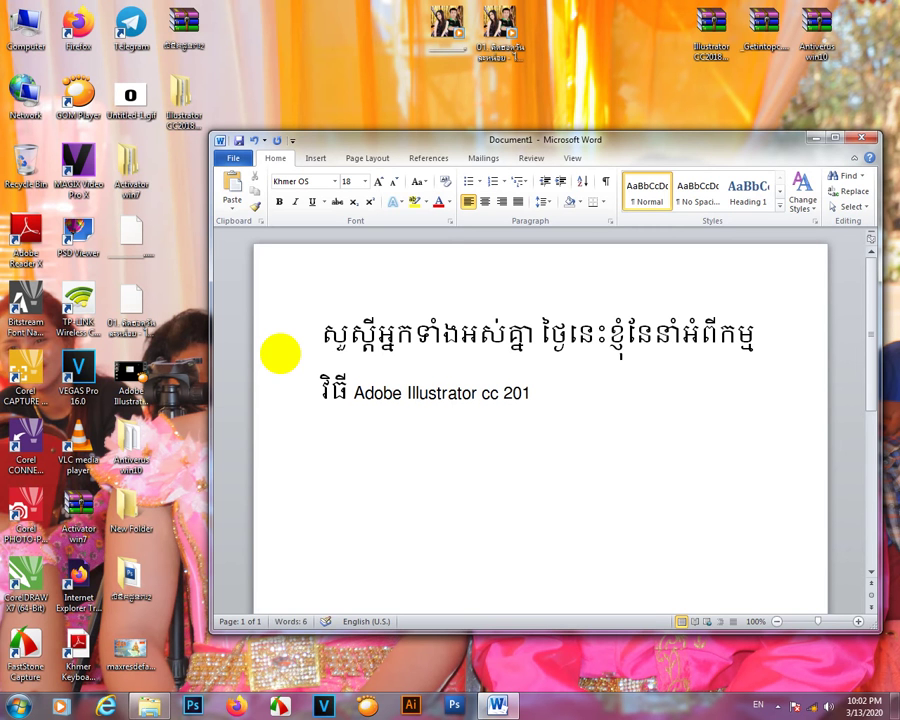
- Complete the program name as "Adobe Illustrator cc 2018" and continue the sentence in Khmer with "ផ្លាស់ប្តូរភាសារ"
text(2018)
key(alt+shift)
text(ផ្លាត)
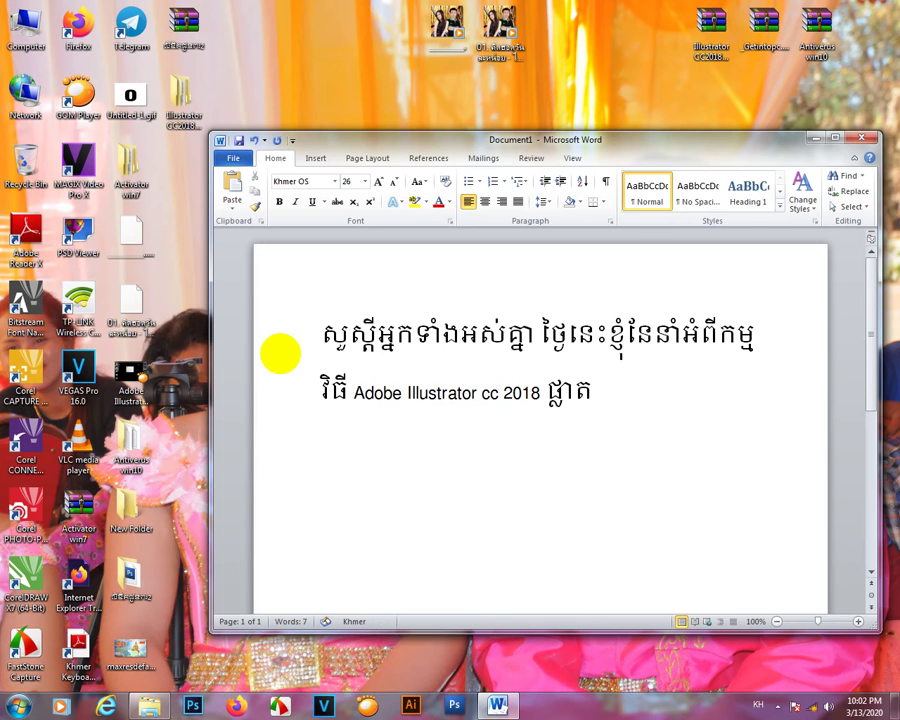
key(BackSpace)
text(ស់ប្តូរ)
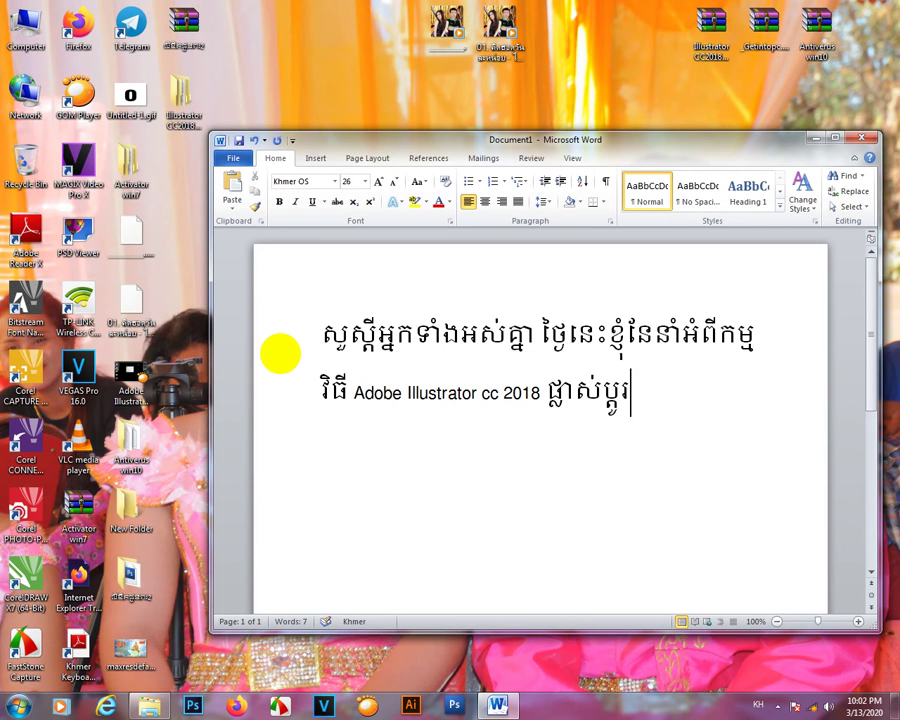
text(ភាសារ)
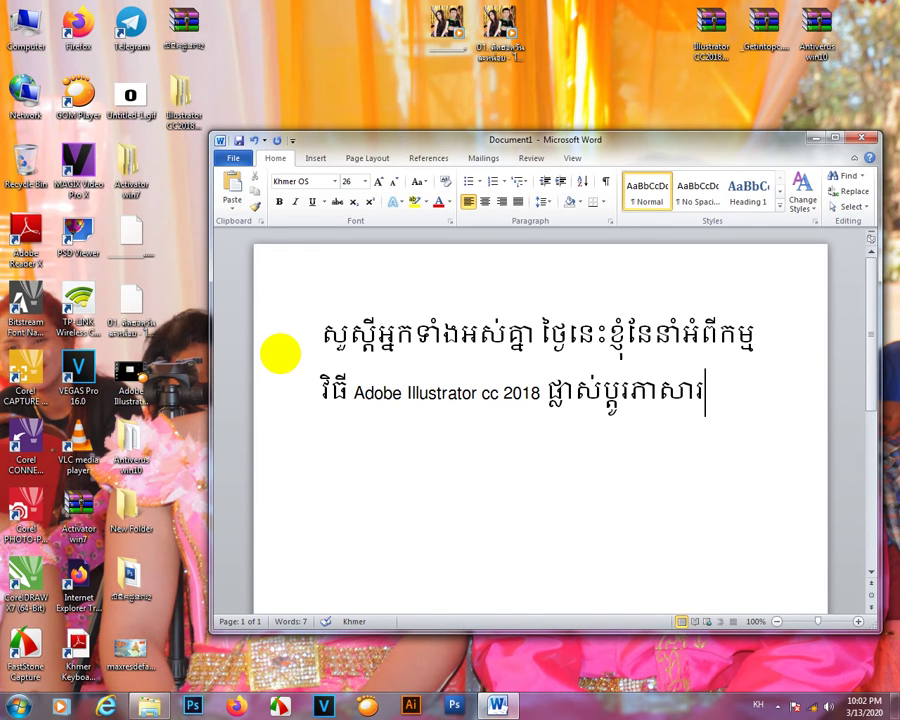
- Continue the Khmer text with "ដែលអ្នកទាំងអស់គ្នាពិបាកក្នុងការ" after "ផ្លាស់ប្តូរភាសារ"
text( ដែរ)
key(BackSpace)
text(លអ្នក)
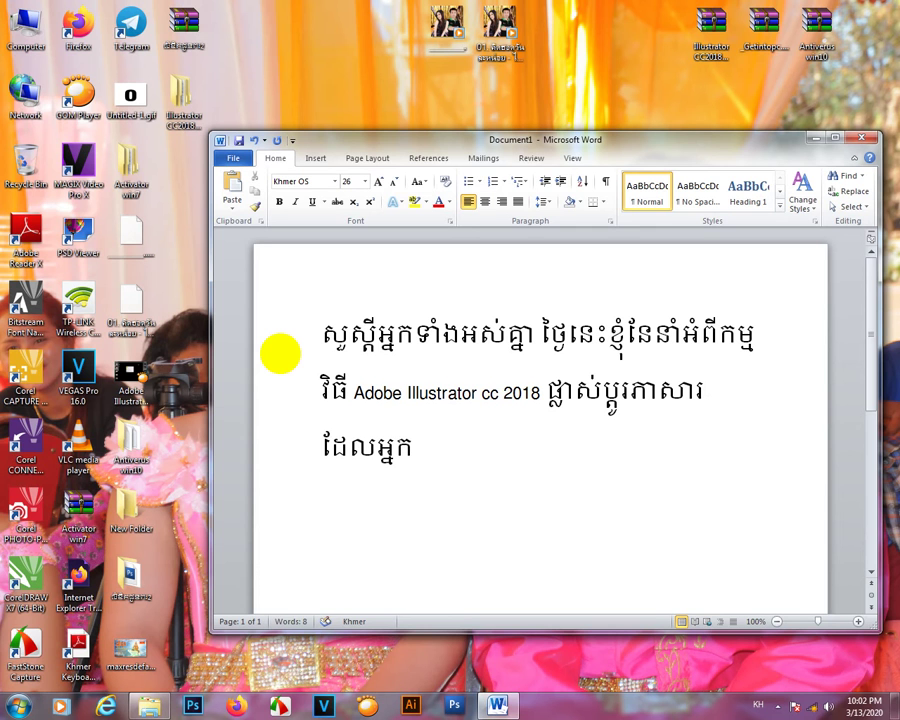
text(ទាំងអស់)
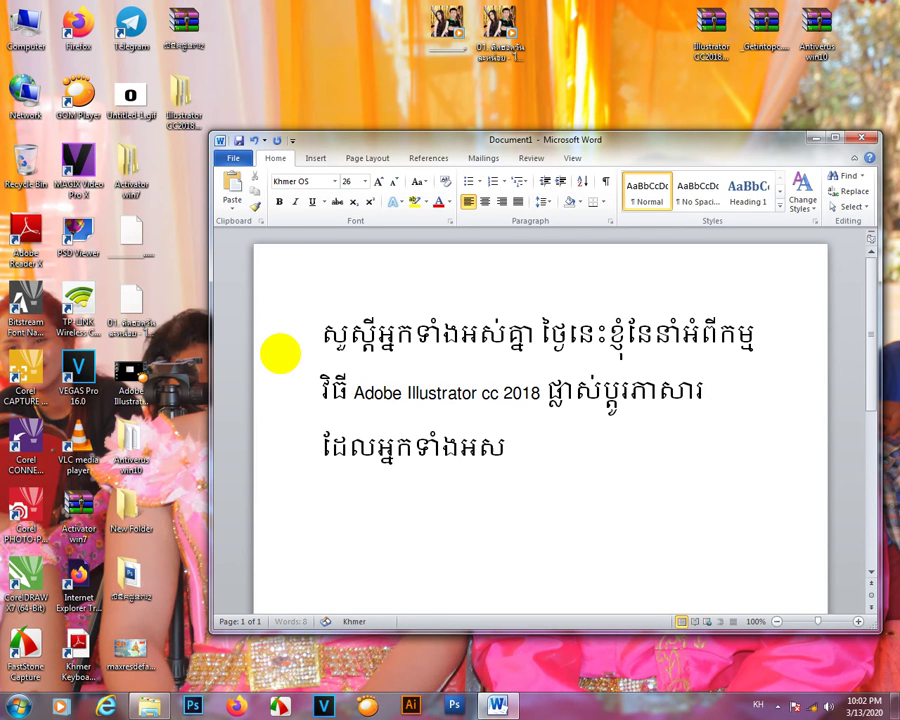
text(គ្នាពី)
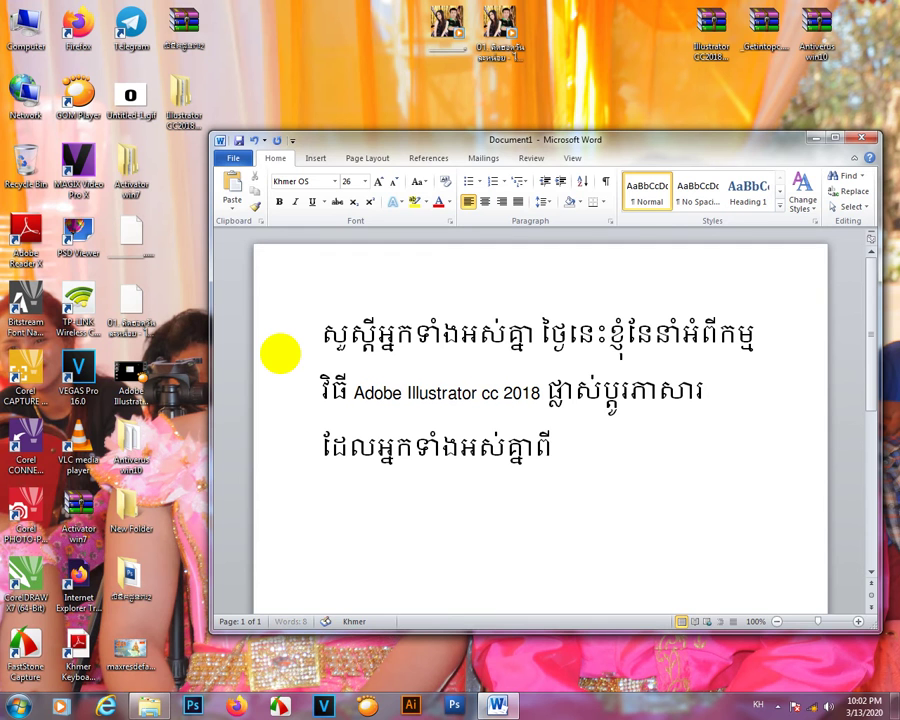
key(BackSpace)
text(ិបាកក្)
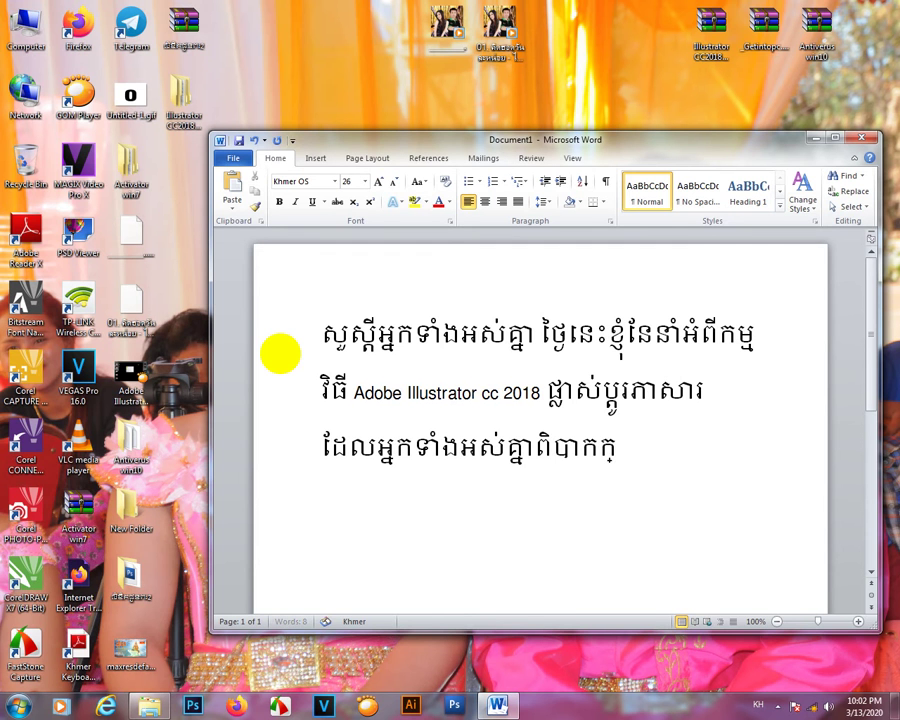
text(នុងការ)
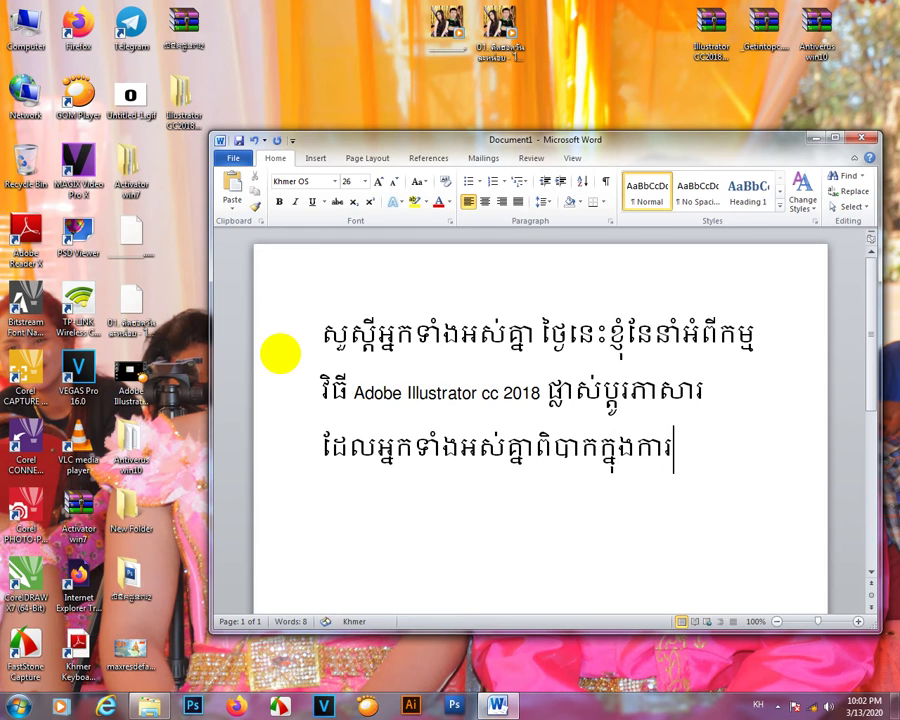
- Finish the sentence with "អានភាសារកម្មវិធី English" and start a new paragraph
text(អ)
text(ា)
text(នភាសារ)
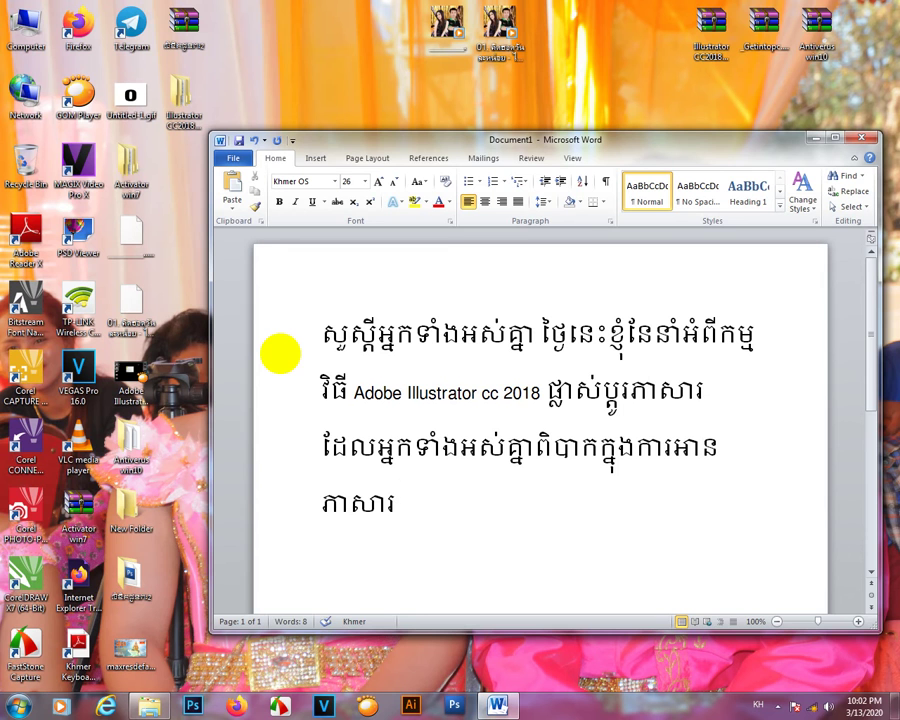
text(កម្មវិ)
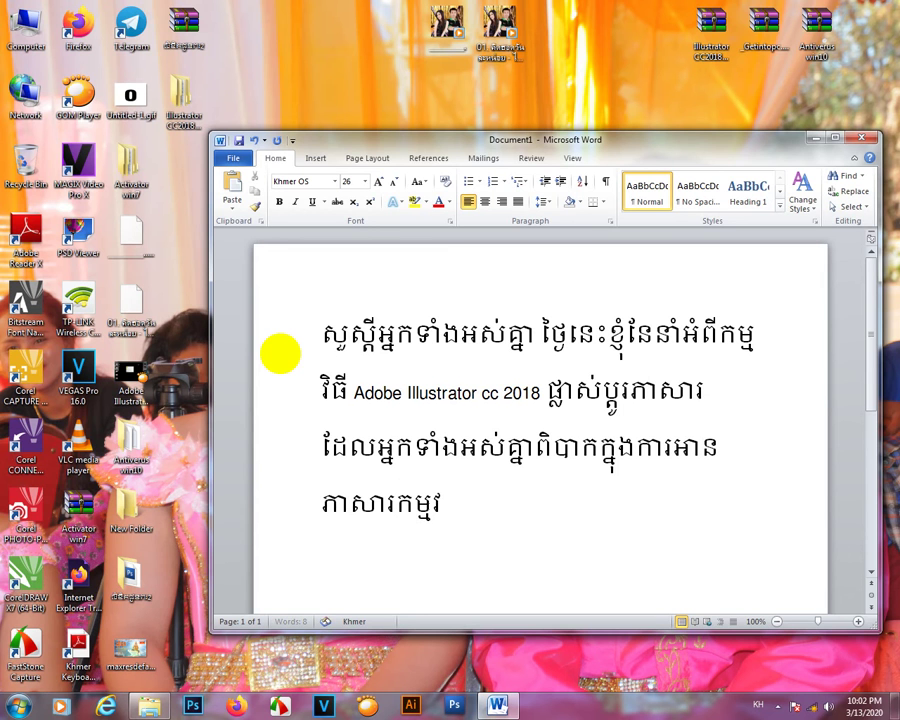
text(ធី)
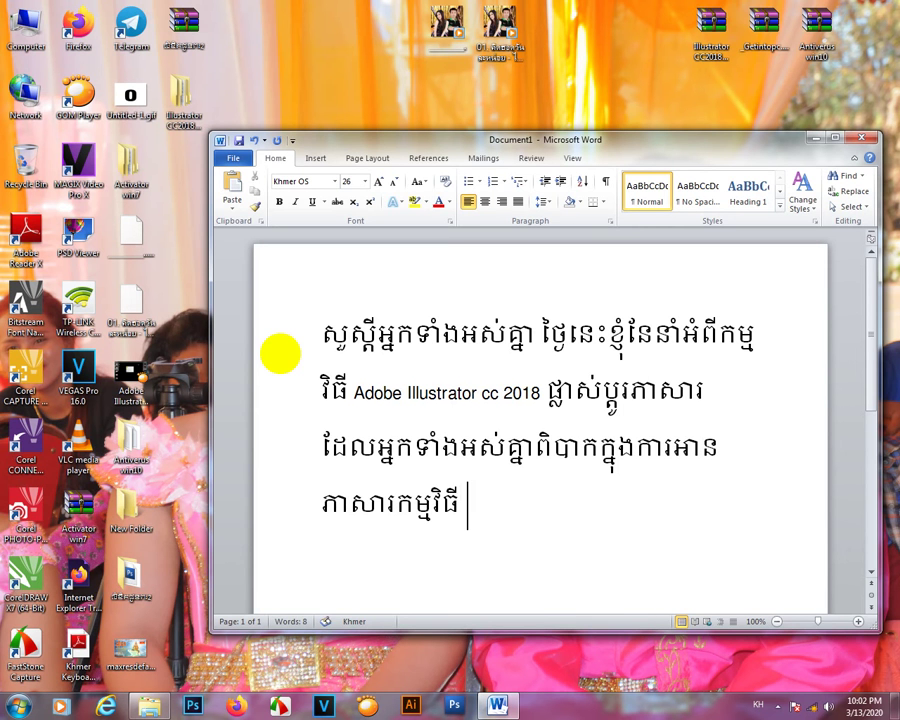
text(ក)
key(BackSpace)
key(alt+shift)
text(E)
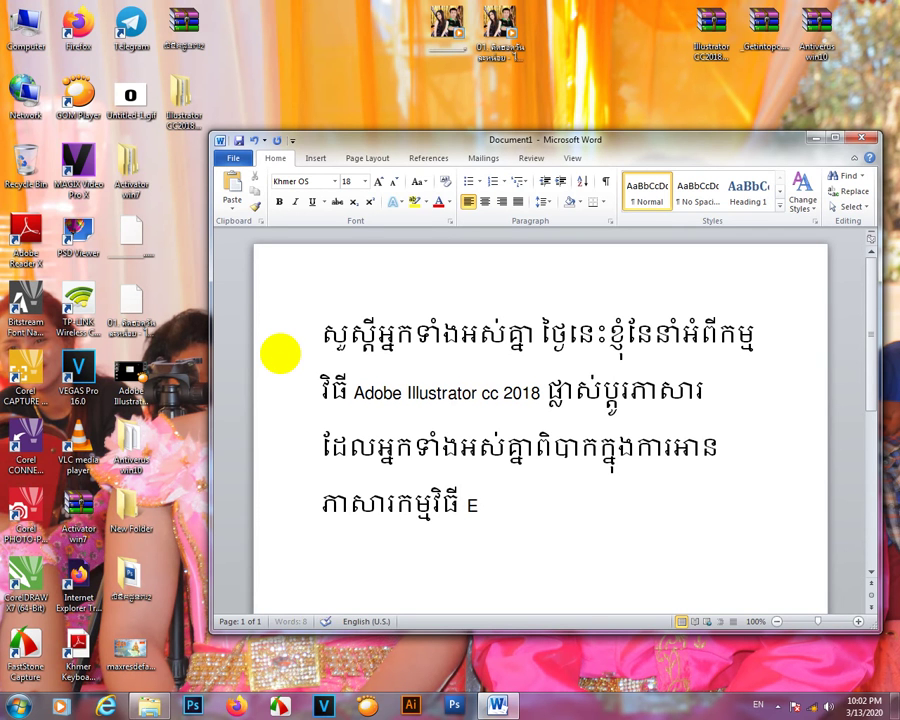
text(nglish)
key(Return)
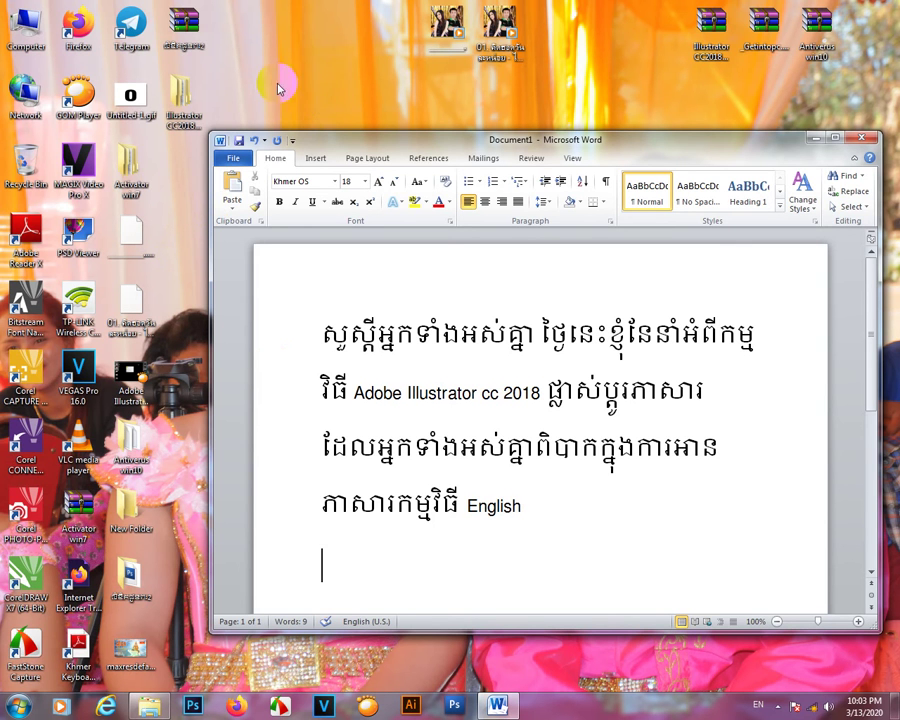
- Run IllustratorPortable as administrator from the desktop's Illustrator CC2018 Portable 64Bits folder and minimize the folder and Word windows
double_click(177, 88)
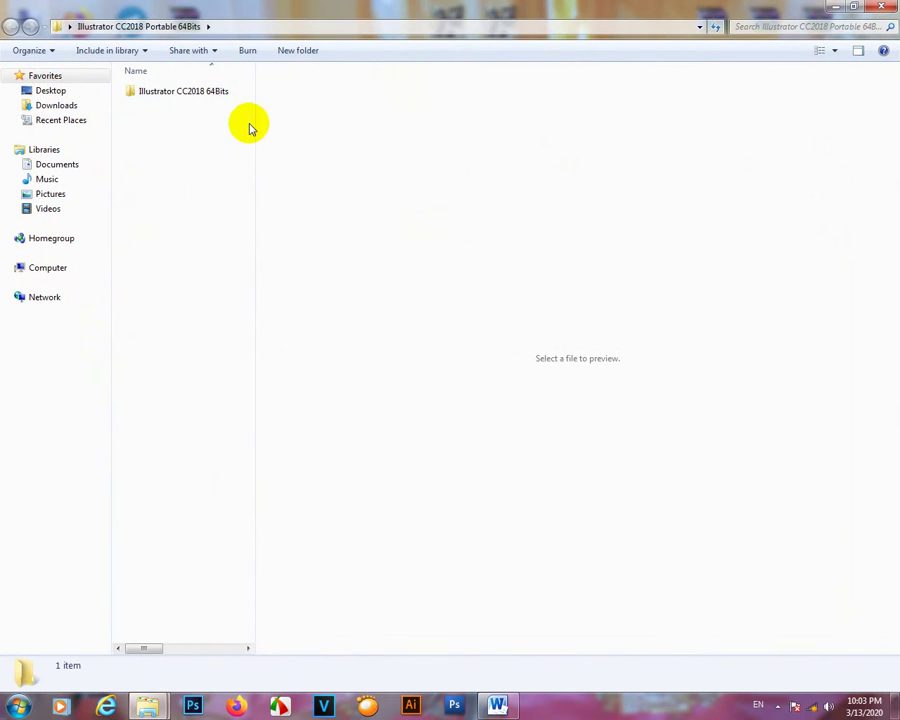
double_click(205, 94)
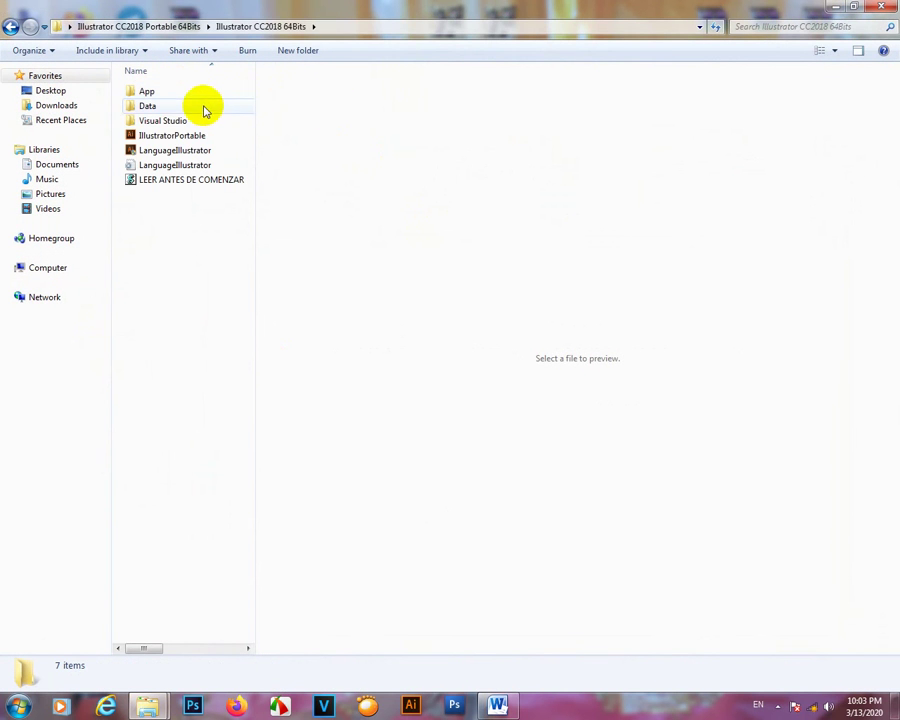
right_click(175, 136)
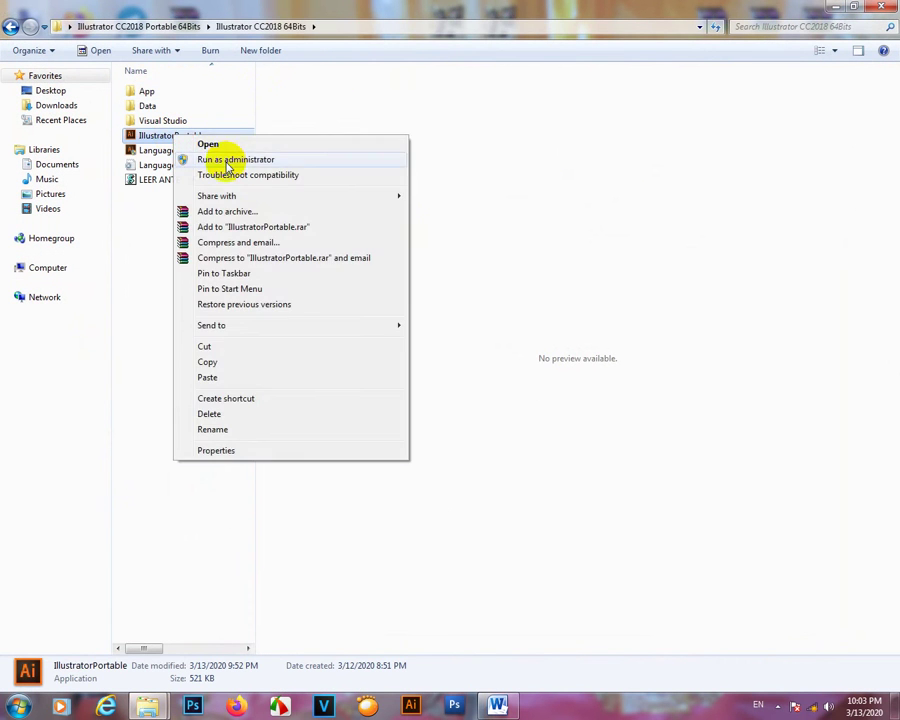
click(233, 159)
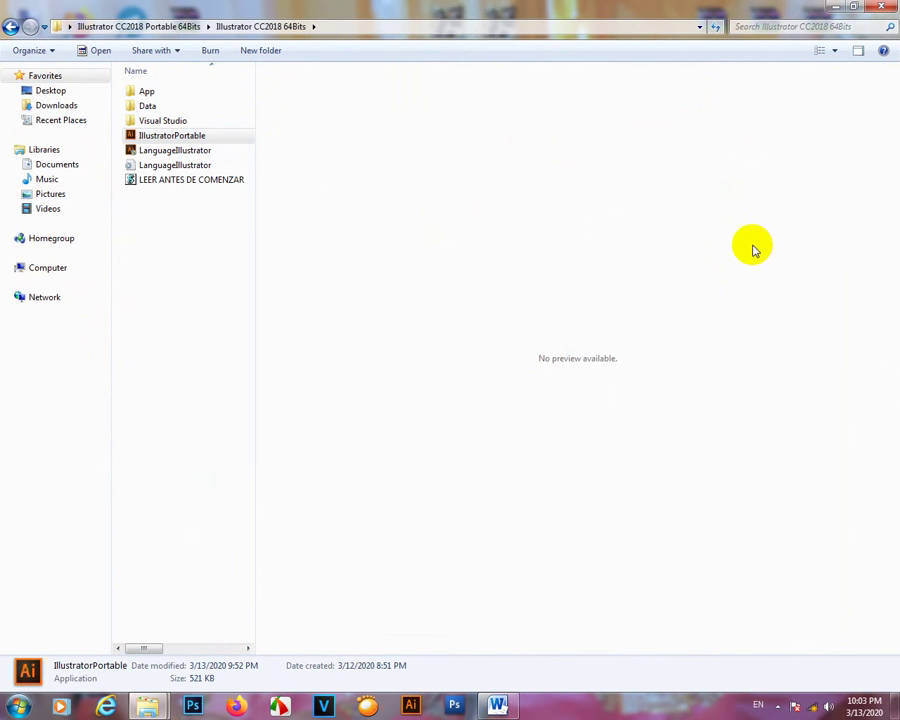
click(835, 7)
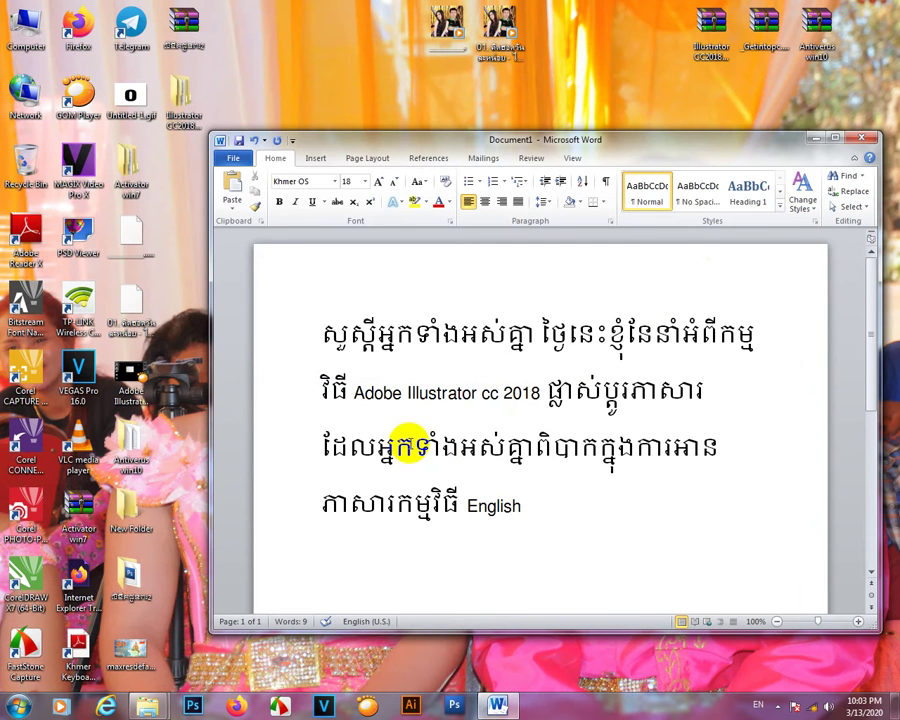
click(817, 138)
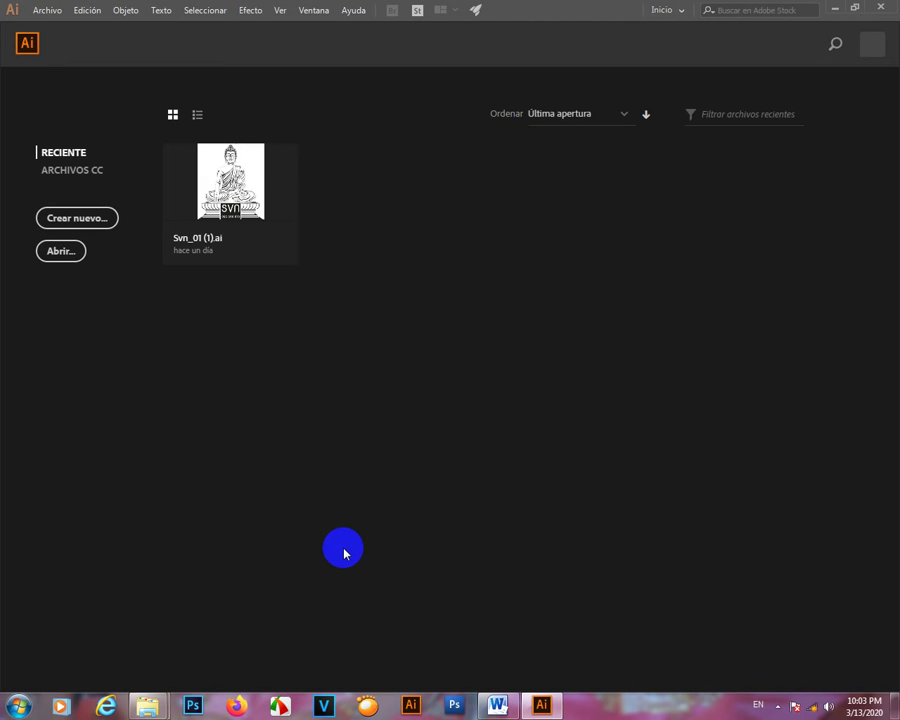
- Open the recent file Svn_01 (1).ai in Illustrator, ignoring all missing linked files
click(251, 235)
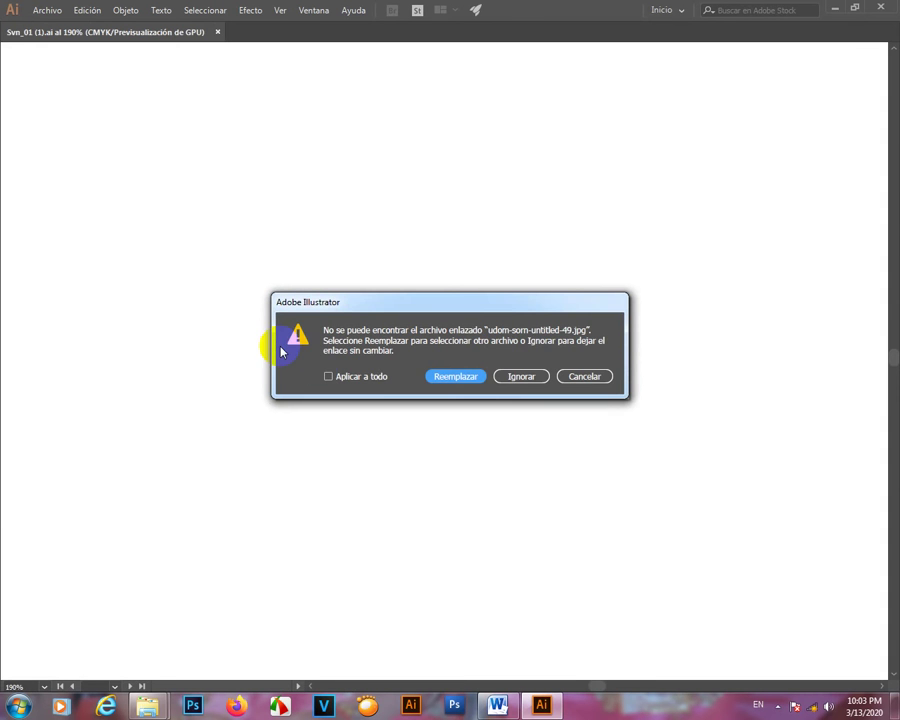
click(364, 377)
click(520, 377)
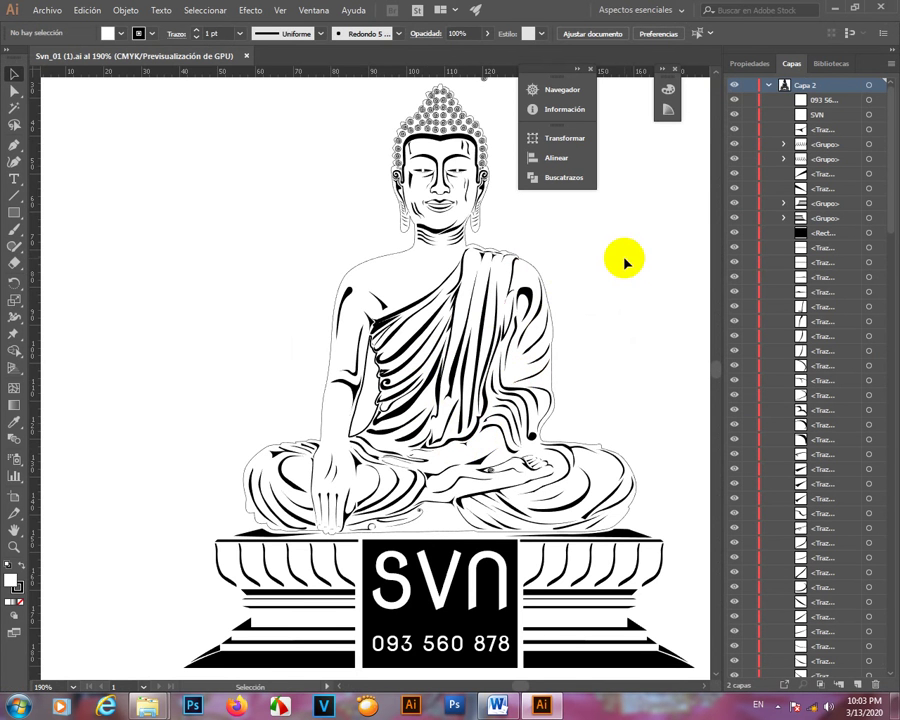
- Examine the Buddha line drawing and its pedestal up close and as a whole on the artboard
drag(610, 254, 544, 258)
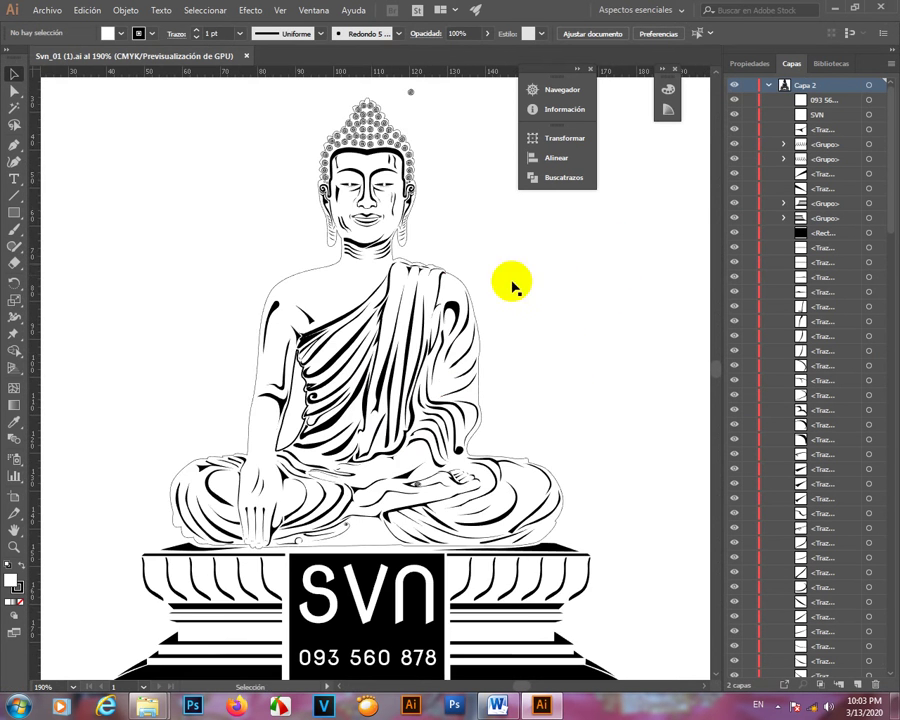
scroll(388, 336, up, 5)
scroll(475, 335, down, 5)
drag(494, 514, 428, 452)
scroll(408, 243, up, 3)
scroll(420, 450, down, 8)
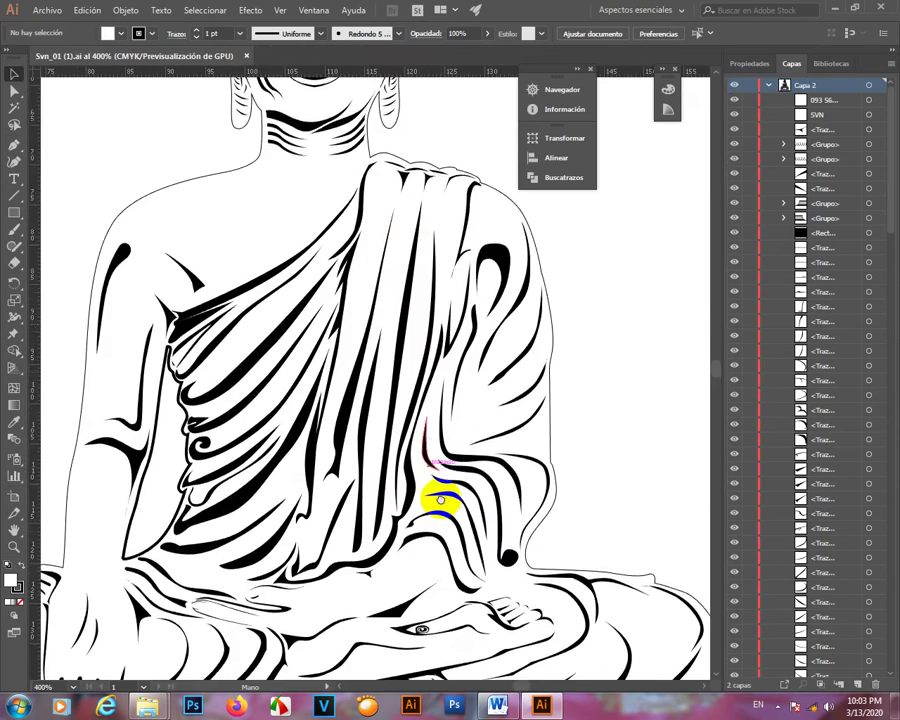
scroll(430, 360, down, 5)
scroll(430, 405, up, 3)
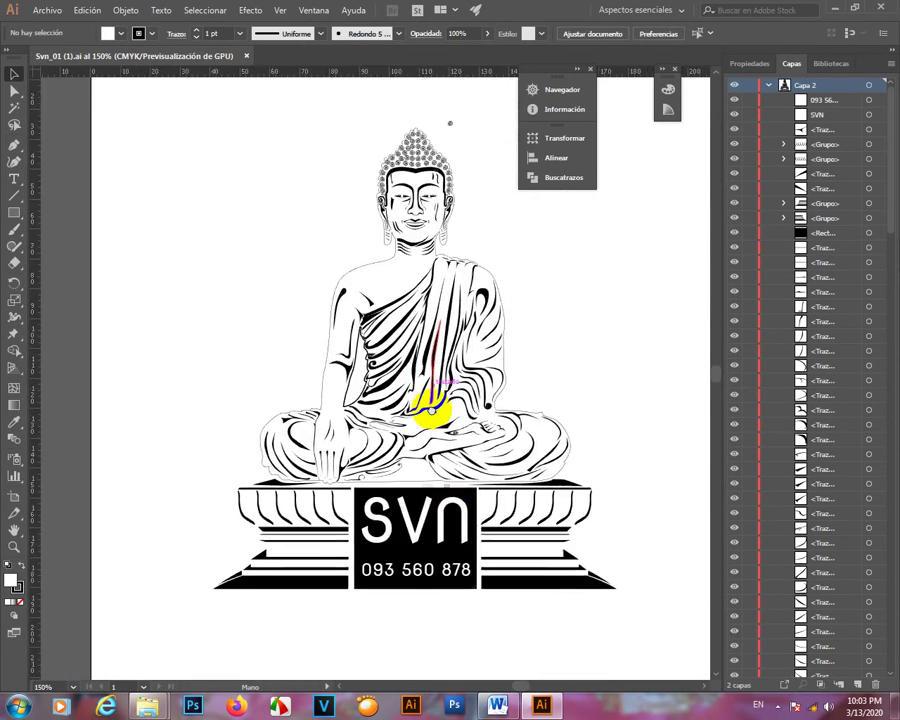
scroll(480, 372, up, 2)
scroll(478, 385, down, 4)
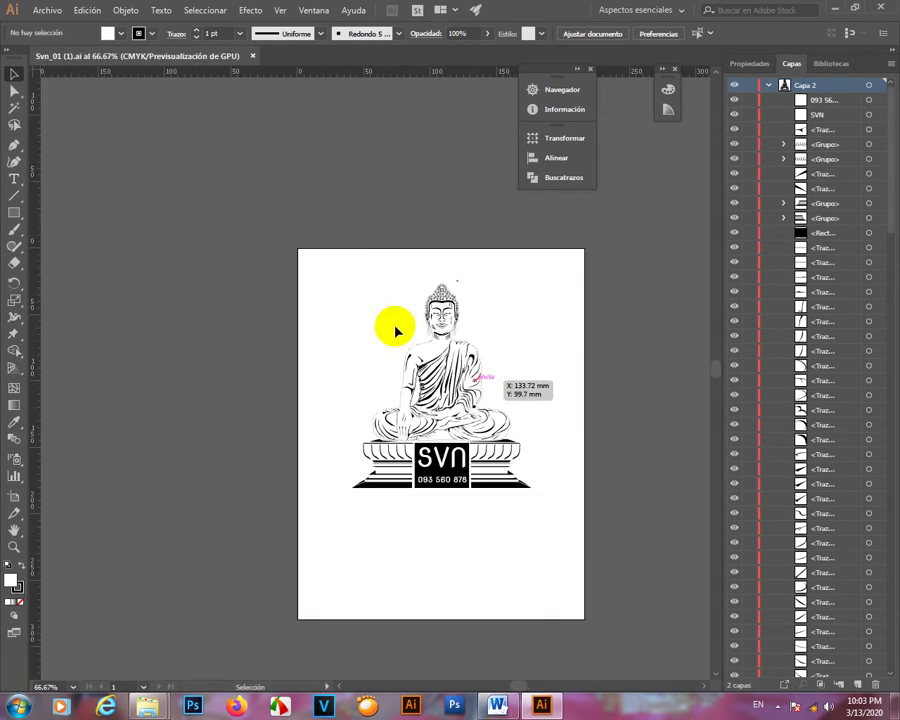
- Select the Buddha artwork together with its pedestal and lettering
drag(350, 250, 466, 426)
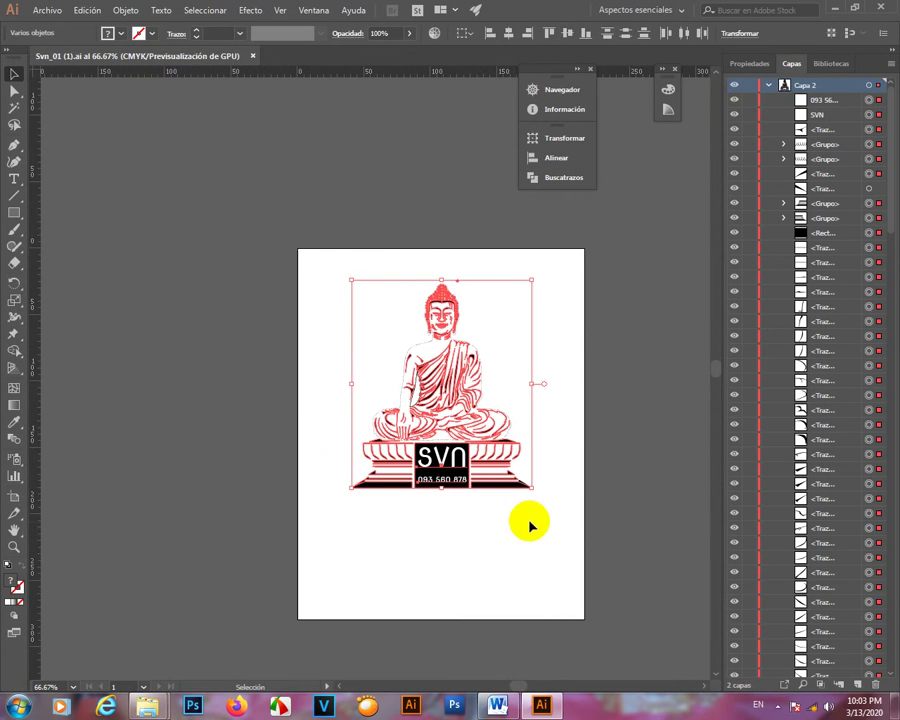
scroll(492, 400, up, 2)
drag(470, 325, 446, 311)
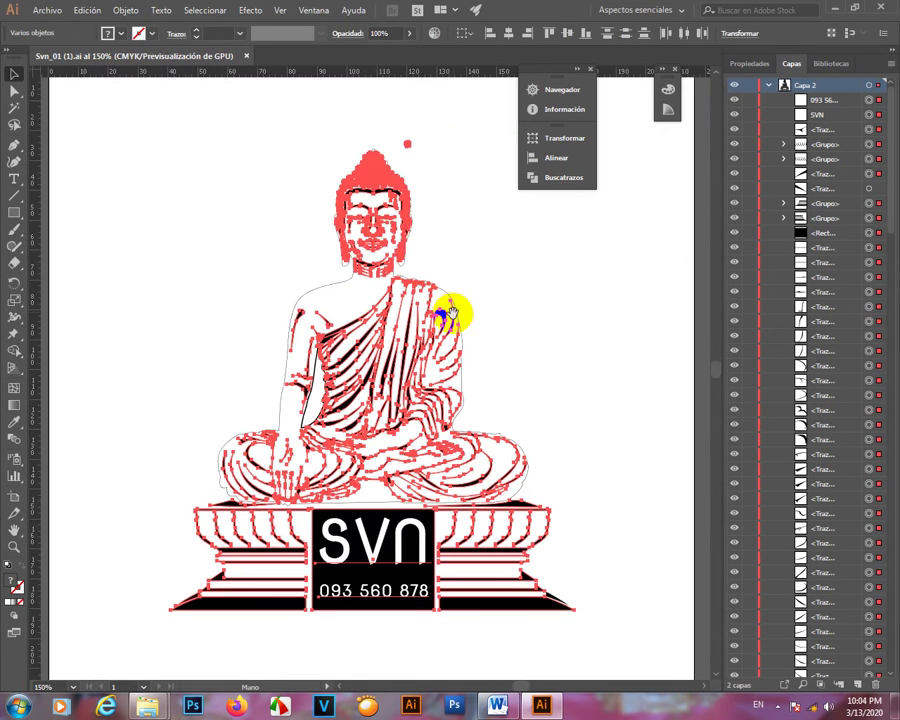
- Switch to the Word document containing the Khmer introduction
click(500, 706)
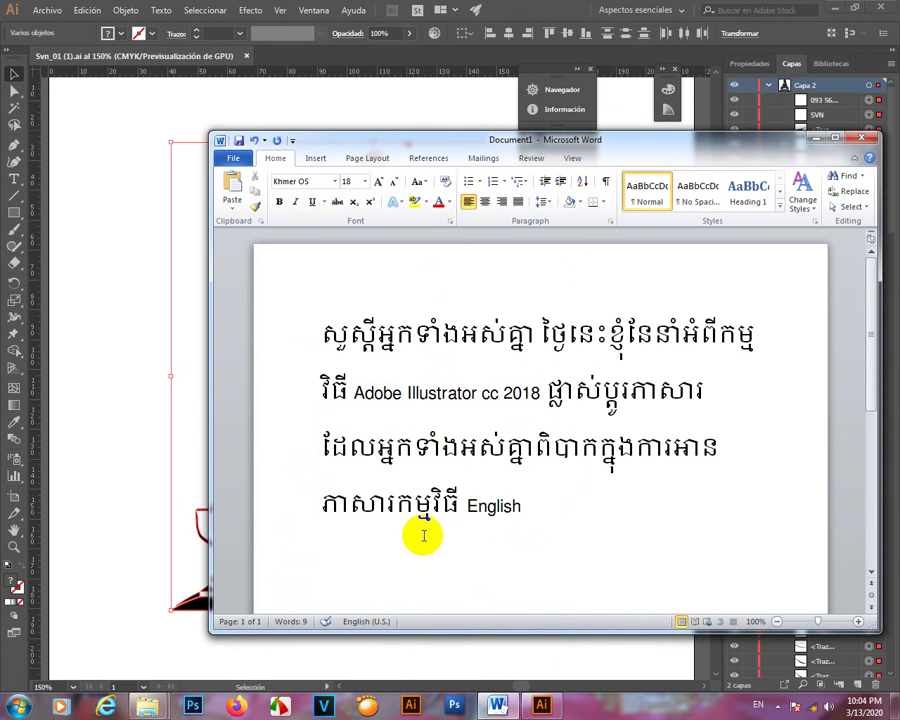
text(nV)
key(BackSpace)
key(BackSpace)
text(N)
key(BackSpace)
- Add a new Khmer paragraph reading "នេះភាសារដែររូបខ្ញុំអានមិនរូចសូម្បីបន្ទិចសោះ" below the introduction
text(ន)
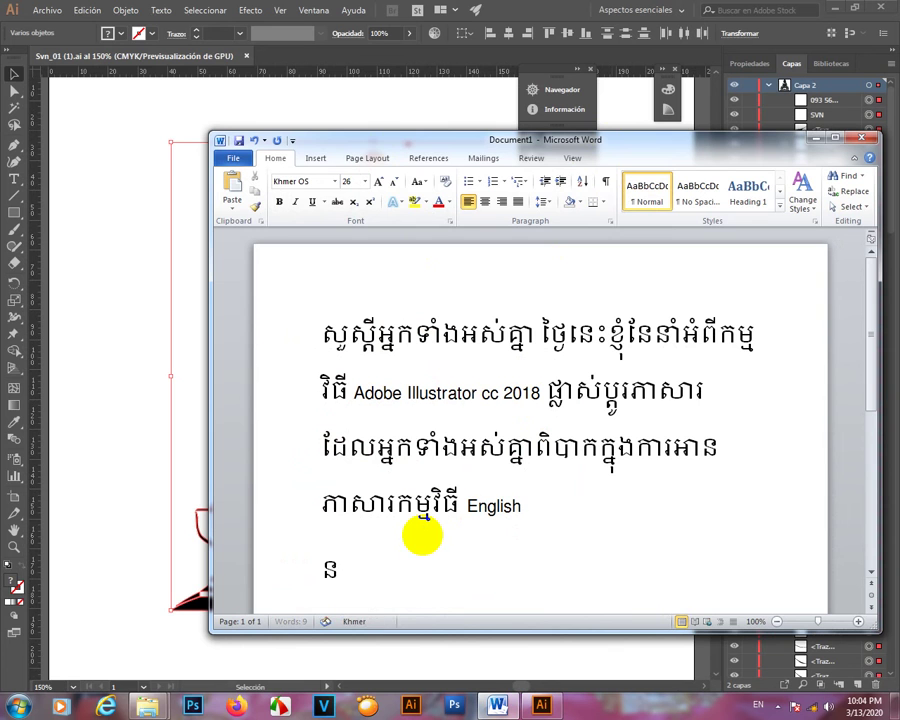
text(េះ)
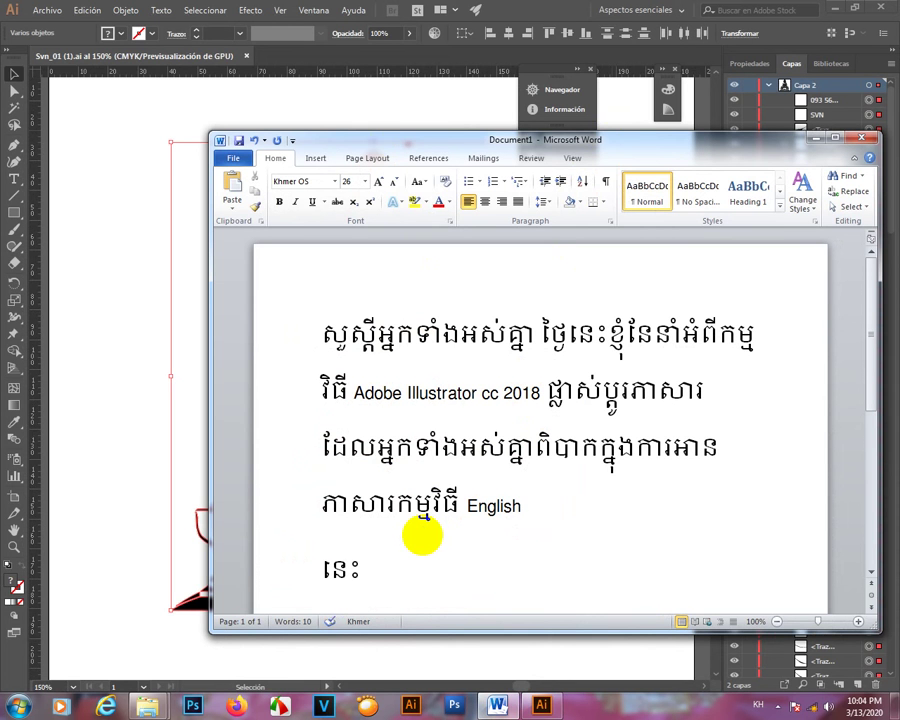
text(ភាសា)
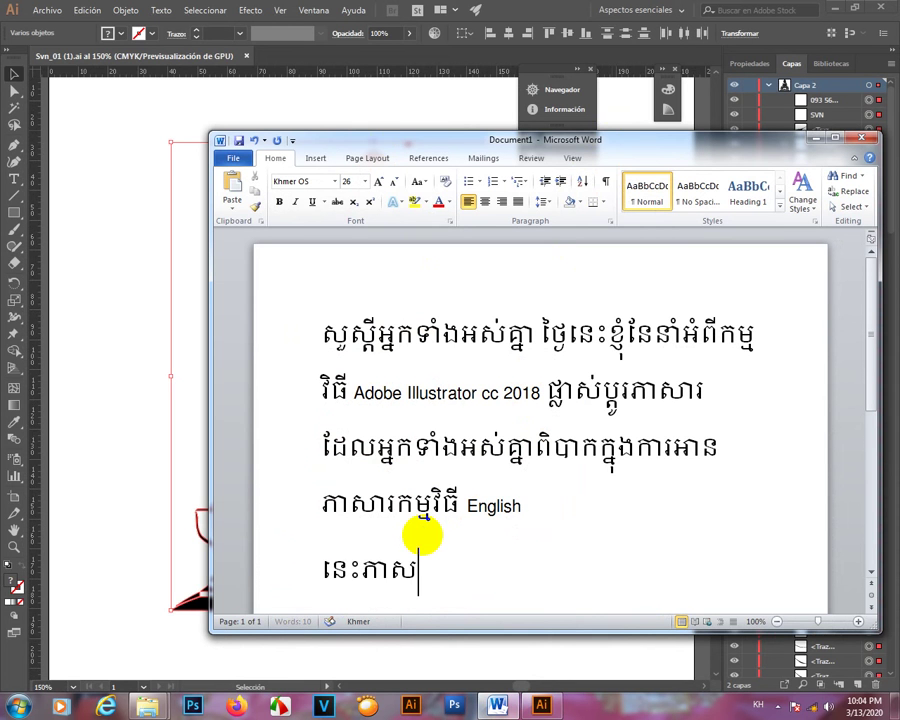
text(រ)
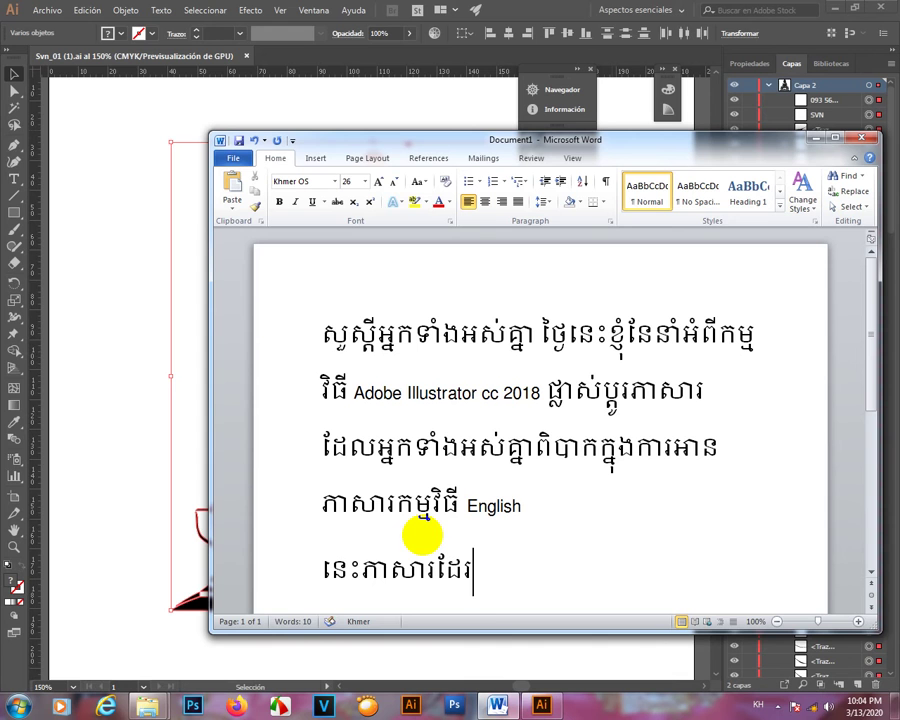
text(ដែររូបខ្ញុំ)
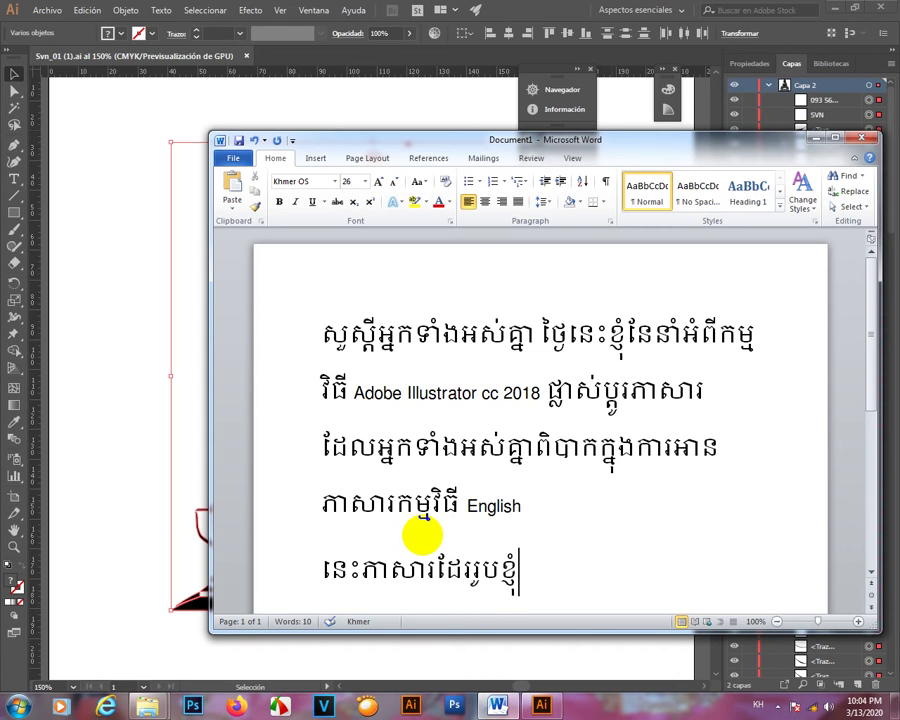
text(អានមិន)
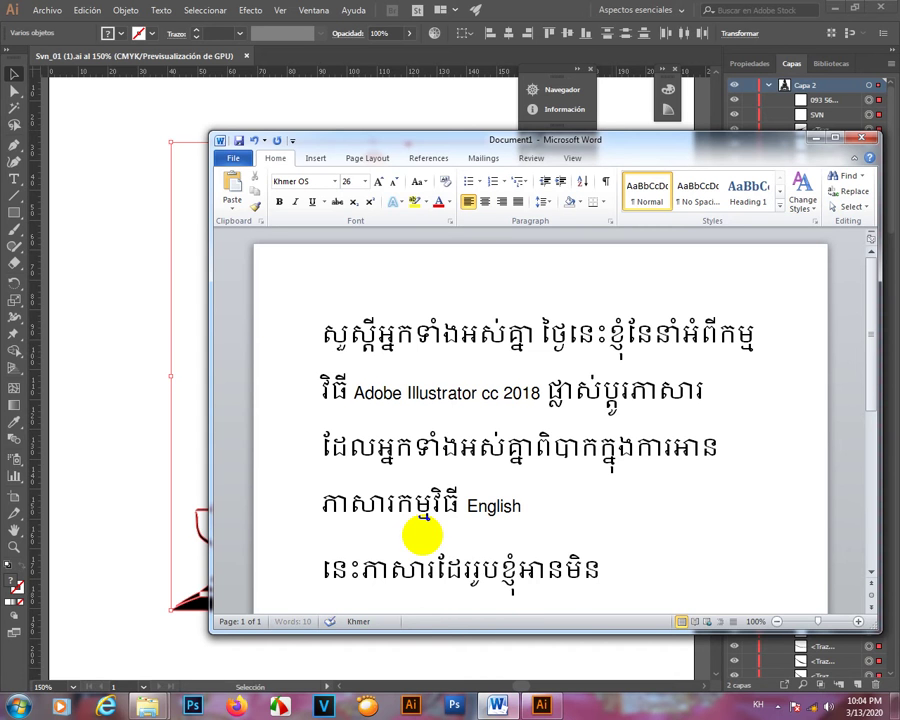
text(រួចស្)
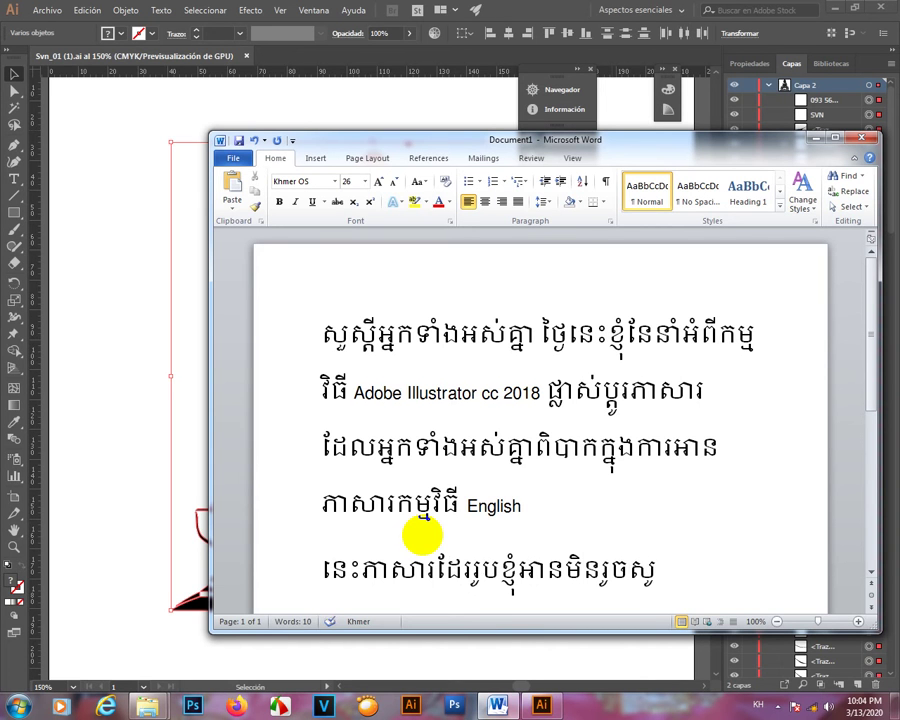
text(ម្បីម)
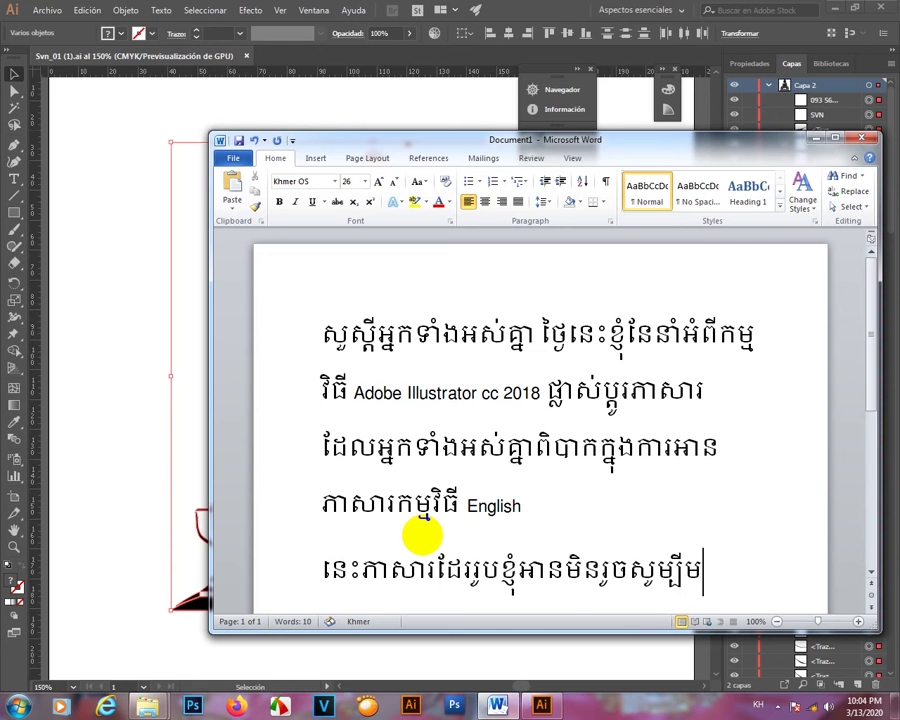
key(BackSpace)
text(បន្ទិច)
text(សោះ)
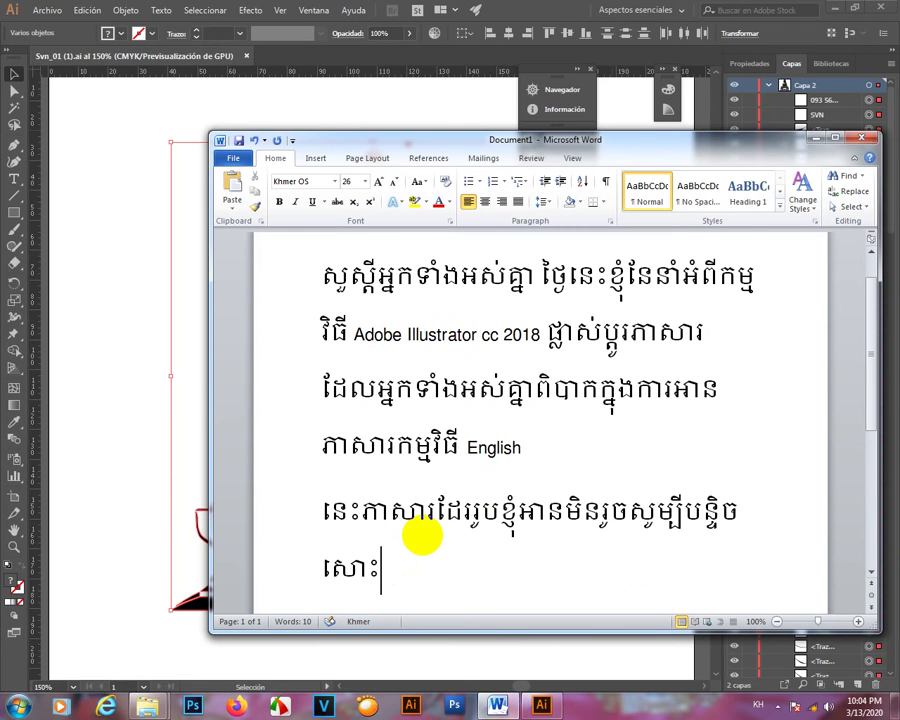
- Continue the second paragraph with the Khmer text "តែខ្ញុំអាចធ្វើបាននឹងប្រើបានដោយស្រួល"
text(តែខុ)
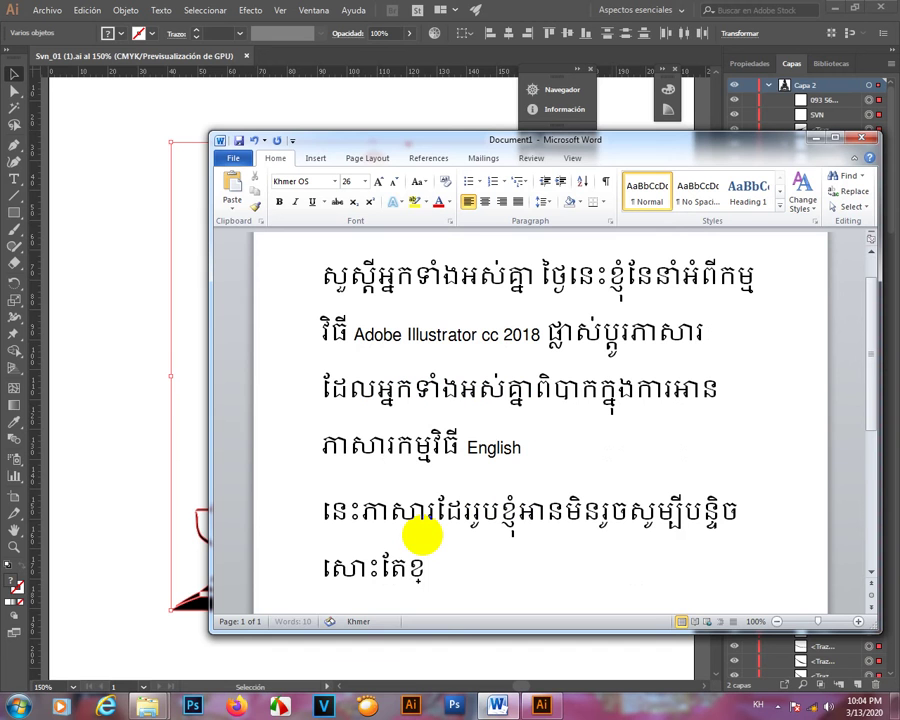
text(អាចធ្វើ)
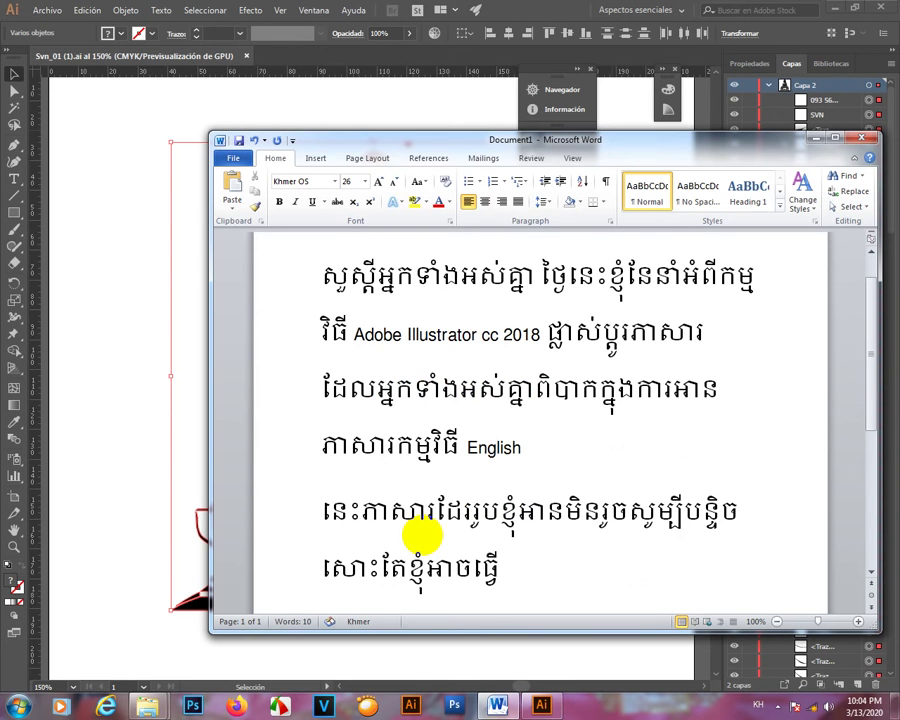
text(បាននឹង)
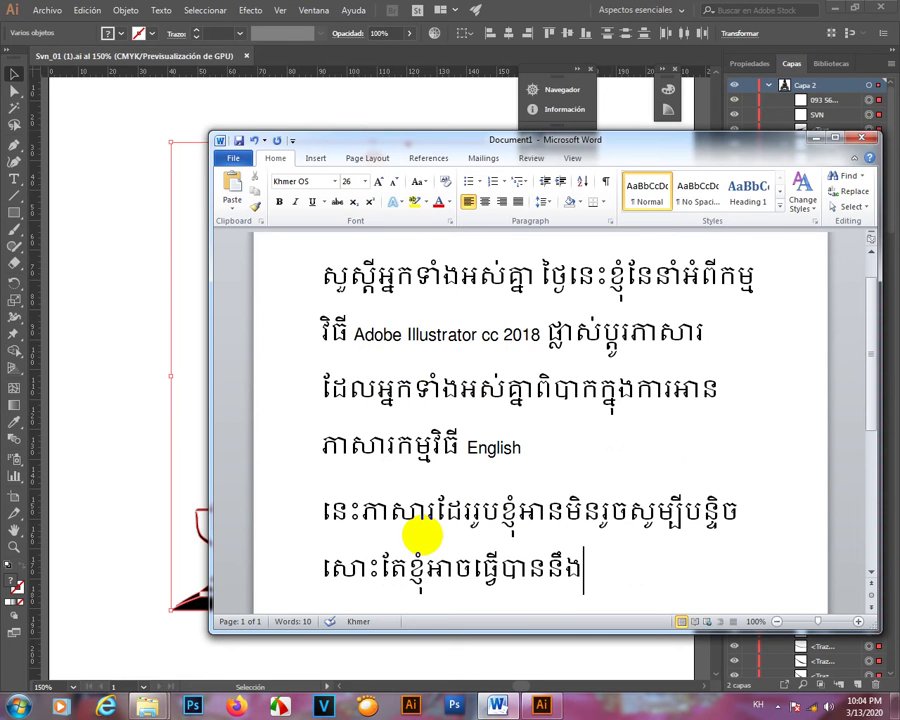
text(ប្រើបាន)
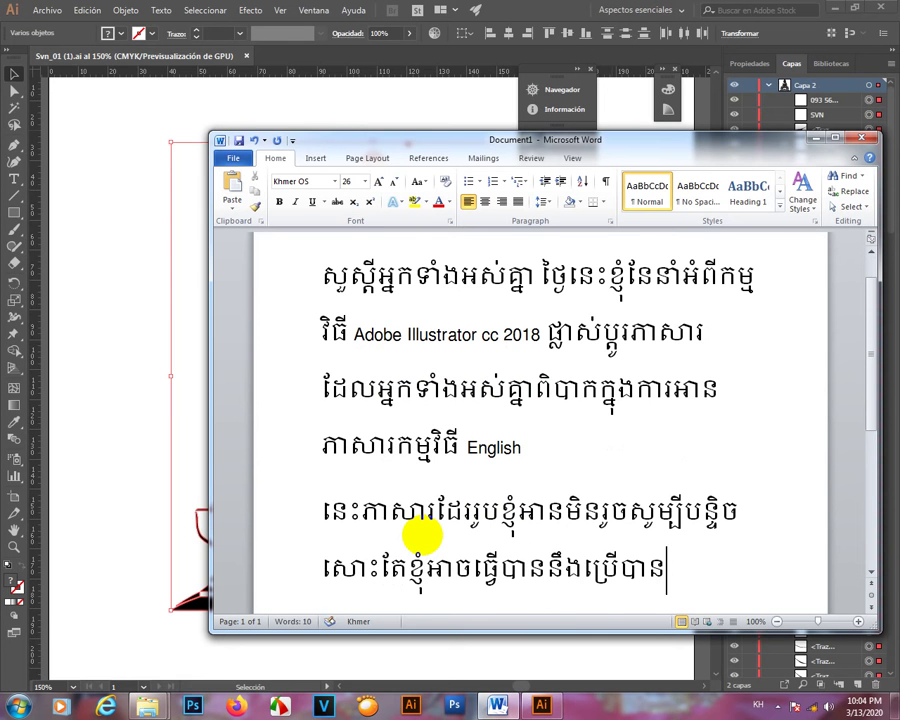
text(ដោយស្រូ)
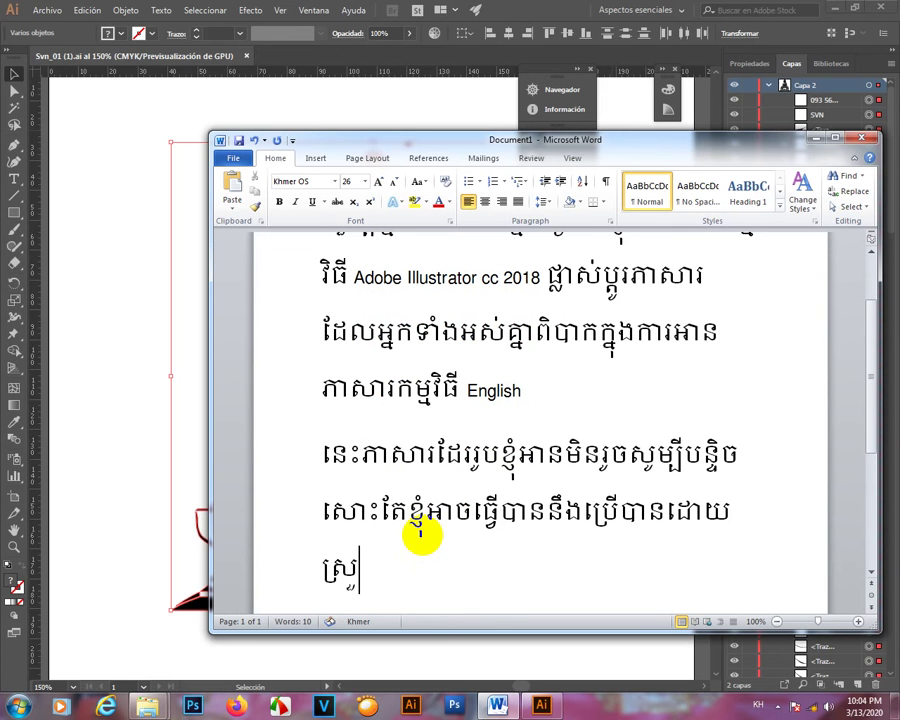
text(ល)
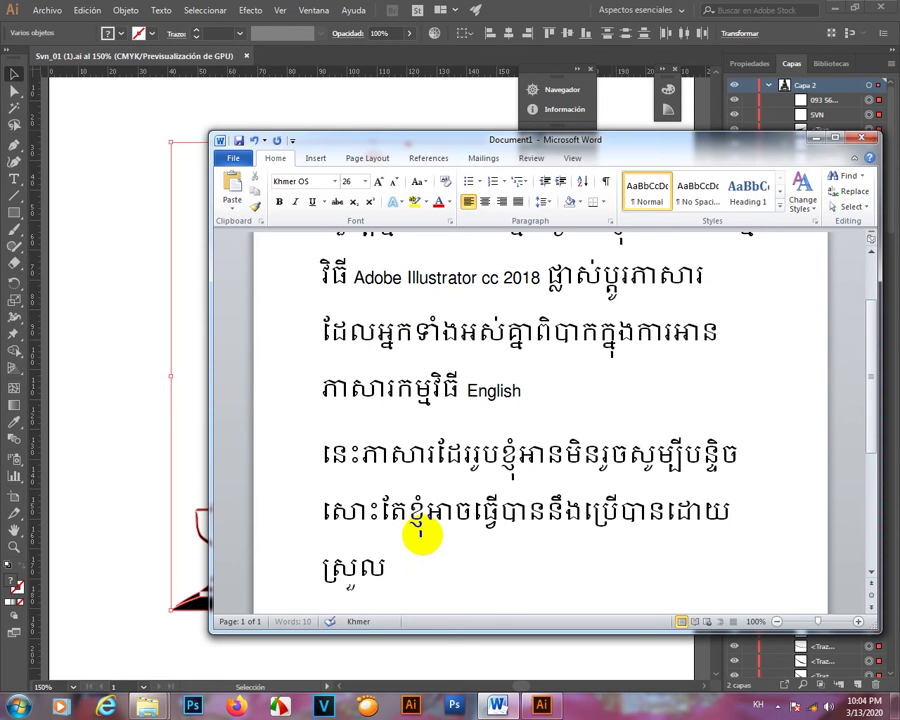
- After a space, extend the paragraph with the Khmer text "តែខ្ញុំចង់ប្រាប់ថា បើអ្នកទាំងអស់"
text( តែខ្ញុំចង់)
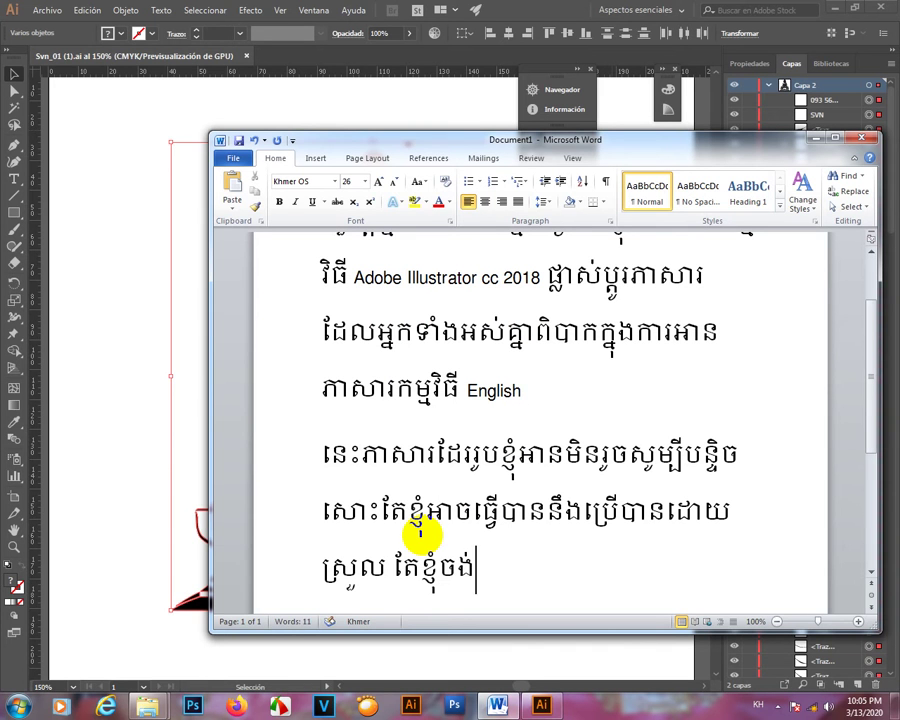
text(ប្រ)
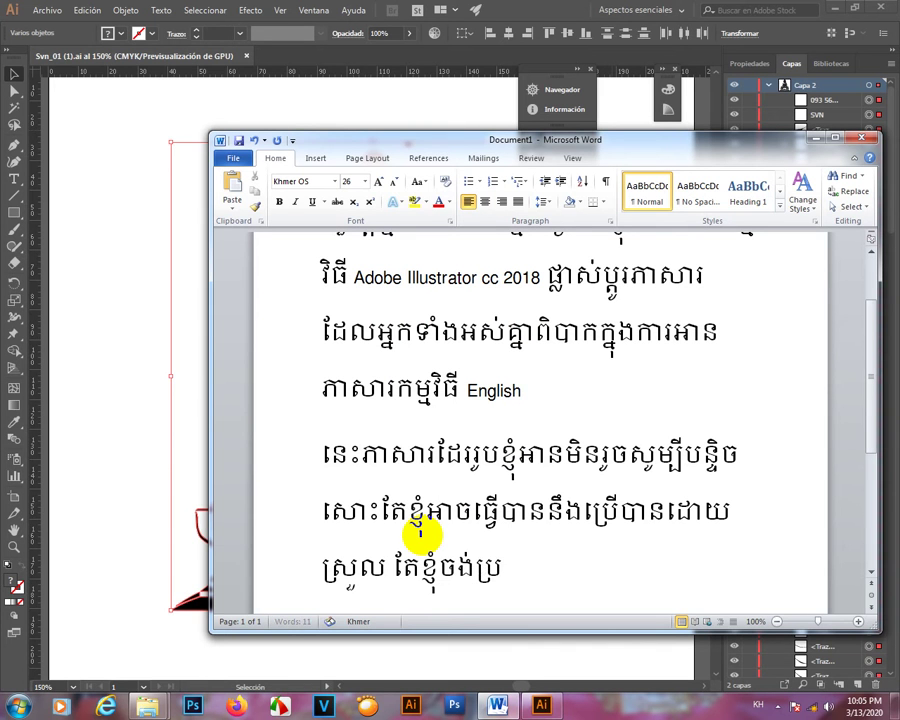
text(ាប់ថា)
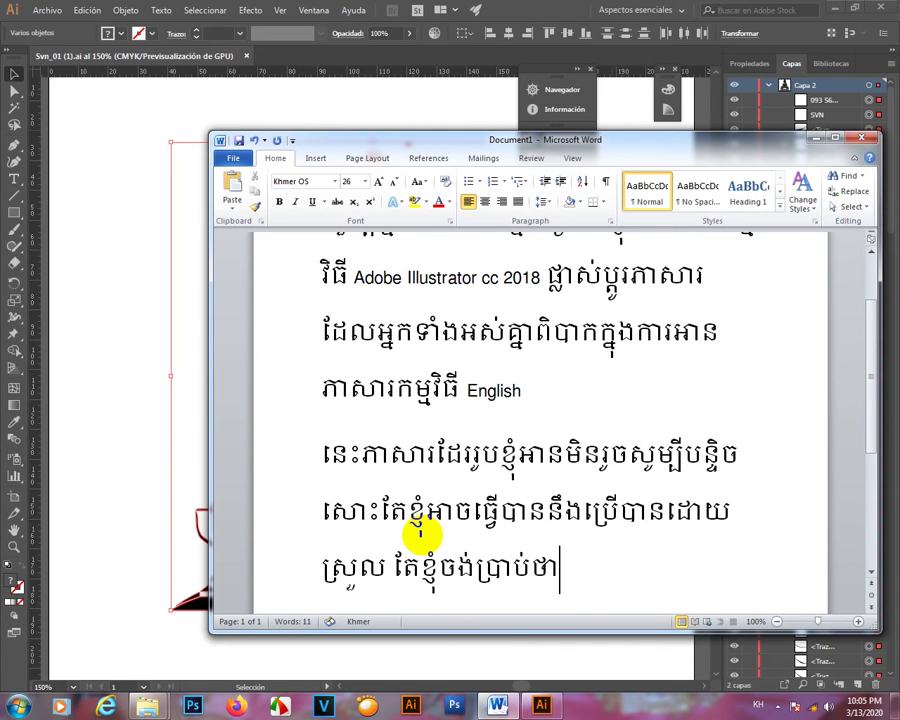
text( បើ)
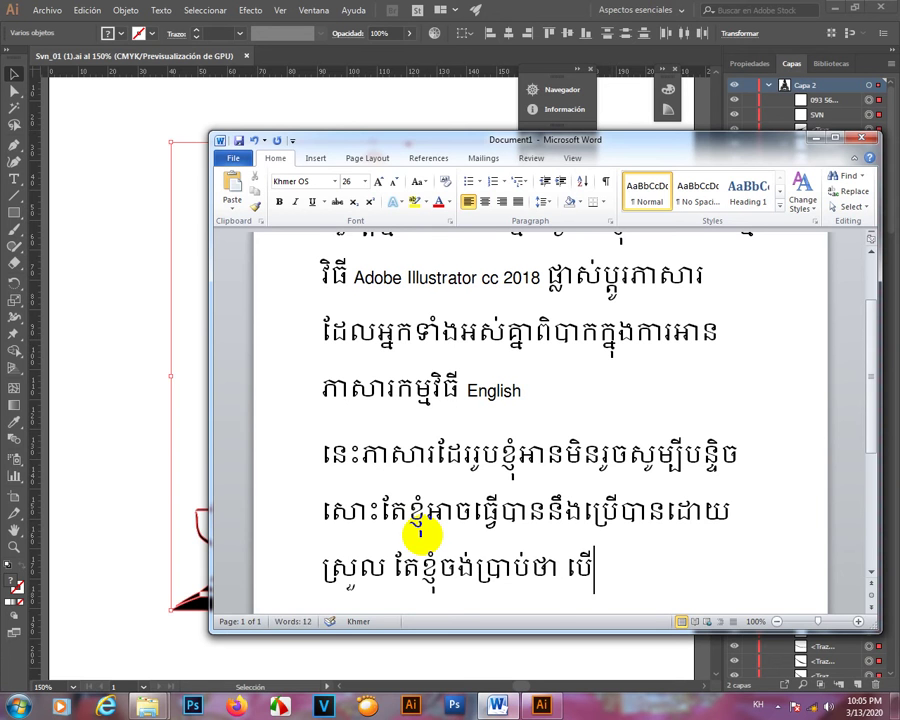
text(អ្នកទាំងអស)
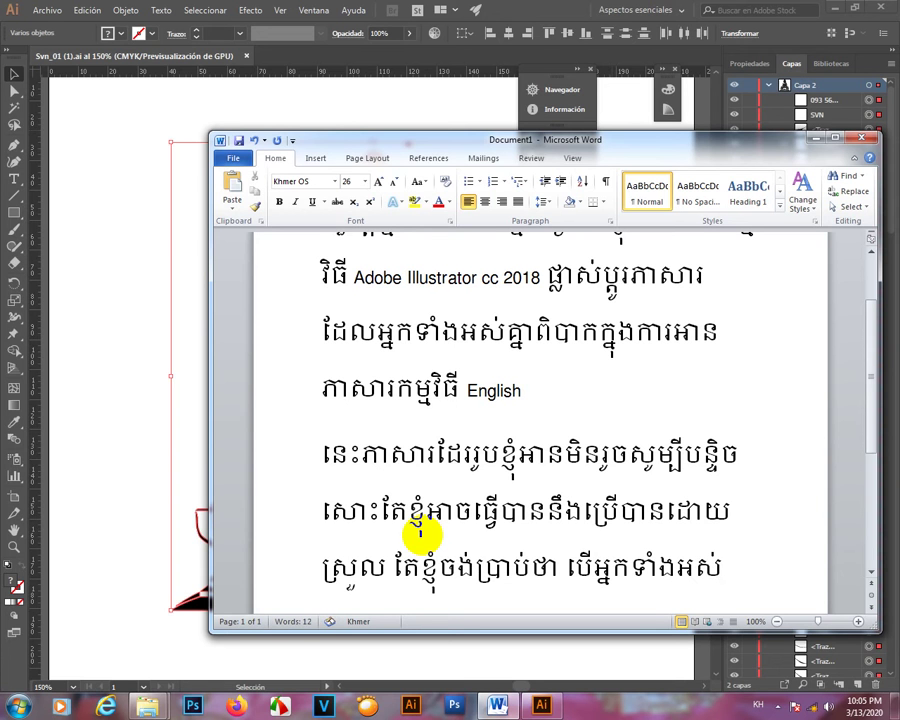
text(់ប)
key(BackSpace)
- Extend the conditional clause with the Khmer text "ពិបាកការប្រើប្រាស់ភាសារមួយនឹង", correcting the typing mistakes
text(ពិនៅ)
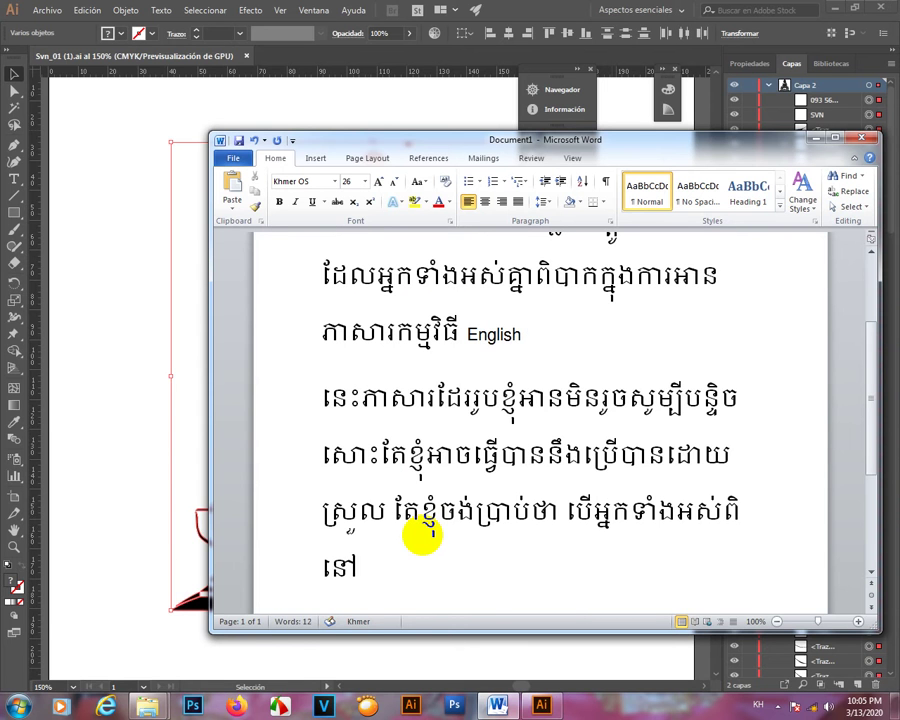
key(BackSpace)
key(BackSpace)
text(បាក)
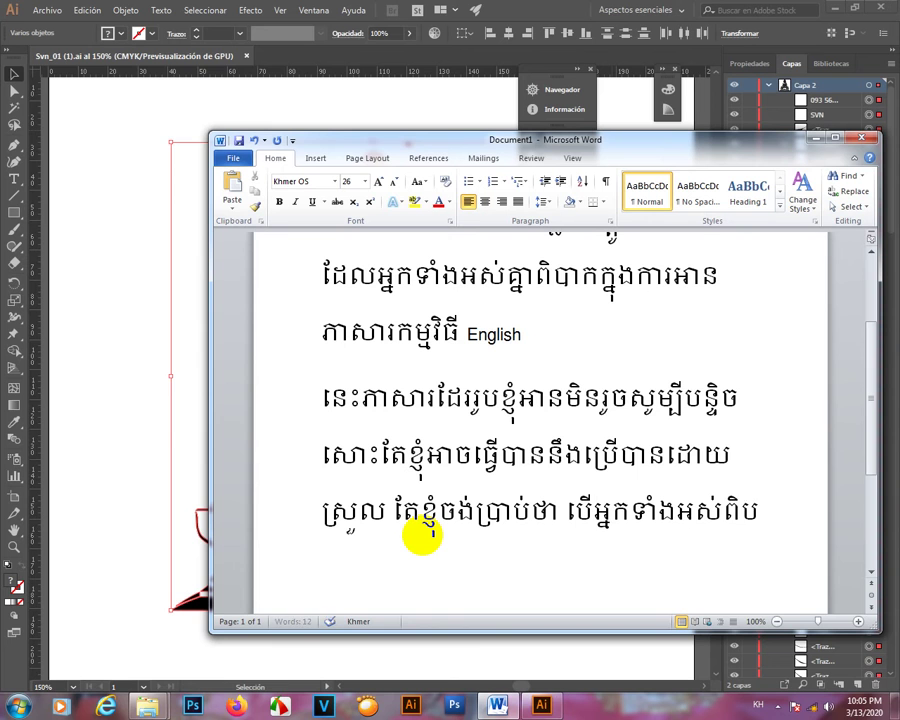
text(ន)
key(BackSpace)
text(កា)
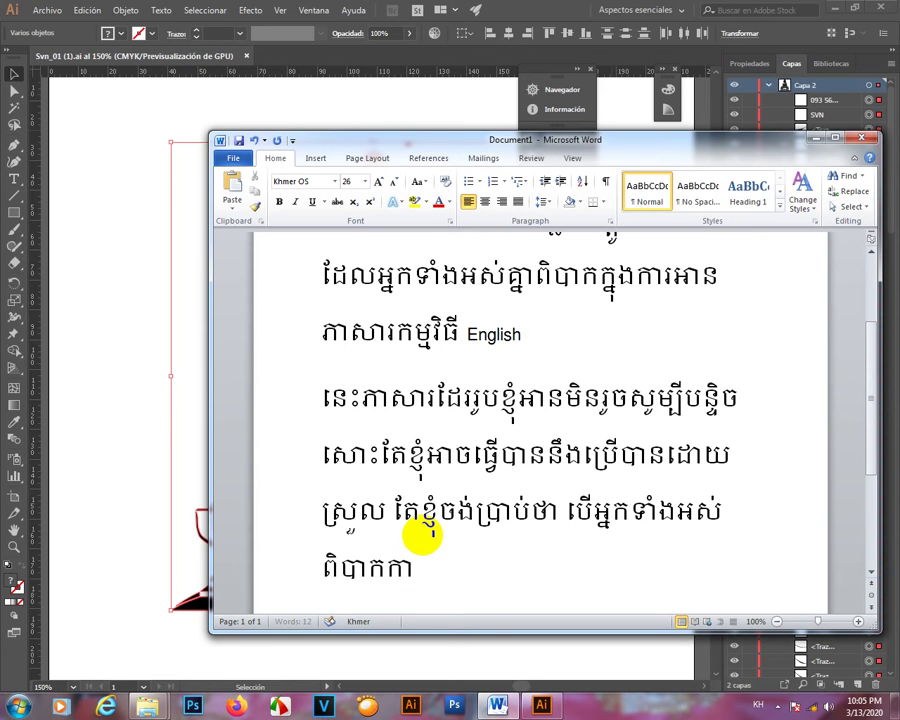
text(រប្រើប្រាស់)
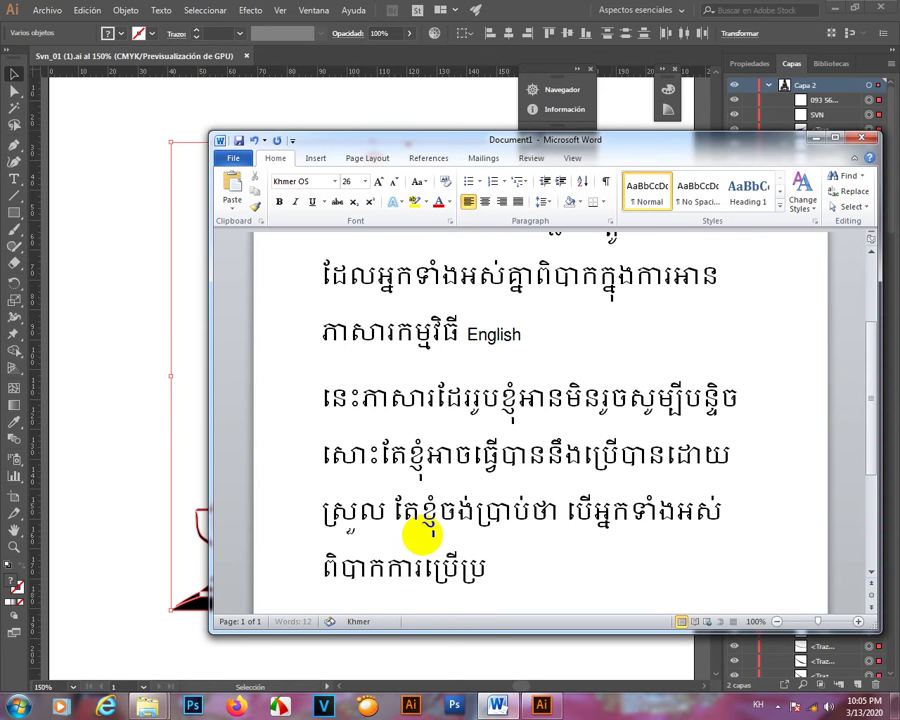
text(ភាសារ)
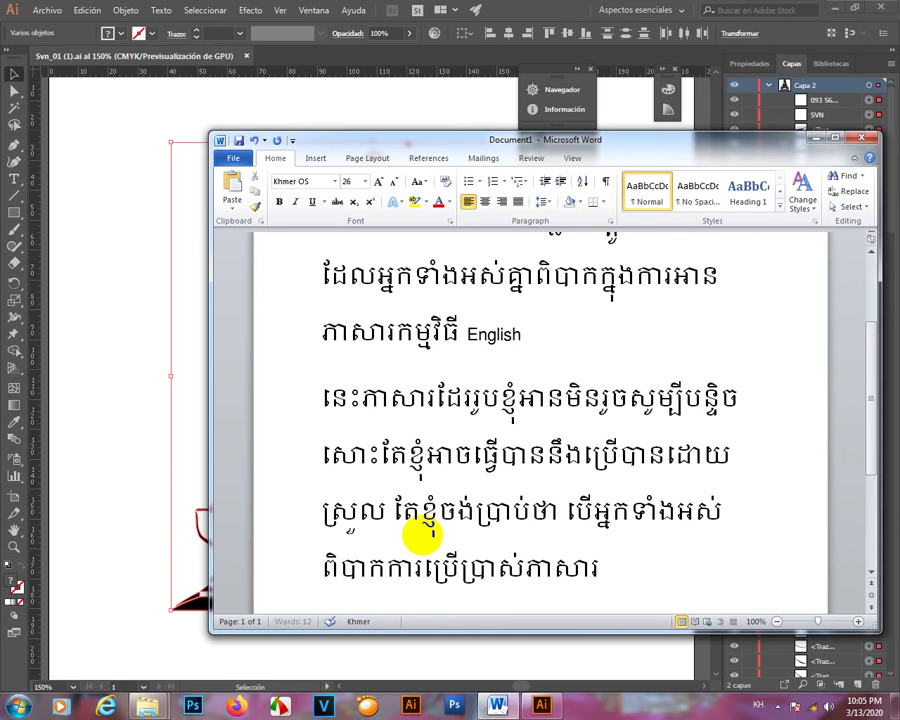
text(មួយនឹង)
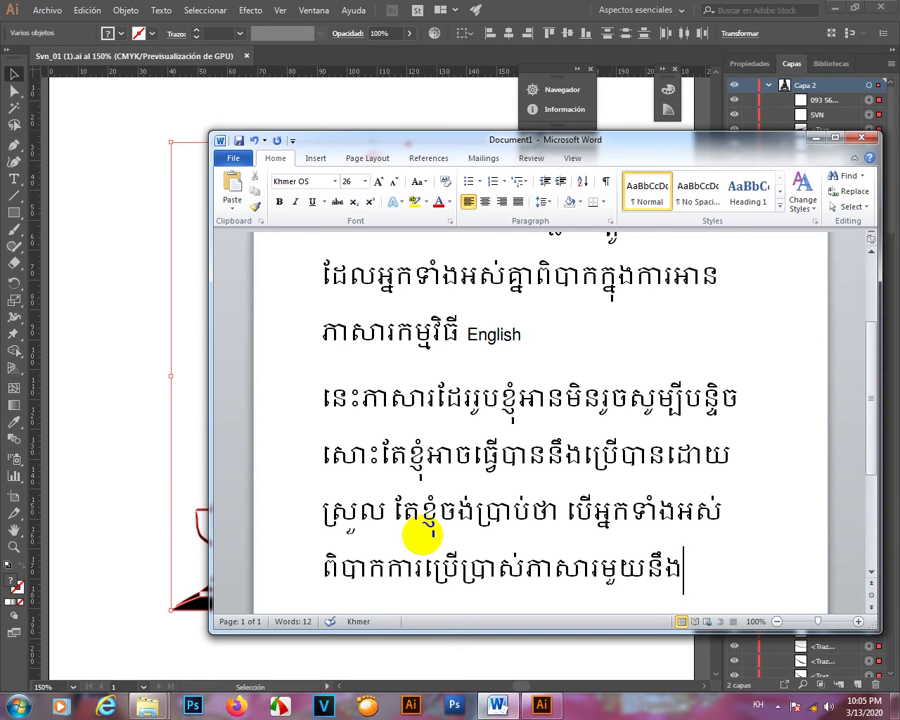
- Complete the Khmer sentence with "យើងត្រូវធ្វើការផ្លាស់ប្តូរវាបានតាម", correcting the typing mistakes
text(ត្)
key(BackSpace)
key(BackSpace)
text(យើង)
text(ត្រូវ)
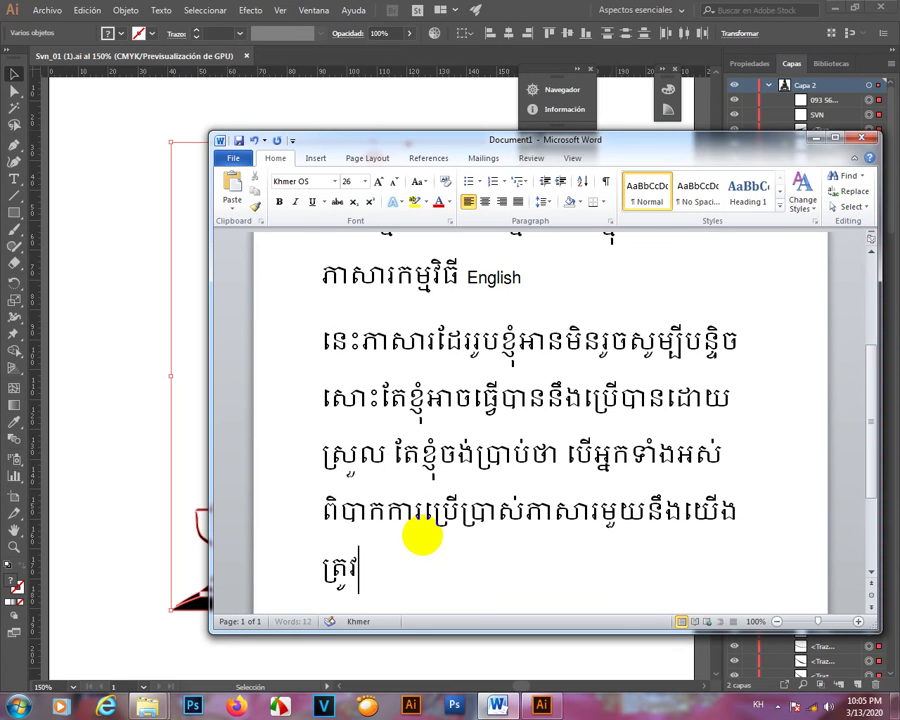
text(ធ្វើ)
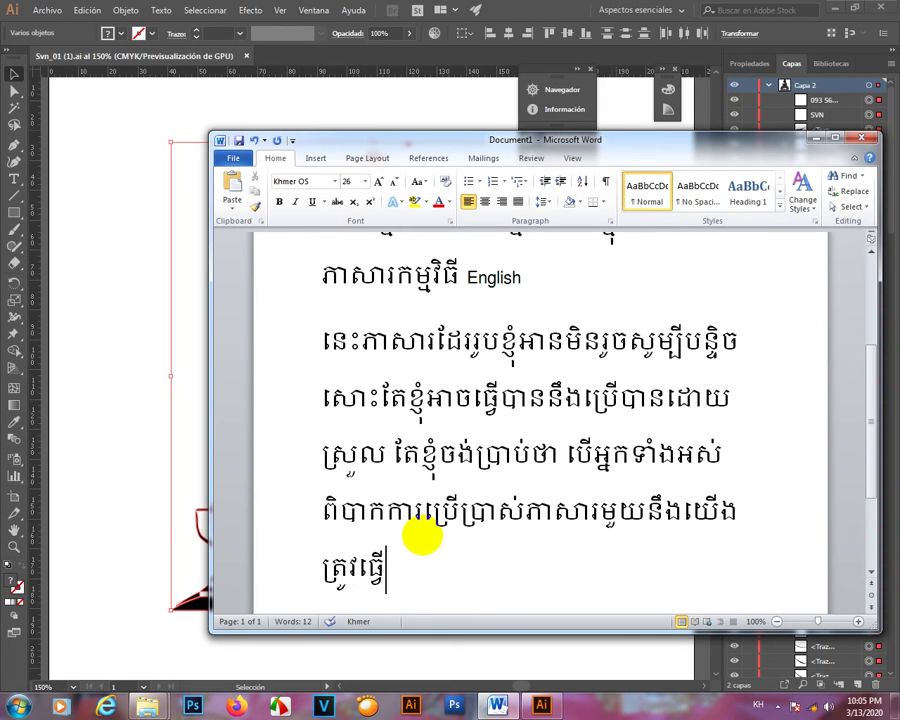
text(ការ)
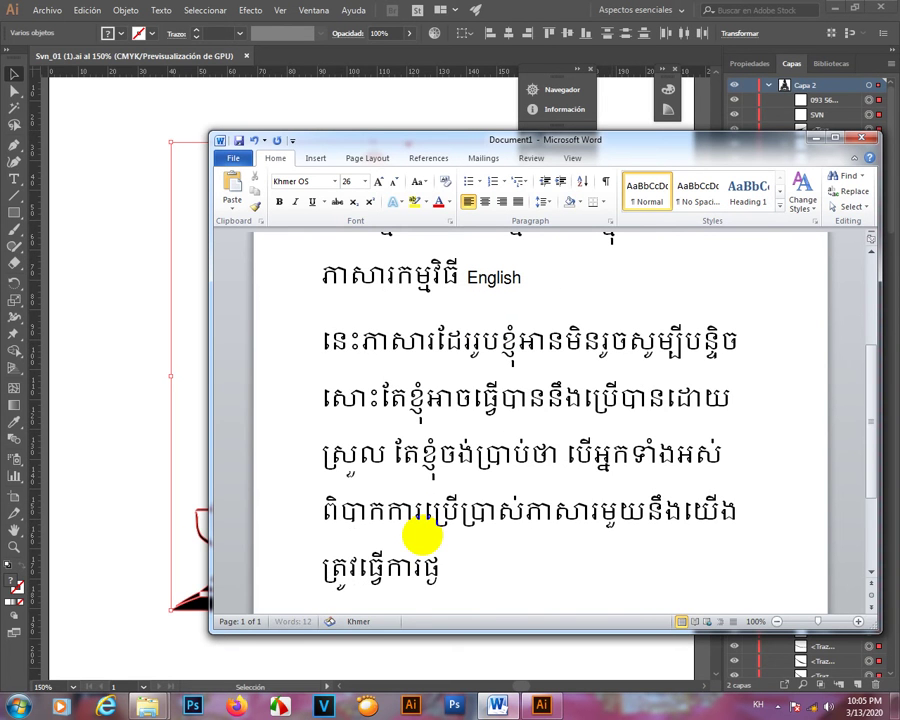
text(ផ្លាស់បុ)
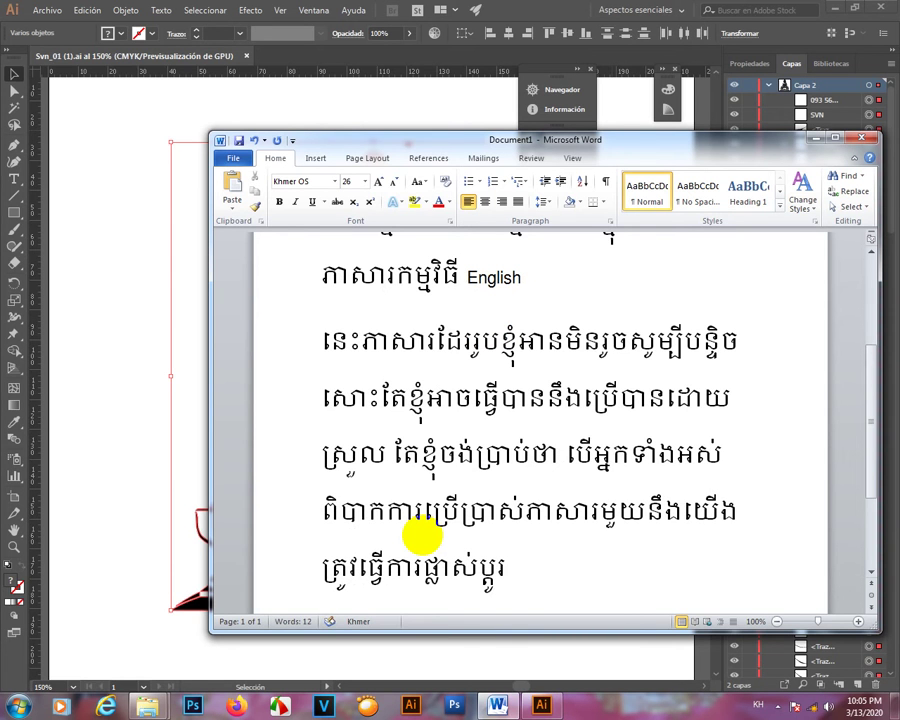
text(តូរចវ)
key(BackSpace)
key(BackSpace)
key(BackSpace)
text(វើ)
text(បានតាម)
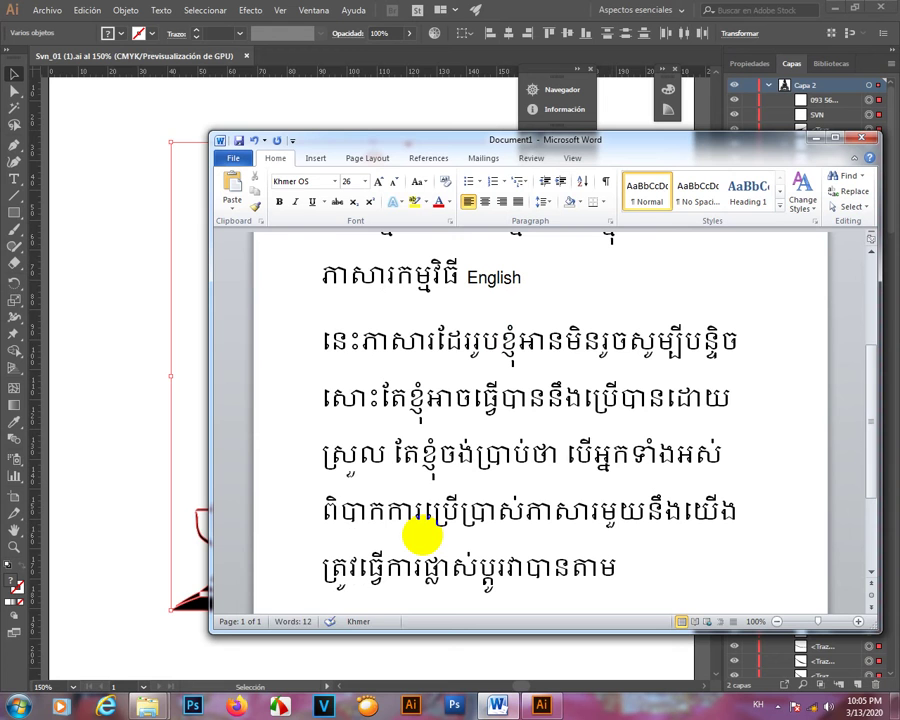
- Change the input language to English, end the sentence with "Not++" and start a new paragraph
key(alt+shift)
text(Notpet)
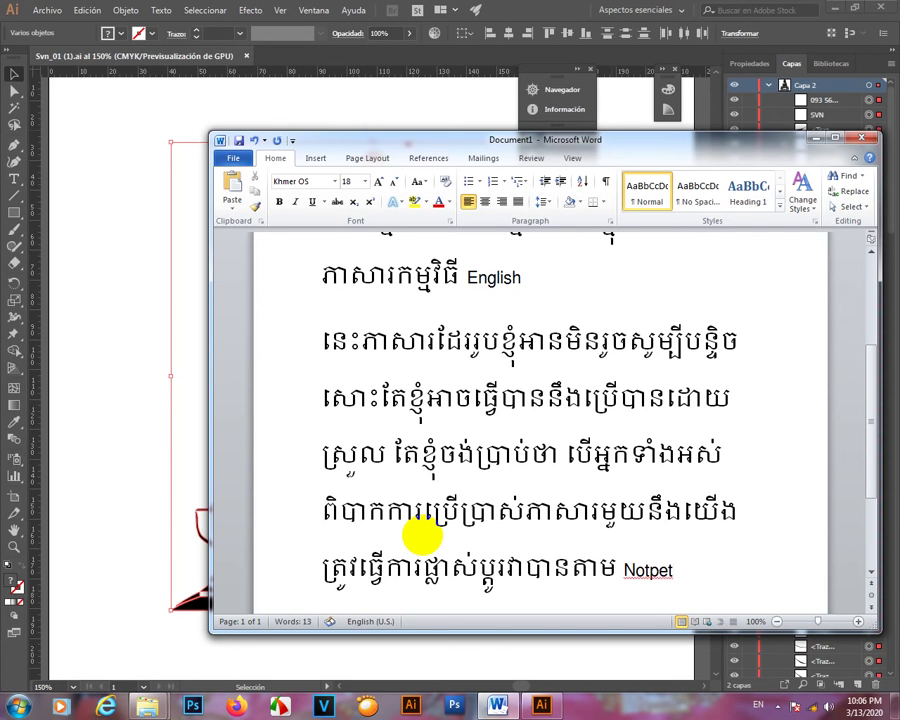
key(BackSpace)
key(BackSpace)
key(Return)
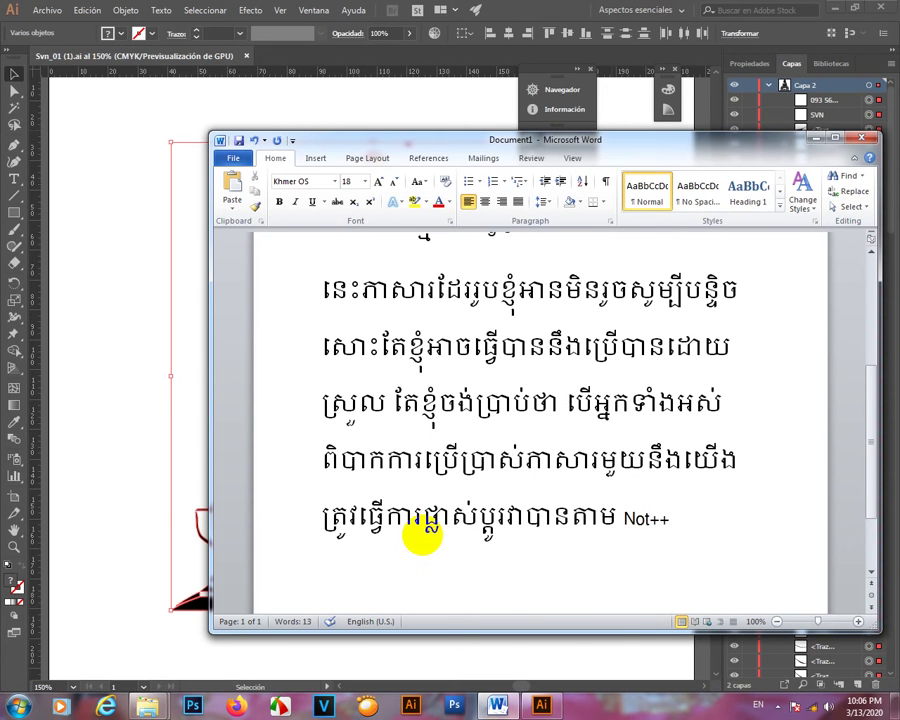
- Switch to Illustrator, deselect the Buddha artwork and examine the folds of its robe up close
click(69, 135)
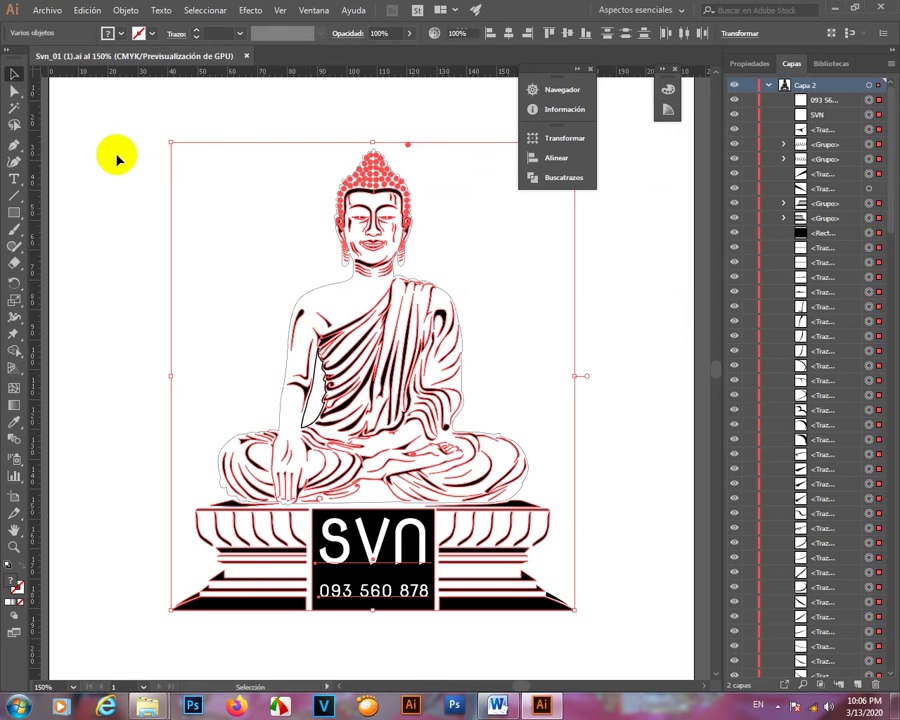
click(117, 157)
drag(424, 432, 408, 346)
scroll(350, 355, up, 3)
scroll(352, 358, up, 5)
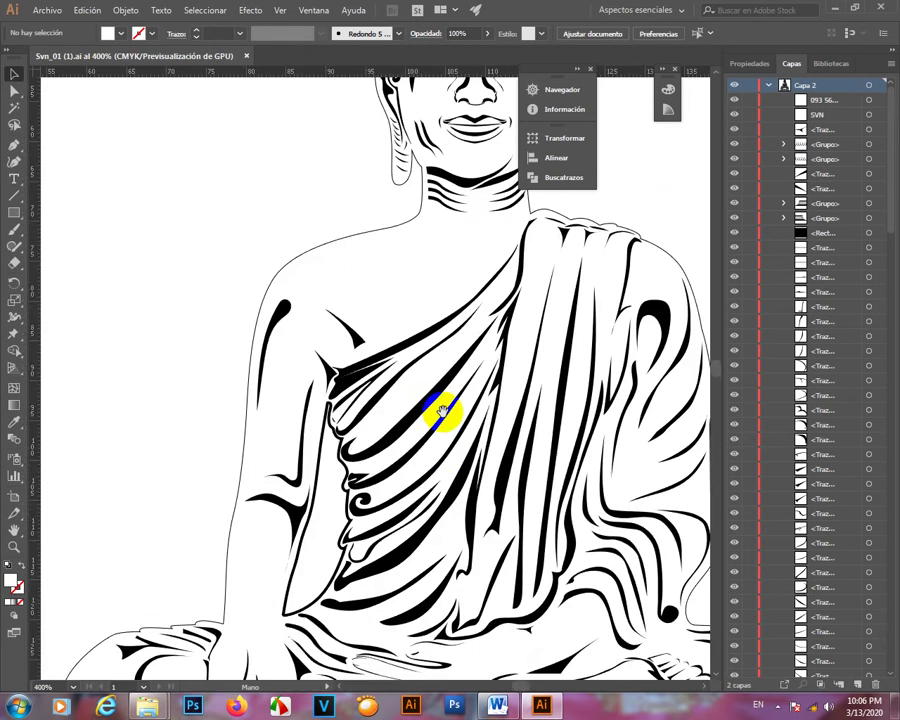
- Hide Illustrator's Control bar and show it again
click(355, 13)
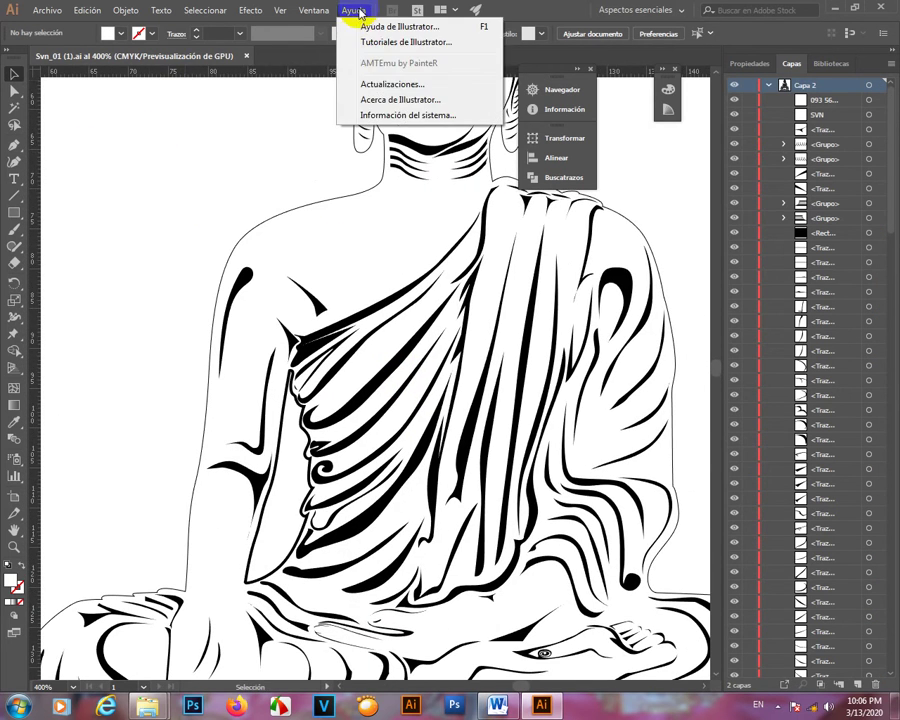
mouse_move(314, 10)
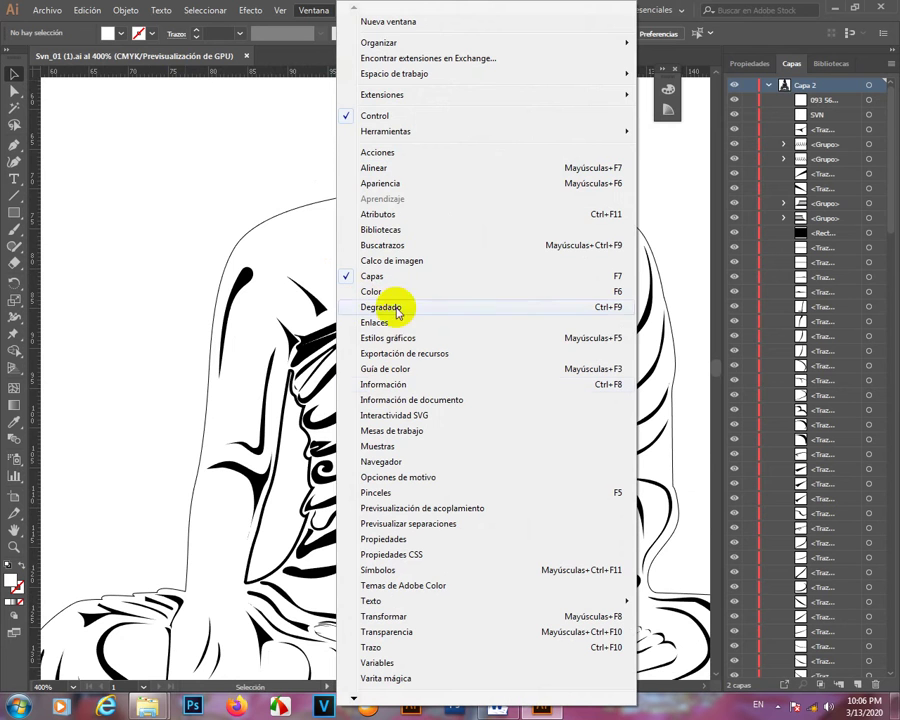
click(407, 117)
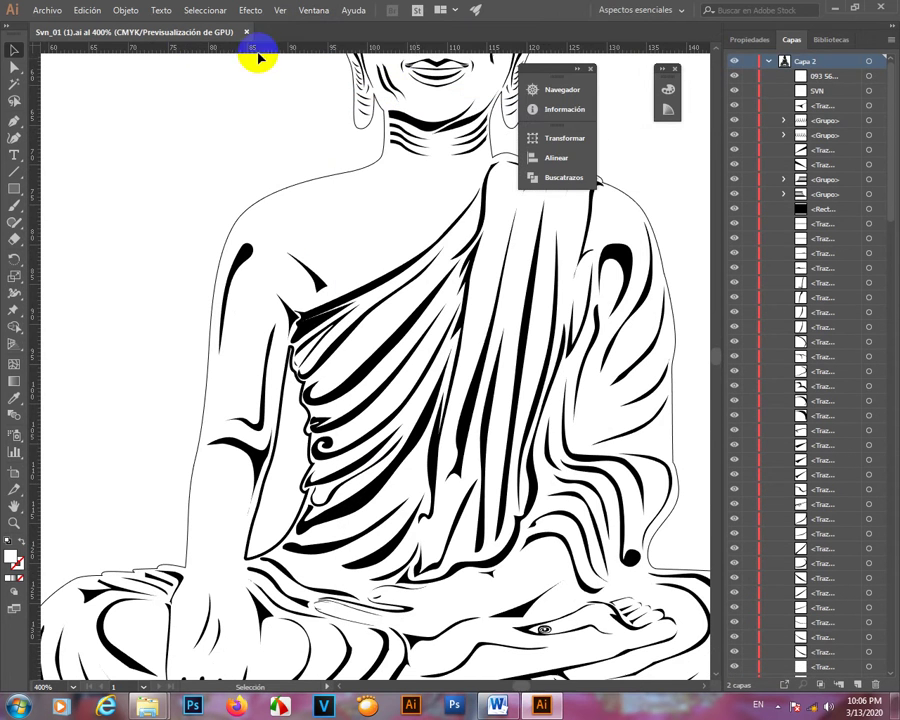
click(313, 10)
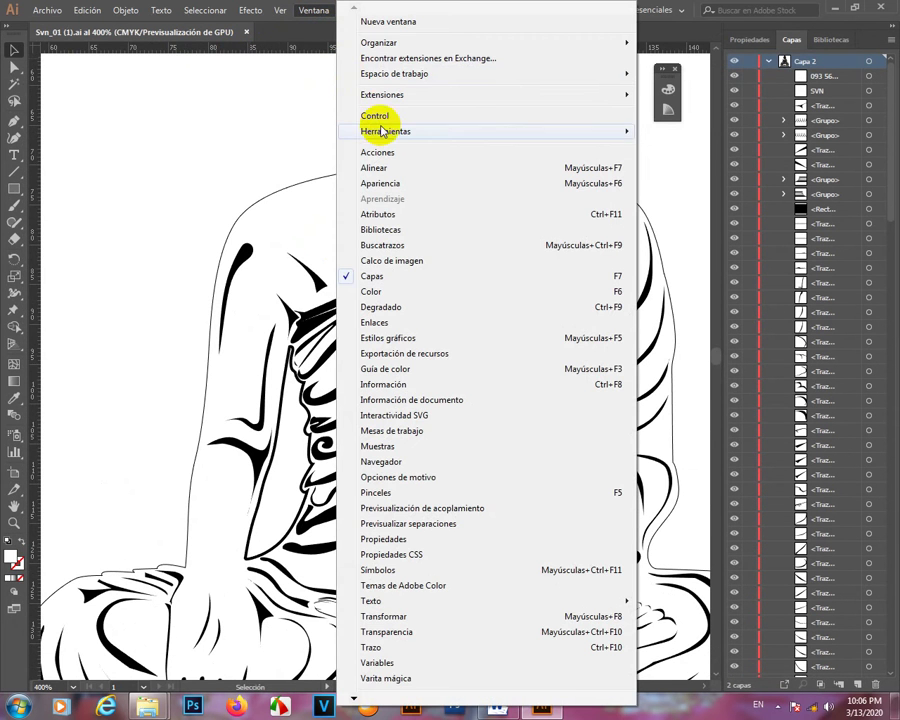
click(350, 115)
- Examine the Spanish command names for windows, tools, view, effects, selection and text
click(310, 12)
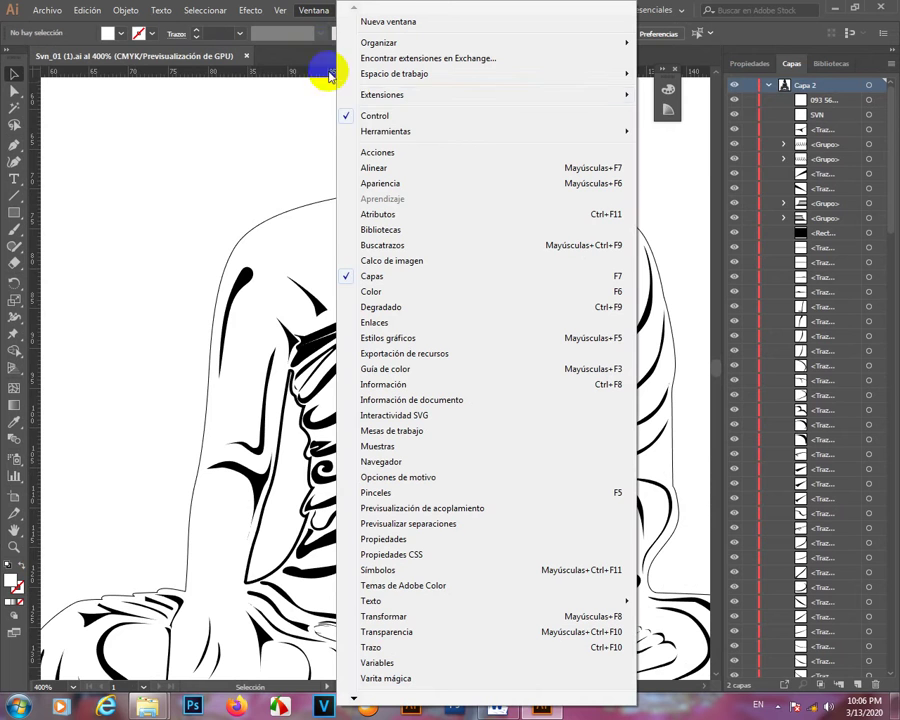
mouse_move(512, 132)
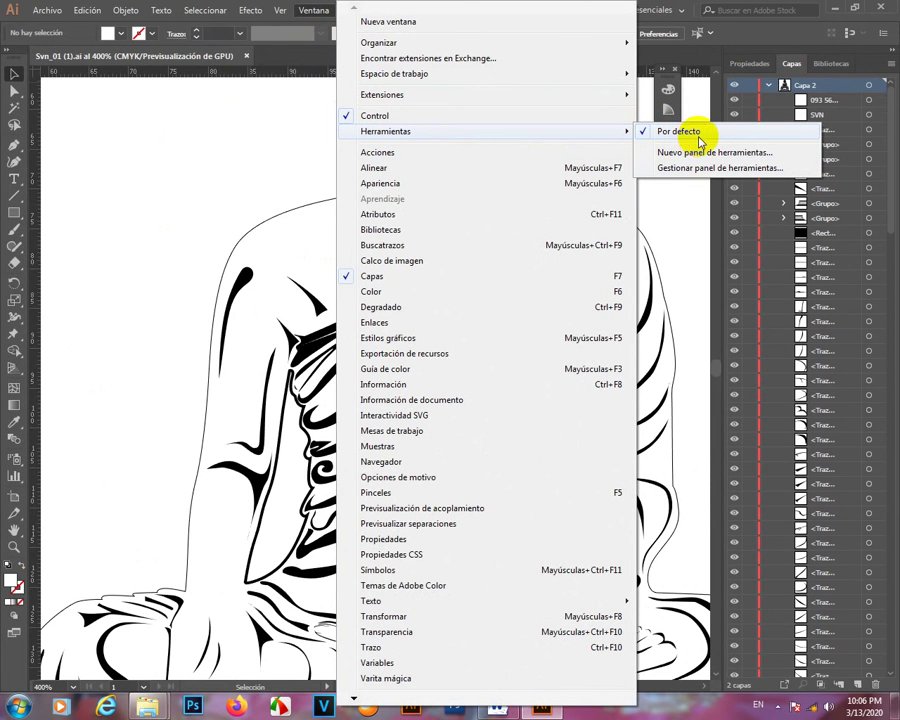
mouse_move(283, 12)
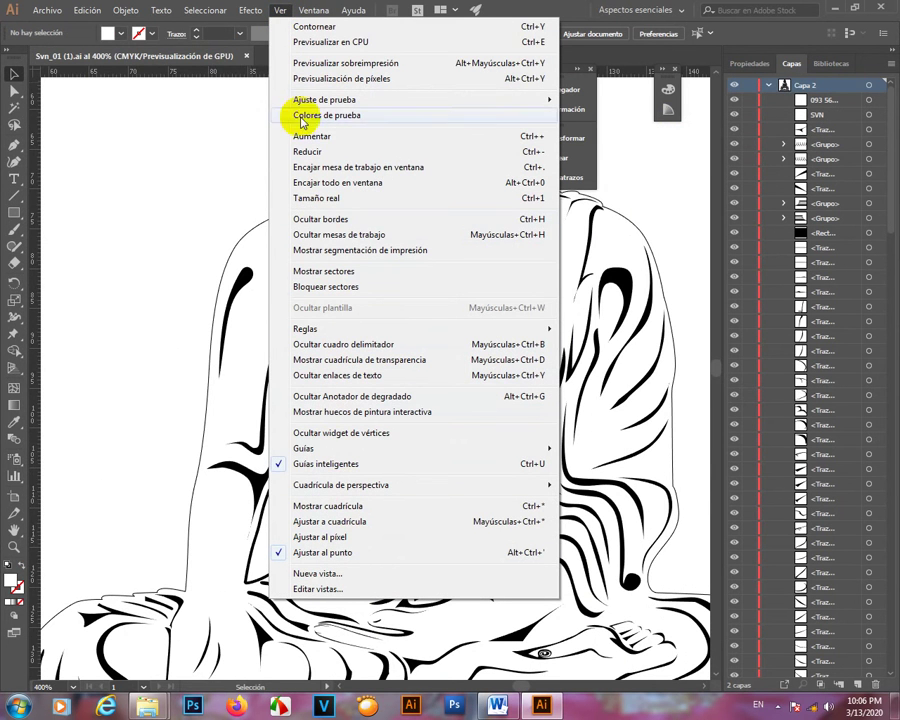
mouse_move(250, 12)
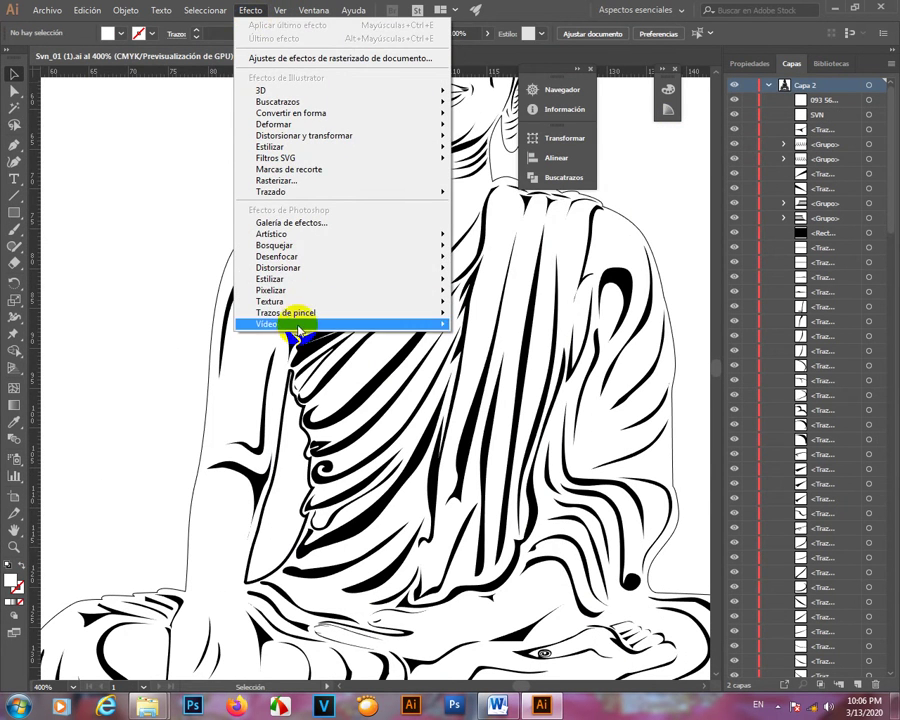
mouse_move(212, 12)
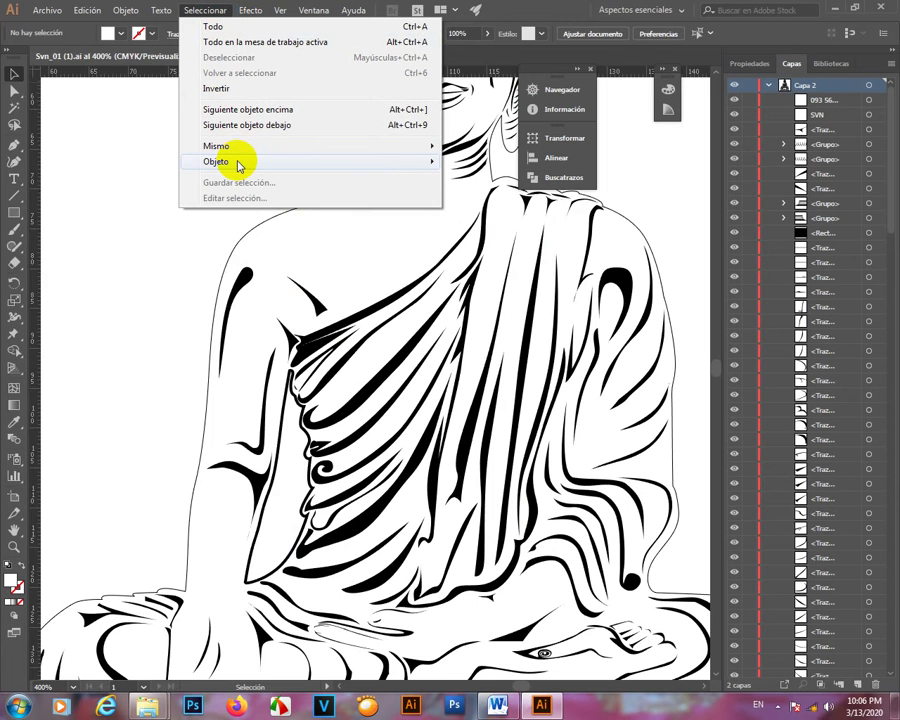
mouse_move(238, 162)
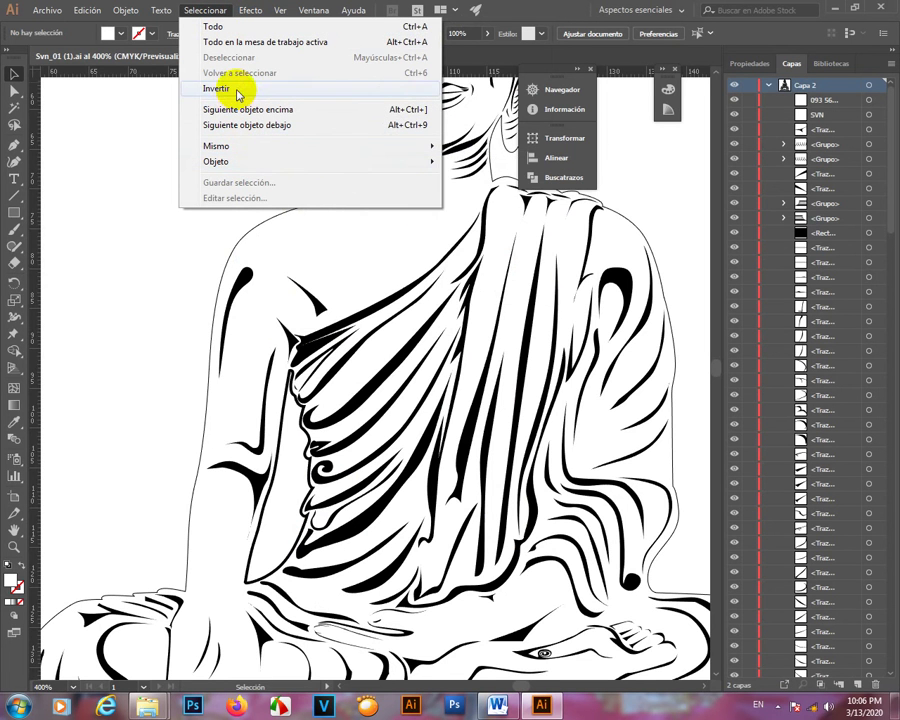
mouse_move(170, 18)
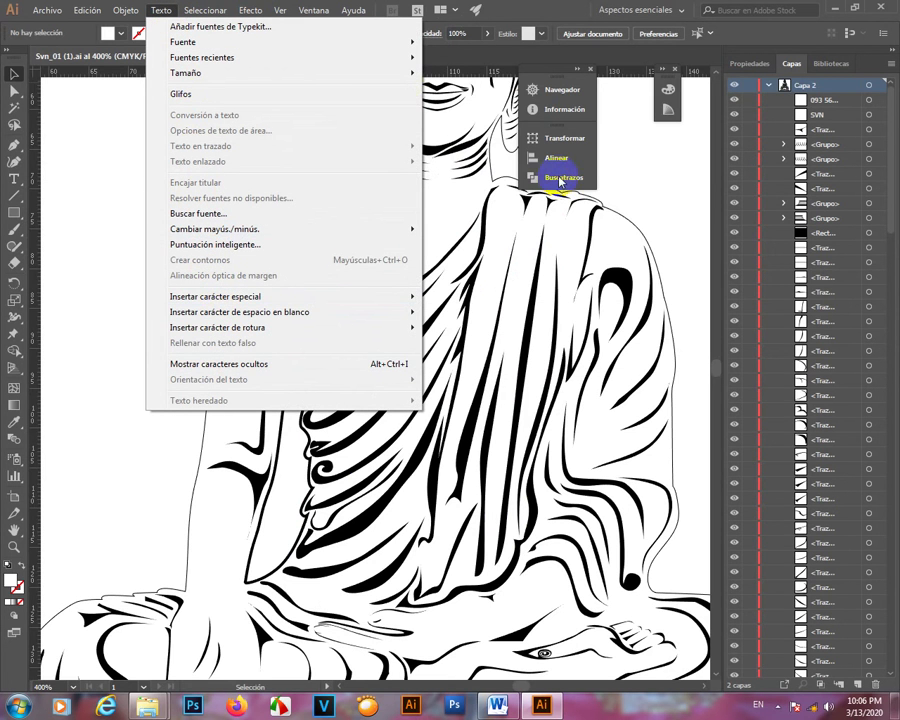
- Display the Pathfinder (Buscatrazos) panel and look up its entry among the Spanish window commands
click(565, 177)
click(434, 134)
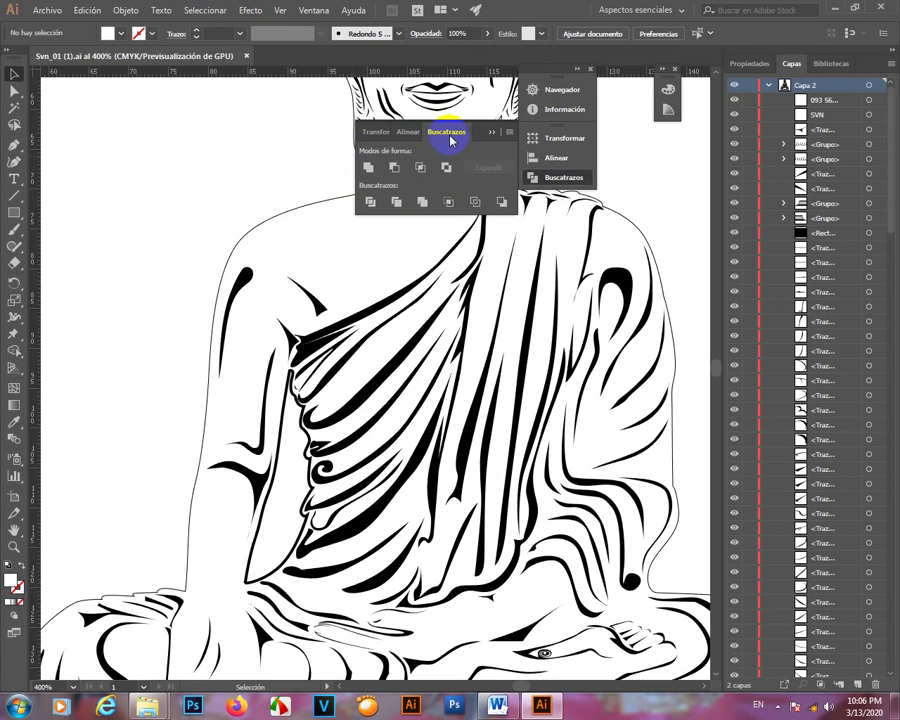
click(564, 177)
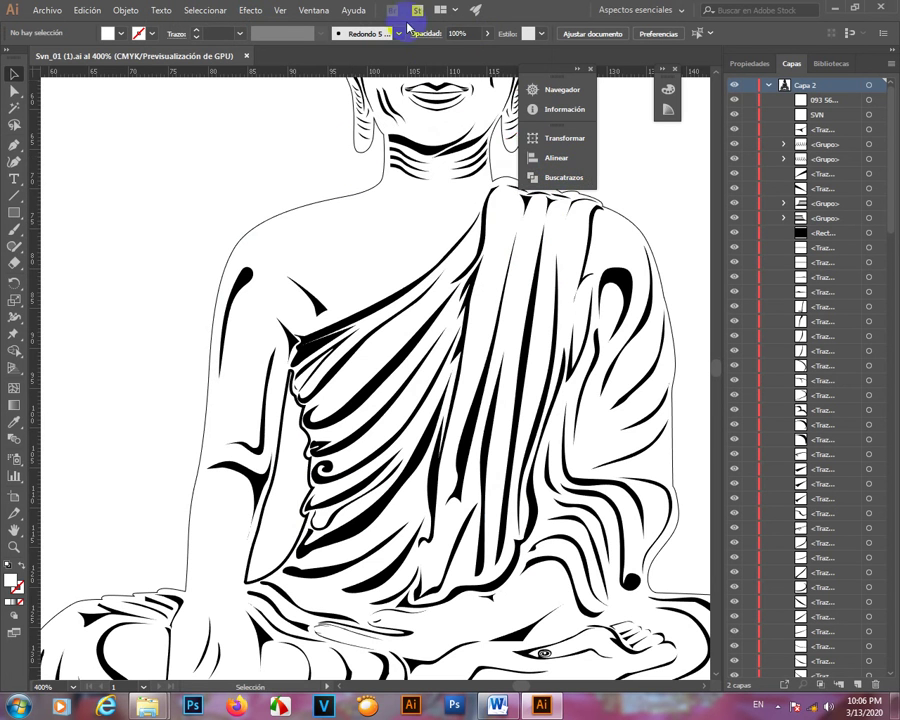
click(313, 10)
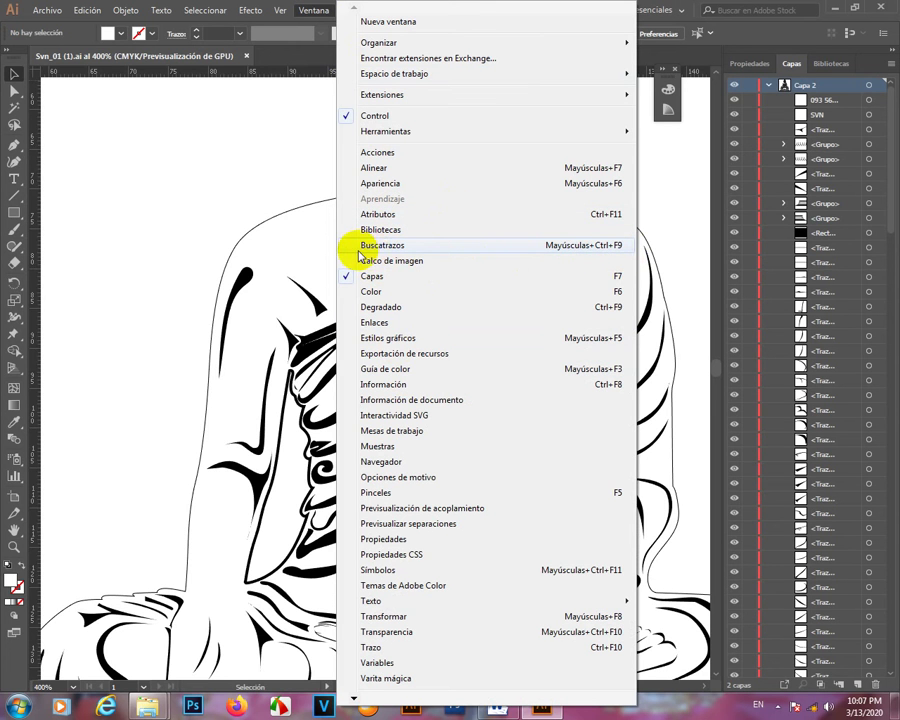
click(726, 57)
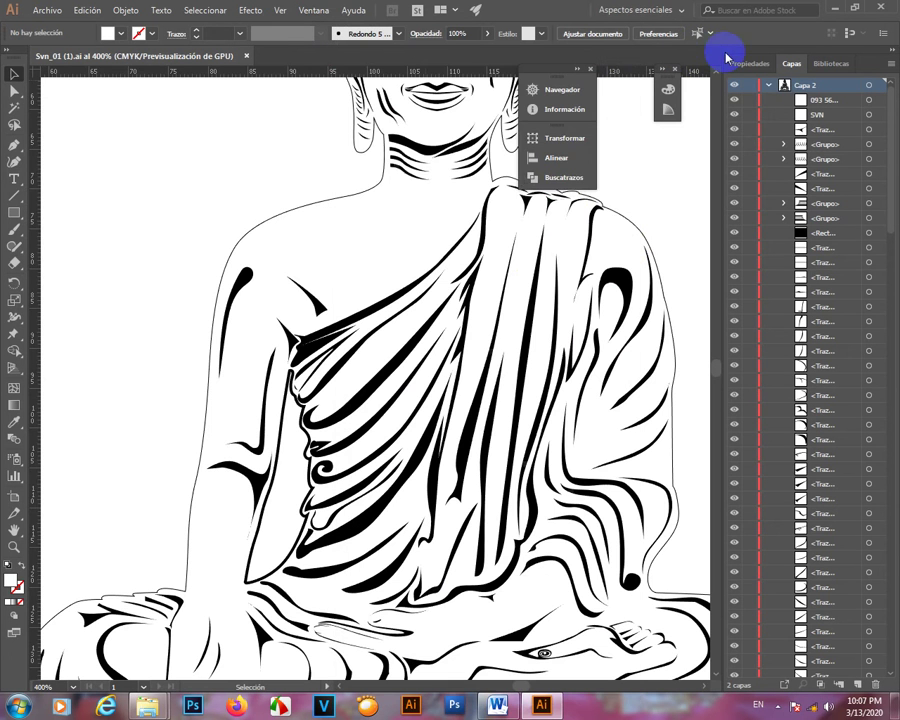
click(562, 180)
click(370, 185)
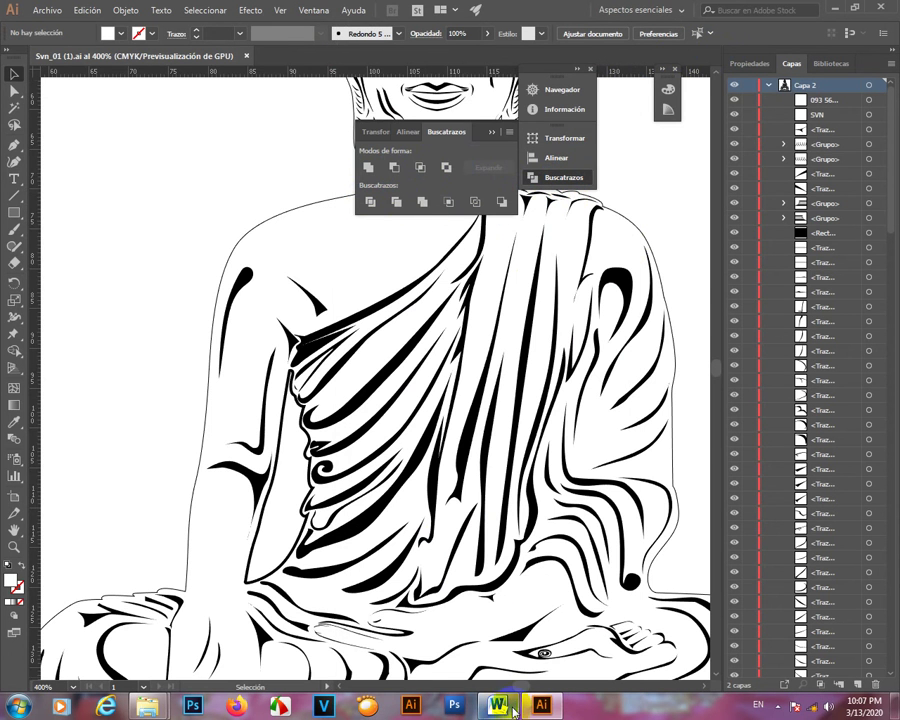
- Switch to Word, change the input language to Khmer and begin the new paragraph with "បើយើងចង់ប្រើ"
click(500, 706)
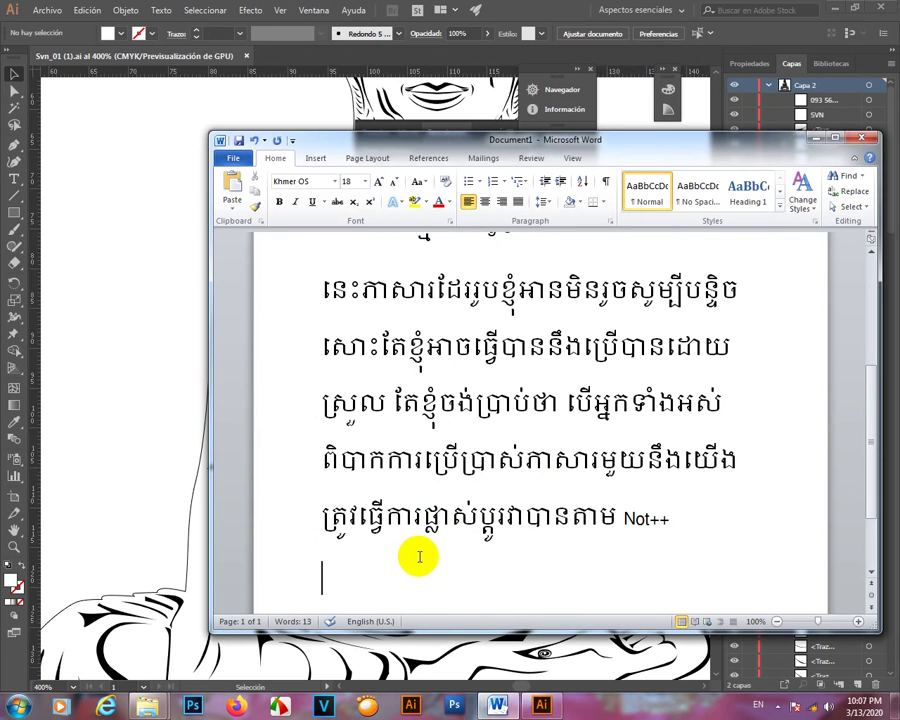
key(Return)
text(B;)
key(BackSpace)
key(BackSpace)
key(alt+shift)
text(បើយើ)
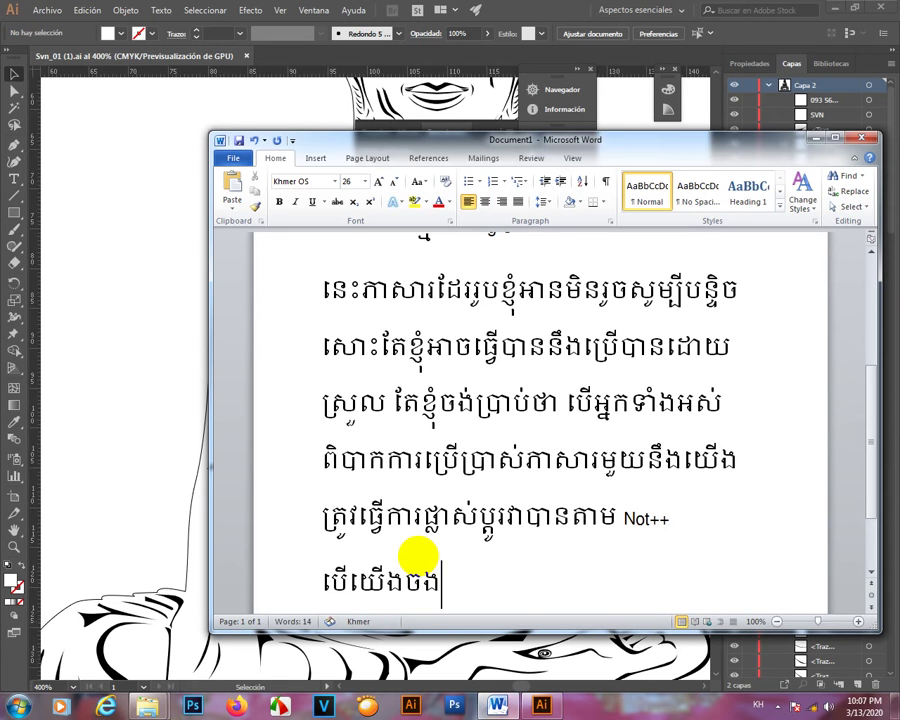
text(ងចង់ប្រើ)
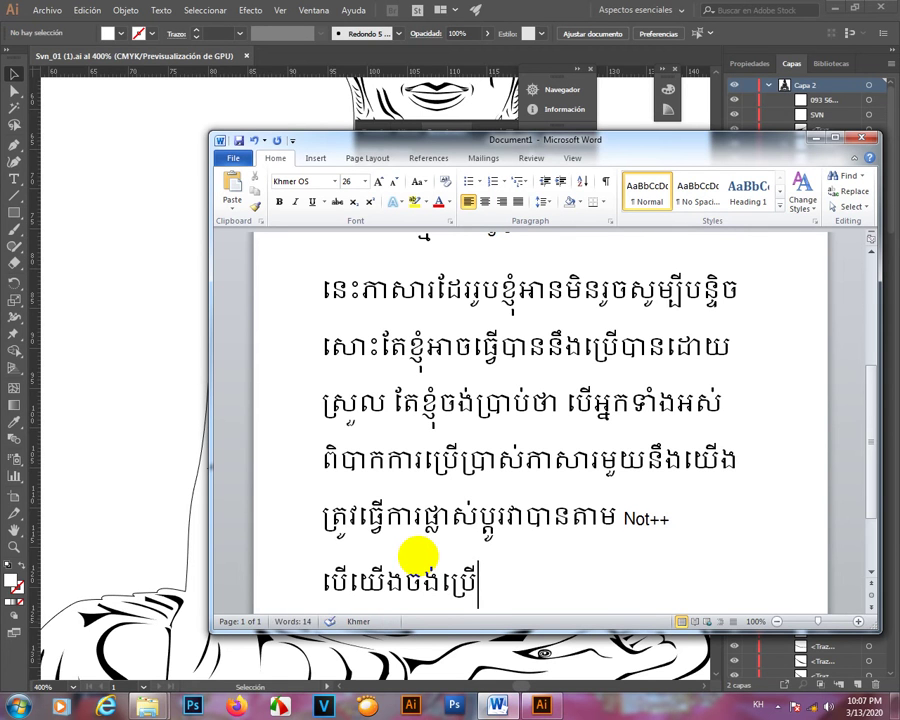
- Continue the Khmer sentence with "អ្វីមួយគឺពិបាកមែនតែបើយើង", correcting the typing mistake
text(អ្ន)
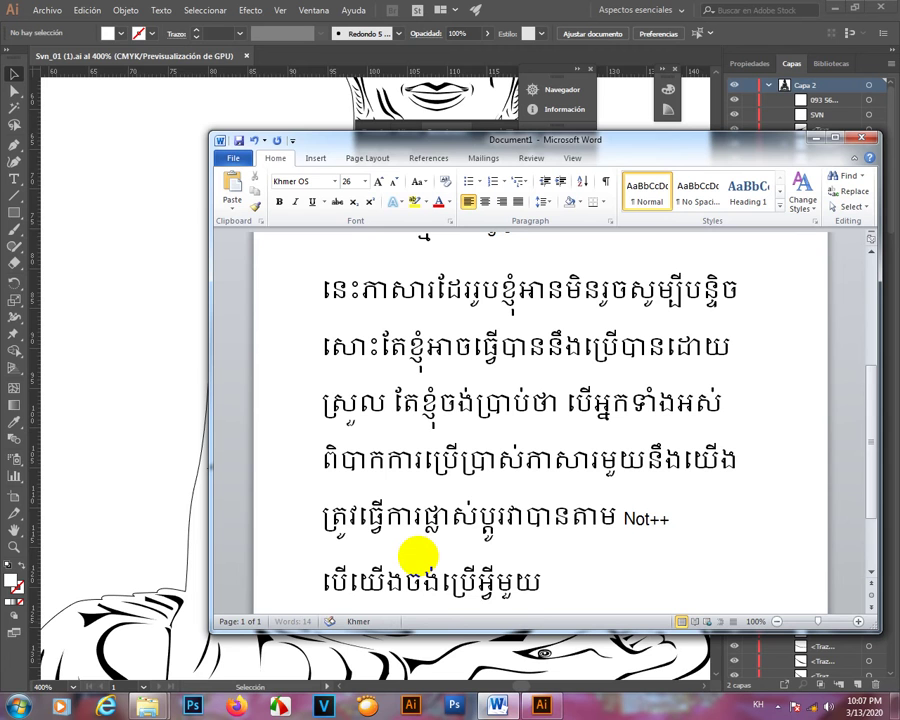
text(ីមួយគ)
text(ីប)
text(ពិបាក)
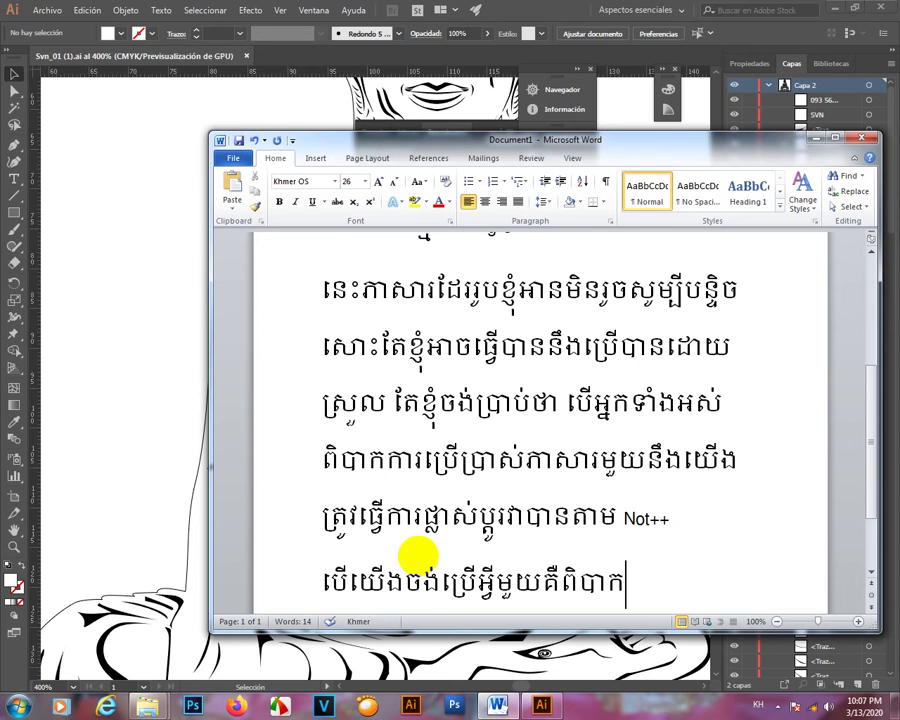
text(មែ)
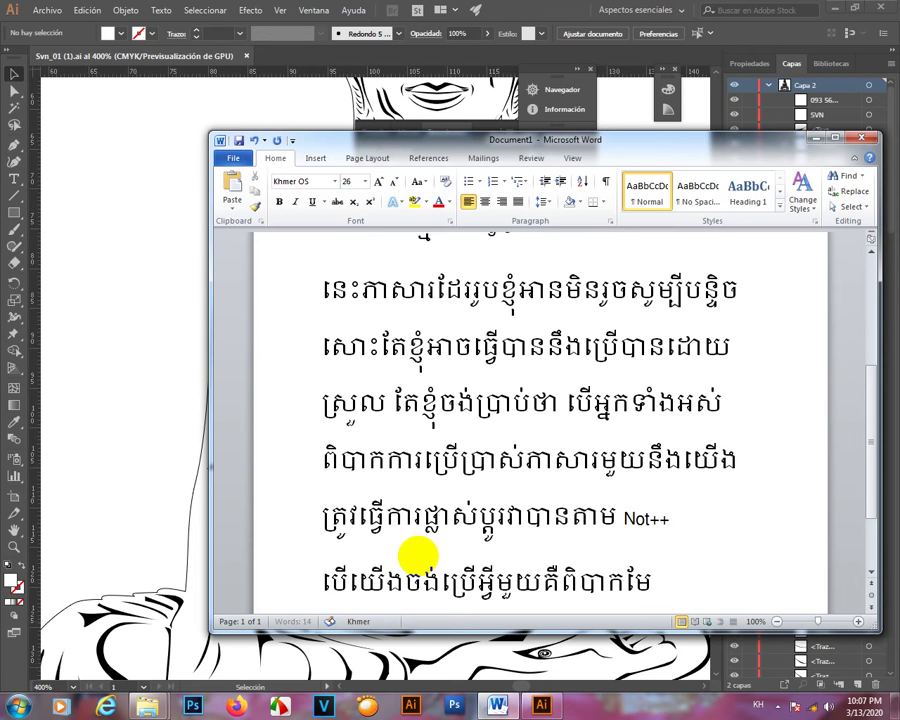
text(នតែបើយើយ)
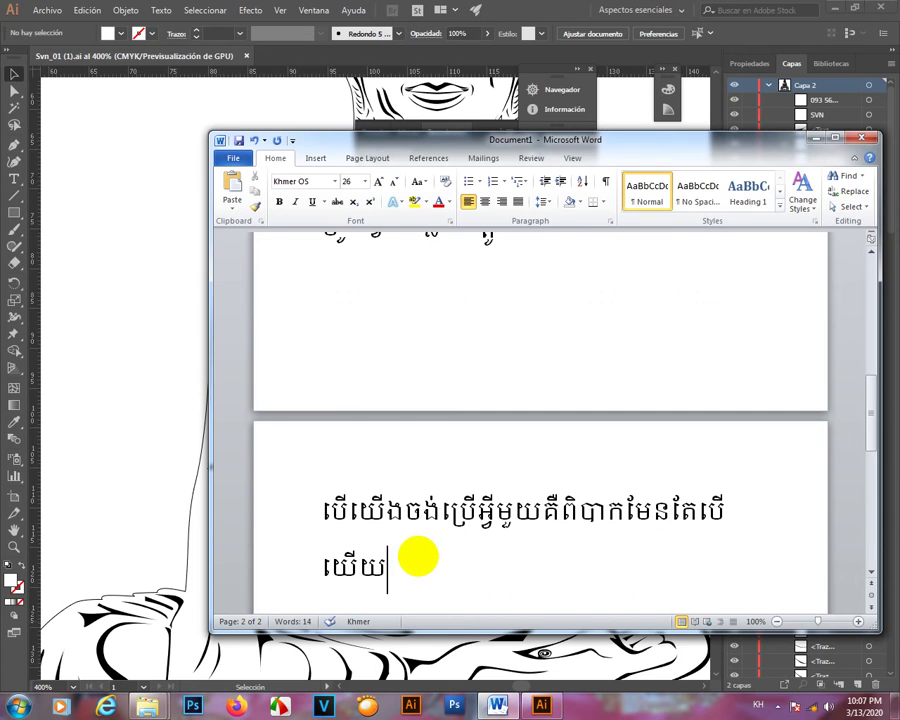
key(BackSpace)
text(ង)
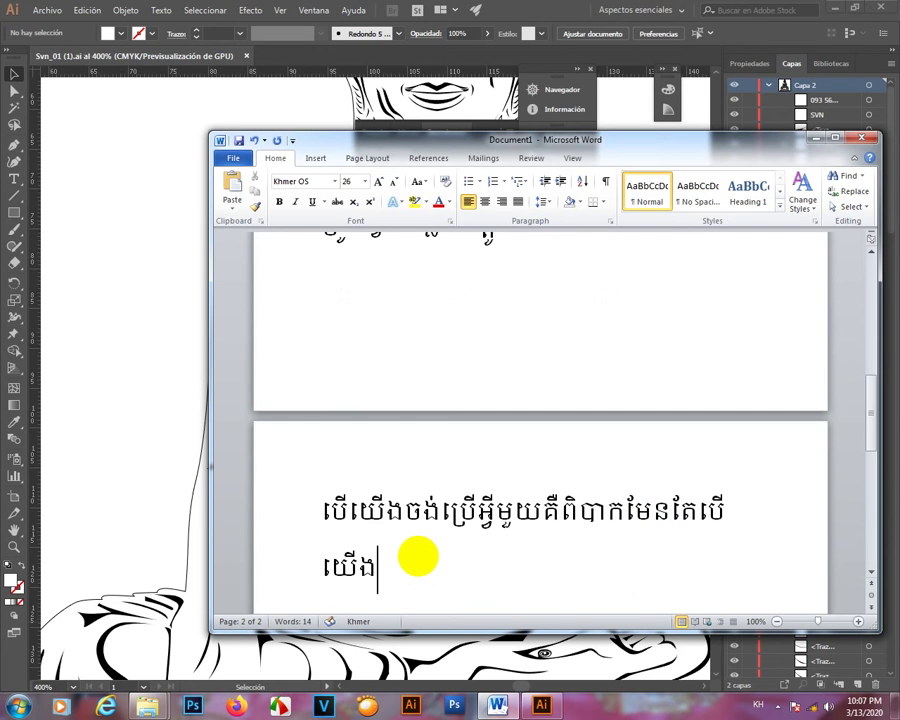
- Complete the Khmer sentence with "ចាំនៅឈ្មោះមួយចំនួនពួកអាចធ្វើវាបានដោយងាយ"
text(ចាំន)
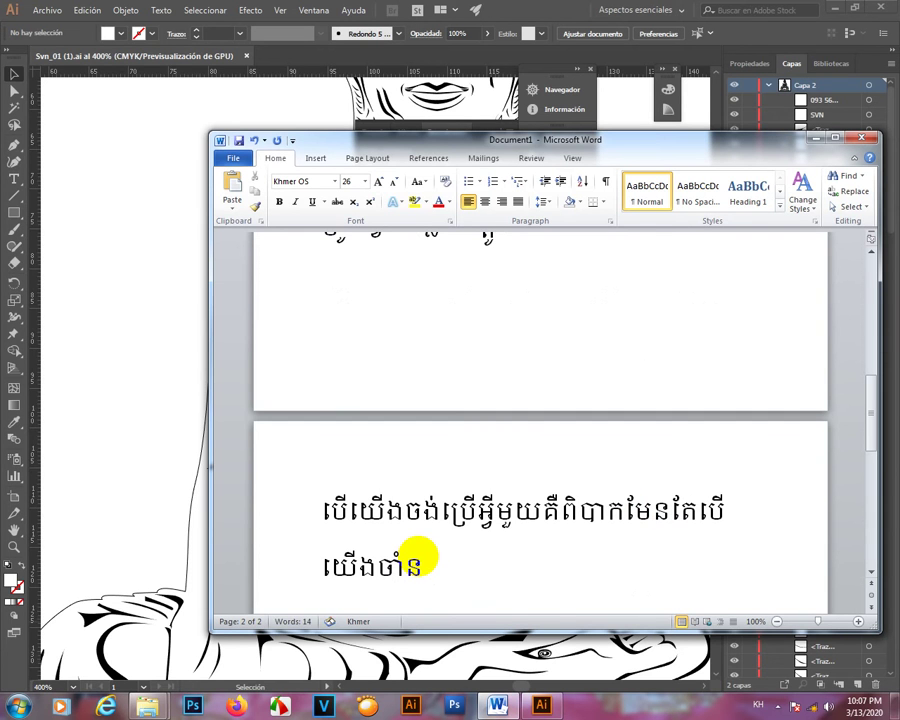
text(ៅឈ)
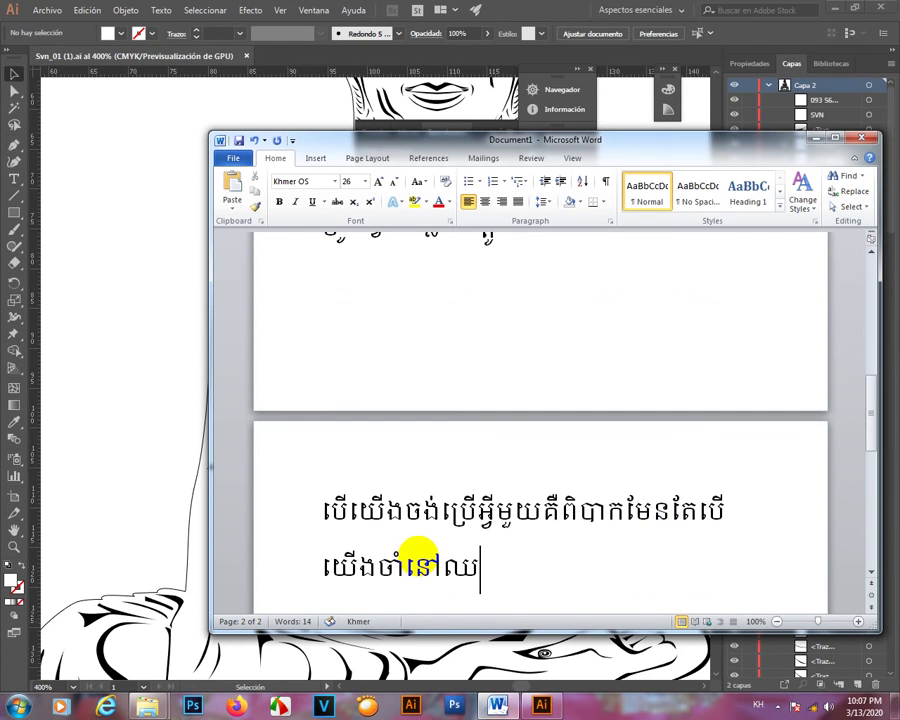
text(្មោះ)
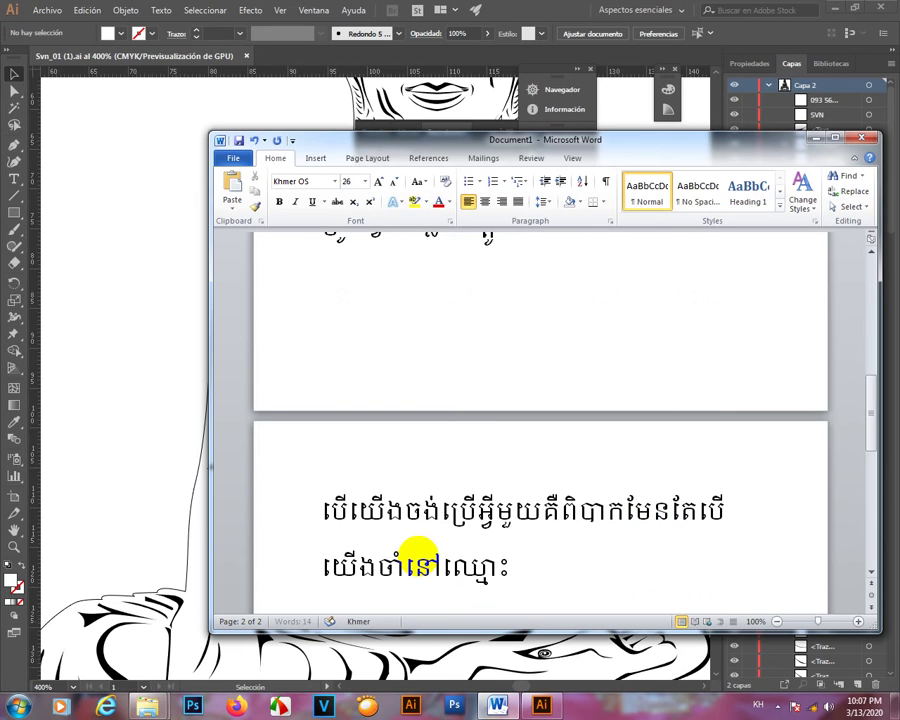
text(មួយចំ)
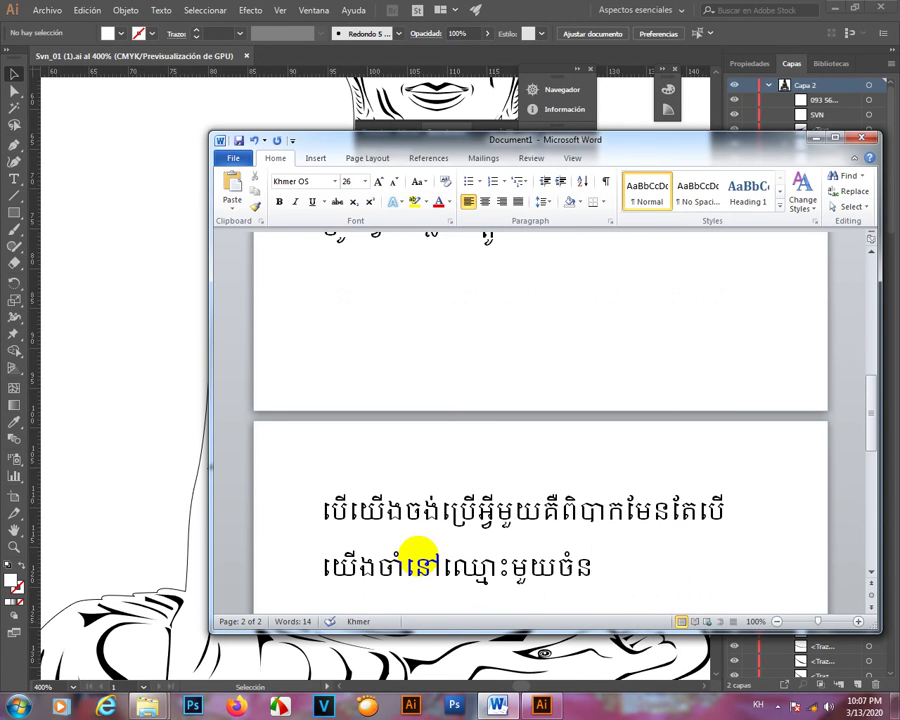
text(នួនពួកអា)
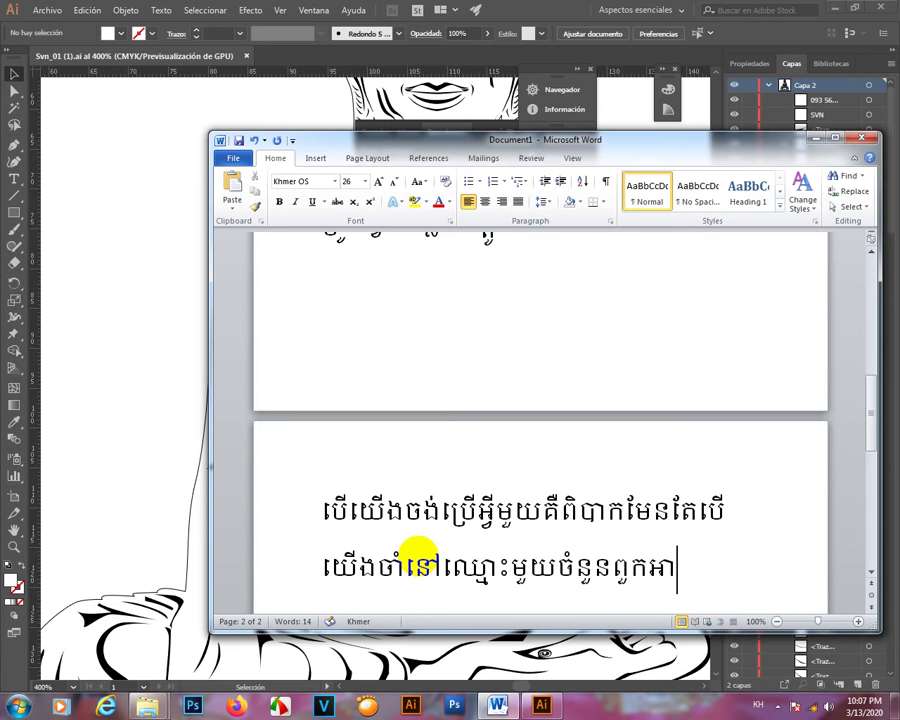
text(ចធ្វើវា)
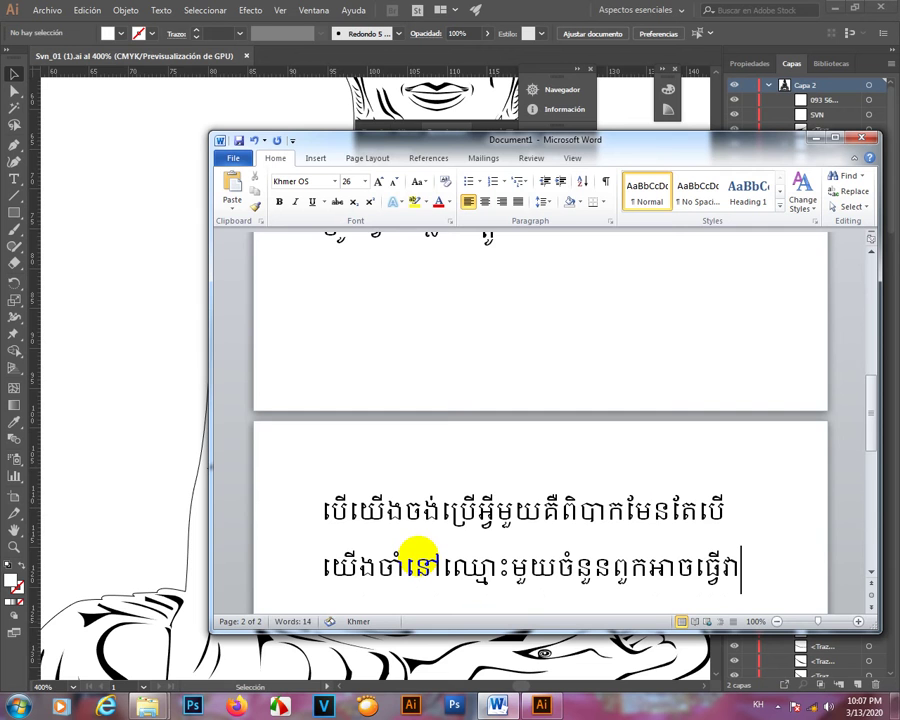
text(បានដោយ)
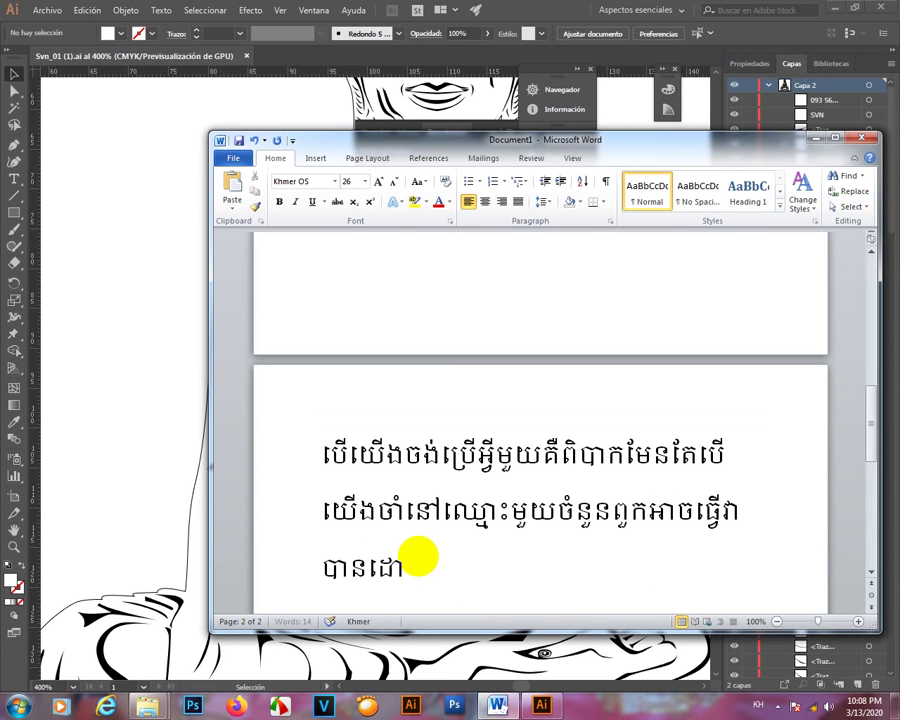
text(ងាយ)
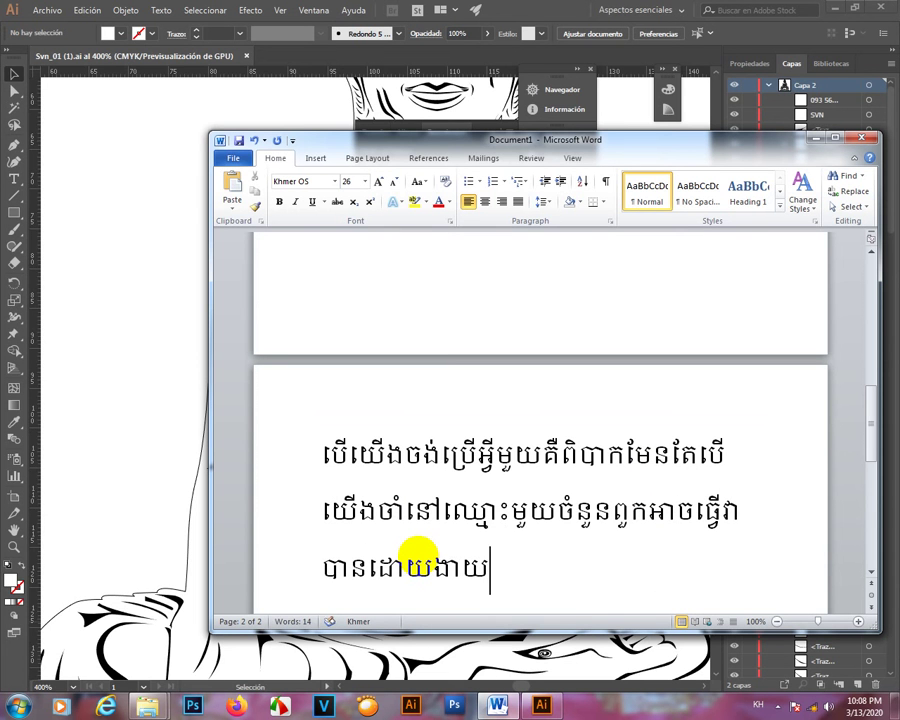
scroll(512, 583, down, 3)
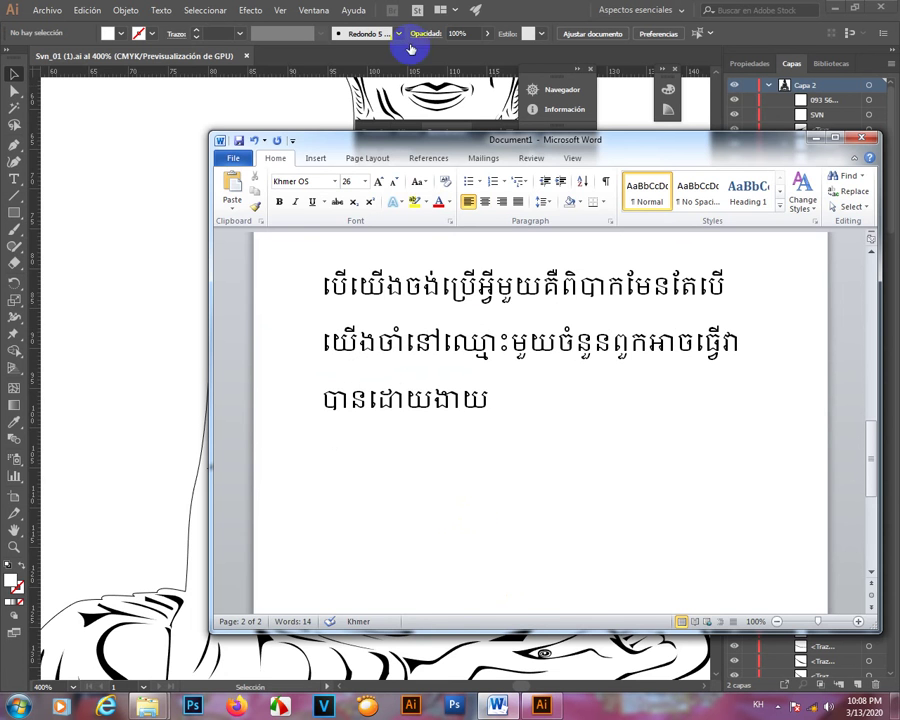
- Switch to Illustrator and examine the Buddha artwork's head
click(518, 8)
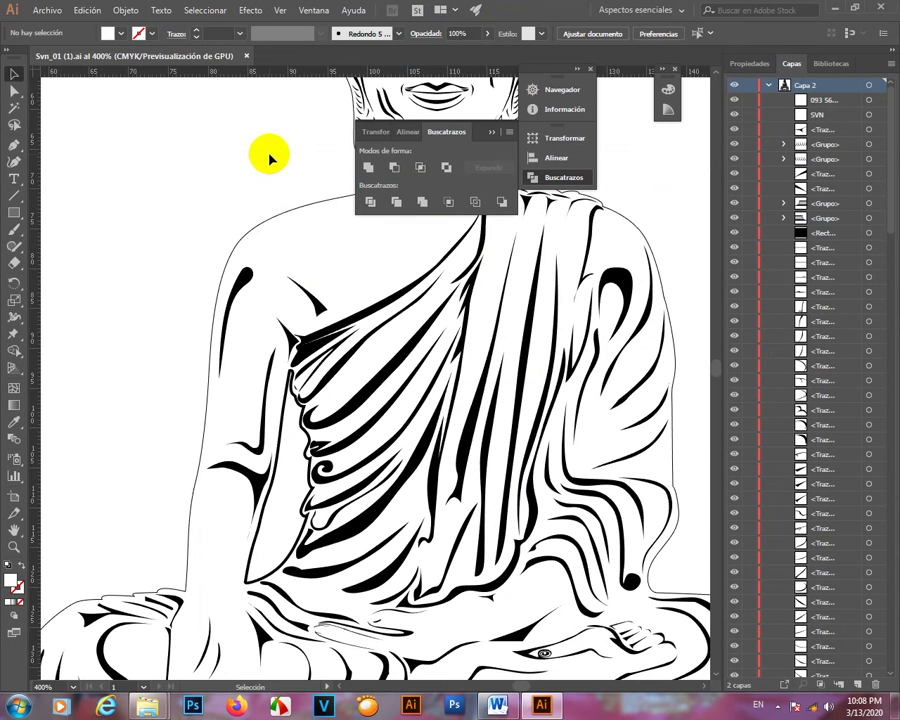
drag(267, 154, 324, 407)
drag(520, 342, 520, 507)
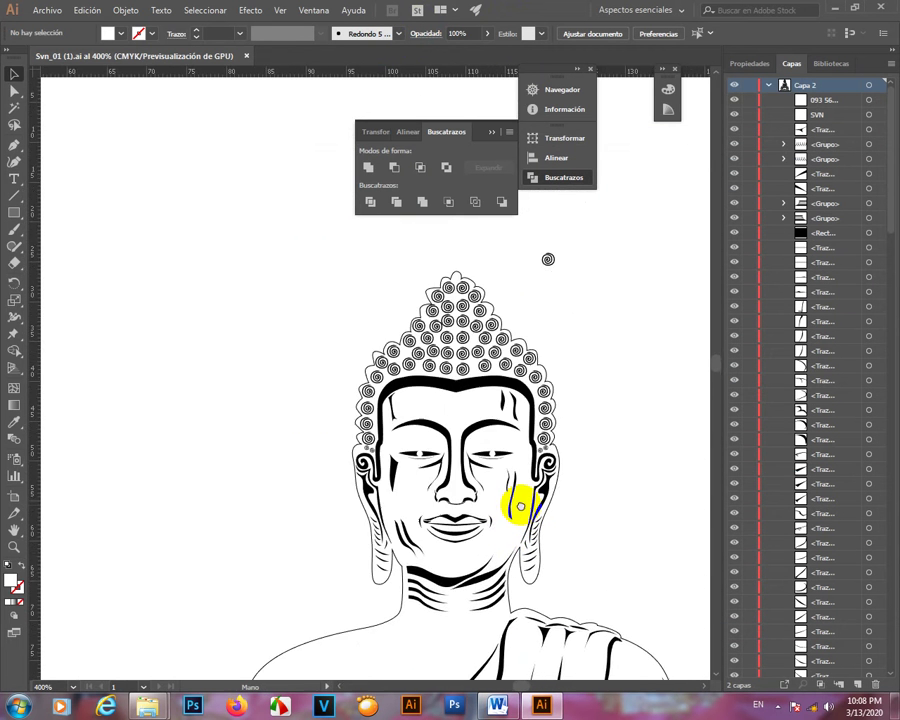
- Draw with the Pen tool the curved upper edge of a shading shape inside the Buddha's bare shoulder, ending at the neck base
drag(516, 580, 516, 524)
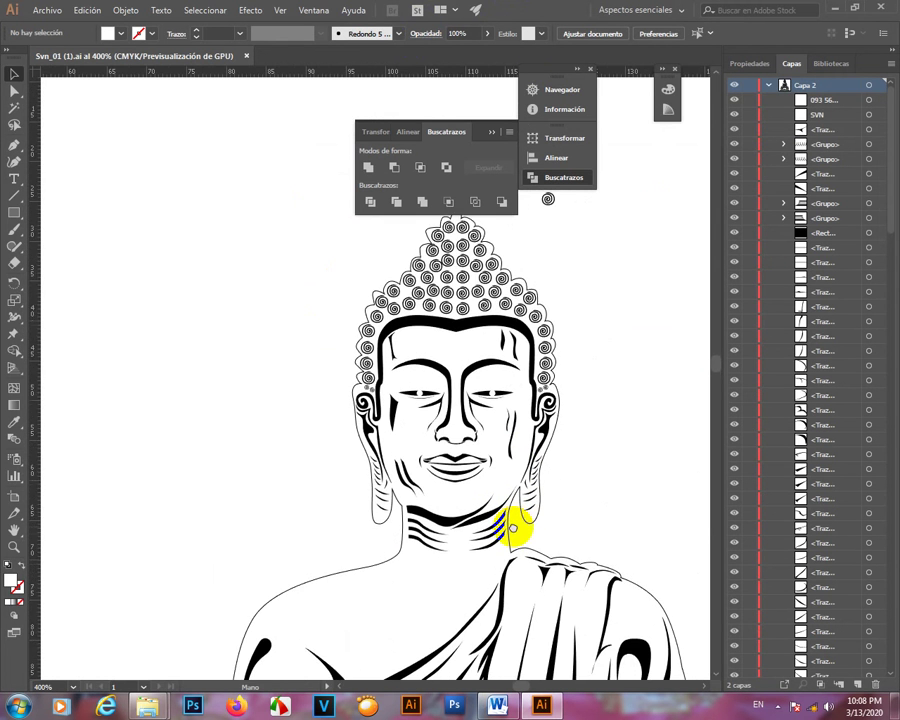
scroll(412, 595, up, 2)
drag(442, 574, 556, 405)
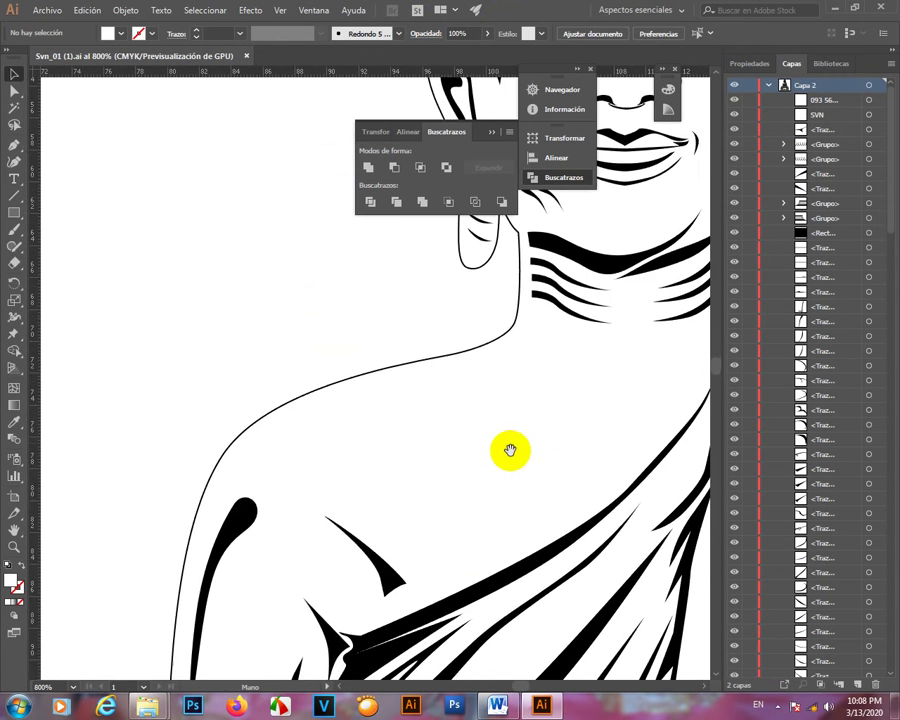
drag(427, 450, 408, 488)
scroll(490, 436, up, 1)
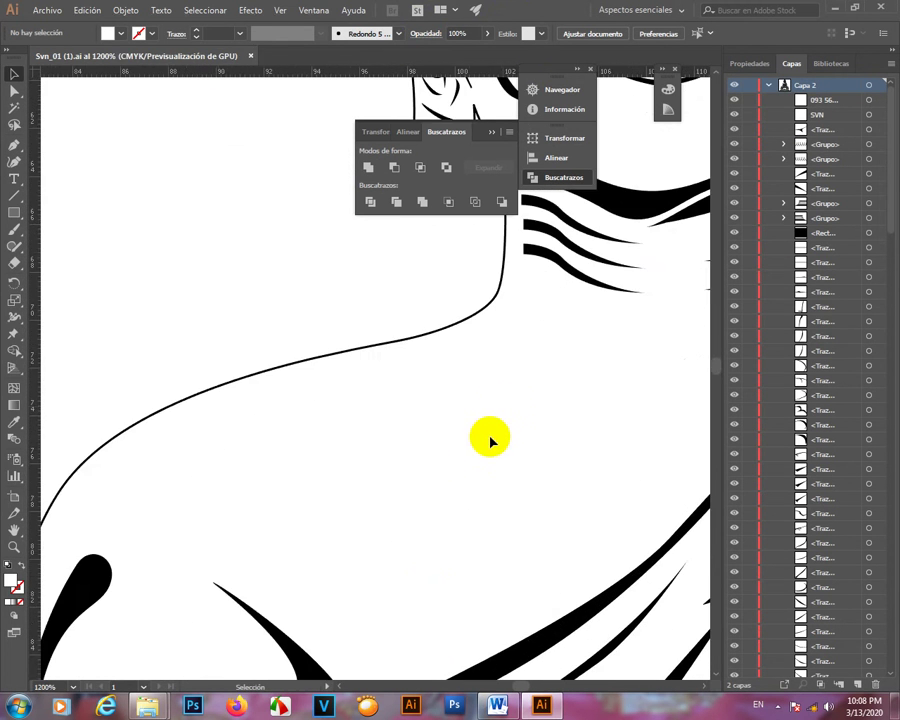
scroll(481, 406, down, 2)
scroll(420, 416, up, 1)
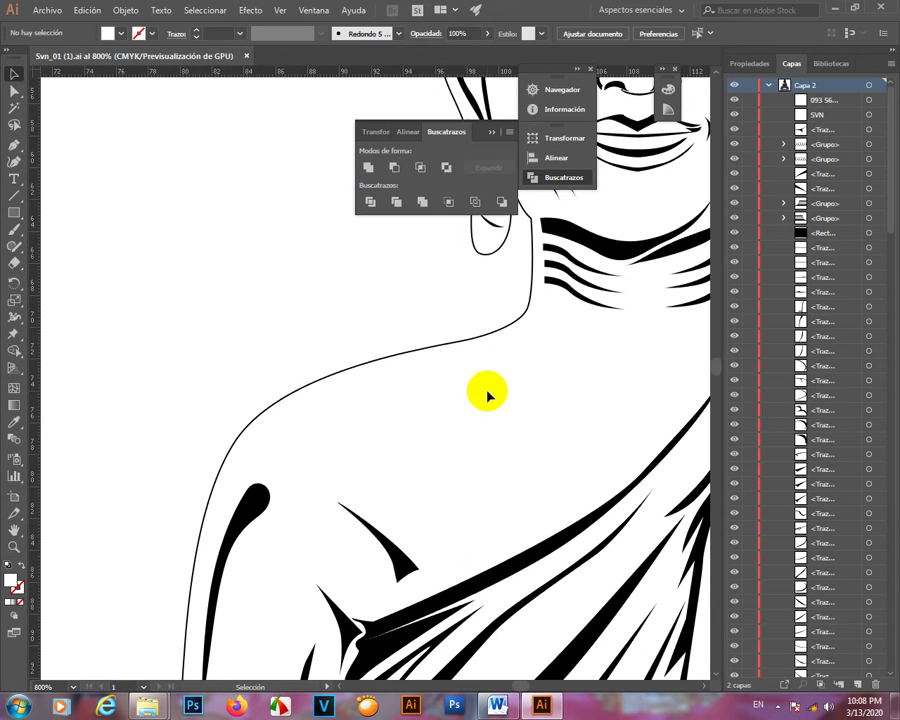
key(p)
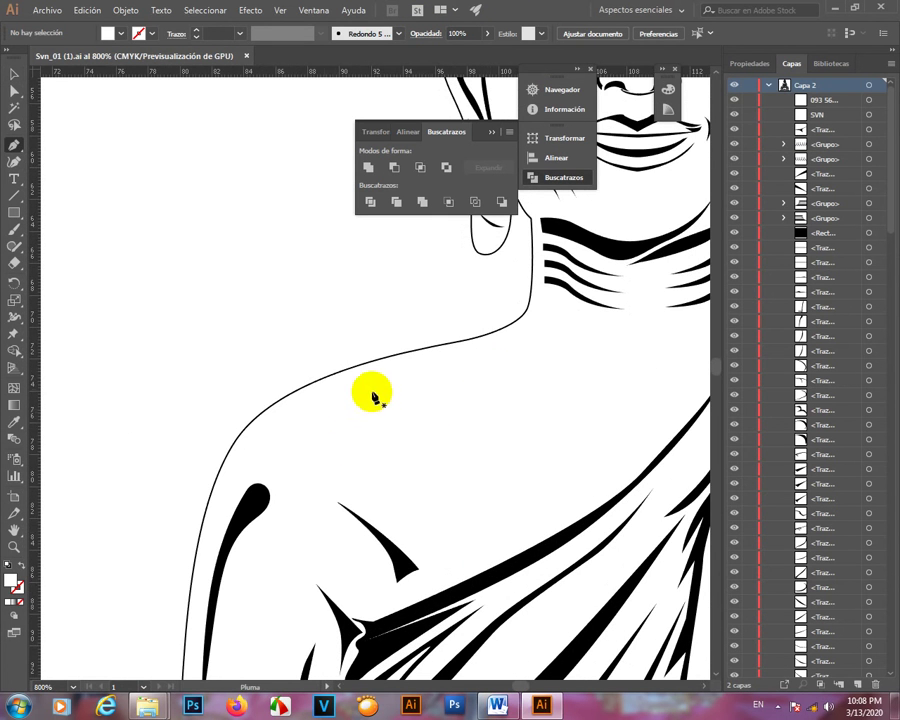
scroll(335, 413, up, 1)
scroll(267, 442, down, 1)
scroll(333, 428, up, 1)
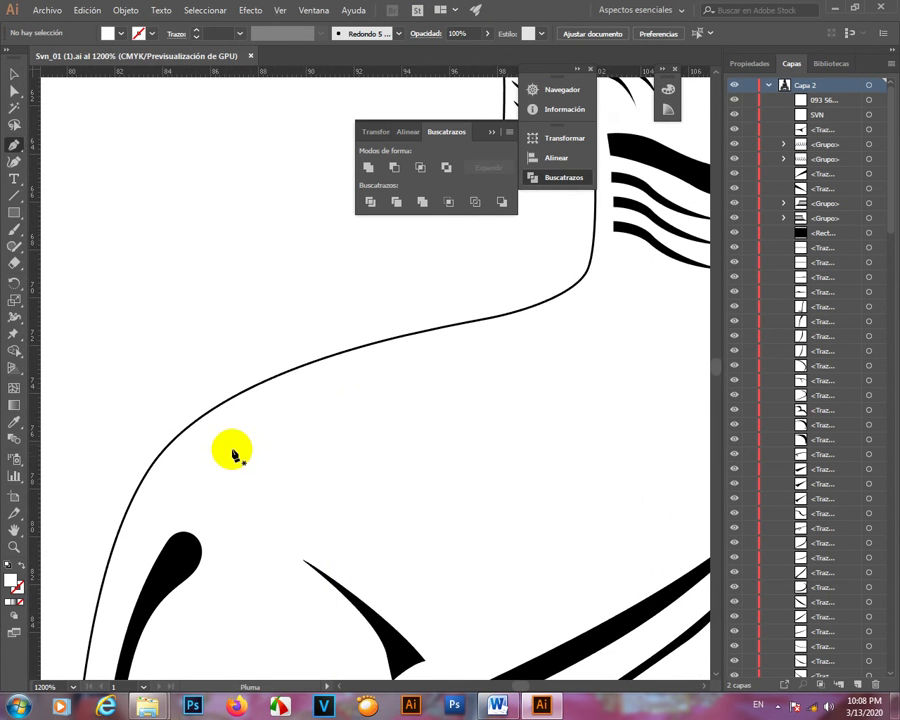
click(182, 466)
drag(314, 384, 402, 364)
drag(544, 334, 561, 314)
click(613, 265)
- Draw the shading shape's lower edge back along the shoulder to a pointed tip near the upper arm and close the path
key(space)
drag(498, 333, 432, 347)
key(space)
drag(366, 379, 356, 354)
key(ctrl+z)
drag(245, 335, 371, 493)
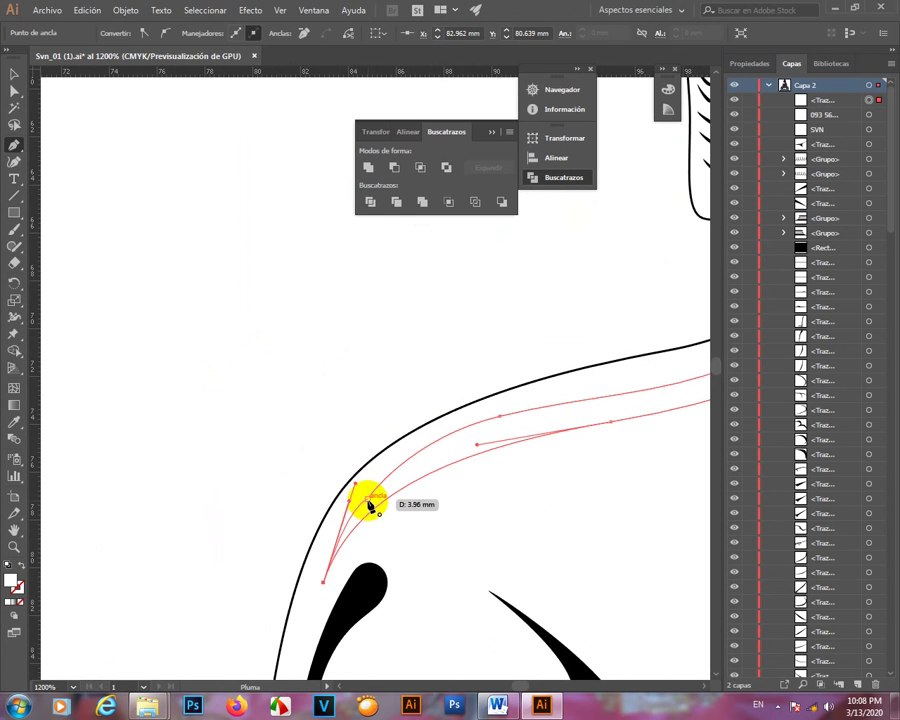
click(368, 500)
- Examine the closed shoulder outline close up and in relation to the rest of the Buddha figure
scroll(344, 491, down, 4)
scroll(462, 466, up, 3)
scroll(408, 498, down, 3)
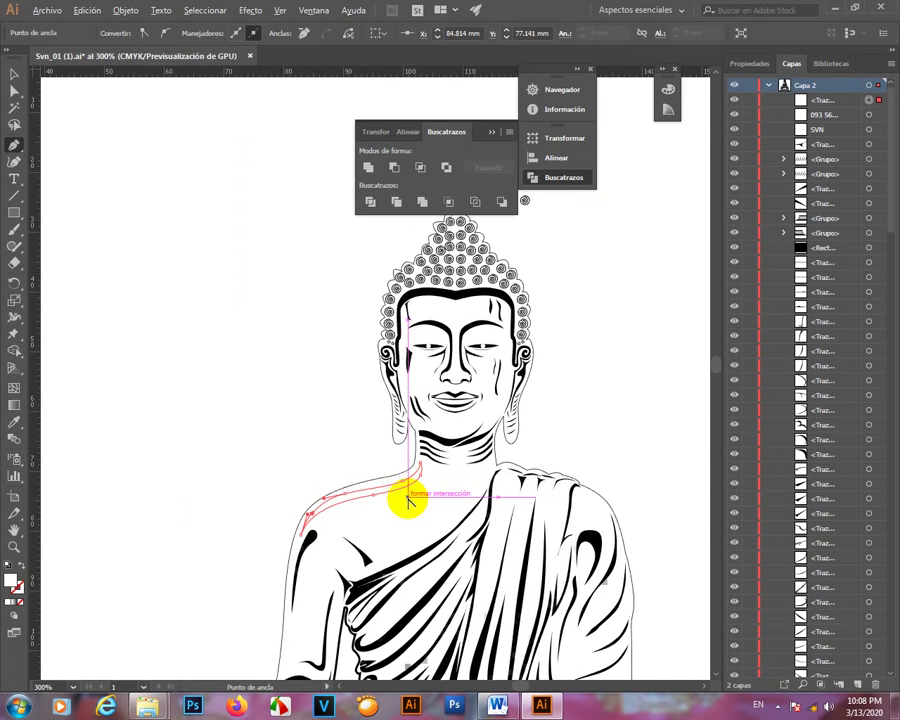
scroll(407, 503, up, 4)
scroll(410, 510, down, 3)
scroll(417, 525, up, 3)
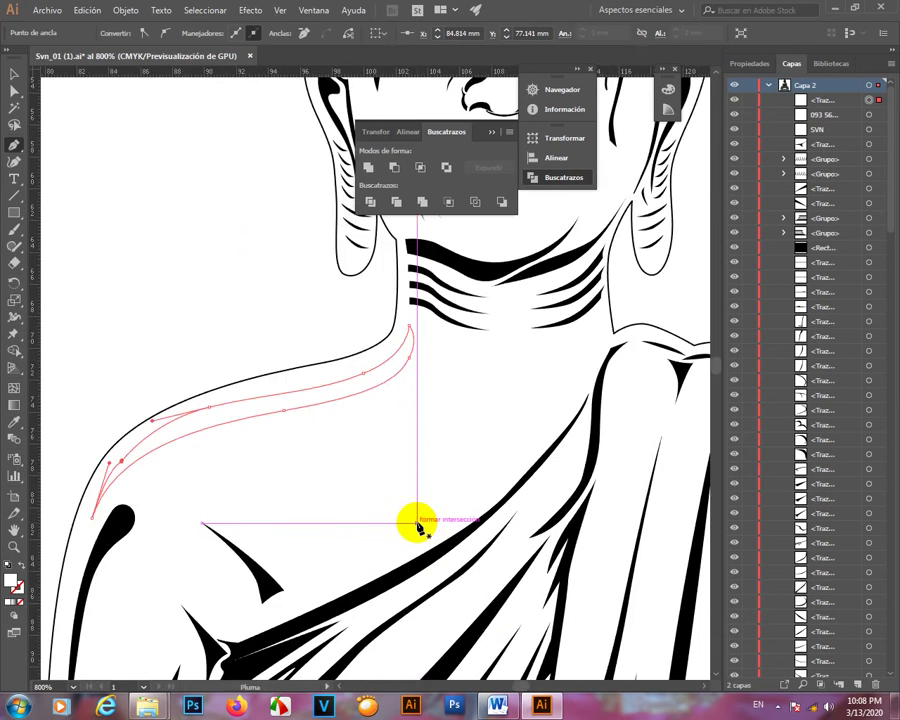
scroll(412, 518, down, 3)
scroll(410, 514, up, 3)
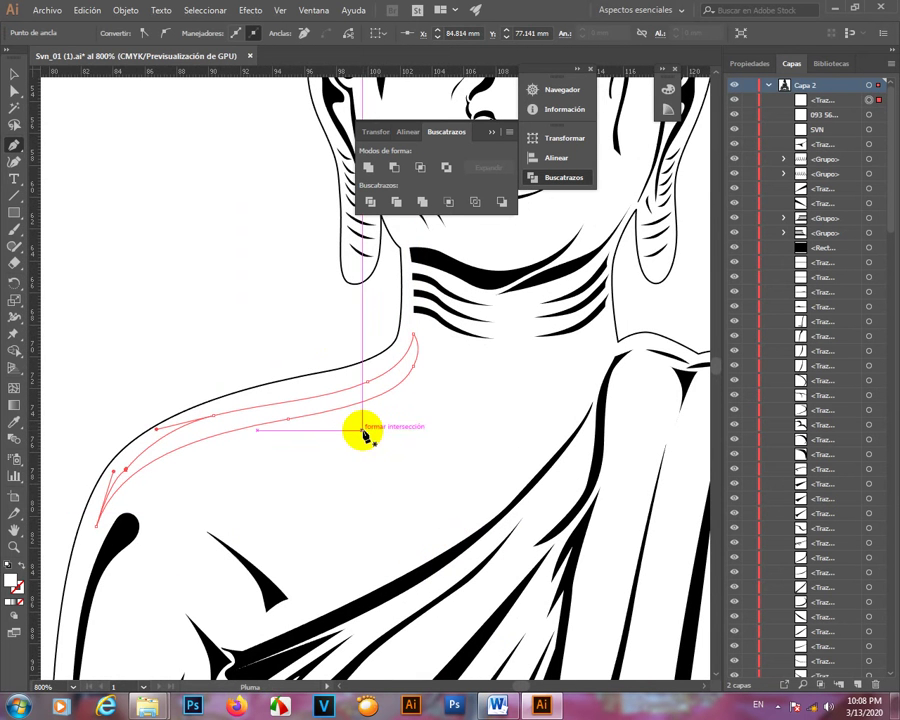
scroll(351, 423, up, 2)
click(299, 403)
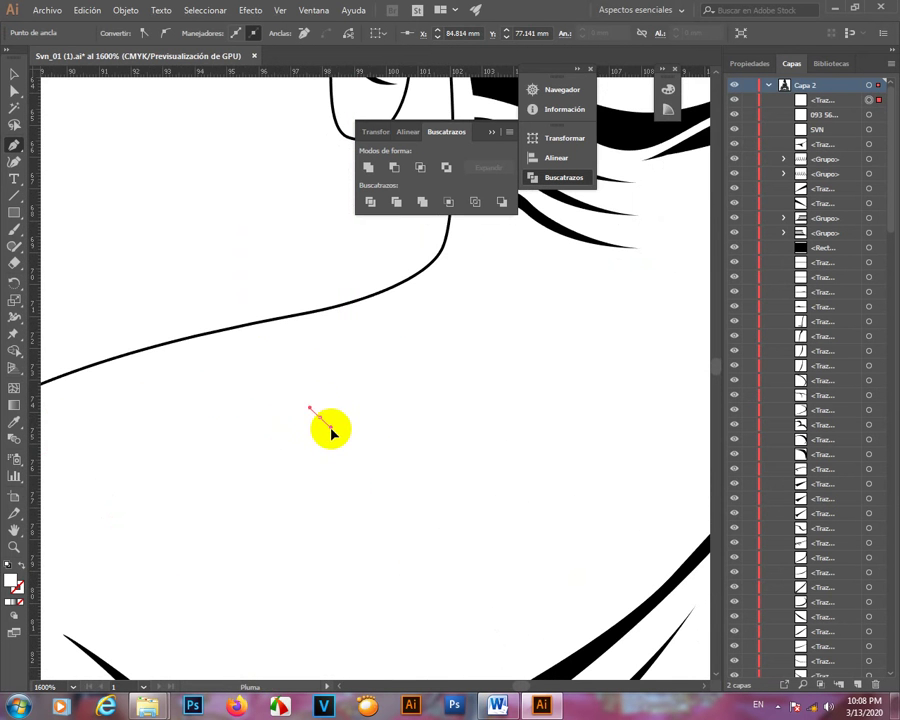
click(319, 416)
click(342, 431)
key(ctrl+z)
key(ctrl+z)
key(ctrl+z)
key(ctrl+z)
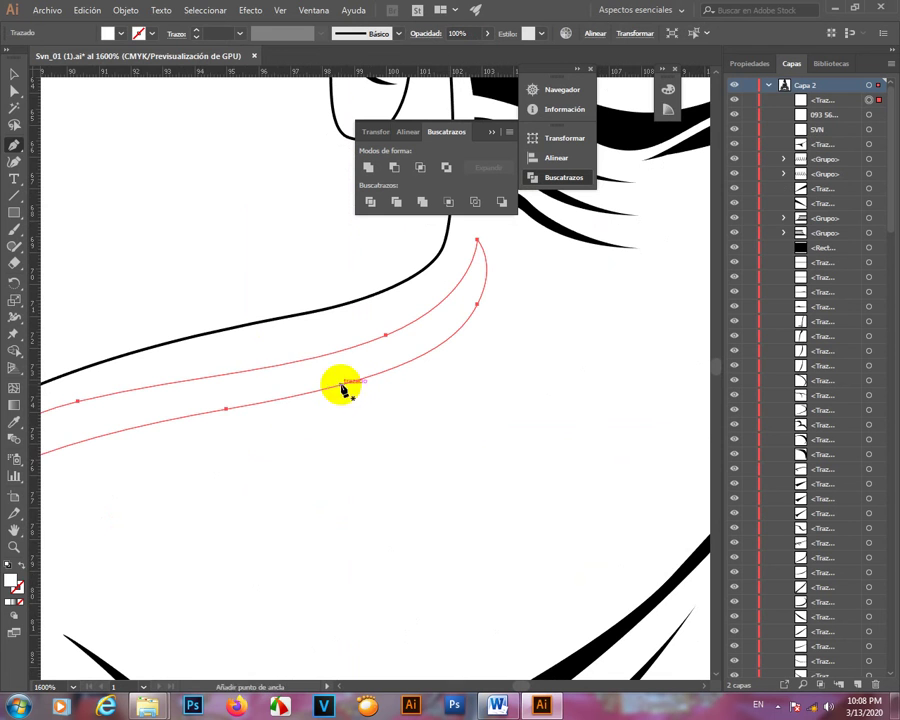
- Fill the shoulder shading shape with black and deselect it
key(v)
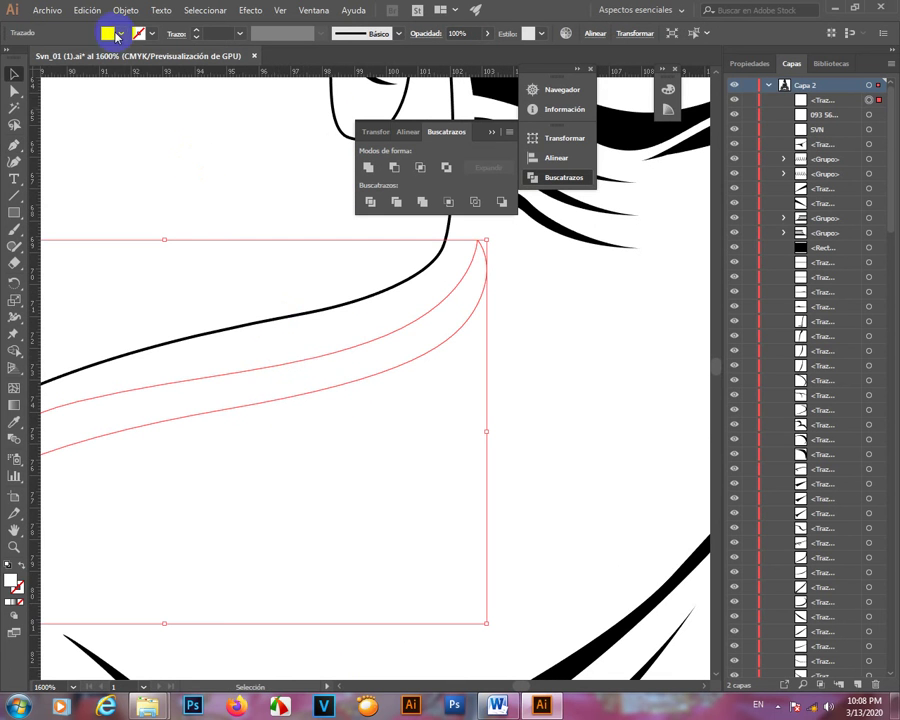
click(117, 37)
click(40, 58)
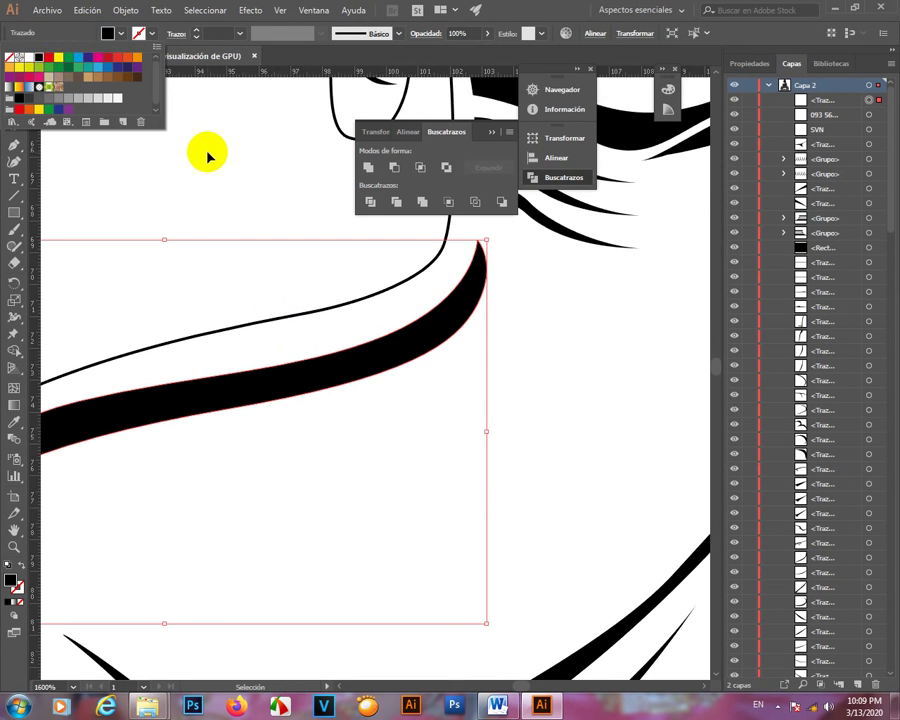
click(207, 157)
click(261, 161)
- Check the black shoulder shading against the whole Buddha figure and the neck area
scroll(383, 368, down, 2)
scroll(428, 446, down, 4)
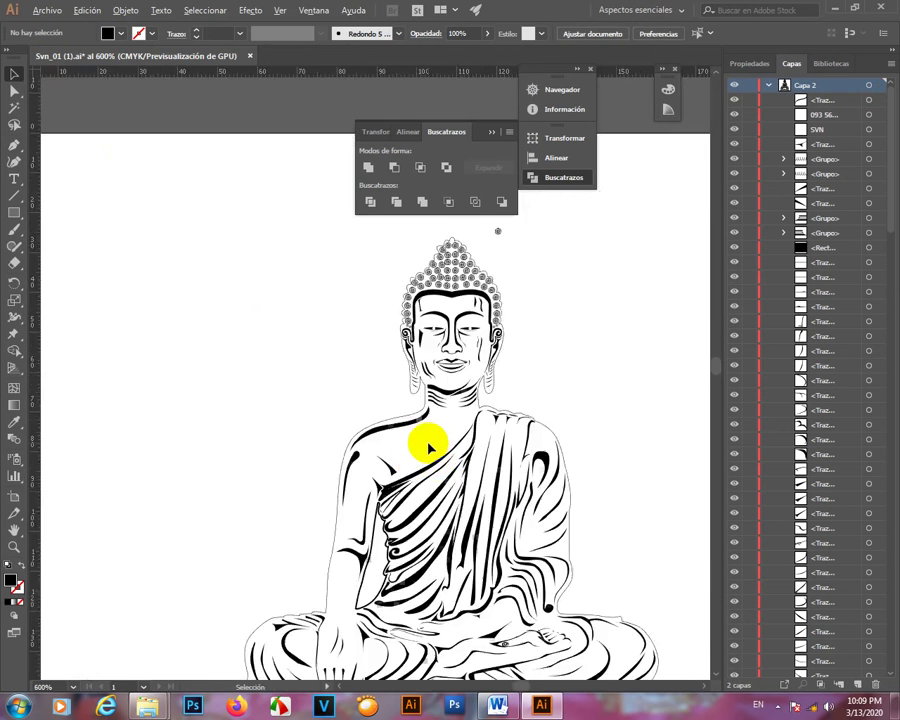
scroll(428, 447, down, 4)
scroll(439, 446, up, 4)
scroll(428, 436, down, 4)
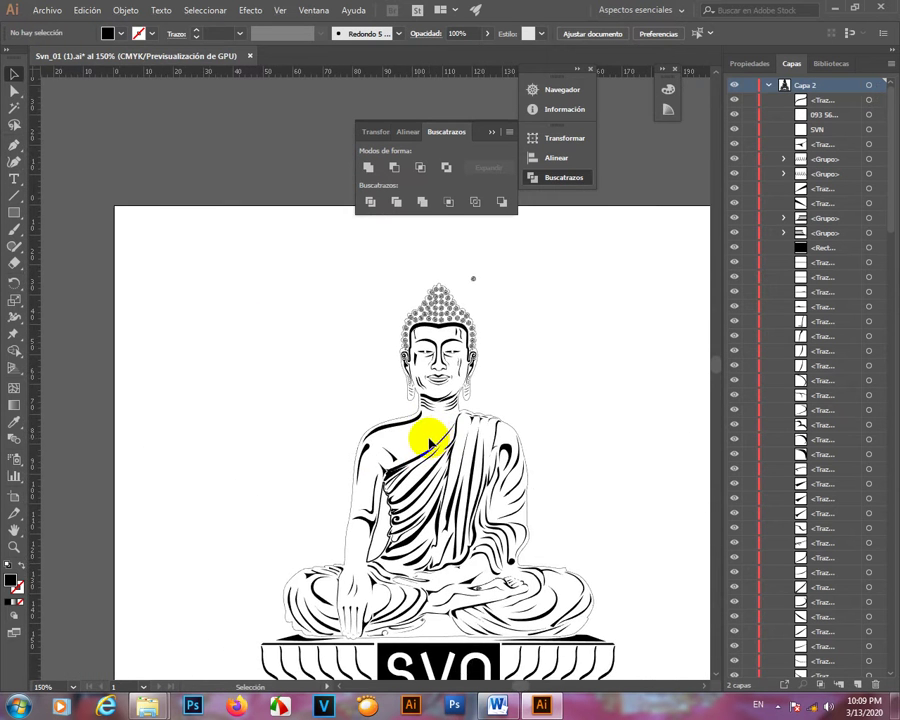
scroll(428, 431, up, 4)
scroll(406, 519, up, 2)
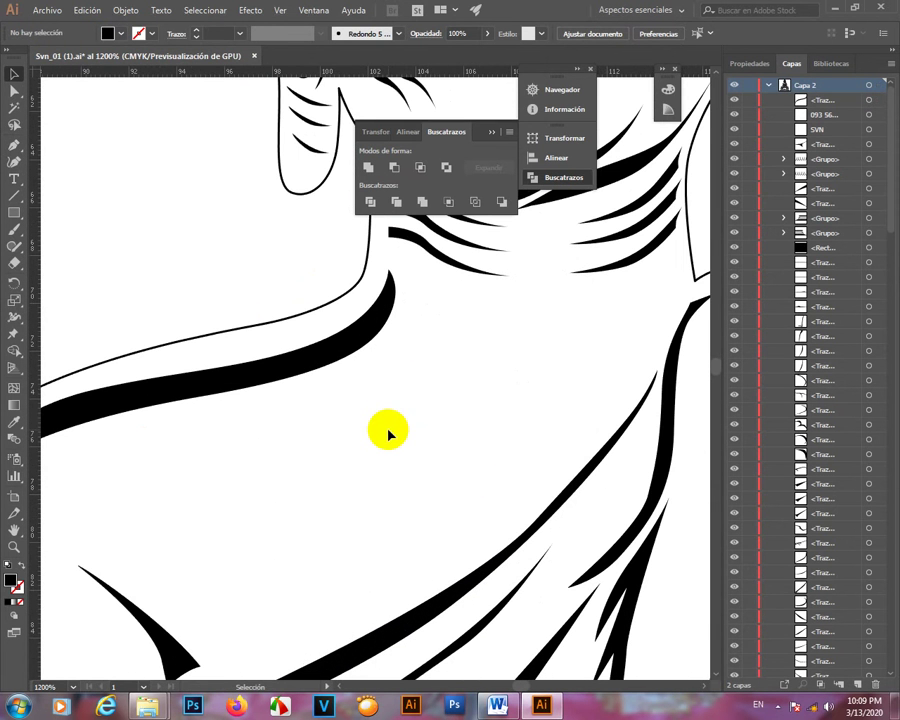
scroll(370, 418, down, 4)
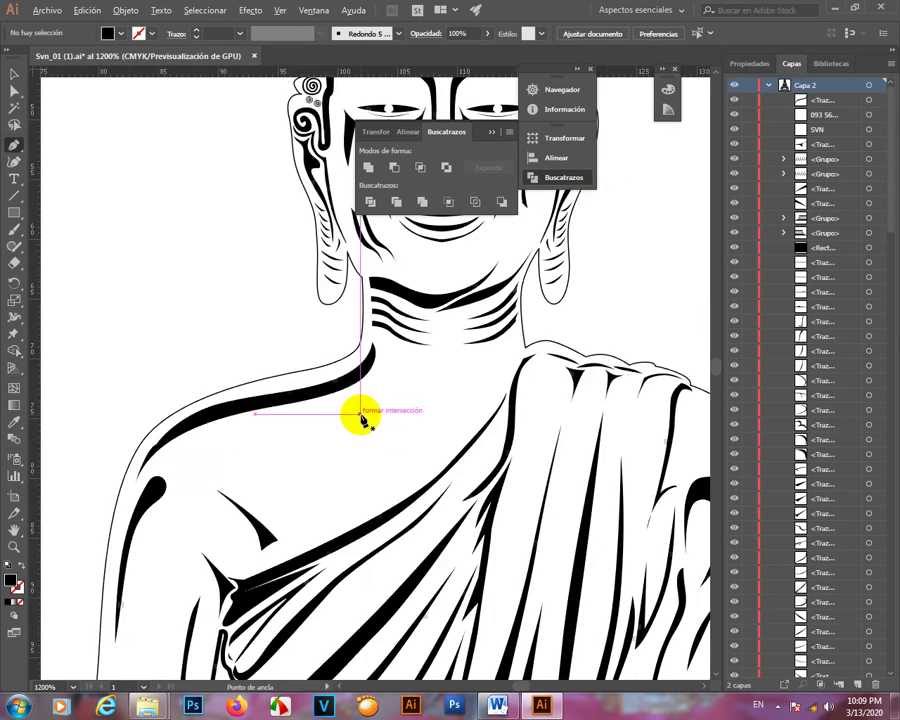
- Draw a closed, black three-pointed collarbone fold beneath the neck end of the shoulder shading with the Pen tool, then deselect it
scroll(360, 416, up, 5)
drag(345, 404, 345, 403)
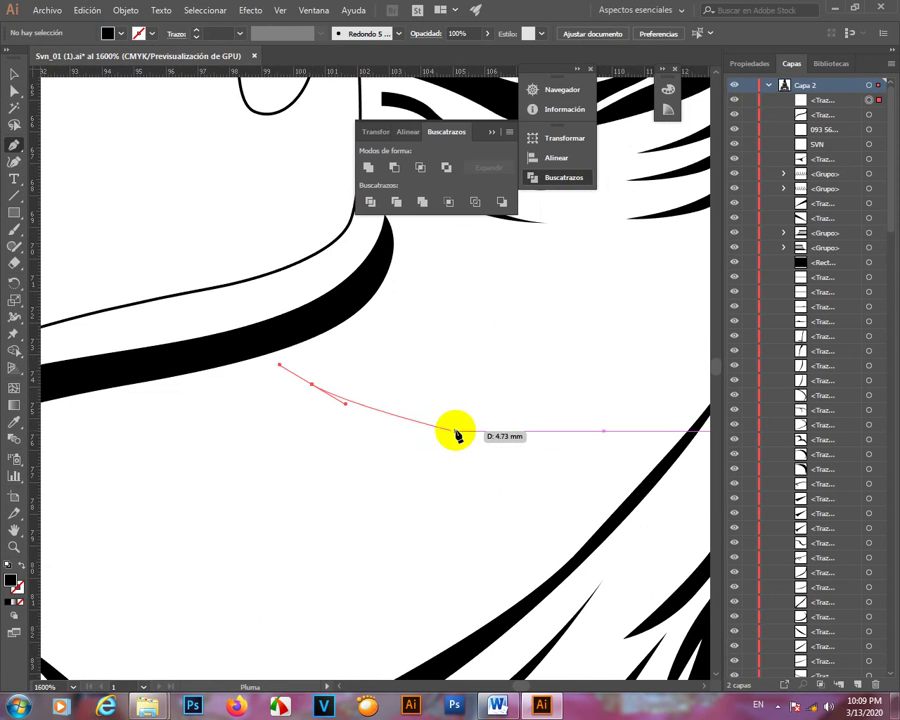
drag(516, 441, 236, 352)
scroll(392, 399, up, 2)
drag(301, 315, 337, 489)
drag(283, 530, 527, 415)
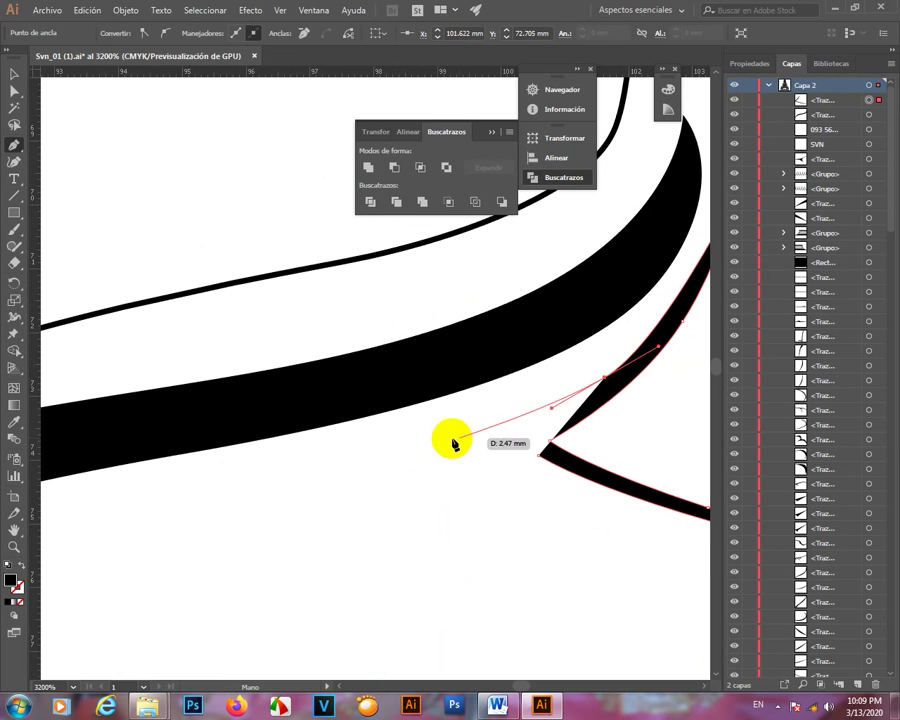
drag(373, 448, 330, 450)
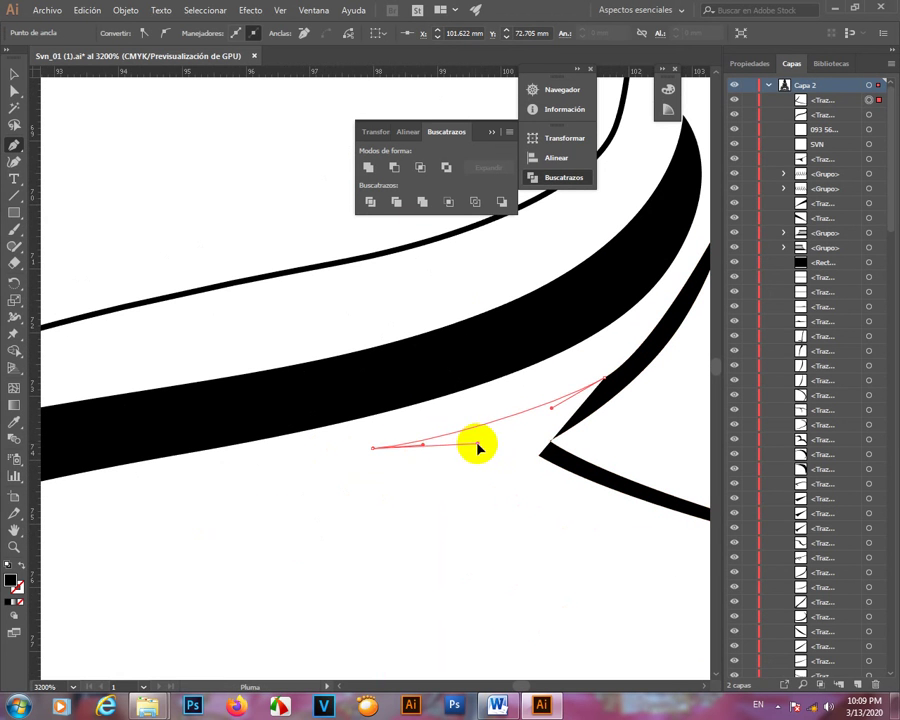
drag(538, 451, 540, 454)
scroll(538, 455, down, 6)
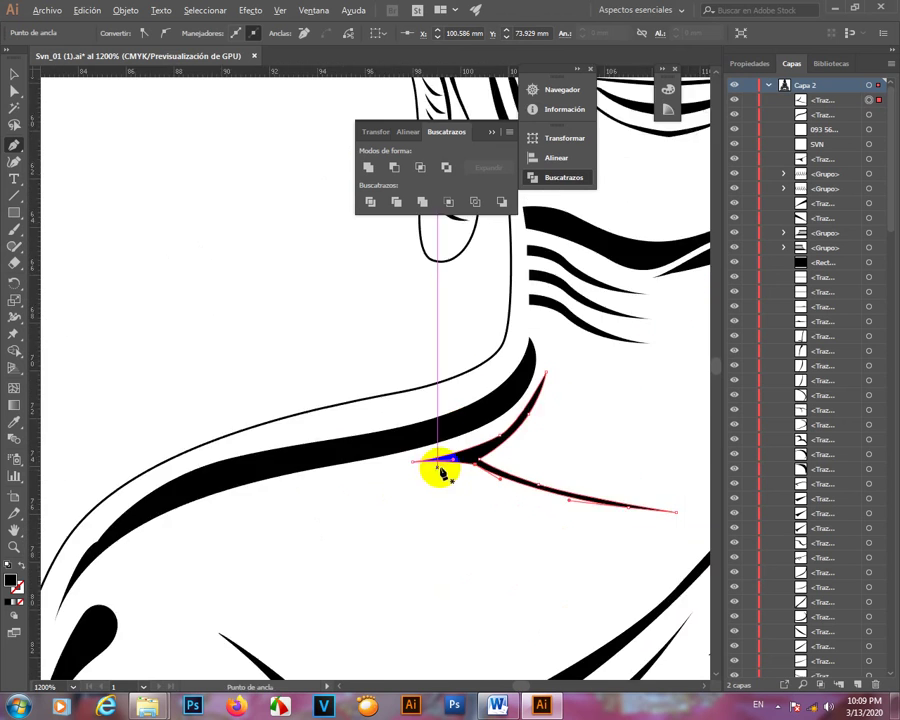
click(14, 75)
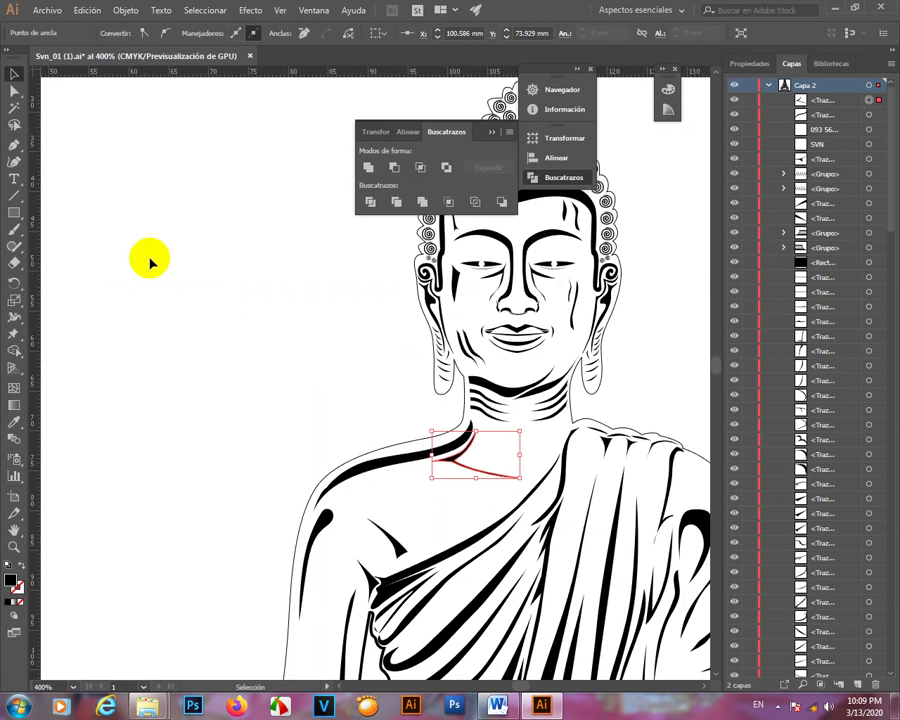
click(161, 263)
- Examine the whole Buddha artwork and the bare arm beside the robe for places lacking shading
scroll(381, 351, down, 3)
scroll(409, 426, up, 2)
scroll(540, 420, down, 3)
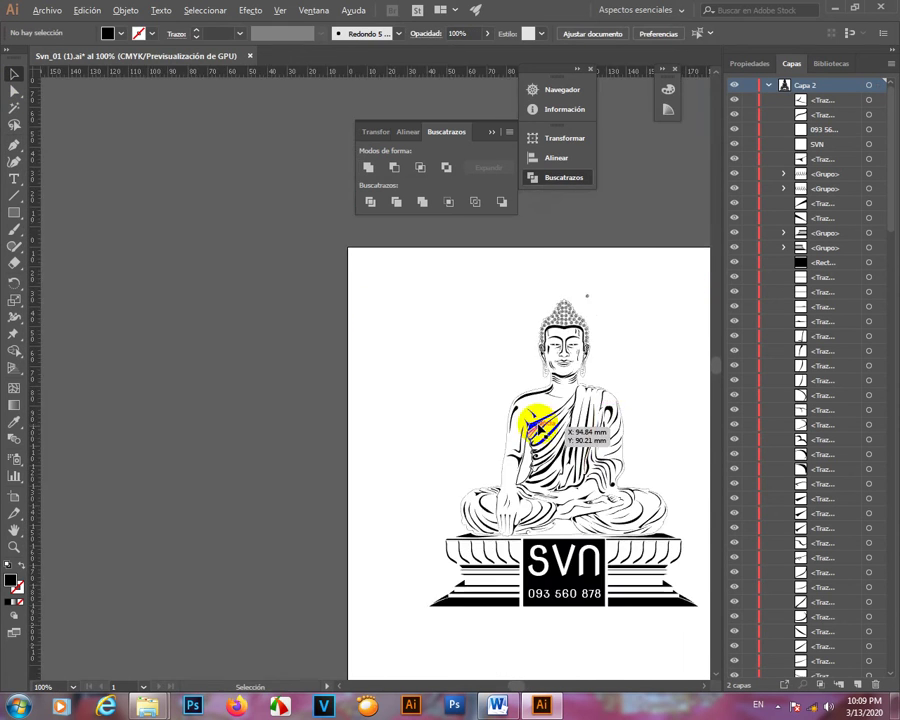
scroll(538, 424, up, 4)
scroll(480, 410, down, 3)
scroll(468, 490, up, 2)
scroll(470, 486, up, 2)
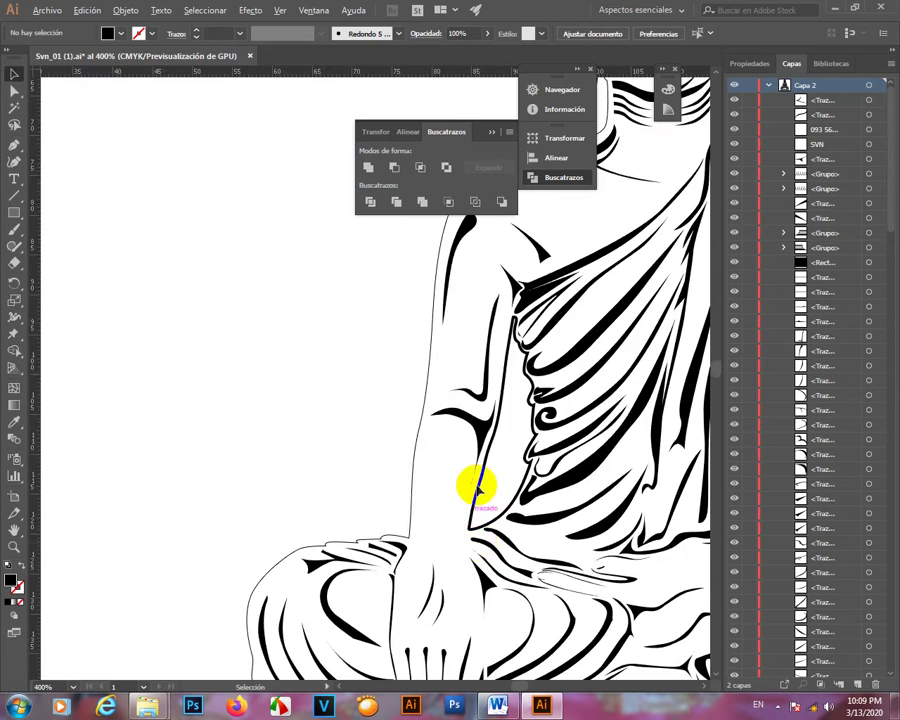
scroll(465, 495, down, 3)
scroll(460, 480, up, 4)
scroll(450, 468, down, 1)
scroll(450, 458, down, 3)
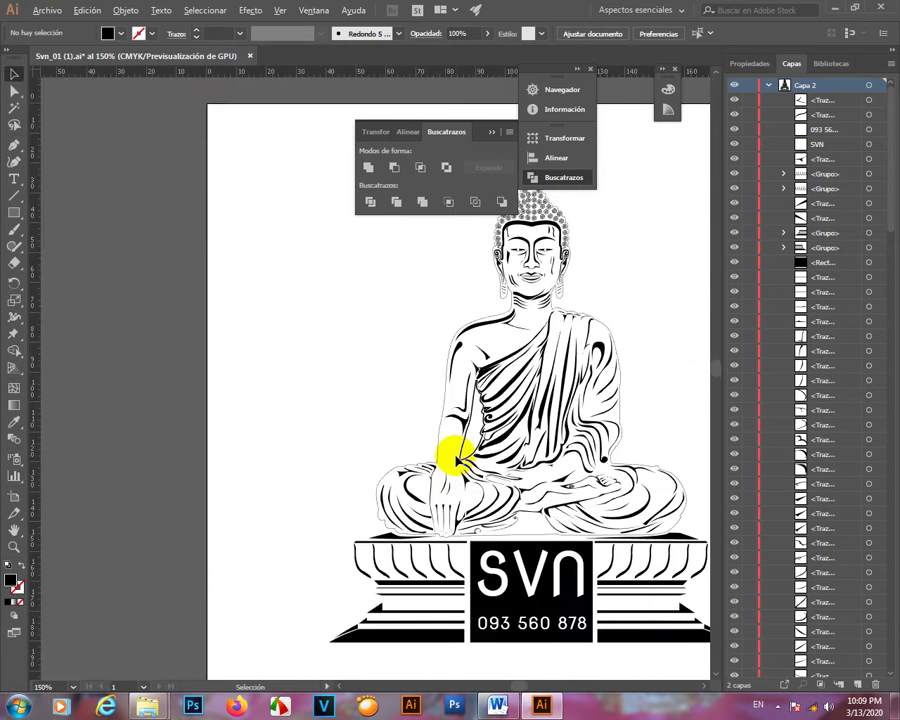
- Draw with the Pen tool the outer edge of a forearm shading shape, from the wrist up and around below the elbow crease
scroll(418, 482, up, 4)
key(p)
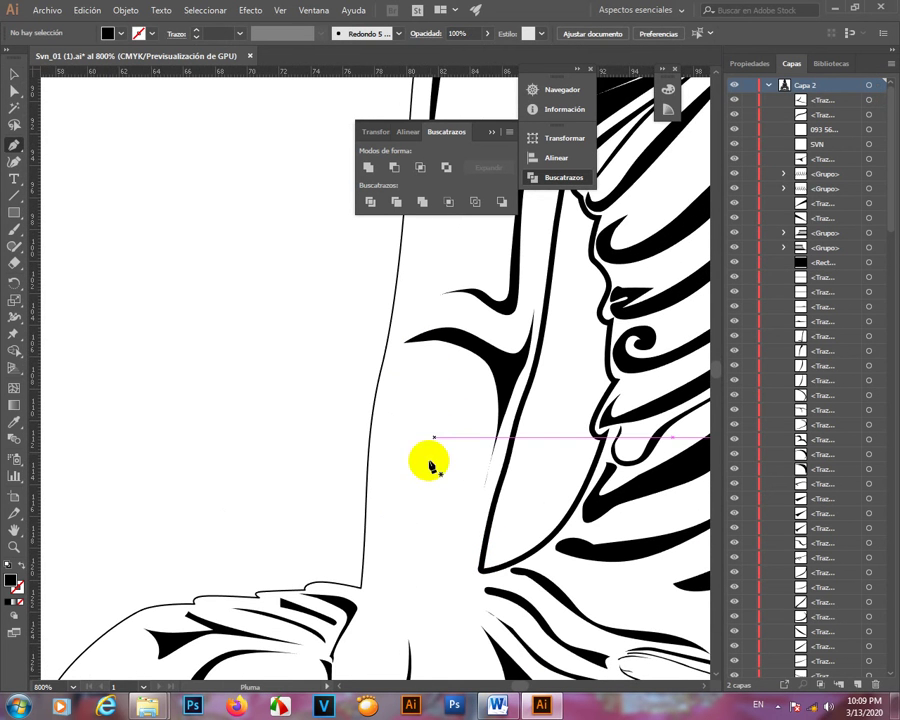
click(372, 587)
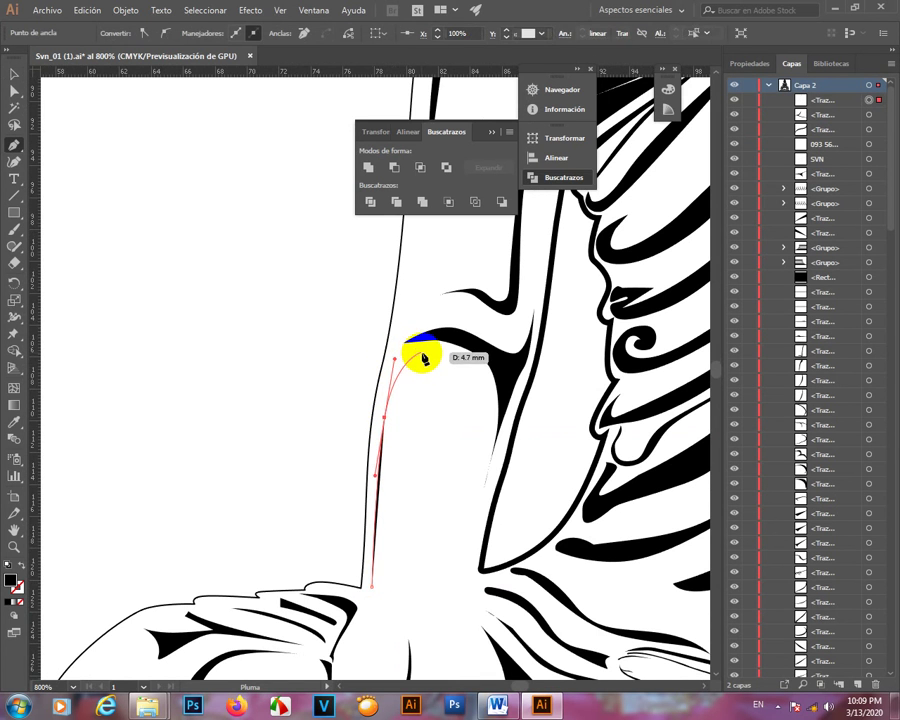
alt+scroll(440, 356, up, 3)
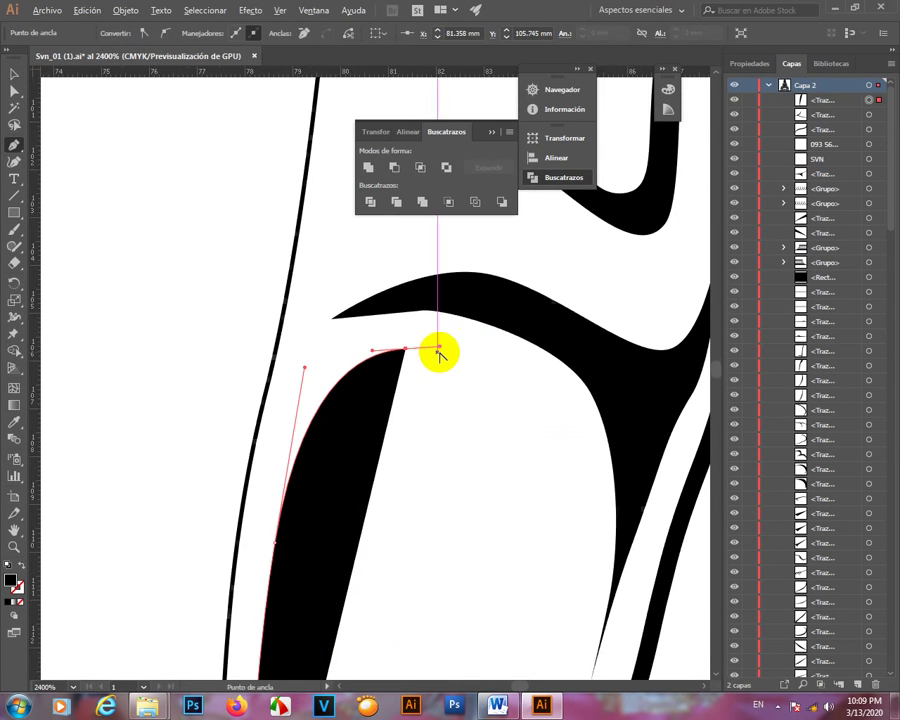
drag(460, 362, 446, 284)
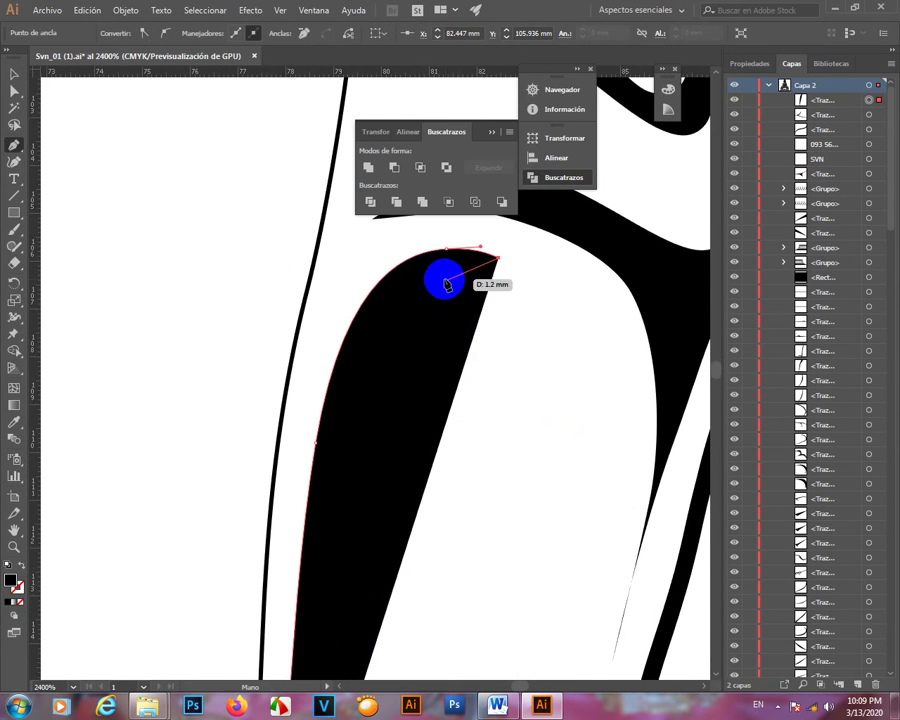
alt+scroll(421, 275, up, 4)
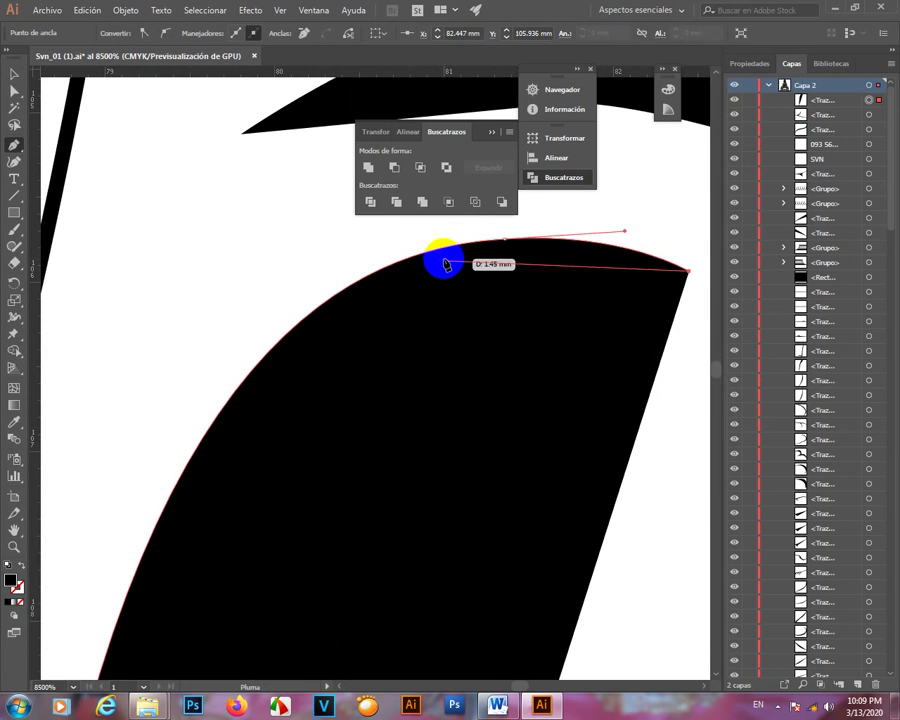
- Draw the forearm shading's inner edge back down from the elbow crease and close the path at the wrist
drag(424, 274, 354, 311)
drag(301, 404, 490, 269)
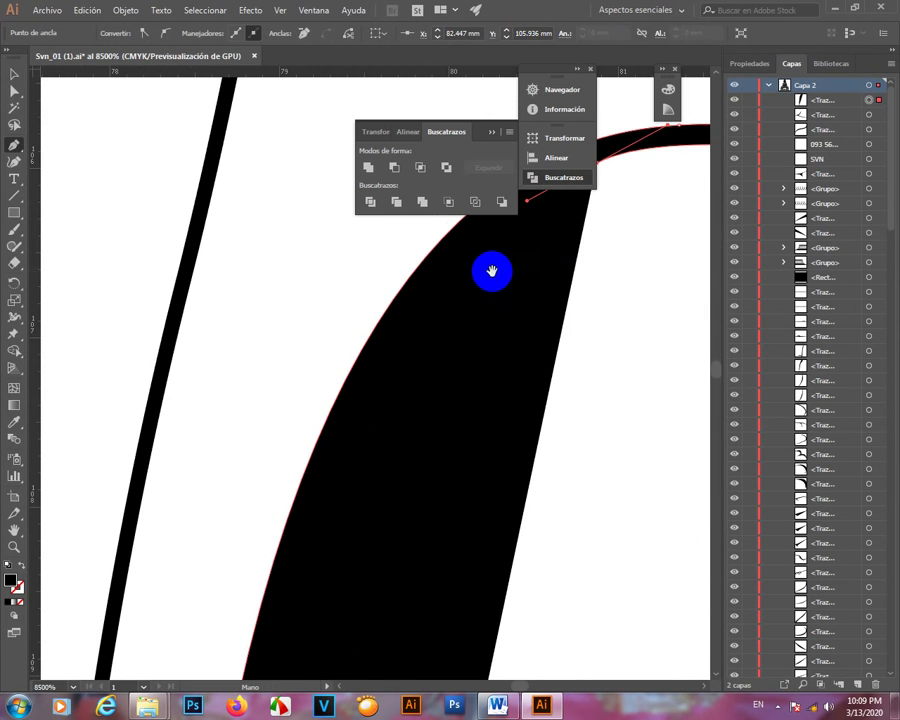
drag(393, 397, 356, 512)
alt+scroll(393, 441, down, 6)
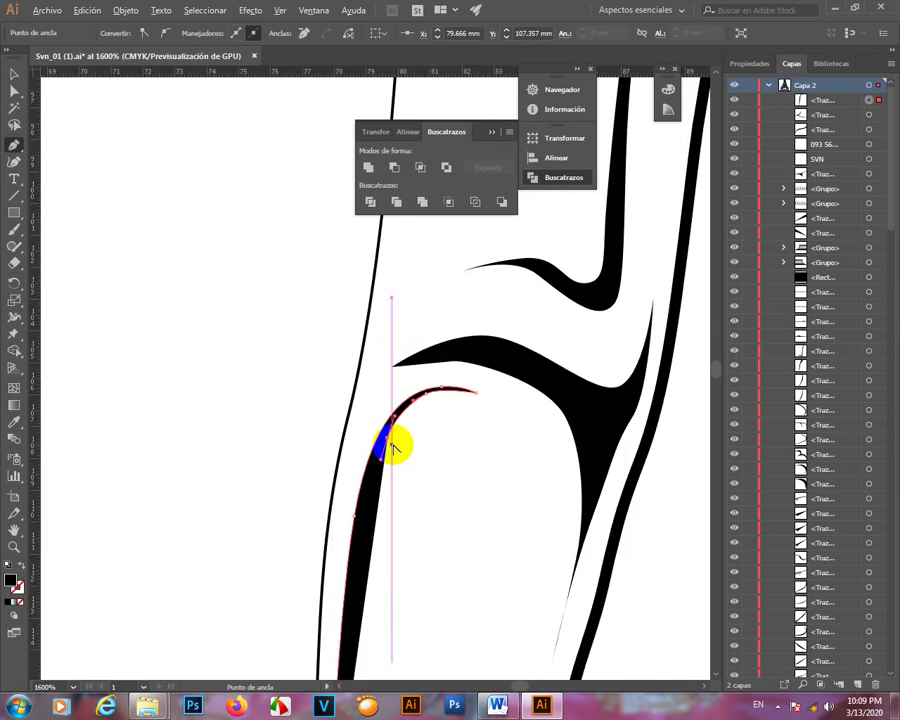
drag(382, 600, 404, 372)
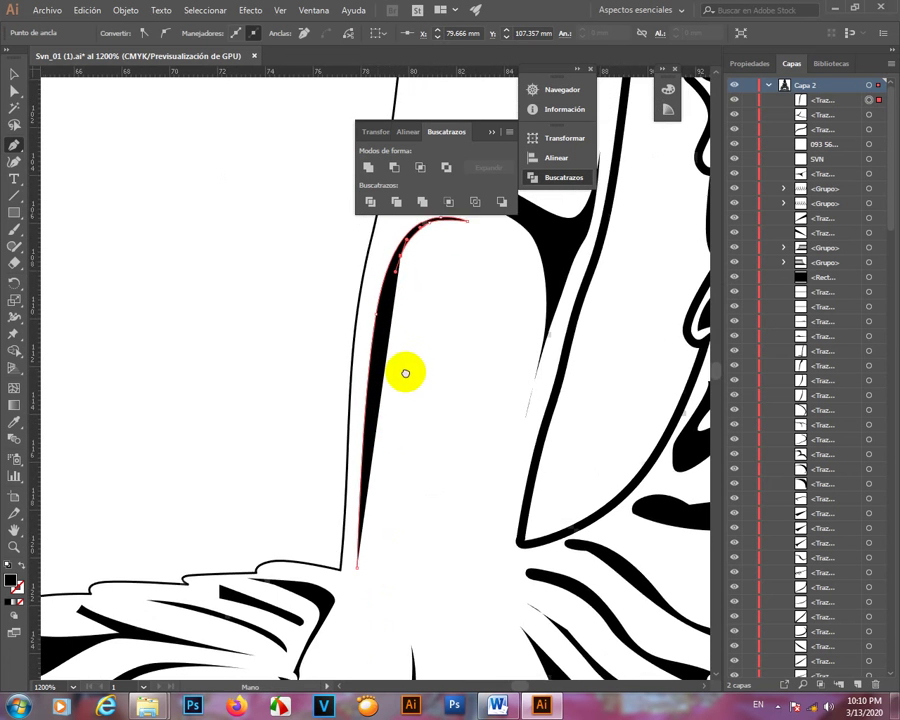
click(356, 568)
scroll(362, 320, up, 1)
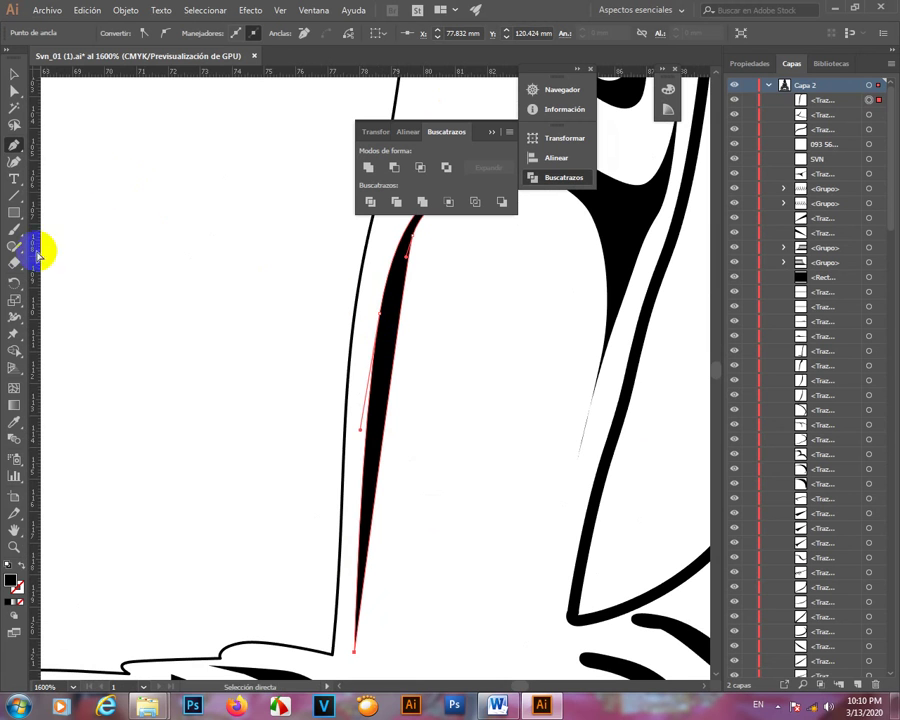
- Add anchor points along the forearm shading's inner edge, pull one inward to slim the shape, and deselect it
drag(20, 145, 70, 158)
click(383, 375)
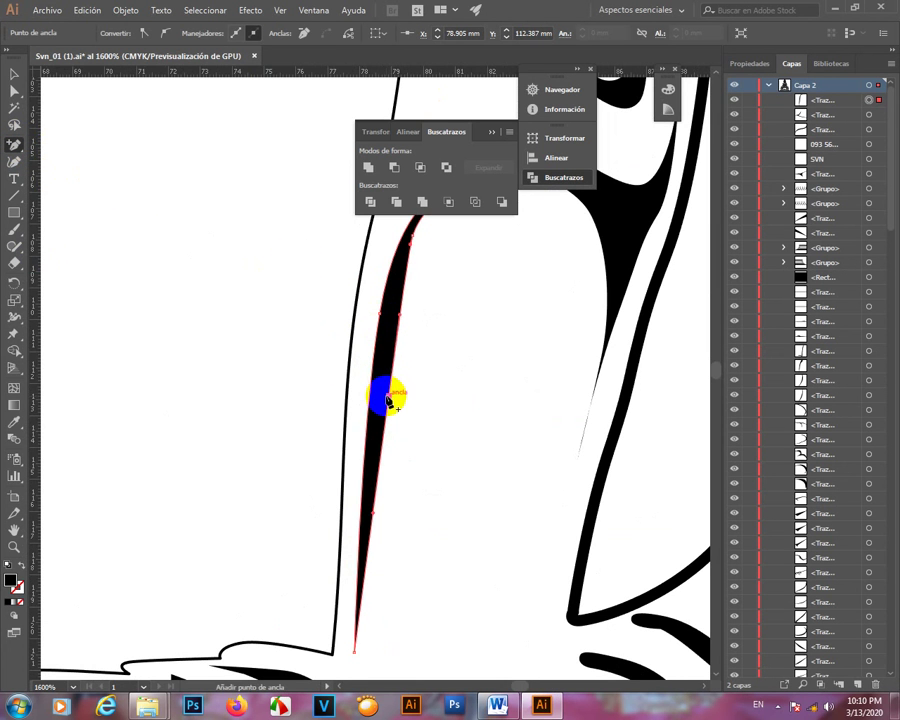
scroll(383, 398, up, 4)
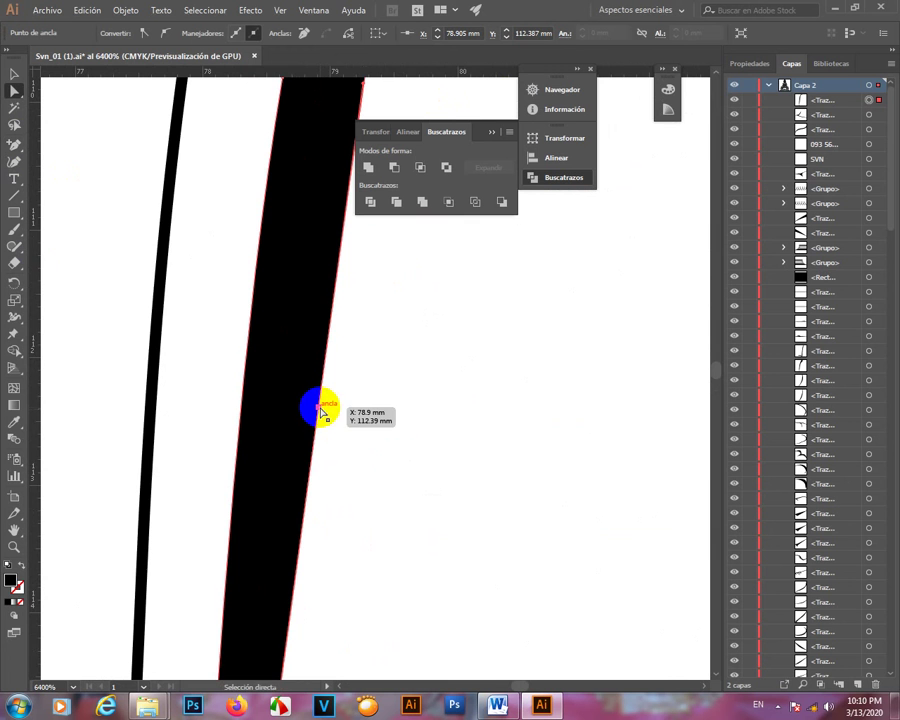
mouse_move(320, 410)
mouse_down()
mouse_move(283, 382)
mouse_move(290, 372)
mouse_up()
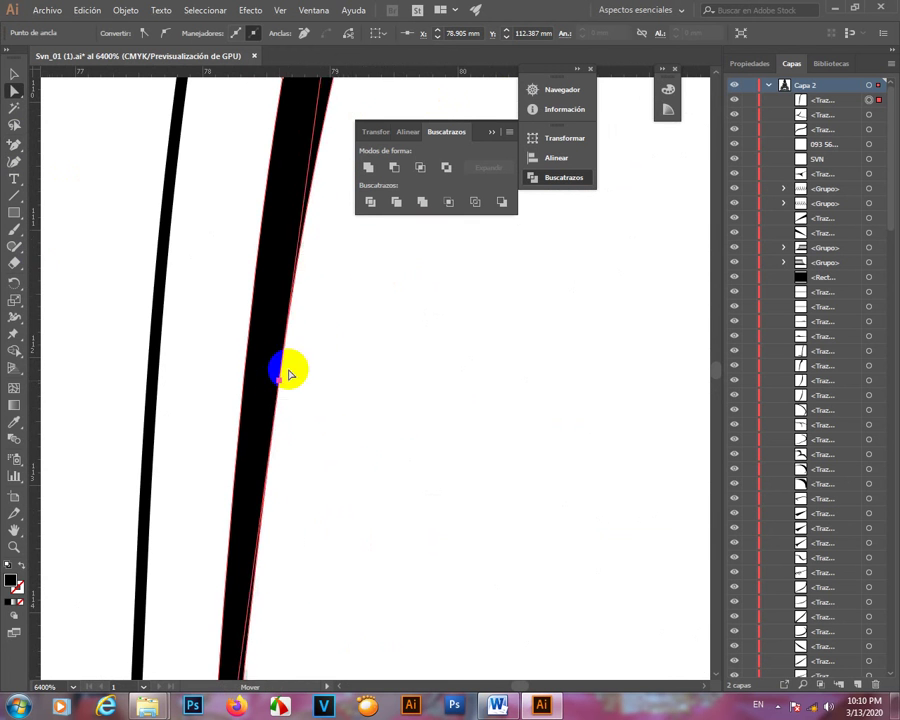
scroll(309, 369, down, 5)
scroll(313, 362, down, 2)
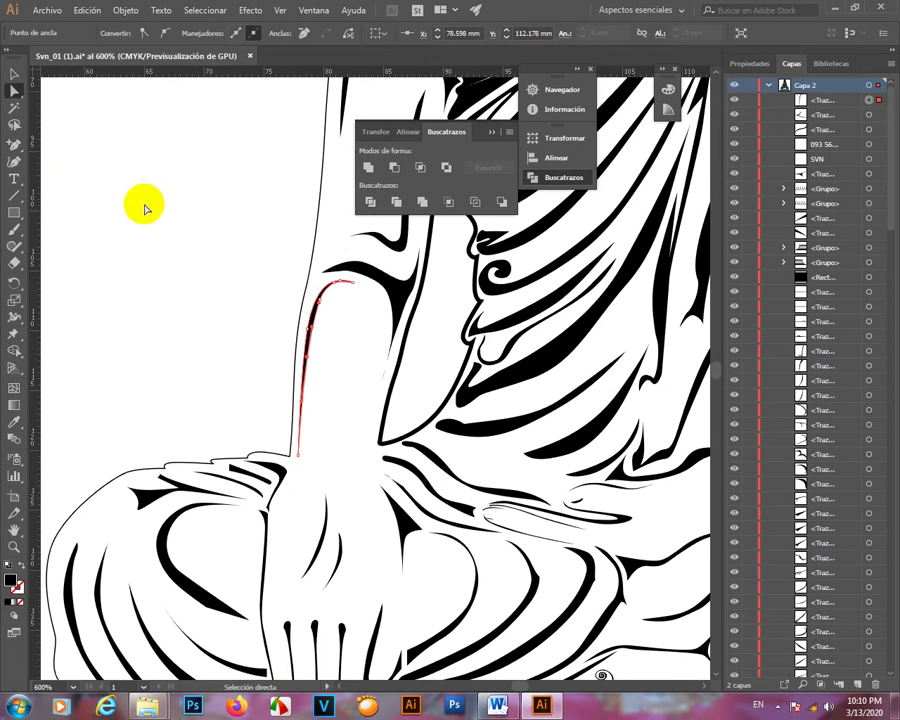
key(v)
click(184, 270)
key(ctrl+0)
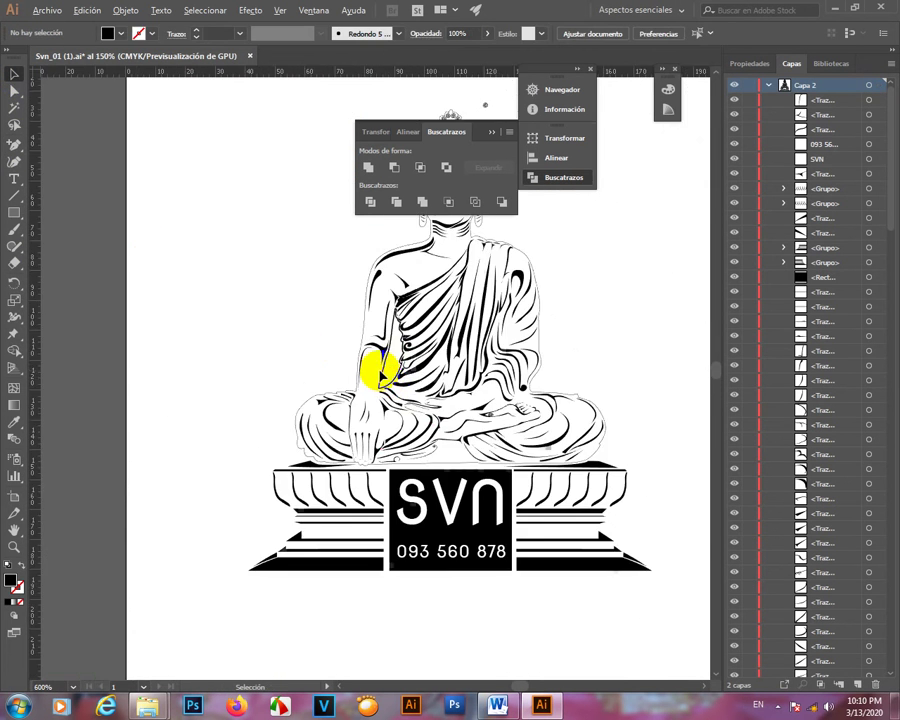
- Start an upper-arm shading shape with the Pen tool, from above the elbow crease to the arm outline and up to a point
scroll(383, 296, up, 4)
scroll(374, 311, down, 3)
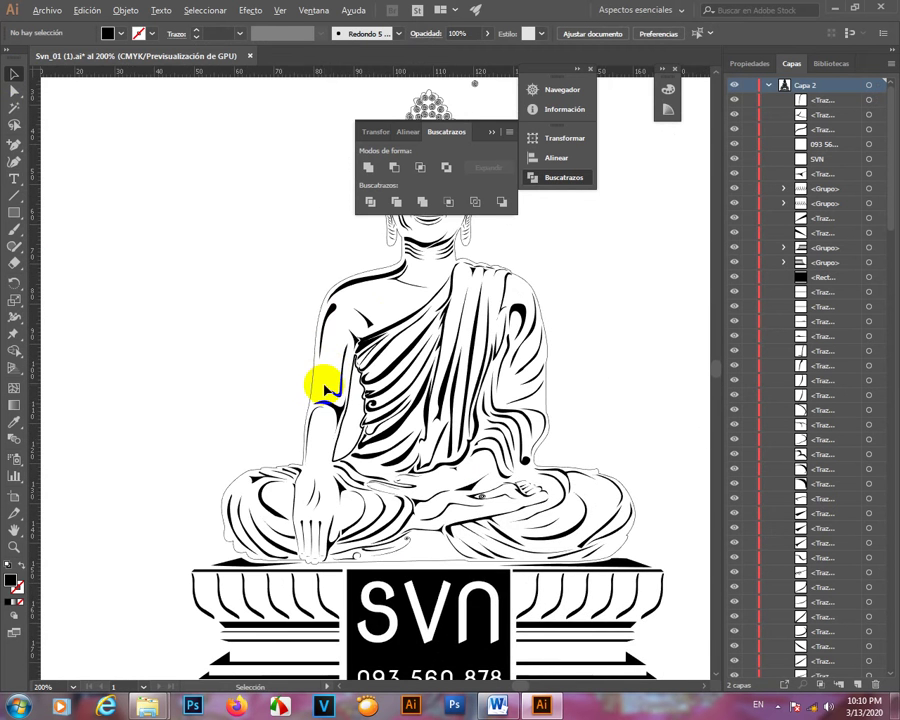
scroll(412, 366, down, 3)
scroll(360, 368, up, 7)
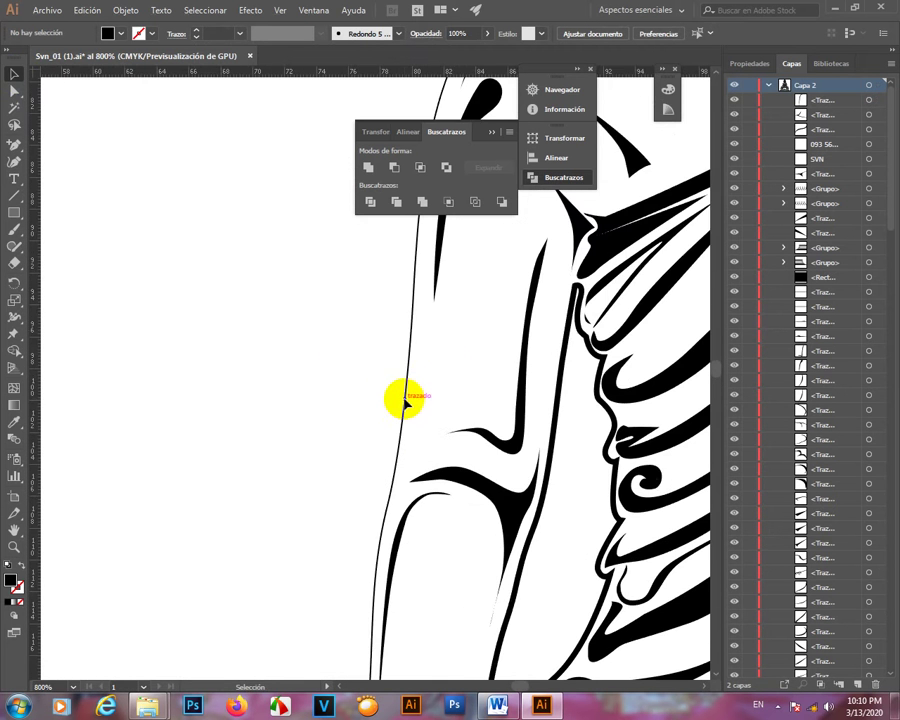
drag(451, 326, 405, 460)
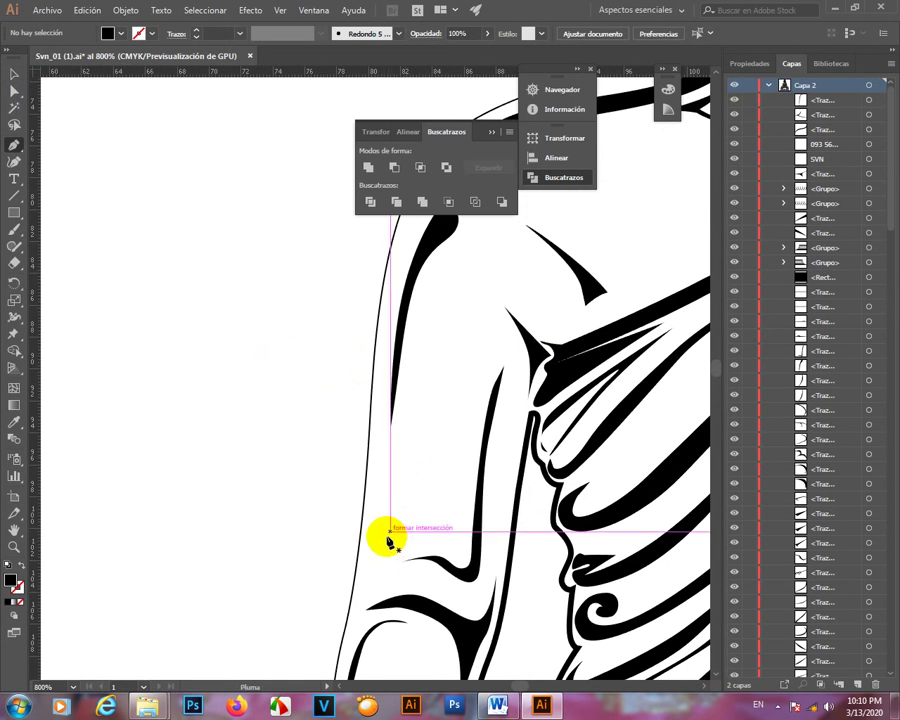
scroll(386, 538, up, 2)
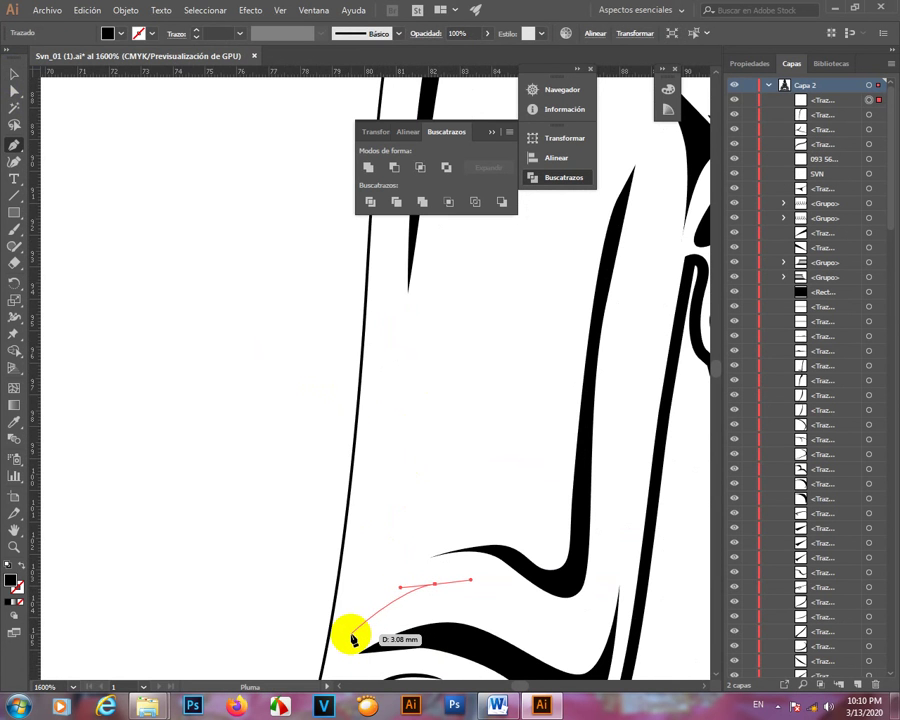
drag(352, 637, 379, 494)
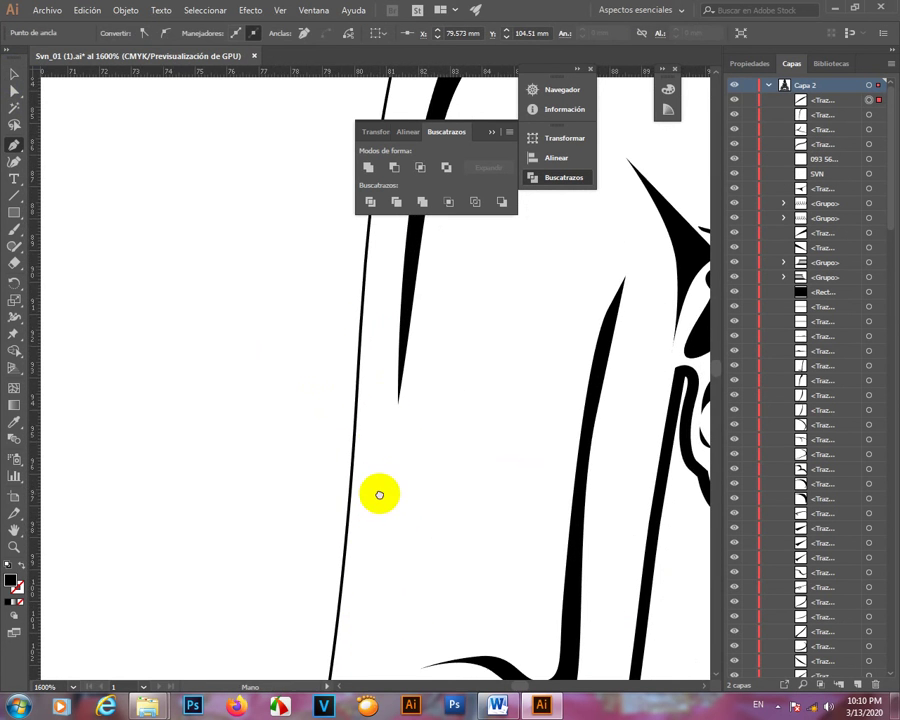
drag(372, 448, 374, 378)
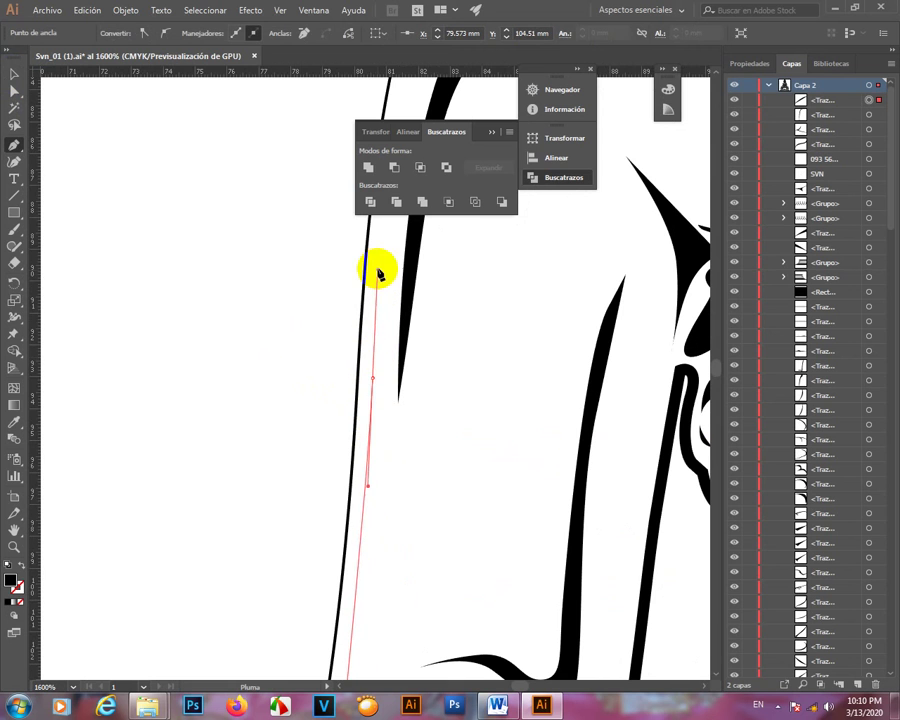
drag(378, 271, 380, 392)
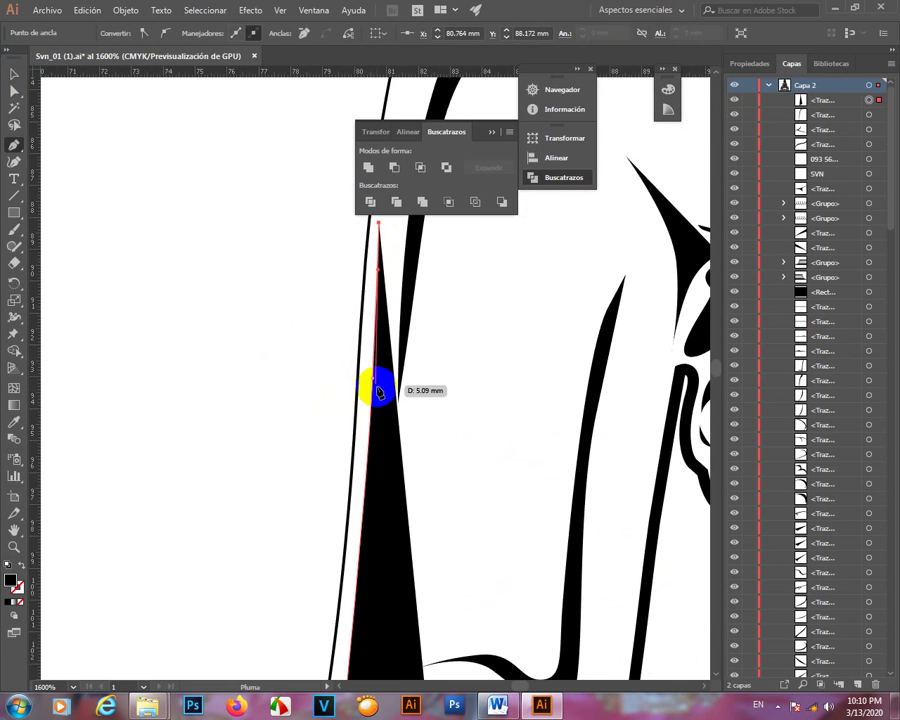
- Continue the path around a V-shaped notch below the shoulder shading's tip, up to a second point, and start back down
drag(393, 448, 380, 562)
click(393, 449)
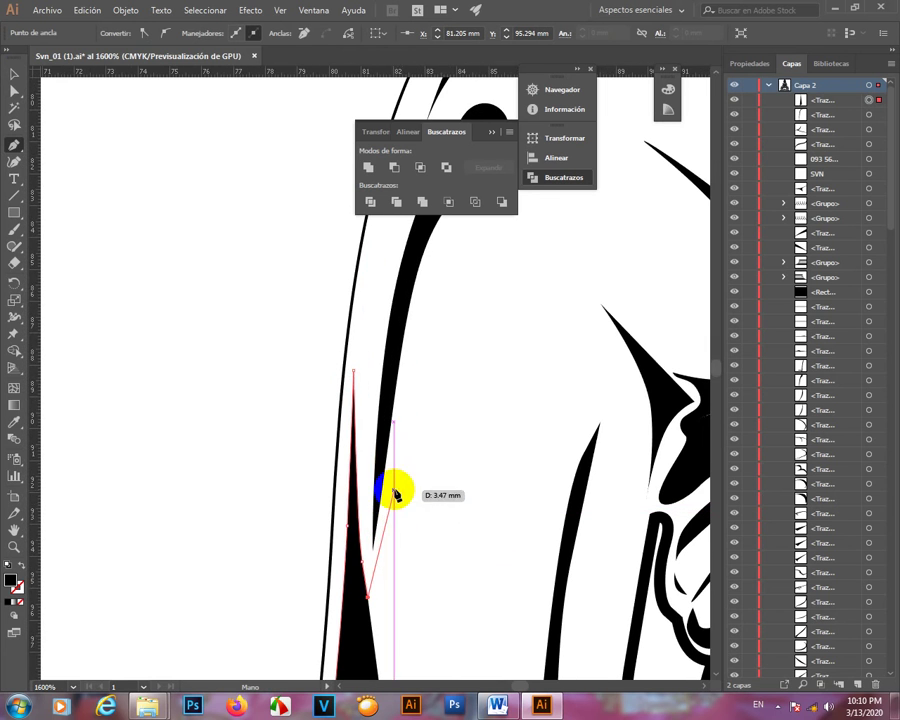
drag(395, 492, 407, 430)
drag(414, 345, 416, 343)
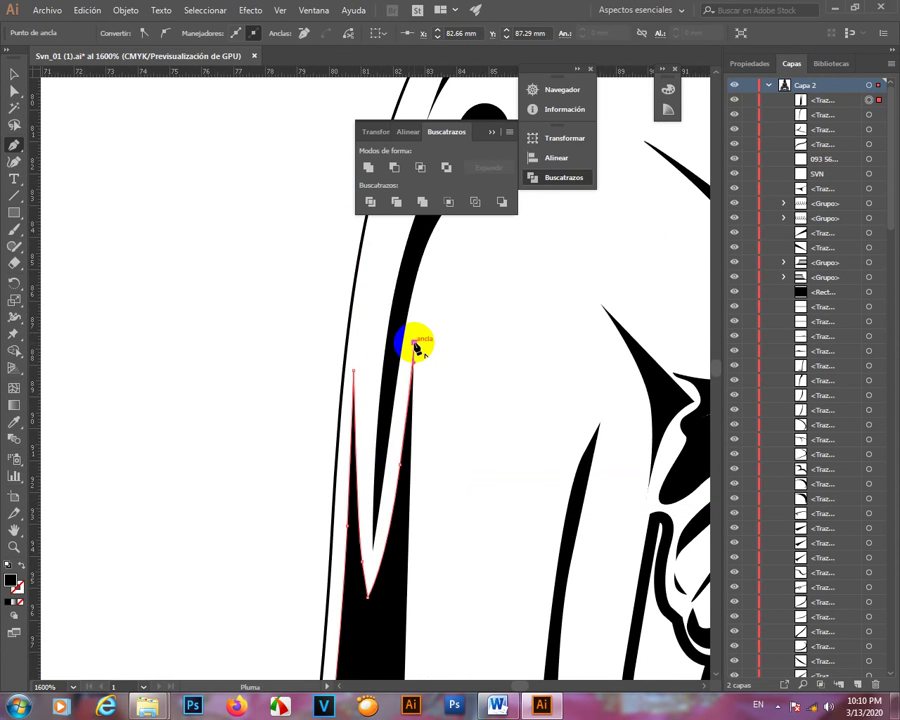
mouse_move(416, 400)
mouse_down()
mouse_move(416, 325)
mouse_move(407, 419)
mouse_up()
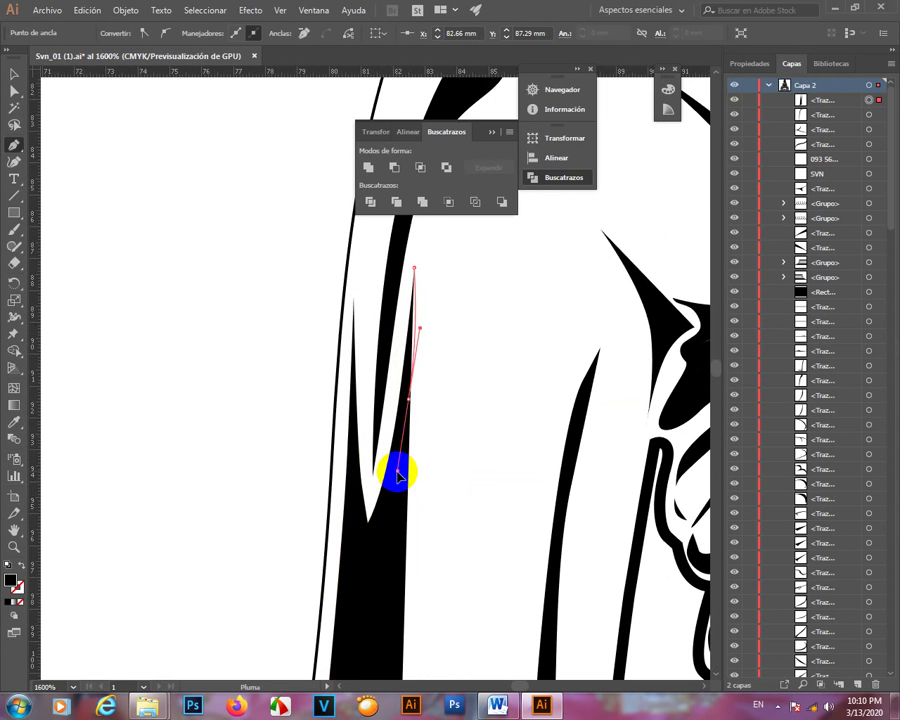
drag(398, 476, 370, 484)
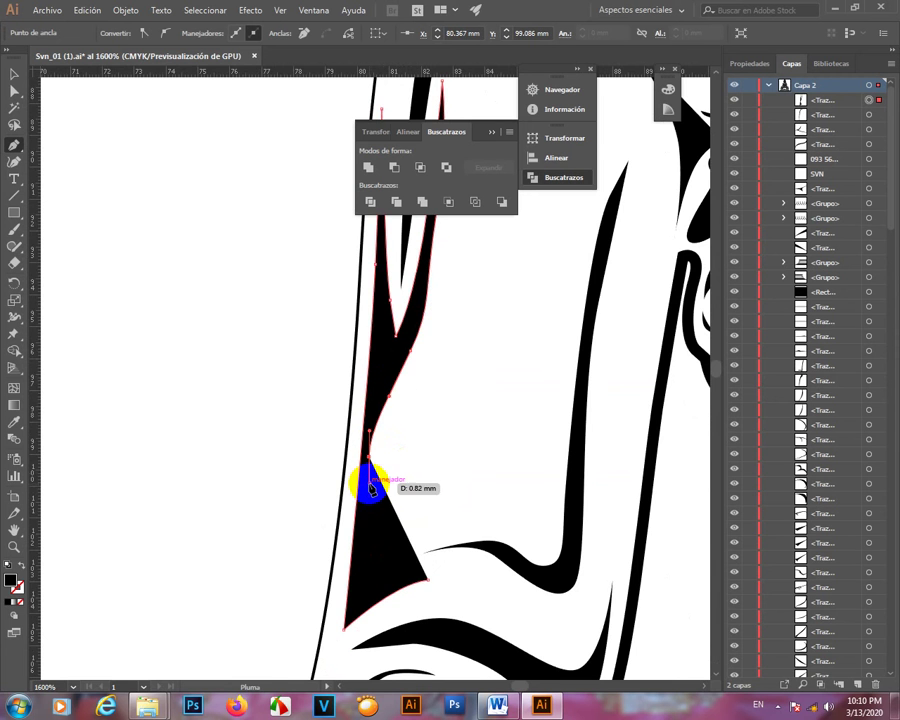
scroll(416, 458, down, 3)
scroll(412, 528, up, 7)
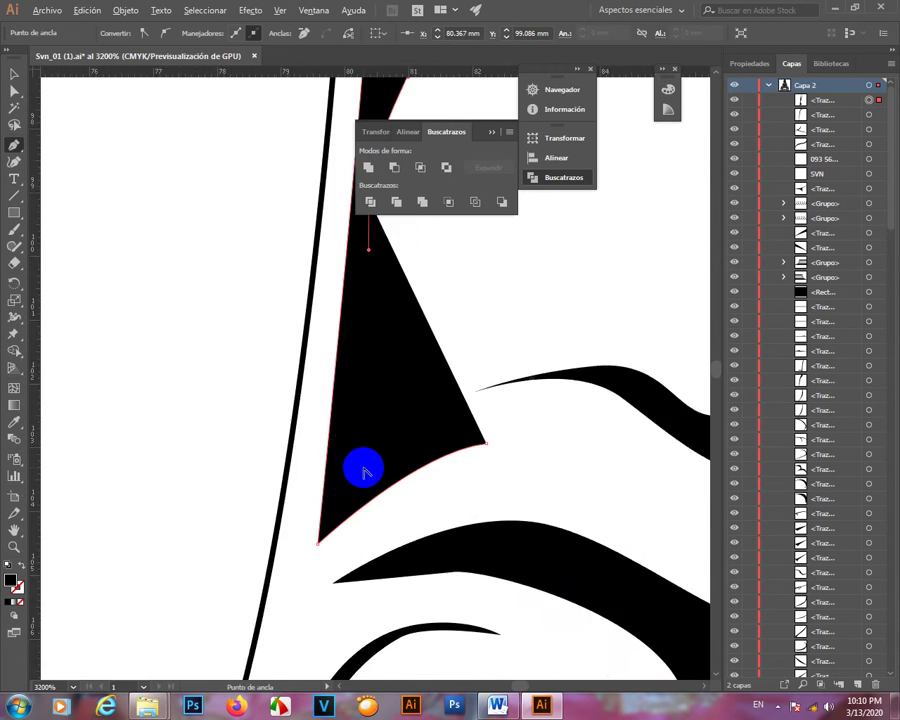
scroll(356, 430, up, 3)
key(space)
drag(356, 432, 355, 676)
drag(372, 402, 354, 575)
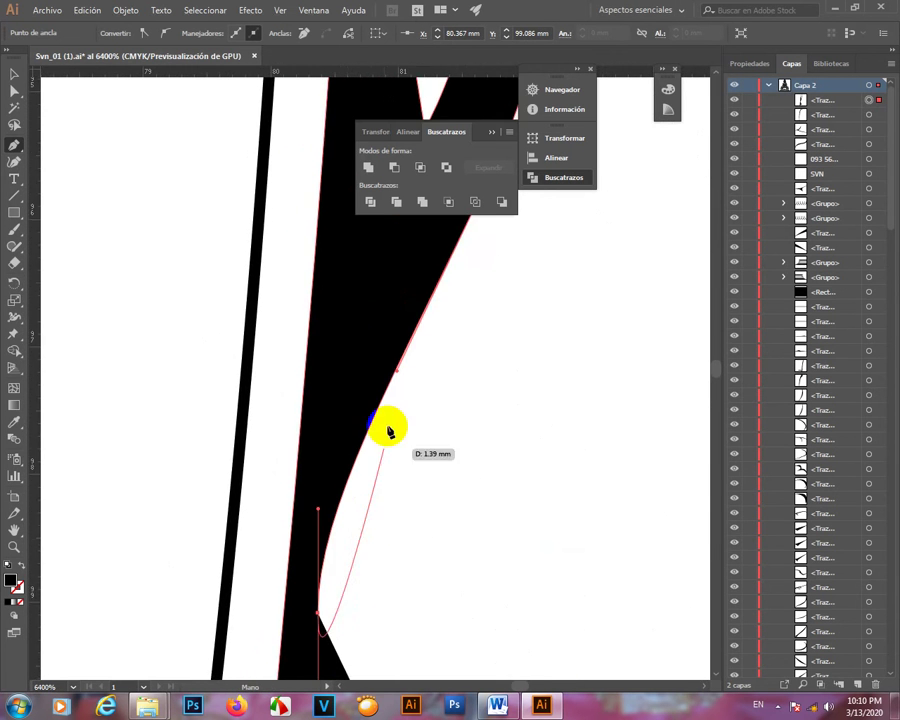
key(ctrl+z)
scroll(386, 422, down, 5)
scroll(387, 424, up, 2)
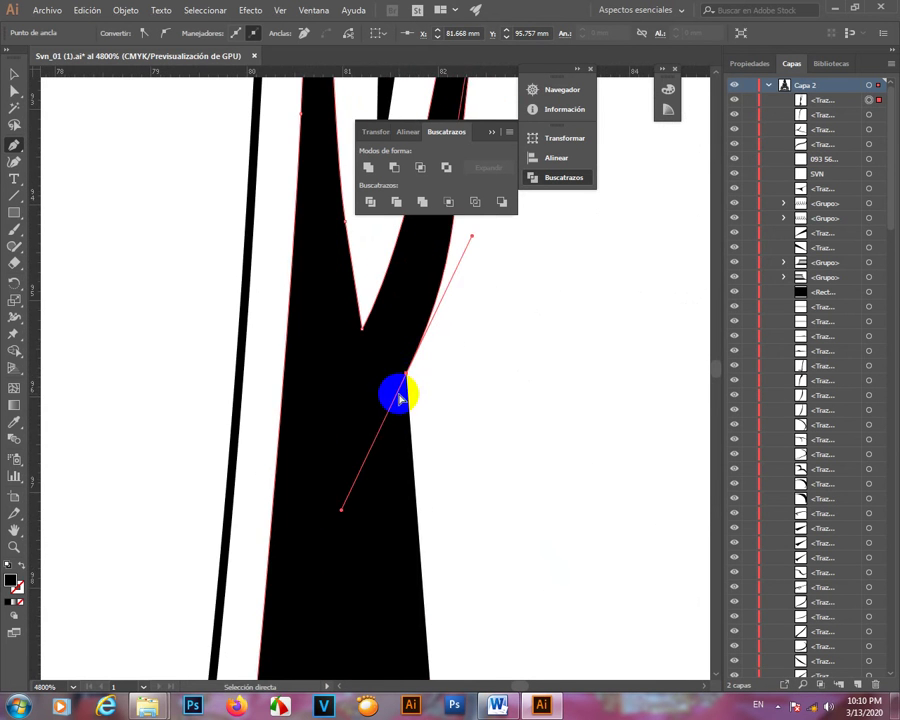
key(ctrl+z)
- Draw the upper-arm shading's inner edge down from the second prong to a sharp inner corner above the elbow crease
key(space)
drag(405, 334, 352, 461)
drag(323, 530, 317, 543)
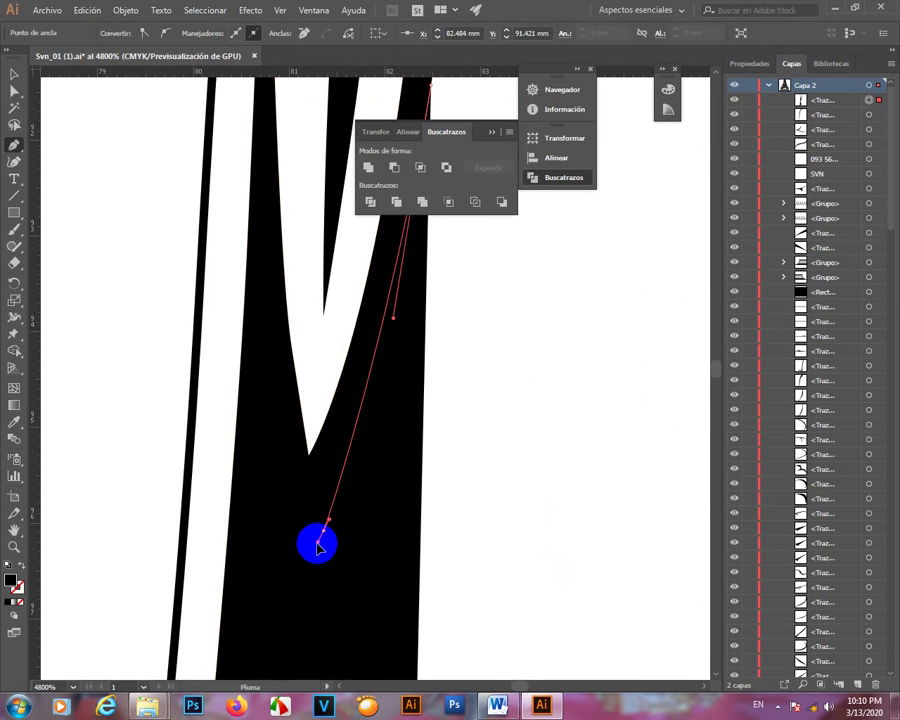
drag(309, 590, 309, 590)
key(space)
drag(312, 559, 320, 234)
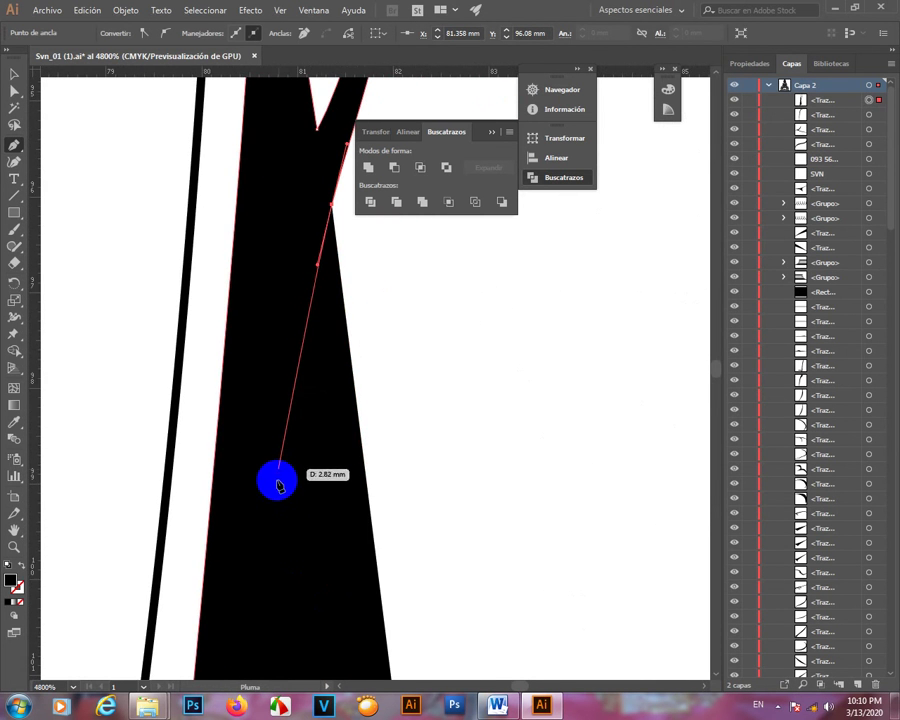
drag(278, 477, 231, 477)
scroll(273, 323, down, 4)
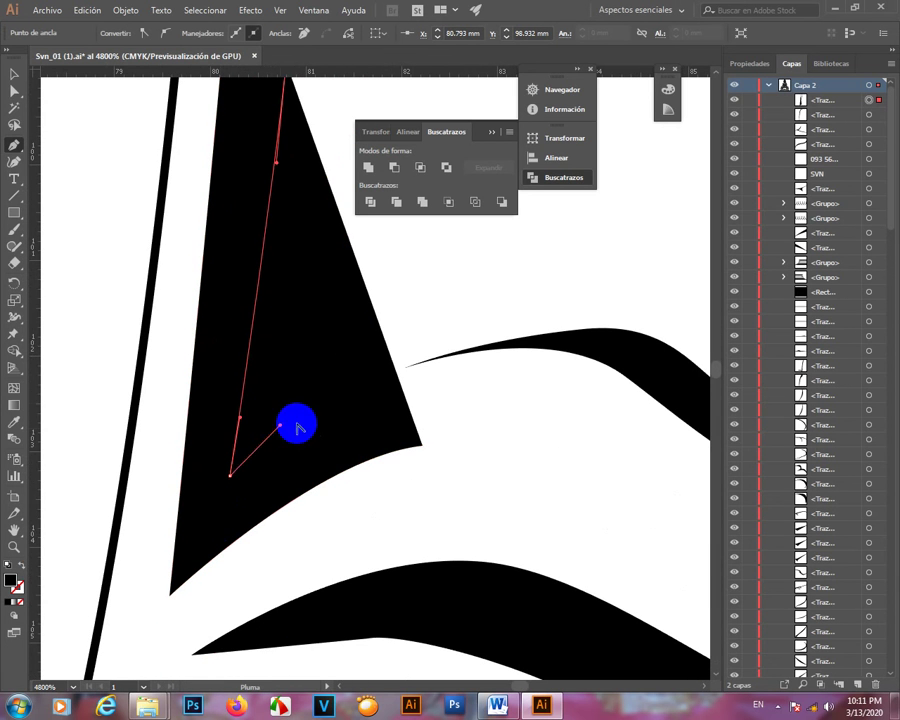
- Extend the shading along the elbow crease to a tapered tip, close the path at its start, and deselect it
drag(504, 392, 583, 404)
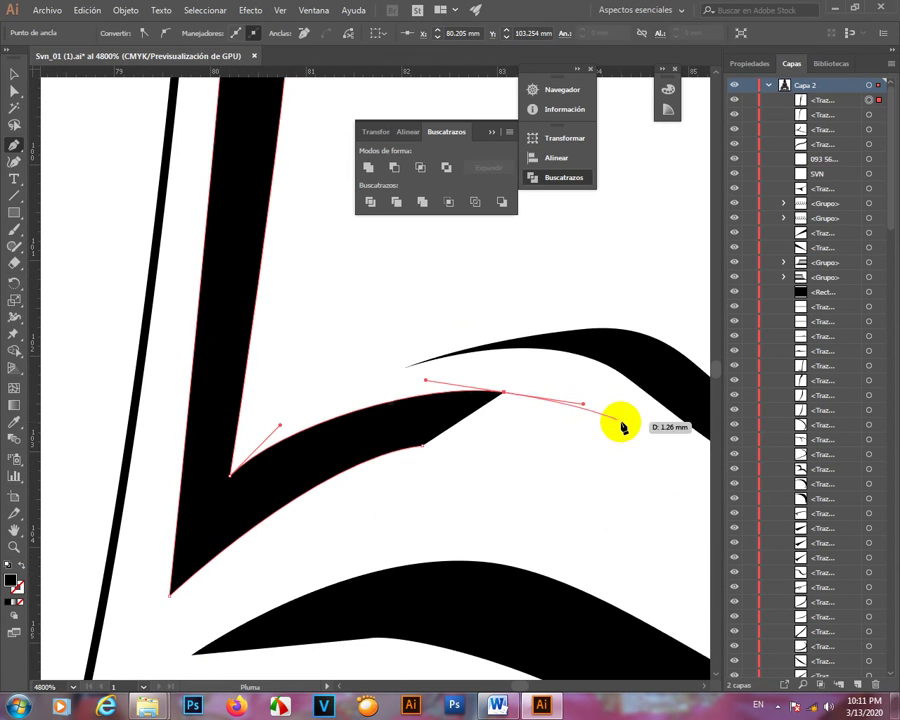
drag(661, 468, 316, 318)
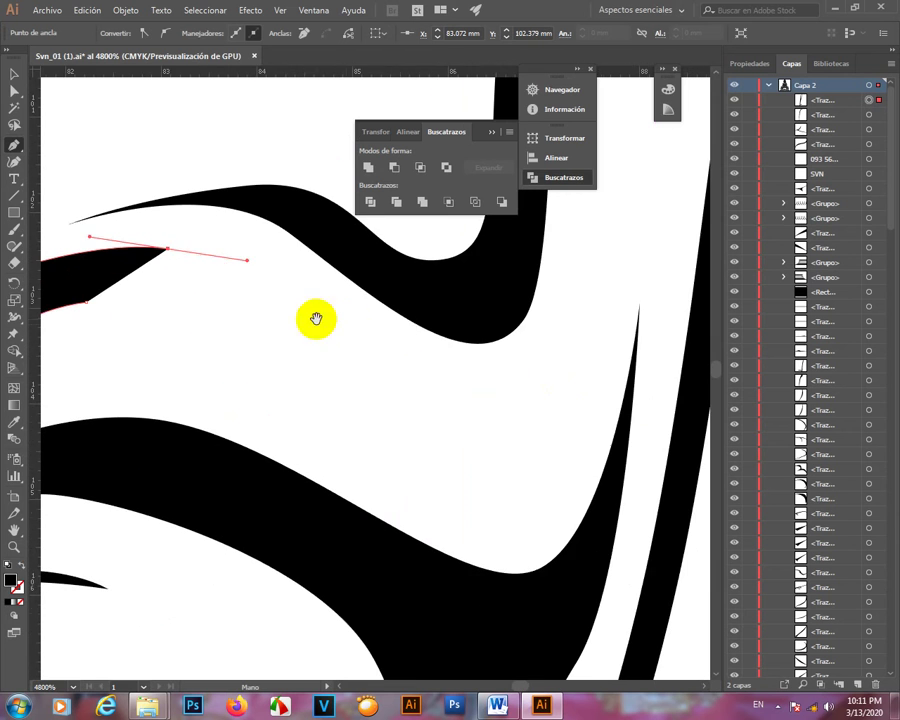
drag(400, 374, 480, 392)
click(507, 390)
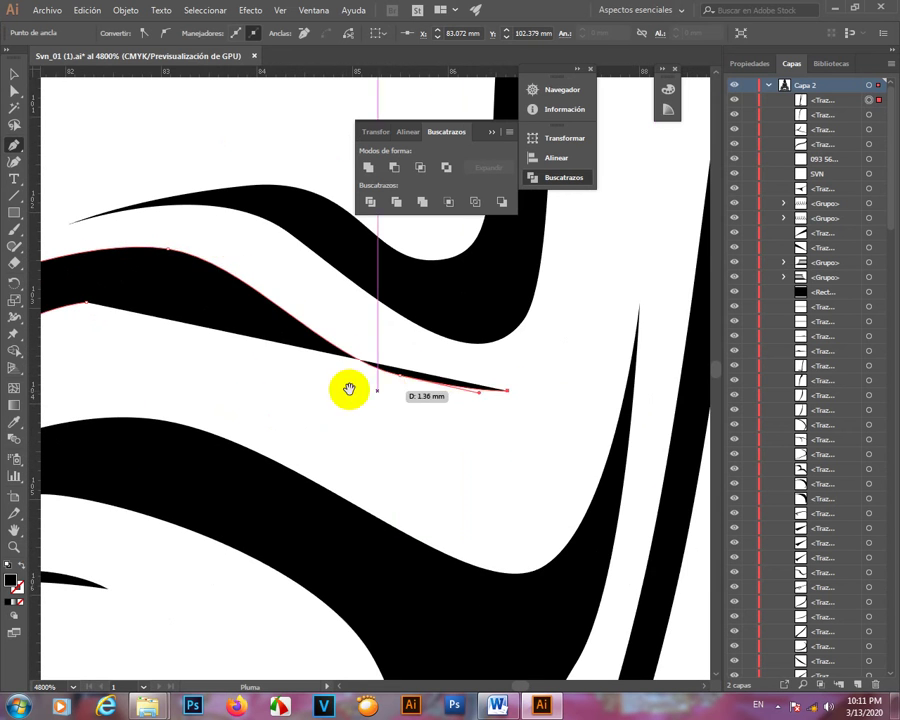
drag(349, 390, 486, 374)
drag(369, 319, 160, 319)
scroll(408, 331, down, 6)
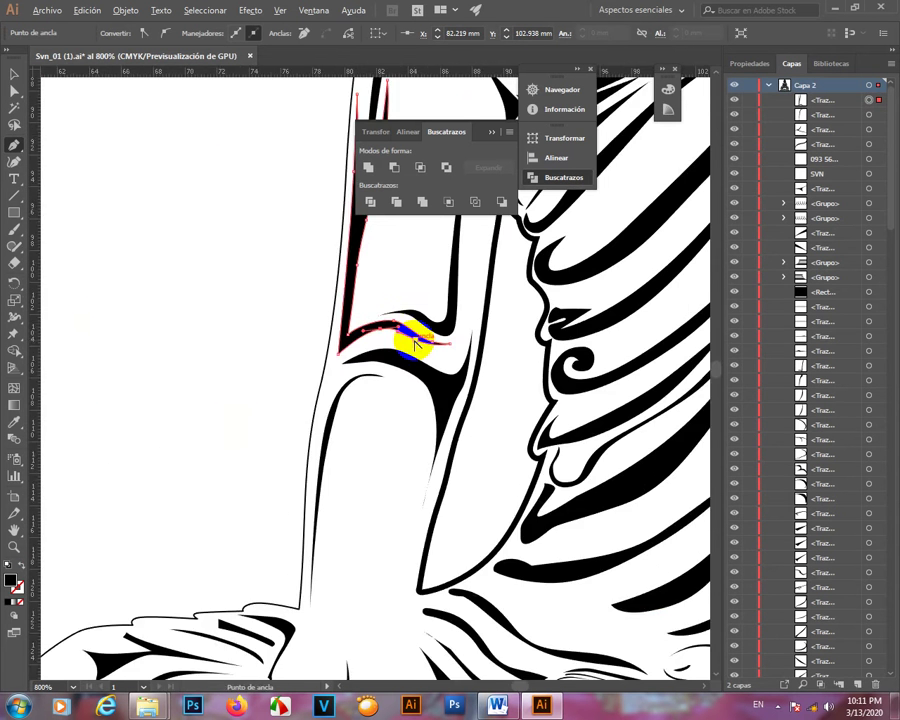
click(275, 382)
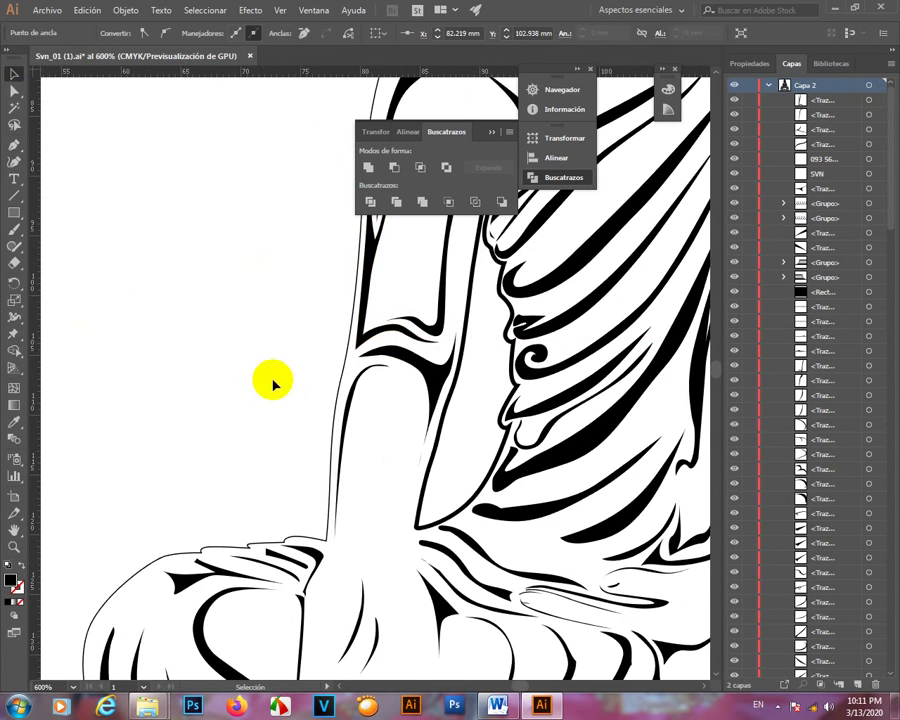
- Examine the shoulder, robe folds and whole Buddha artwork for places lacking shading
scroll(350, 430, down, 4)
scroll(400, 355, up, 3)
scroll(474, 384, up, 1)
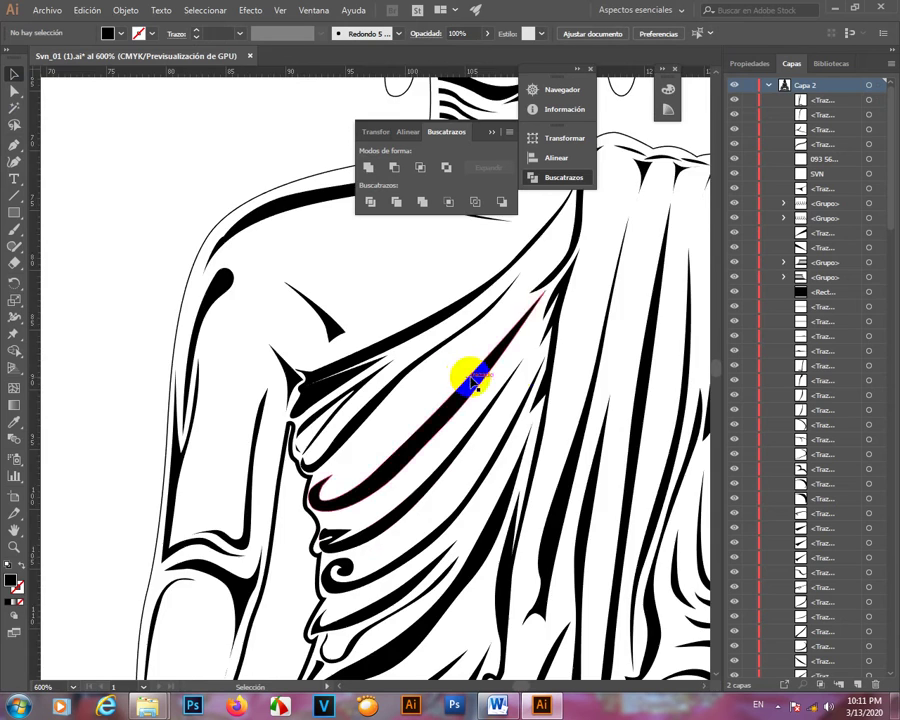
scroll(472, 398, down, 3)
scroll(418, 408, up, 3)
scroll(421, 405, down, 5)
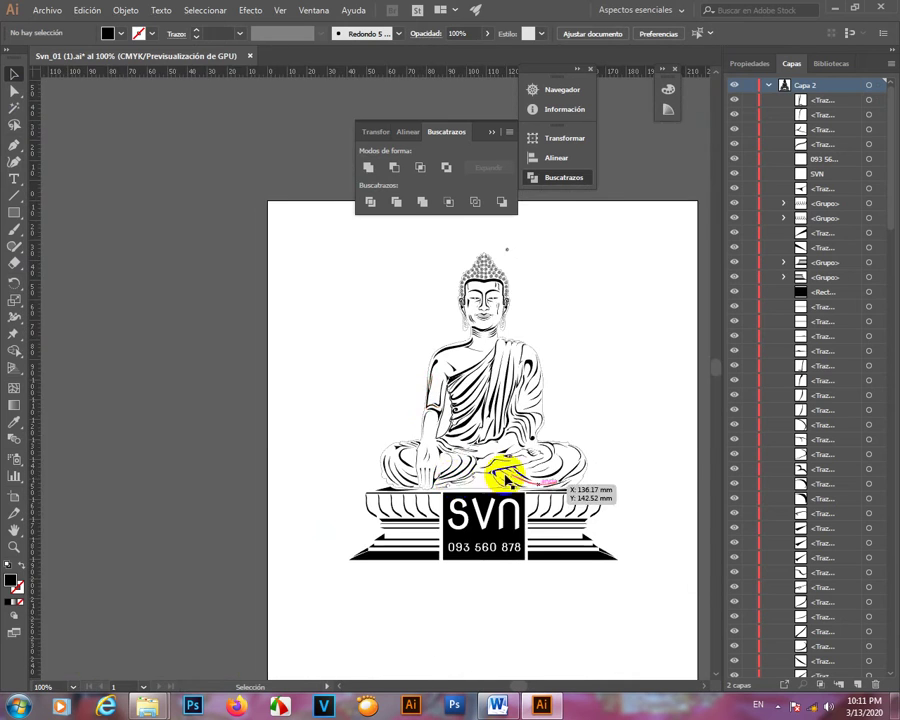
scroll(502, 476, up, 5)
scroll(472, 442, down, 2)
- Examine the forearm, wrist, hand and crossed legs up close for spots that need more shading
scroll(532, 428, up, 2)
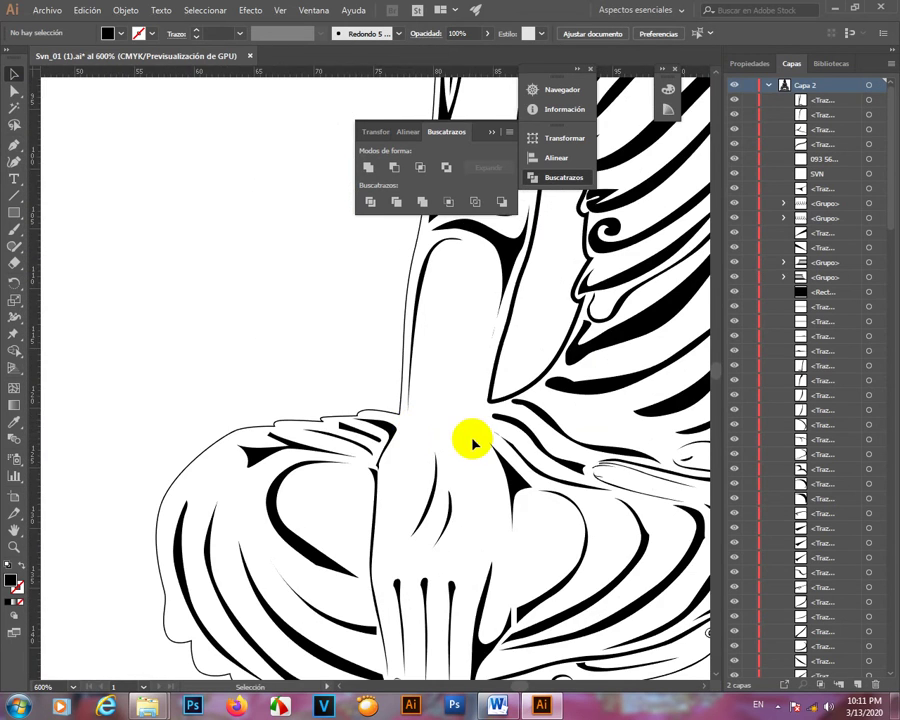
scroll(483, 410, up, 1)
scroll(480, 432, up, 1)
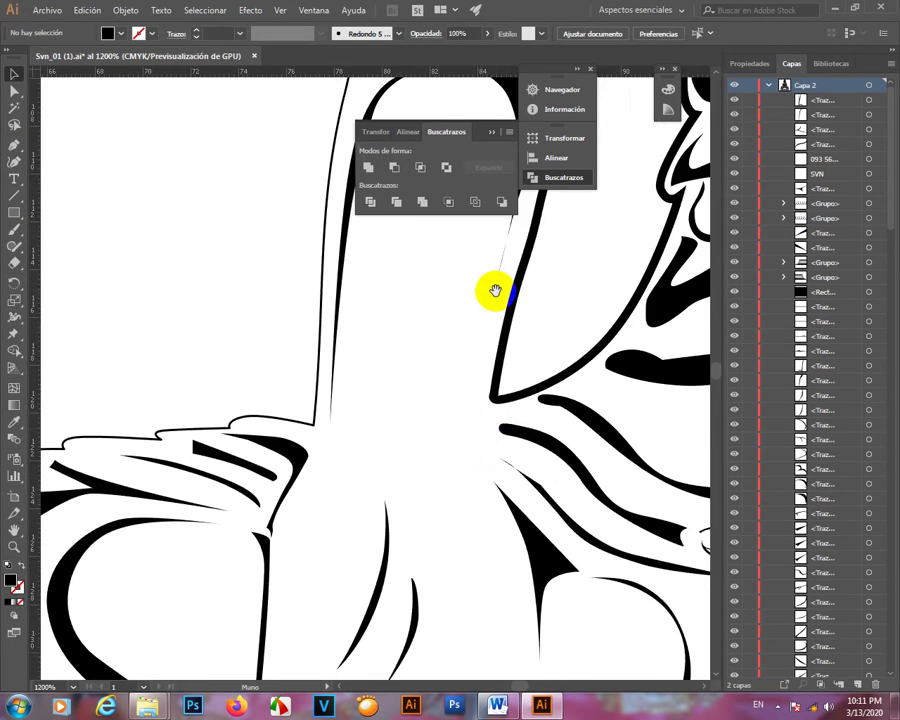
drag(490, 296, 342, 383)
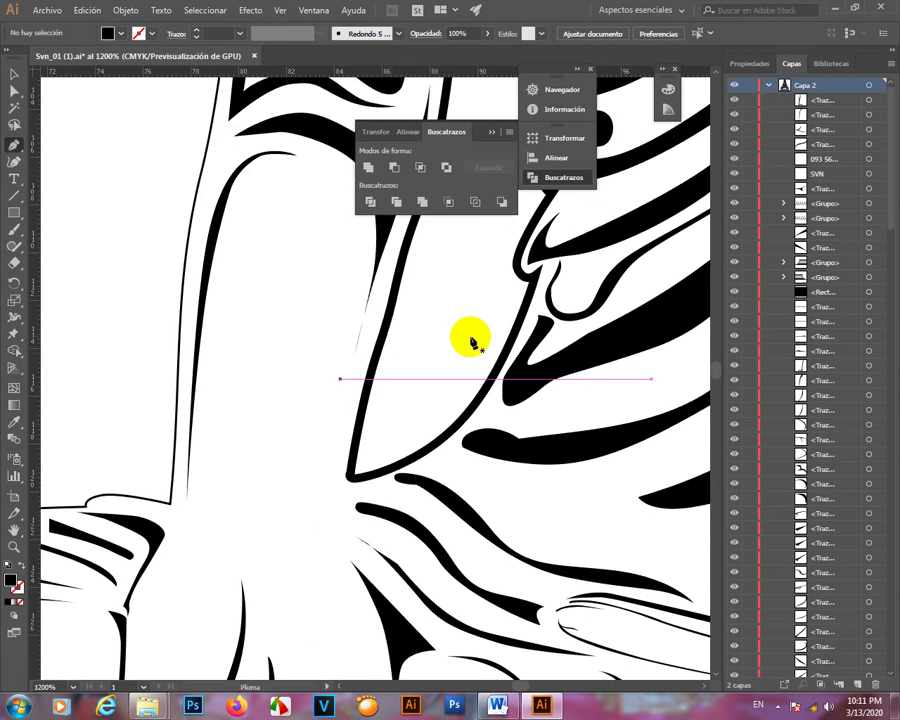
scroll(474, 343, down, 4)
scroll(474, 343, down, 1)
scroll(458, 382, up, 2)
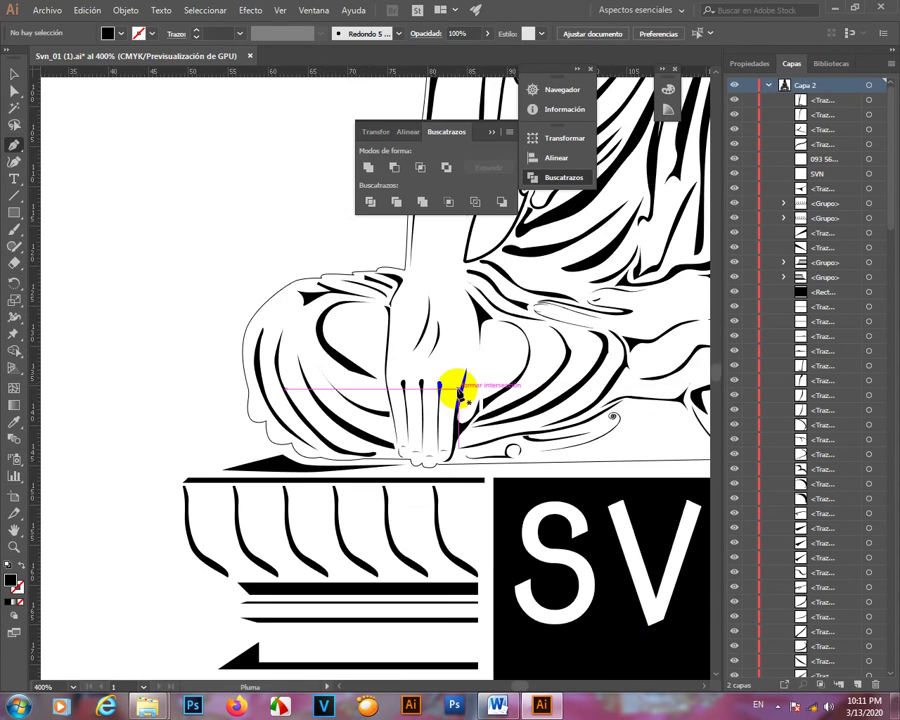
scroll(470, 368, up, 2)
scroll(562, 438, down, 4)
scroll(538, 336, up, 2)
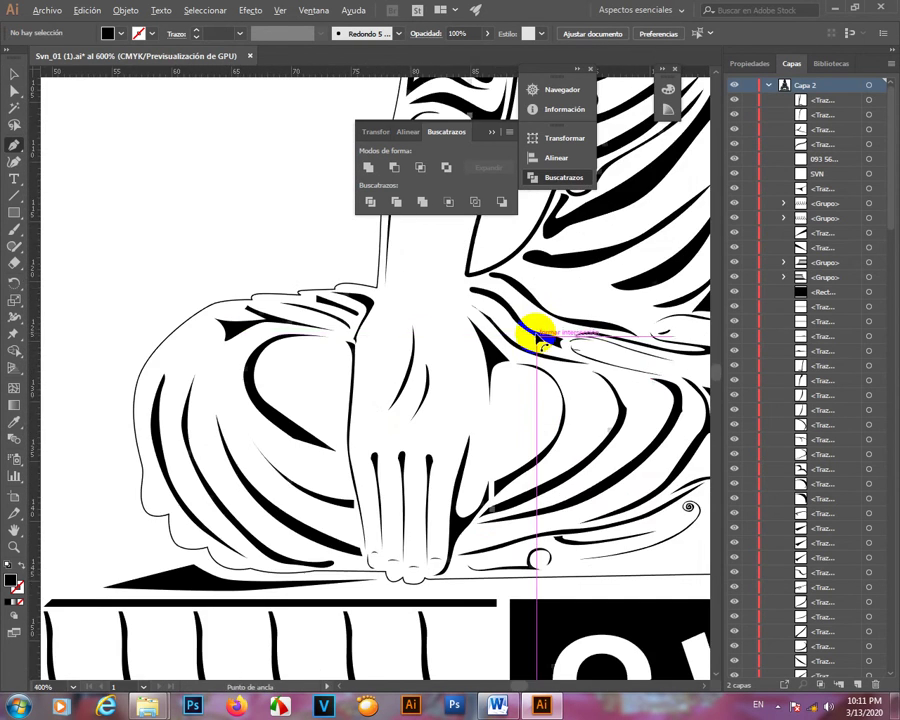
scroll(497, 425, down, 1)
scroll(497, 425, up, 1)
scroll(488, 392, down, 3)
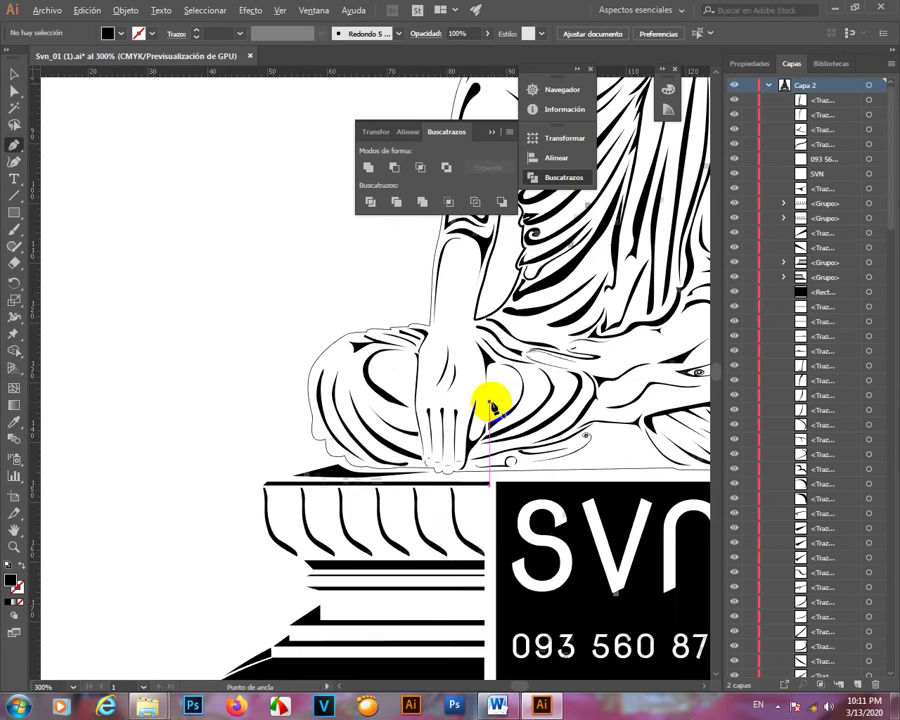
- Start a thin shading stroke along the hand's thumb-side edge with the Pen tool, curving up from the cut fold, and undo the misplaced last anchor
scroll(488, 402, up, 3)
scroll(487, 418, up, 2)
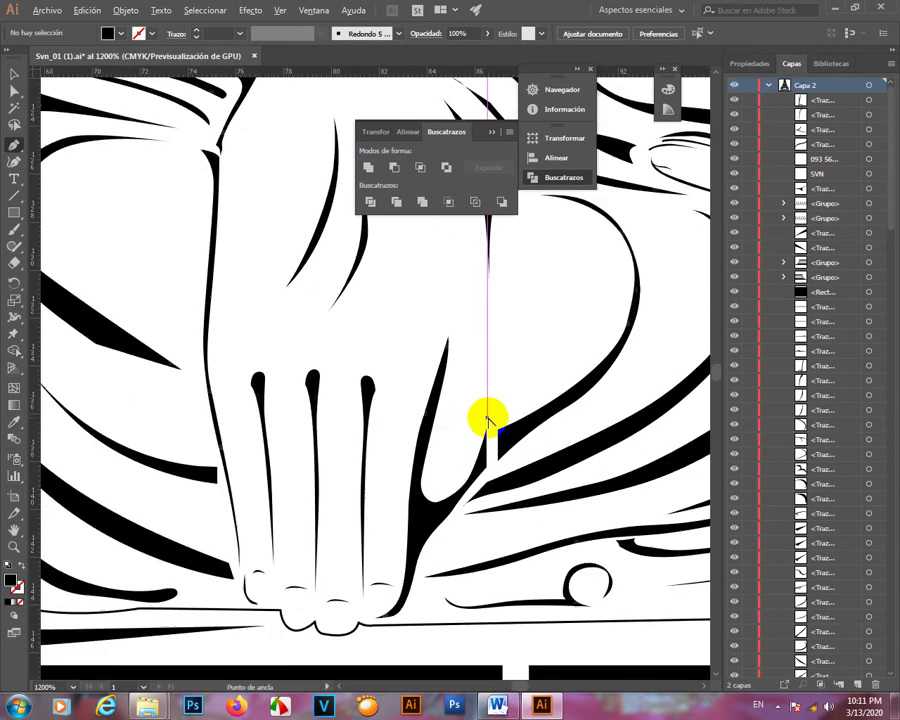
scroll(487, 380, down, 3)
scroll(490, 362, up, 3)
scroll(495, 368, down, 3)
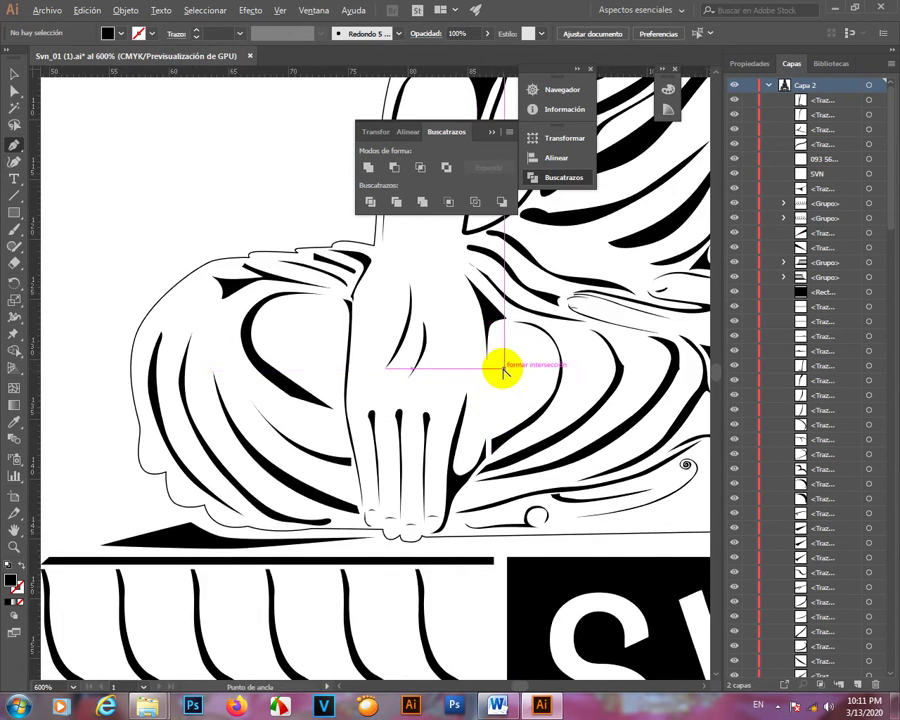
scroll(500, 364, up, 4)
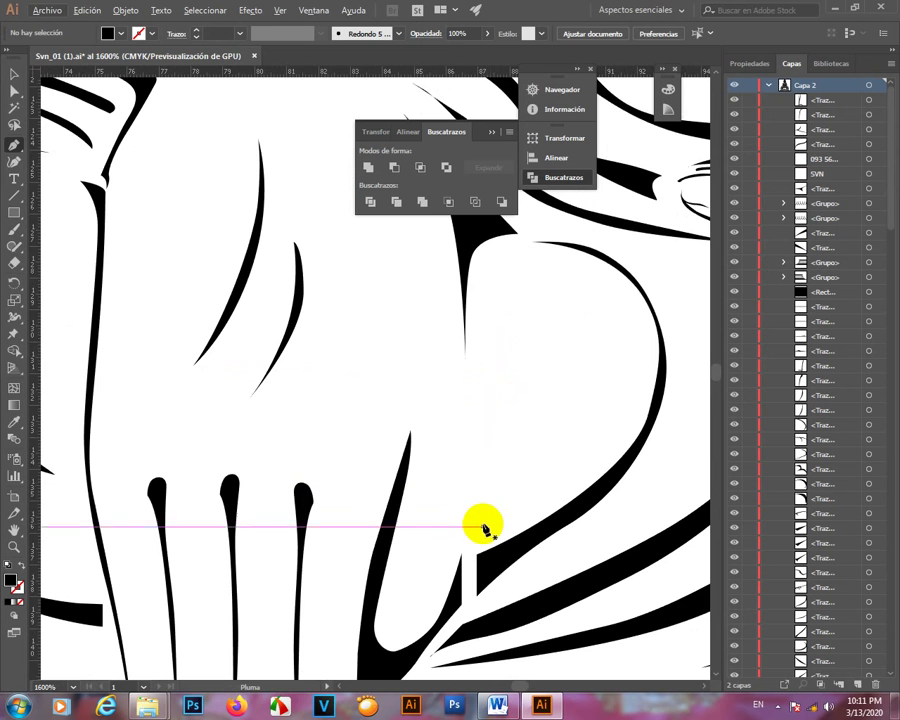
drag(493, 490, 496, 482)
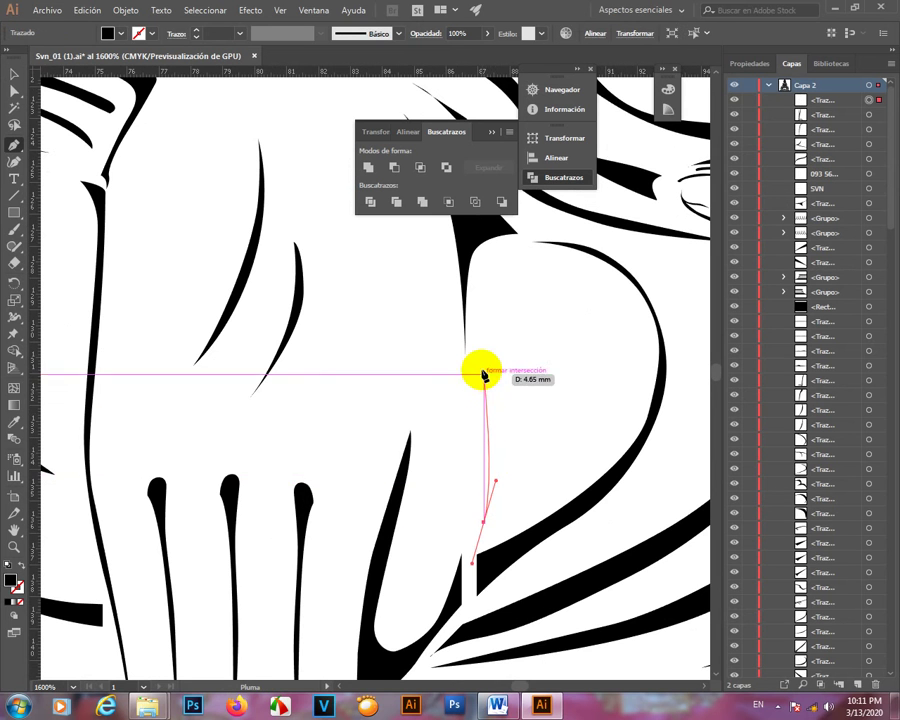
drag(476, 331, 475, 326)
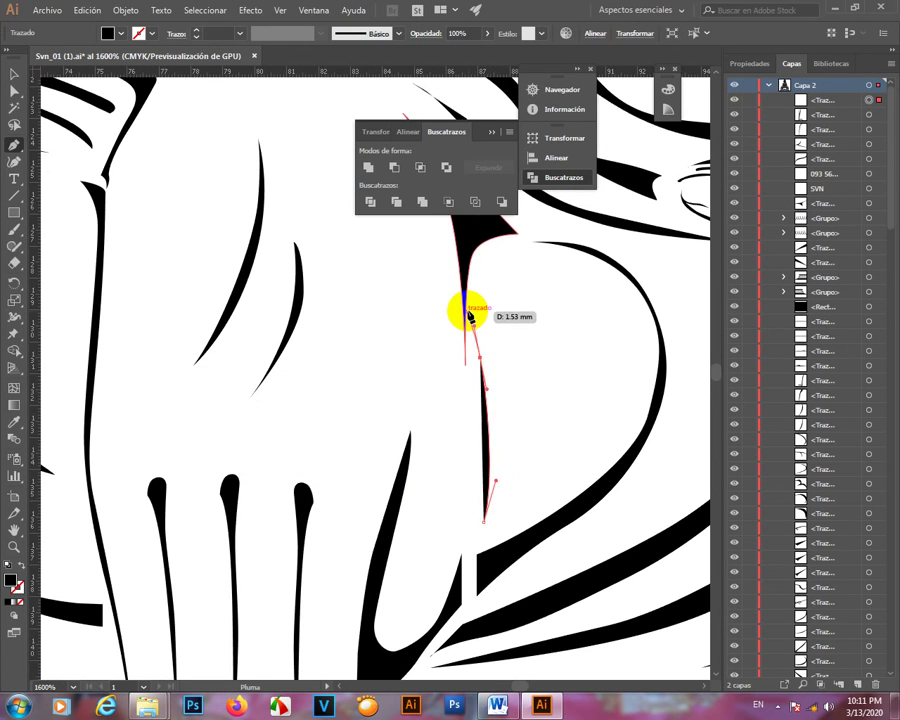
click(467, 311)
scroll(476, 317, up, 3)
key(ctrl+z)
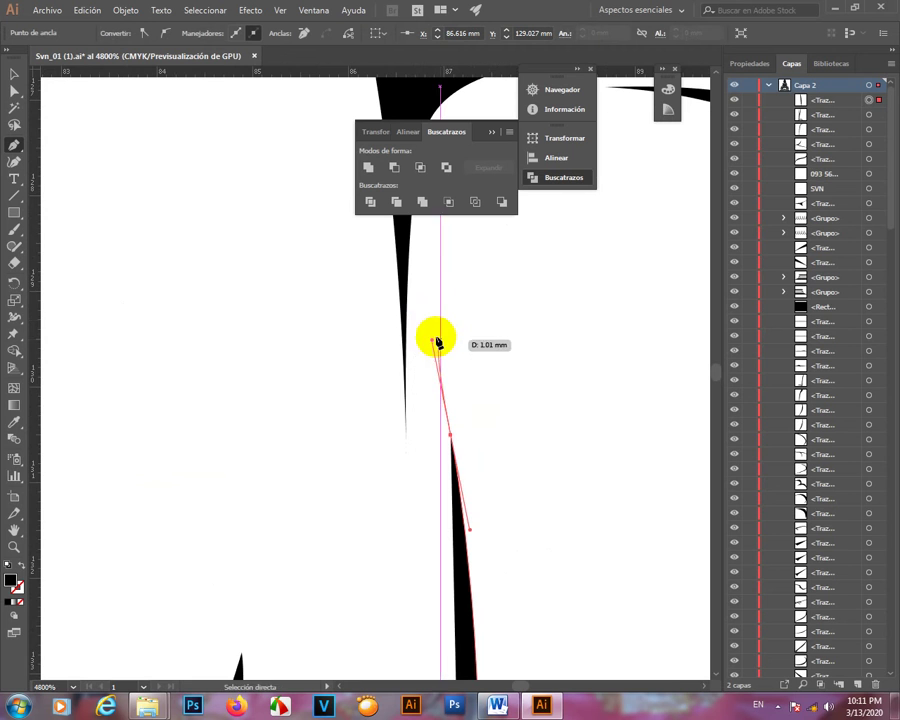
- Extend the stroke's inner edge upward to a pointed tip beside the dark wrist shading
click(420, 316)
drag(431, 338, 398, 424)
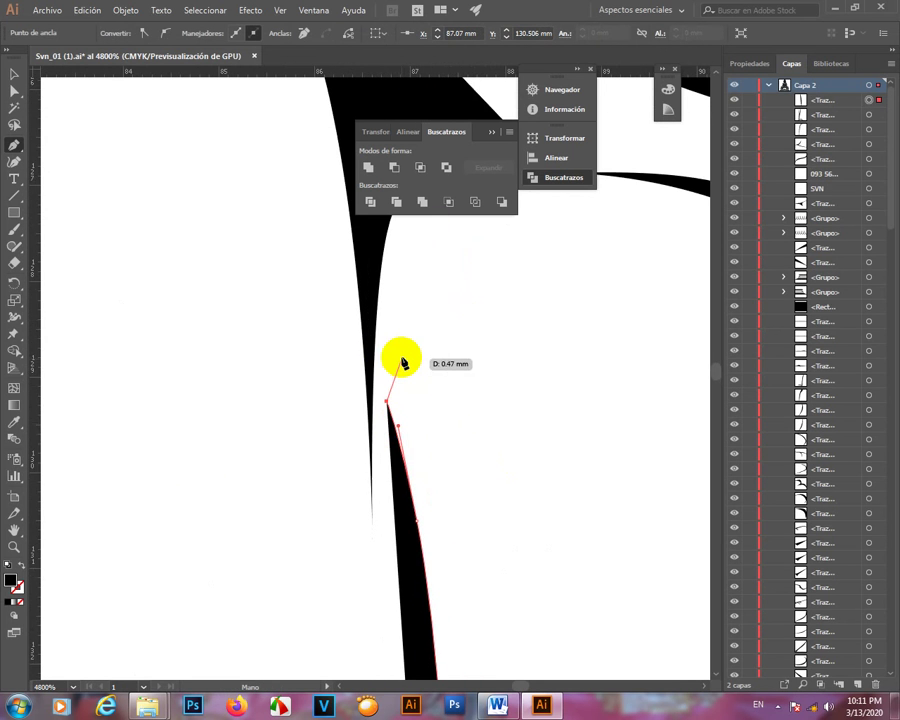
drag(397, 339, 396, 310)
click(394, 299)
drag(415, 380, 402, 317)
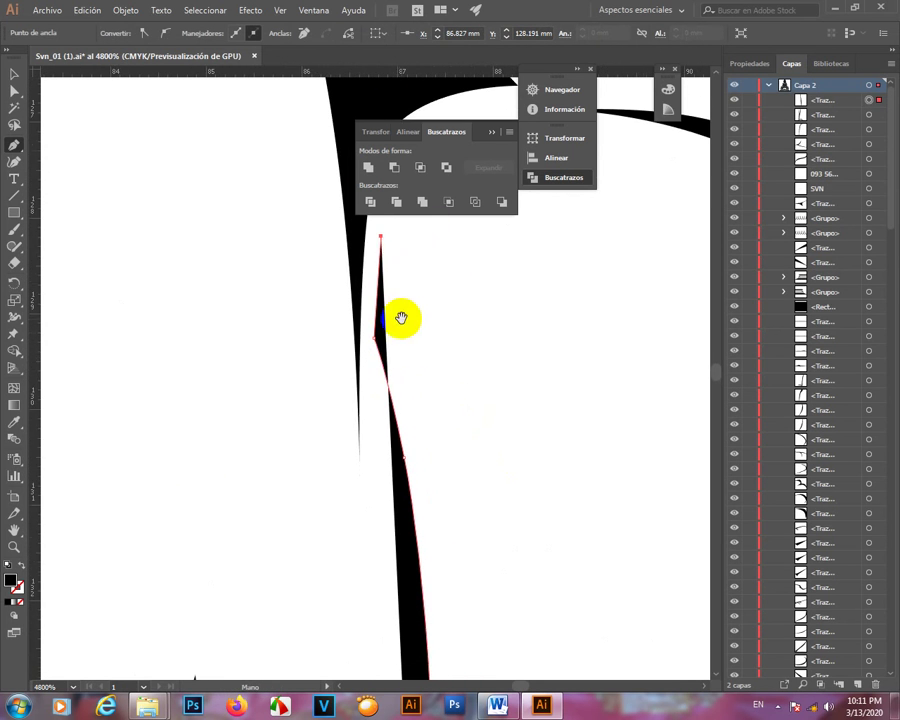
- Draw the stroke's other edge back down with smooth curves, keeping it thin along the side of the hand
drag(410, 392, 414, 402)
drag(456, 516, 405, 341)
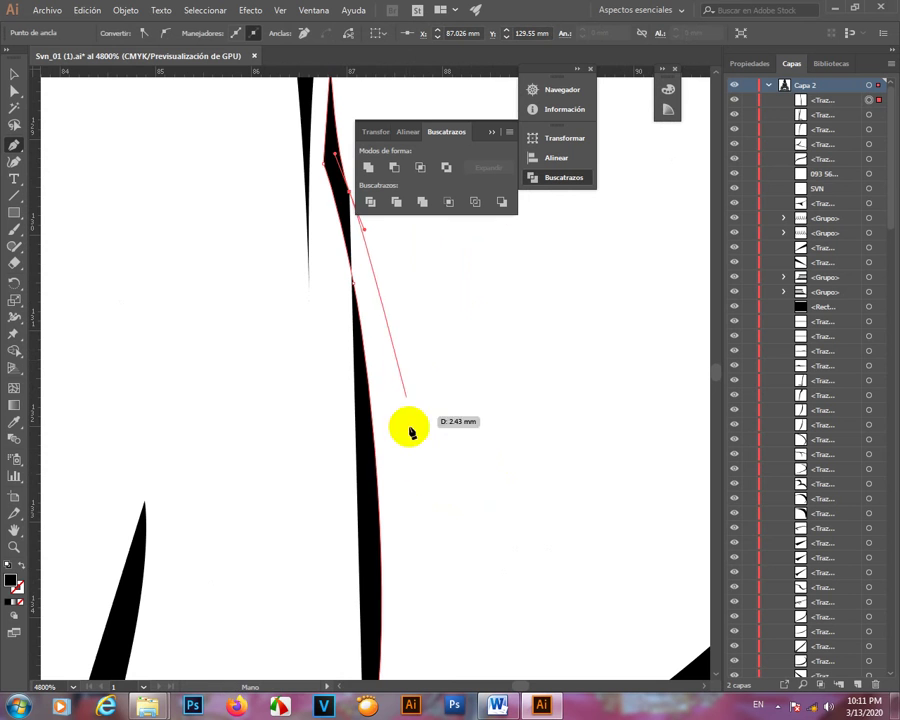
drag(394, 471, 405, 587)
drag(404, 593, 388, 292)
- Add a short tapered spur toward the leg fold at the stroke's lower end, close the path, and deselect it
drag(380, 398, 465, 437)
drag(390, 494, 336, 524)
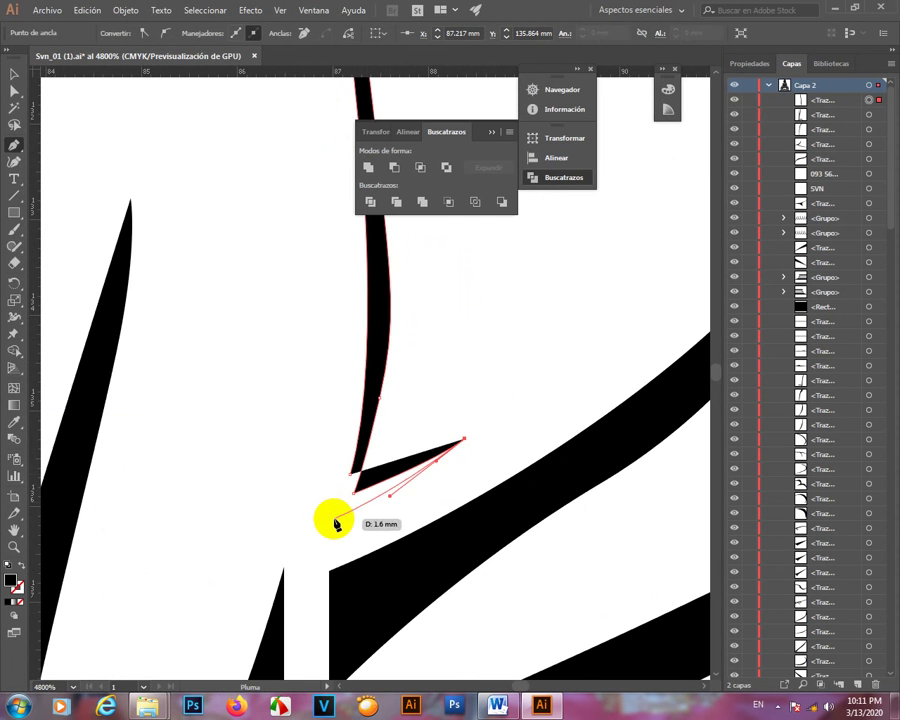
drag(354, 481, 357, 483)
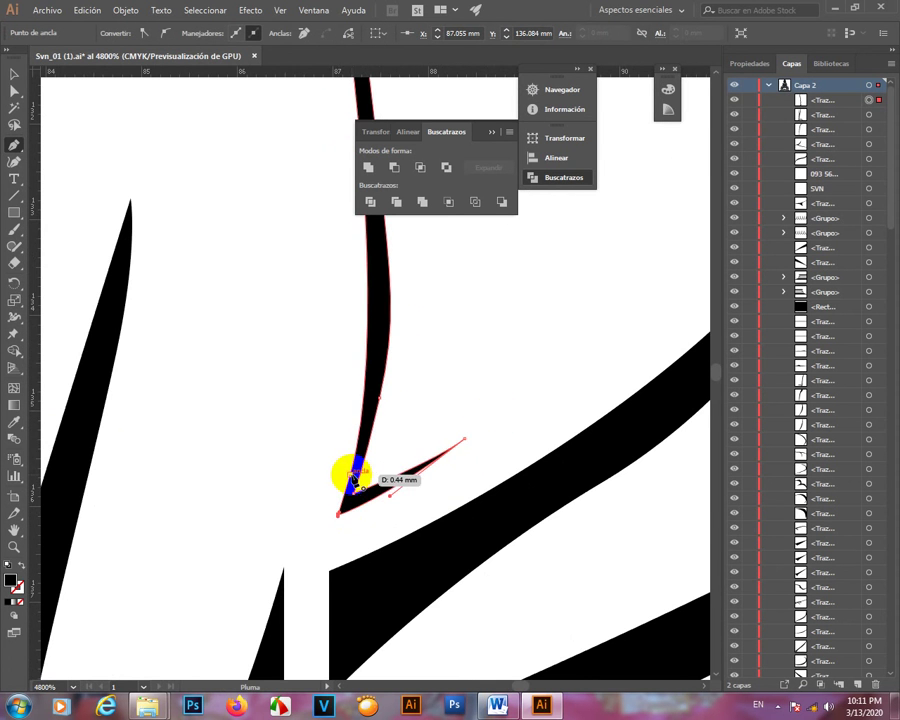
scroll(354, 478, down, 6)
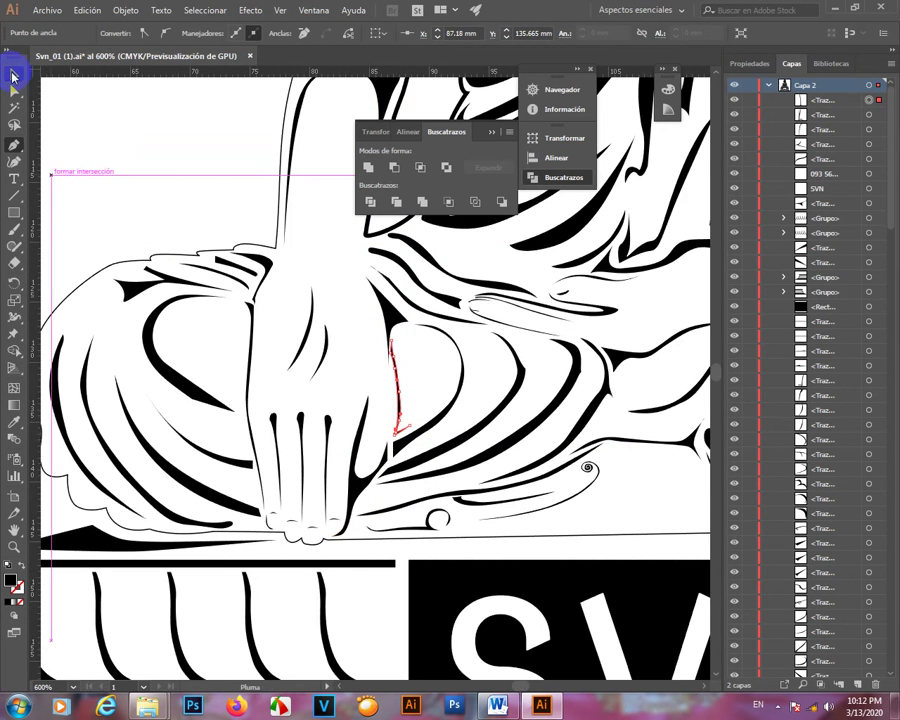
click(13, 75)
scroll(476, 476, down, 1)
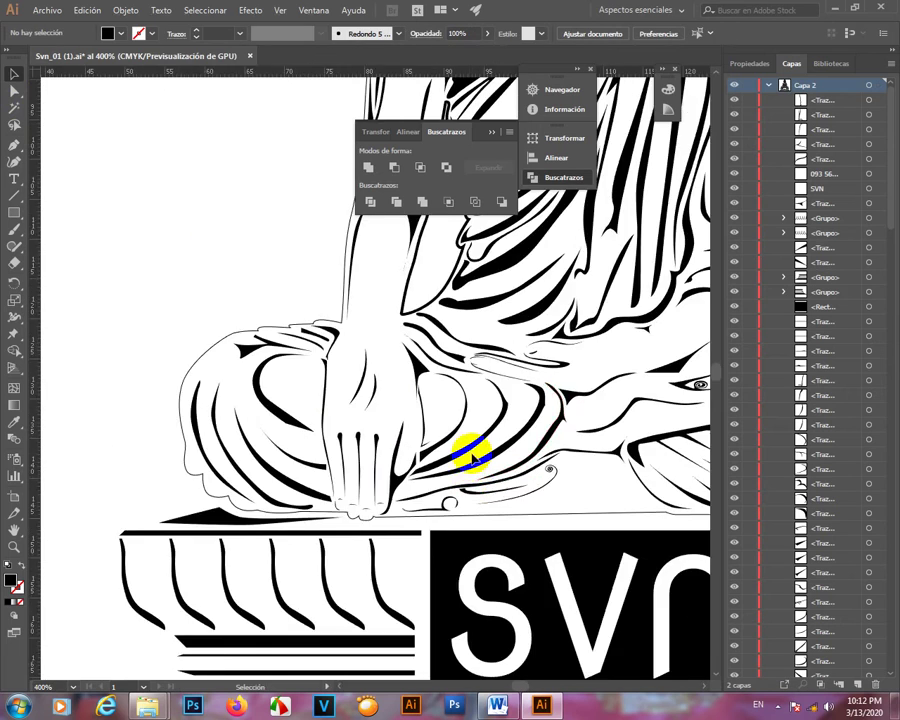
- Draw the inner arc of a thumbnail crescent inside the thumb tip with the Pen tool, ending near its outer contour
scroll(474, 458, down, 1)
scroll(466, 468, up, 4)
scroll(460, 466, down, 3)
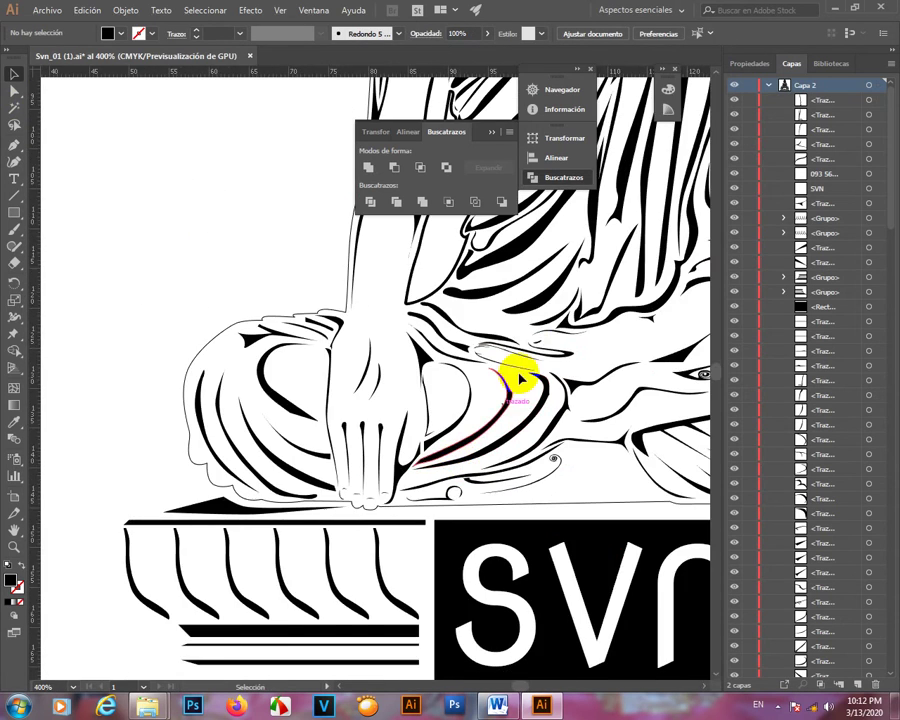
scroll(437, 485, up, 1)
scroll(378, 505, up, 10)
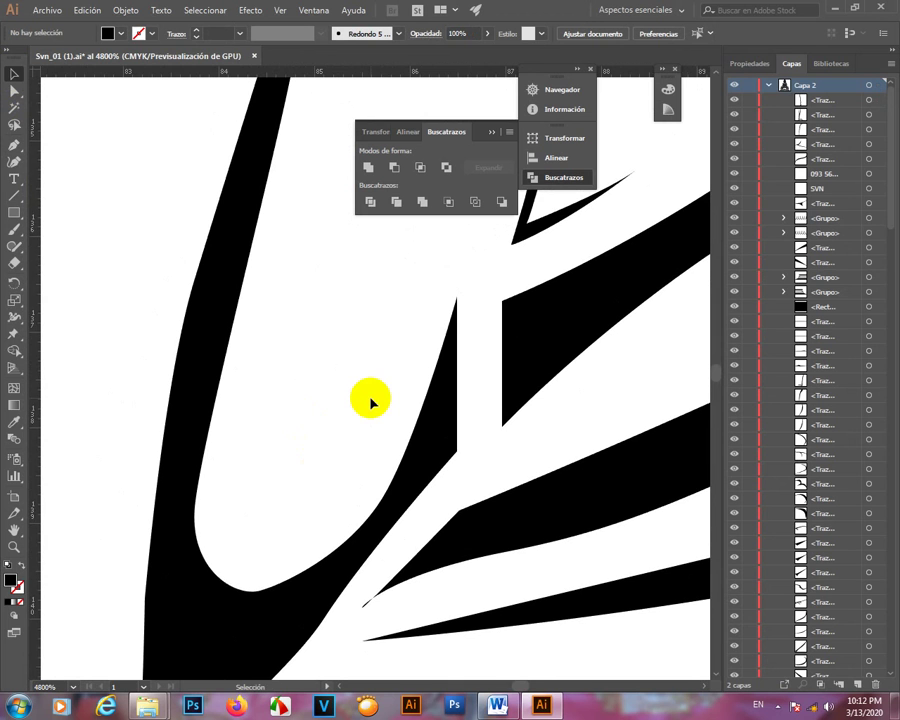
key(p)
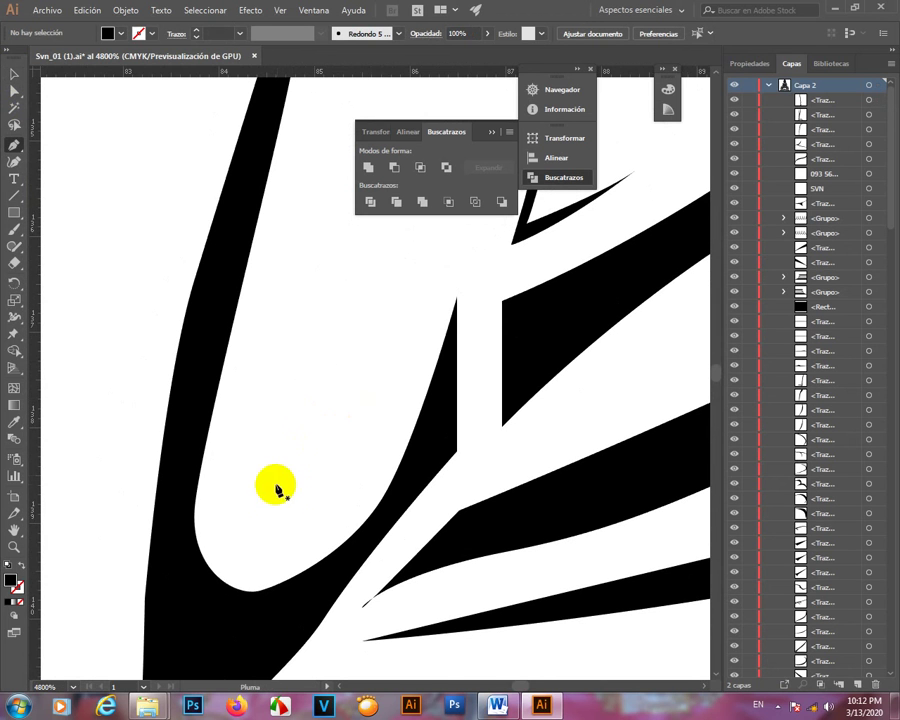
drag(300, 405, 275, 411)
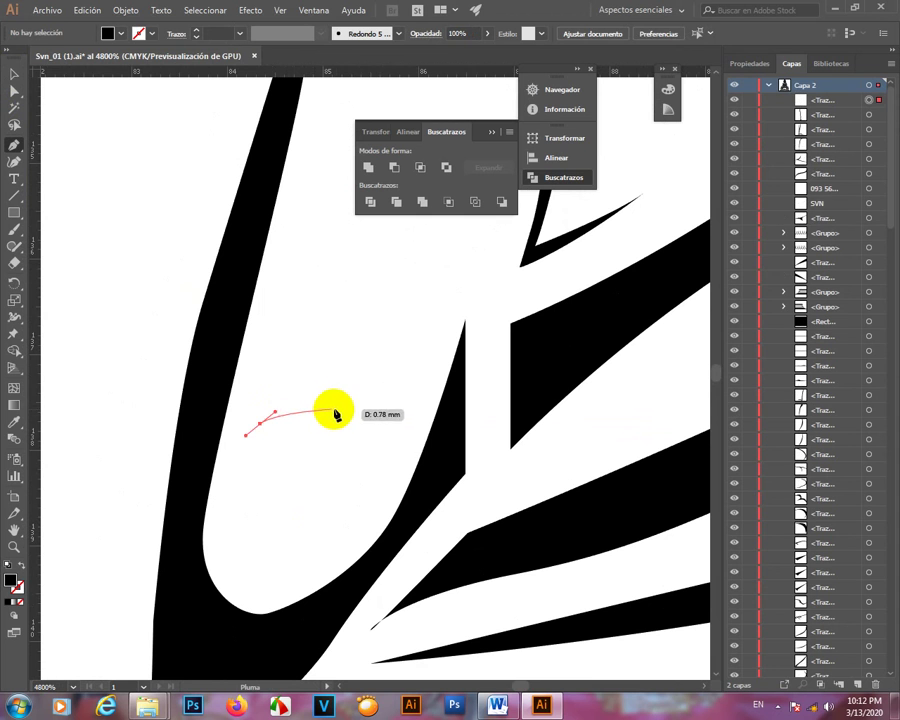
drag(340, 409, 377, 412)
drag(390, 503, 391, 356)
- Curve the thumbnail crescent's outer edge back to its starting point, close the path, and deselect it
scroll(402, 440, up, 3)
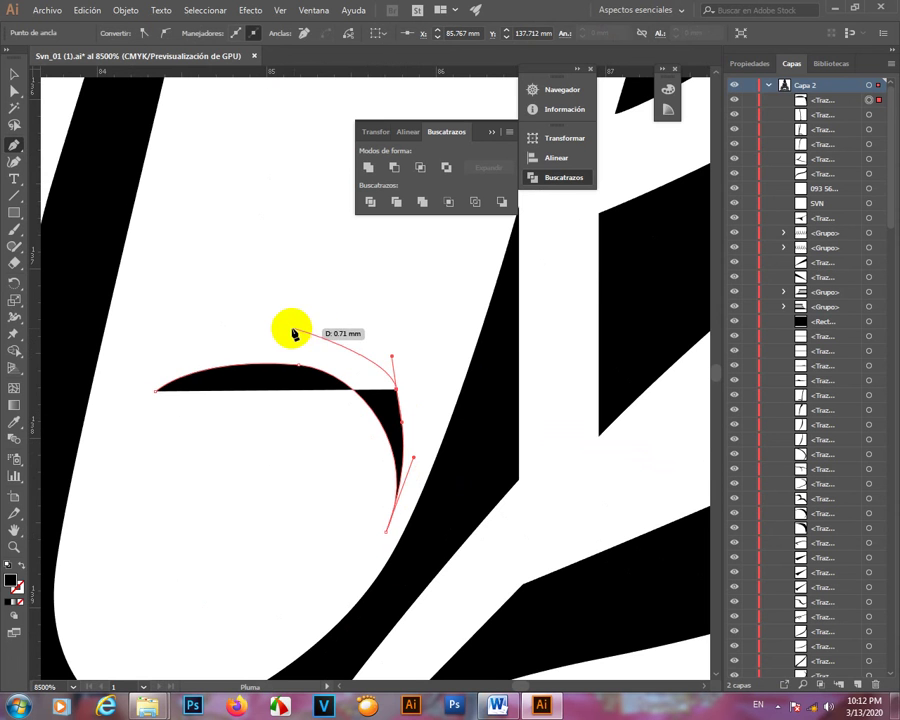
drag(279, 327, 220, 334)
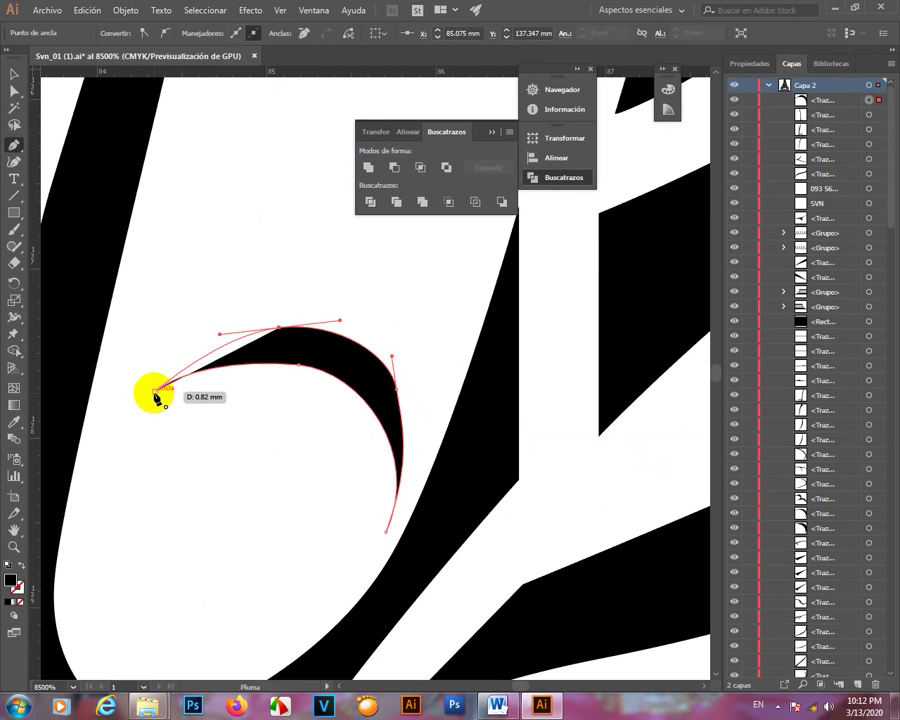
click(155, 392)
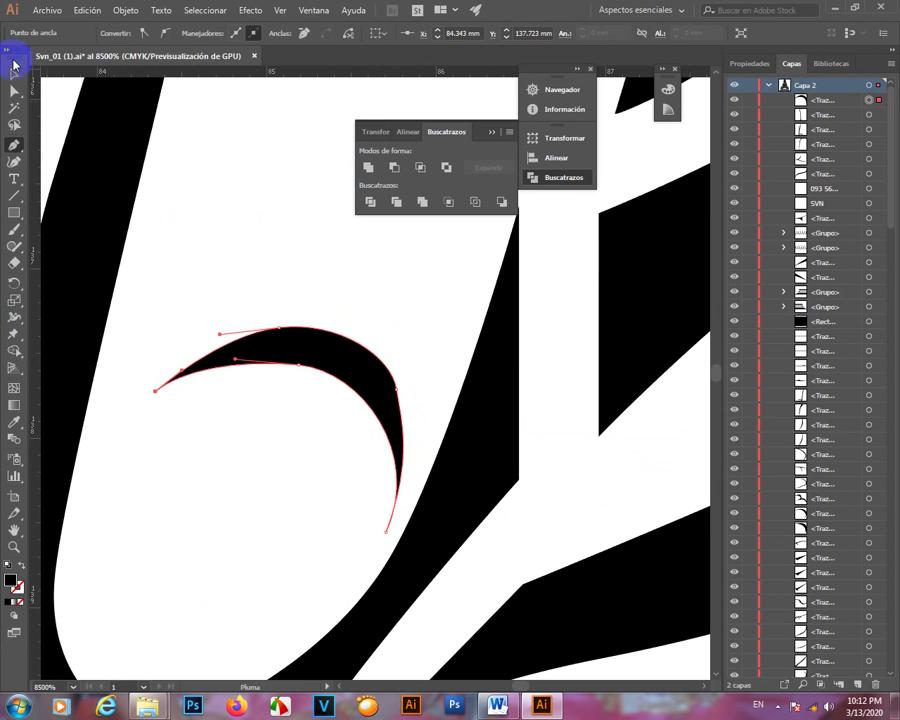
click(14, 66)
click(317, 243)
- Examine the fingers and fingertip lines up close, selecting the nail line on the finger beside the thumb
scroll(317, 243, down, 10)
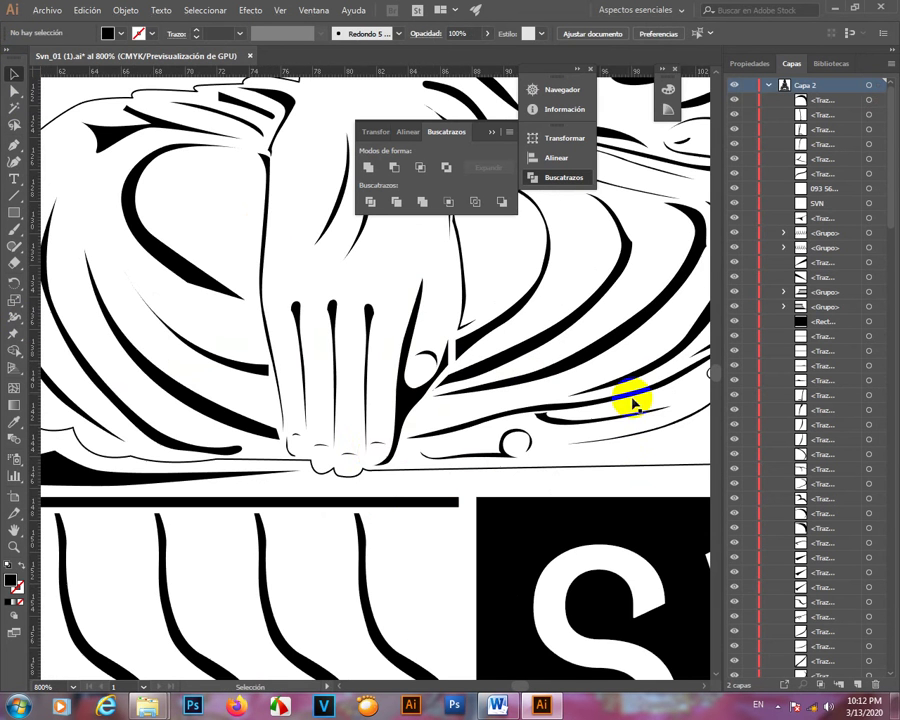
scroll(434, 430, down, 3)
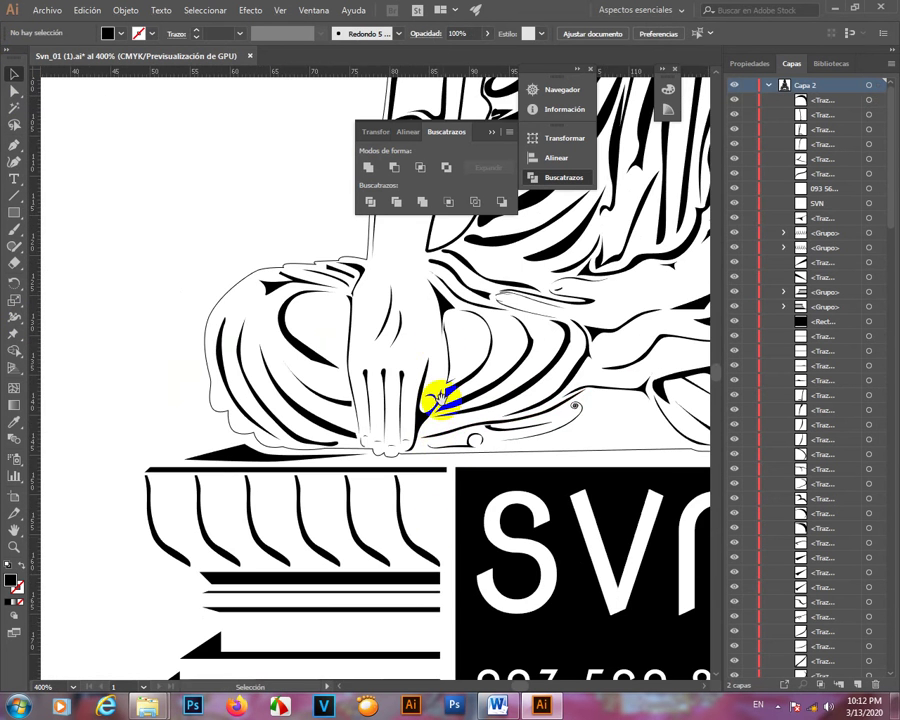
scroll(437, 398, up, 9)
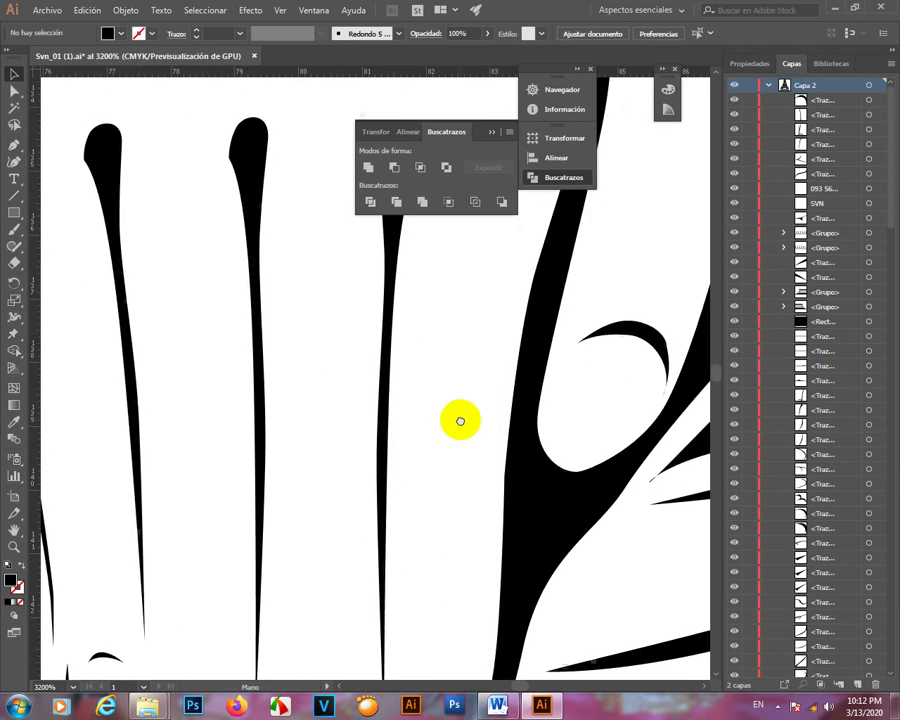
drag(460, 420, 469, 307)
drag(344, 573, 463, 548)
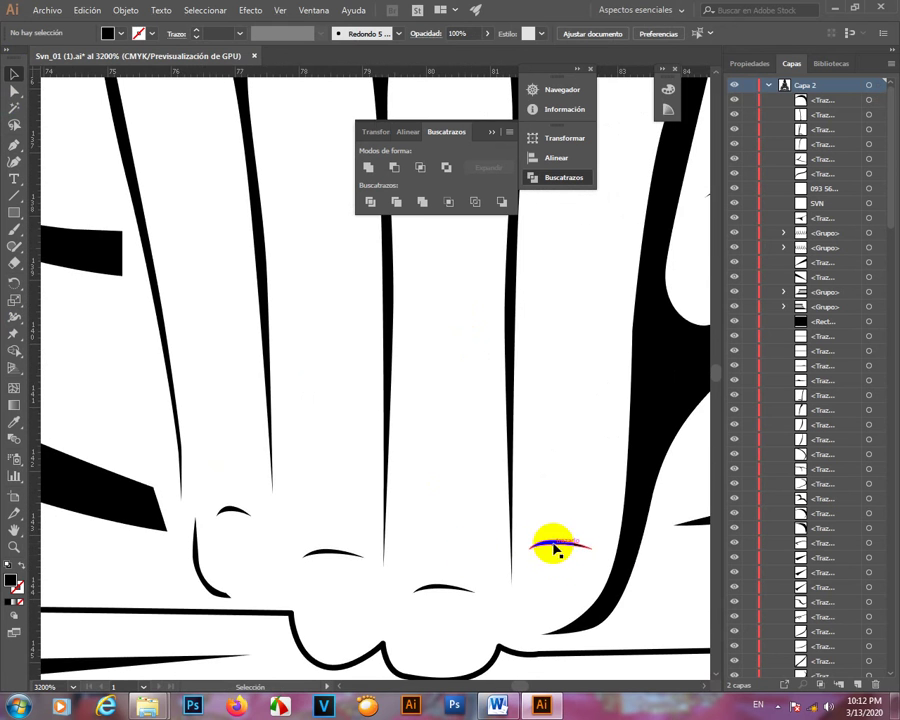
click(555, 546)
scroll(540, 510, up, 1)
scroll(535, 495, down, 4)
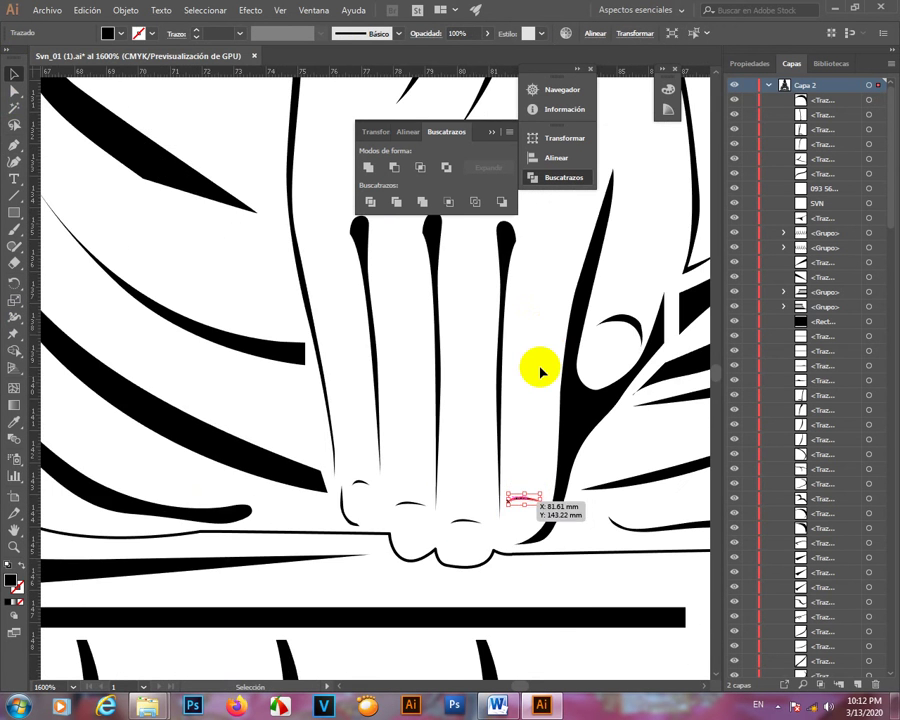
scroll(536, 366, up, 3)
- Draw the upper edge of a knuckle crease about 1.5 mm long across the finger beside the thumb with the Pen tool
key(p)
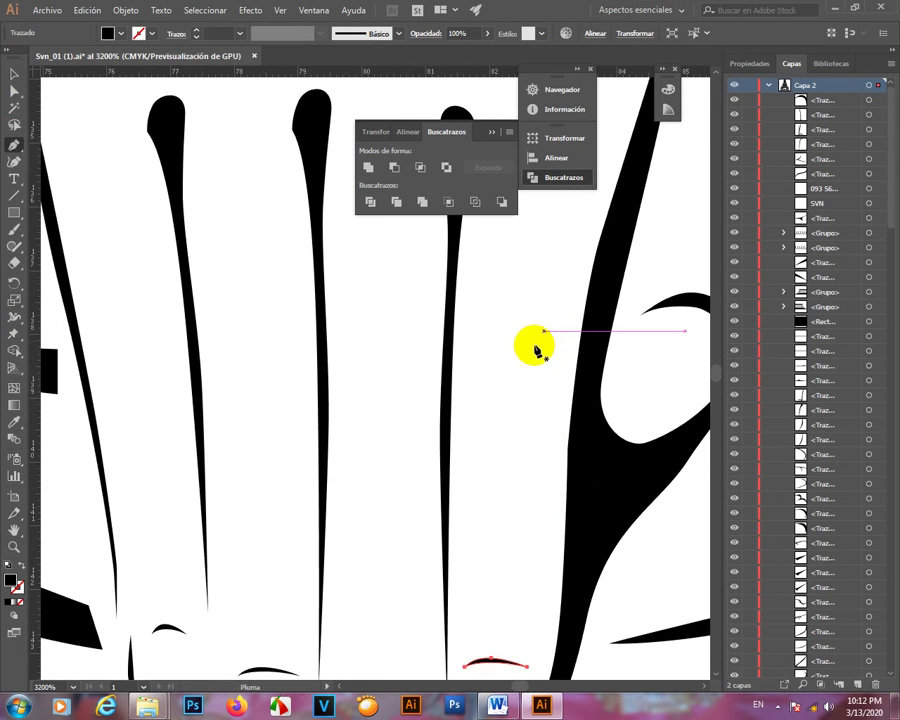
scroll(497, 455, down, 3)
scroll(505, 475, up, 4)
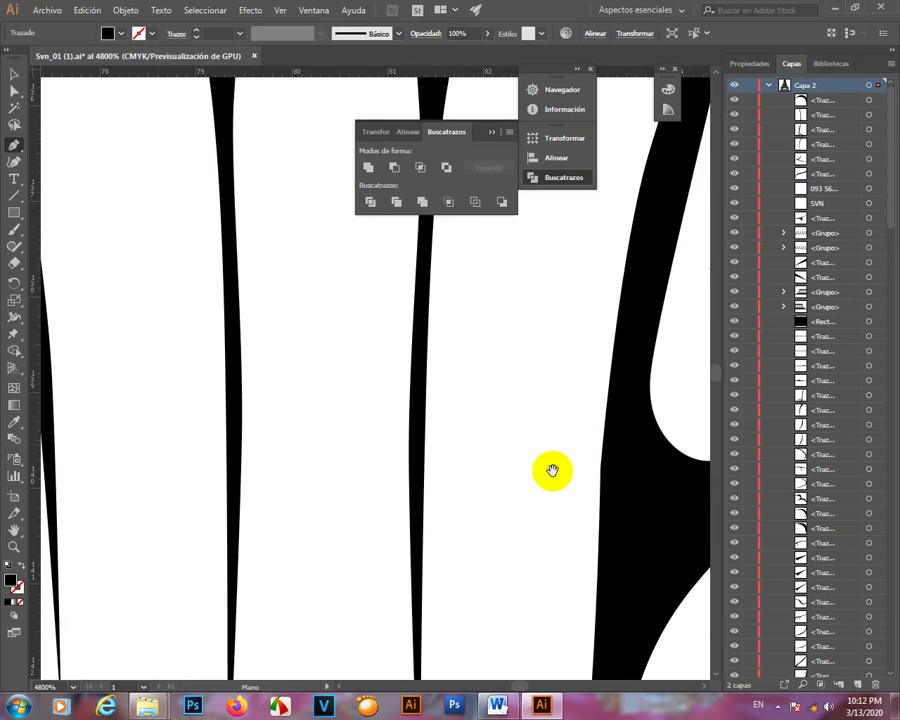
drag(550, 468, 410, 426)
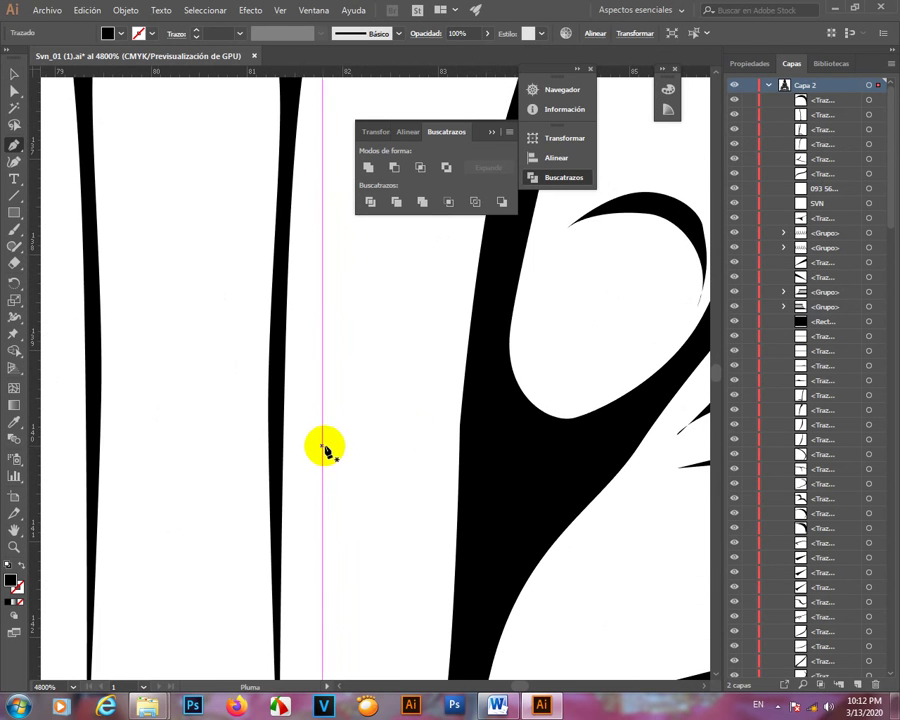
drag(336, 383, 397, 364)
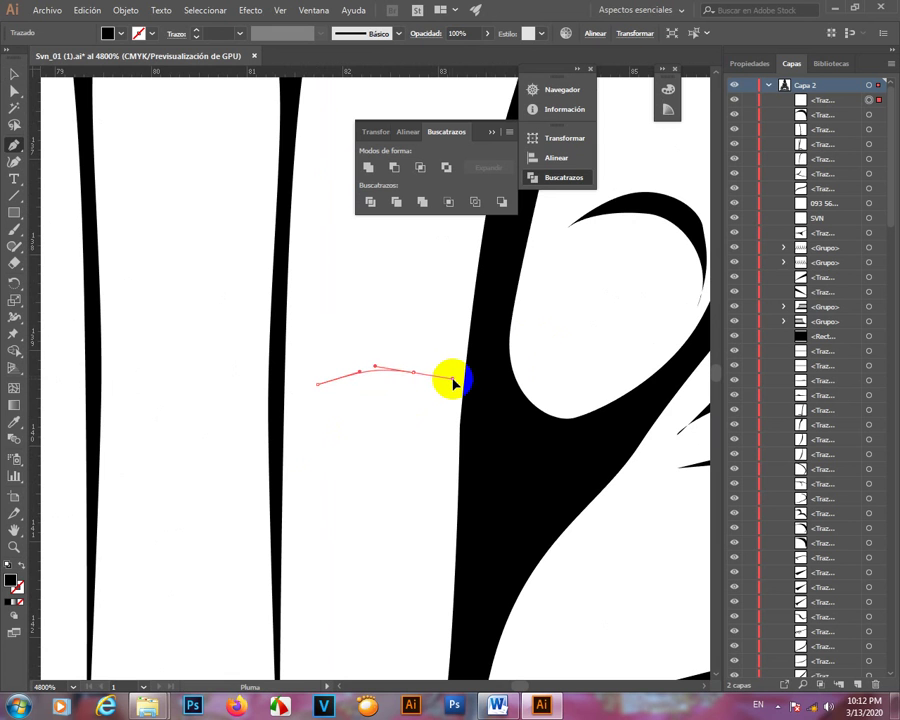
drag(455, 381, 450, 381)
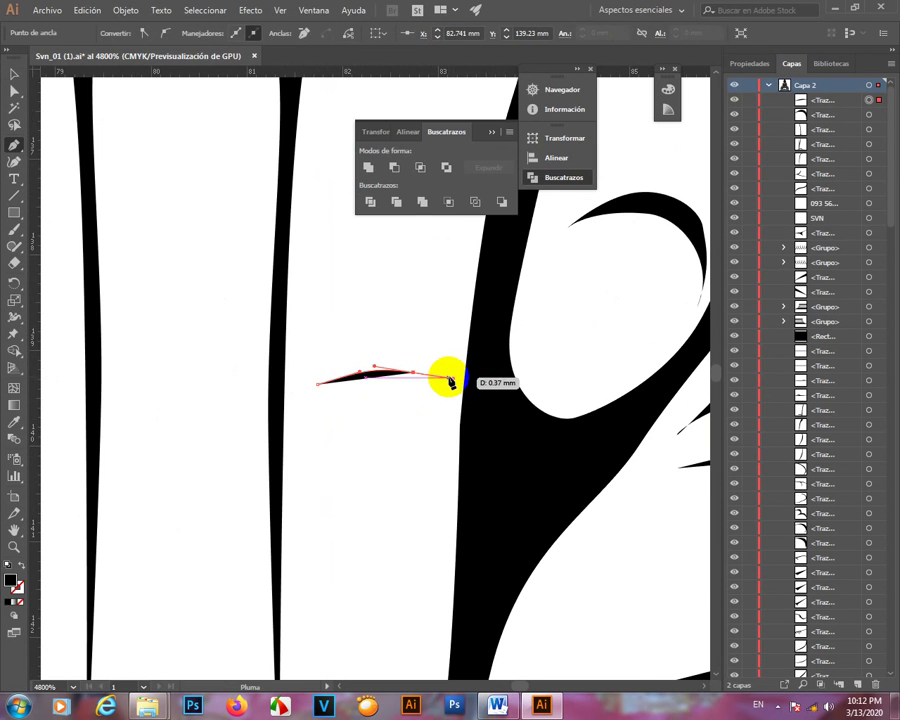
click(453, 379)
- Draw the crease's lower edge back with a slight arc to a pointed end and close the path at its start
scroll(422, 420, up, 3)
drag(411, 271, 489, 453)
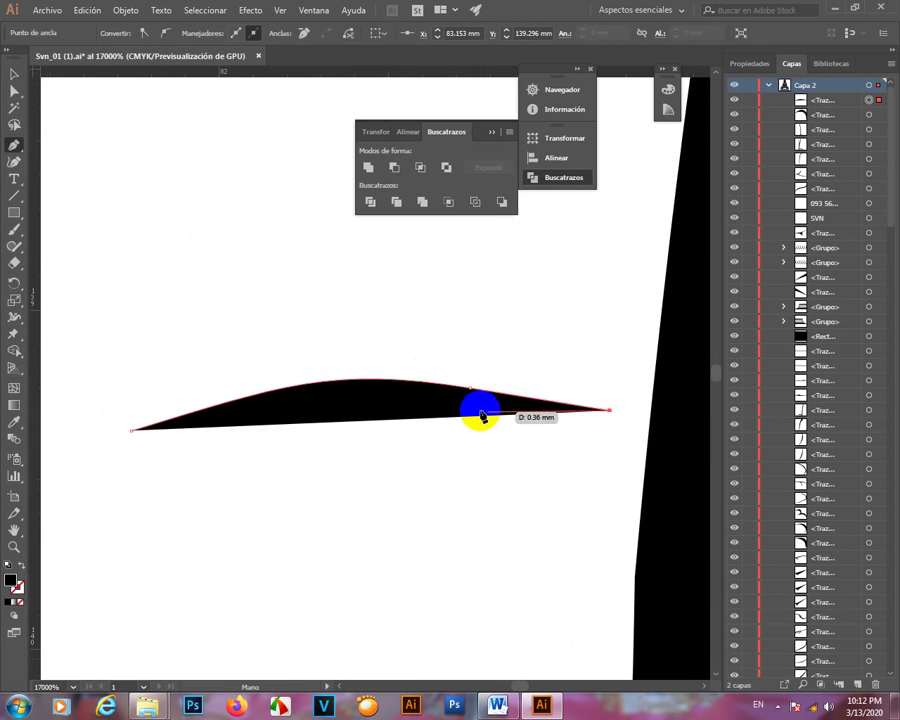
drag(392, 395, 312, 400)
drag(147, 436, 135, 438)
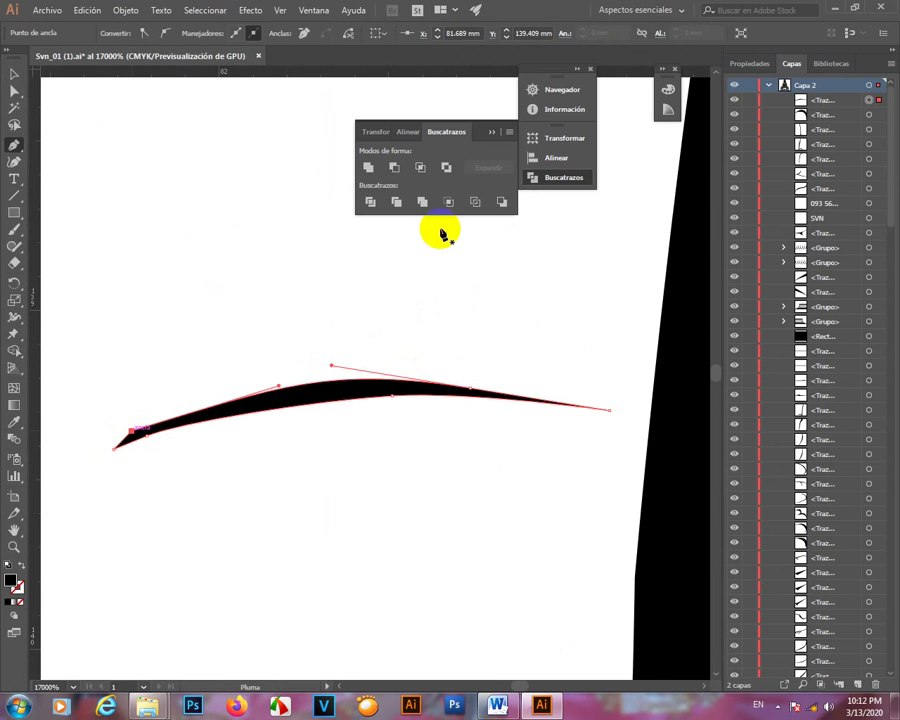
- Duplicate the knuckle crease into two stacked pairs and select both strokes of the lower pair
click(12, 75)
drag(350, 394, 390, 465)
shift+click(375, 316)
- Reflect the lower crease pair across the horizontal axis and rotate it slightly counterclockwise
right_click(384, 474)
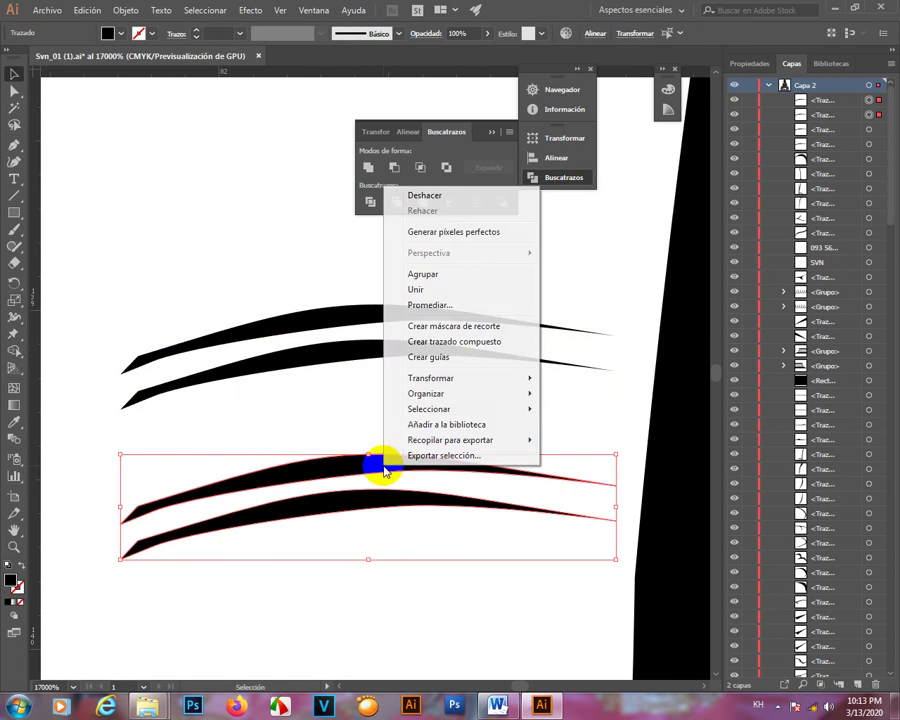
mouse_move(486, 378)
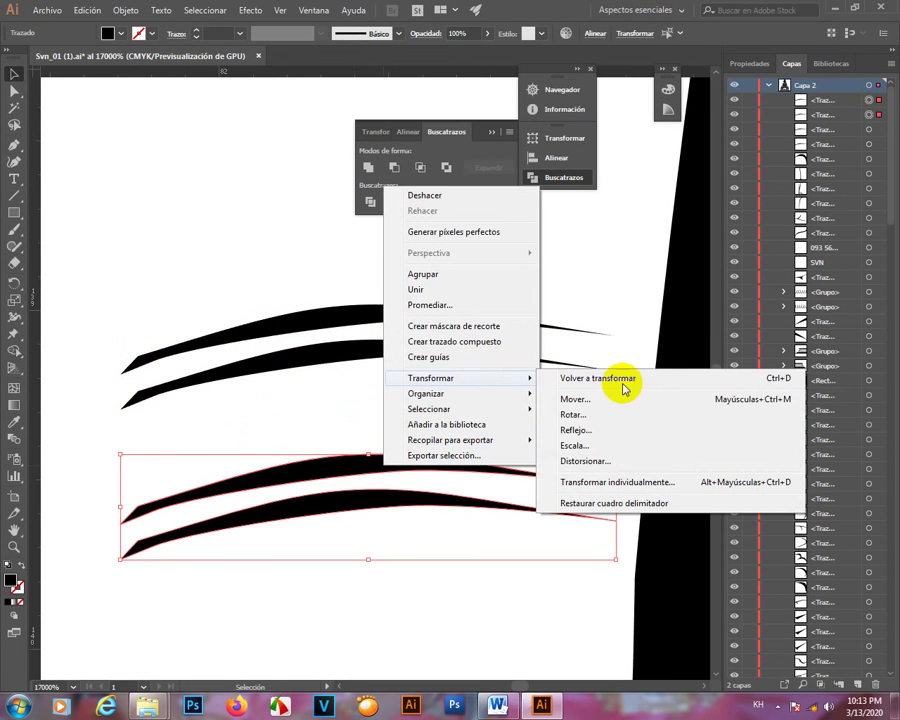
click(577, 431)
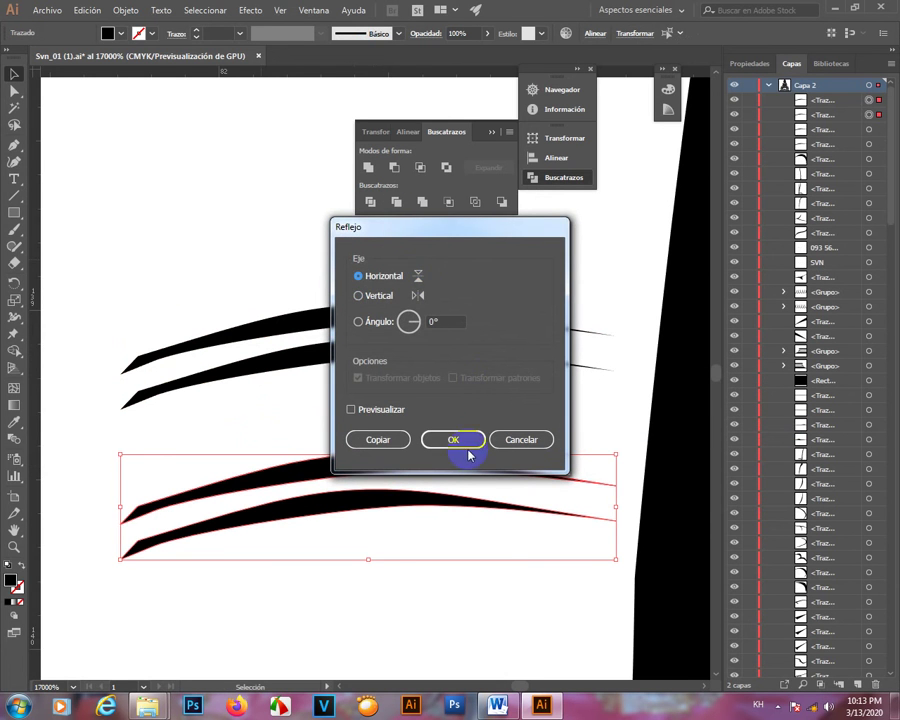
click(466, 448)
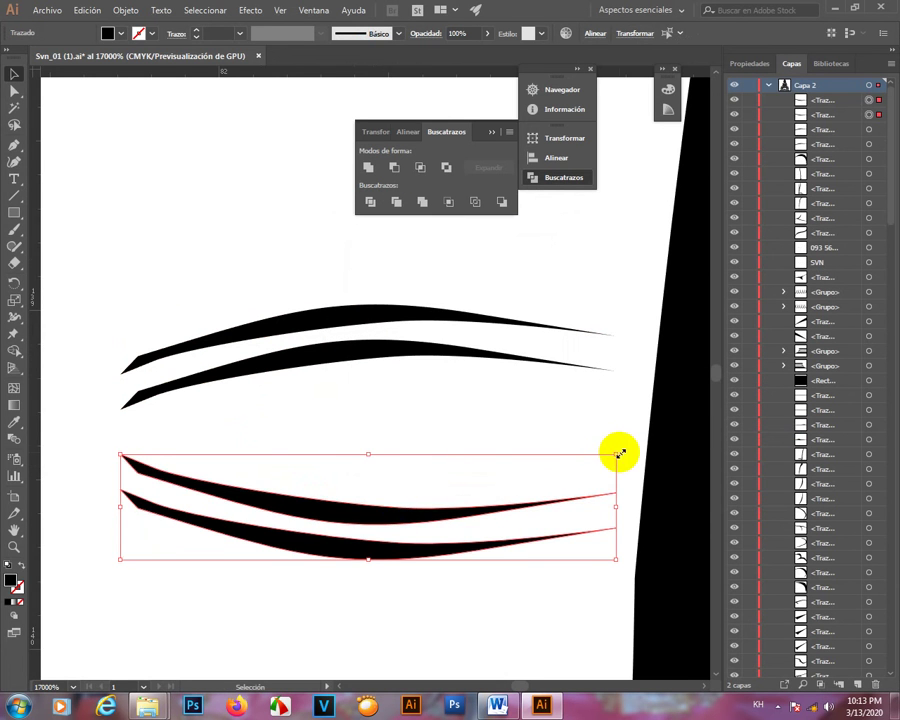
drag(621, 450, 608, 418)
- Add both upper crease strokes to the selection and narrow all four strokes slightly in width
shift+click(406, 350)
shift+click(374, 305)
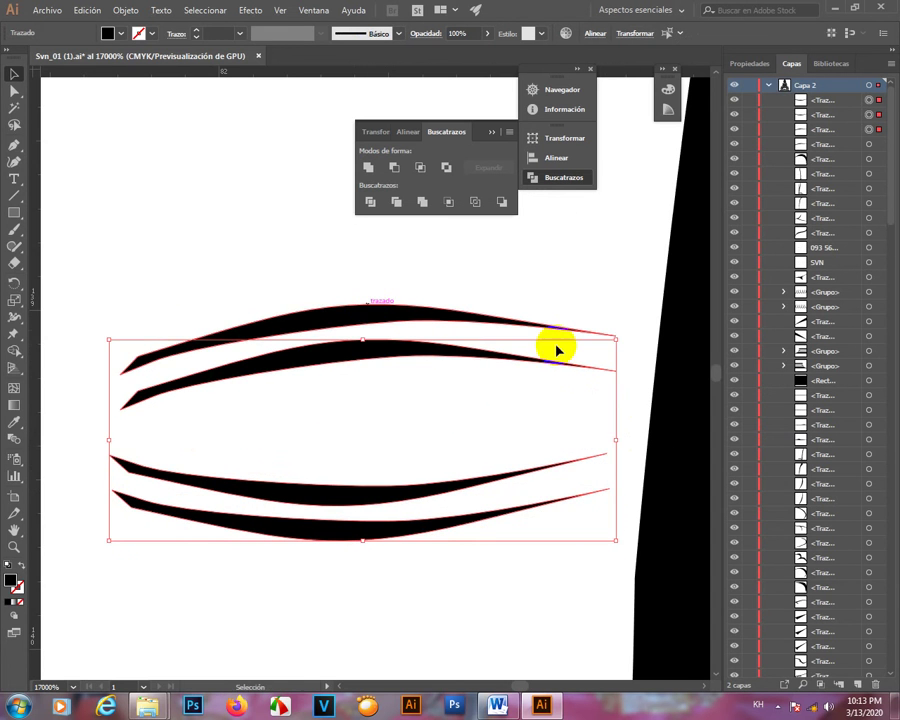
drag(617, 425, 556, 421)
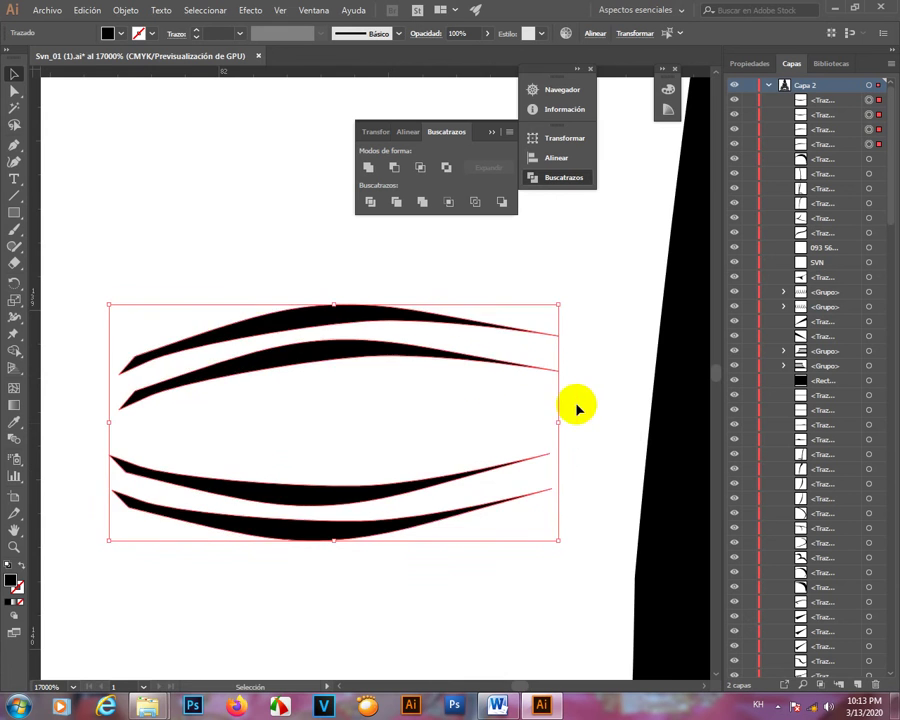
key(ctrl+minus)
click(355, 268)
scroll(394, 303, down, 5)
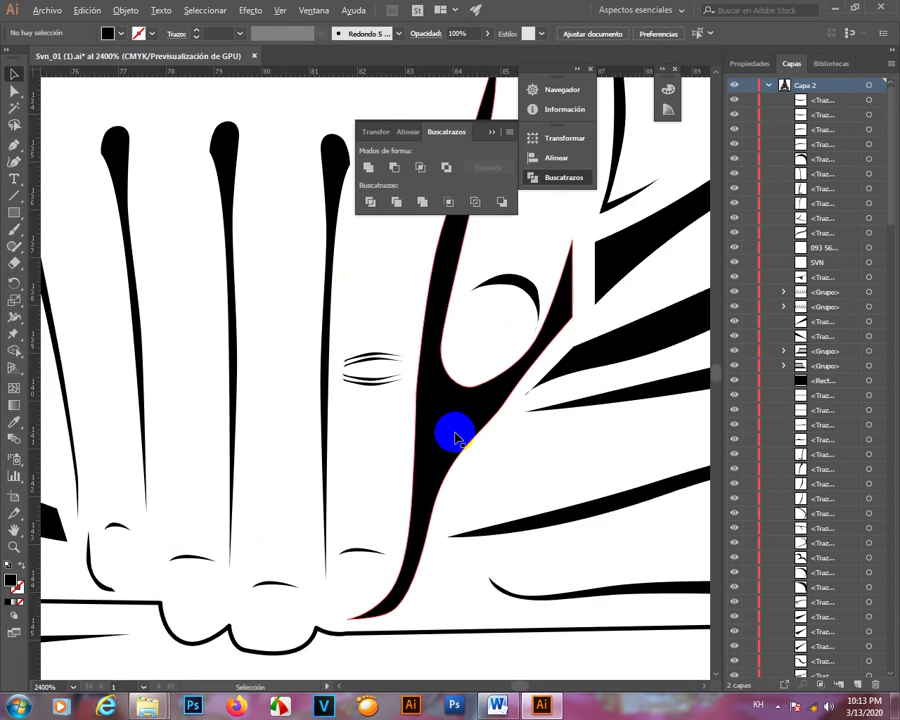
scroll(412, 436, up, 2)
scroll(460, 381, up, 4)
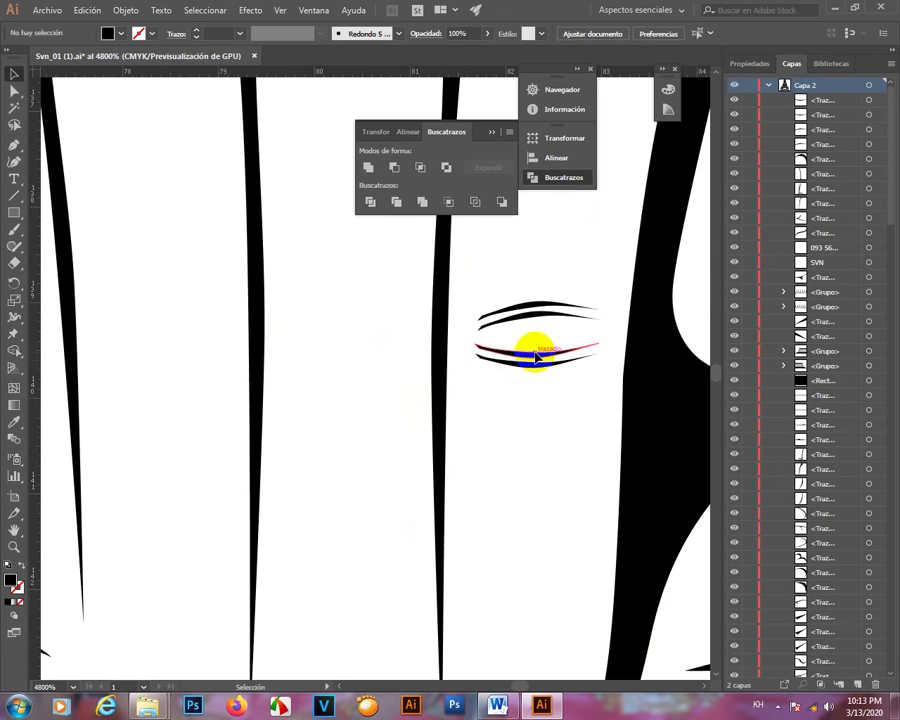
scroll(535, 320, up, 2)
- Draw the outer curve of a curled stroke between the upper and lower crease pairs with the Pen tool
drag(504, 289, 498, 474)
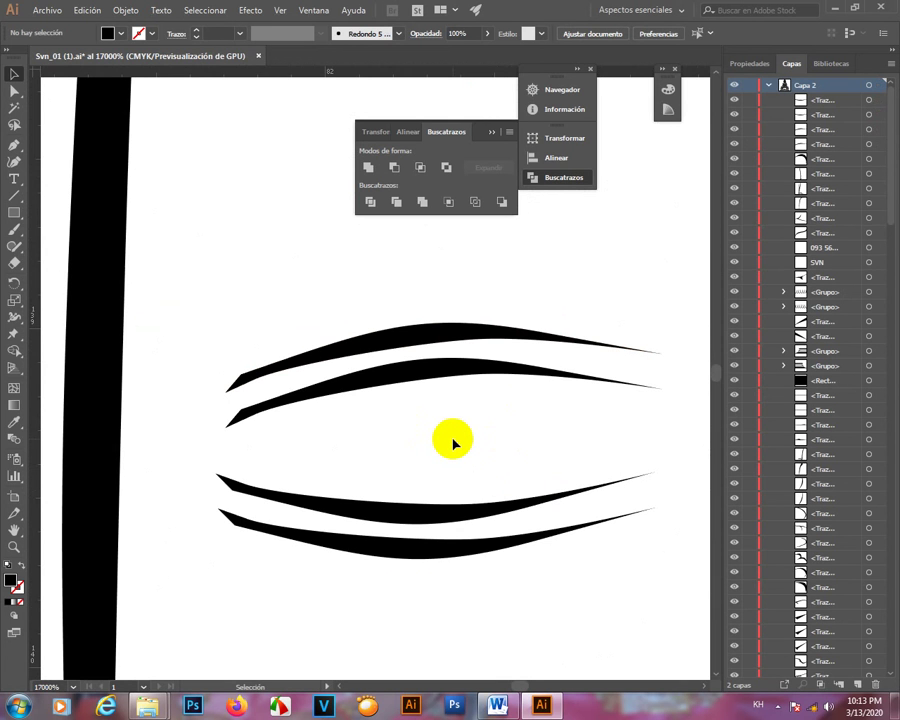
scroll(442, 456, up, 3)
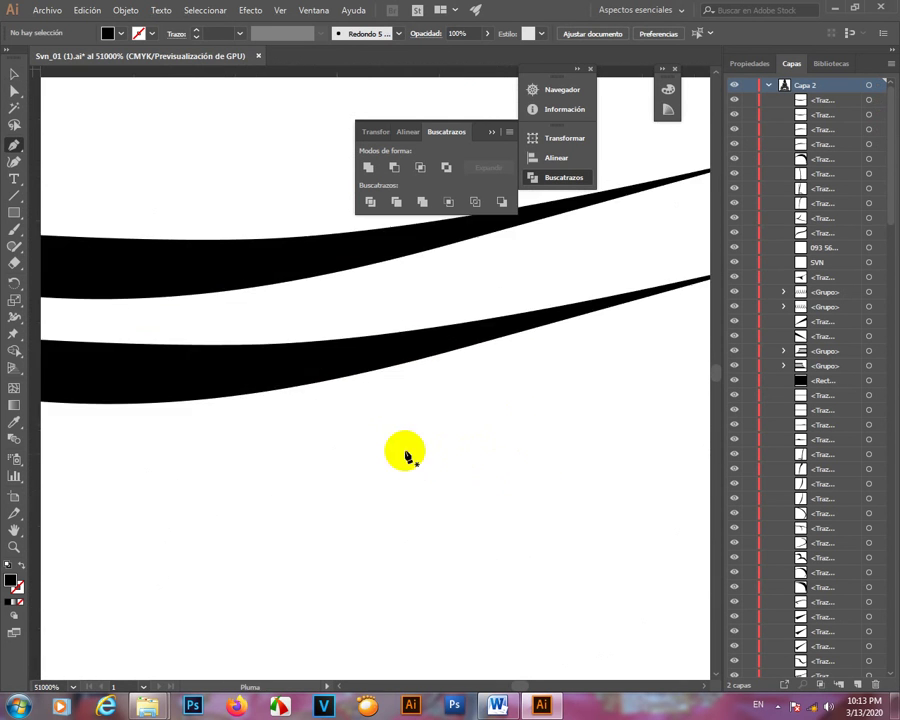
drag(345, 300, 592, 595)
drag(432, 437, 465, 598)
drag(380, 556, 314, 515)
scroll(358, 432, down, 2)
drag(390, 386, 466, 354)
scroll(450, 378, down, 2)
drag(501, 423, 513, 459)
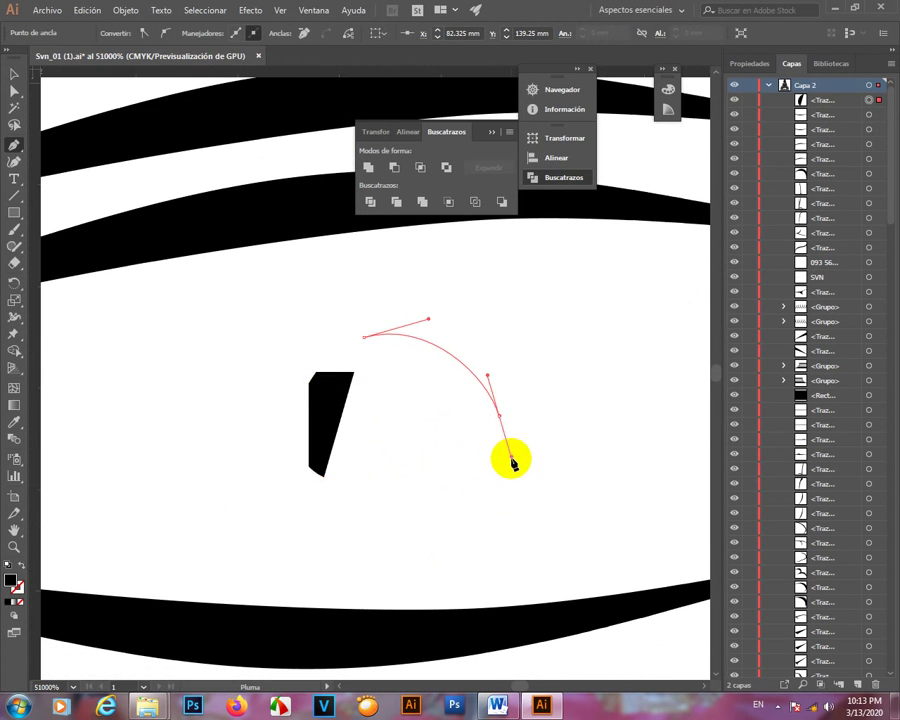
drag(411, 533, 235, 472)
- Draw the curled stroke's inner edge back into a spiral and close the path at its start
scroll(388, 540, left, 4)
drag(229, 396, 420, 543)
drag(563, 480, 598, 430)
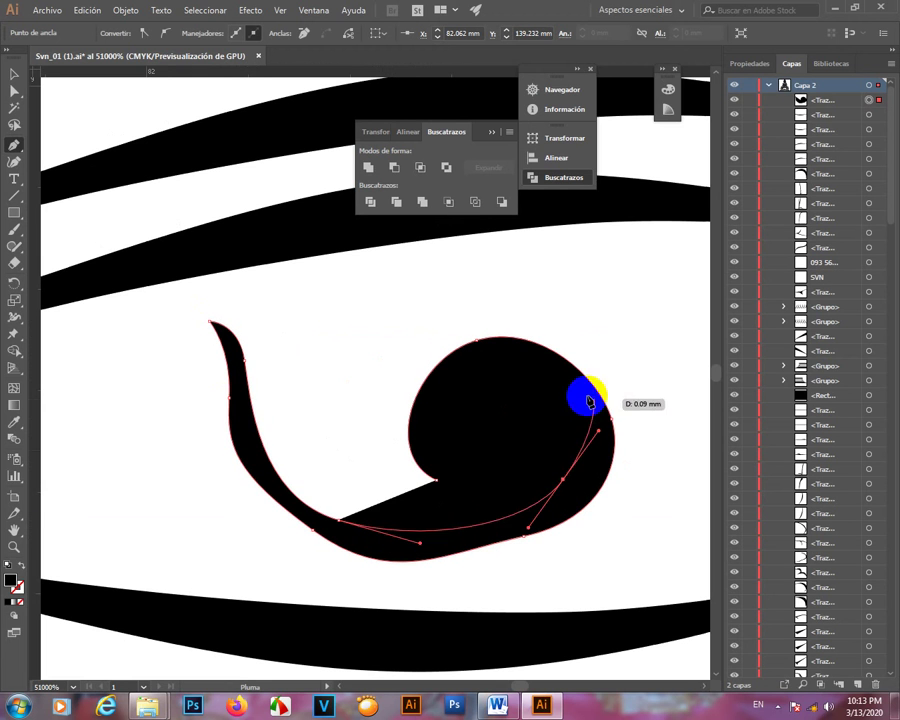
drag(527, 383, 518, 482)
drag(430, 498, 441, 484)
click(438, 481)
- Check the spiral stroke against the whole hand and delete it from between the crease pairs
scroll(494, 394, down, 3)
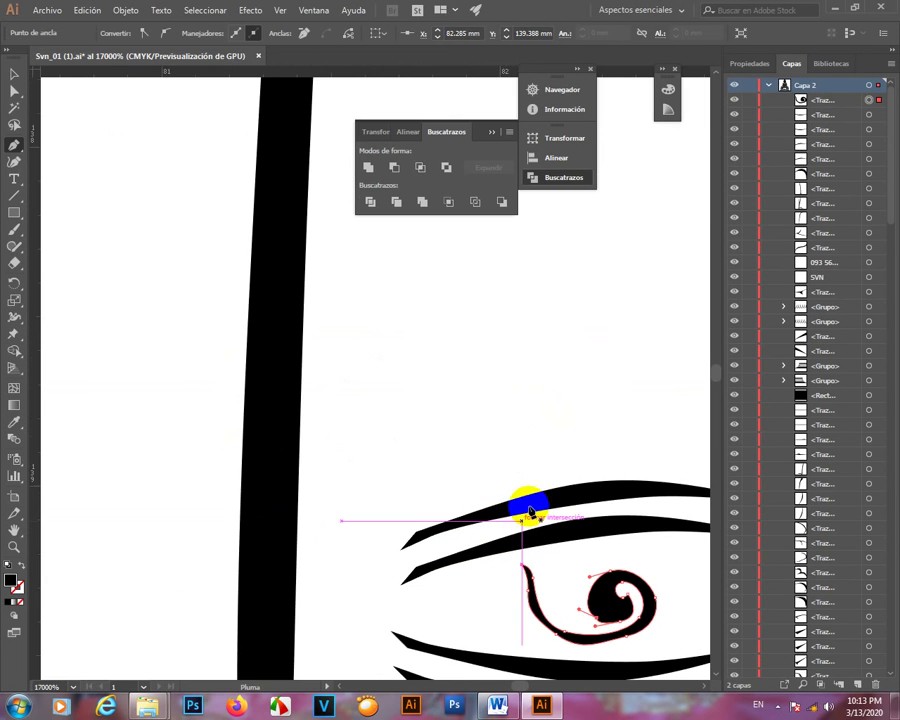
click(372, 337)
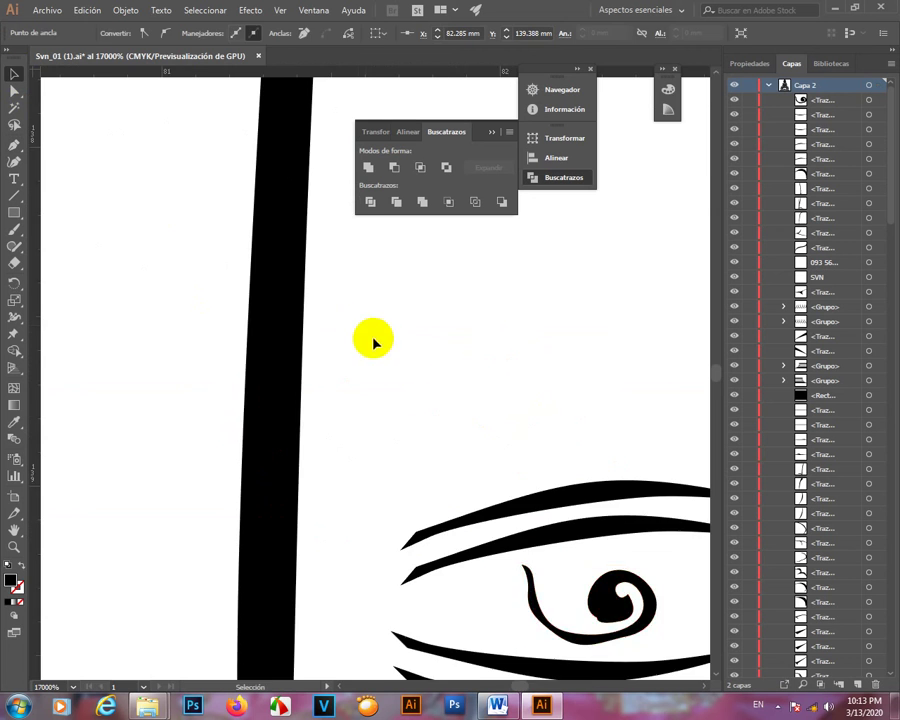
key(ctrl+minus)
key(ctrl+minus)
scroll(506, 468, down, 1)
scroll(506, 562, down, 2)
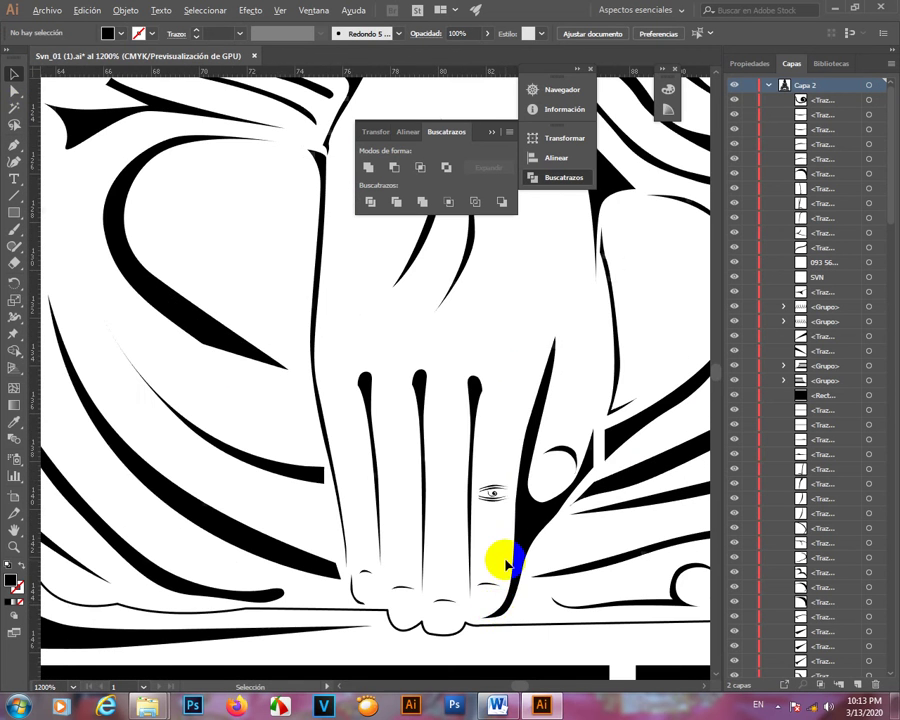
scroll(510, 503, up, 2)
scroll(511, 505, up, 2)
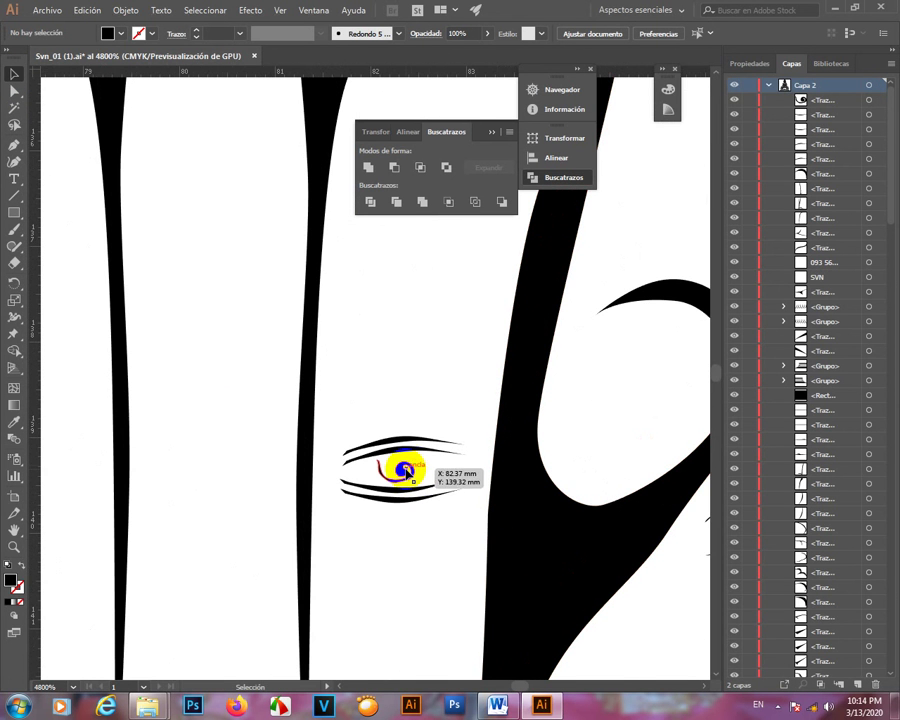
click(403, 590)
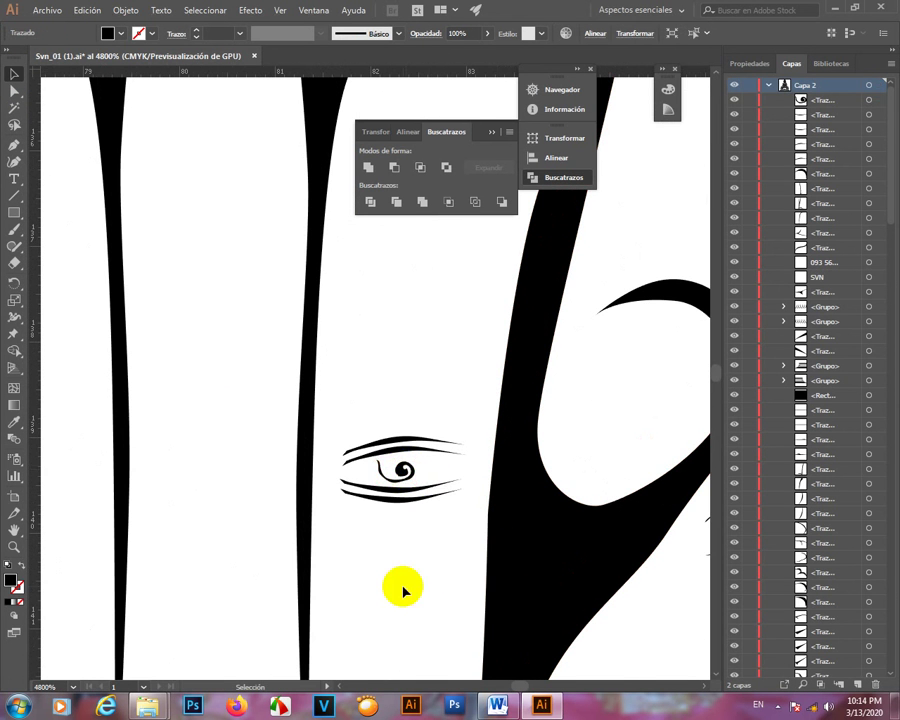
click(543, 465)
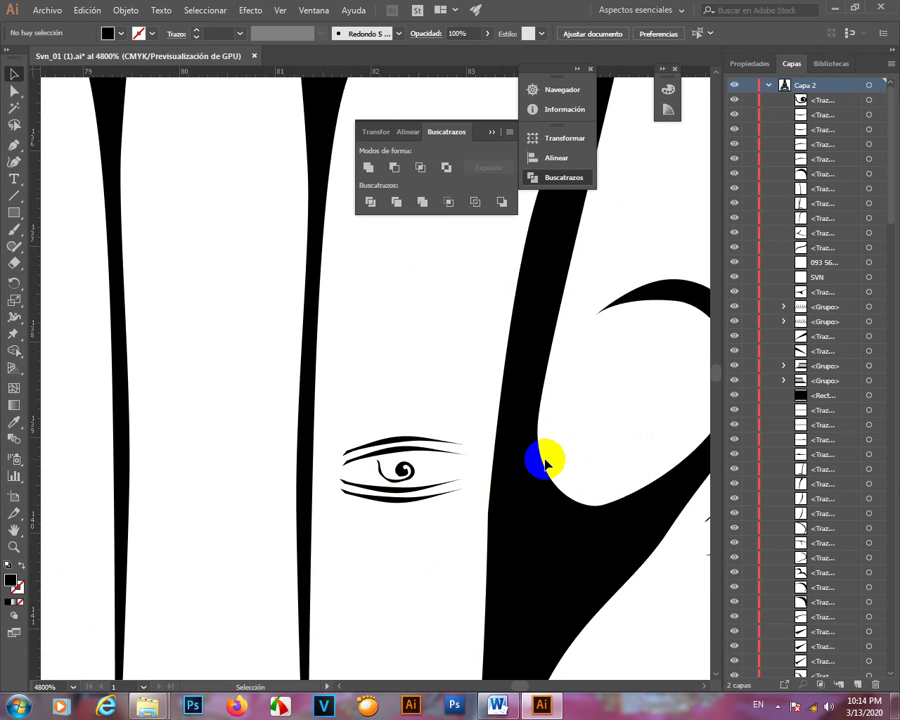
scroll(493, 485, down, 3)
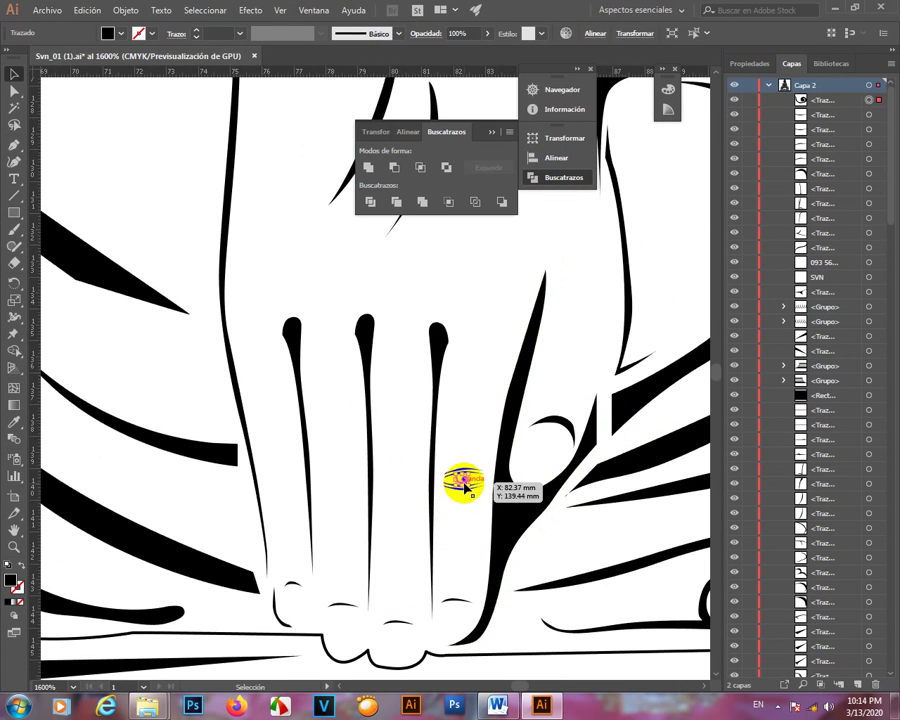
key(Delete)
- Draw a thin, closed, curved stroke about 0.7 mm long rising diagonally between the crease pairs with the Pen tool
scroll(461, 536, up, 5)
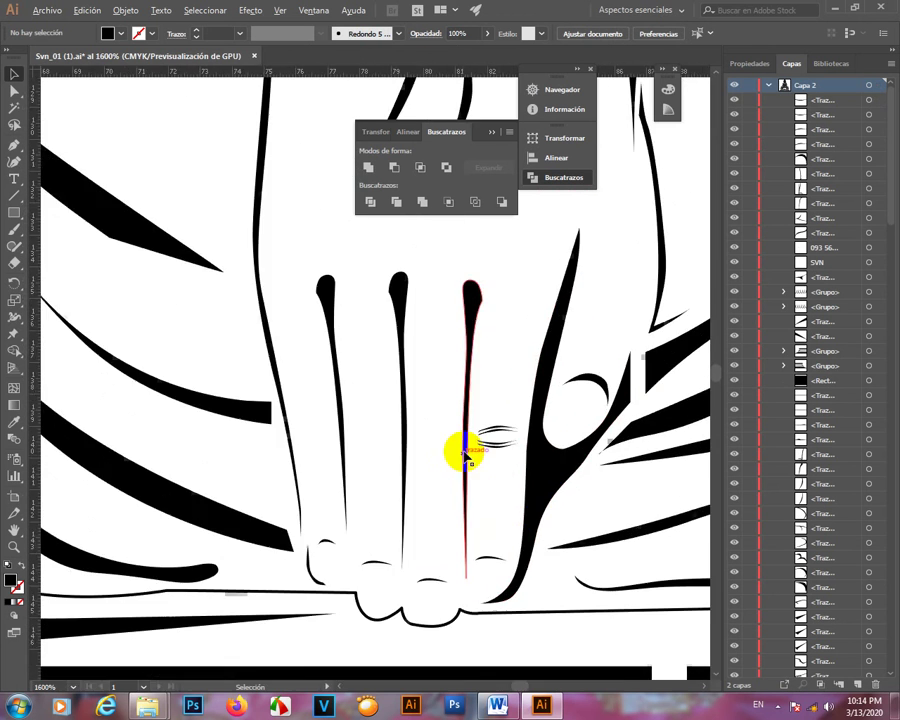
drag(603, 422, 530, 440)
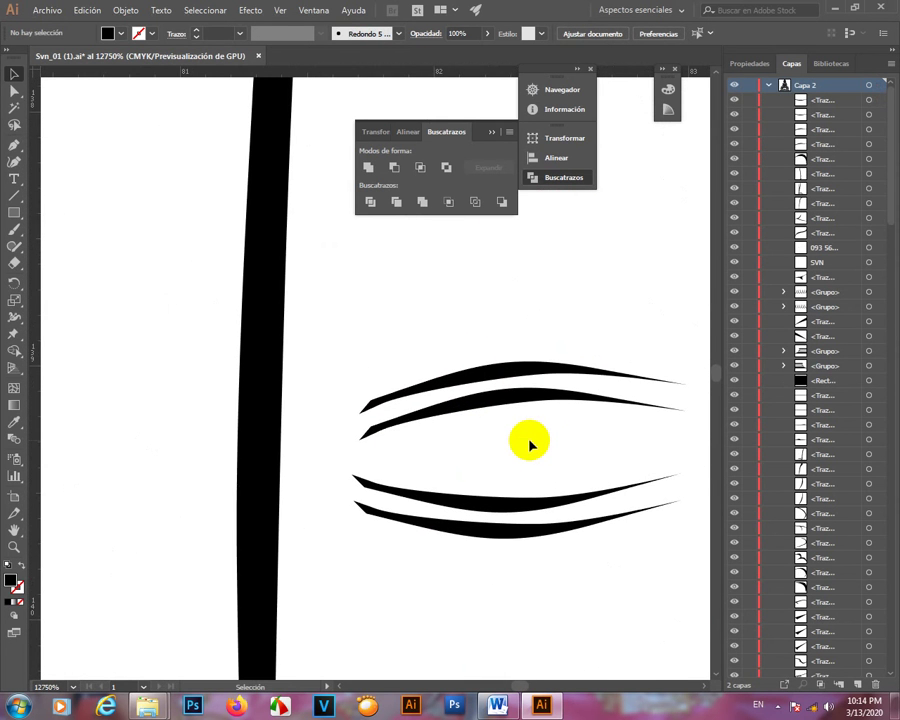
scroll(511, 462, up, 2)
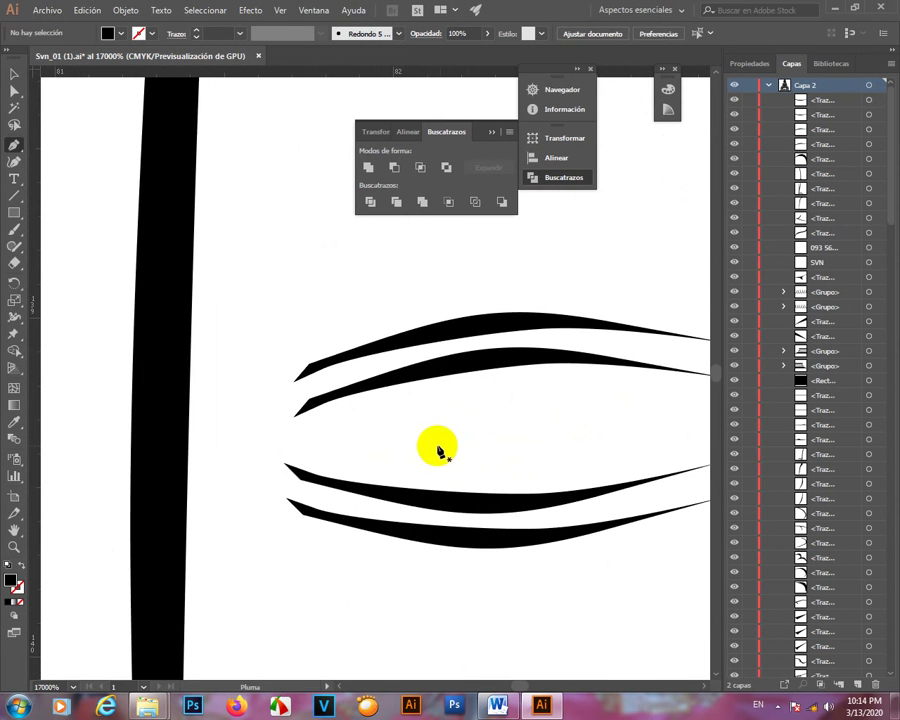
drag(436, 441, 488, 434)
drag(565, 426, 610, 408)
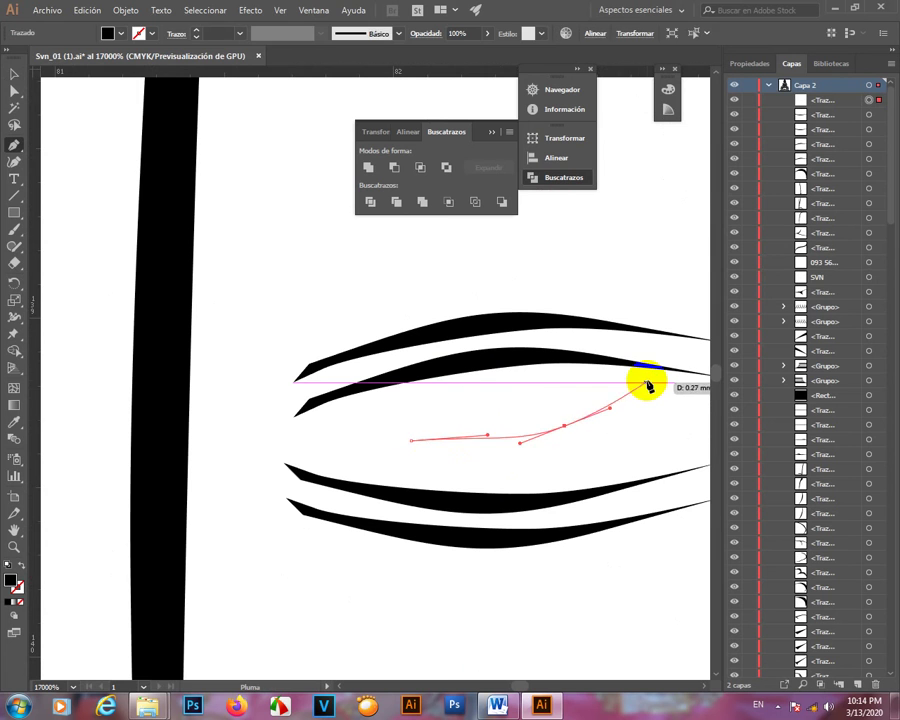
click(647, 382)
drag(509, 429, 445, 436)
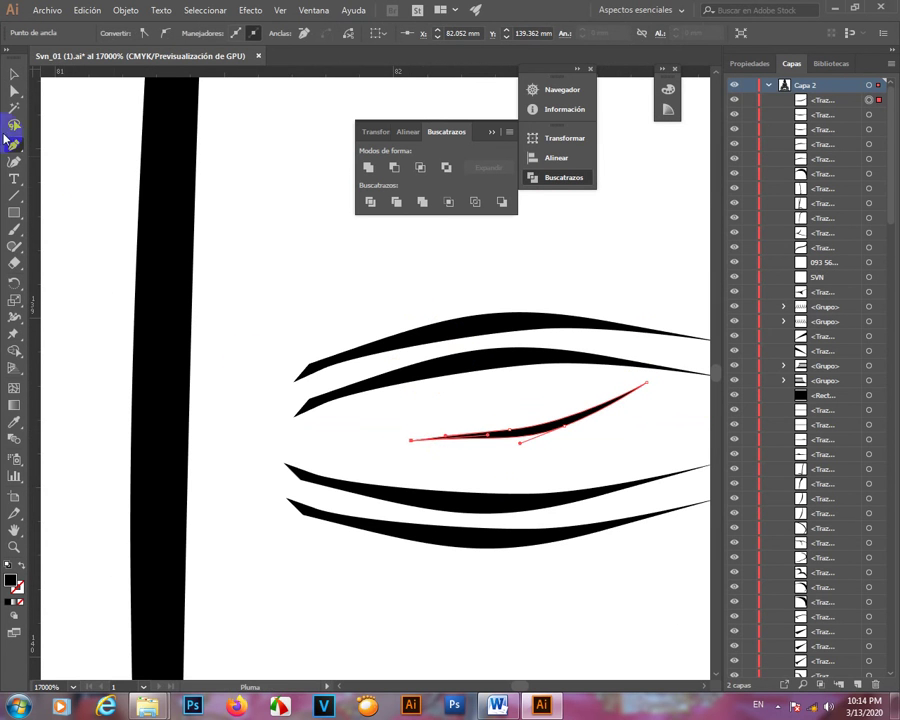
click(14, 77)
click(449, 459)
- Select all five knuckle crease strokes on the finger beside the thumb and group them
scroll(459, 525, down, 6)
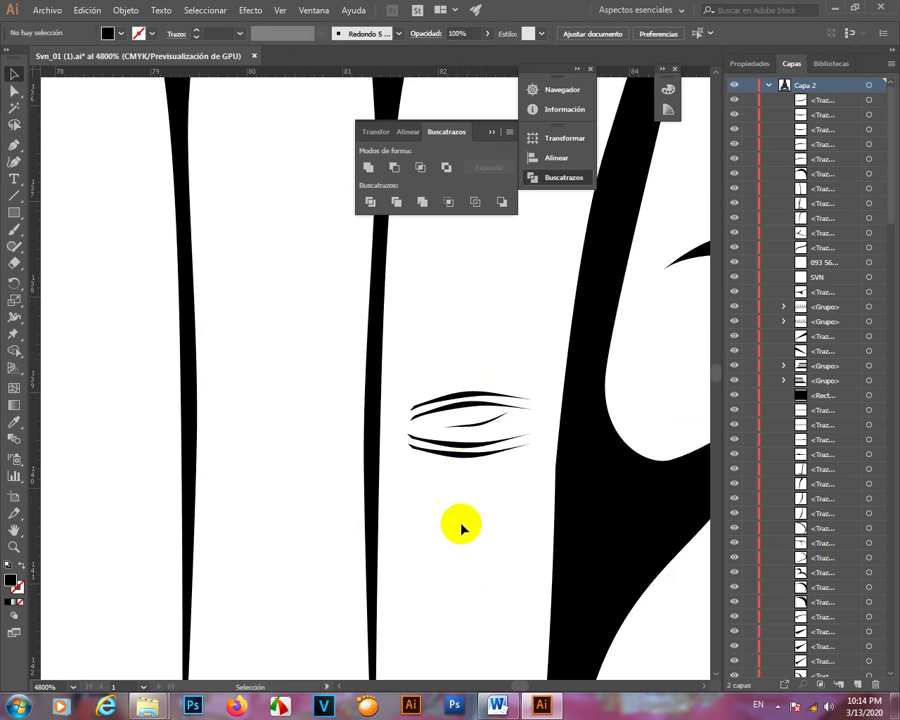
scroll(460, 455, up, 4)
scroll(455, 558, up, 3)
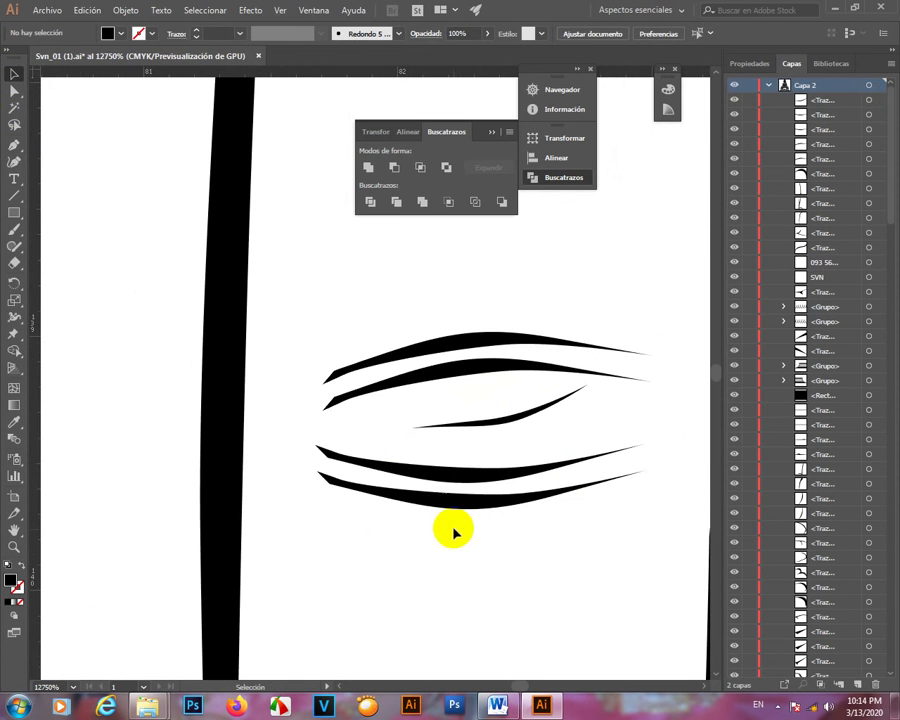
click(458, 486)
shift+click(462, 466)
shift+click(492, 426)
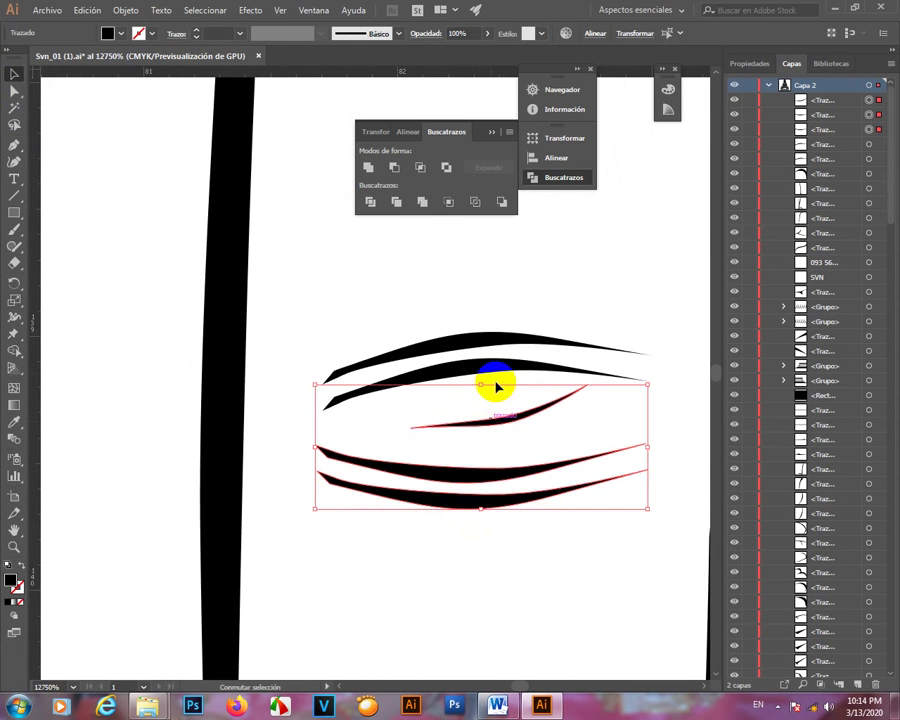
shift+click(492, 342)
key(a)
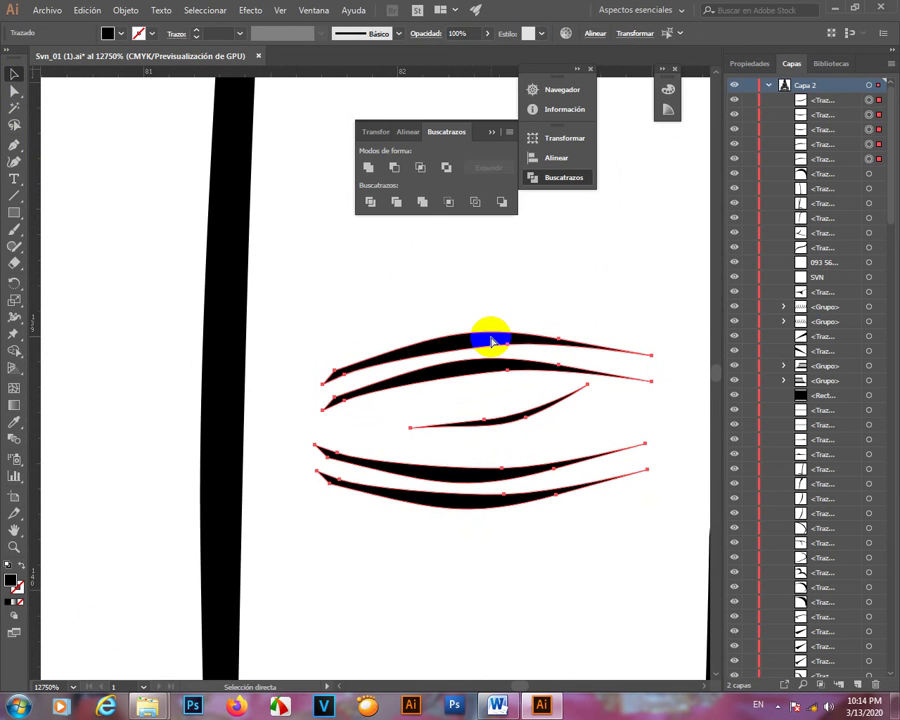
key(v)
key(ctrl+g)
- Duplicate the knuckle crease group onto the neighbouring finger at about the same height
scroll(566, 424, down, 4)
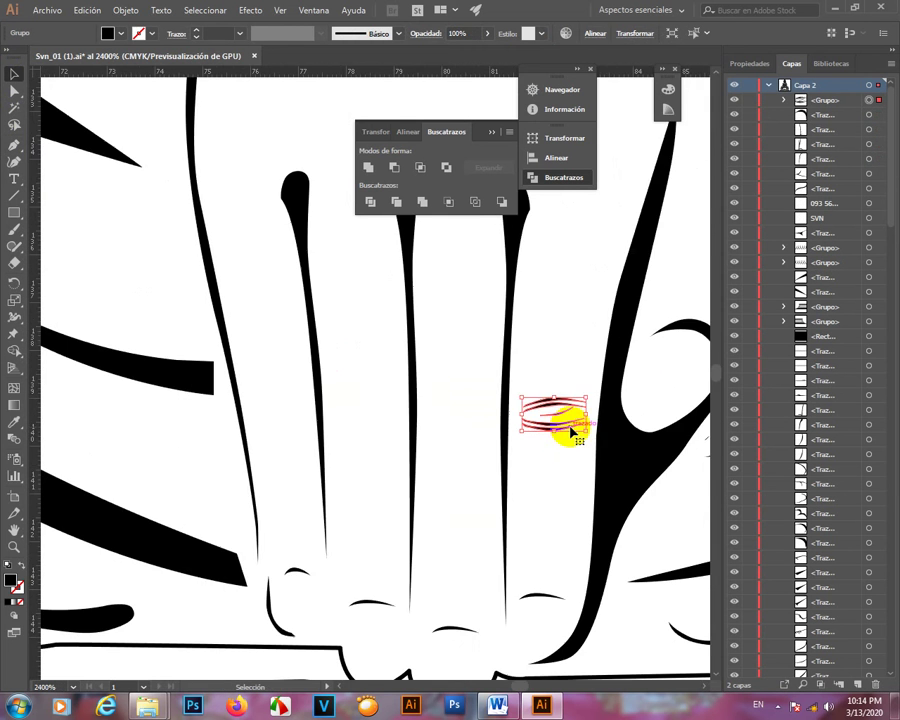
scroll(519, 398, up, 1)
scroll(519, 398, up, 1)
mouse_move(566, 396)
mouse_down()
mouse_move(315, 443)
mouse_move(337, 428)
mouse_move(298, 424)
mouse_up()
scroll(416, 430, down, 3)
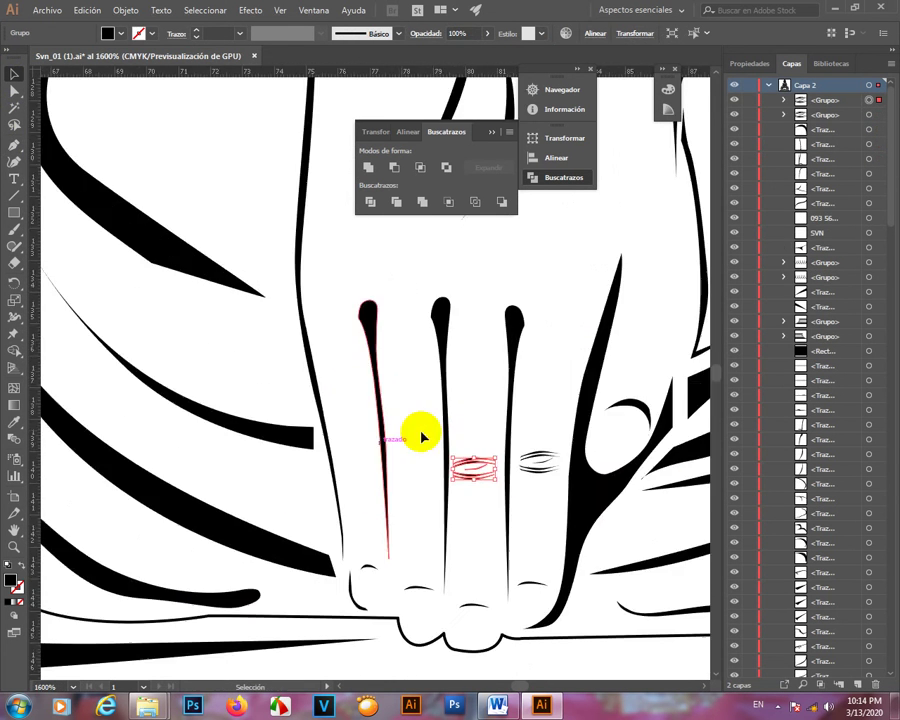
- Adjust the copied crease group and duplicate it onto the two remaining fingers, making the outermost copy smaller
scroll(416, 430, up, 3)
scroll(320, 470, right, 5)
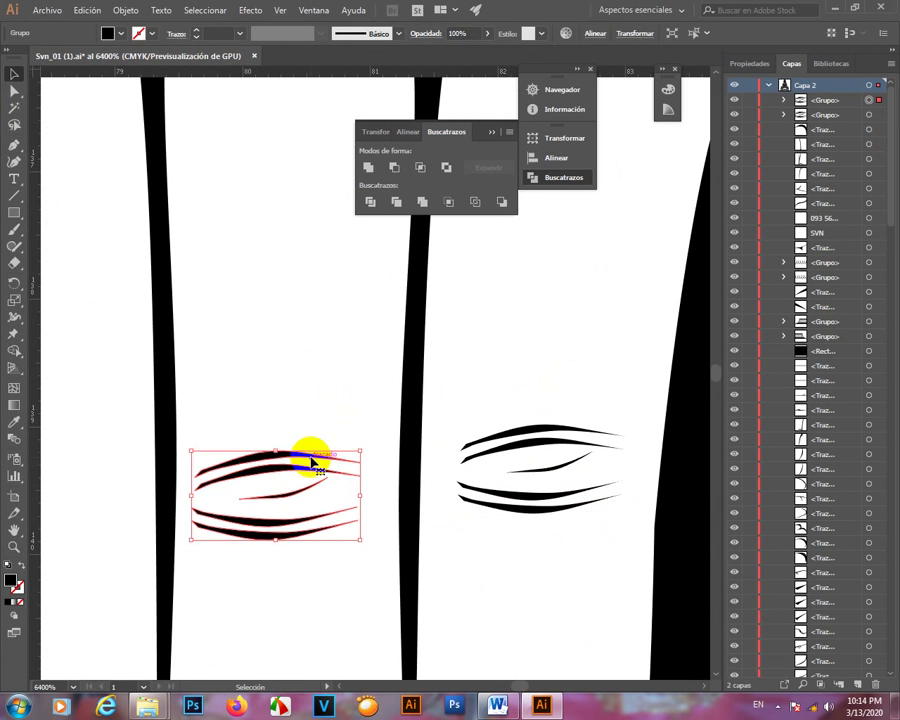
mouse_move(311, 460)
mouse_down()
mouse_move(320, 439)
mouse_move(320, 448)
mouse_move(488, 470)
mouse_move(229, 516)
mouse_move(462, 525)
mouse_move(251, 476)
mouse_move(270, 480)
mouse_up()
click(329, 396)
key(space)
click(355, 475)
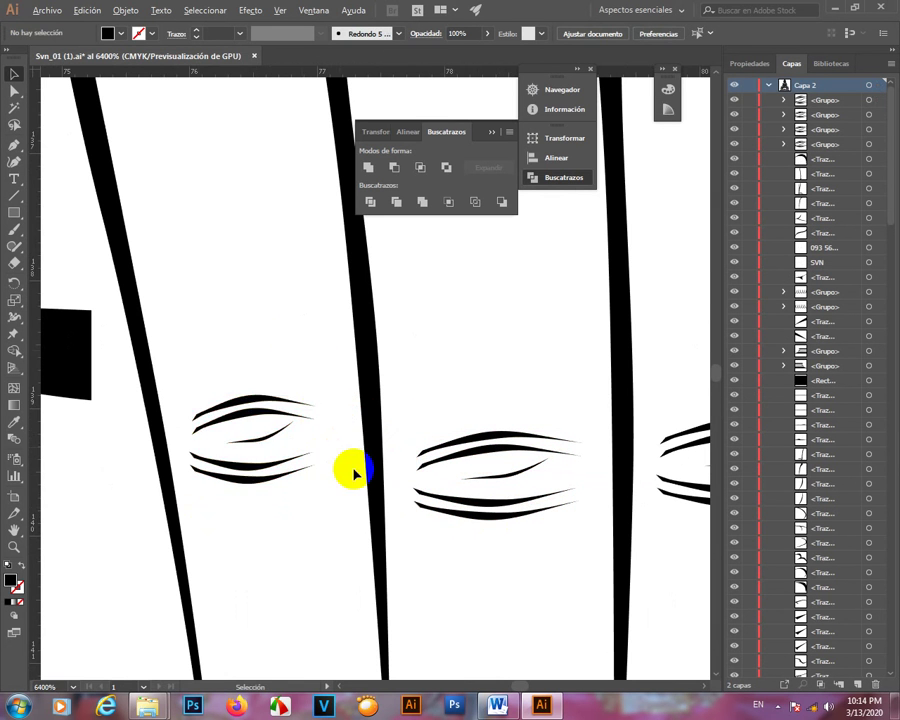
- Select the crease groups on all four fingers and duplicate them as a row at the base of the fingers
scroll(355, 475, down, 3)
drag(338, 484, 340, 484)
scroll(388, 519, down, 5)
scroll(396, 422, up, 4)
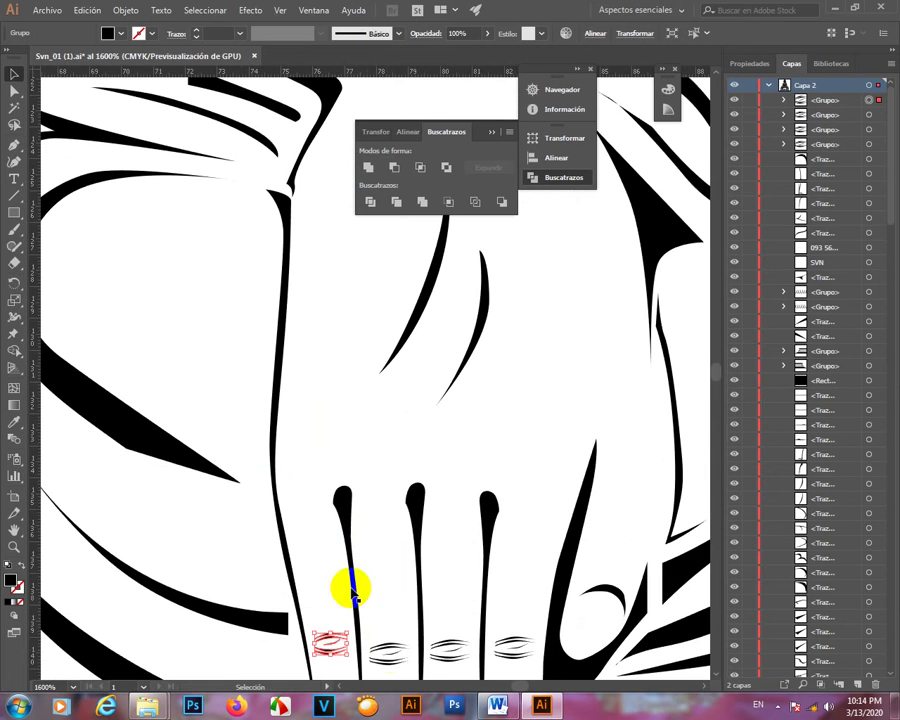
shift+click(415, 648)
shift+click(448, 646)
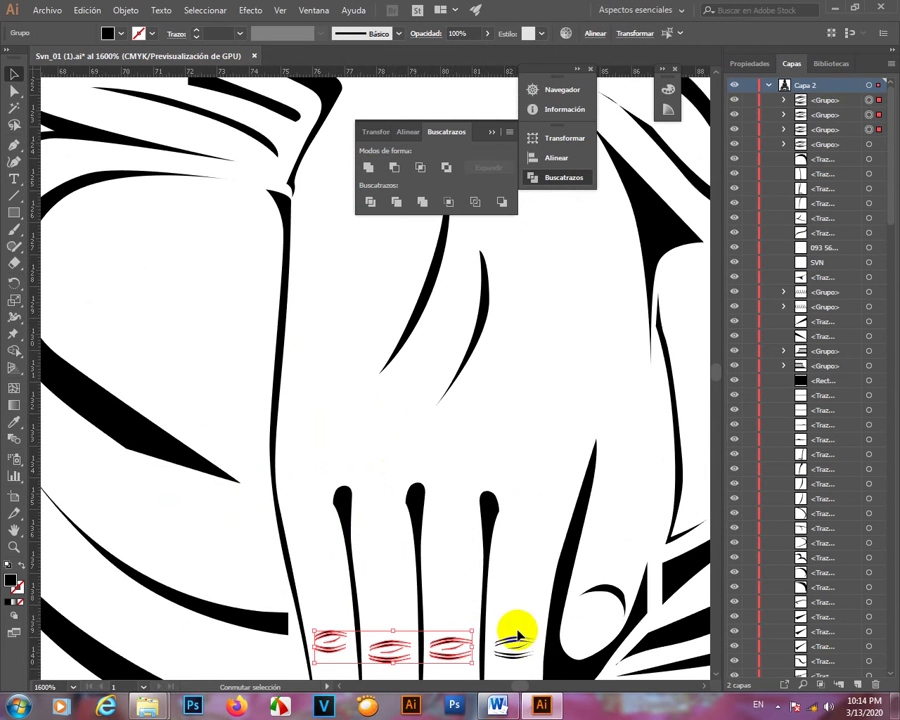
mouse_move(519, 643)
mouse_down()
mouse_move(524, 464)
mouse_move(482, 462)
mouse_move(498, 471)
mouse_up()
click(373, 398)
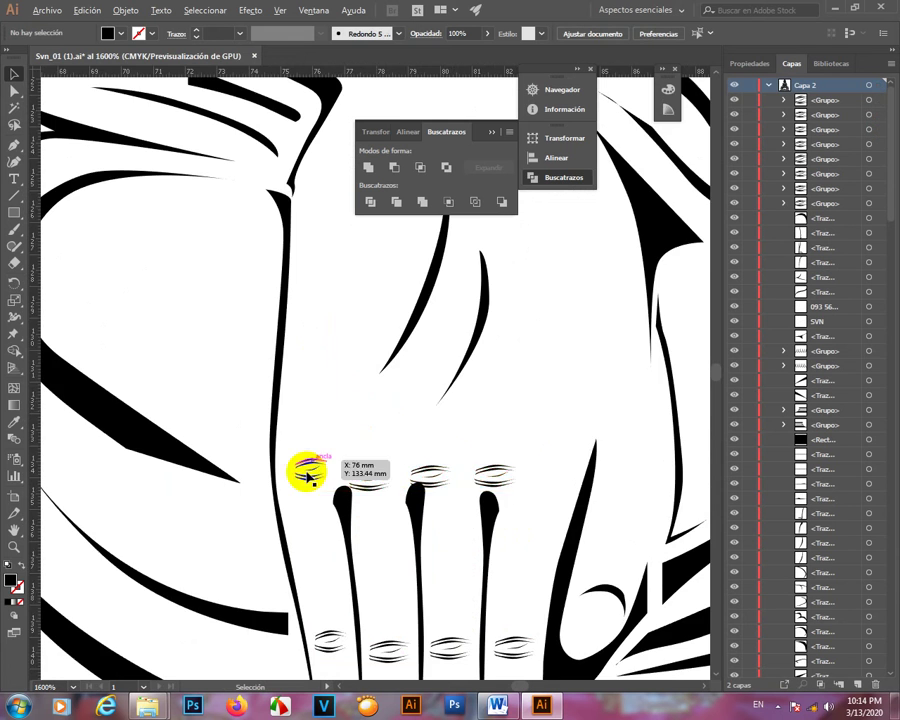
- Reposition the knuckle crease groups at the base of the fingers so that each sits in line with its own finger
scroll(309, 476, up, 3)
mouse_move(325, 467)
mouse_down()
mouse_move(304, 498)
mouse_move(287, 488)
mouse_move(298, 518)
mouse_up()
drag(500, 540, 313, 502)
mouse_move(324, 452)
mouse_down()
mouse_move(357, 457)
mouse_move(351, 462)
mouse_up()
mouse_move(484, 459)
mouse_down()
mouse_move(209, 479)
mouse_move(322, 474)
mouse_up()
mouse_move(441, 476)
mouse_down()
mouse_move(336, 476)
mouse_move(432, 488)
mouse_move(432, 496)
mouse_move(444, 480)
mouse_up()
scroll(458, 497, down, 3)
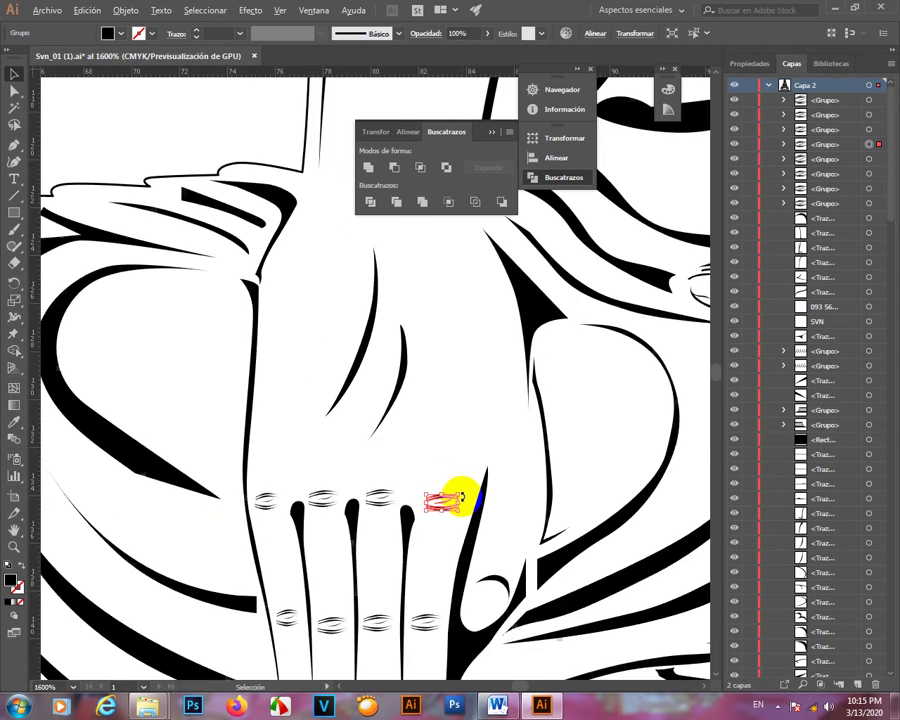
scroll(458, 497, down, 3)
click(237, 313)
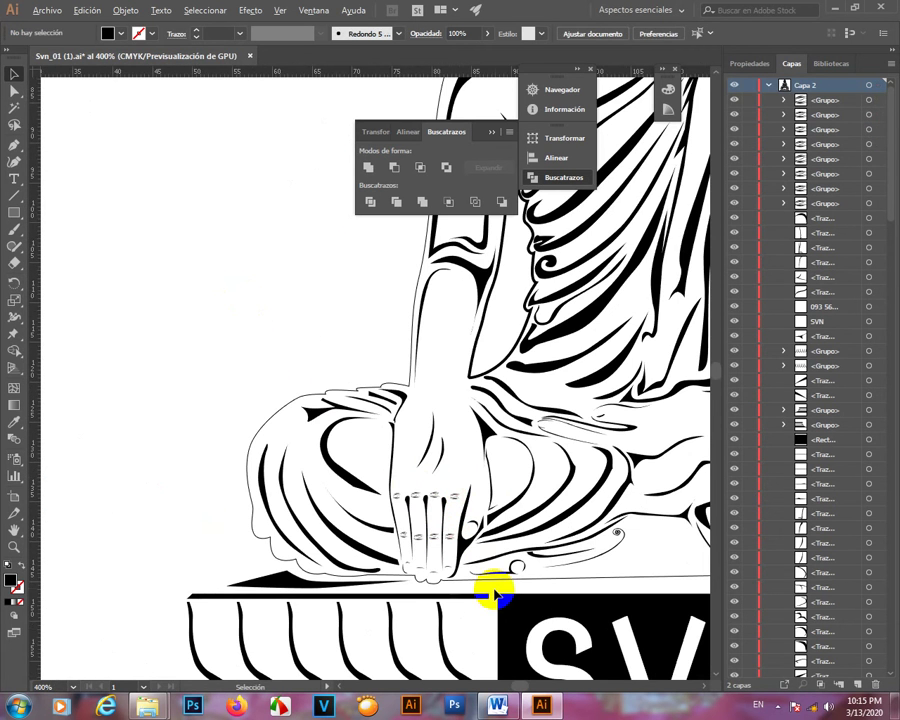
- Examine the detailed hand close up and check how it reads within the whole Buddha figure and pedestal
scroll(495, 595, up, 2)
scroll(383, 560, down, 3)
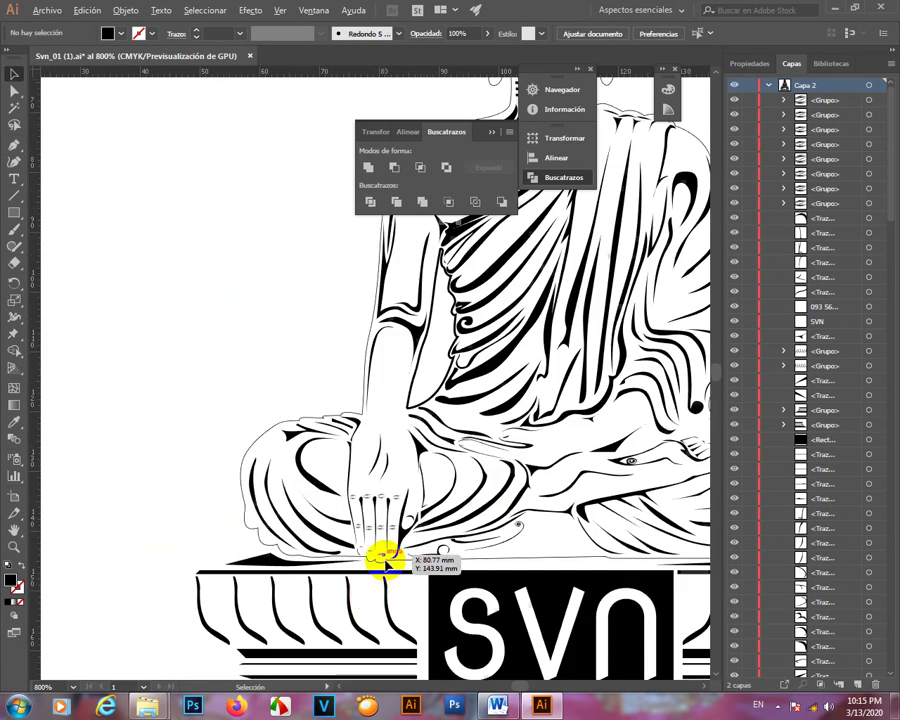
scroll(430, 515, up, 2)
scroll(435, 525, down, 3)
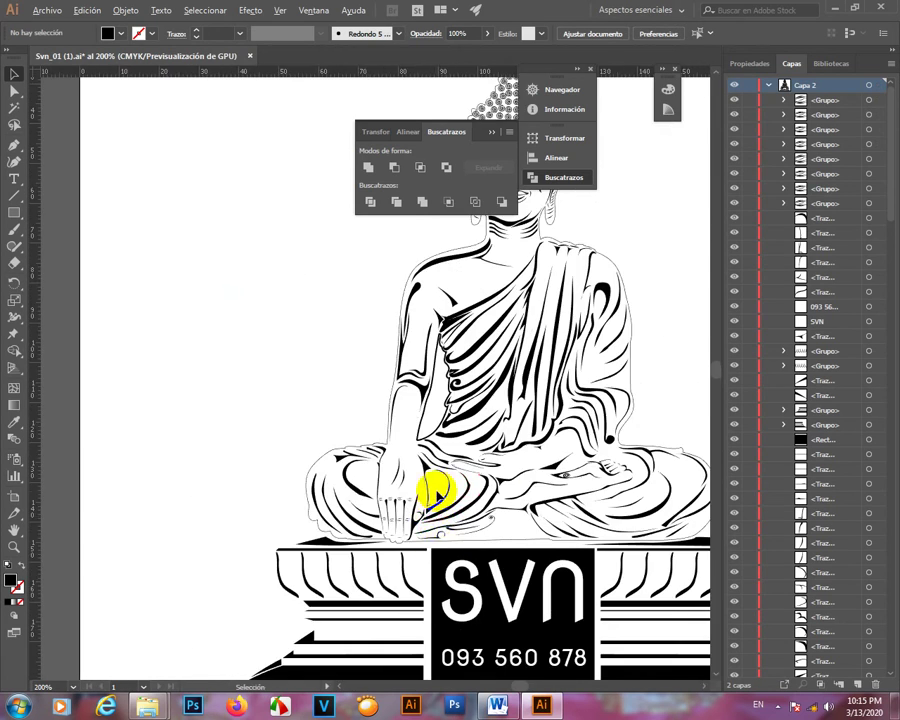
scroll(435, 484, up, 3)
scroll(432, 482, down, 2)
scroll(390, 472, up, 2)
scroll(378, 468, down, 6)
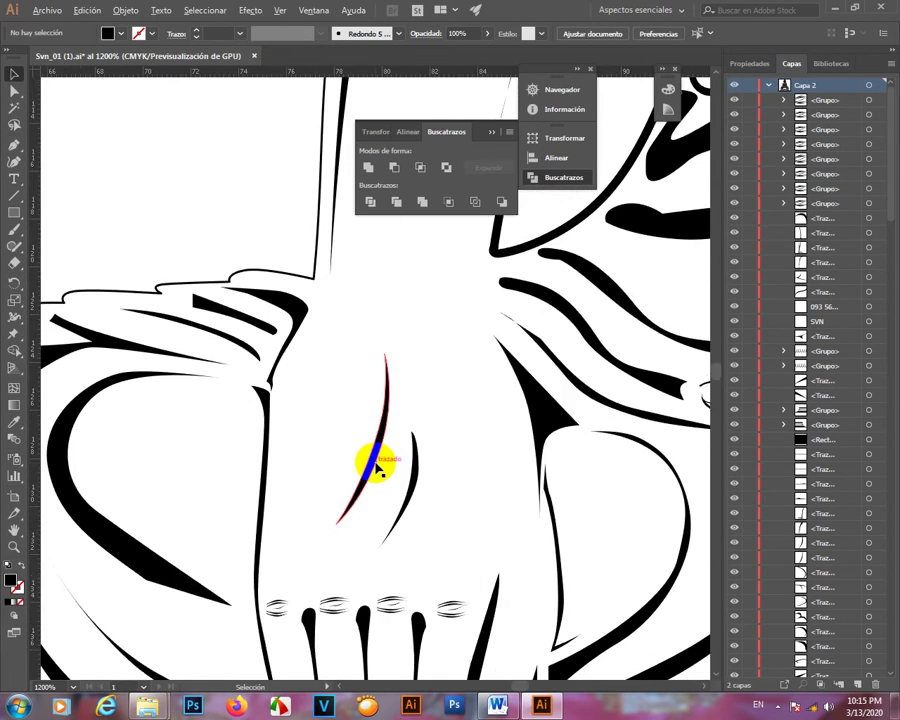
scroll(522, 475, up, 3)
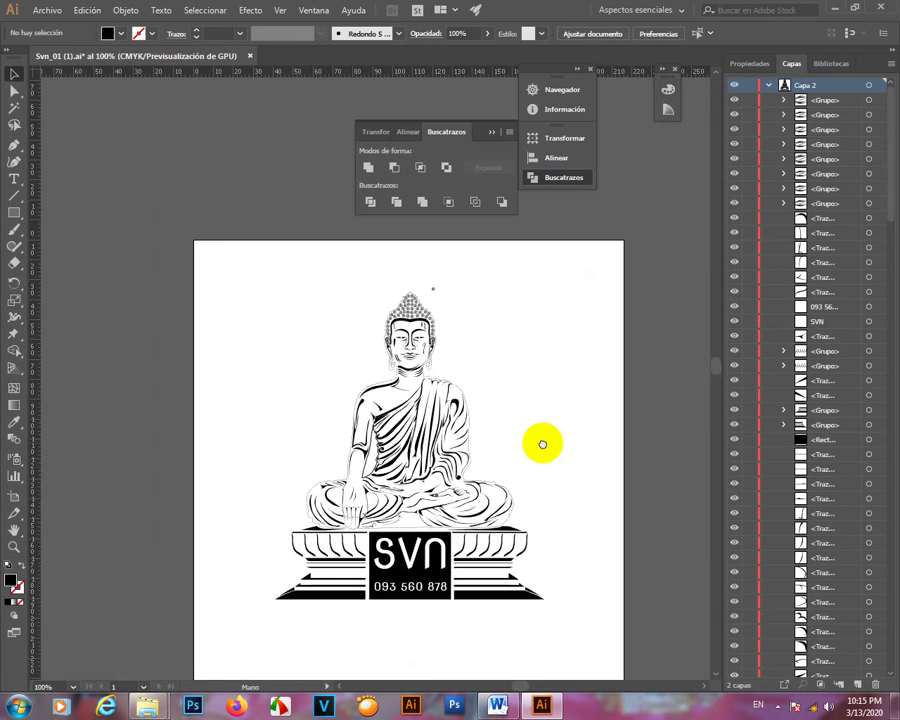
drag(538, 459, 500, 393)
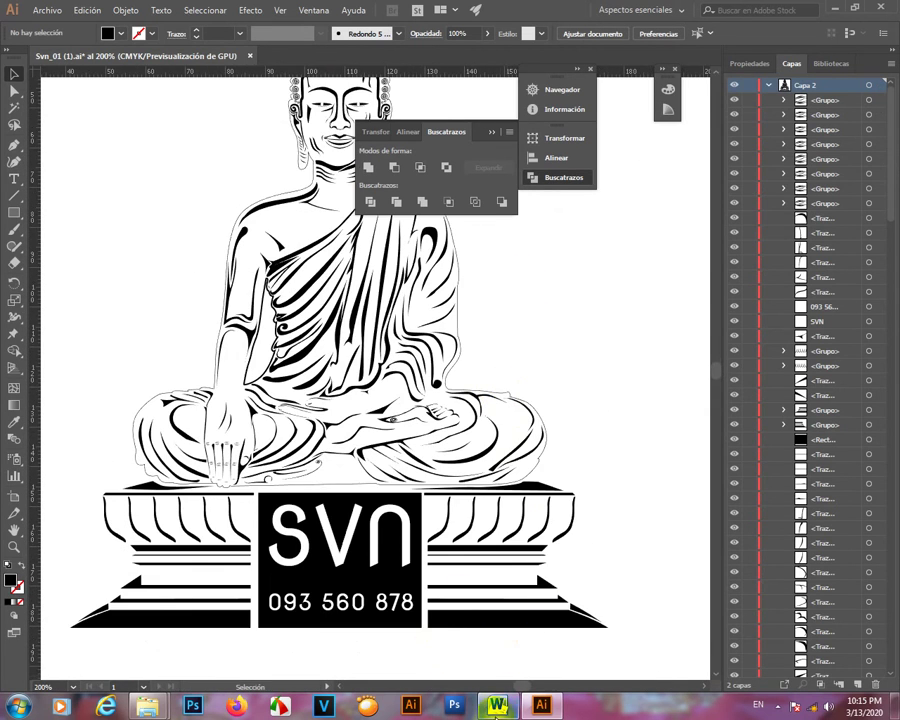
- Switch to Word, extend the Khmer note in Document1 with more explanatory text, and return to the Illustrator drawing
click(497, 706)
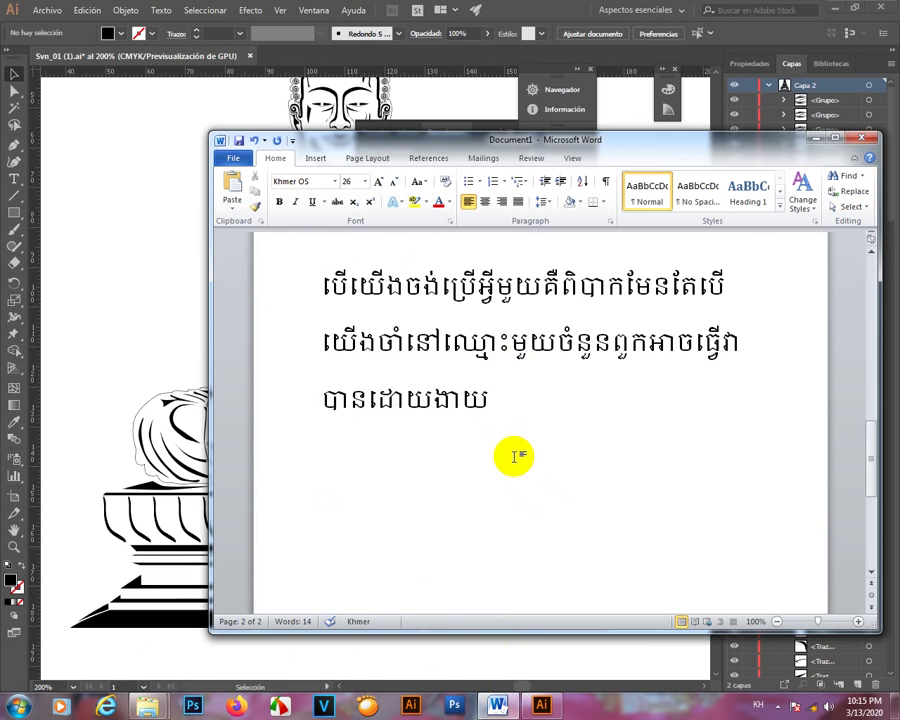
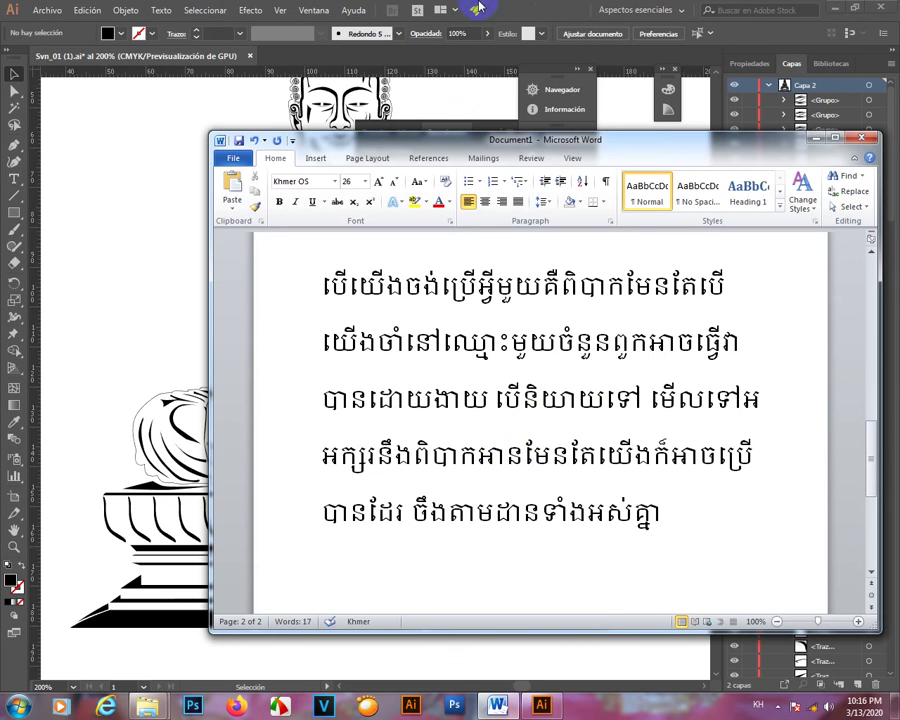
click(372, 7)
- Inspect the whole drawing and the hair curls, face and ear close up
scroll(485, 352, down, 3)
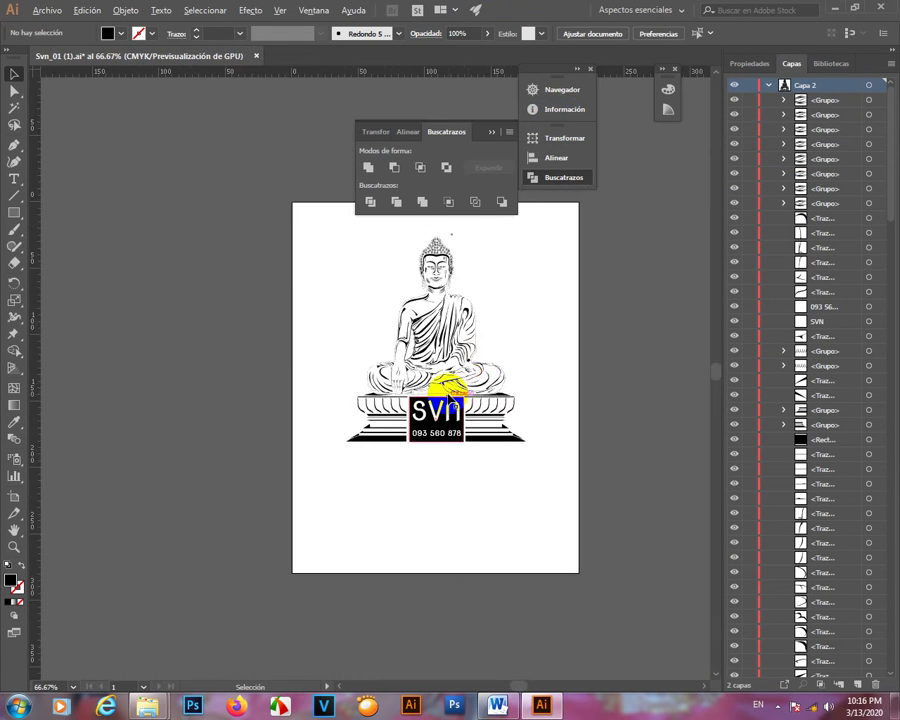
scroll(449, 394, up, 2)
drag(523, 288, 509, 586)
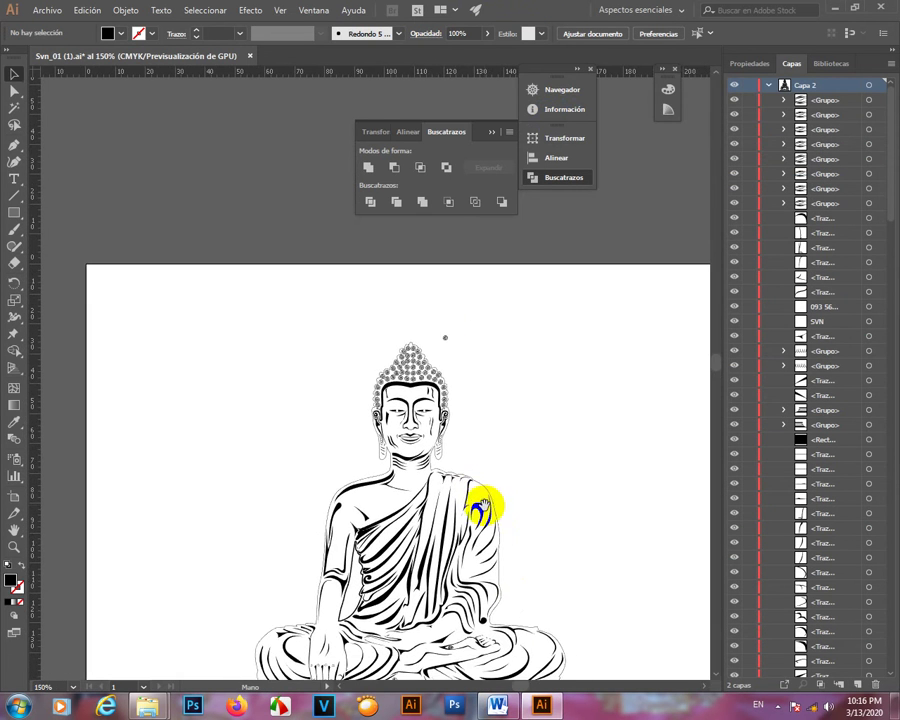
drag(478, 504, 382, 512)
scroll(359, 435, up, 5)
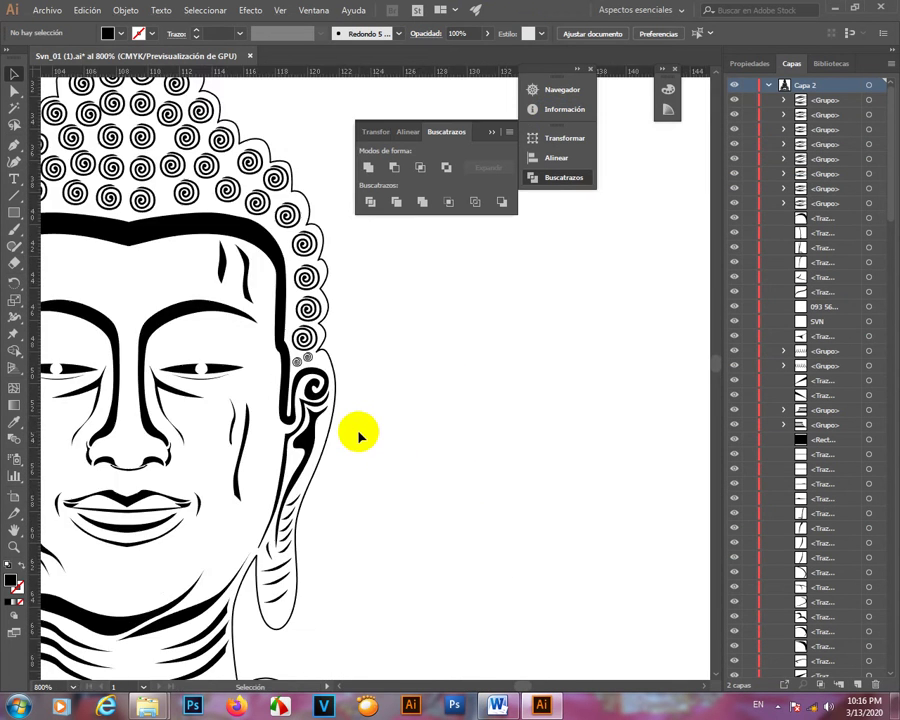
scroll(405, 423, down, 5)
scroll(836, 284, down, 1)
scroll(826, 306, up, 1)
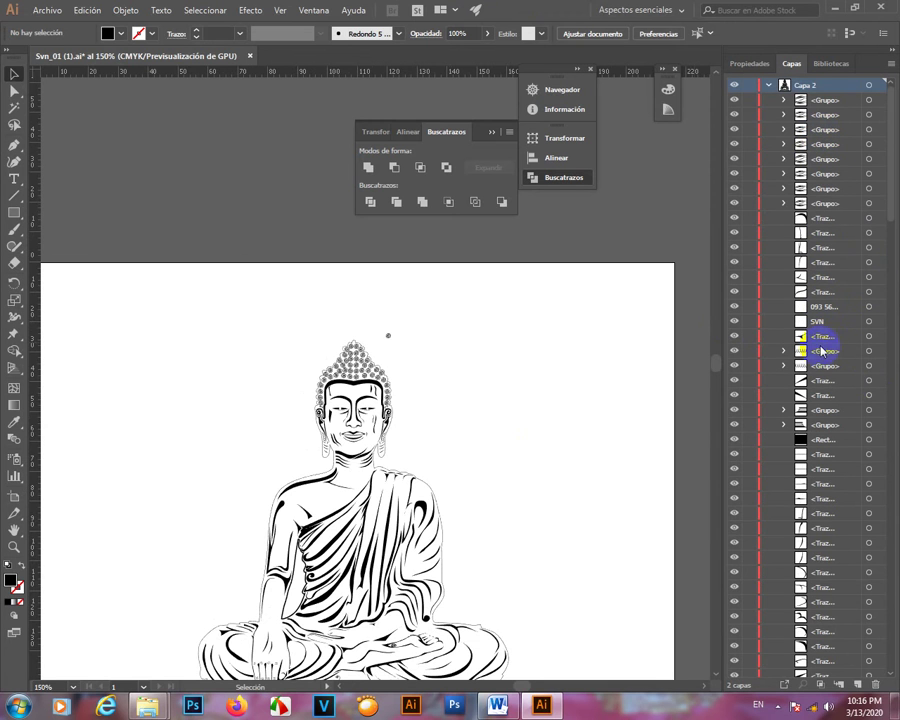
- Select the two lowest knuckle crease groups in the layer list and group them together
click(869, 204)
shift+click(869, 189)
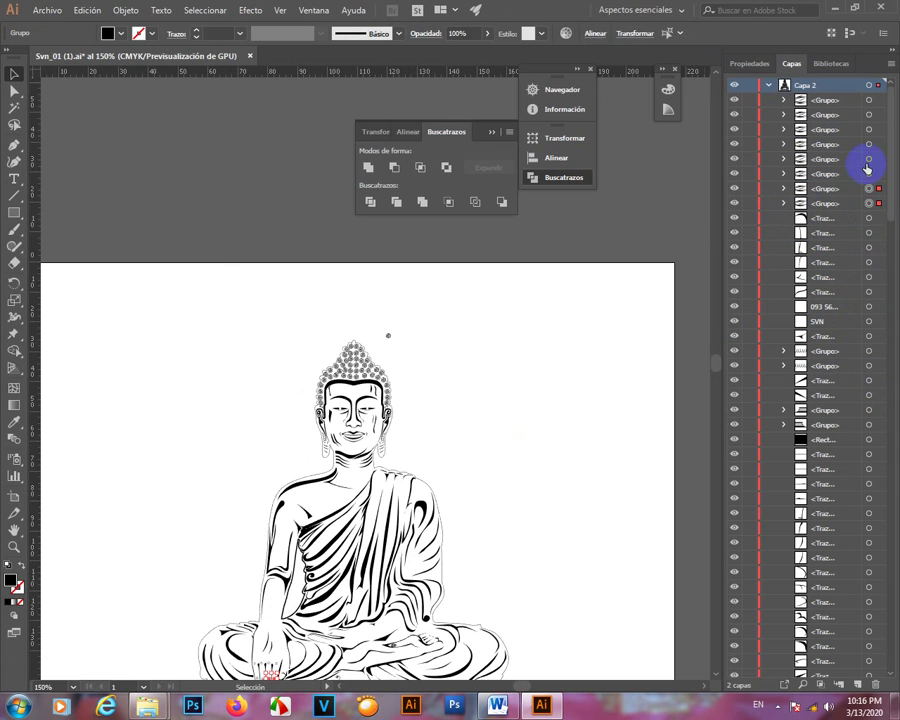
key(ctrl+g)
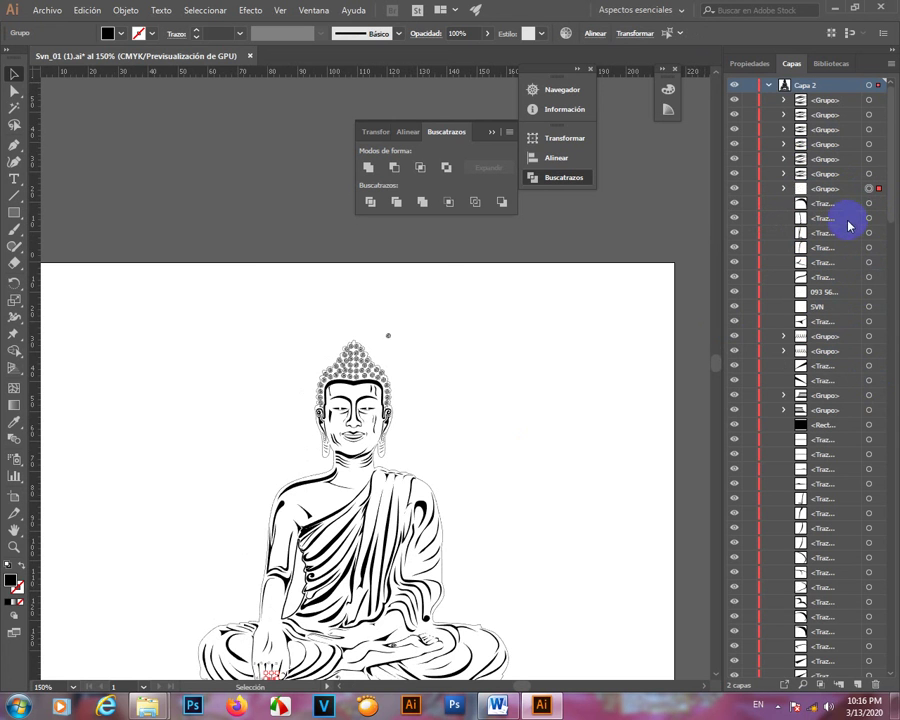
- Move the remaining six crease groups into the new group and rename it "kro chork"
click(844, 176)
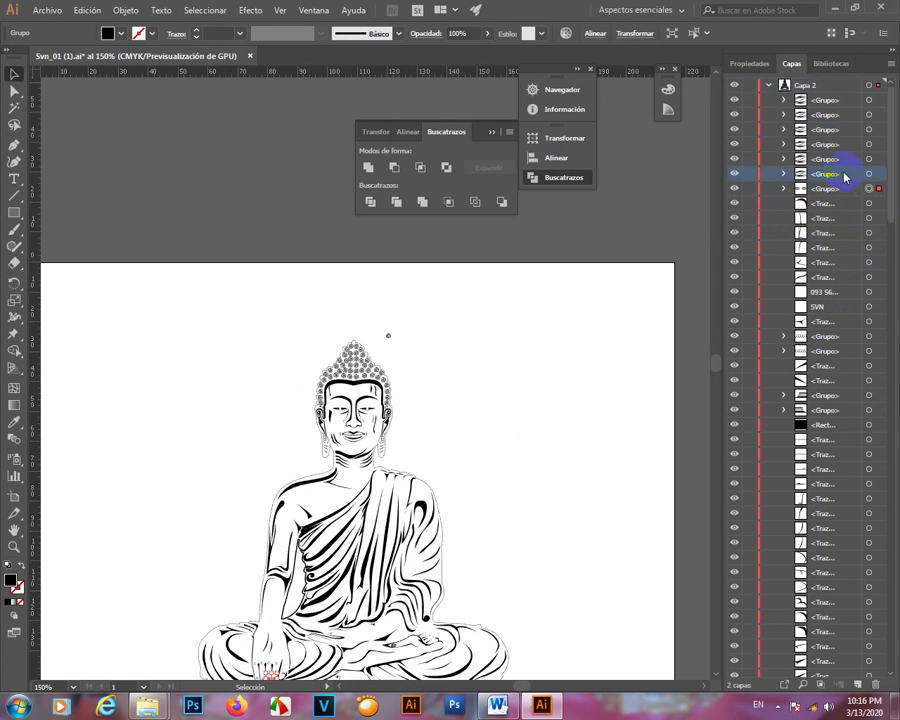
shift+click(824, 100)
drag(834, 176, 835, 195)
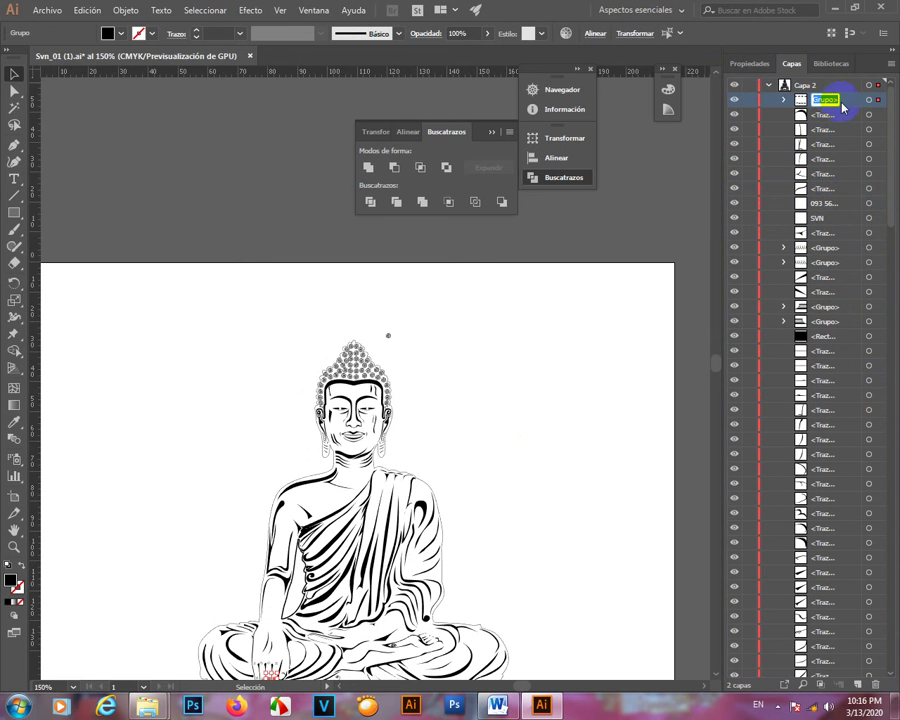
text(ki)
- Deselect the creases and look over the hand, the pedestal and the full figure on the artboard
scroll(526, 398, down, 3)
drag(530, 506, 504, 388)
scroll(454, 415, up, 3)
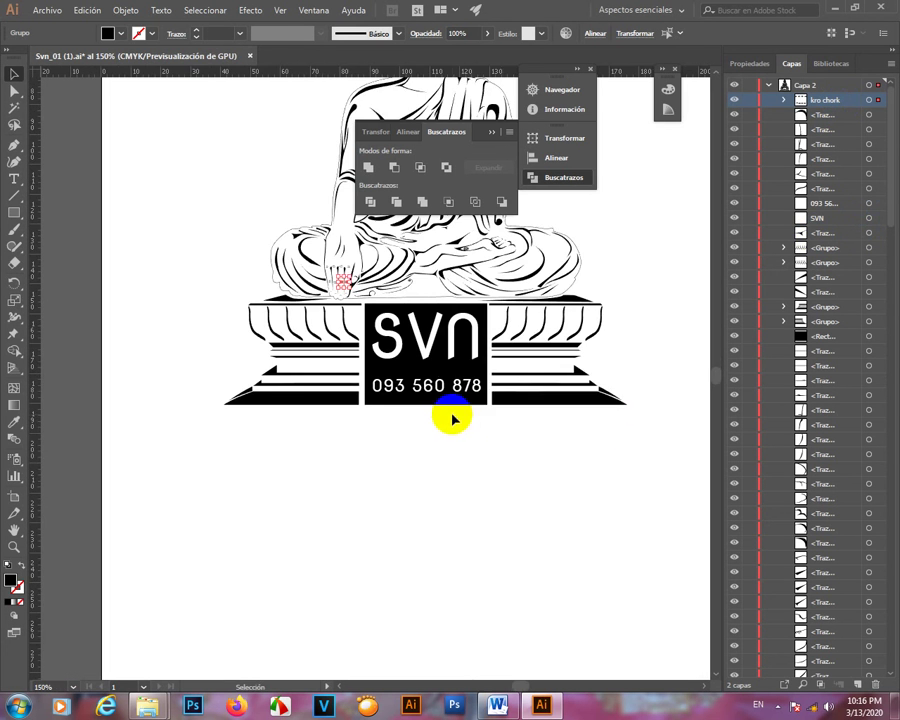
scroll(480, 390, up, 2)
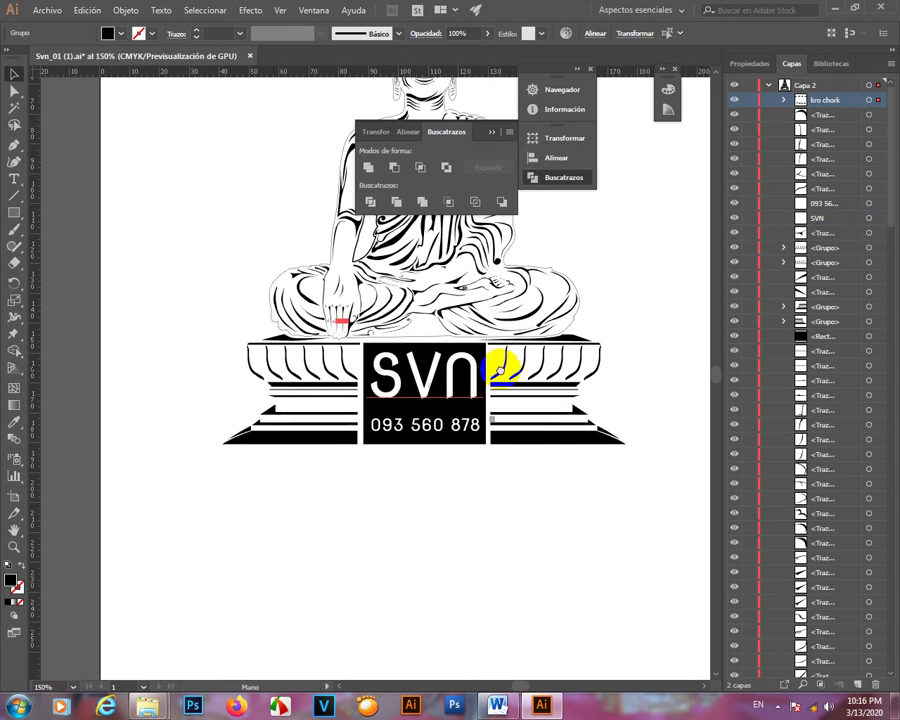
click(542, 480)
scroll(598, 454, down, 3)
scroll(590, 497, up, 3)
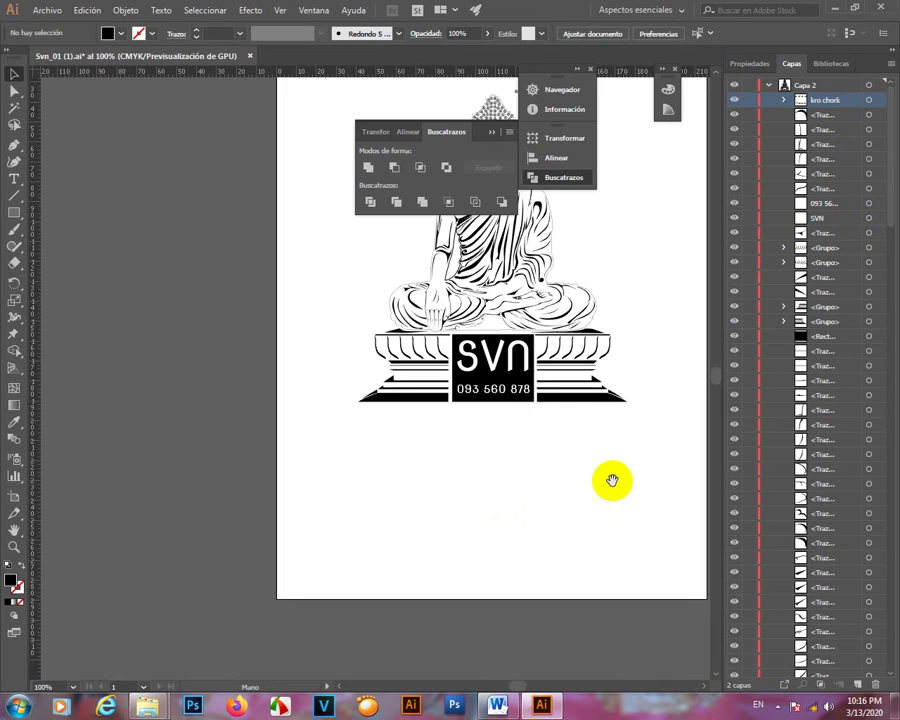
scroll(608, 476, up, 4)
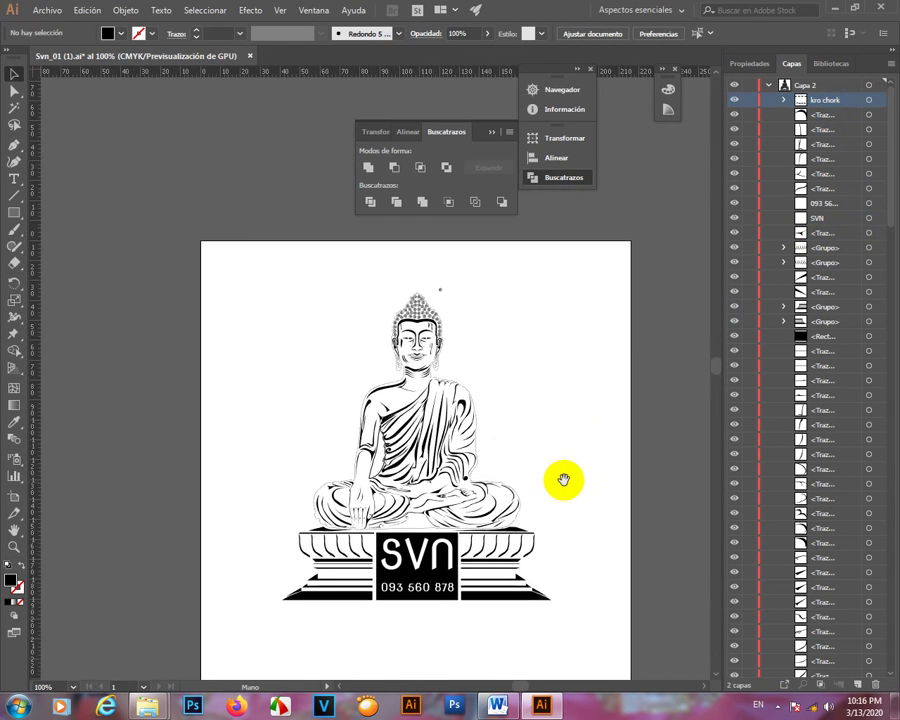
- Delete the stray spiral curl floating beside the top of the head
scroll(426, 263, up, 7)
drag(403, 314, 508, 428)
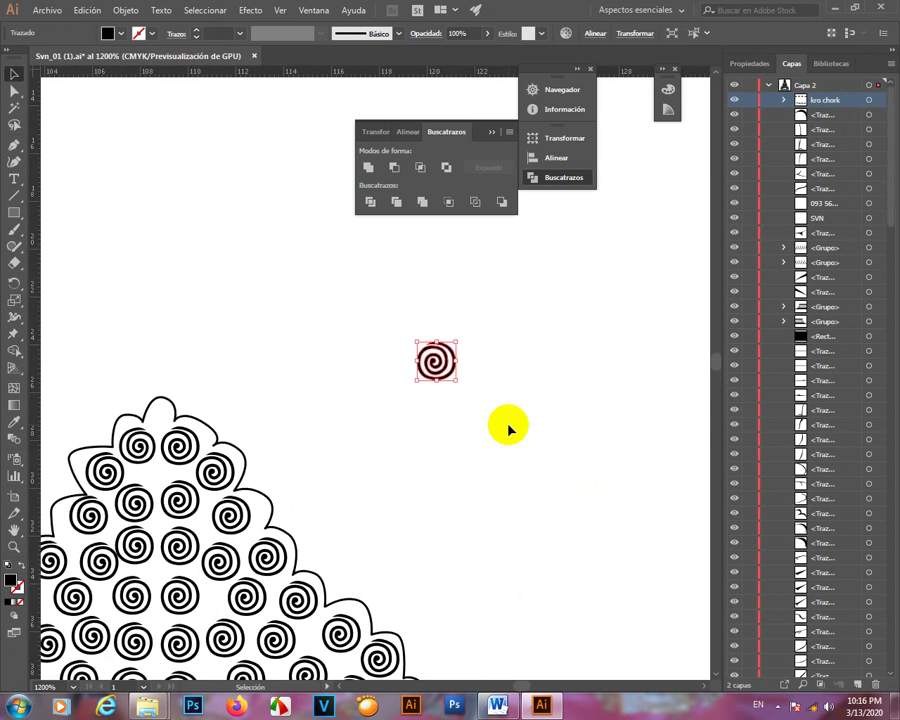
click(508, 428)
scroll(325, 490, down, 3)
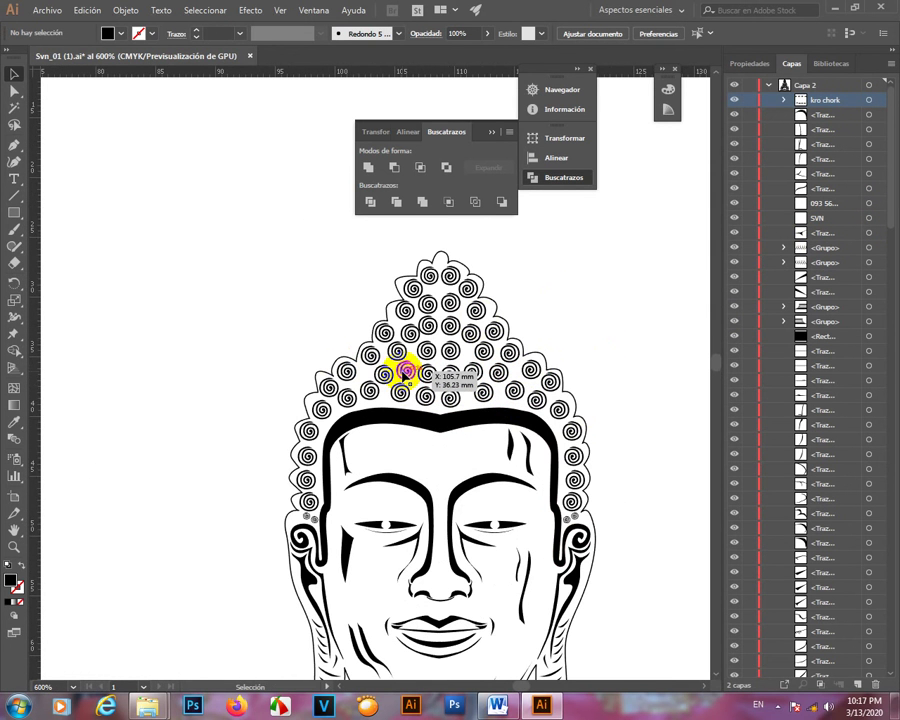
- Start a black-filled Pen path above the ear beside the small curls and curve it up just outside the scalloped hair outline
key(p)
scroll(322, 527, up, 2)
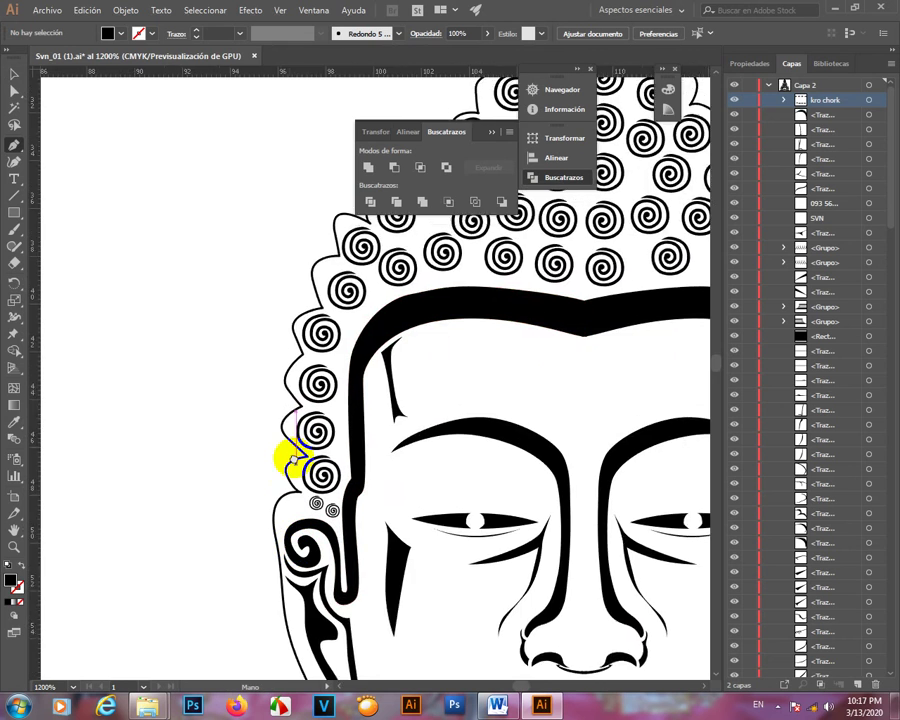
drag(291, 458, 287, 526)
scroll(330, 583, up, 2)
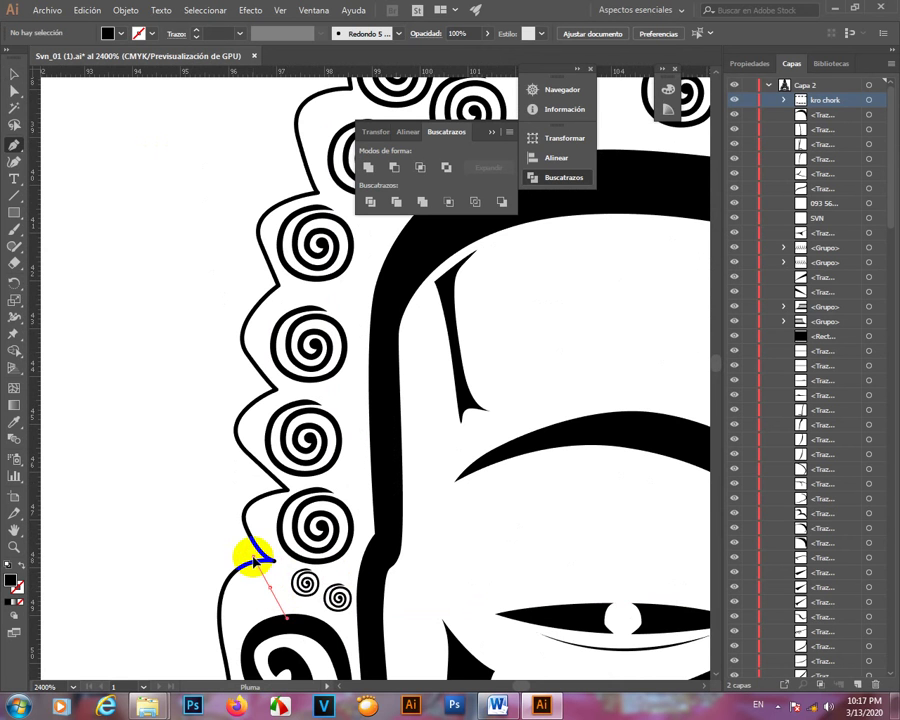
drag(253, 556, 243, 551)
drag(225, 481, 226, 465)
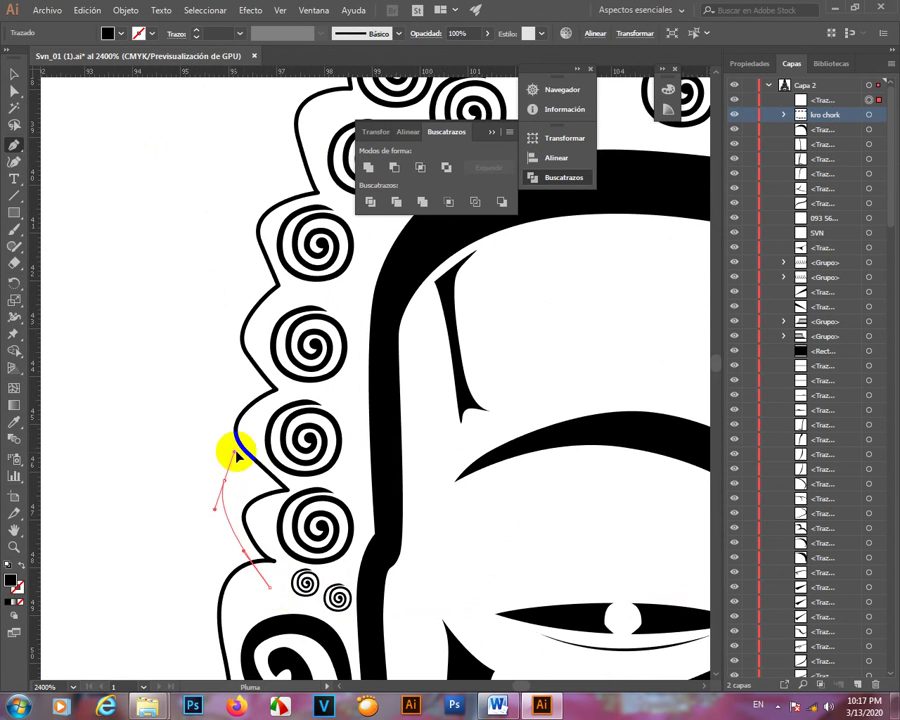
- Extend the silhouette path with curved anchors up the side of the hair, just outside the scalloped outline
drag(207, 414, 243, 548)
drag(268, 509, 270, 478)
drag(276, 415, 298, 396)
drag(285, 413, 281, 634)
drag(272, 553, 350, 509)
drag(361, 453, 399, 436)
drag(449, 380, 318, 508)
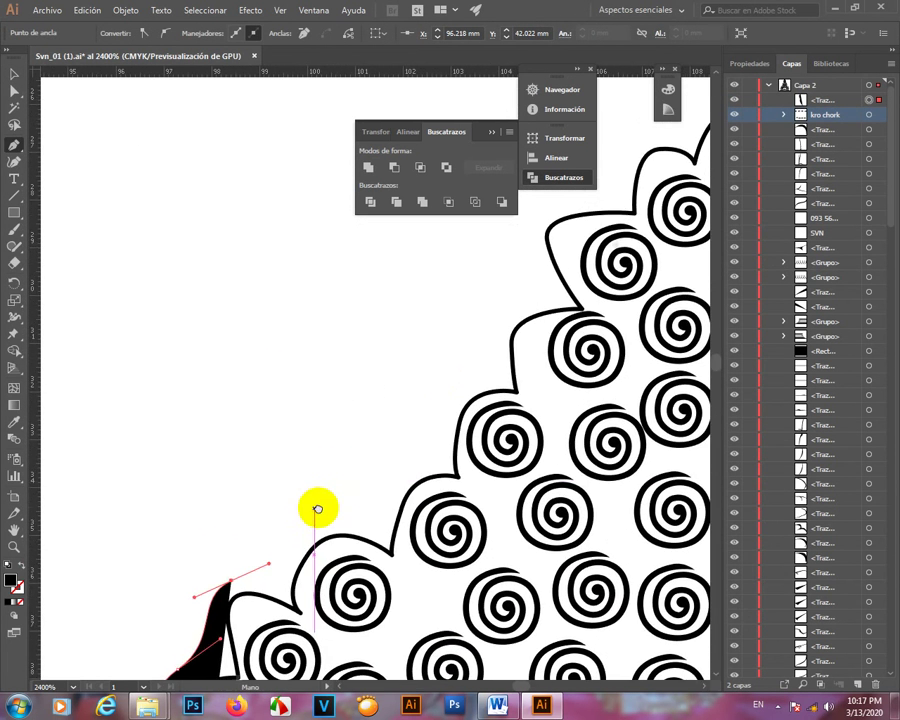
drag(352, 474, 497, 367)
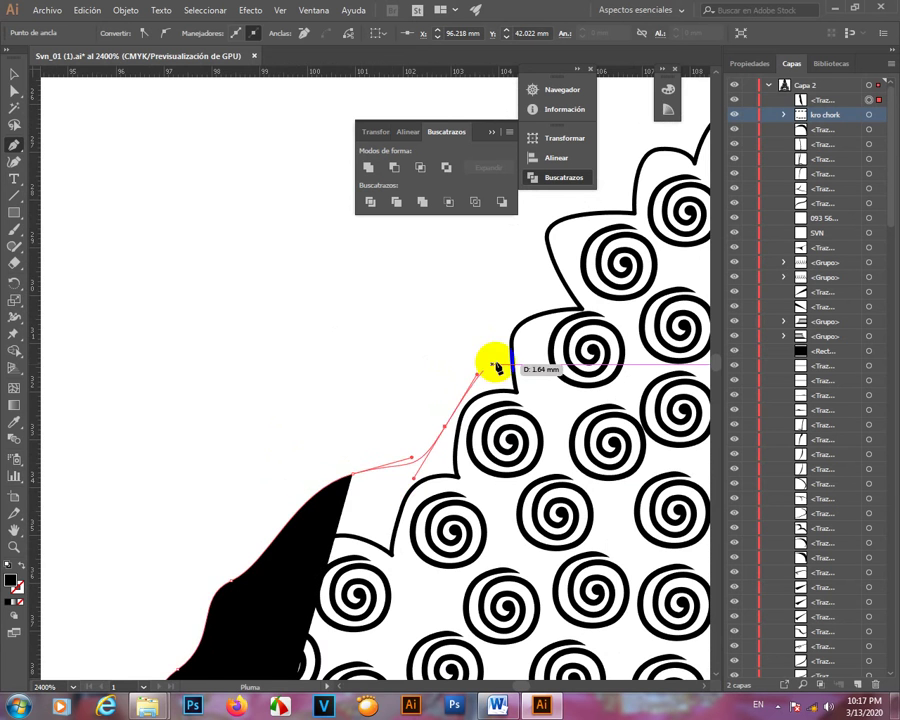
- Continue the silhouette around the next hair scallops on the topknot's slope, with sharp corners in the notches between them
scroll(414, 566, down, 6)
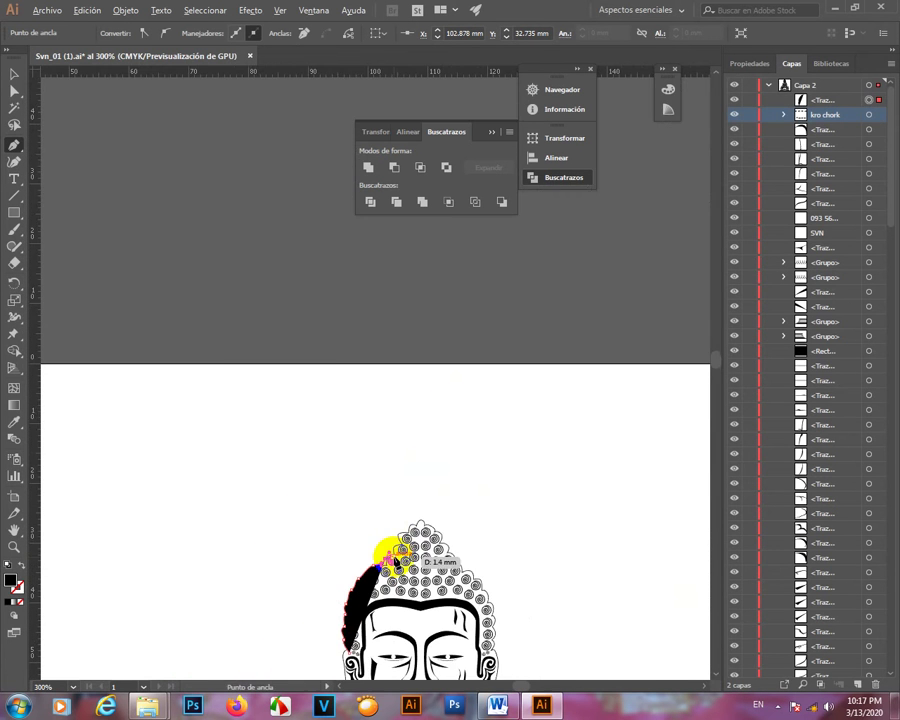
scroll(396, 560, up, 5)
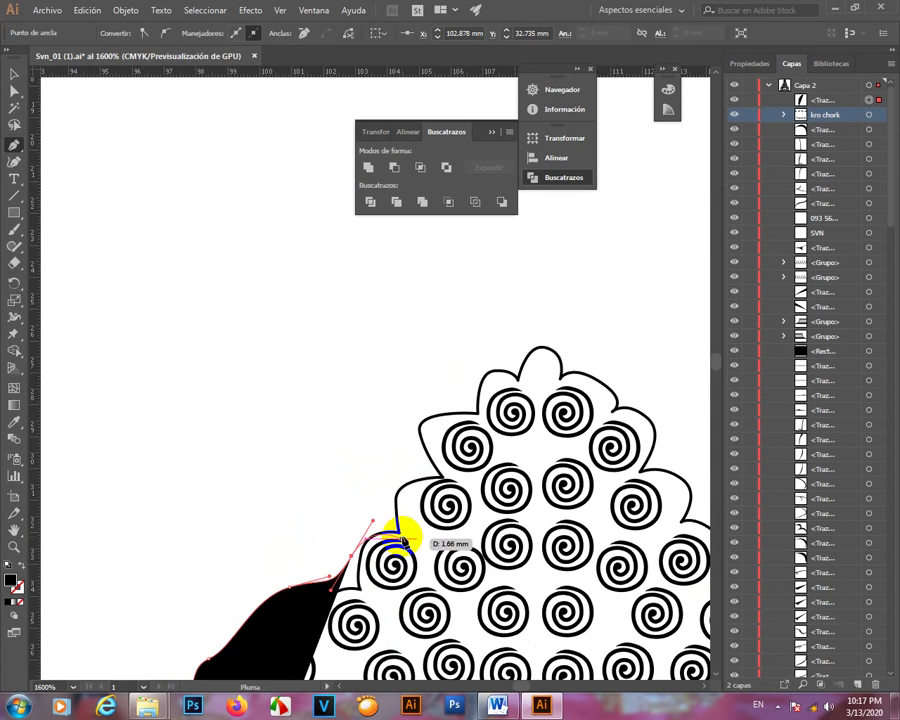
click(411, 534)
scroll(420, 532, up, 3)
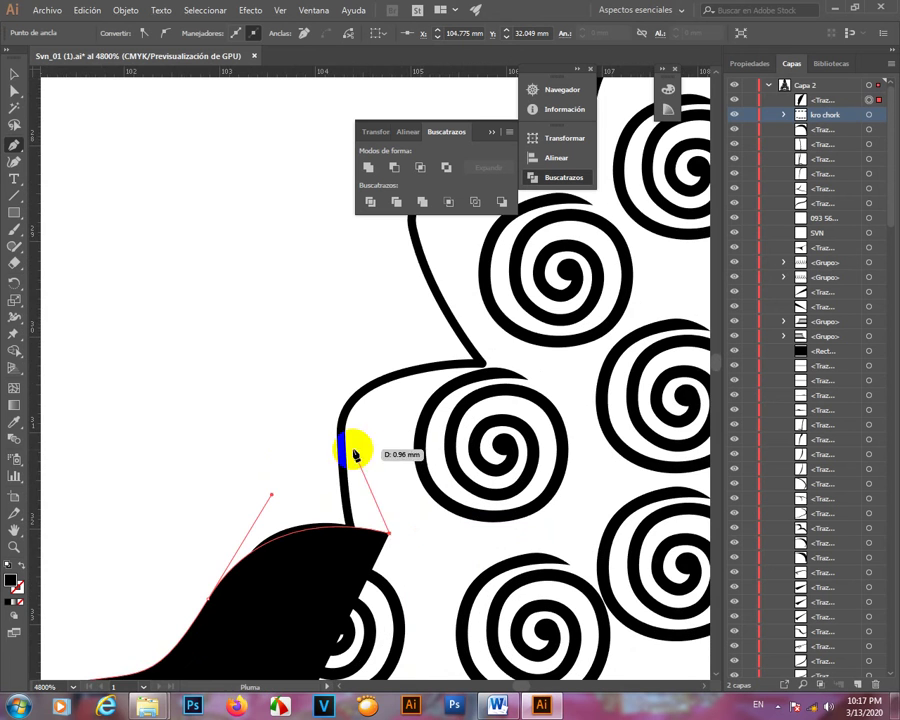
drag(311, 414, 317, 532)
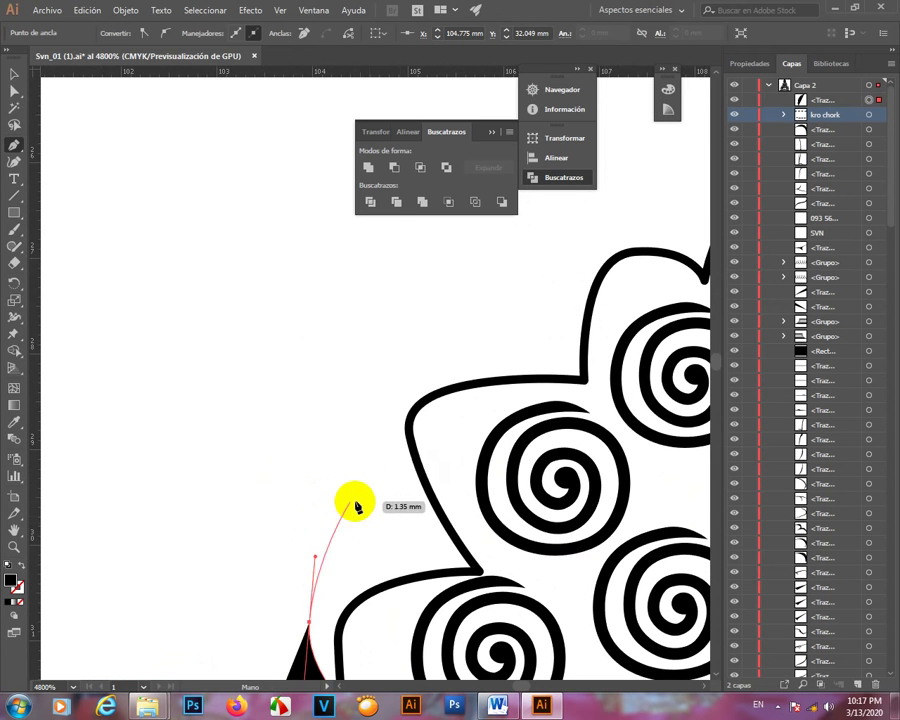
click(403, 520)
- Carry the silhouette path around the upper scallops to a smooth anchor just above the peak of the topknot
drag(381, 388, 436, 348)
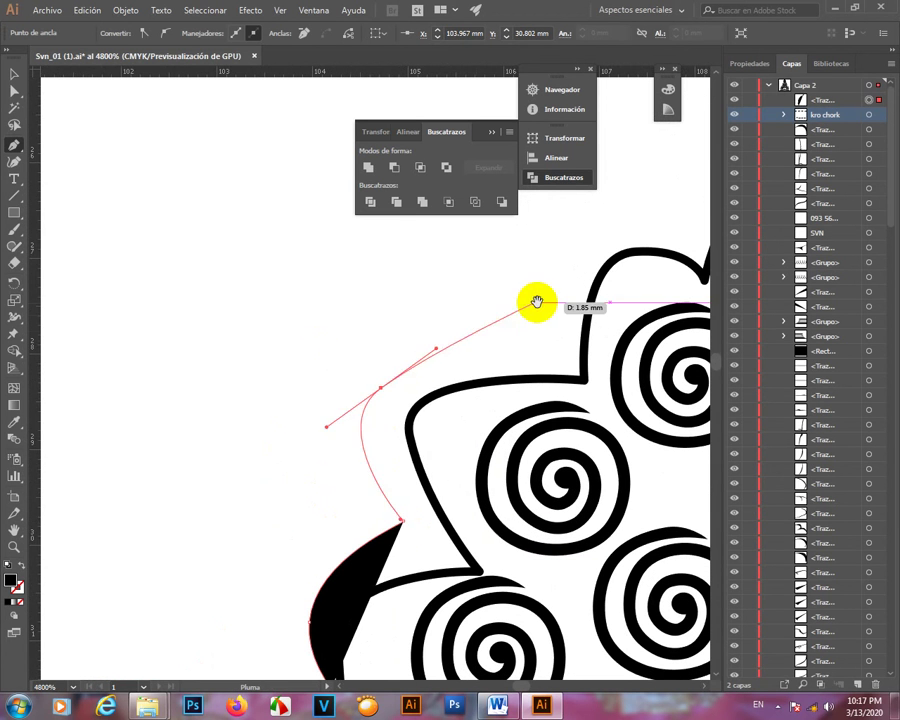
drag(485, 324, 376, 476)
mouse_move(432, 440)
mouse_down()
mouse_move(545, 446)
mouse_move(434, 422)
mouse_up()
drag(532, 360, 546, 311)
drag(631, 288, 470, 339)
scroll(258, 414, down, 3)
scroll(503, 408, down, 2)
scroll(430, 600, up, 1)
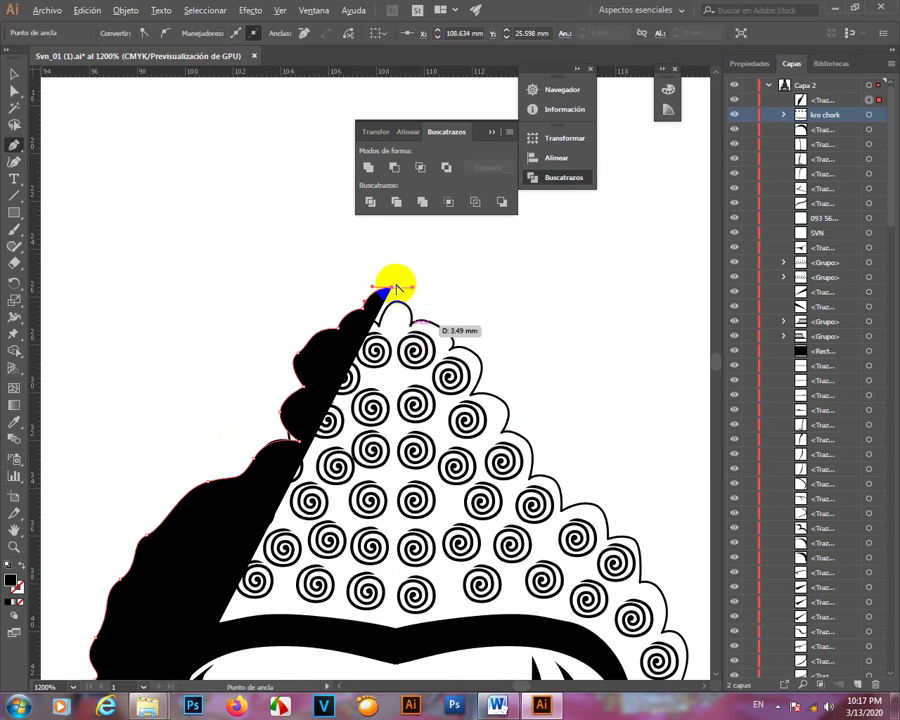
scroll(396, 299, up, 5)
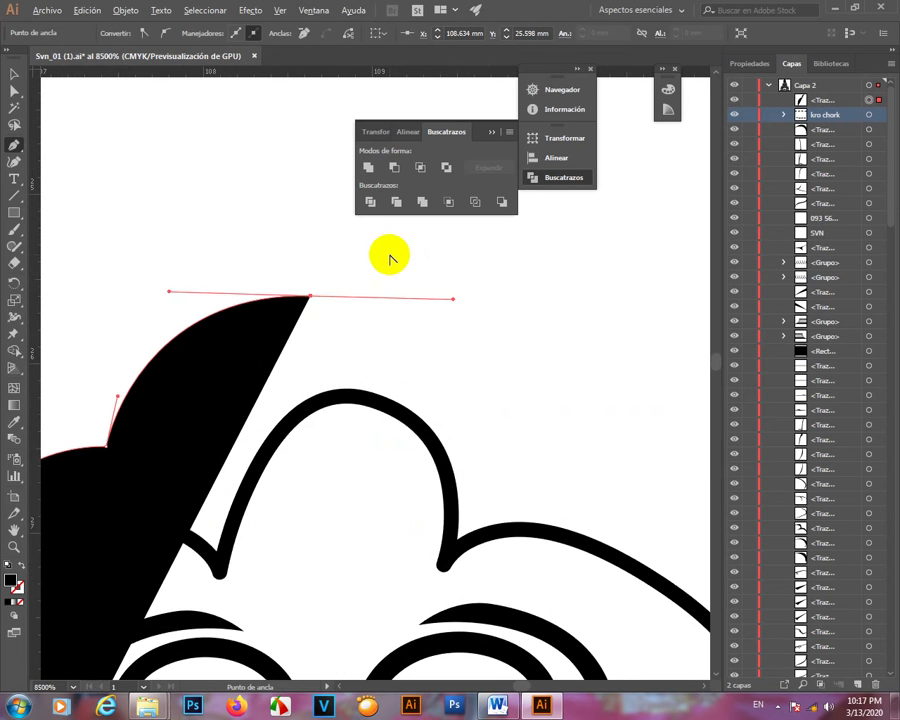
- Make the silhouette's peak anchor a corner, run the path straight down the head's centre to the hairline band, and curve it along the band
drag(309, 297, 311, 301)
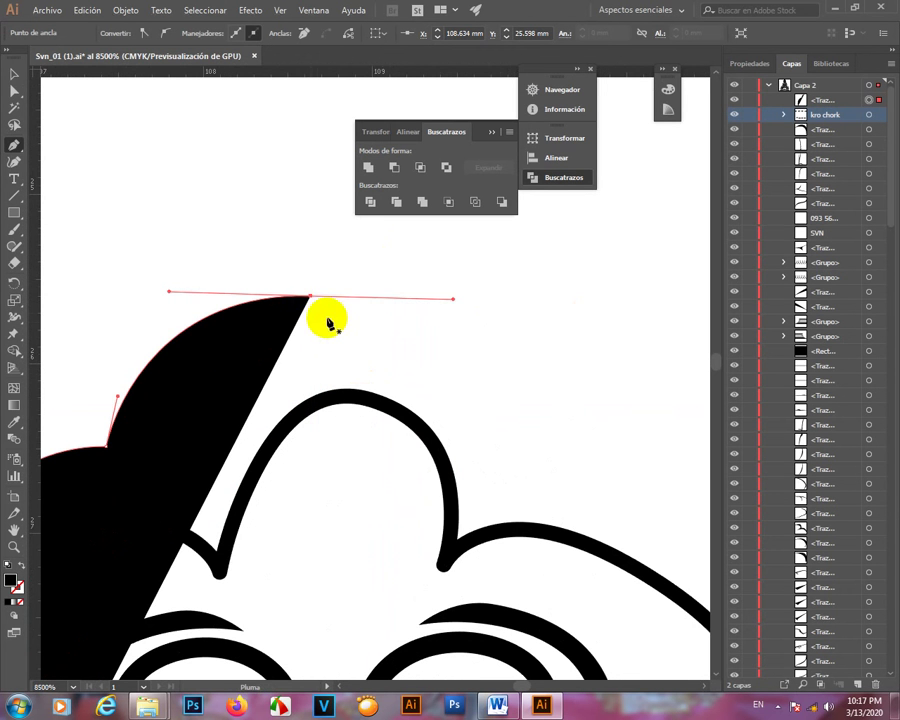
click(310, 300)
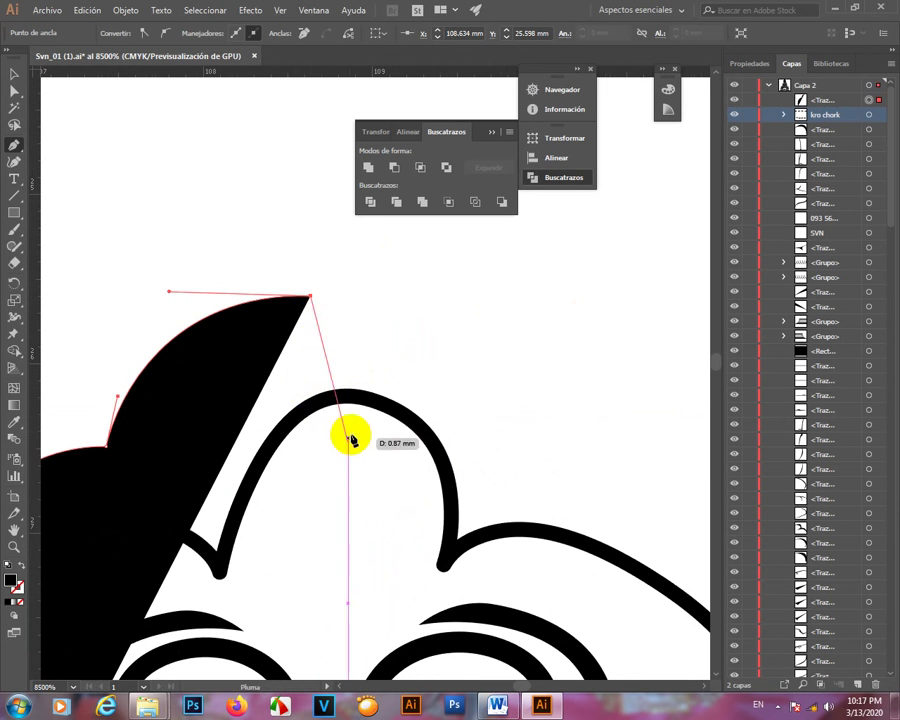
scroll(350, 425, down, 8)
scroll(350, 570, up, 3)
mouse_move(346, 492)
mouse_down()
mouse_move(346, 473)
mouse_move(350, 480)
mouse_up()
drag(259, 483, 303, 424)
- Continue the silhouette down inside the sideburn, round its lower end, arch back over the ear curl and close the path at its start
scroll(346, 404, up, 1)
scroll(240, 430, down, 2)
scroll(230, 520, down, 3)
scroll(250, 575, up, 3)
key(space)
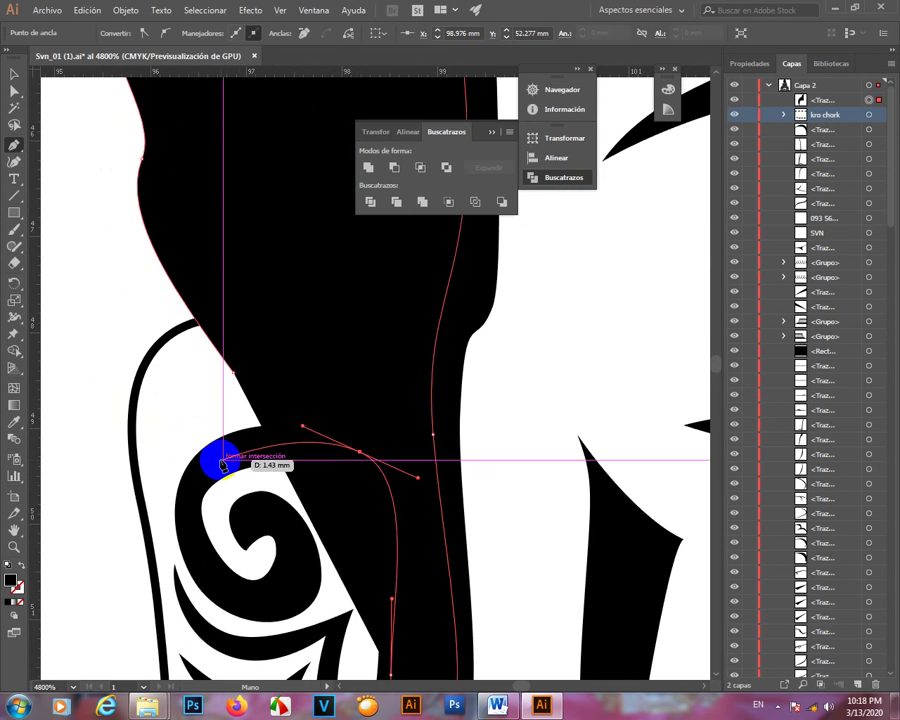
drag(209, 466, 191, 503)
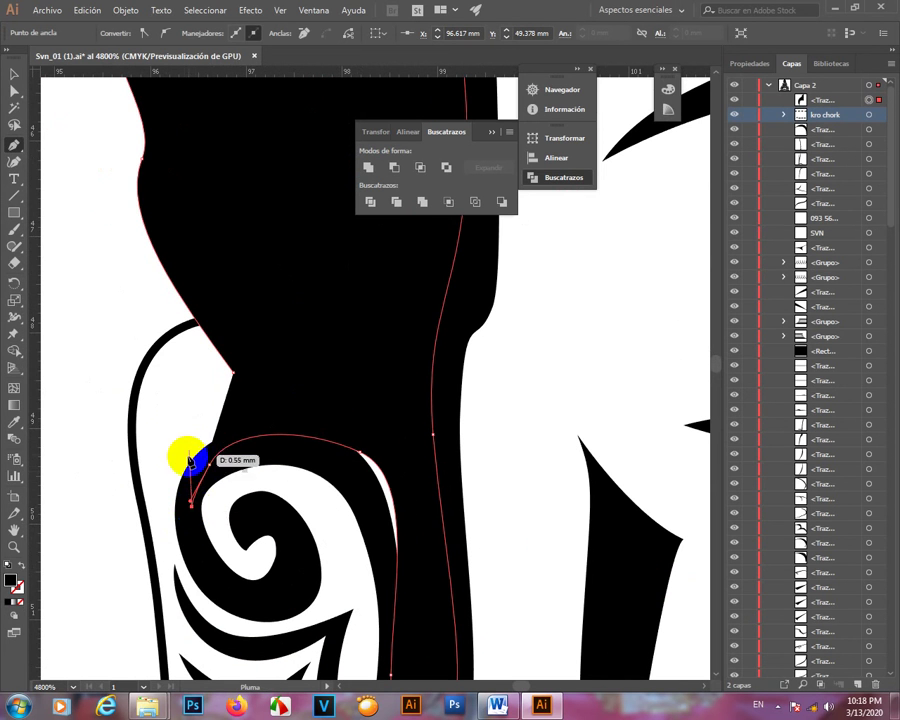
scroll(200, 406, up, 5)
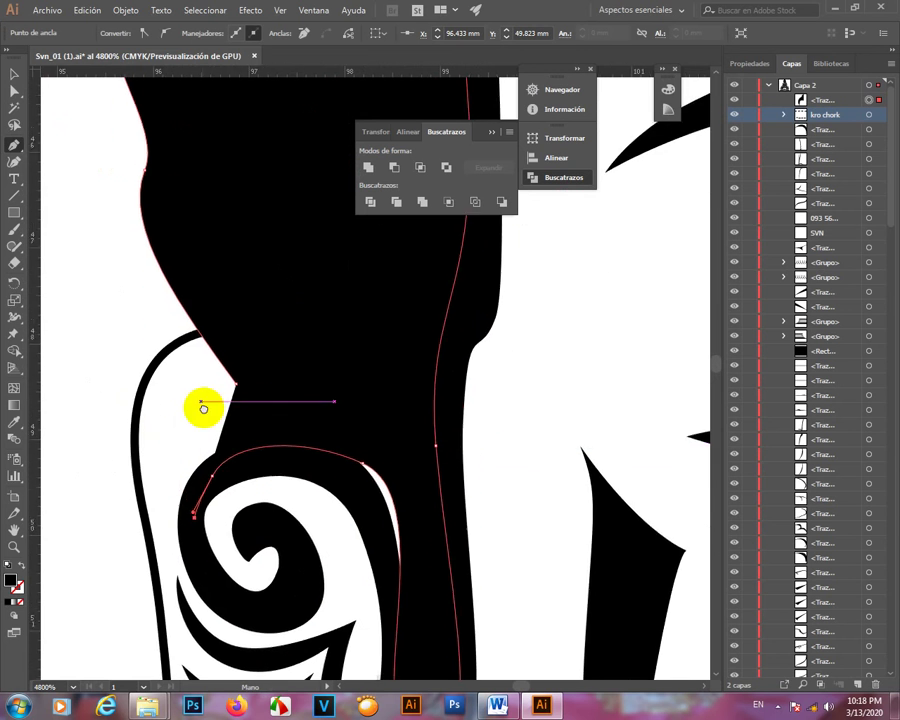
scroll(248, 490, down, 6)
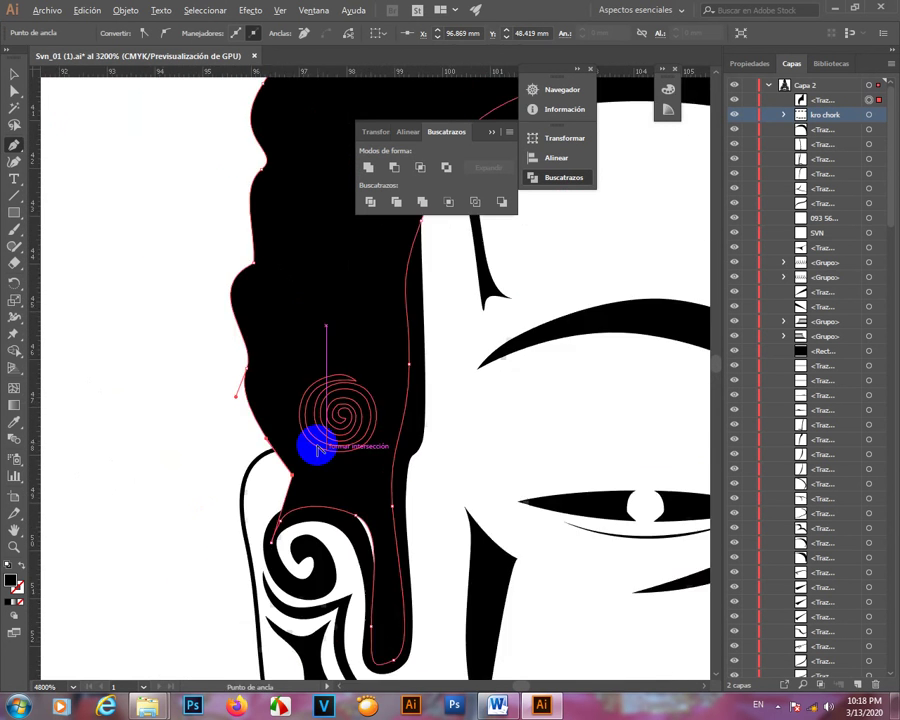
- Shift the silhouette's anchor at the temple up and outward so the path's edge stays inside the black hairline band
scroll(316, 486, up, 4)
scroll(329, 357, up, 2)
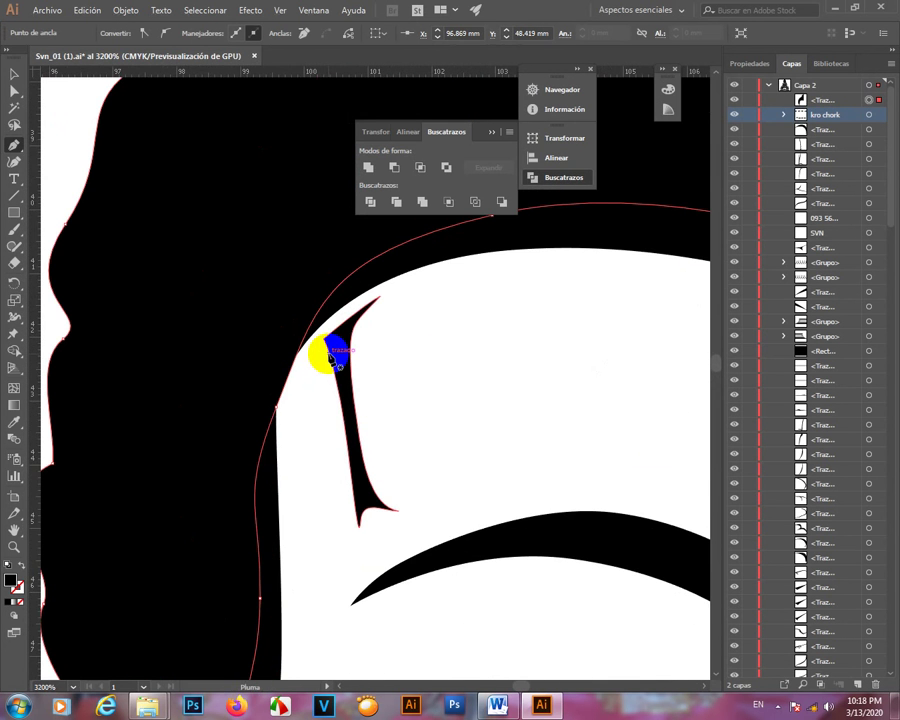
key(a)
drag(276, 409, 263, 382)
- Select the top and bottom anchors of the silhouette's straight centre edge and move them sideways together to line up with the hairline's central notch
scroll(275, 443, down, 3)
scroll(458, 337, up, 2)
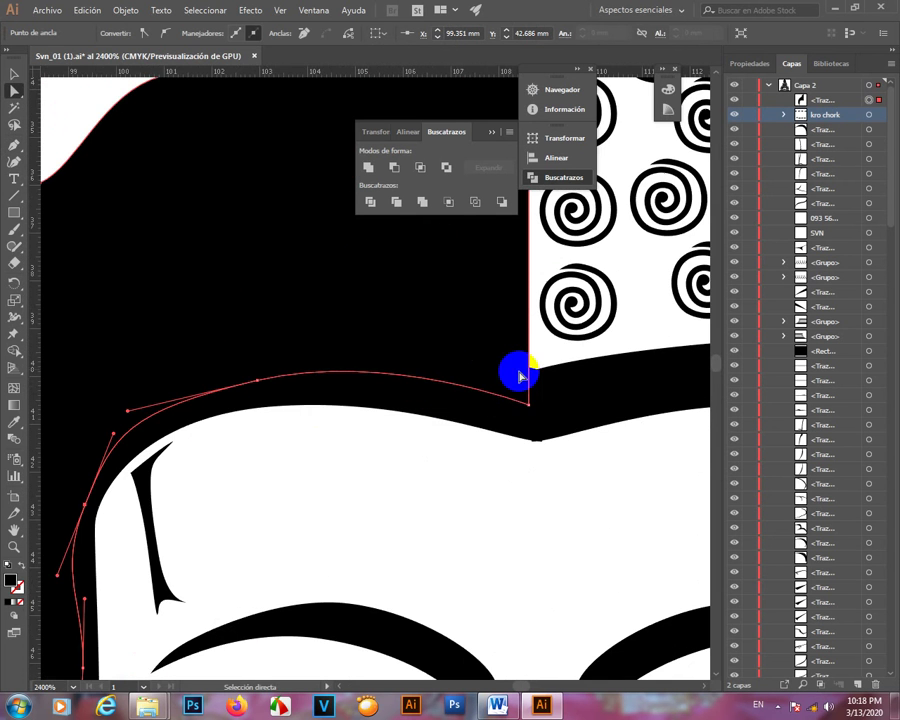
scroll(549, 419, up, 1)
scroll(446, 425, down, 4)
scroll(460, 428, down, 2)
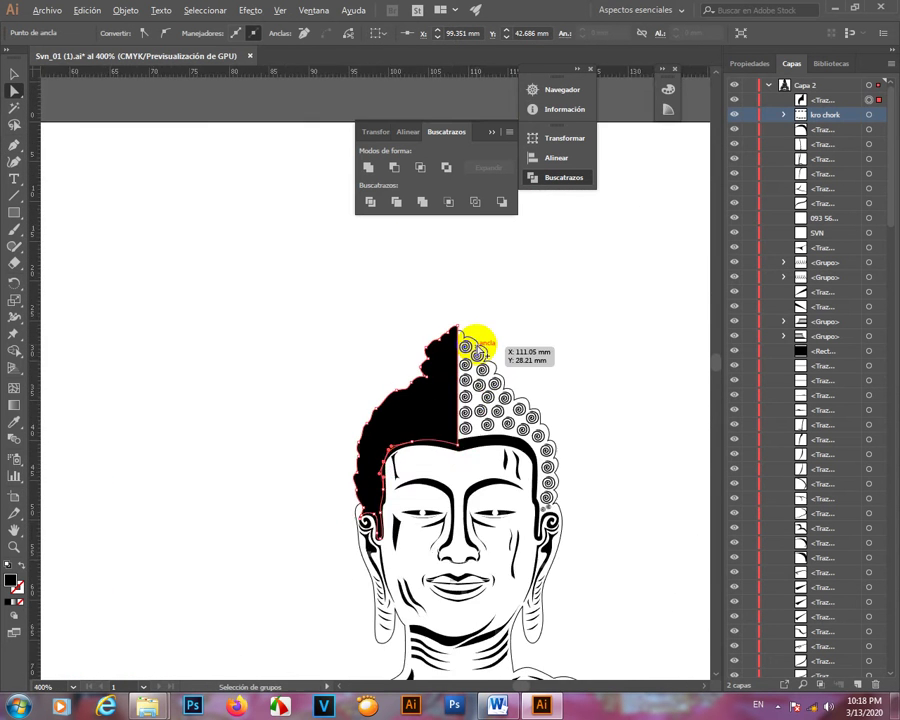
scroll(445, 310, up, 4)
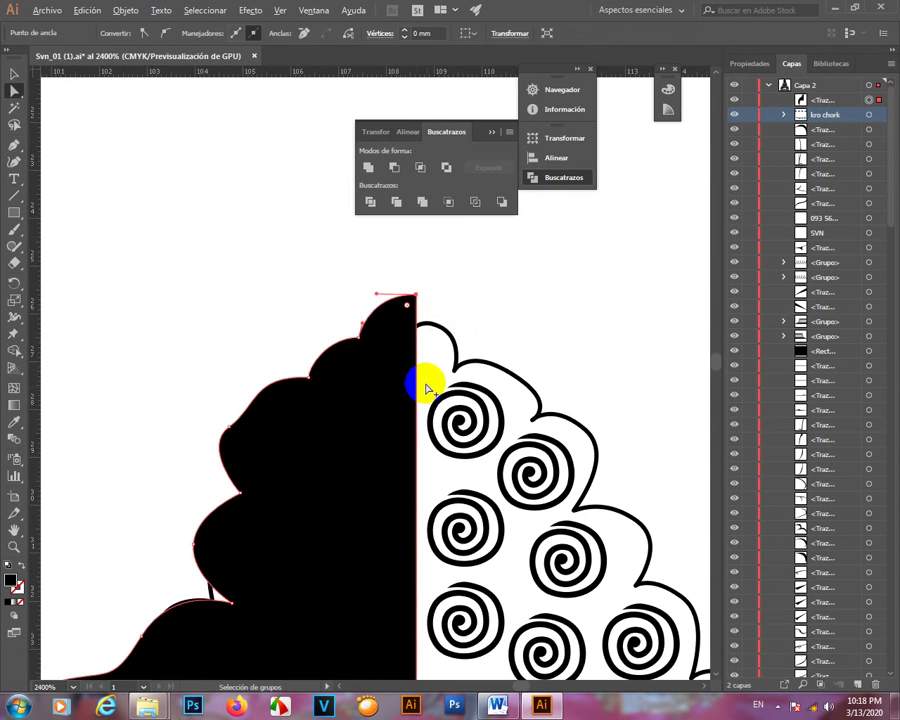
scroll(420, 380, down, 2)
scroll(430, 500, down, 3)
scroll(430, 457, up, 3)
scroll(430, 457, up, 3)
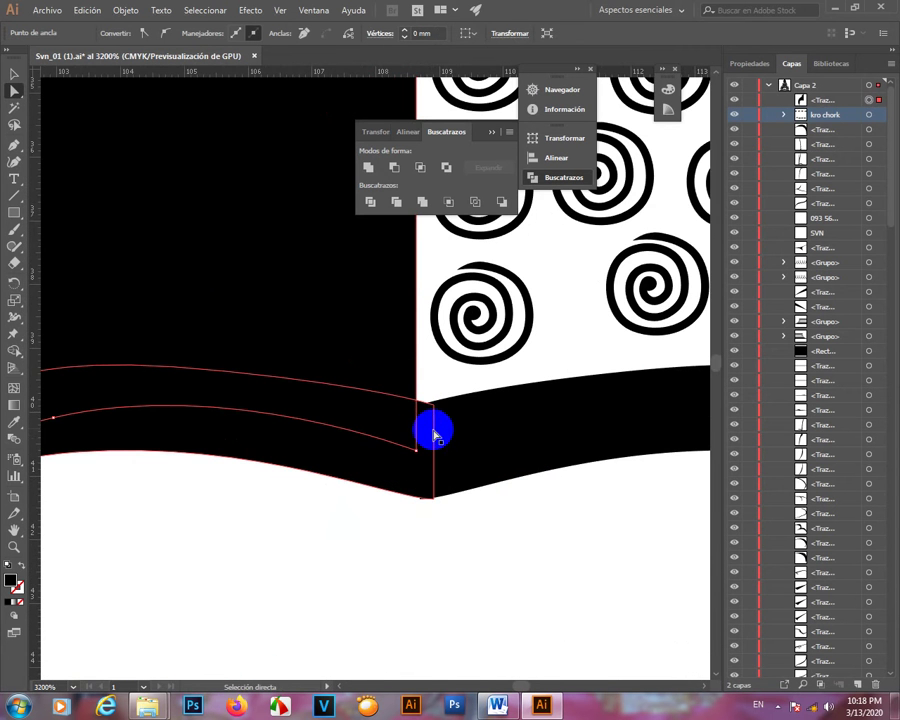
click(418, 452)
scroll(416, 454, up, 2)
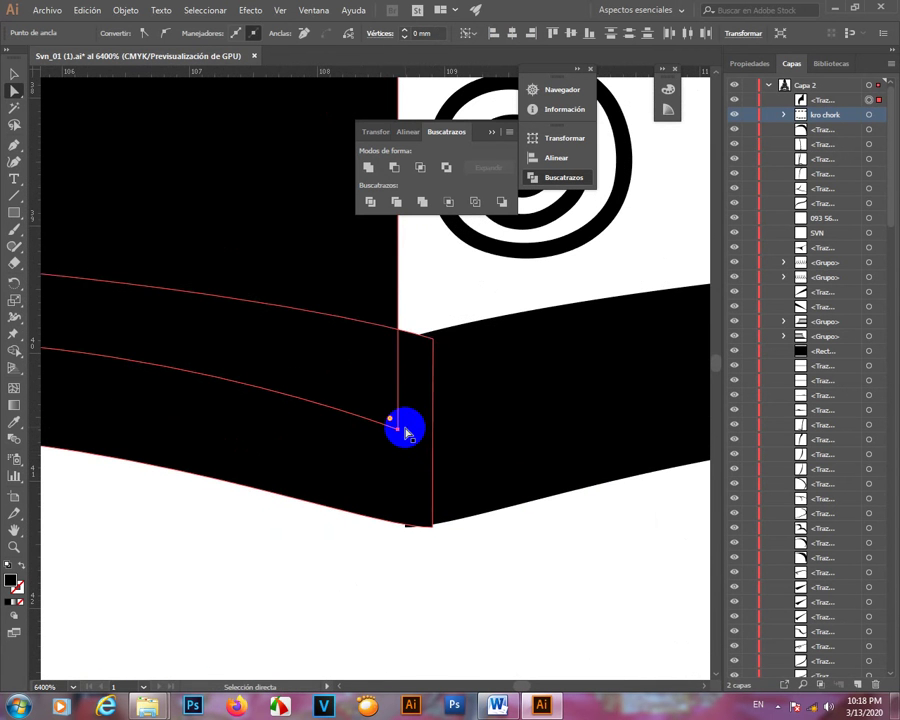
drag(398, 432, 420, 432)
scroll(422, 457, down, 1)
scroll(422, 457, down, 9)
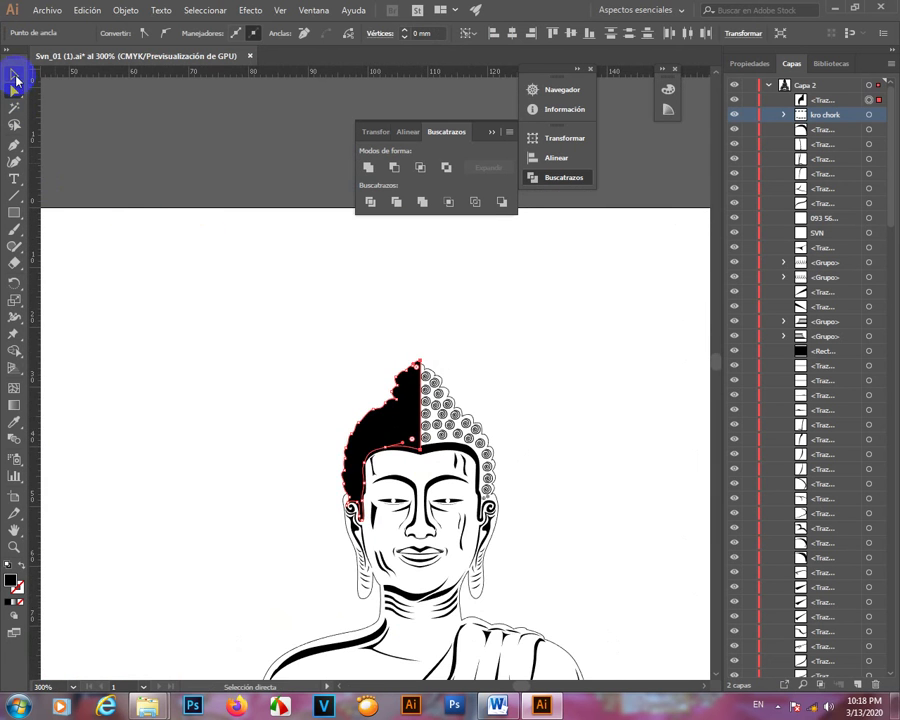
- Deselect the silhouette and inspect the black half of the hair against the hairline, topknot and ear for gaps or misalignment
click(14, 76)
click(500, 358)
scroll(515, 400, down, 2)
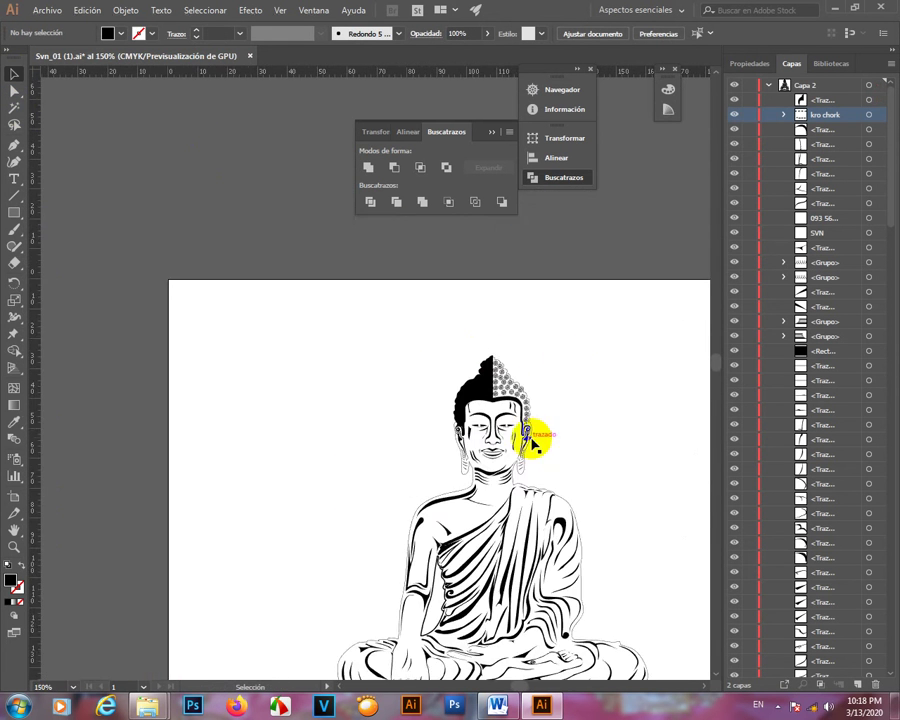
scroll(410, 370, up, 2)
scroll(426, 324, up, 2)
scroll(500, 375, down, 3)
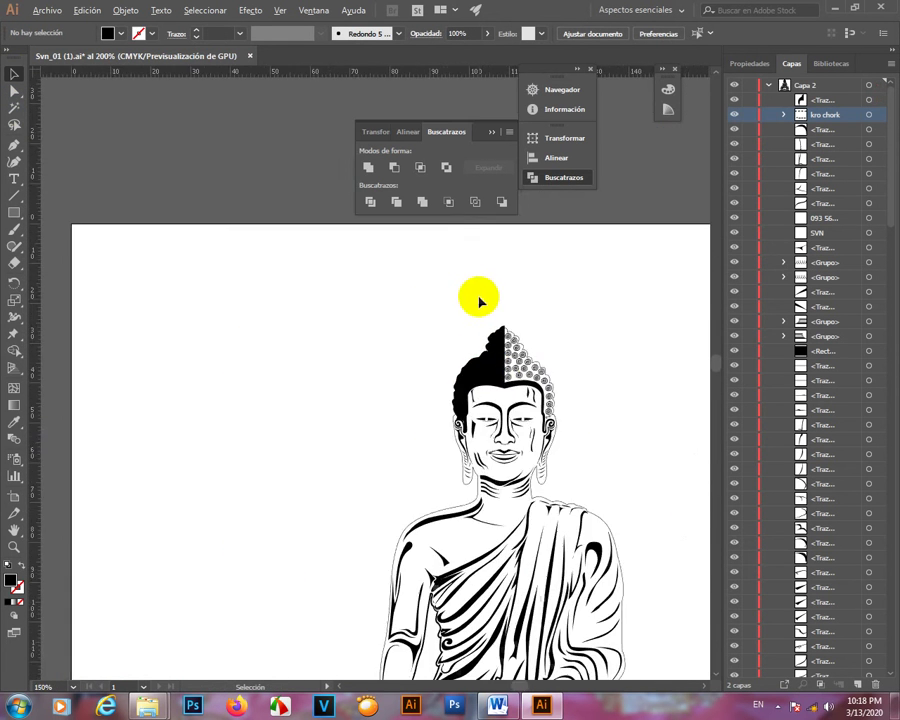
scroll(528, 476, up, 5)
scroll(533, 506, down, 4)
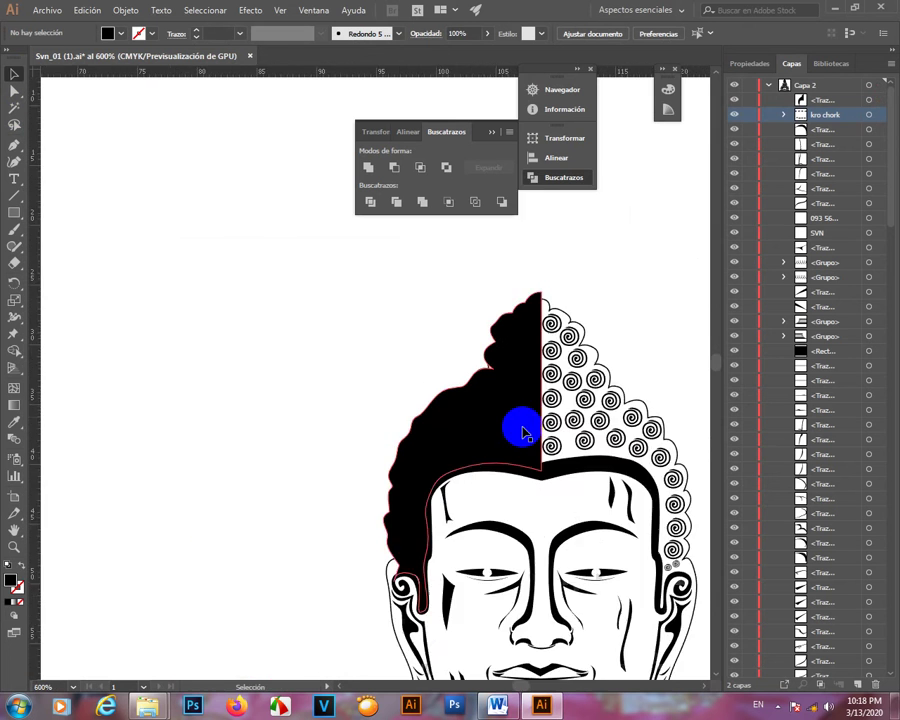
scroll(518, 424, up, 3)
scroll(424, 402, down, 3)
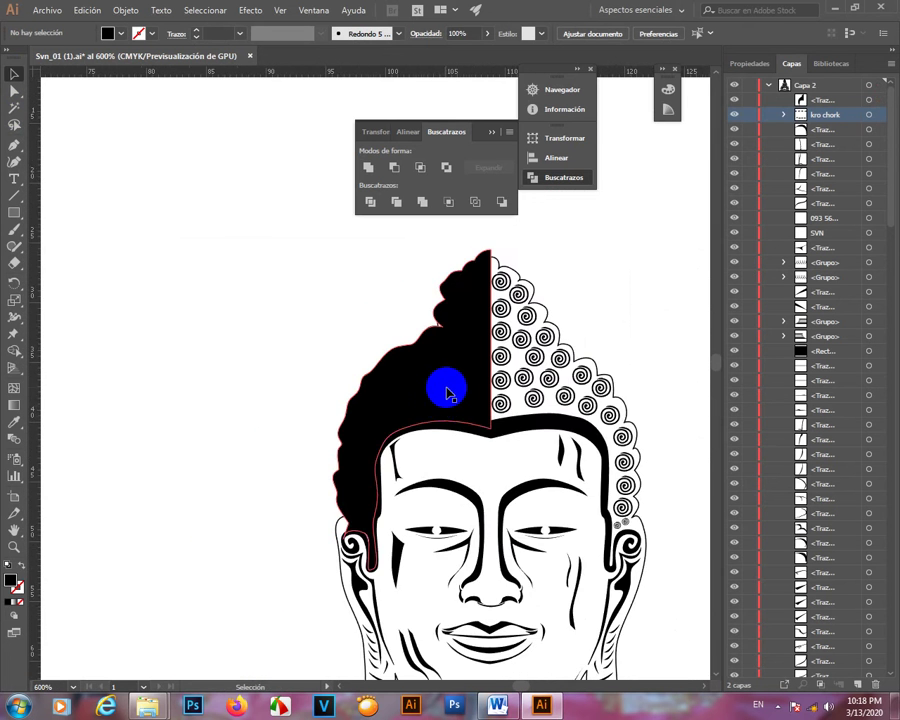
scroll(442, 386, up, 3)
drag(576, 584, 490, 378)
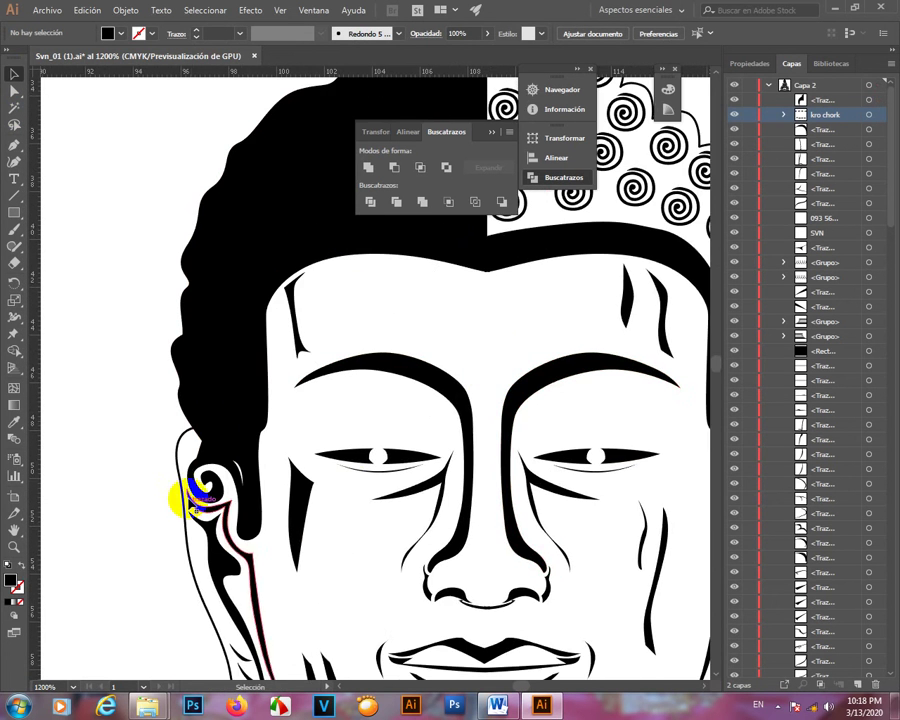
- Directly select the silhouette's anchor above the ear curl, next to the thin white gap beside the sideburn
scroll(185, 485, up, 3)
key(a)
click(296, 366)
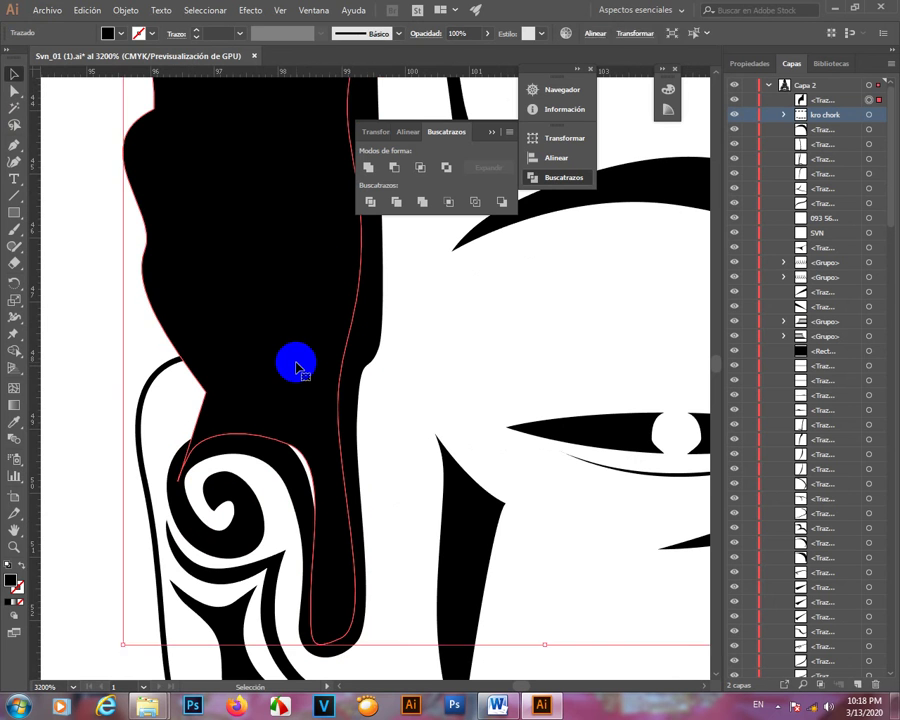
click(291, 445)
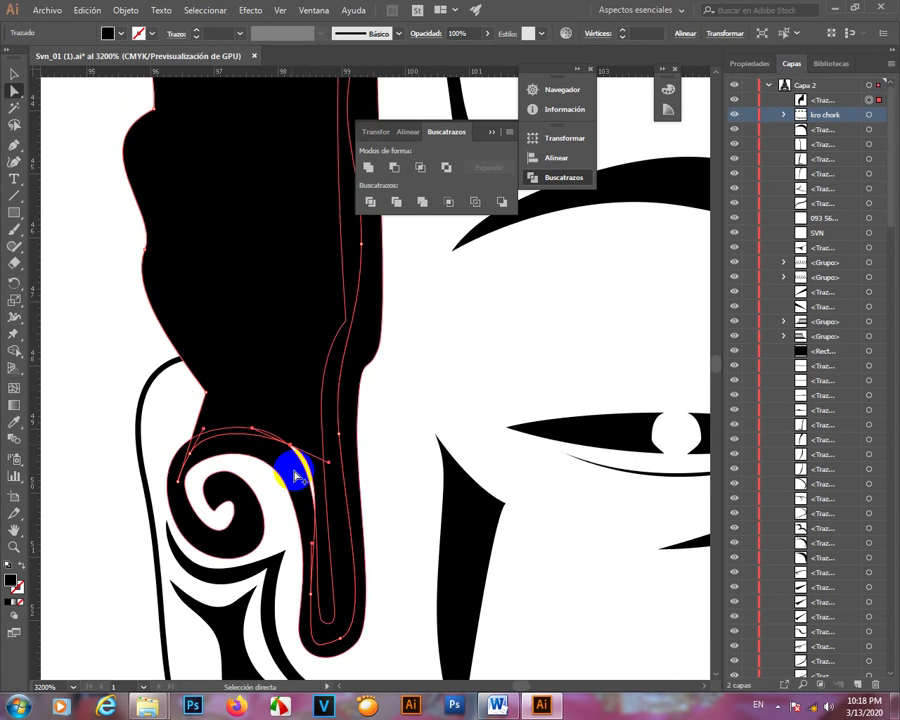
- Smooth the black hair shape's curve above the ear spiral by adjusting its anchor point and direction handles, then deselect it
scroll(293, 447, up, 3)
drag(296, 393, 255, 388)
scroll(361, 533, down, 2)
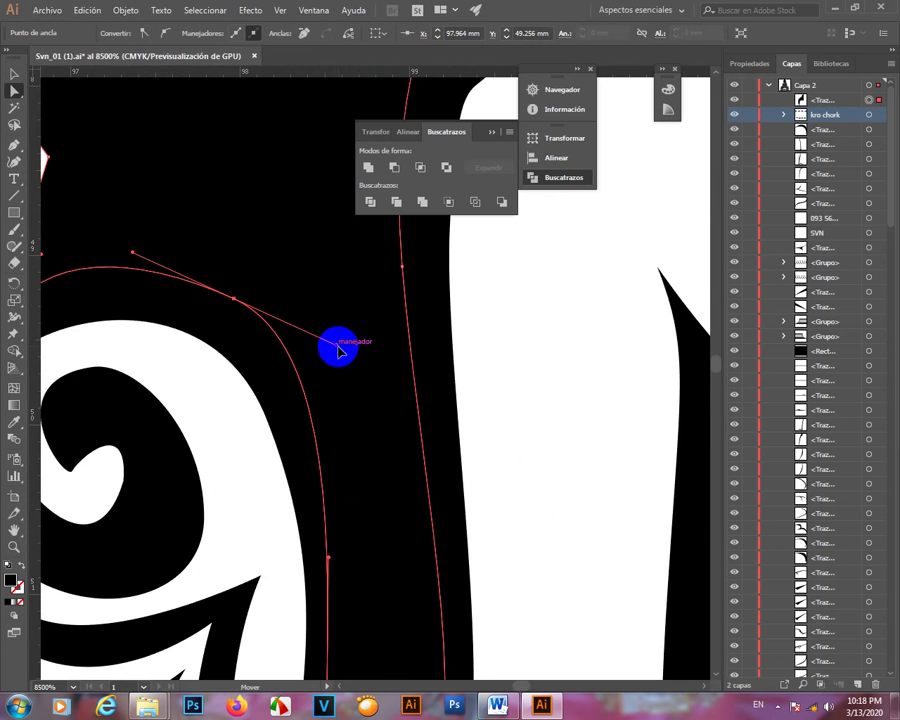
drag(338, 347, 334, 356)
drag(266, 333, 478, 476)
mouse_move(441, 455)
mouse_down()
mouse_move(438, 438)
mouse_move(446, 458)
mouse_up()
drag(251, 403, 249, 420)
scroll(432, 458, down, 4)
scroll(432, 452, down, 2)
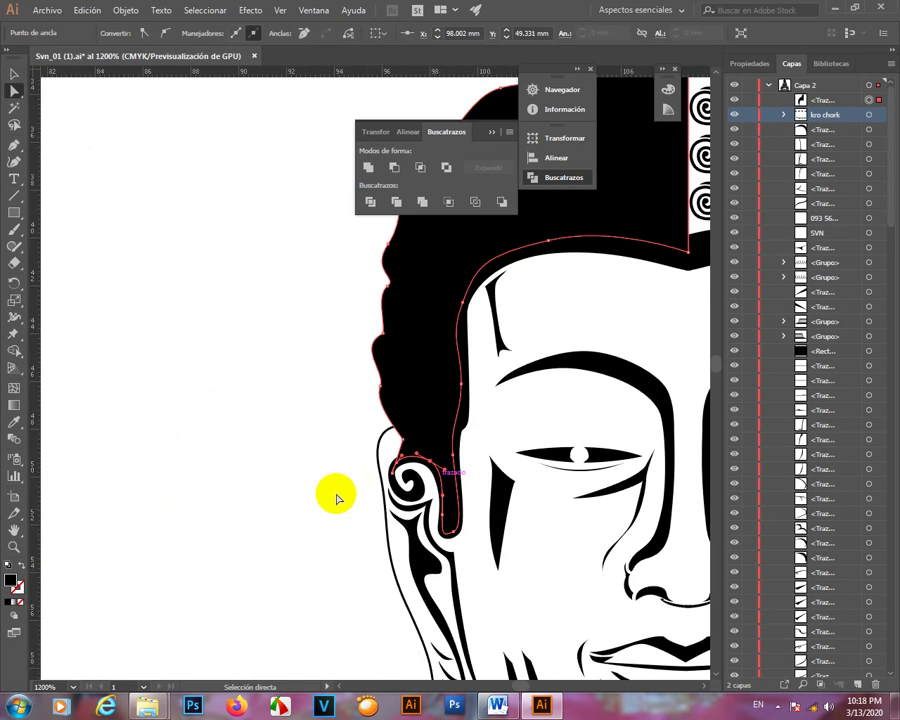
click(275, 412)
- Save the document after checking the whole black hair half against the spiral-curl half
scroll(300, 440, down, 4)
scroll(416, 425, up, 3)
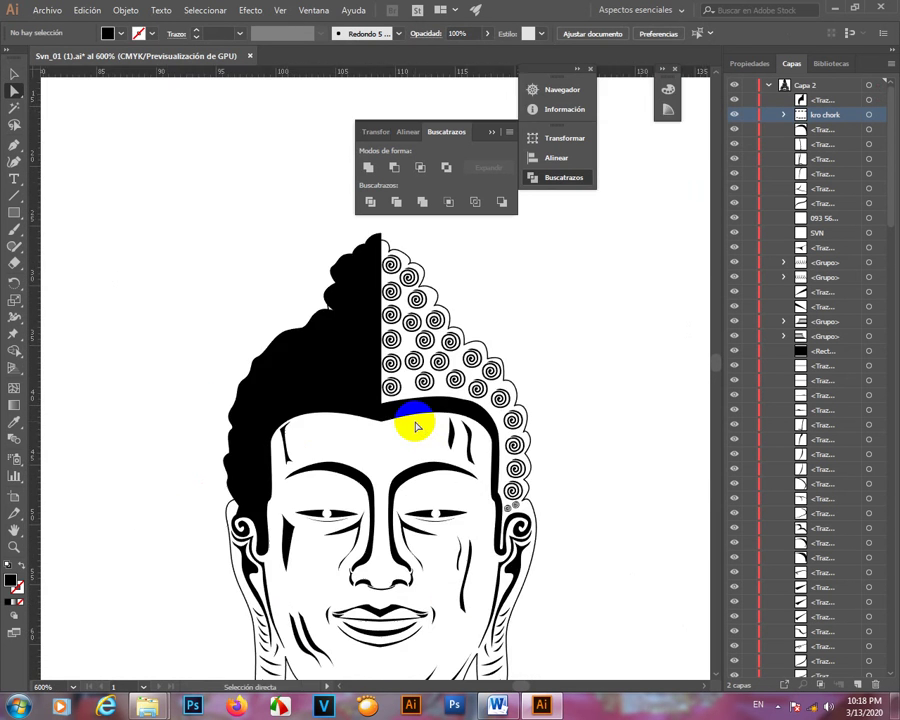
scroll(458, 466, down, 3)
scroll(434, 367, up, 2)
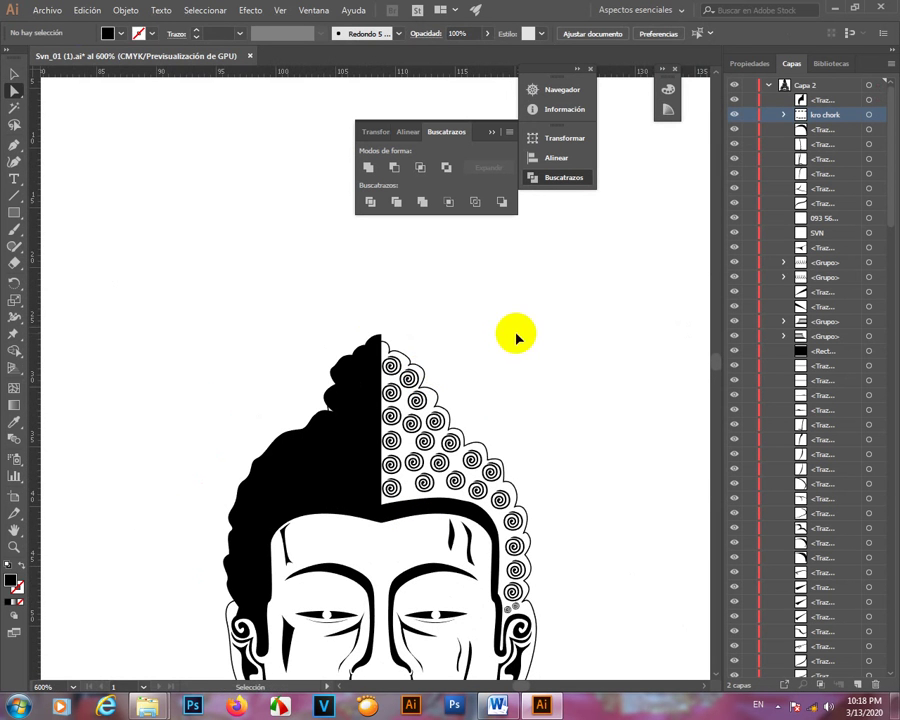
click(47, 10)
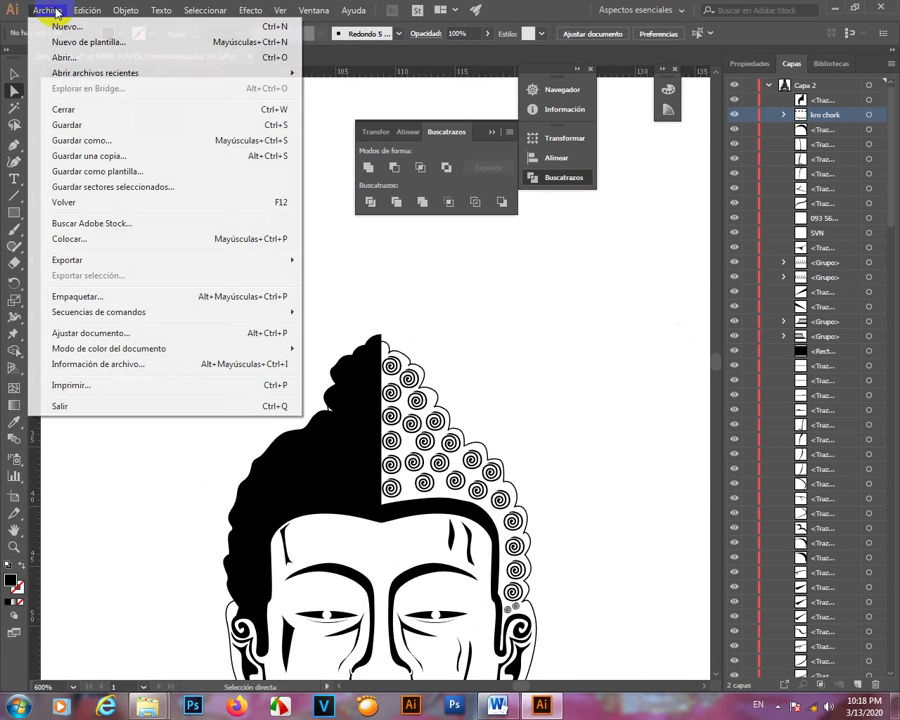
click(210, 126)
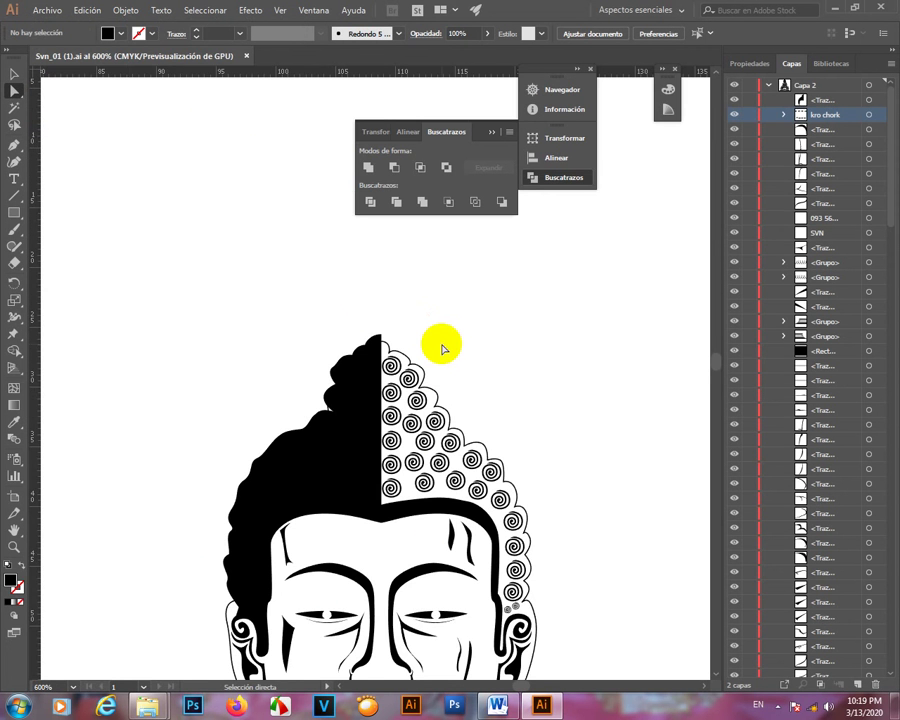
- Examine the solid black hair half, its edge along the forehead and the surrounding face lines
scroll(442, 344, down, 3)
drag(528, 470, 516, 407)
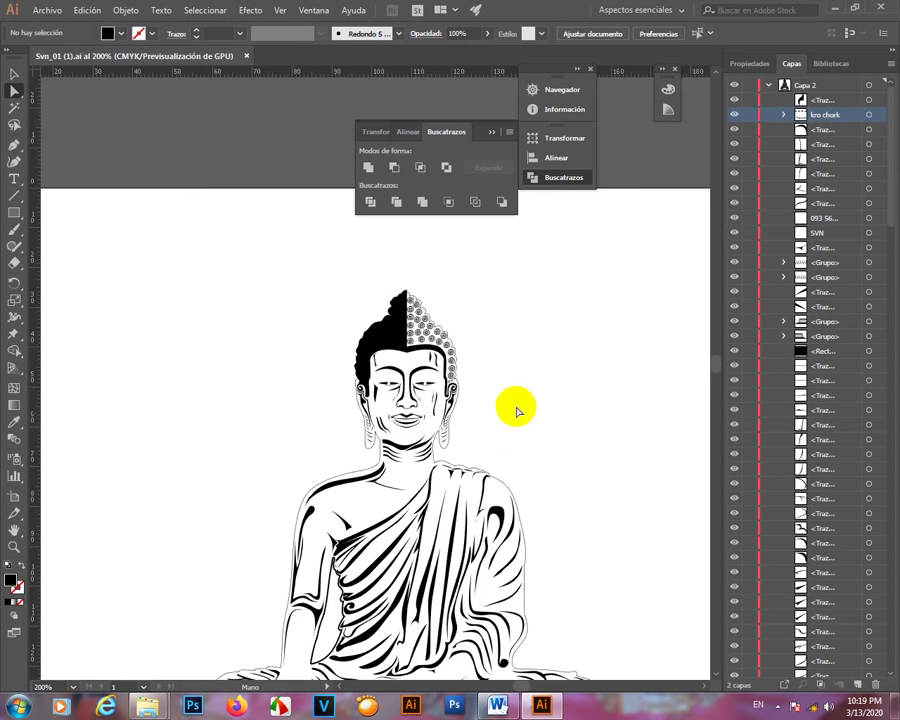
scroll(450, 280, up, 2)
scroll(514, 324, down, 2)
scroll(400, 354, up, 3)
click(400, 354)
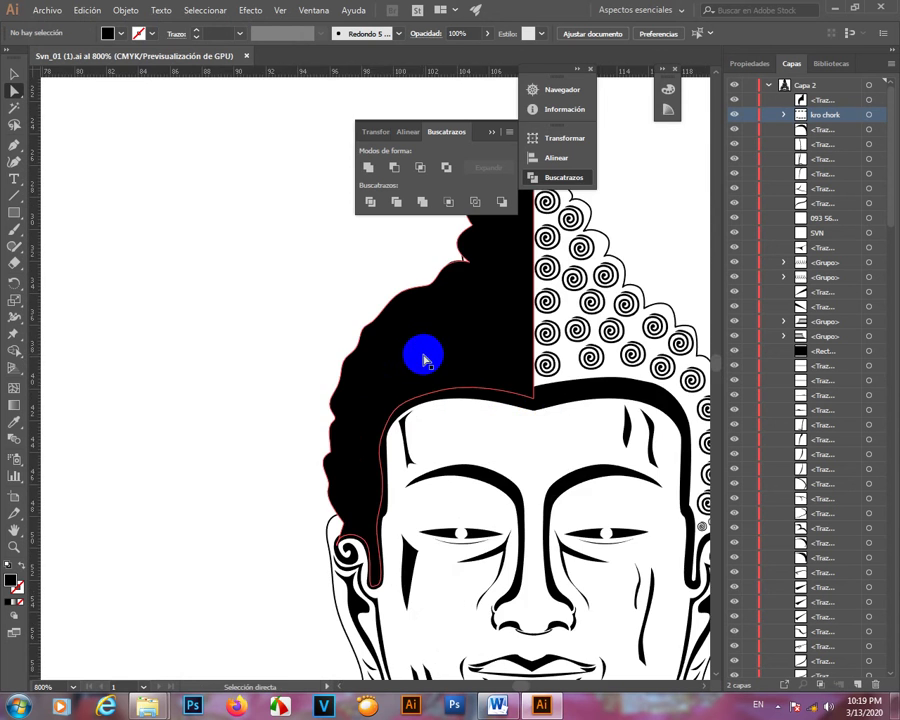
scroll(420, 352, up, 1)
scroll(400, 340, down, 3)
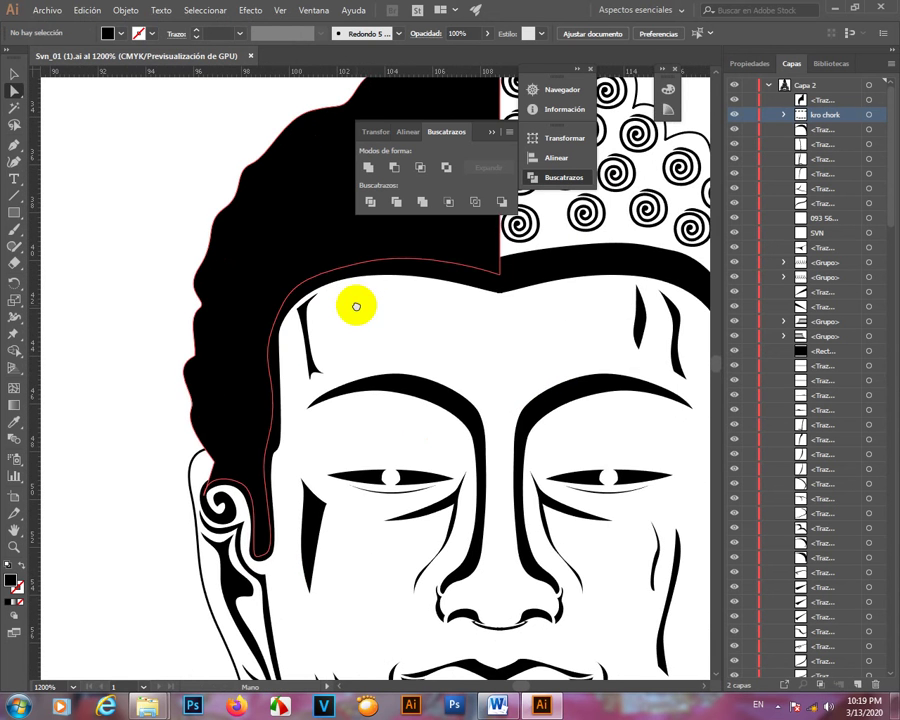
scroll(346, 374, down, 3)
scroll(299, 354, up, 3)
drag(482, 402, 439, 509)
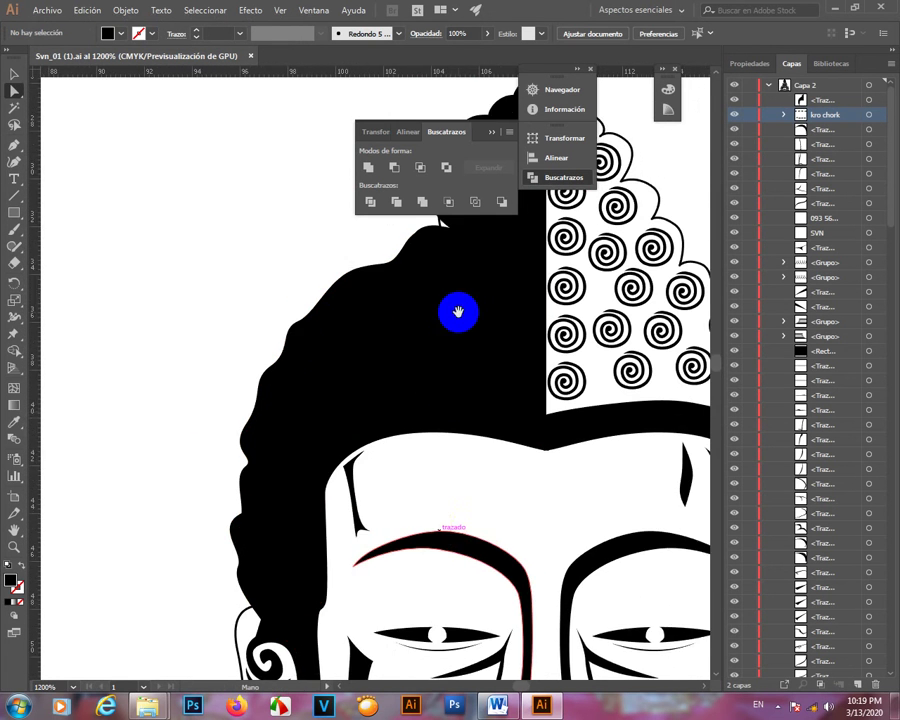
drag(458, 313, 432, 364)
- Draw a closed curved sliver about 3.4 mm wide with the Pen tool inside the black hair, above the forehead
key(p)
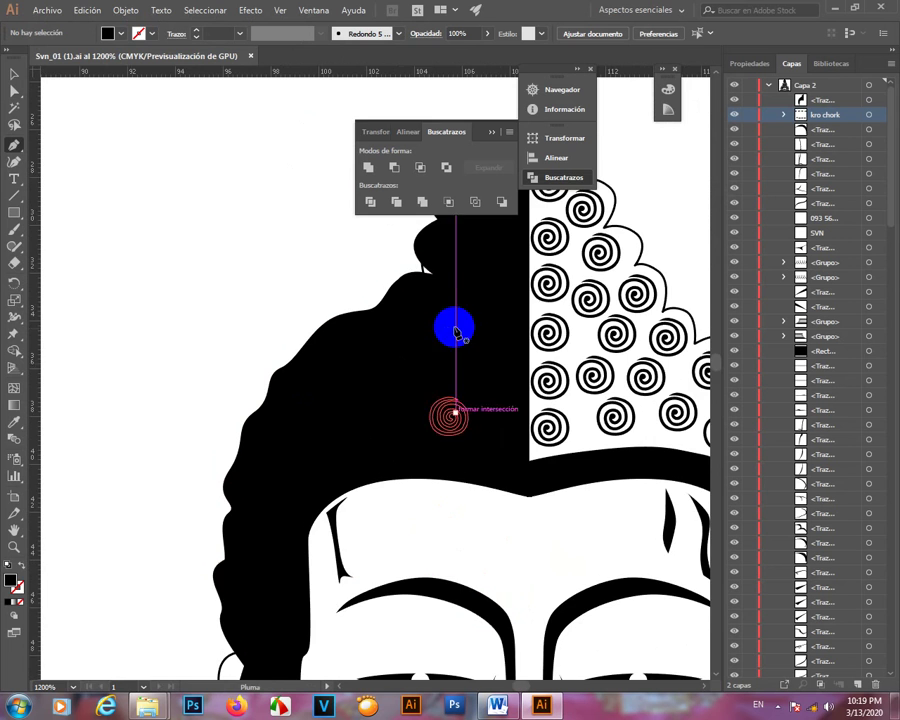
scroll(460, 322, up, 2)
drag(500, 422, 411, 350)
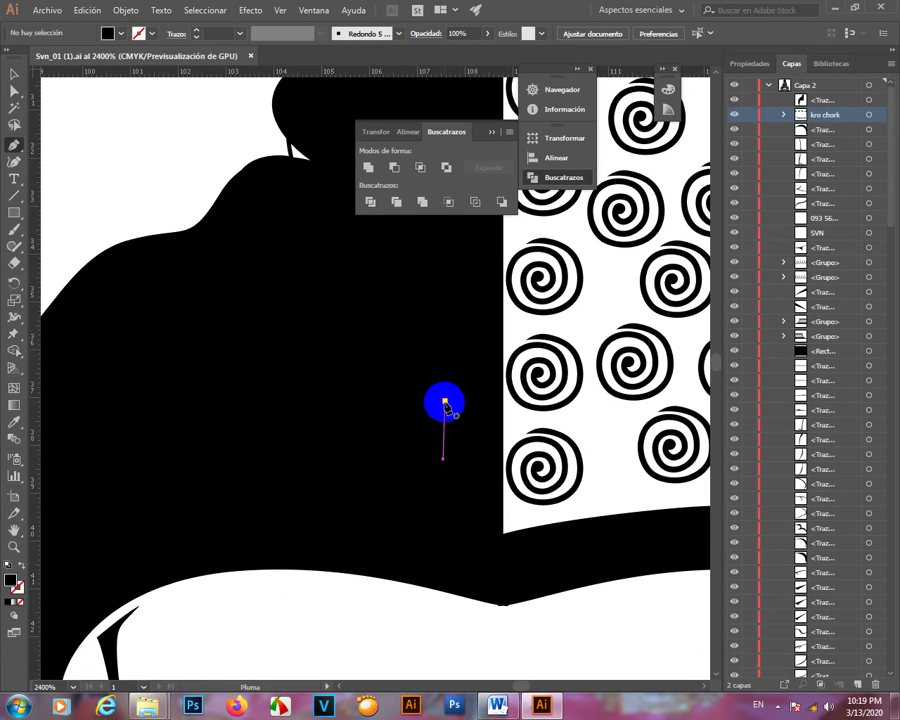
click(460, 455)
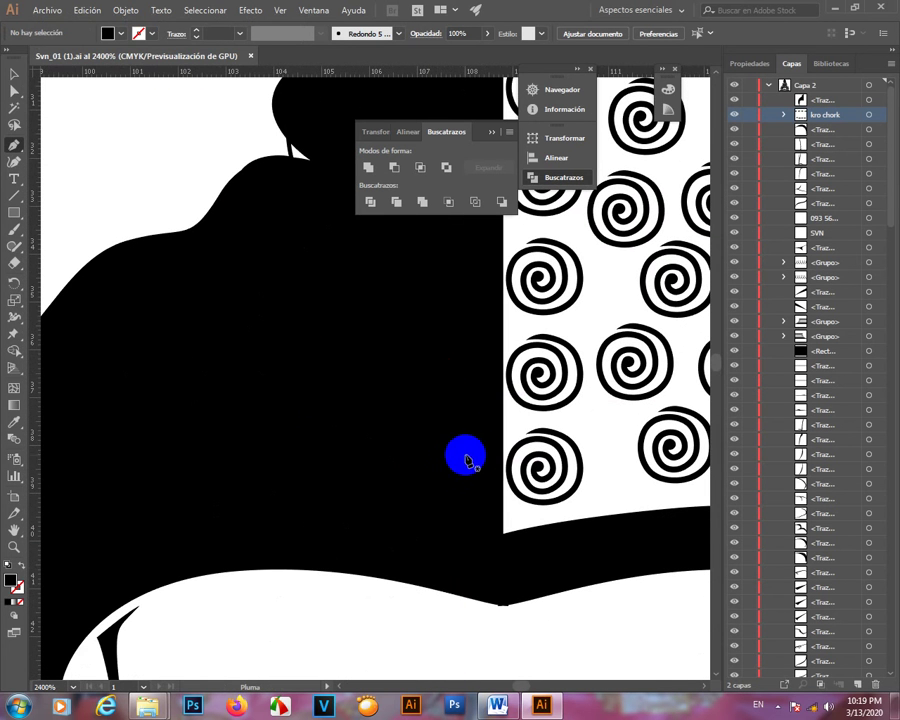
drag(456, 452, 482, 485)
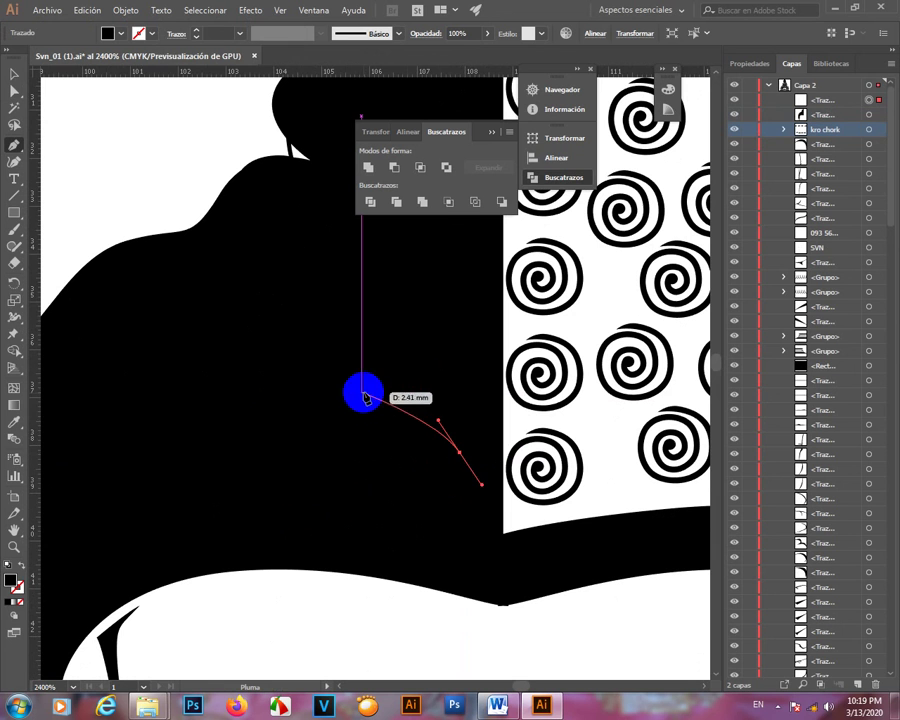
drag(349, 391, 309, 388)
click(297, 391)
scroll(285, 376, up, 1)
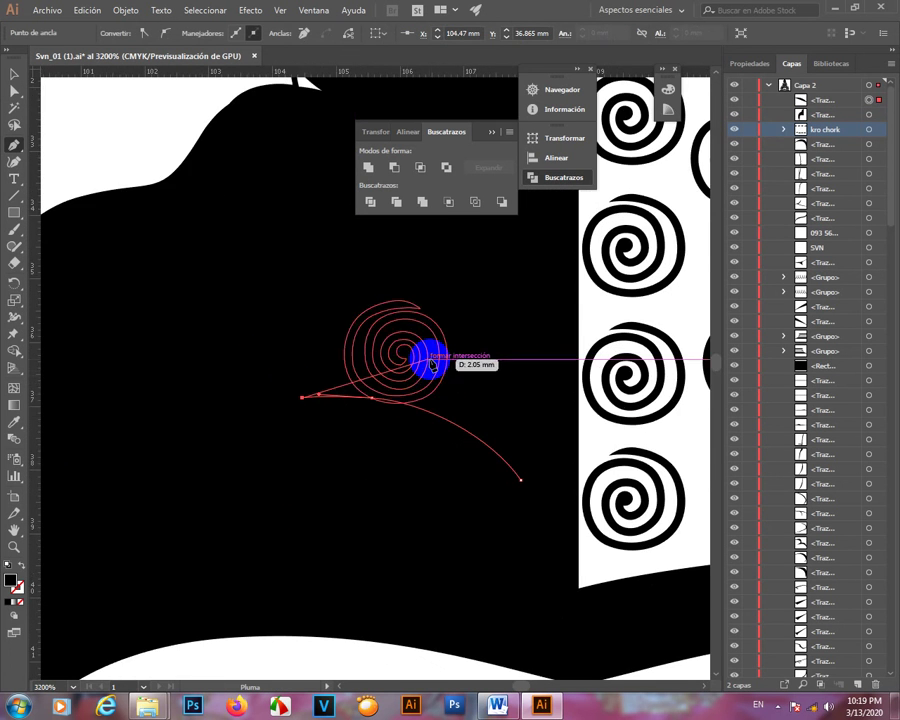
scroll(455, 375, up, 1)
key(ctrl+plus)
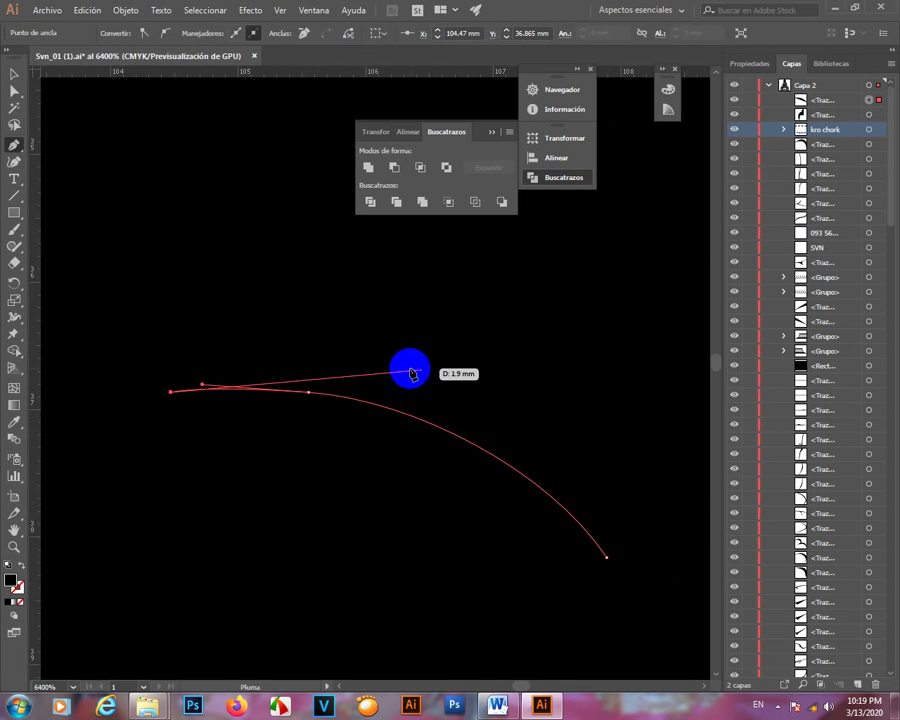
drag(417, 372, 493, 389)
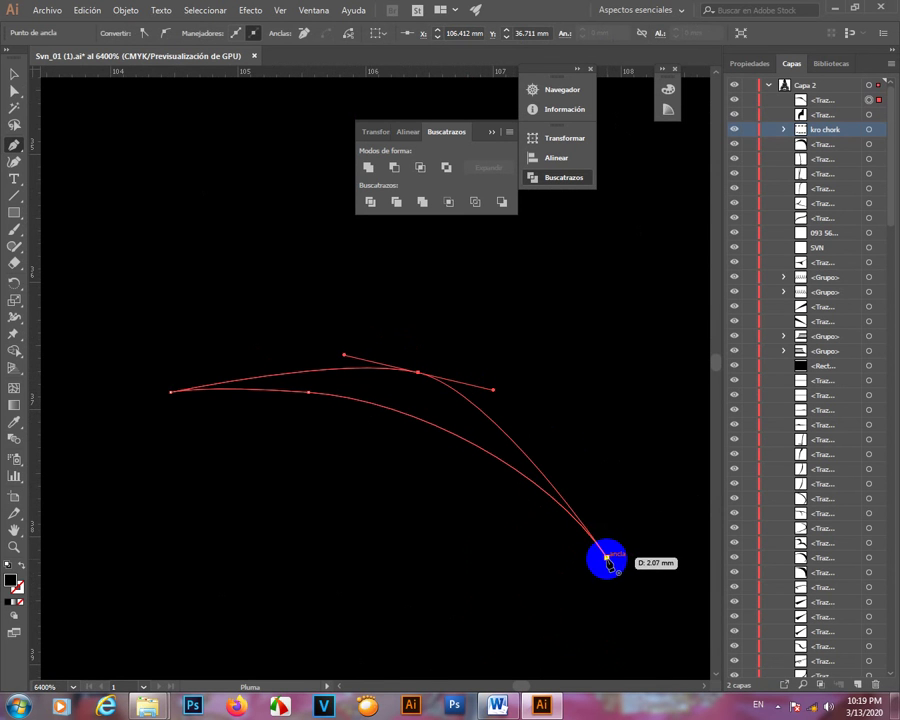
click(606, 557)
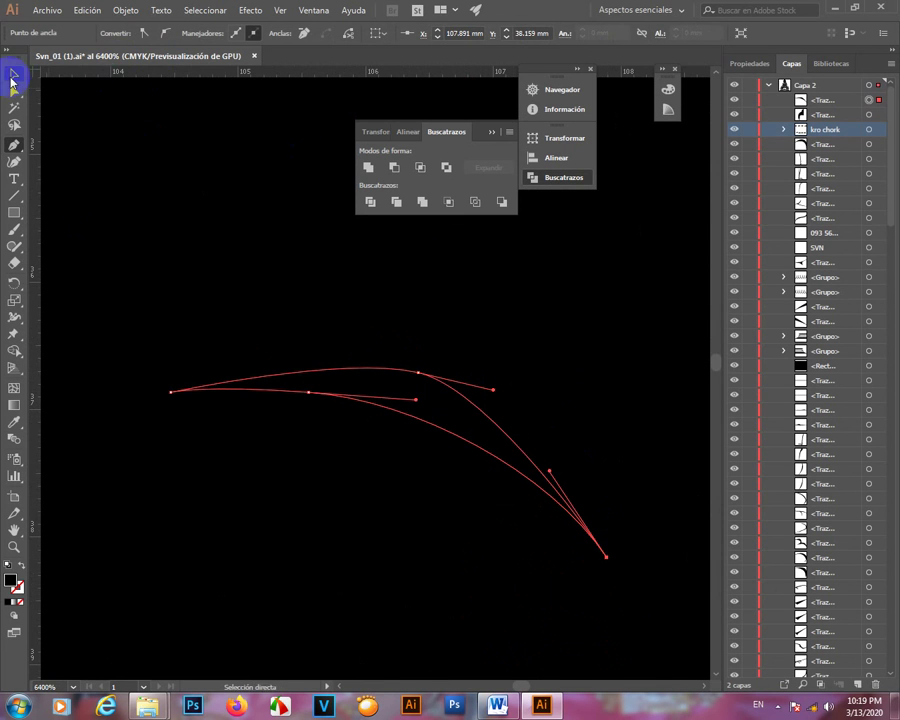
- Fill the new curved sliver with white (FFFFFF) and deselect the artwork
click(13, 75)
double_click(17, 585)
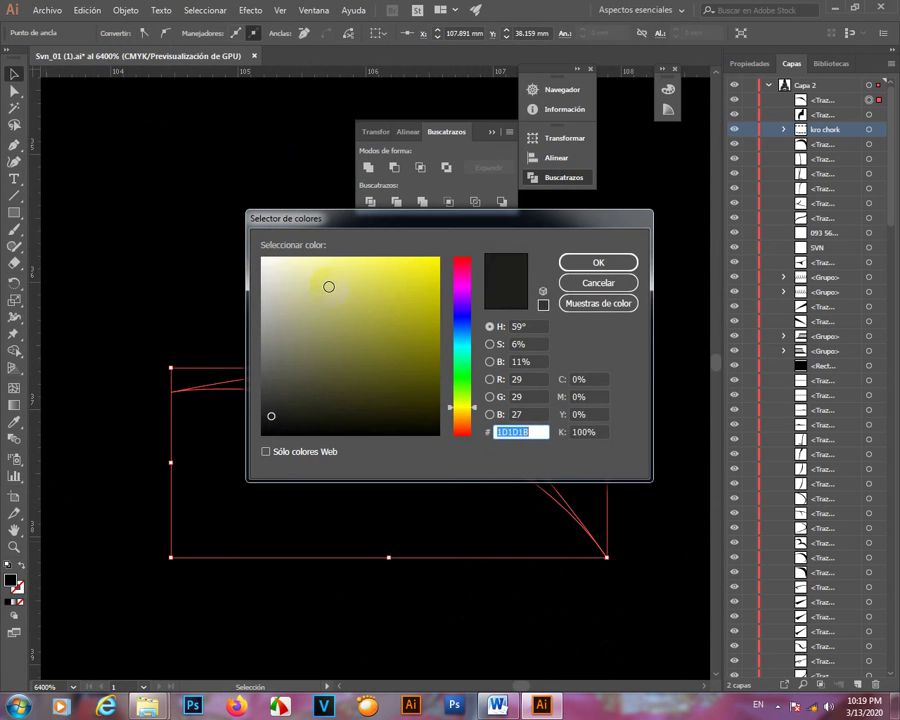
click(257, 262)
click(592, 265)
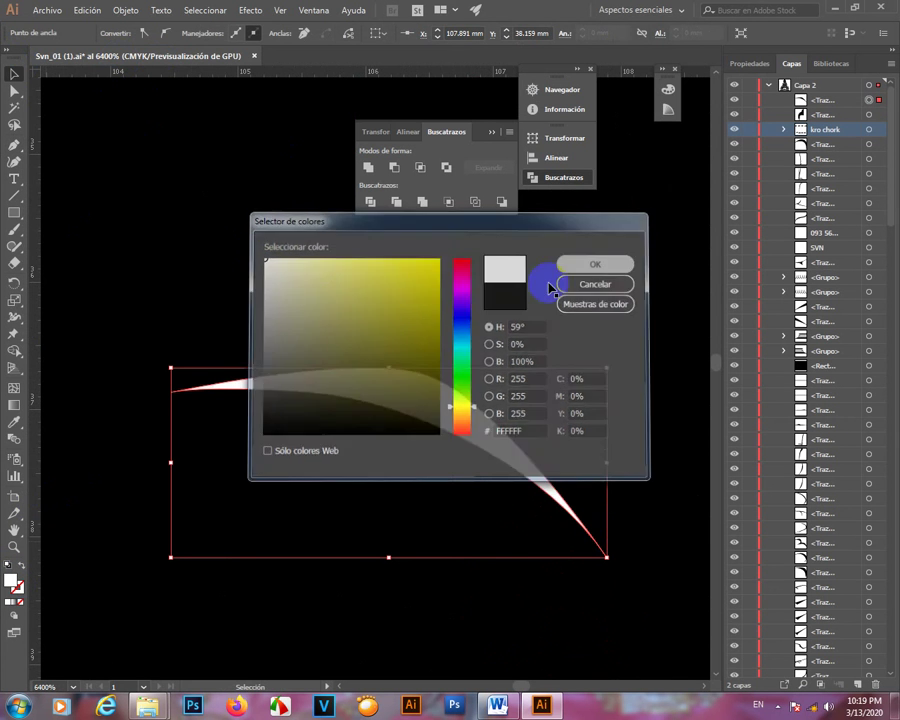
key(ctrl+minus)
scroll(477, 420, down, 5)
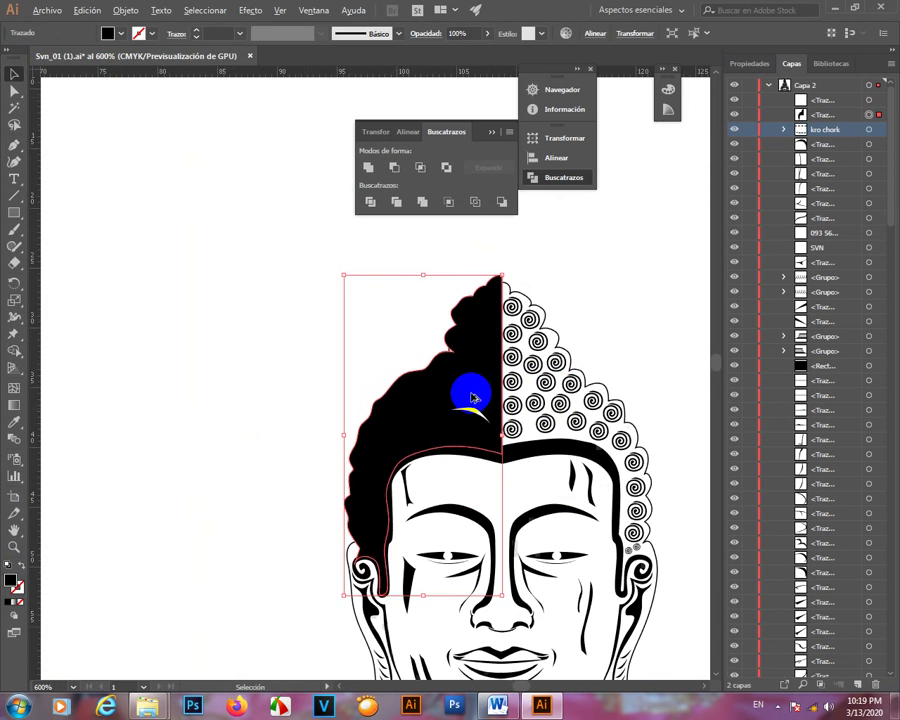
click(247, 248)
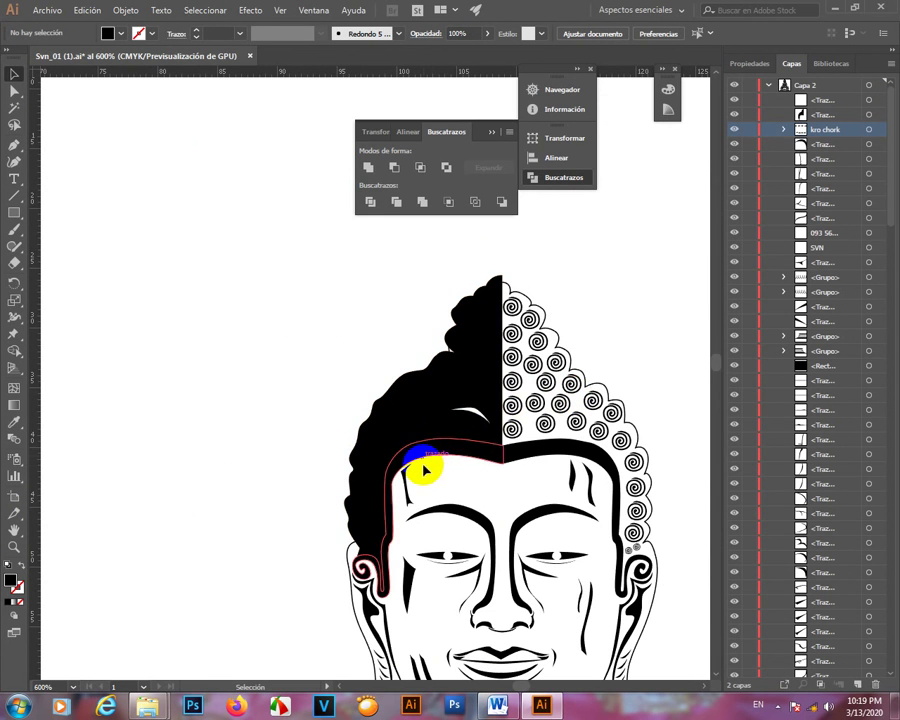
- Delete the white curved sliver from the black hair shape
scroll(458, 416, up, 3)
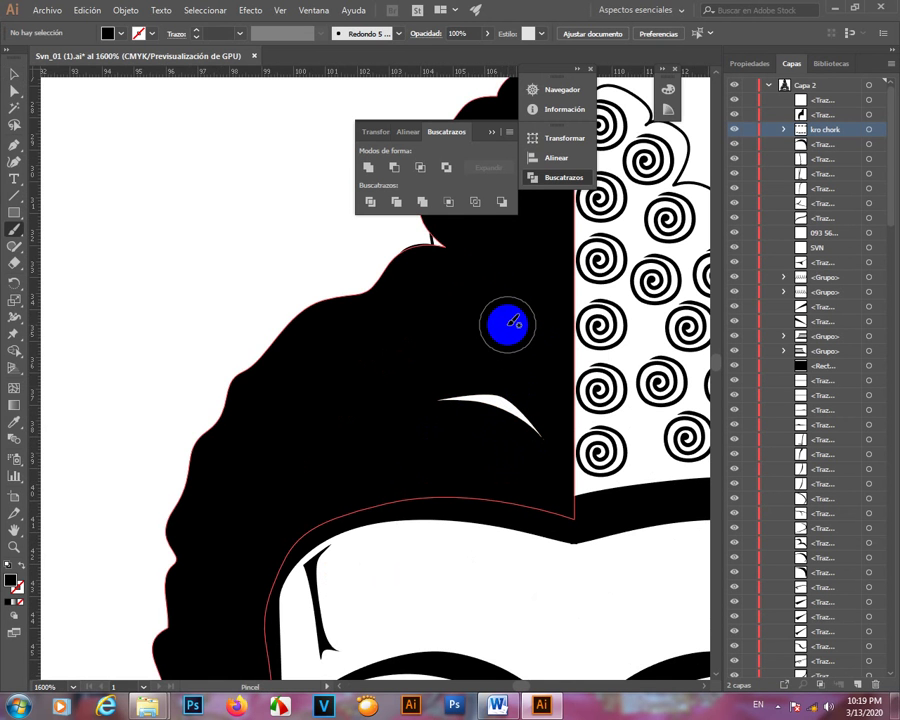
scroll(498, 330, down, 2)
scroll(503, 345, up, 2)
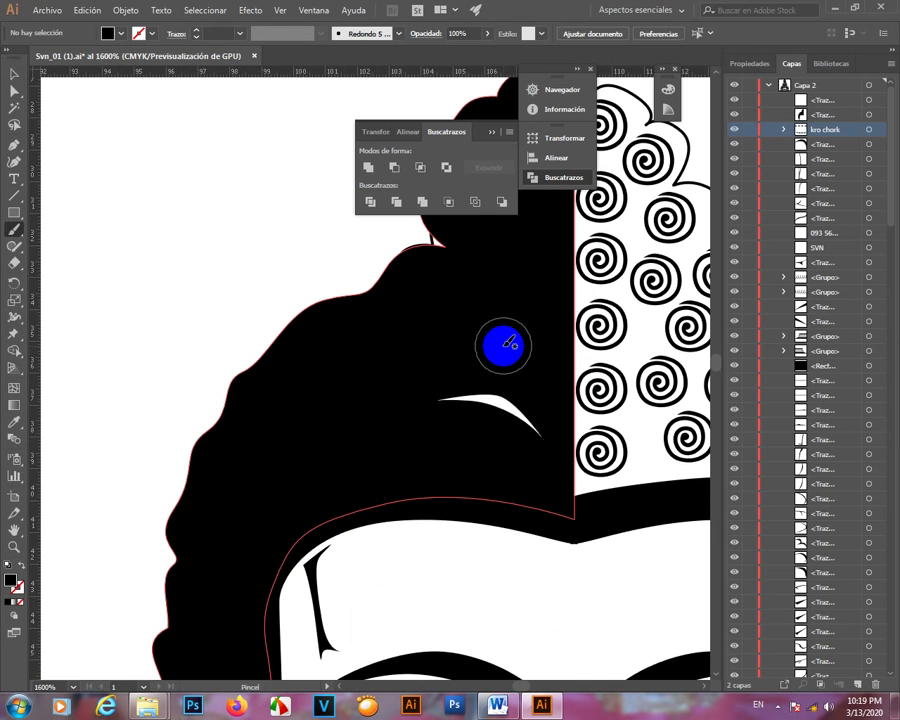
key(v)
click(513, 407)
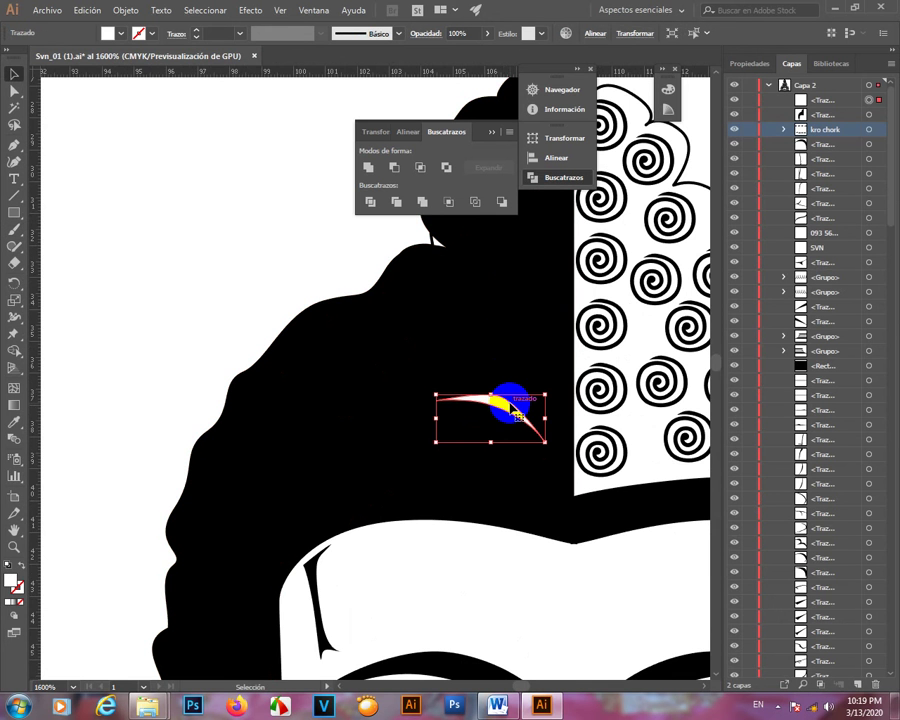
key(Delete)
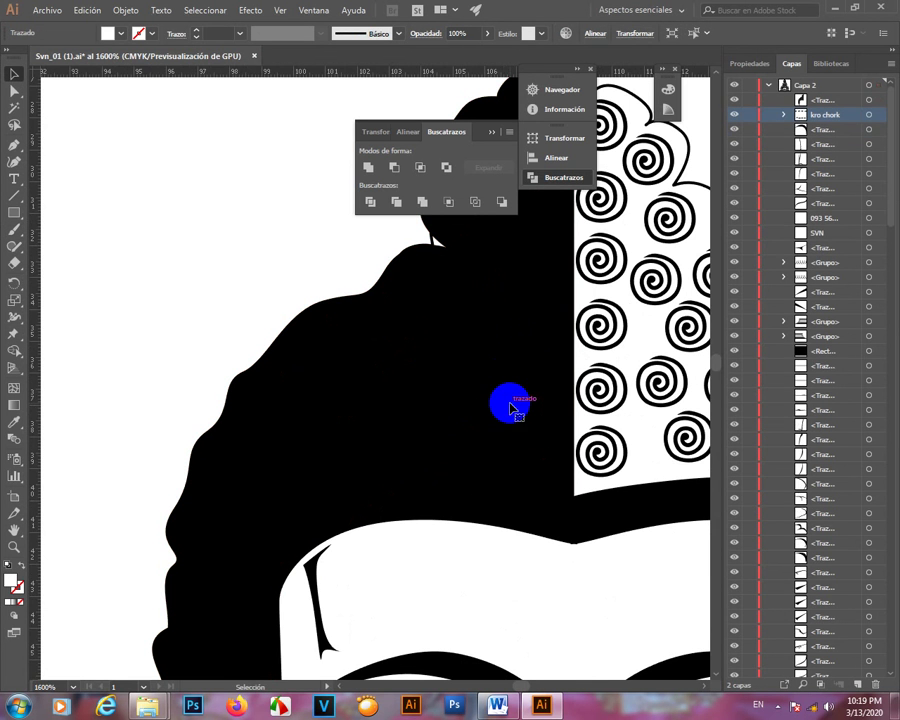
- Draw a flat horizontal ellipse about 21 mm wide and 7 mm high in the empty area beside the head
scroll(500, 404, down, 7)
scroll(504, 362, up, 3)
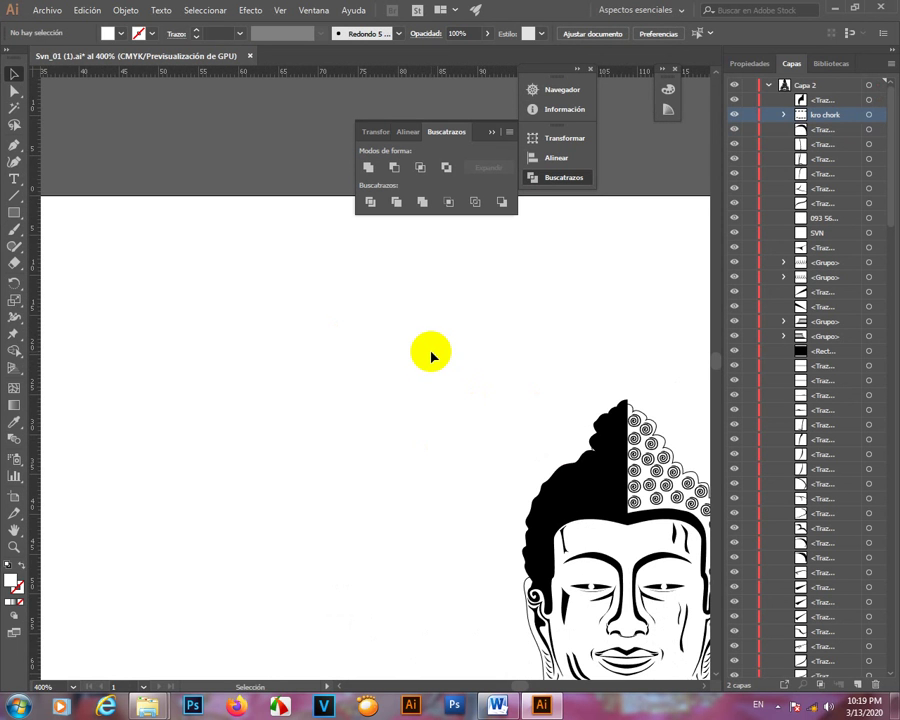
scroll(430, 352, up, 5)
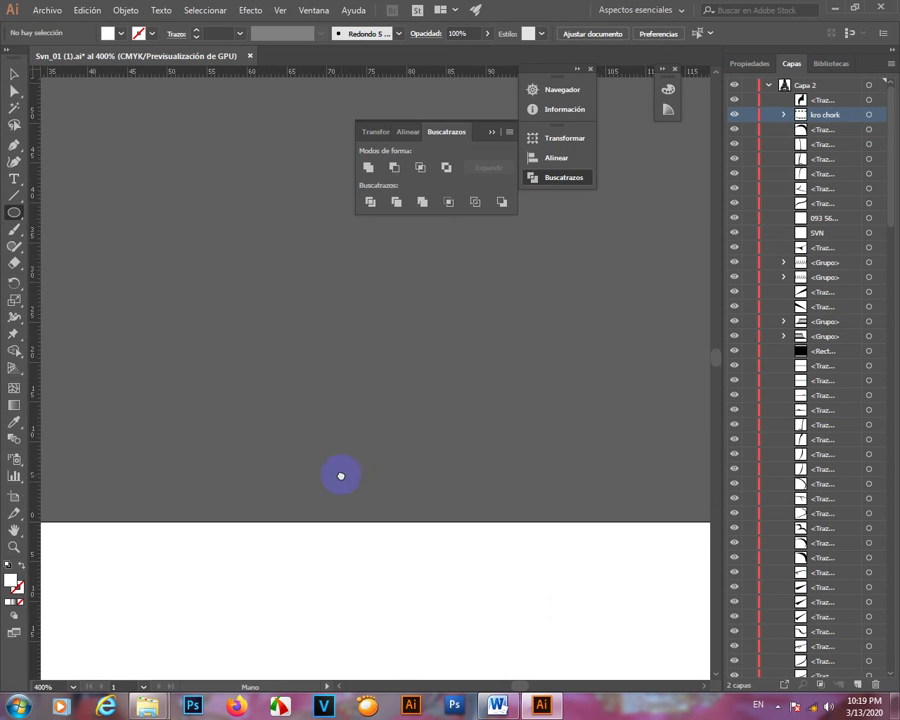
scroll(421, 554, down, 6)
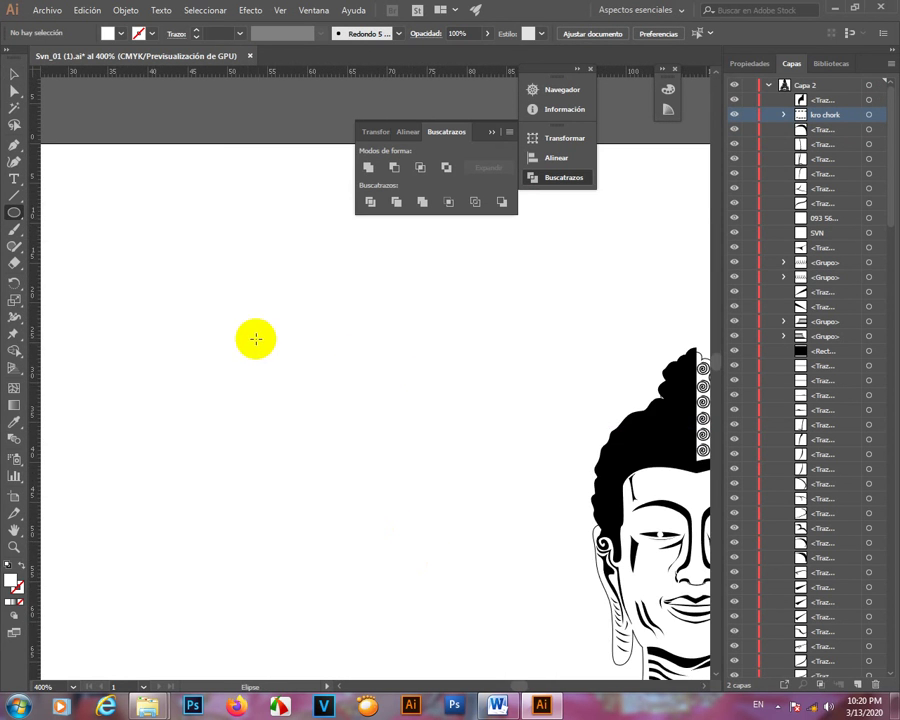
drag(246, 327, 413, 383)
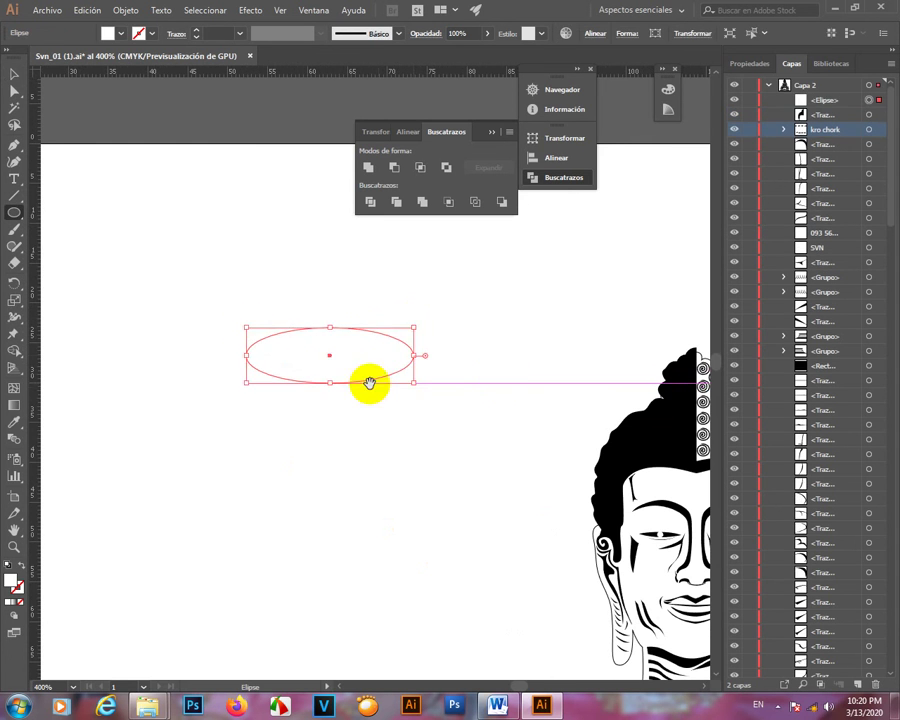
- Shorten both vertical direction handles of the ellipse's right anchor point to taper that end into a tip
scroll(340, 370, up, 1)
key(v)
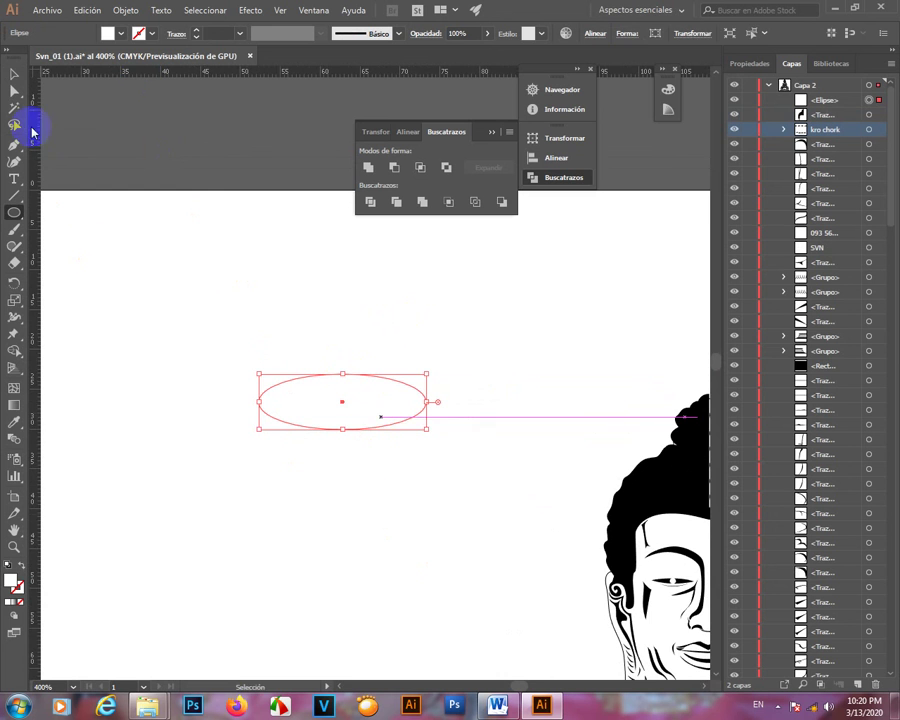
click(12, 93)
scroll(410, 406, up, 2)
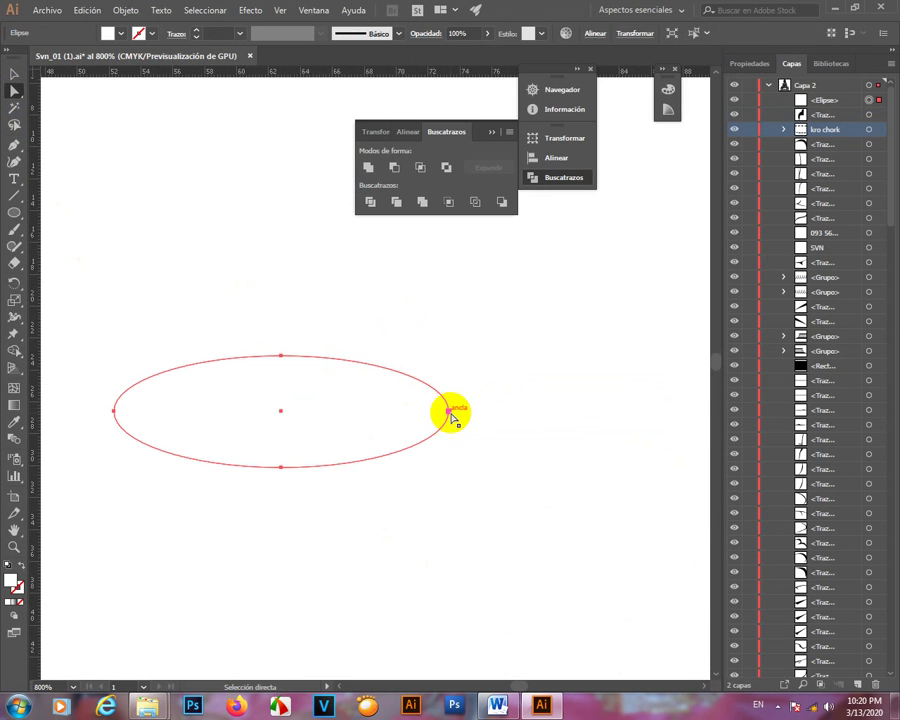
click(450, 411)
scroll(440, 414, left, 2)
scroll(566, 400, up, 2)
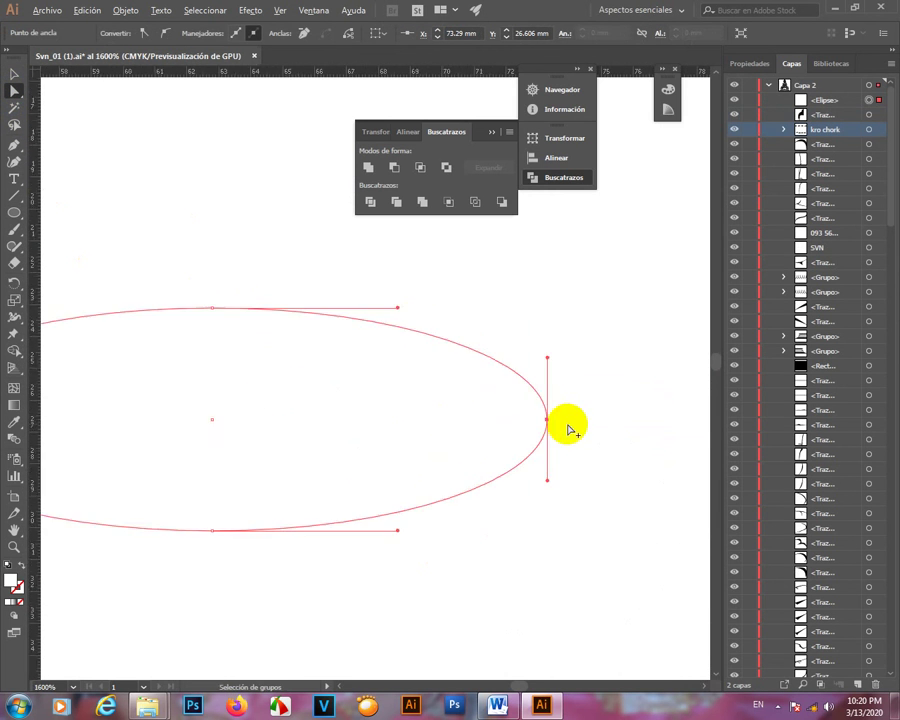
drag(527, 319, 526, 394)
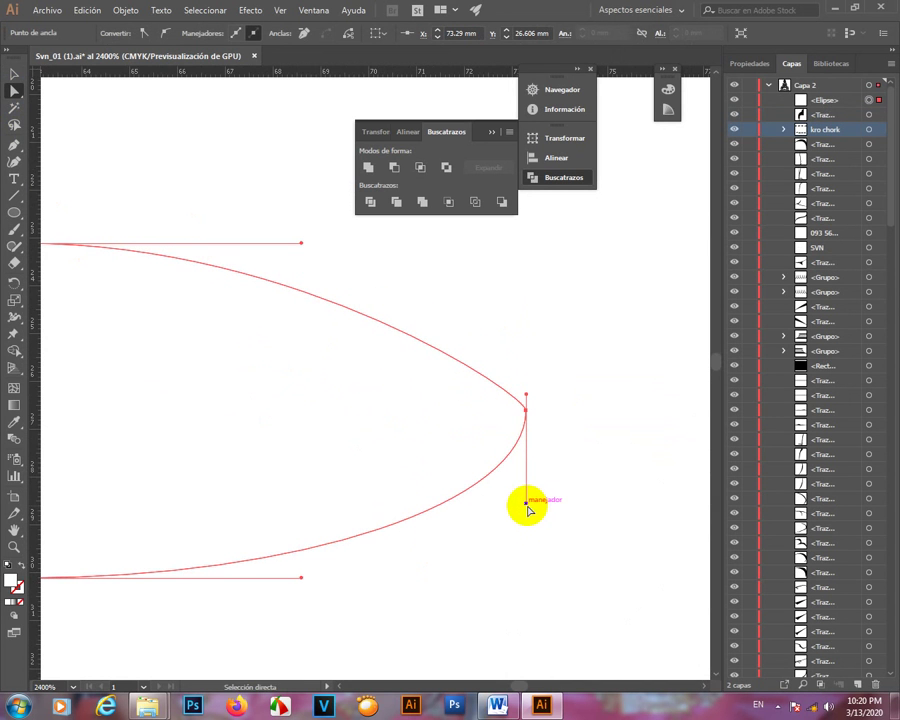
drag(527, 503, 526, 426)
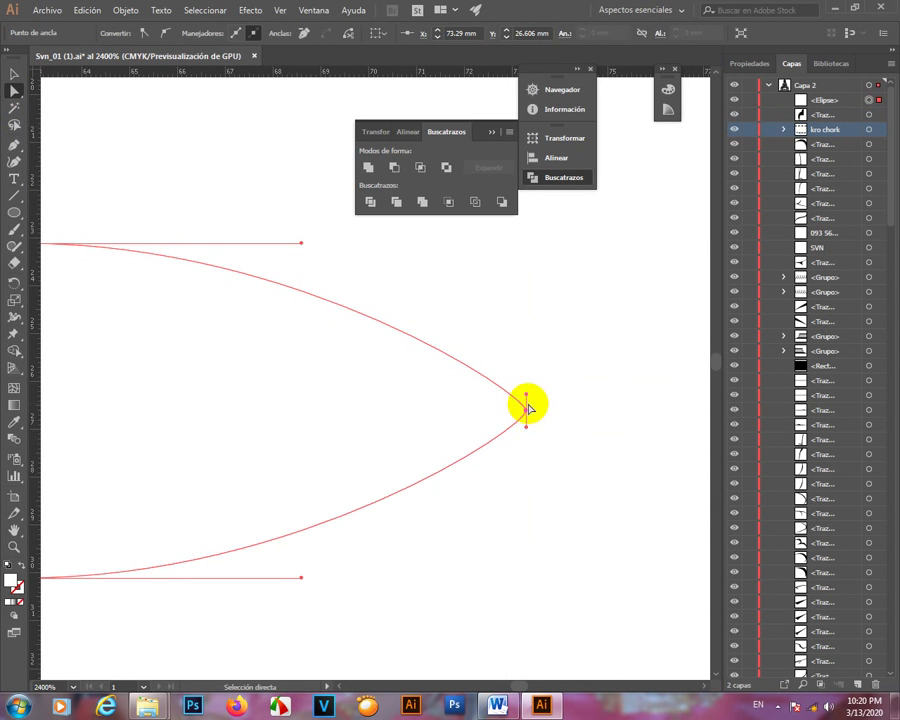
- Shorten both vertical direction handles of the ellipse's left anchor point to taper that end into a tip
drag(267, 458, 700, 424)
drag(280, 422, 630, 422)
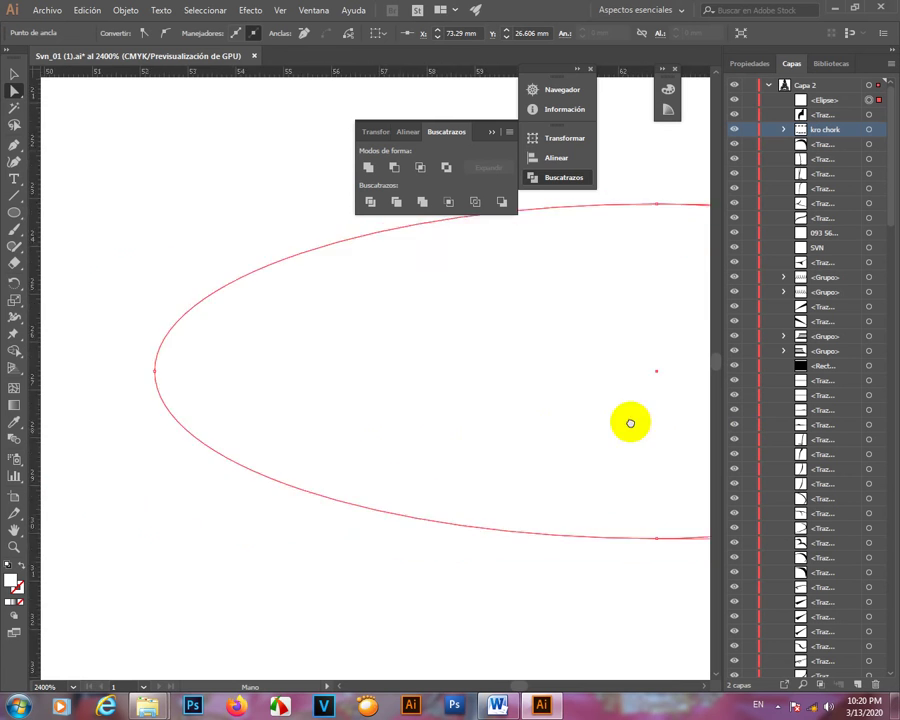
drag(405, 450, 405, 448)
click(304, 372)
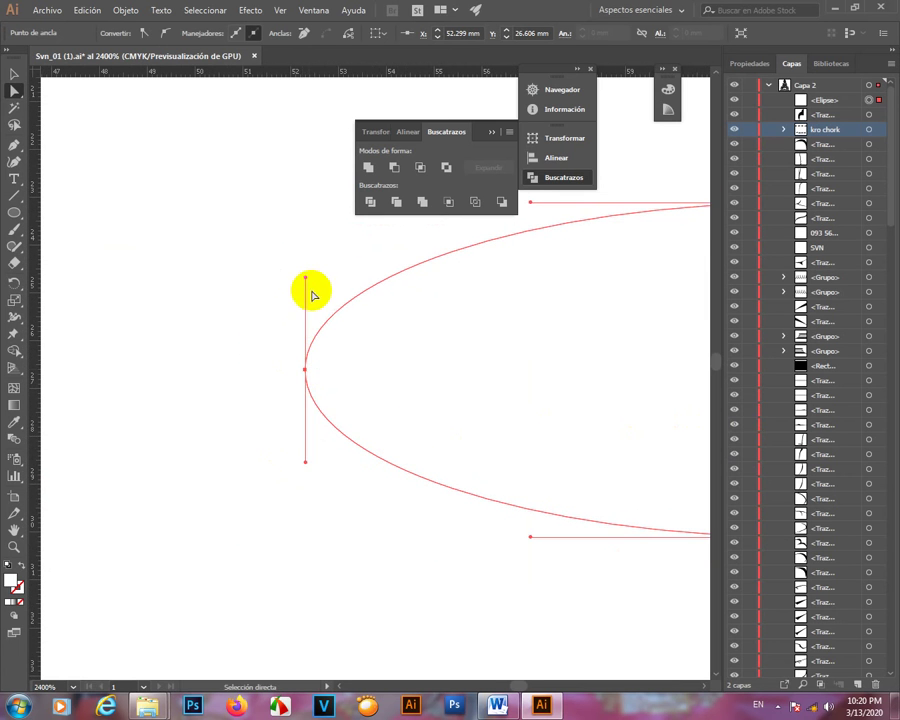
drag(306, 280, 306, 360)
drag(306, 462, 304, 376)
- Move the ellipse's upper and lower middle anchors inward to form a thin sliver with a nearly straight upper edge
scroll(302, 414, down, 3)
scroll(443, 377, up, 2)
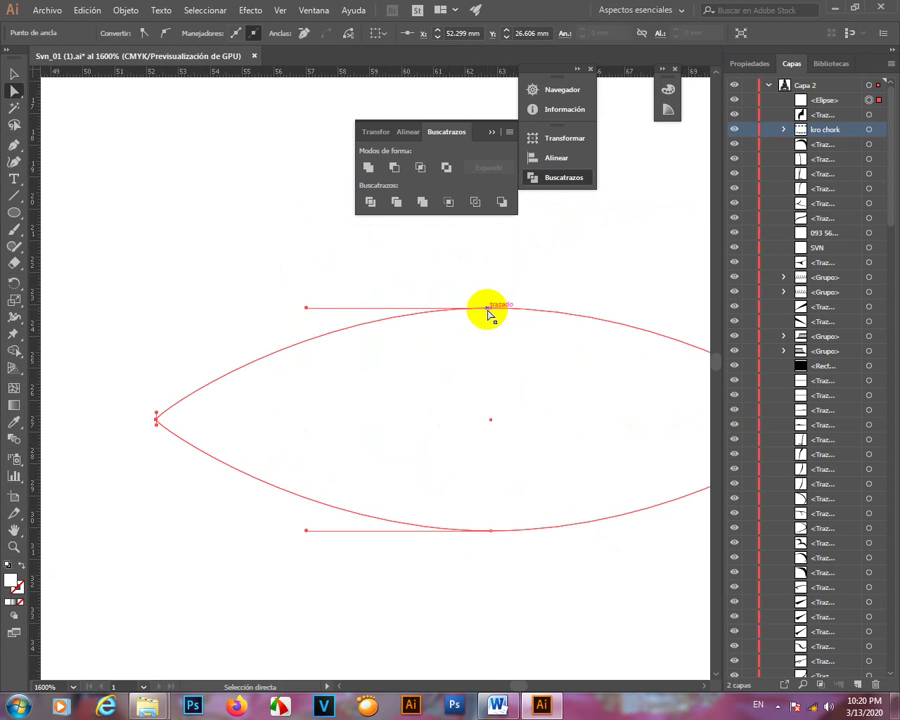
drag(491, 313, 490, 374)
drag(492, 535, 490, 477)
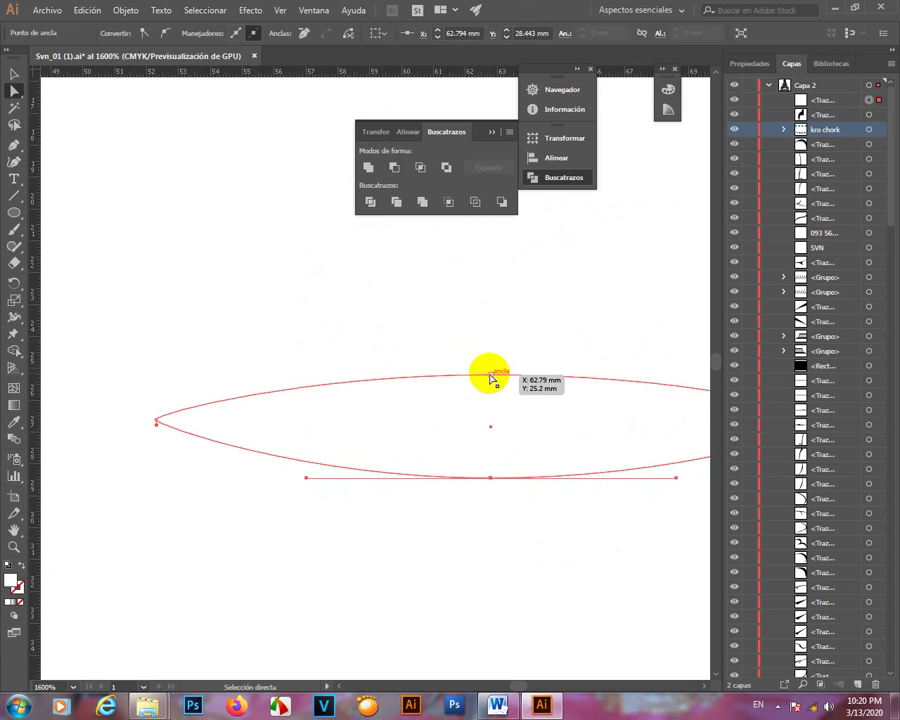
drag(490, 377, 490, 414)
scroll(505, 435, down, 5)
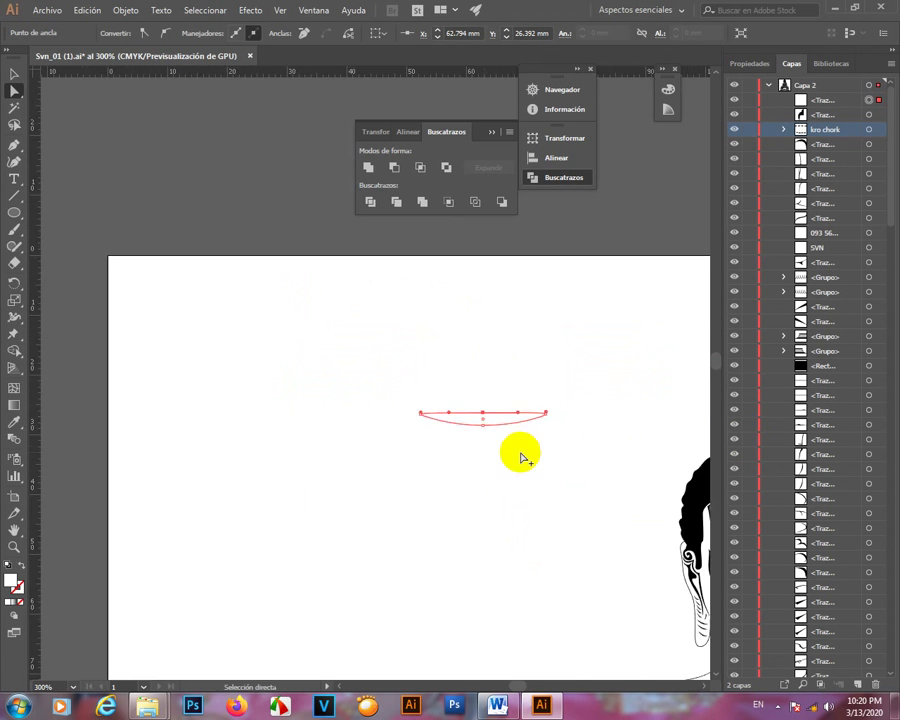
- Give the sliver a black (000000) stroke and deselect it
scroll(518, 420, down, 2)
scroll(470, 500, up, 3)
scroll(480, 500, down, 1)
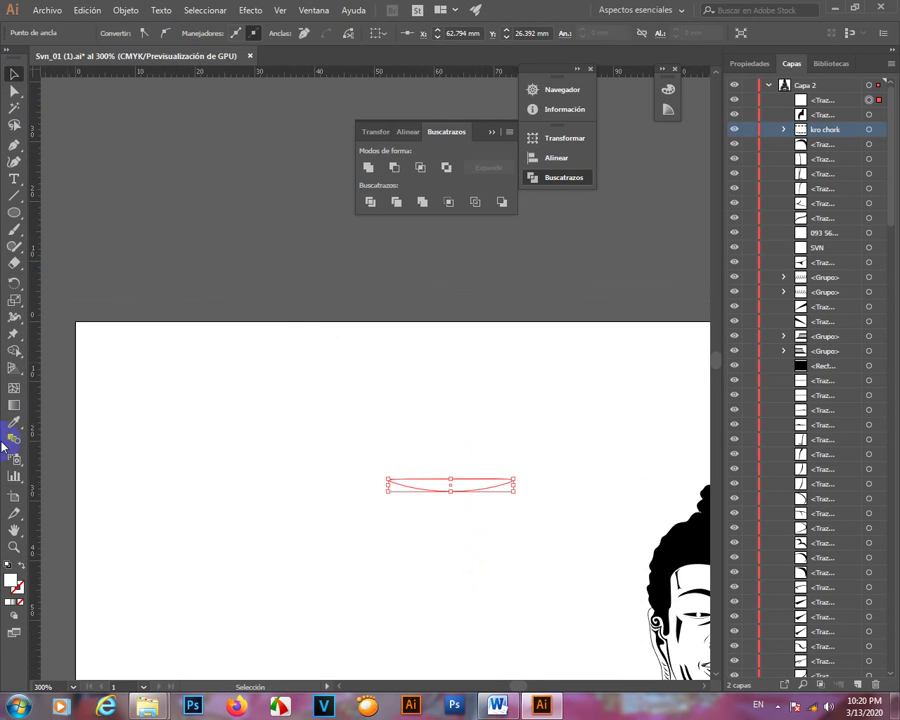
click(9, 603)
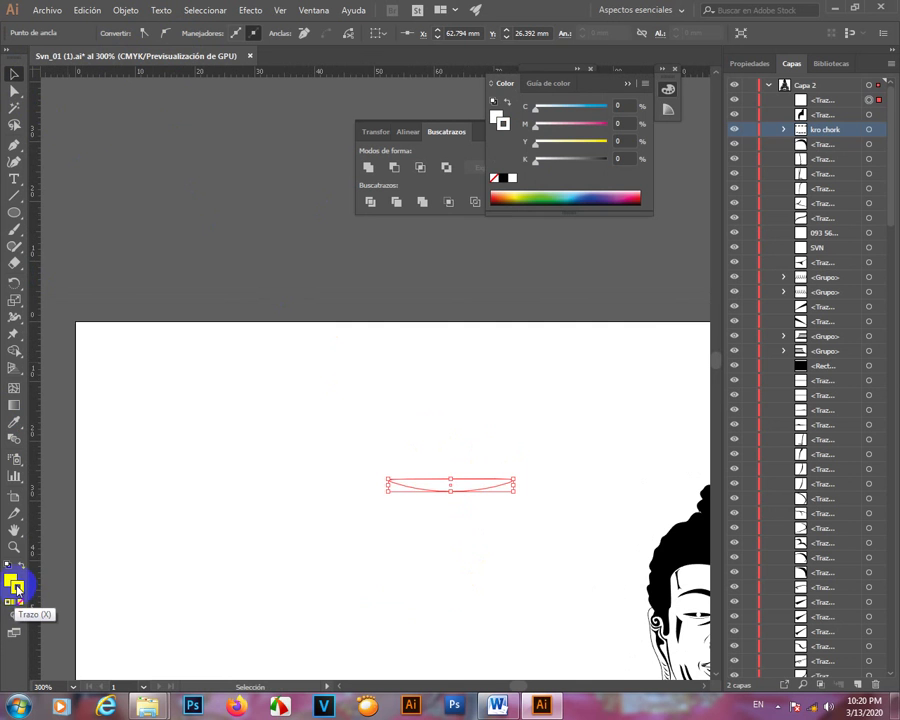
double_click(16, 588)
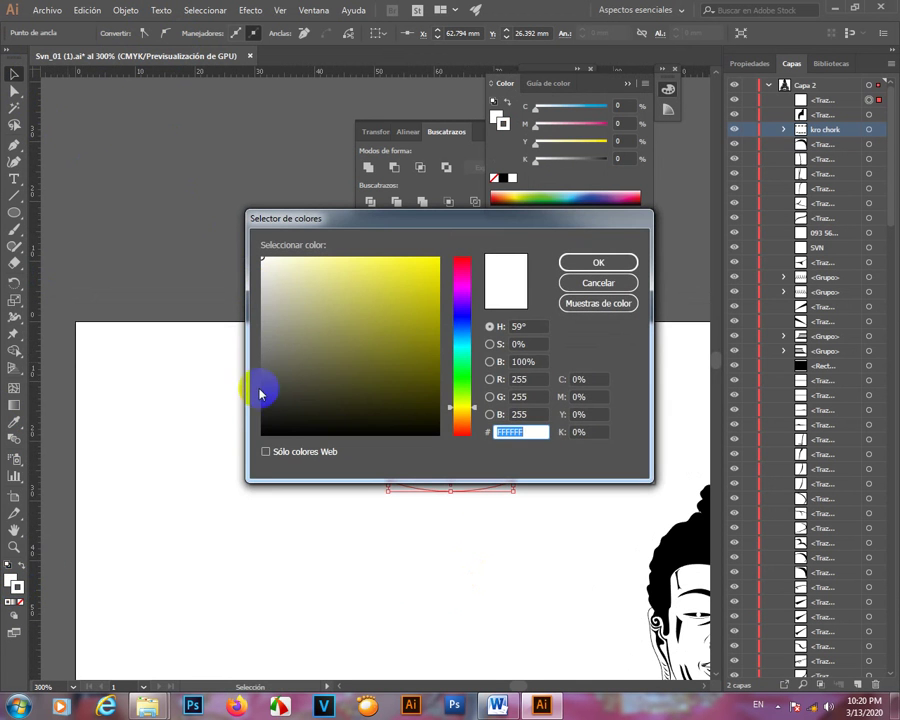
click(262, 431)
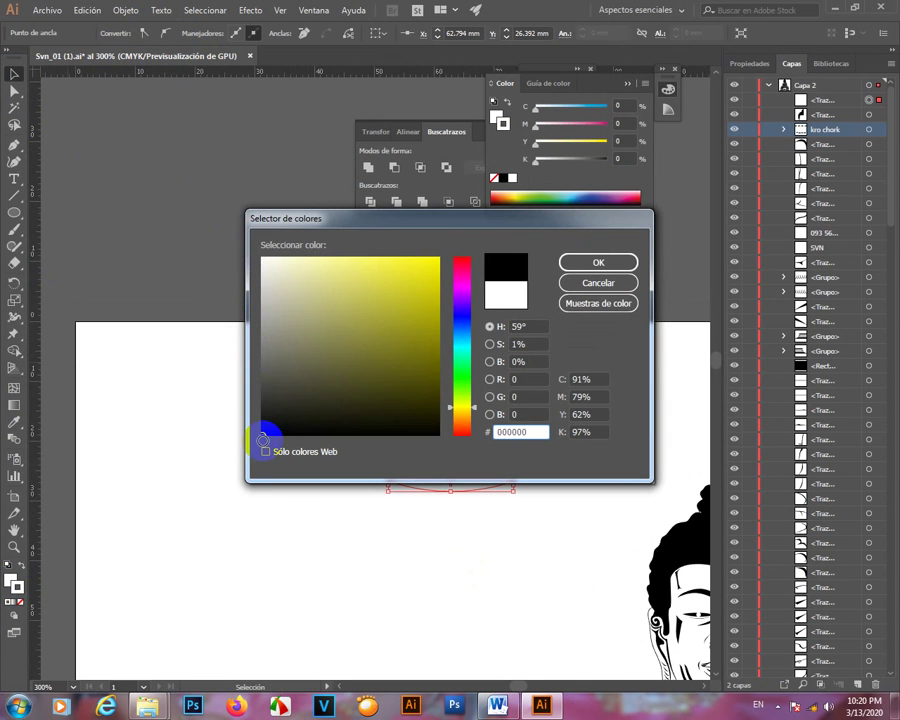
click(576, 265)
click(300, 280)
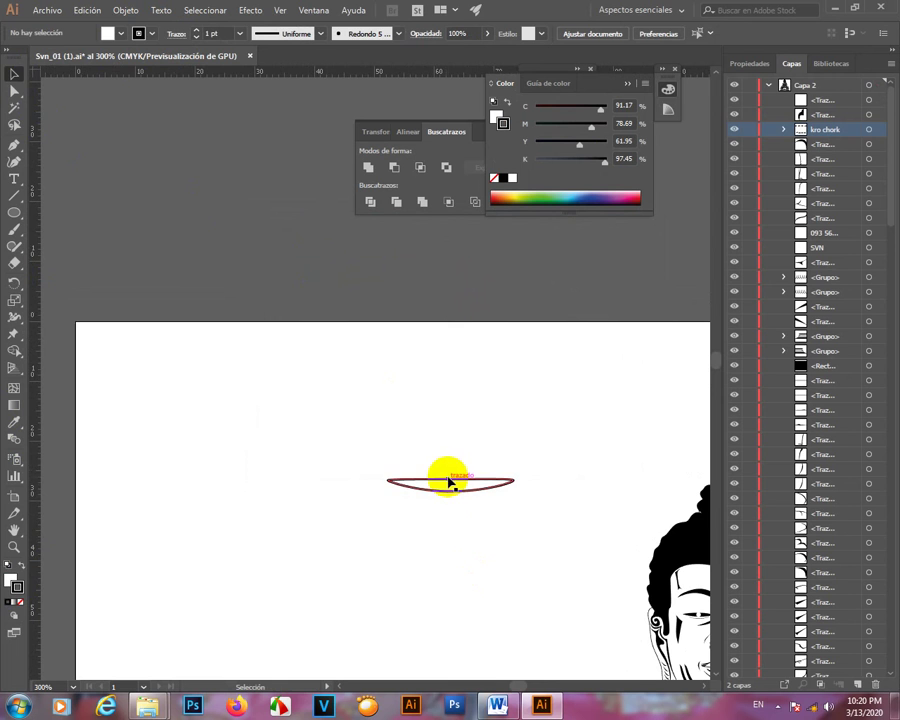
- Fill the sliver with black, remove its stroke and deselect it
click(449, 483)
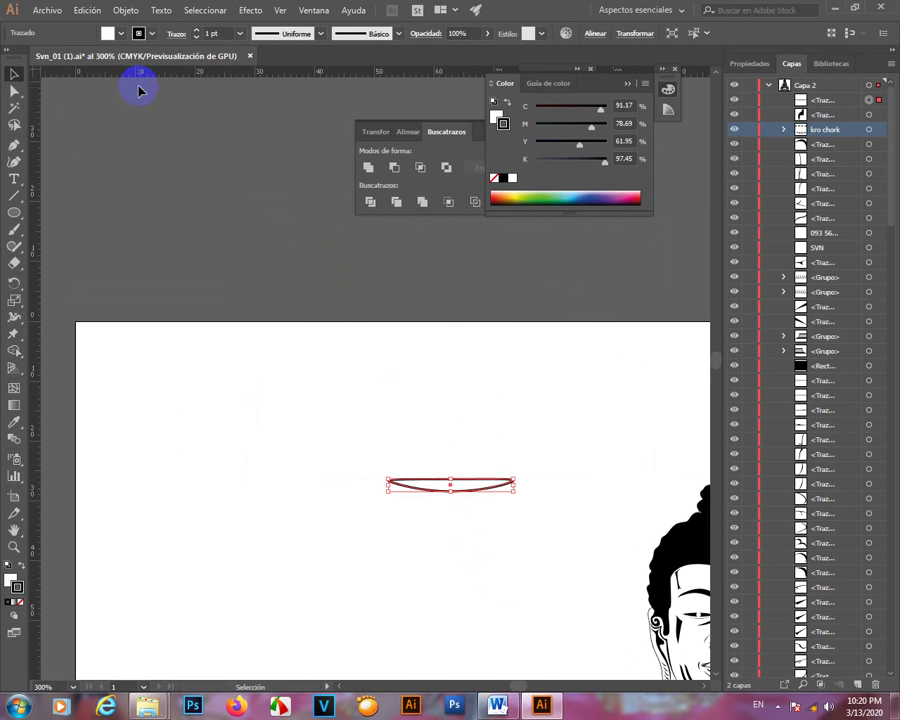
click(151, 34)
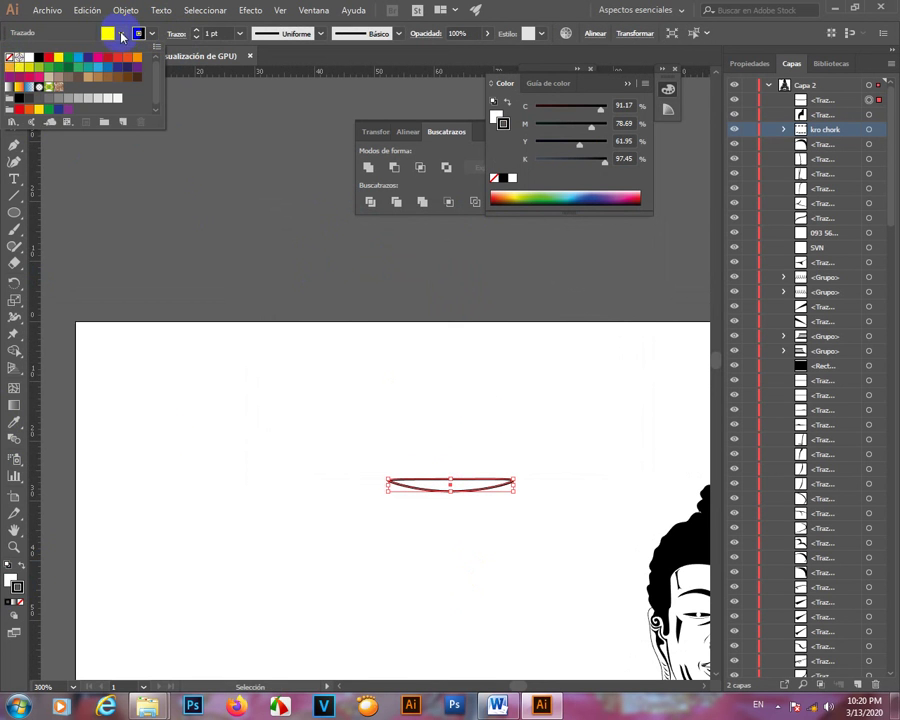
click(121, 37)
click(121, 34)
click(40, 57)
click(40, 57)
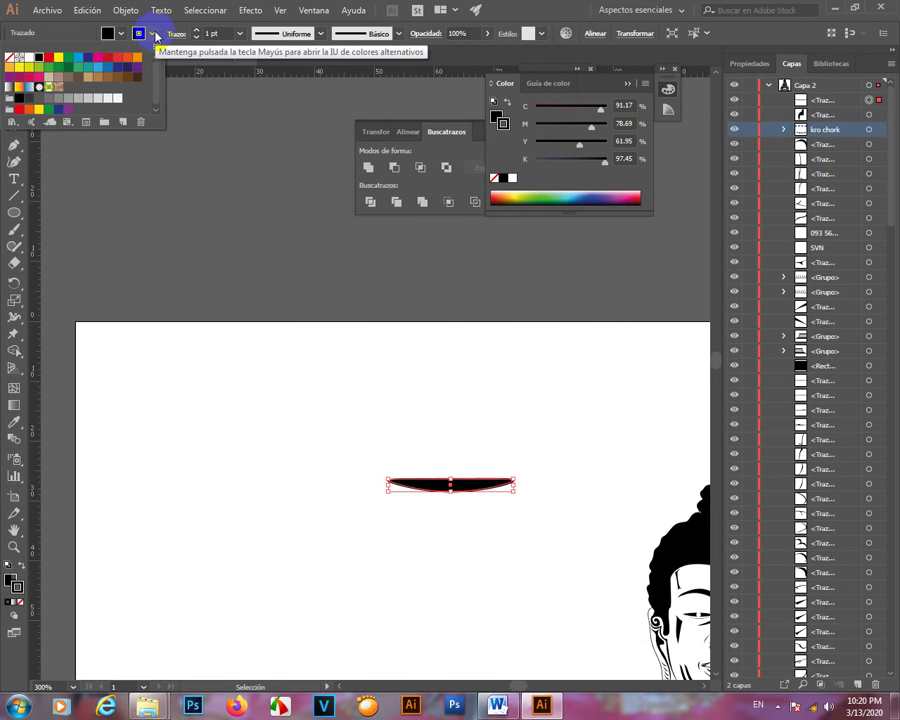
click(150, 30)
click(150, 30)
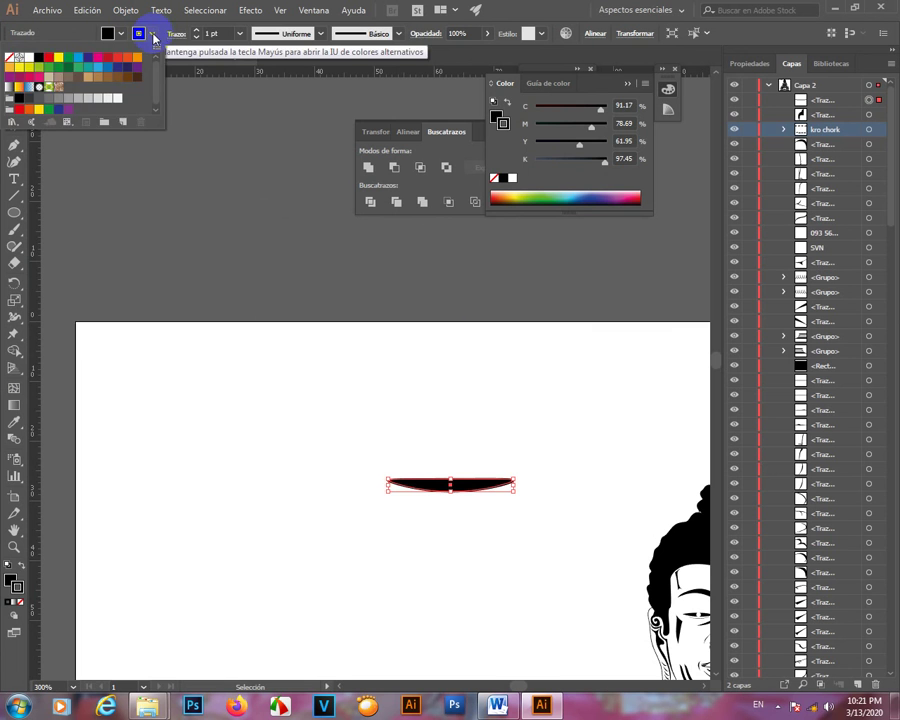
click(11, 60)
click(310, 234)
- Duplicate the black sliver a short distance above the original
drag(459, 539, 288, 385)
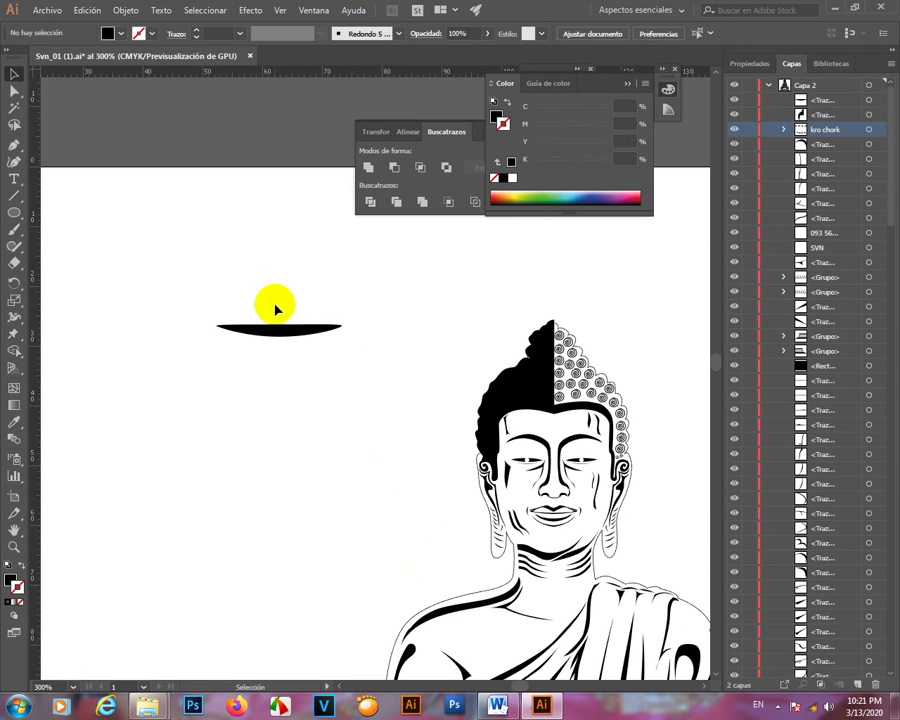
click(280, 326)
alt+scroll(286, 322, up, 3)
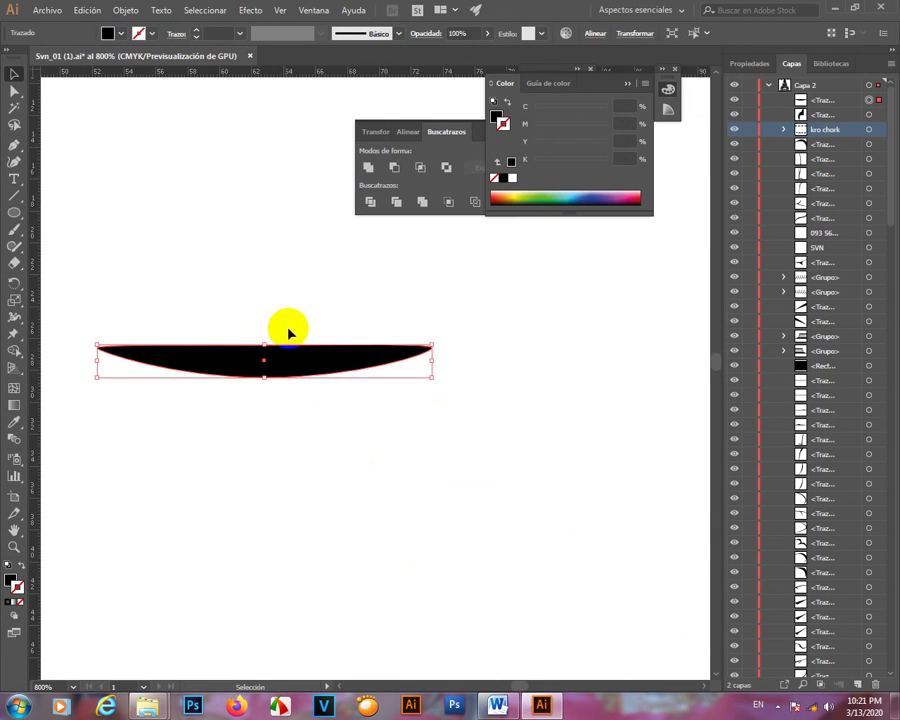
drag(317, 297, 374, 408)
alt+drag(348, 482, 356, 330)
- Reflect the upper copy across the horizontal axis and place it closer to the original sliver
right_click(356, 330)
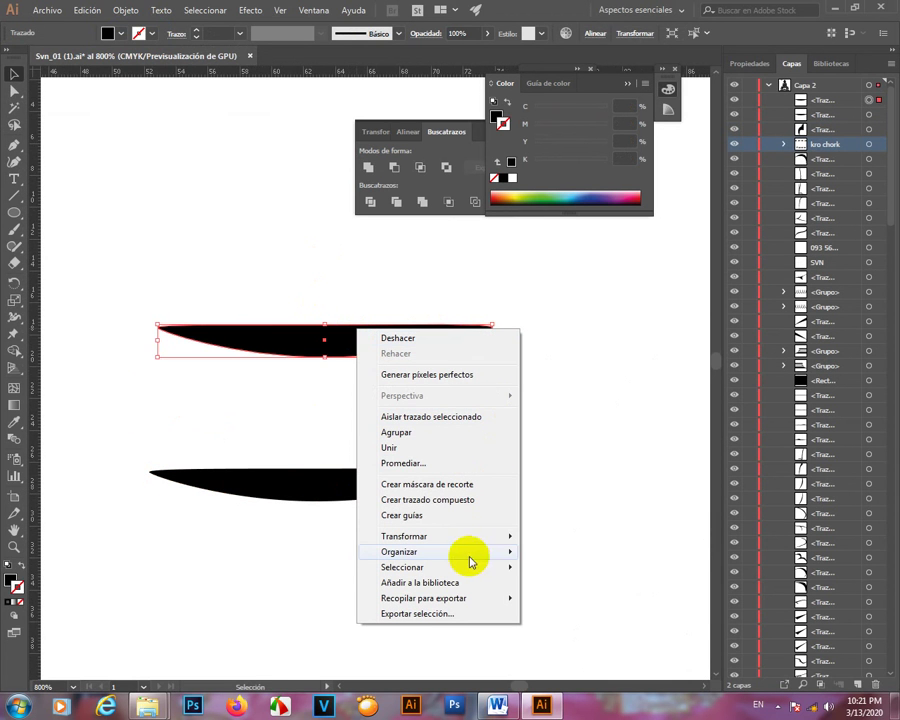
mouse_move(460, 538)
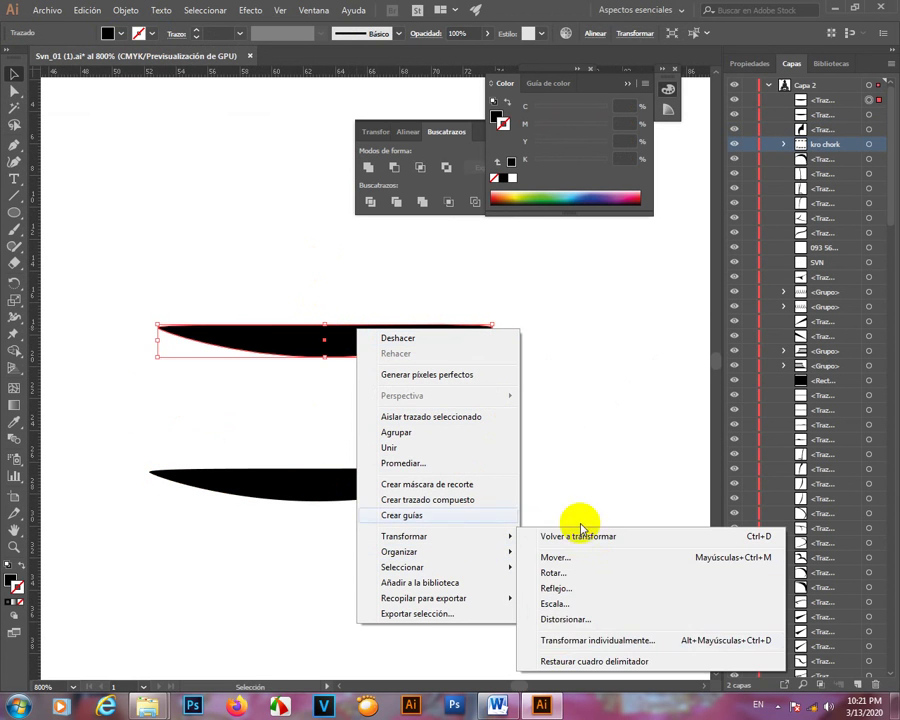
click(575, 589)
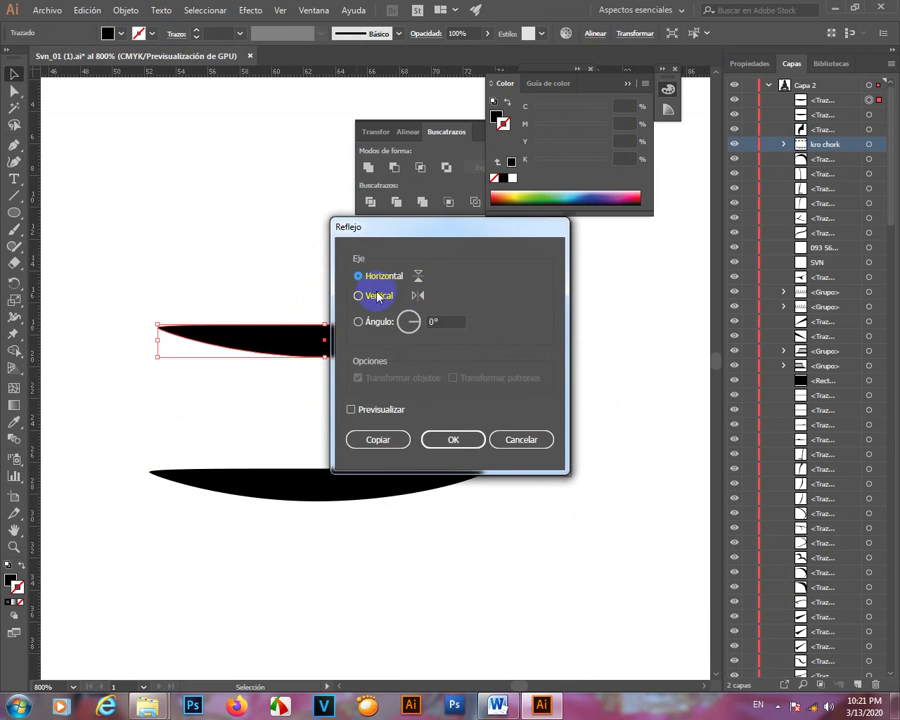
click(454, 439)
drag(362, 348, 371, 393)
click(530, 318)
- Flatten both slivers together to about half their height, giving the pair a combined height of about 4 mm
scroll(472, 432, down, 6)
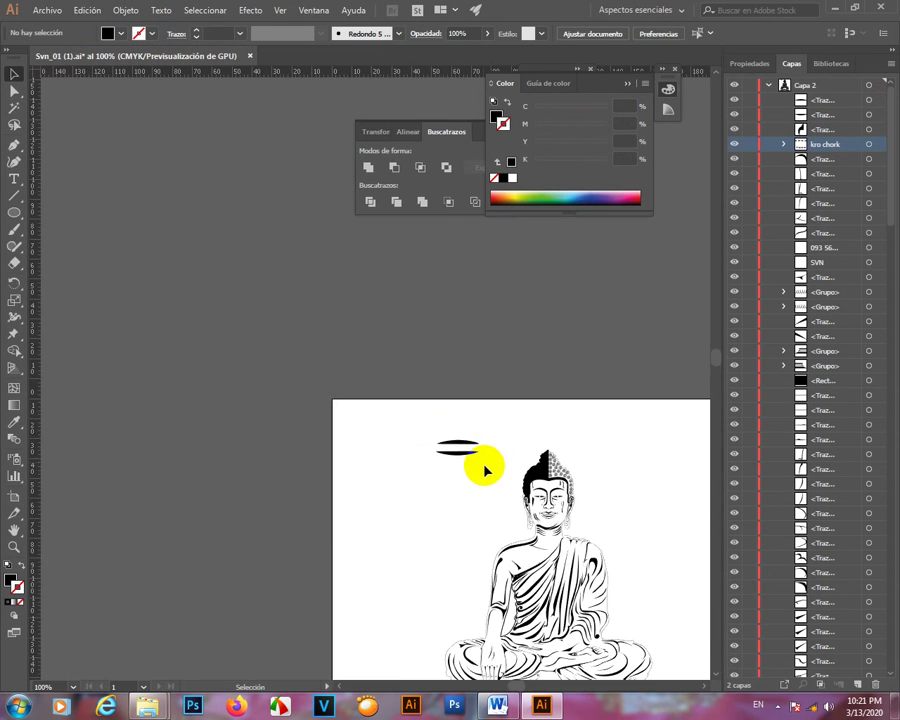
scroll(490, 483, up, 3)
scroll(439, 470, down, 3)
scroll(452, 473, up, 3)
drag(494, 429, 372, 390)
scroll(188, 264, up, 2)
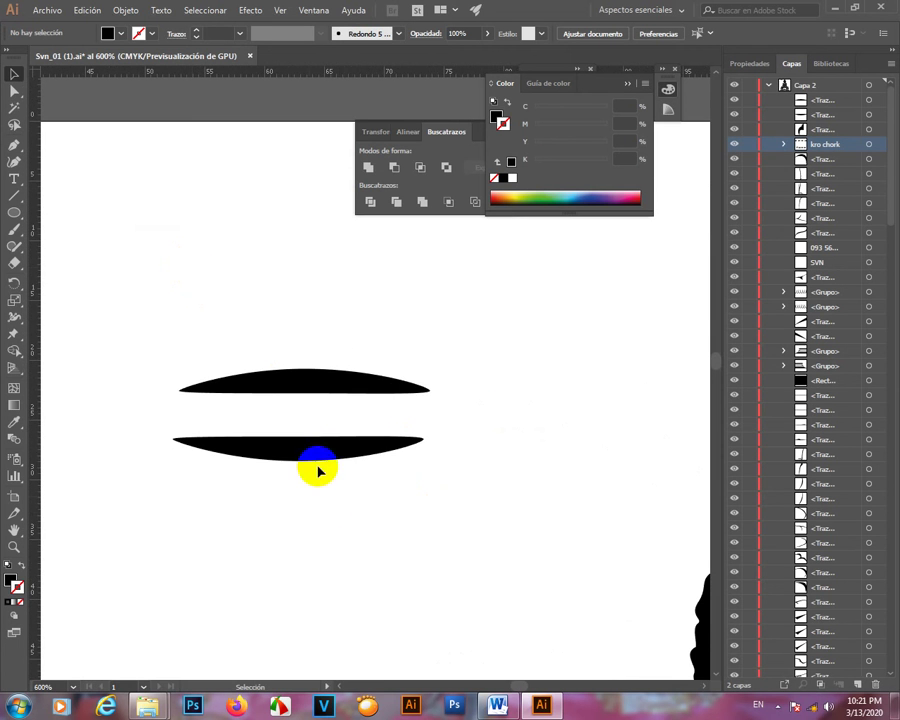
click(301, 362)
shift+click(301, 446)
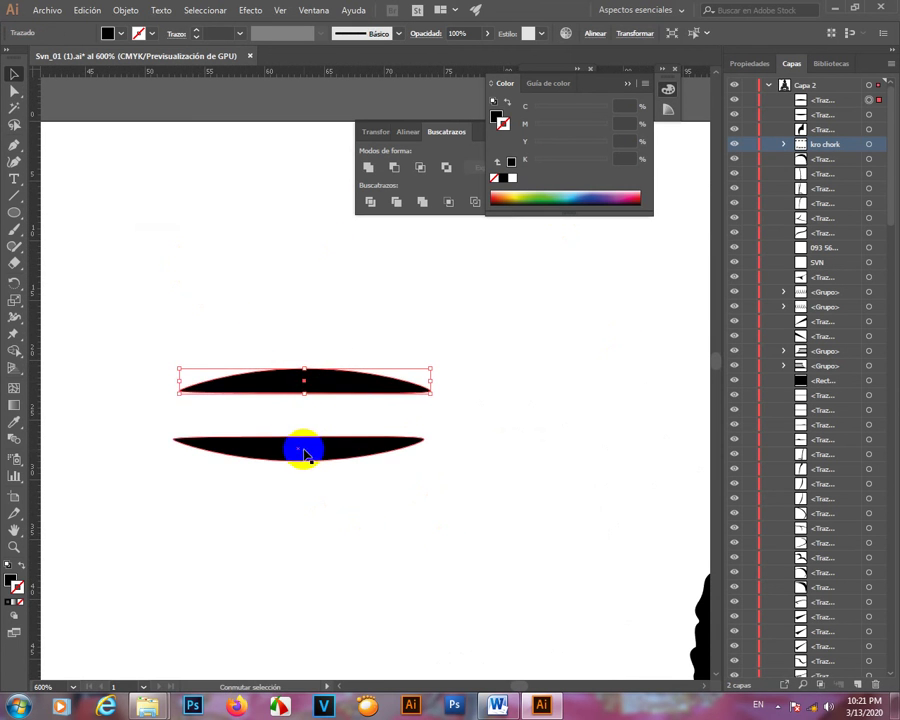
drag(301, 371, 300, 414)
click(382, 348)
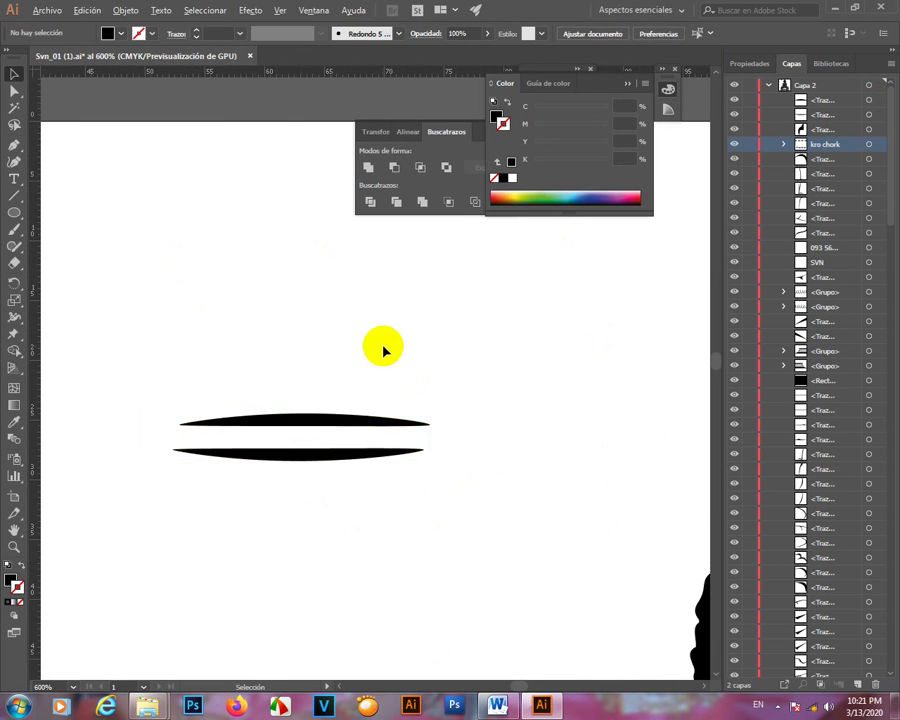
- Select both slivers and display the document's brushes in a list enlarged enough to show them all
scroll(382, 348, down, 2)
drag(321, 301, 360, 382)
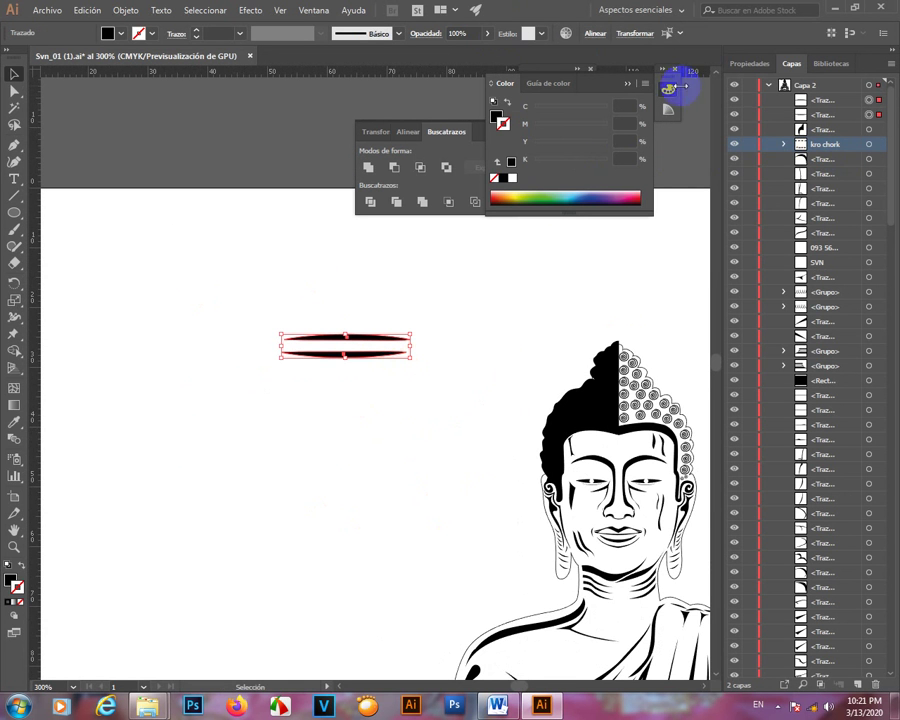
click(669, 92)
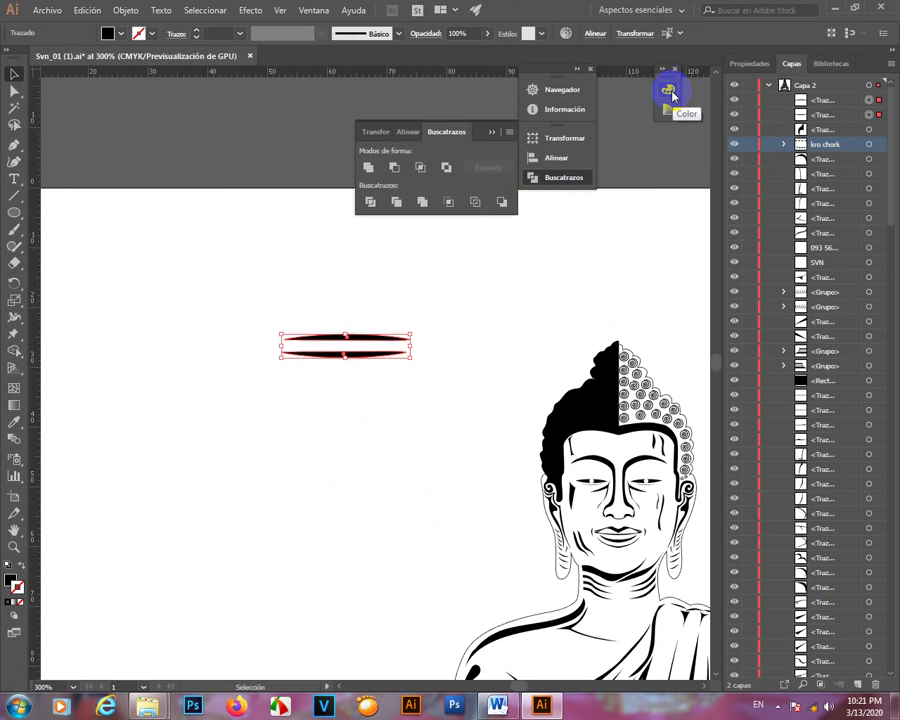
click(833, 64)
click(750, 66)
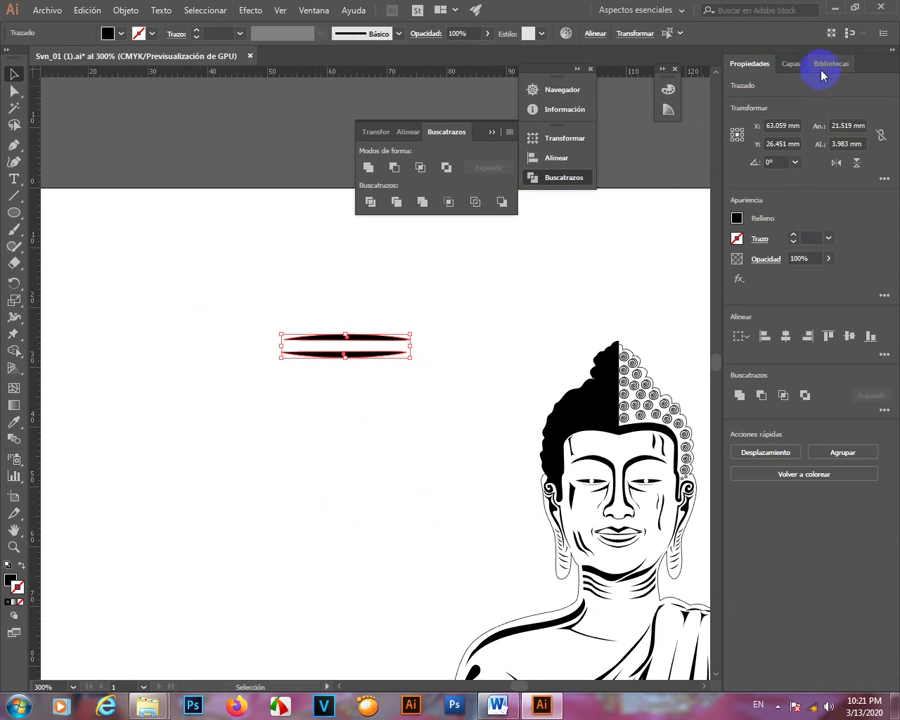
click(310, 12)
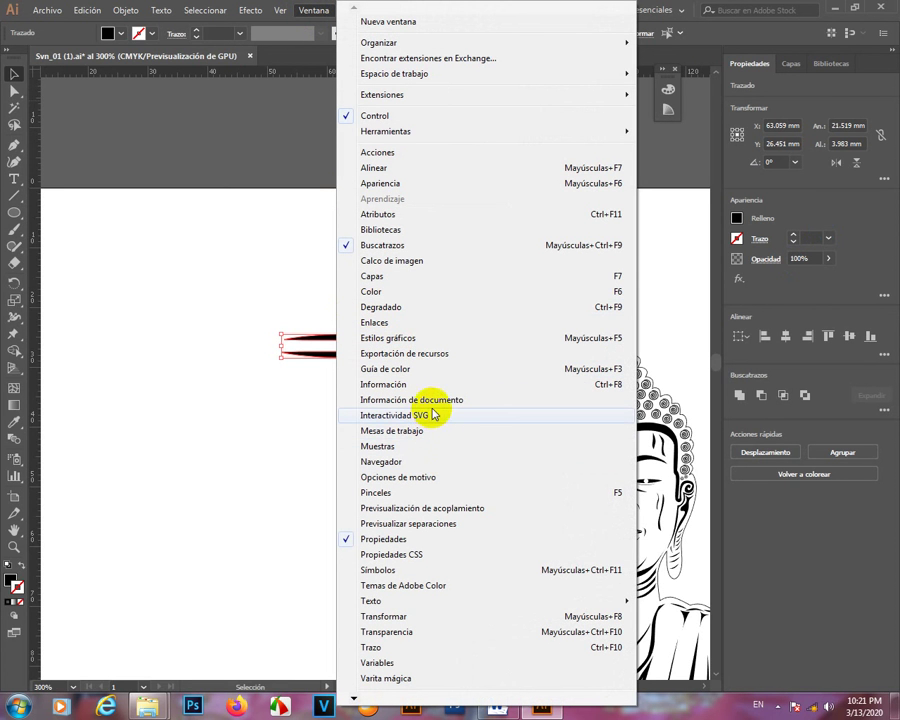
click(452, 548)
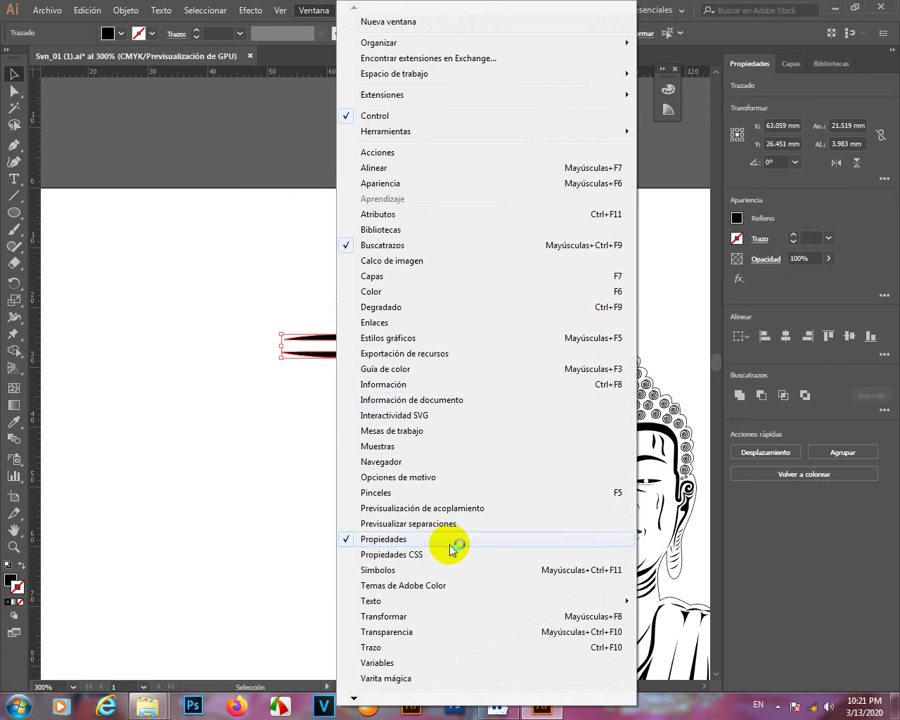
click(493, 495)
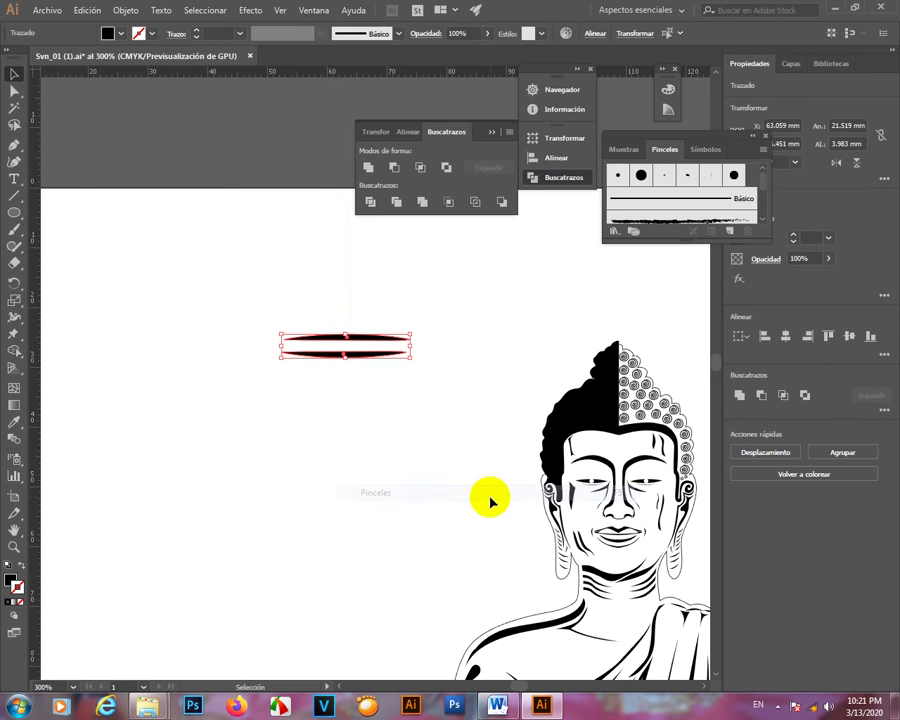
mouse_move(685, 240)
mouse_down()
mouse_move(668, 448)
mouse_move(677, 423)
mouse_up()
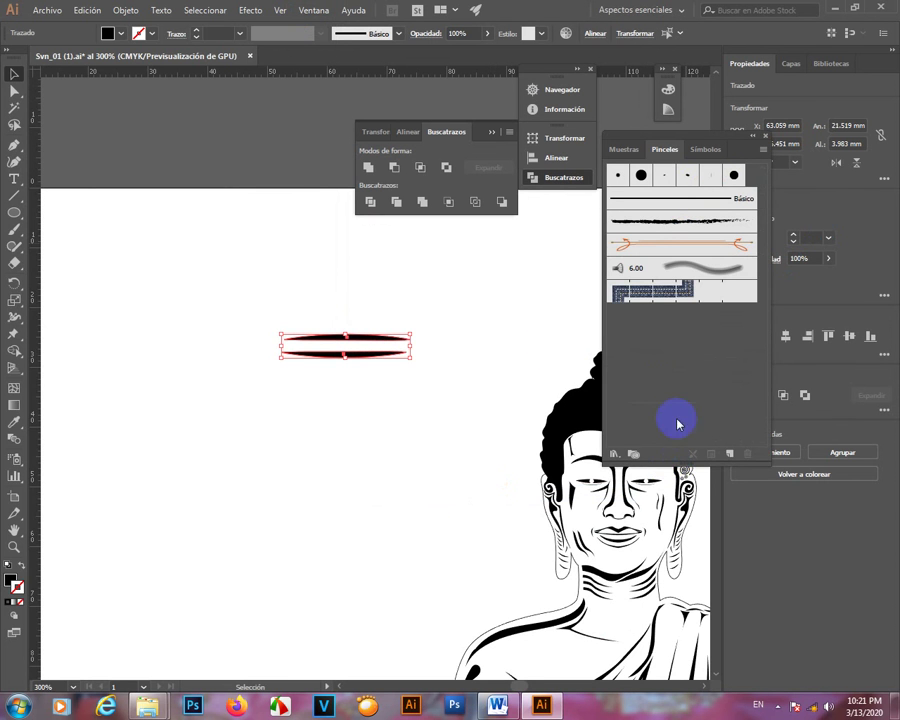
click(628, 149)
click(665, 150)
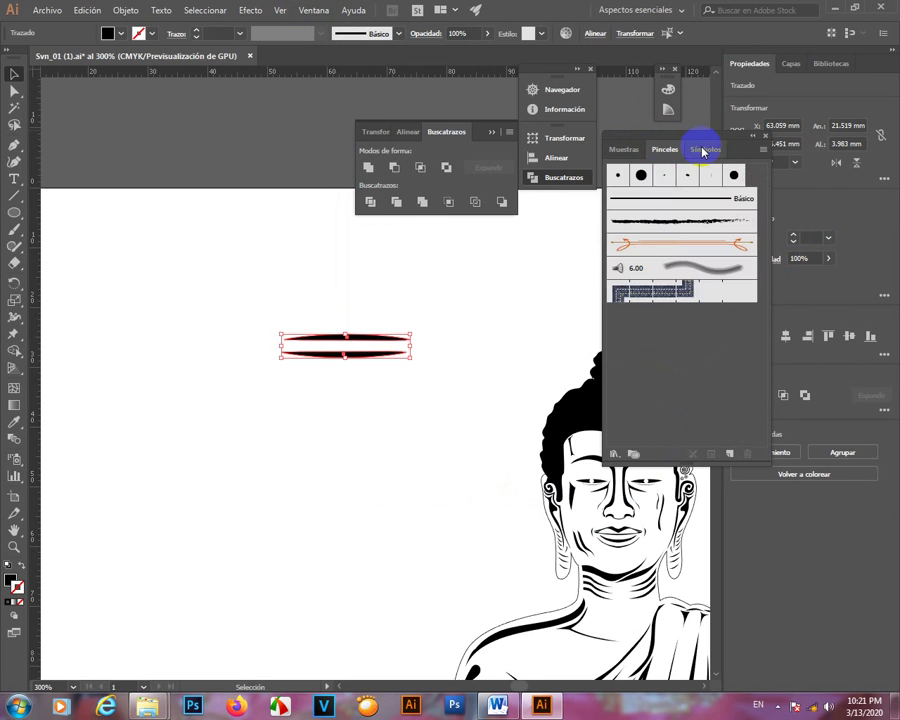
click(703, 149)
click(660, 149)
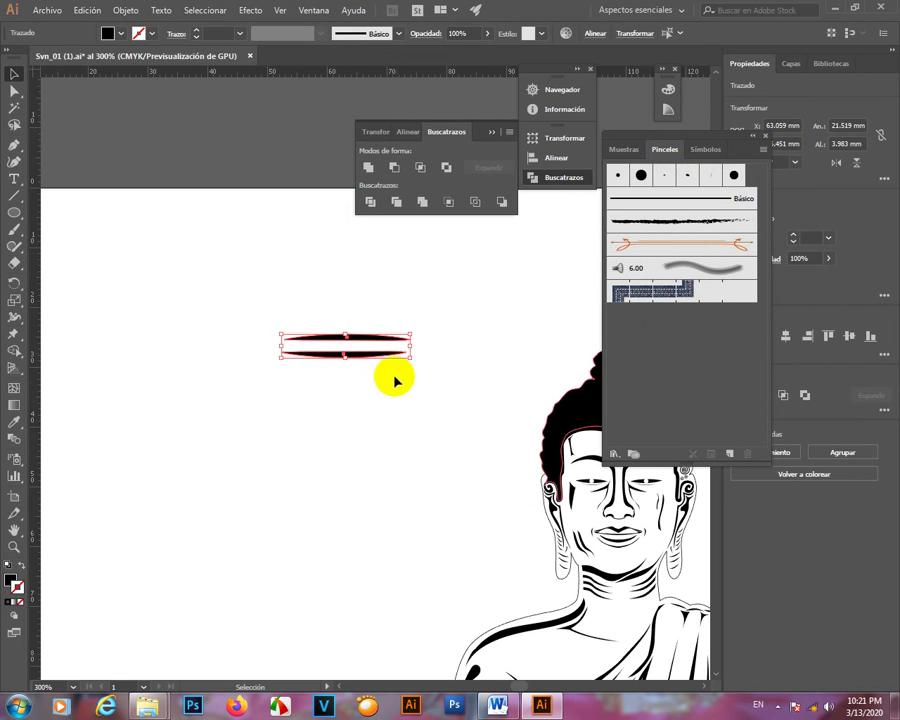
- Create an art brush from the upper black sliver, with the colorization method set to Matices
click(577, 311)
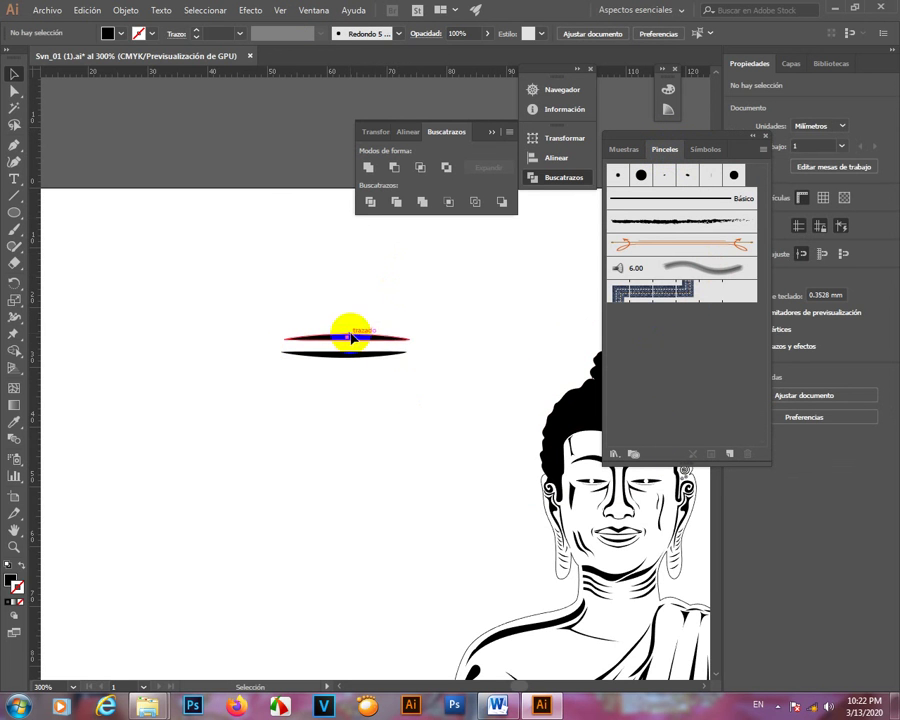
drag(352, 338, 686, 332)
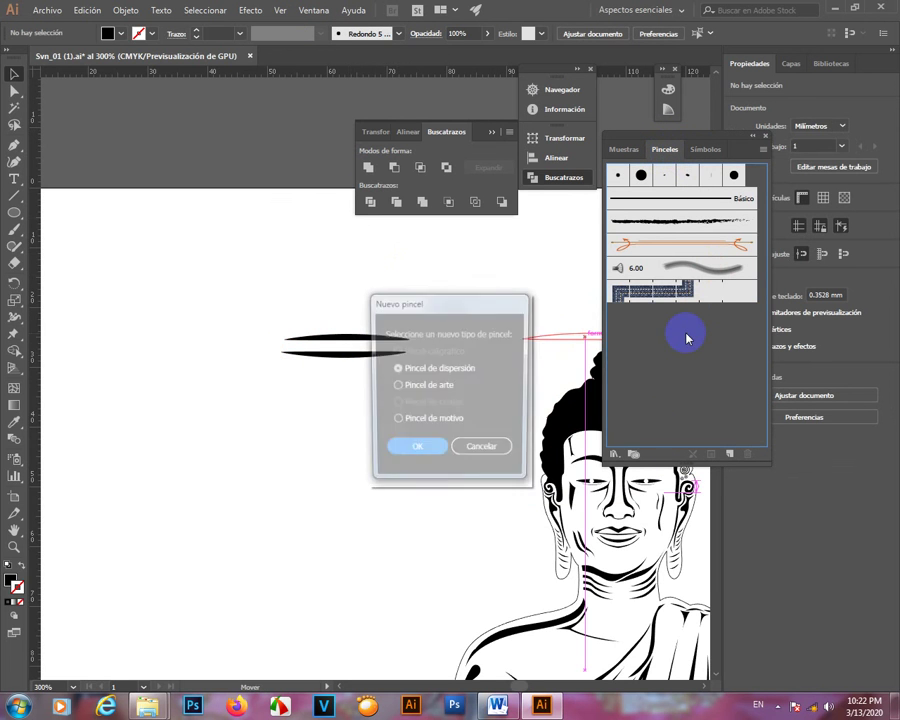
click(422, 390)
click(418, 451)
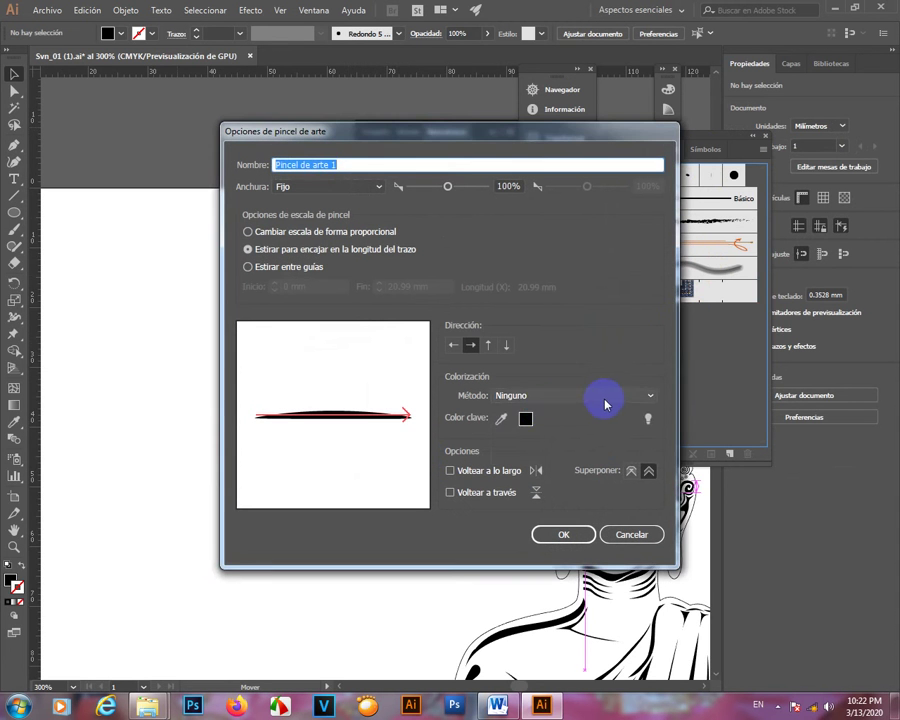
click(603, 400)
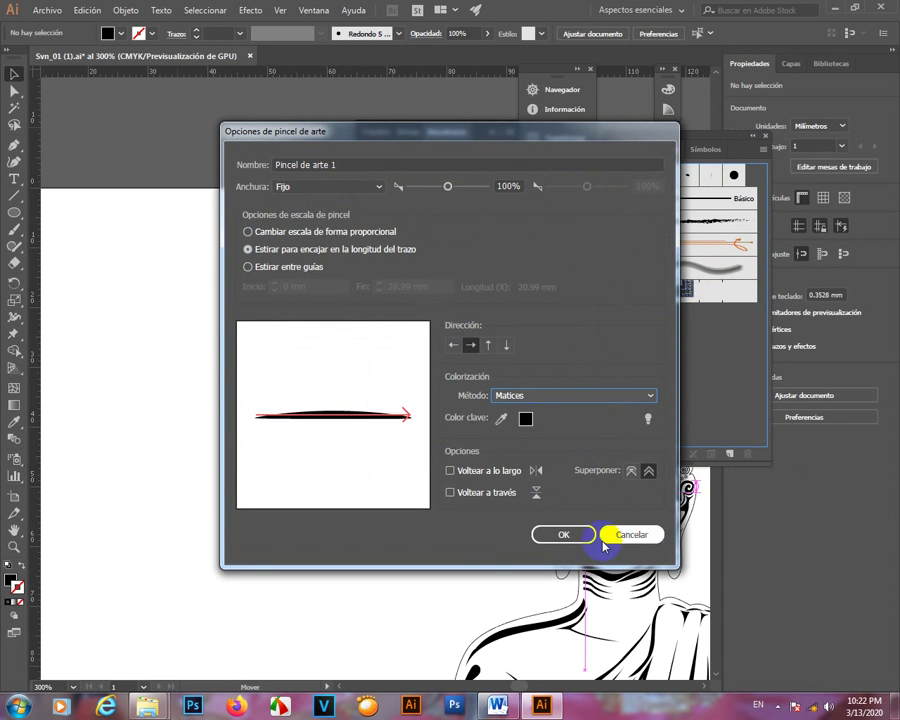
click(566, 536)
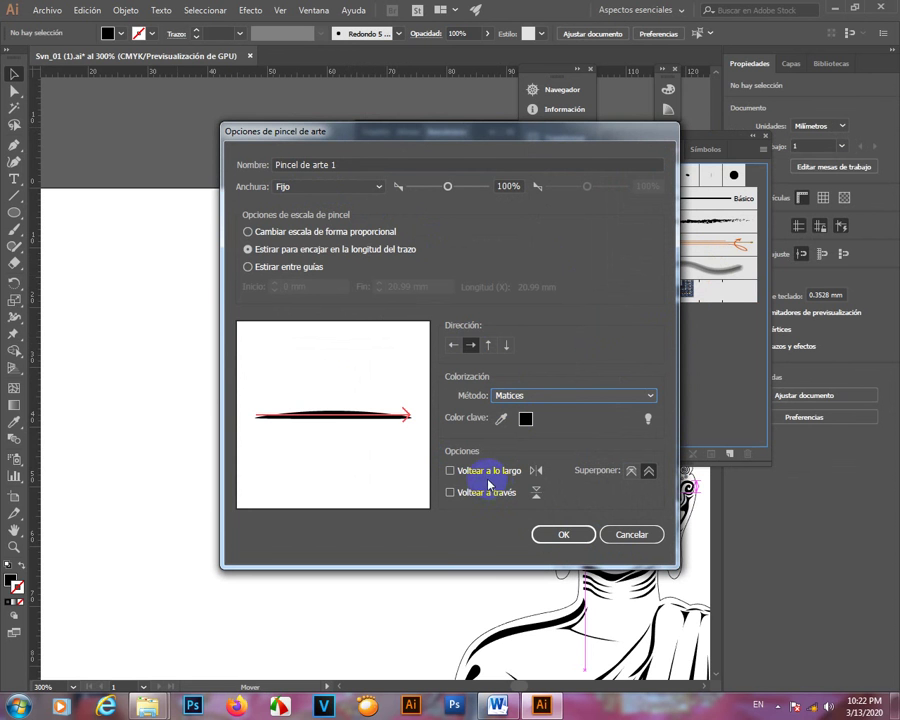
click(566, 535)
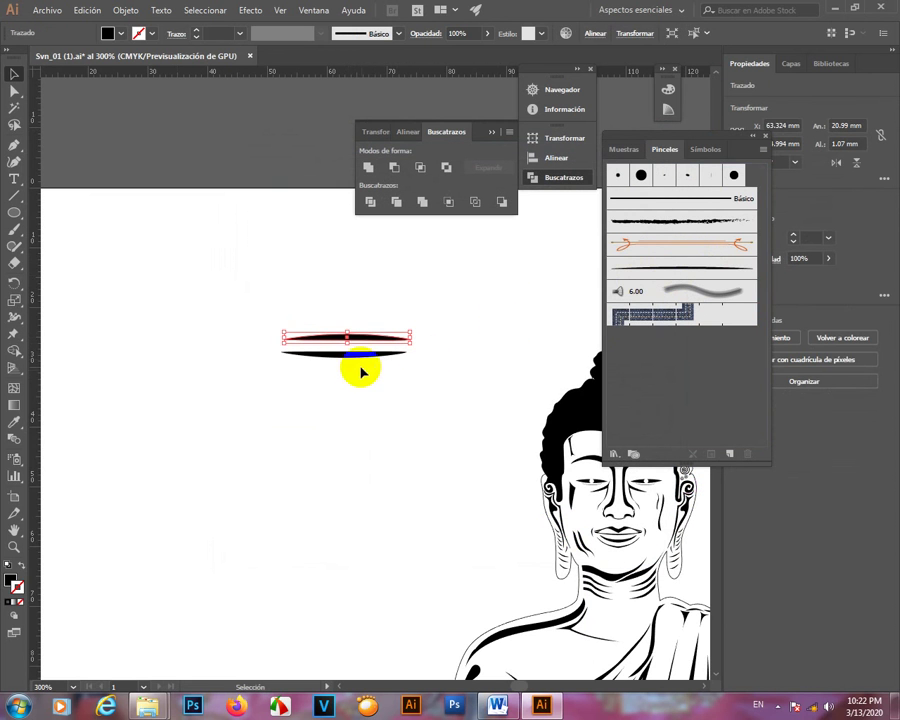
- Create a second art brush from the lower black sliver, also with the Matices colorization method, and clear the selection
drag(355, 365, 707, 386)
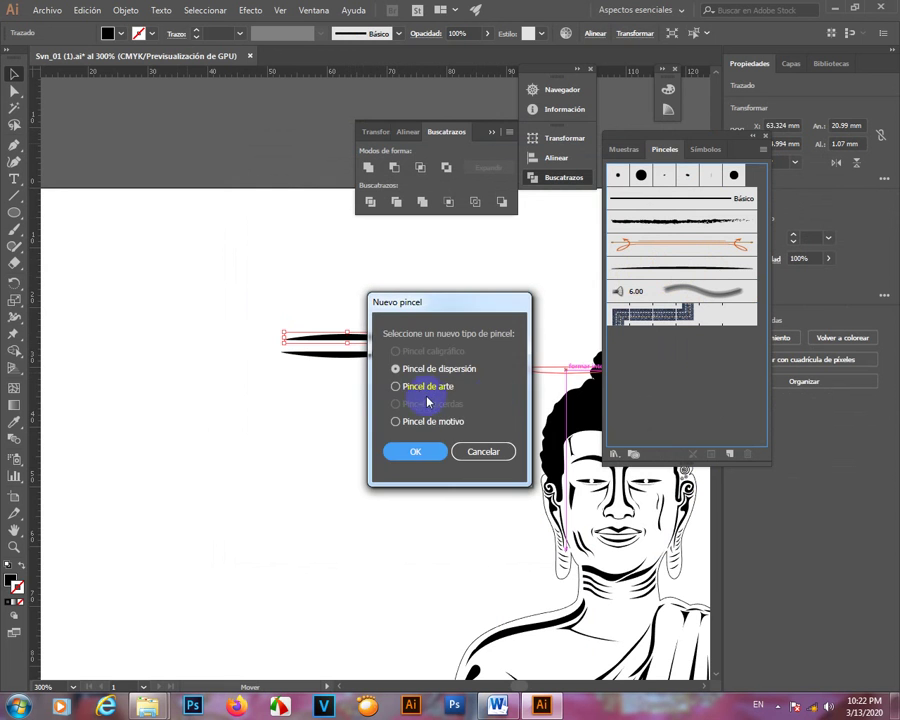
click(428, 454)
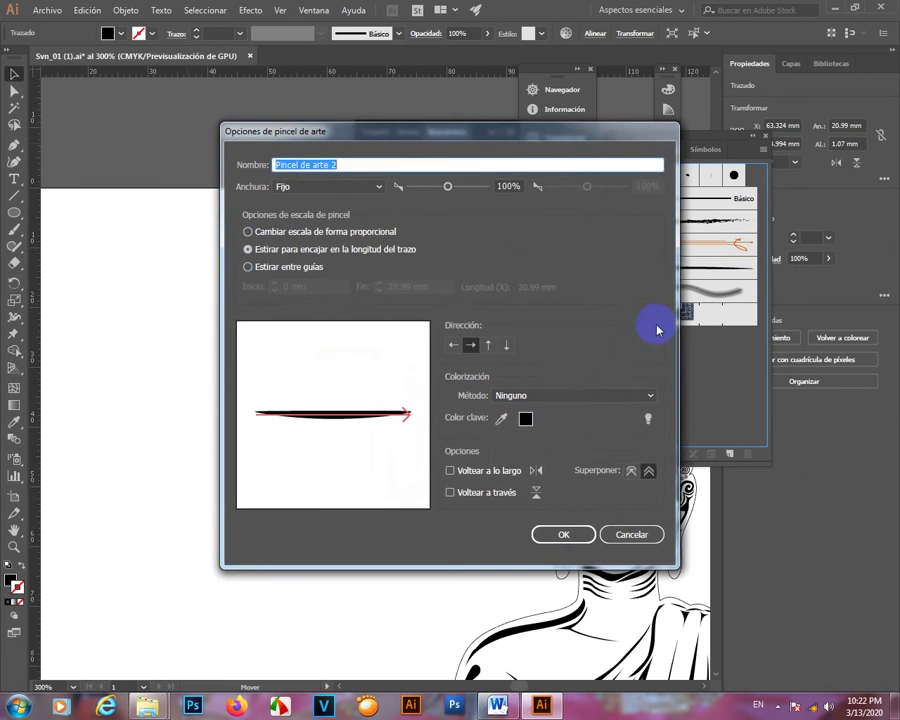
click(562, 396)
click(514, 424)
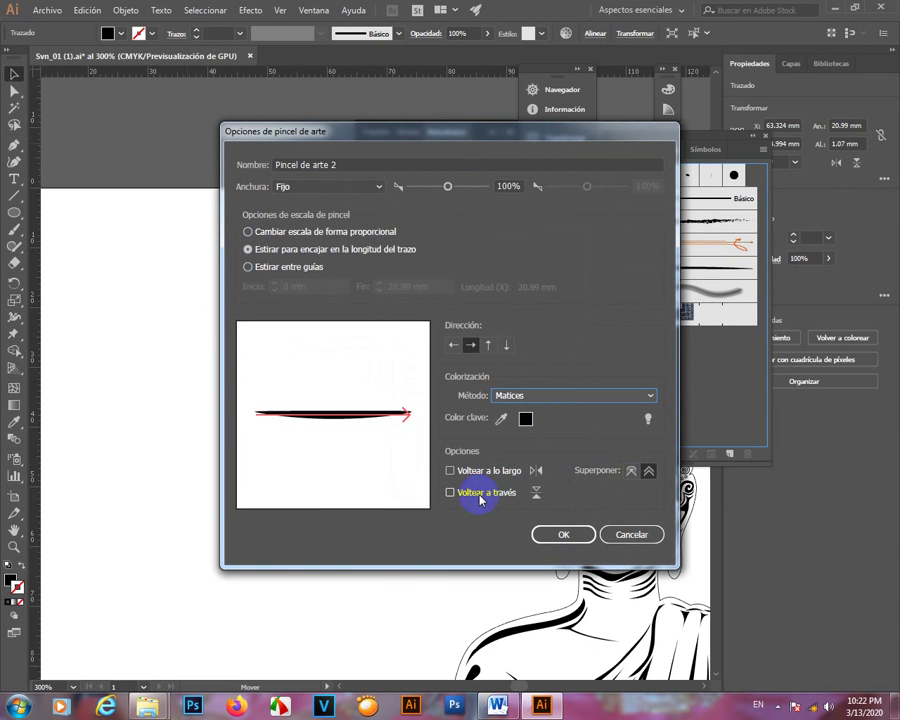
click(478, 473)
click(563, 536)
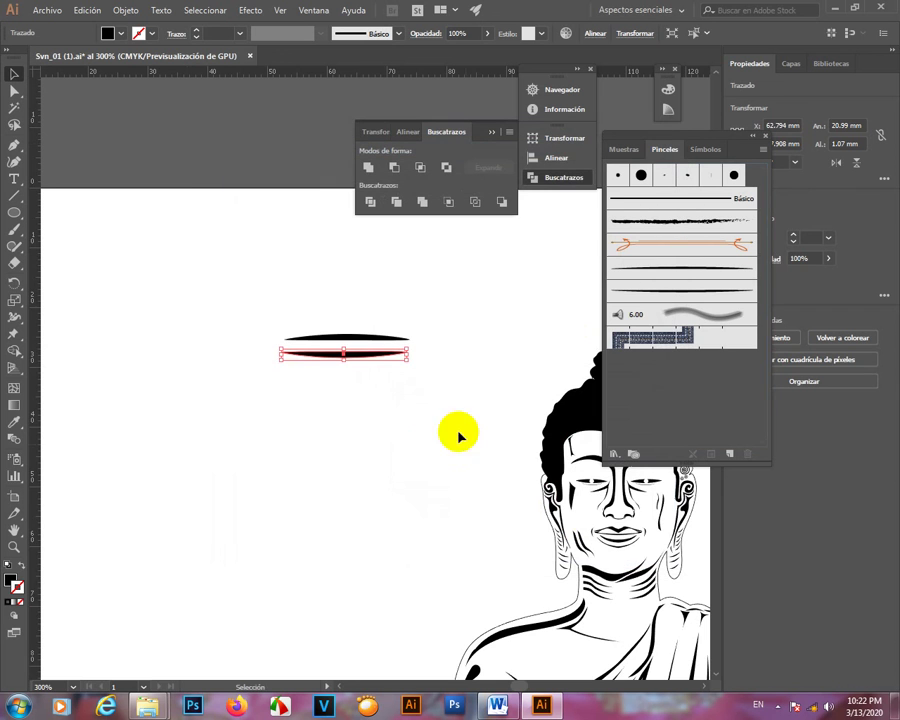
click(469, 308)
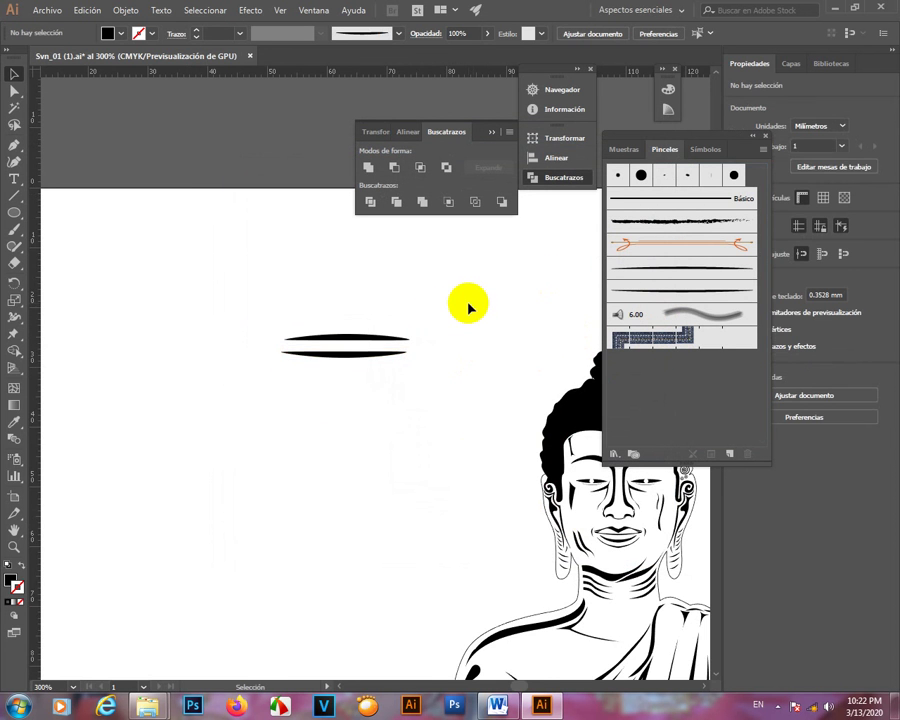
- Paint four curved black test strokes in the blank area beside the head using the upper sliver's art brush
scroll(457, 393, right, 3)
key(b)
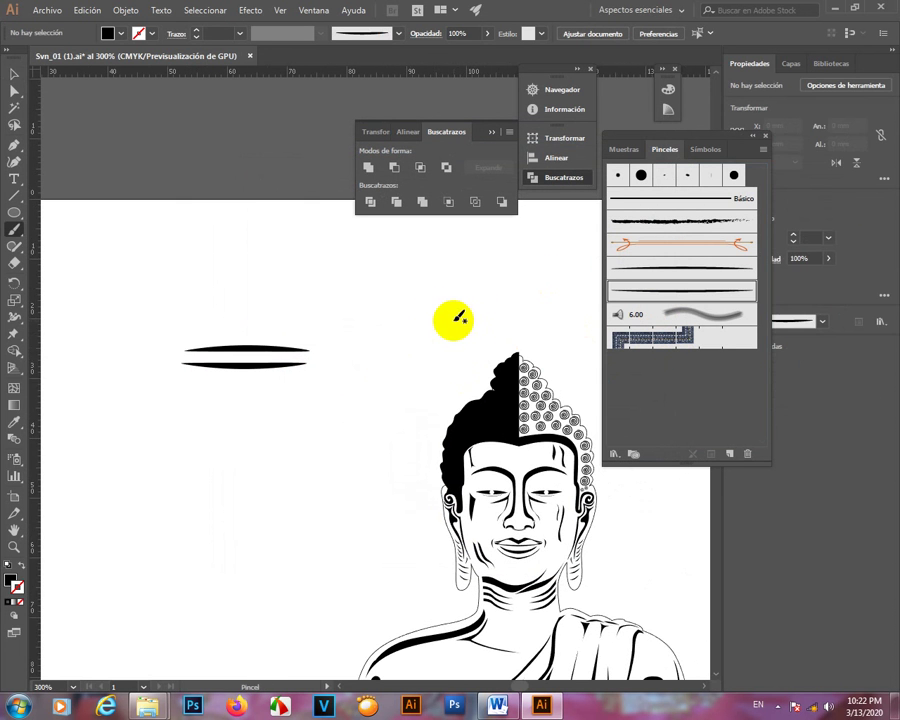
click(676, 270)
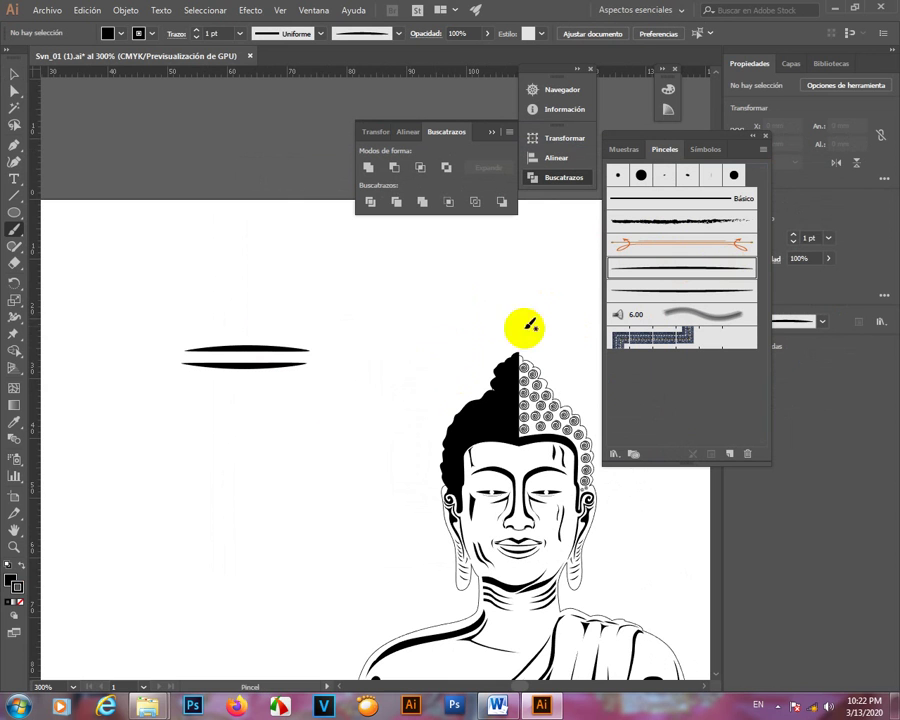
drag(494, 301, 364, 290)
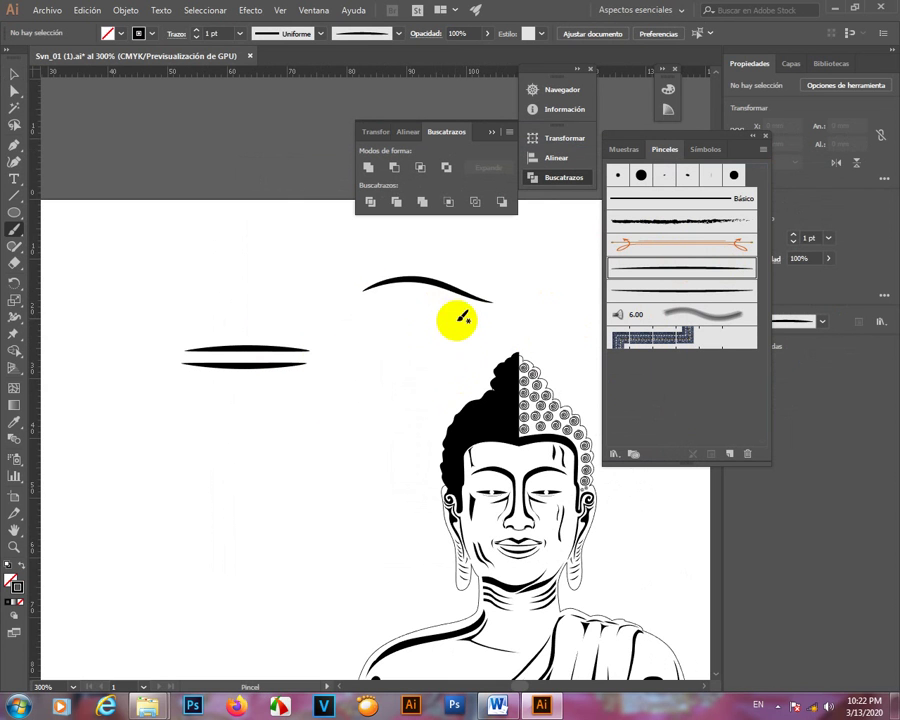
drag(468, 322, 345, 320)
mouse_move(341, 404)
mouse_down()
mouse_move(388, 358)
mouse_move(455, 334)
mouse_up()
drag(355, 455, 442, 345)
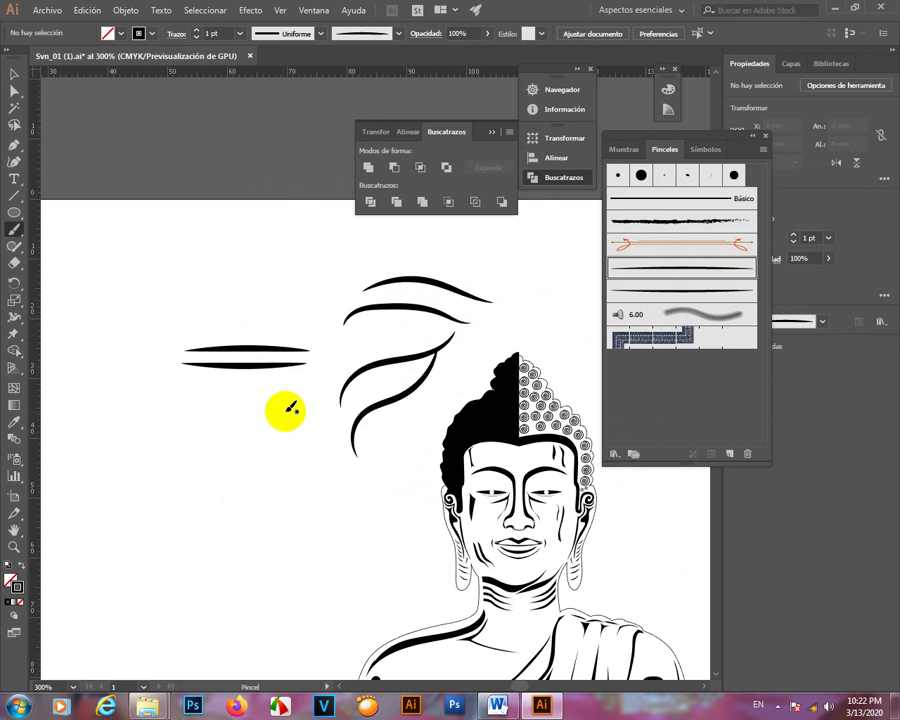
- Delete the four curved test strokes beside the head
click(17, 76)
drag(357, 251, 380, 410)
key(Delete)
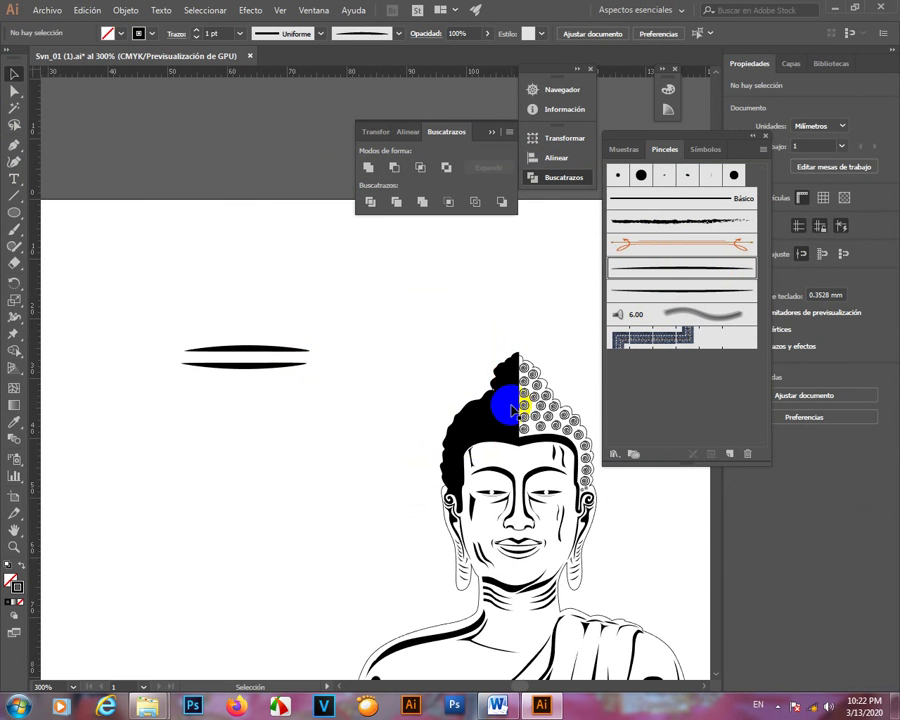
- Set the Paintbrush's stroke colour to white for working on the black hair half
scroll(513, 410, up, 5)
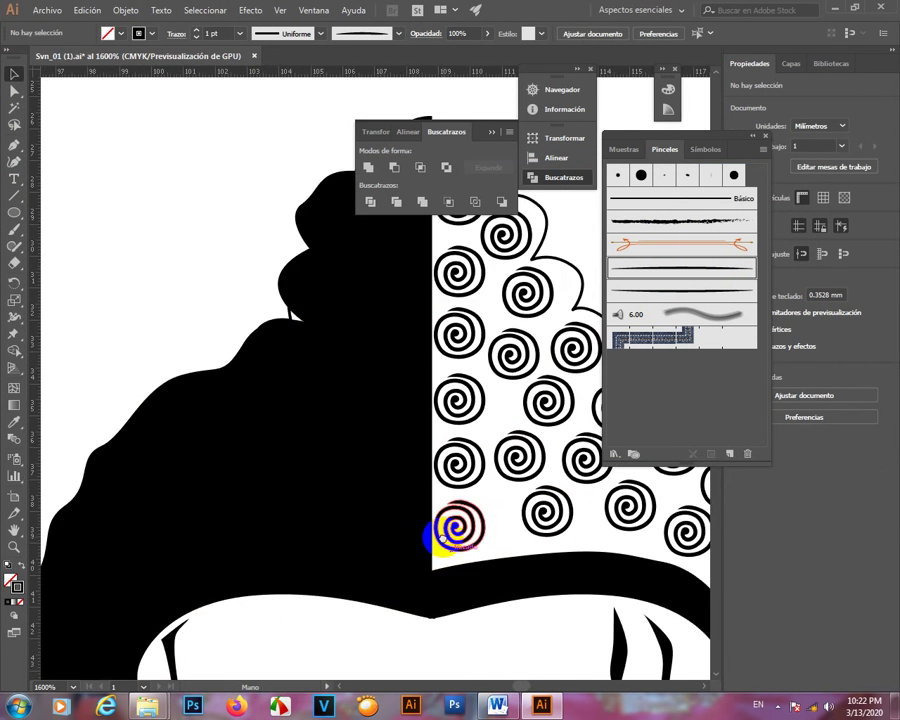
drag(442, 539, 444, 537)
key(b)
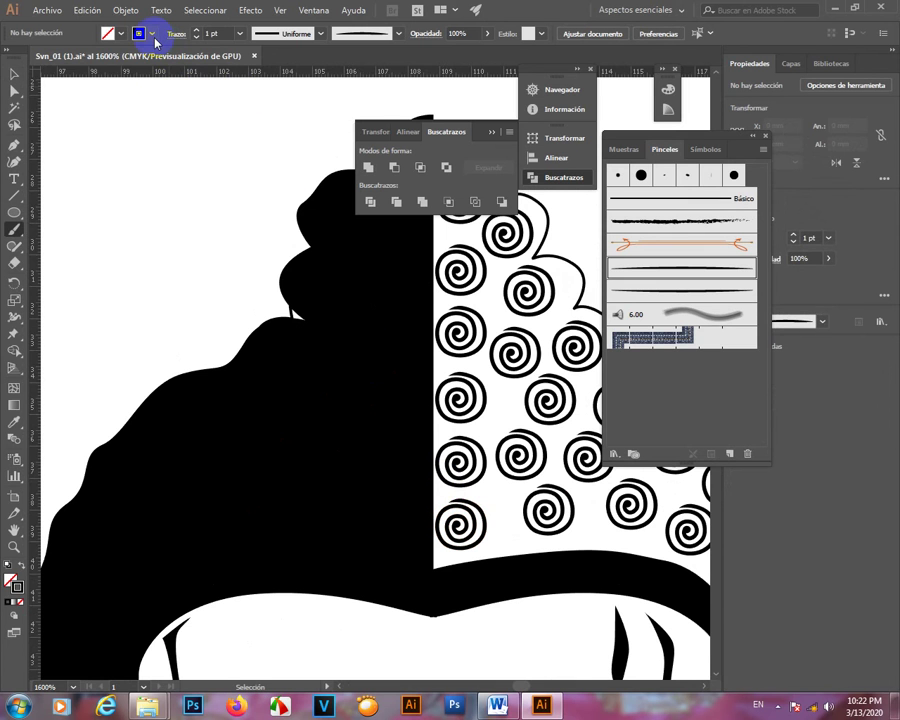
click(152, 34)
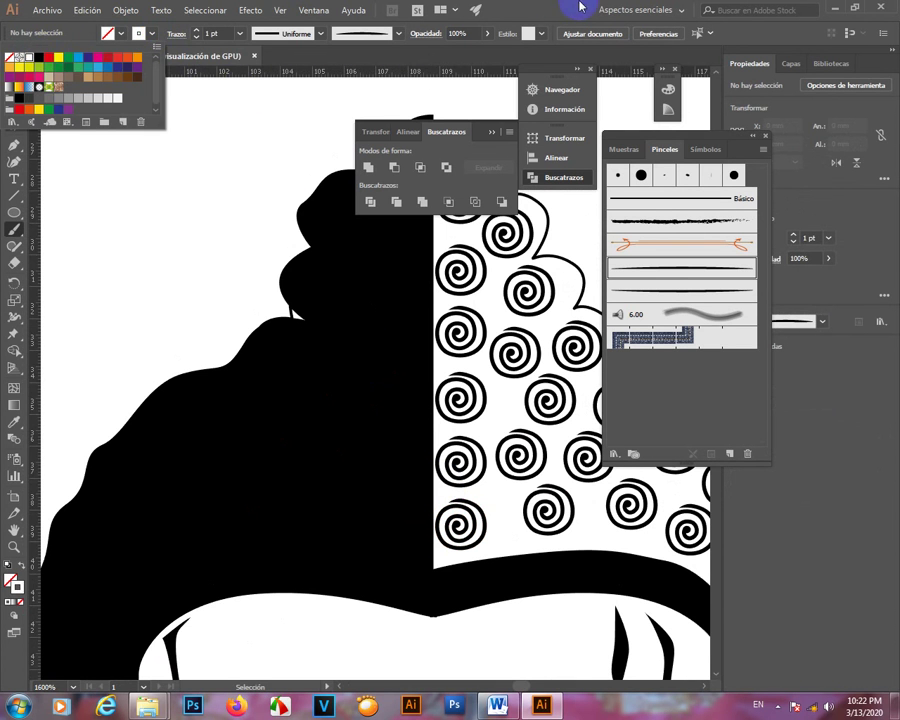
click(413, 368)
- Try painting curved white highlights on the black hair half at a 1 pt stroke weight
drag(413, 388, 331, 341)
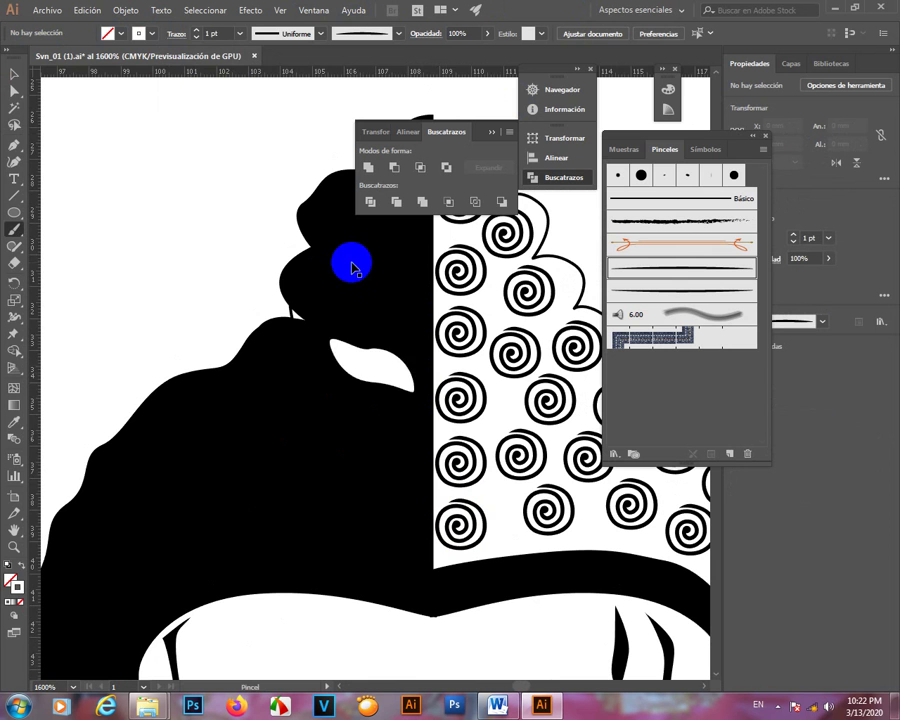
drag(352, 268, 432, 442)
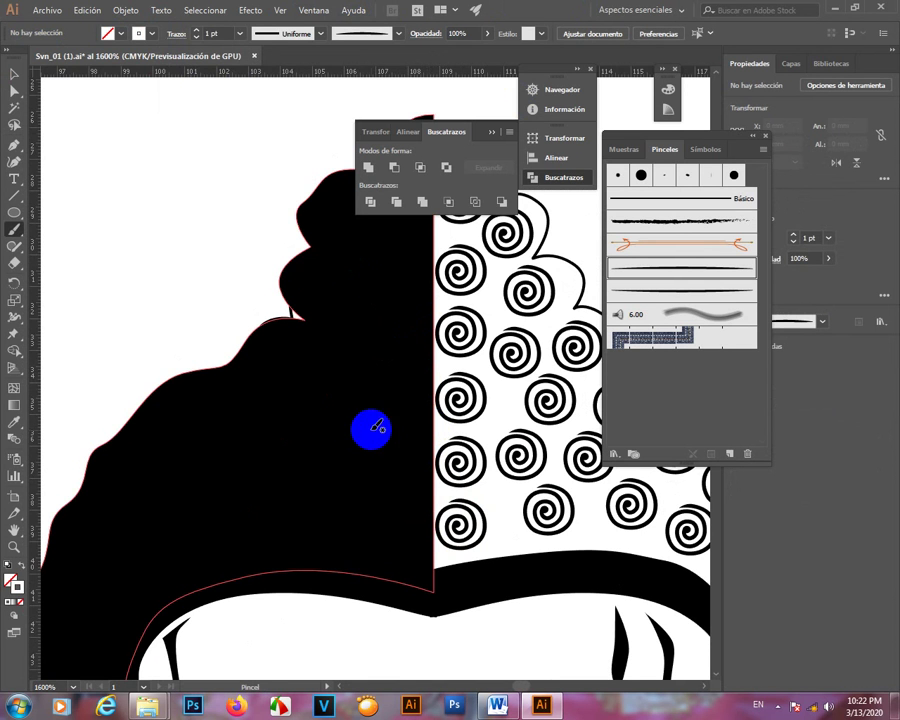
key(ctrl)
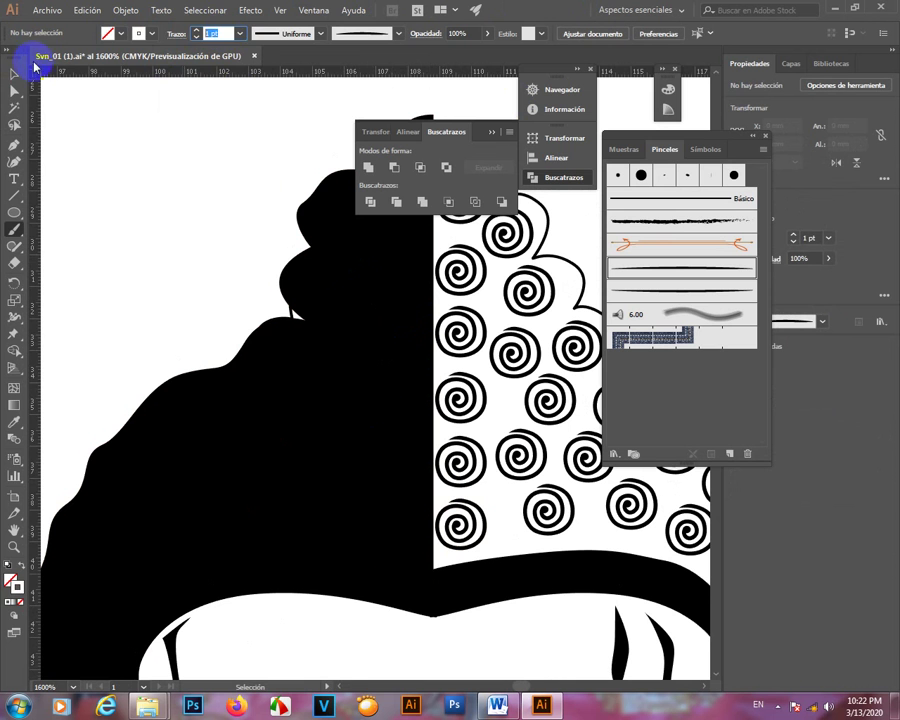
- Set the stroke weight to 0.3 pt and paint a curved white trial highlight across the black hair half
text(0.3)
key(Return)
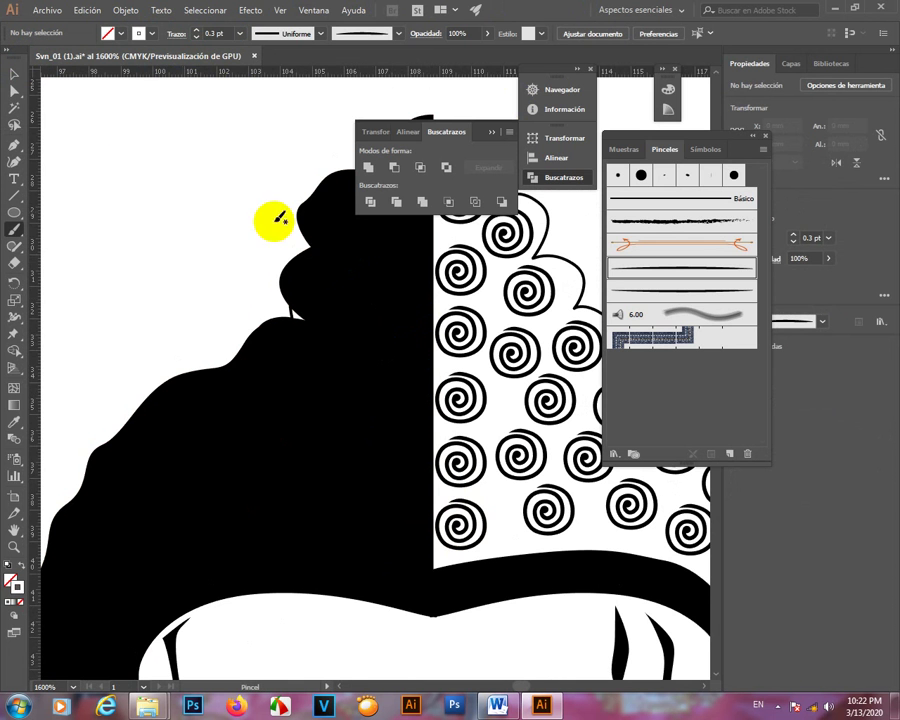
drag(421, 496, 275, 440)
- Examine the thin white trial highlight against the whole head and undo it
scroll(458, 390, down, 4)
scroll(424, 419, up, 3)
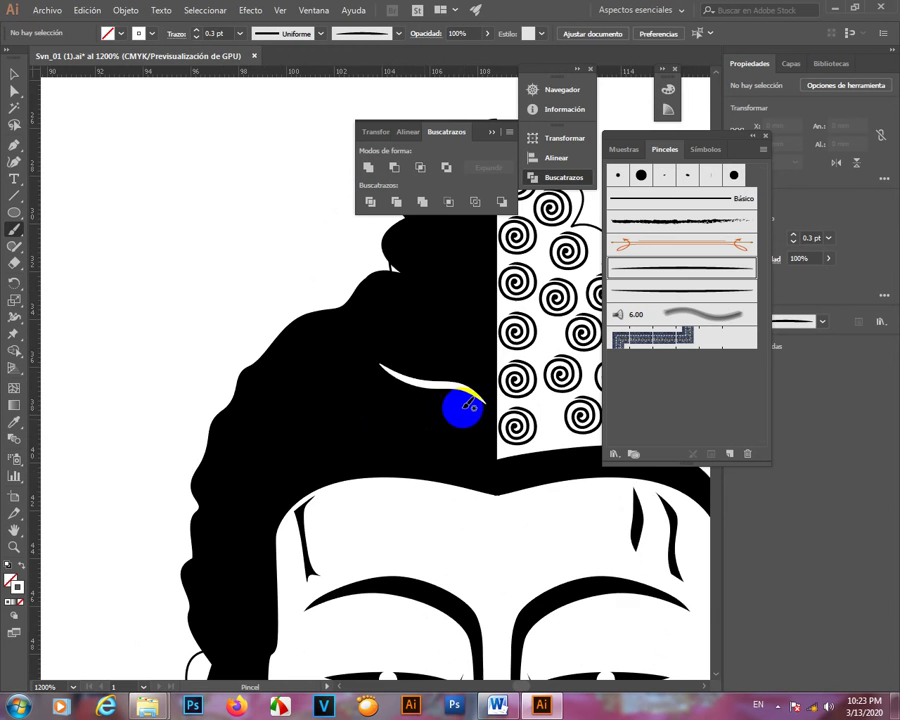
scroll(432, 403, down, 5)
scroll(440, 404, up, 3)
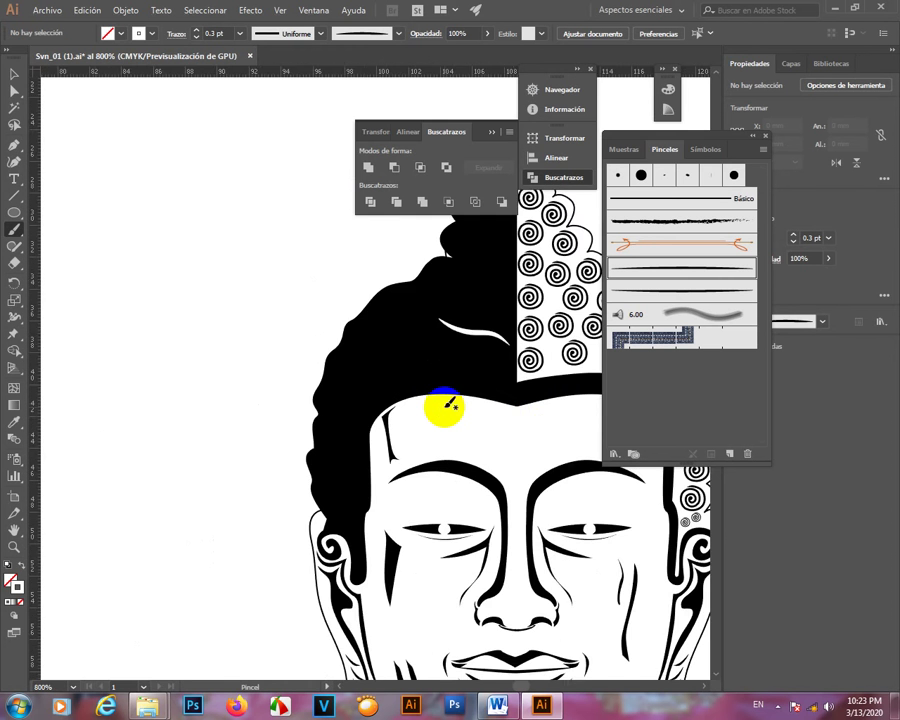
scroll(444, 405, down, 3)
scroll(444, 405, up, 5)
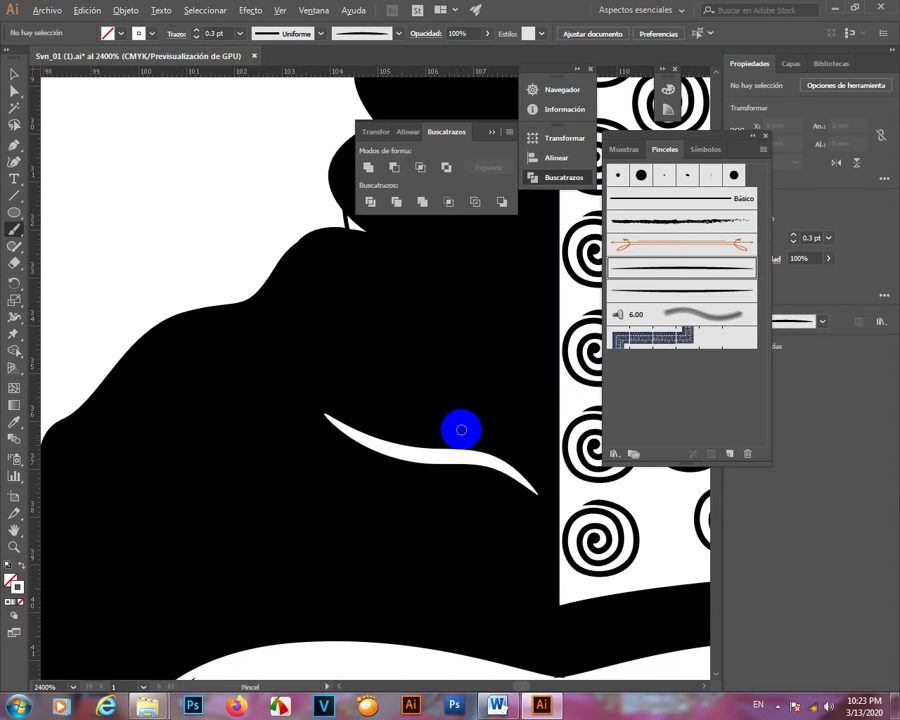
scroll(460, 426, down, 3)
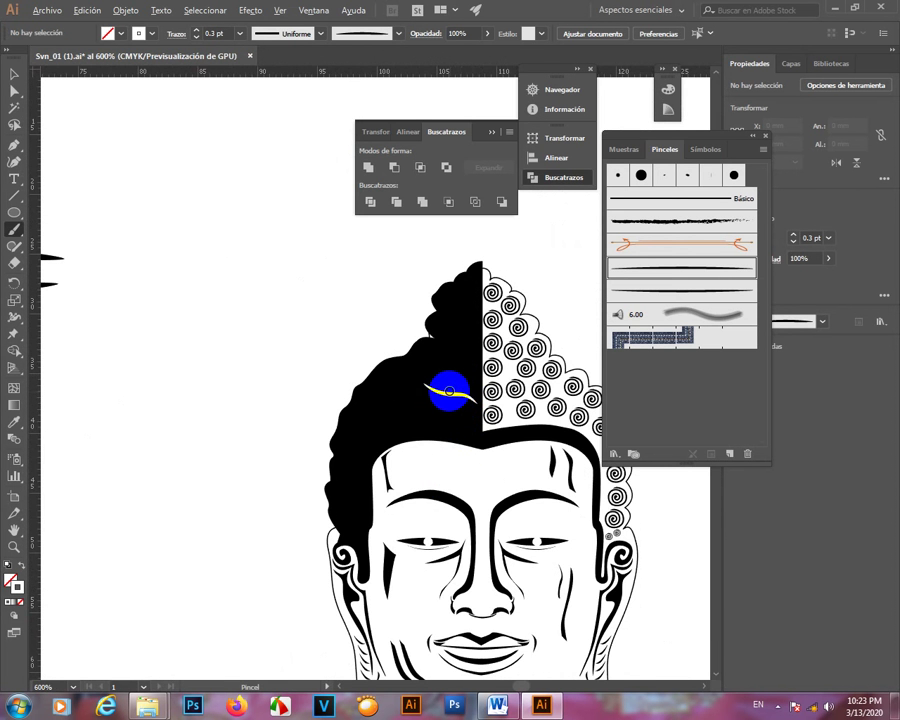
scroll(470, 395, up, 1)
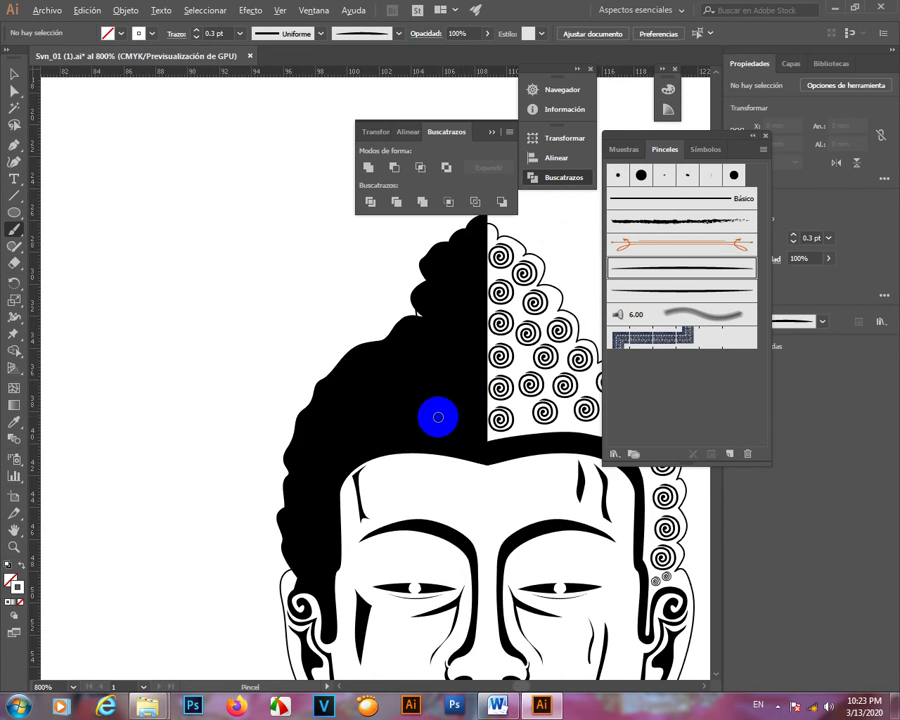
- Paint two curved white tapered highlights, one above the other, in the black side hair just above the ear
scroll(438, 417, up, 1)
drag(372, 480, 336, 368)
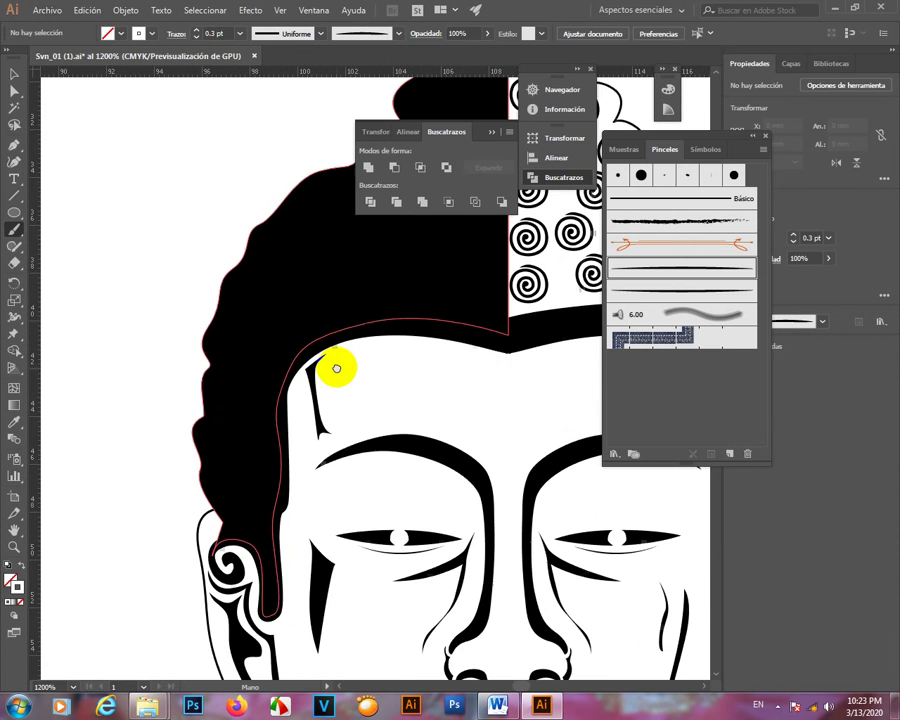
scroll(246, 515, up, 2)
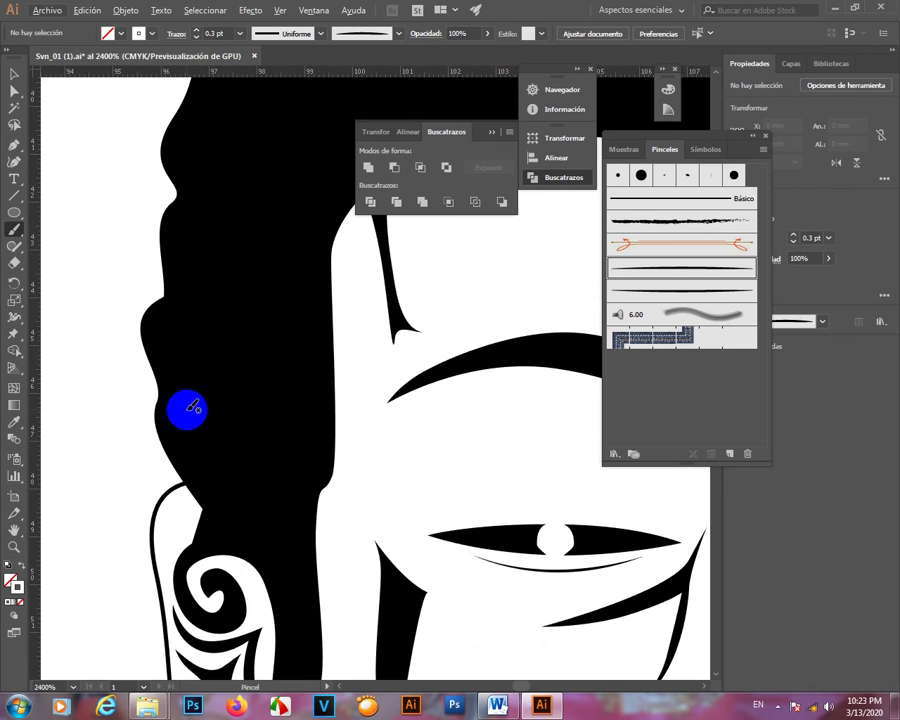
mouse_move(195, 406)
mouse_down()
mouse_move(236, 460)
mouse_move(283, 497)
mouse_up()
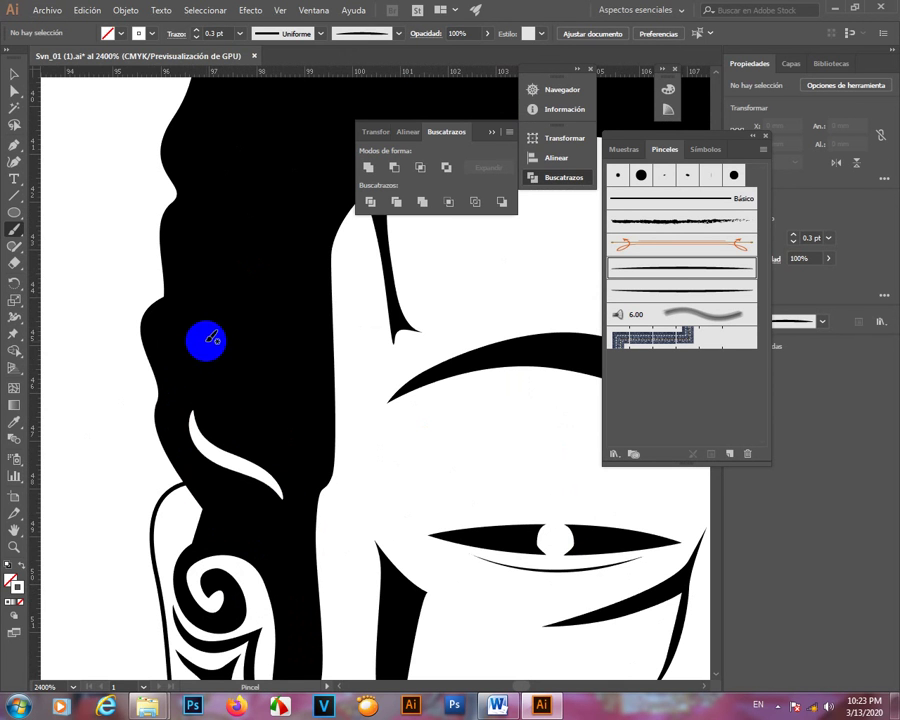
drag(203, 337, 301, 452)
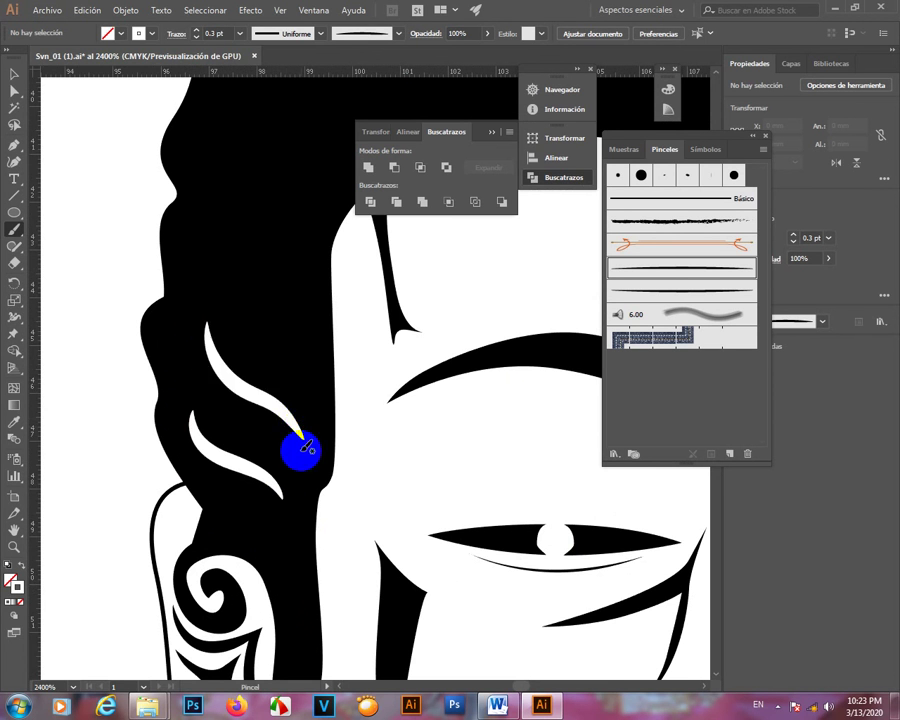
- Paint two more curved white tapered highlights higher up the black side hair, continuing the row along the forehead edge
drag(250, 280, 277, 426)
mouse_move(244, 337)
mouse_down()
mouse_move(248, 390)
mouse_move(313, 455)
mouse_up()
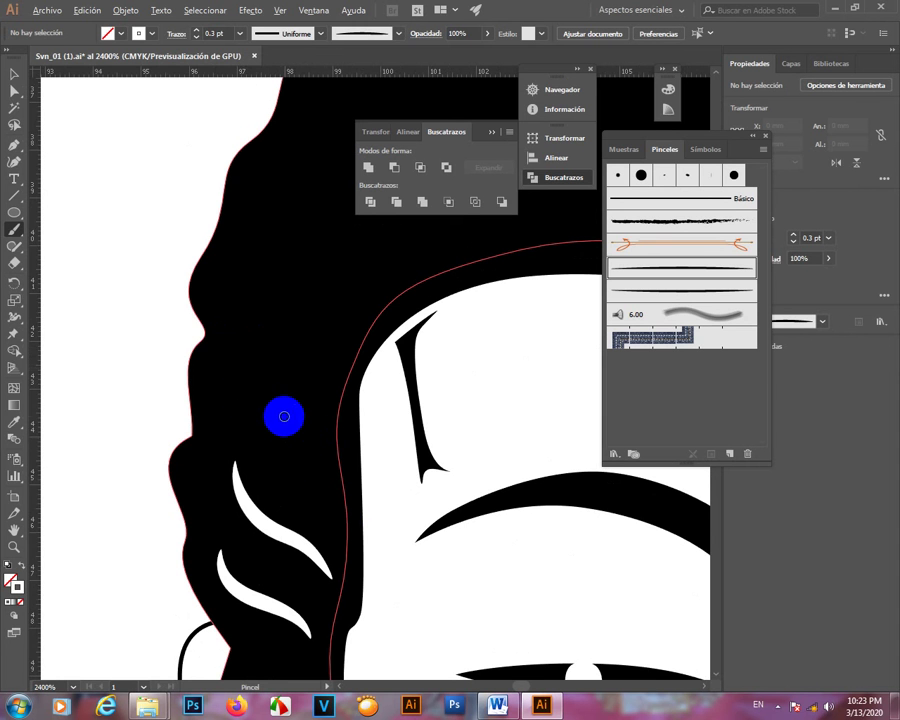
mouse_move(250, 372)
mouse_down()
mouse_move(260, 421)
mouse_move(336, 500)
mouse_up()
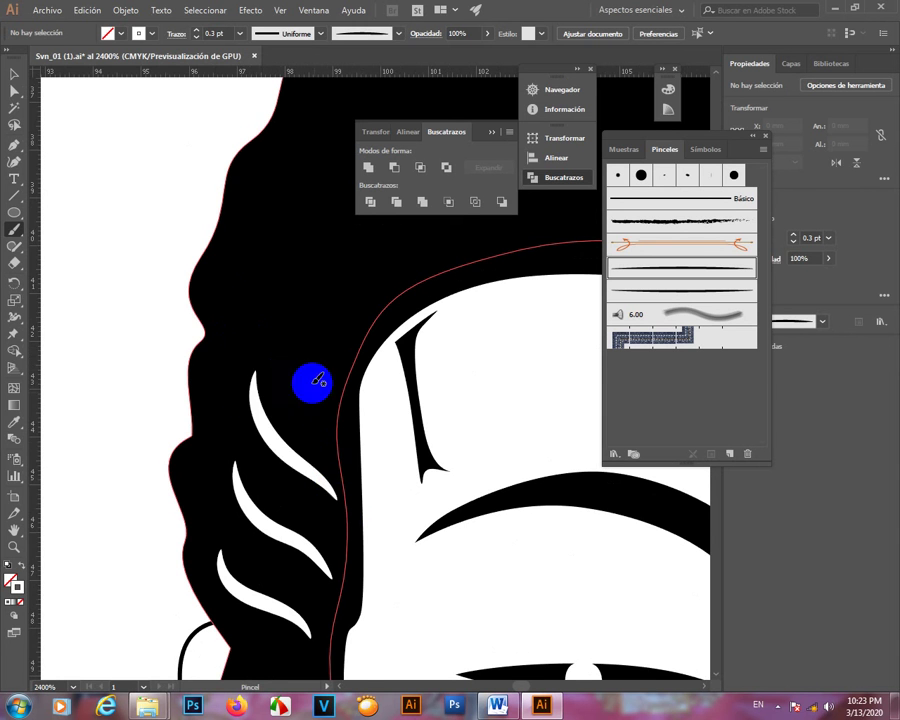
drag(290, 323, 293, 418)
mouse_move(266, 343)
mouse_down()
mouse_move(267, 376)
mouse_move(321, 518)
mouse_move(307, 442)
mouse_up()
scroll(330, 448, down, 4)
scroll(305, 400, up, 4)
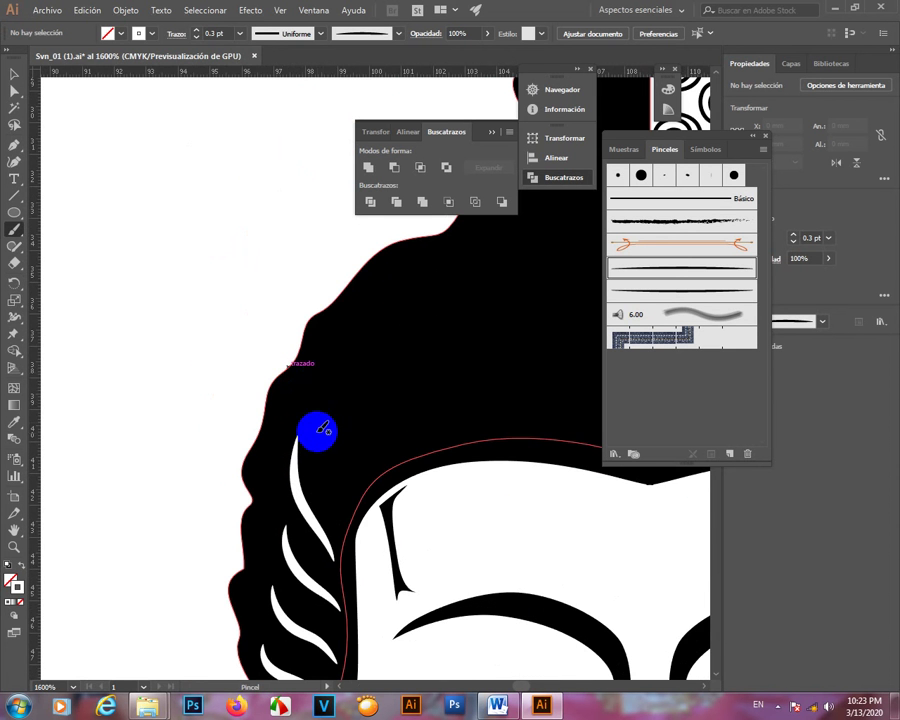
- Paint three curved white tapered highlights that continue the row up the black side hair, around the temple and above the forehead edge
mouse_move(327, 381)
mouse_down()
mouse_move(329, 423)
mouse_move(349, 462)
mouse_up()
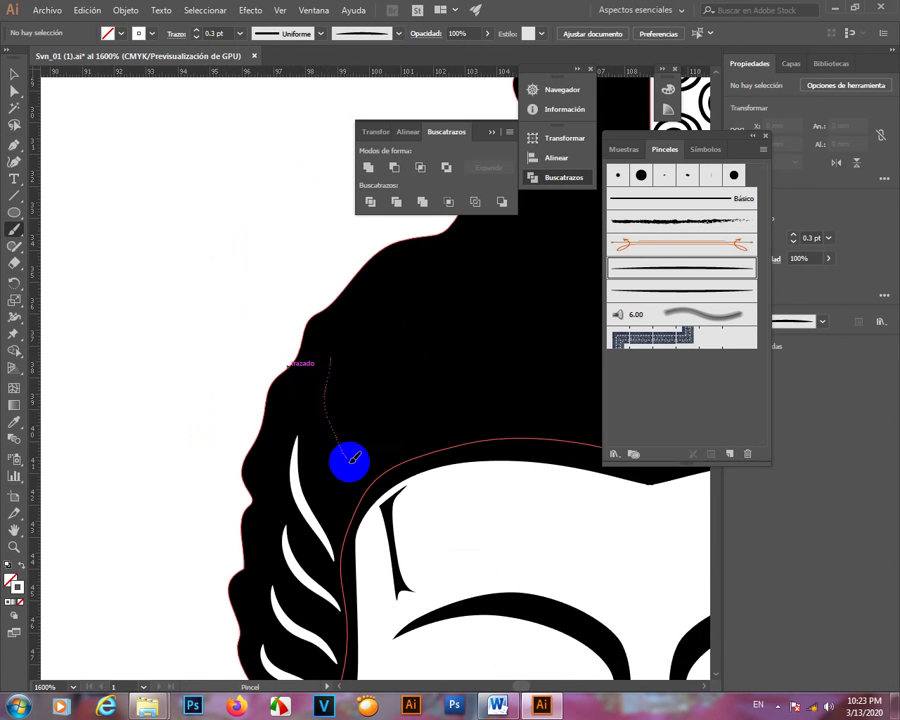
scroll(382, 382, down, 4)
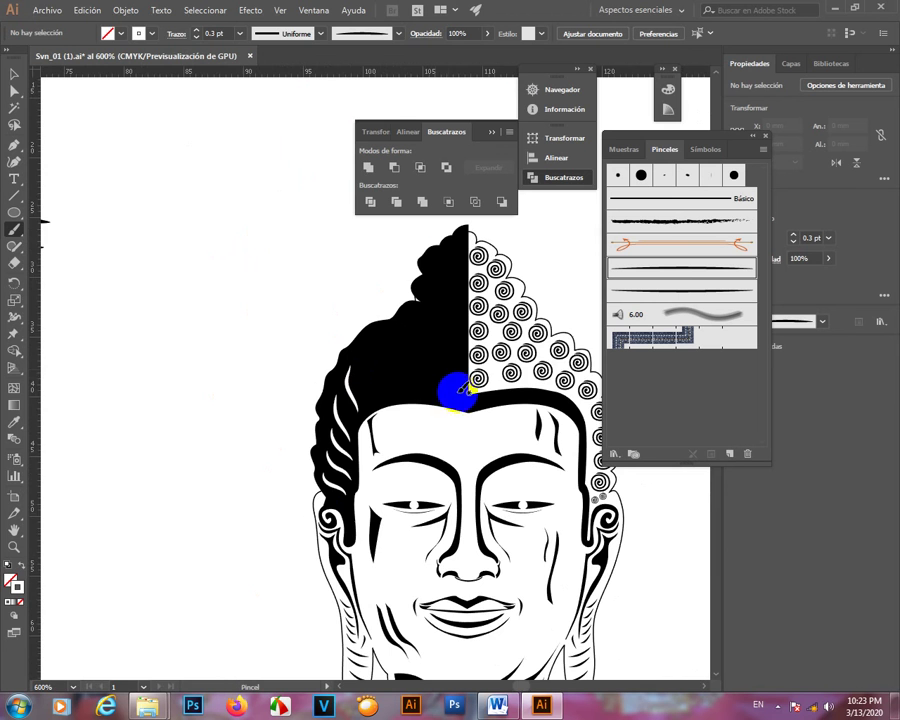
scroll(406, 362, up, 4)
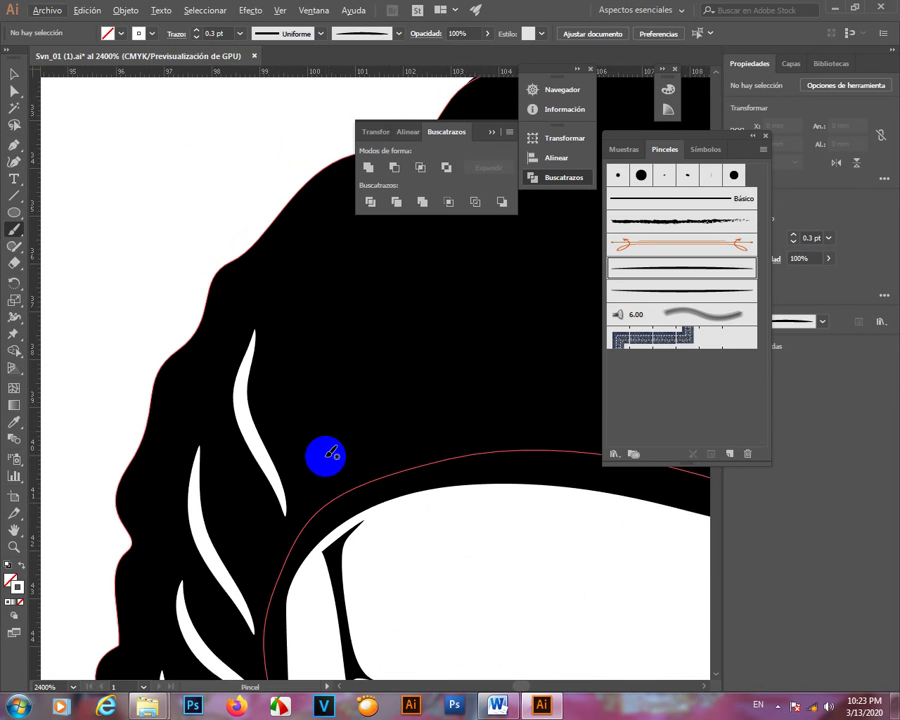
mouse_move(328, 460)
mouse_down()
mouse_move(307, 376)
mouse_move(314, 322)
mouse_move(346, 255)
mouse_up()
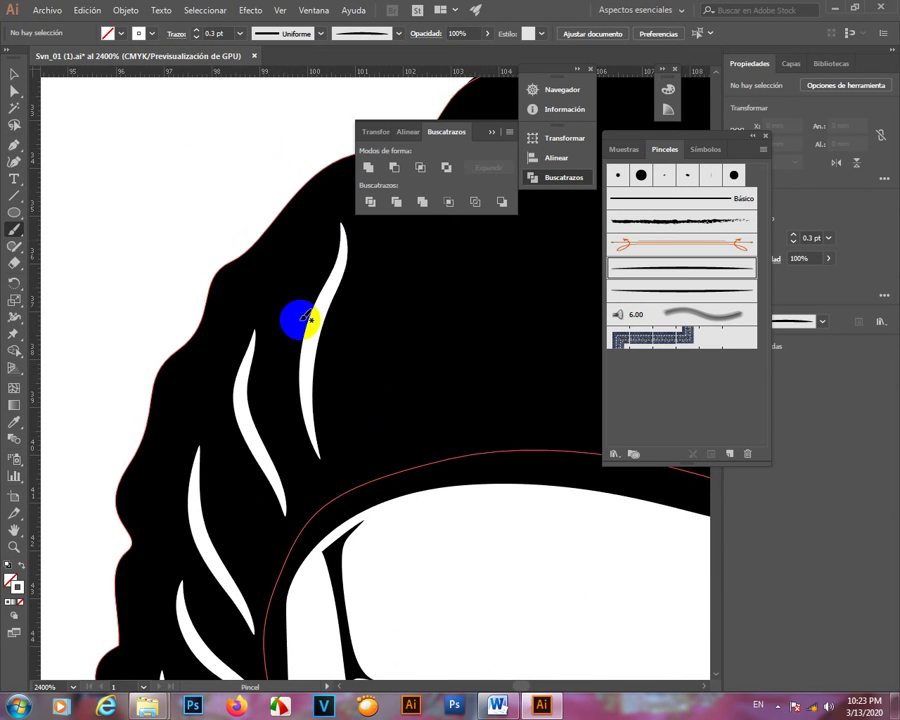
drag(416, 397, 316, 486)
mouse_move(286, 542)
mouse_down()
mouse_move(260, 496)
mouse_move(305, 356)
mouse_move(283, 291)
mouse_up()
- Paint two more S-curved white highlights beside the row, moving across the black hair toward the head's centre line
scroll(373, 396, down, 4)
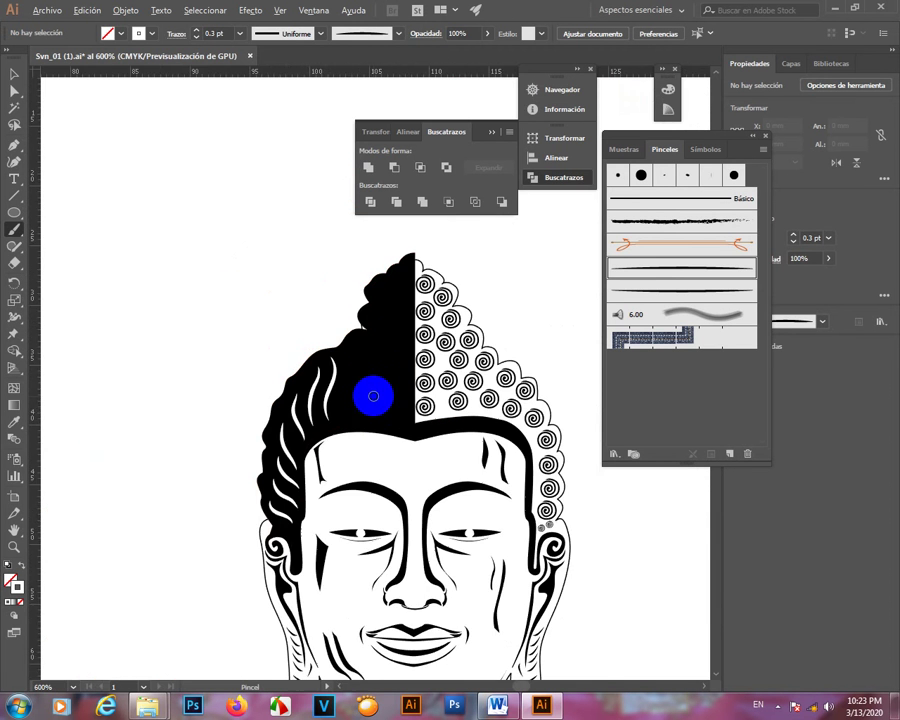
scroll(361, 405, up, 5)
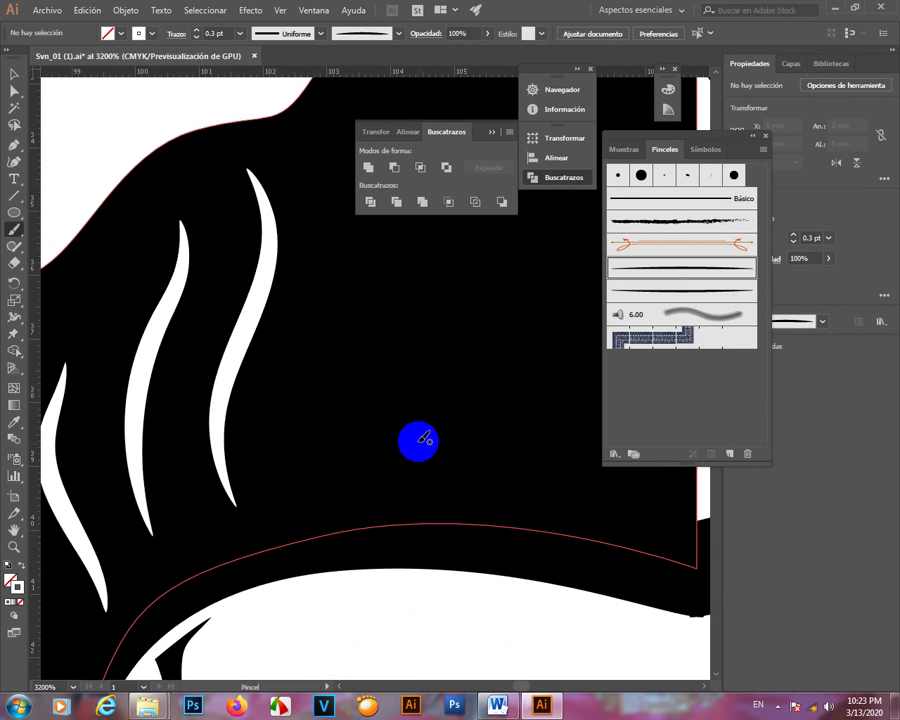
scroll(348, 335, up, 2)
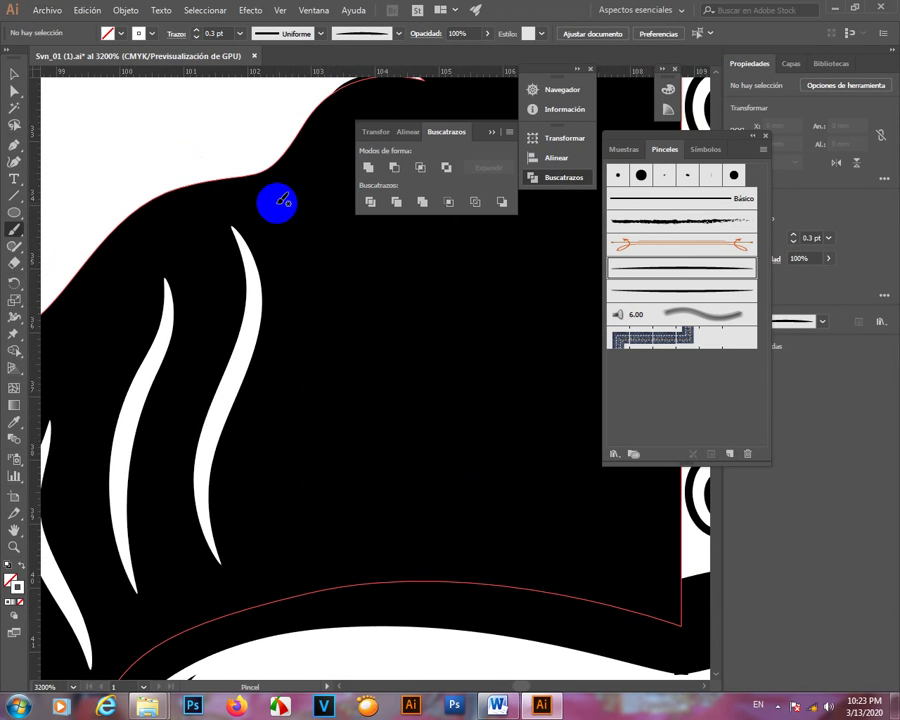
mouse_move(278, 205)
mouse_down()
mouse_move(315, 262)
mouse_move(316, 385)
mouse_move(285, 446)
mouse_move(285, 525)
mouse_up()
drag(406, 400, 272, 401)
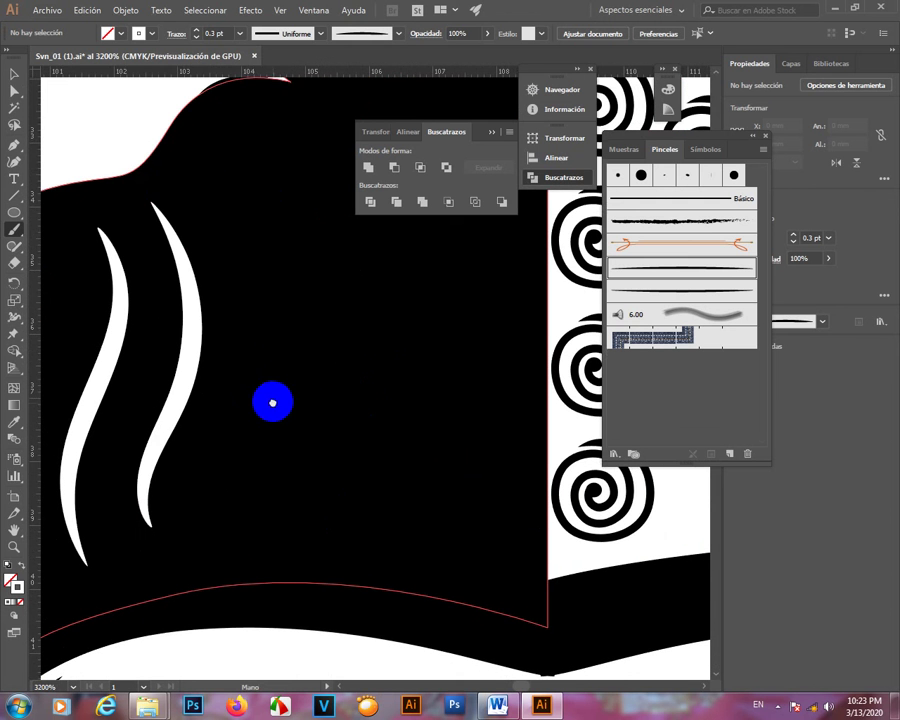
mouse_move(210, 187)
mouse_down()
mouse_move(255, 268)
mouse_move(251, 362)
mouse_move(217, 482)
mouse_up()
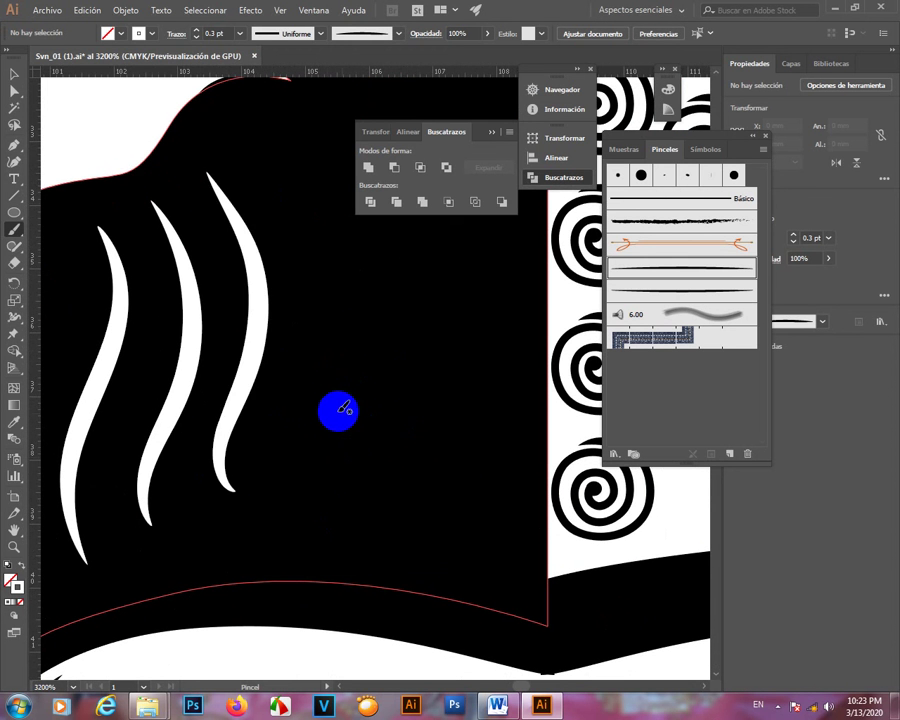
- Paint three long S-curved white highlights from just below the topknot, sweeping down toward the head's centre line
scroll(322, 402, down, 4)
scroll(338, 412, down, 3)
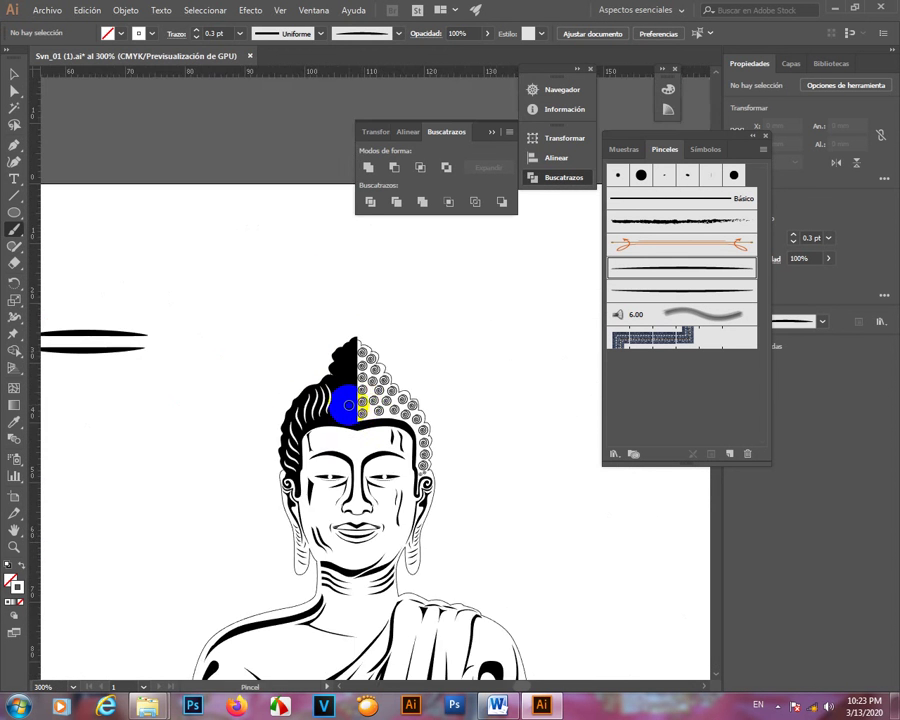
scroll(352, 401, up, 5)
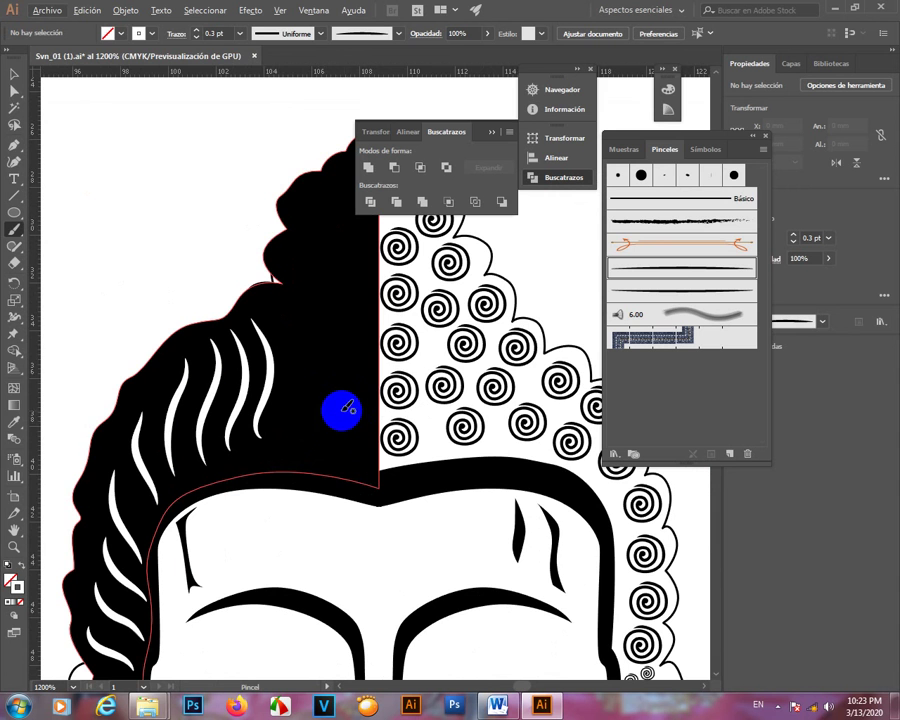
scroll(350, 405, down, 2)
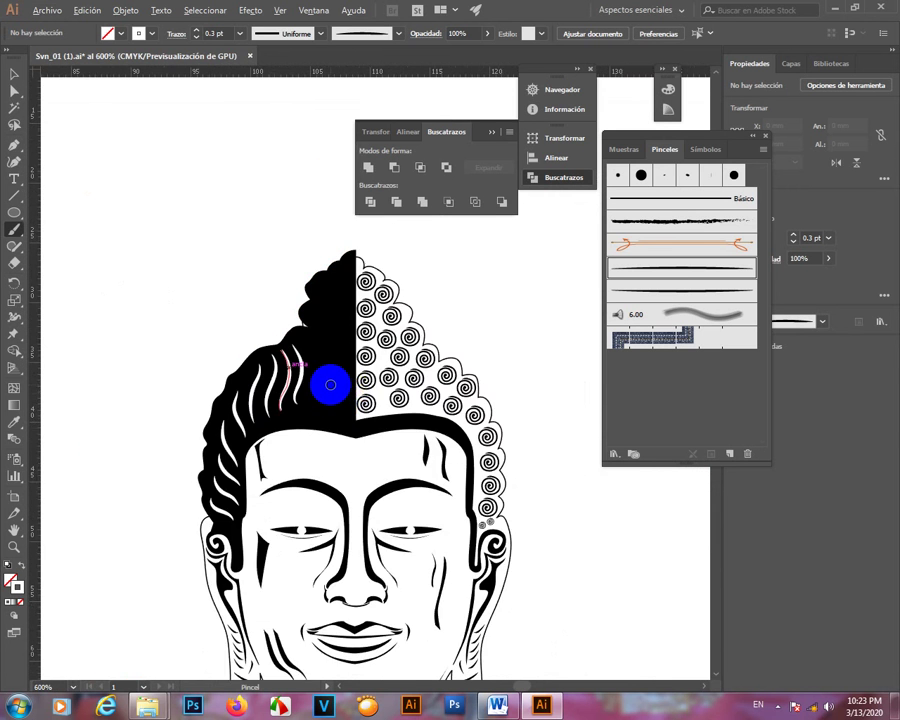
scroll(330, 384, up, 3)
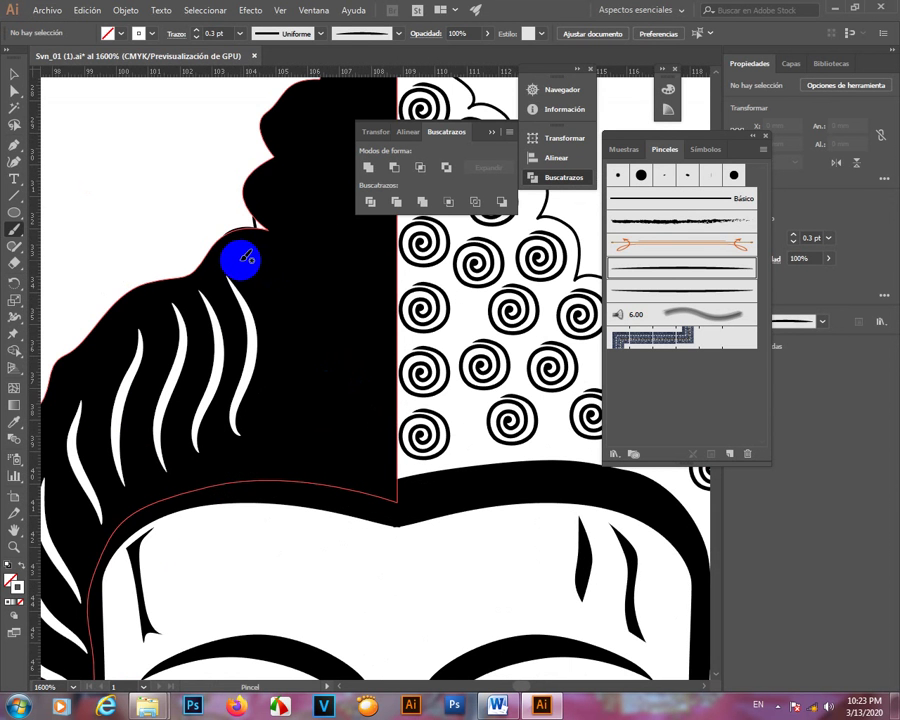
mouse_move(240, 259)
mouse_down()
mouse_move(284, 322)
mouse_move(270, 407)
mouse_move(310, 440)
mouse_up()
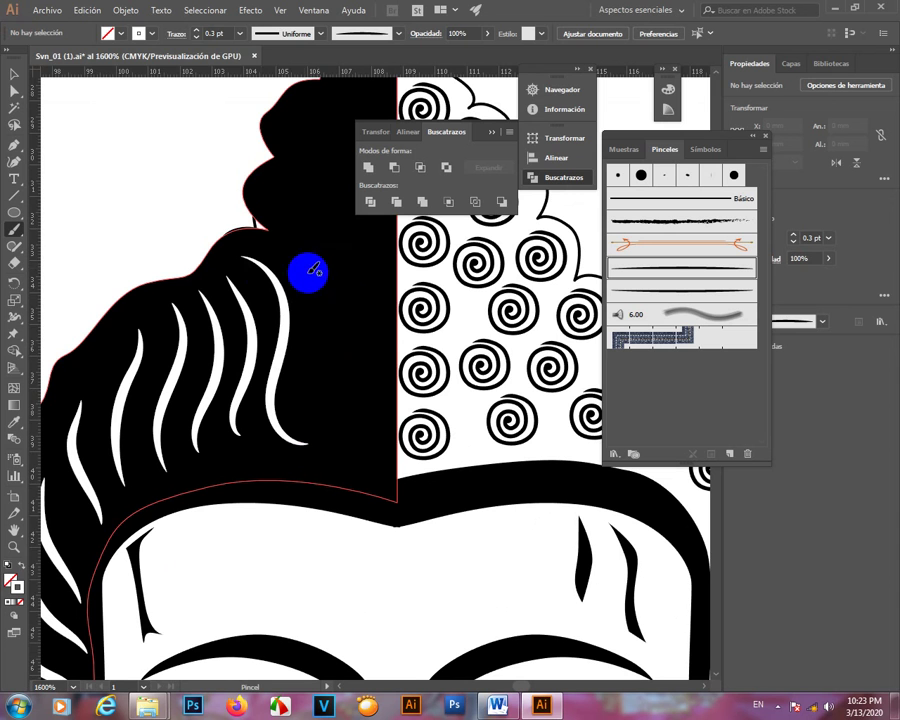
mouse_move(267, 246)
mouse_down()
mouse_move(308, 273)
mouse_move(304, 379)
mouse_up()
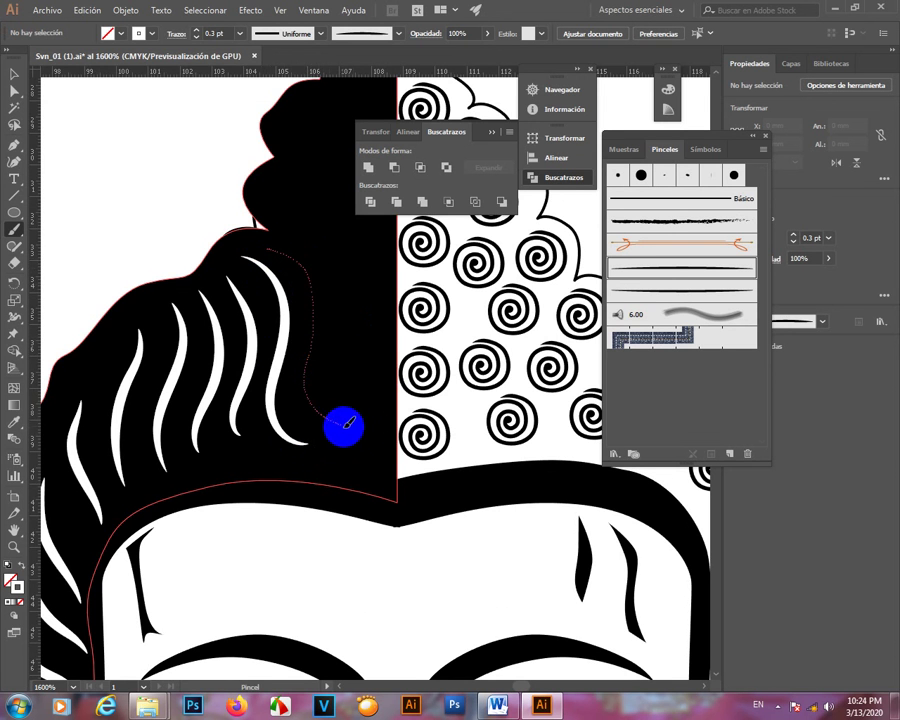
drag(343, 426, 345, 425)
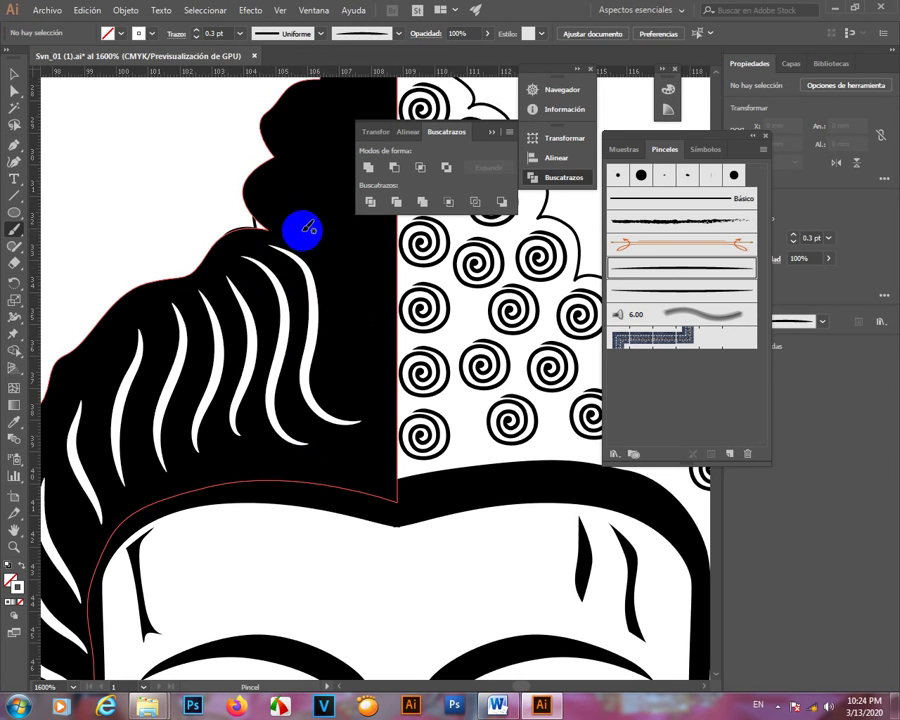
mouse_move(306, 230)
mouse_down()
mouse_move(335, 267)
mouse_move(344, 316)
mouse_move(391, 355)
mouse_up()
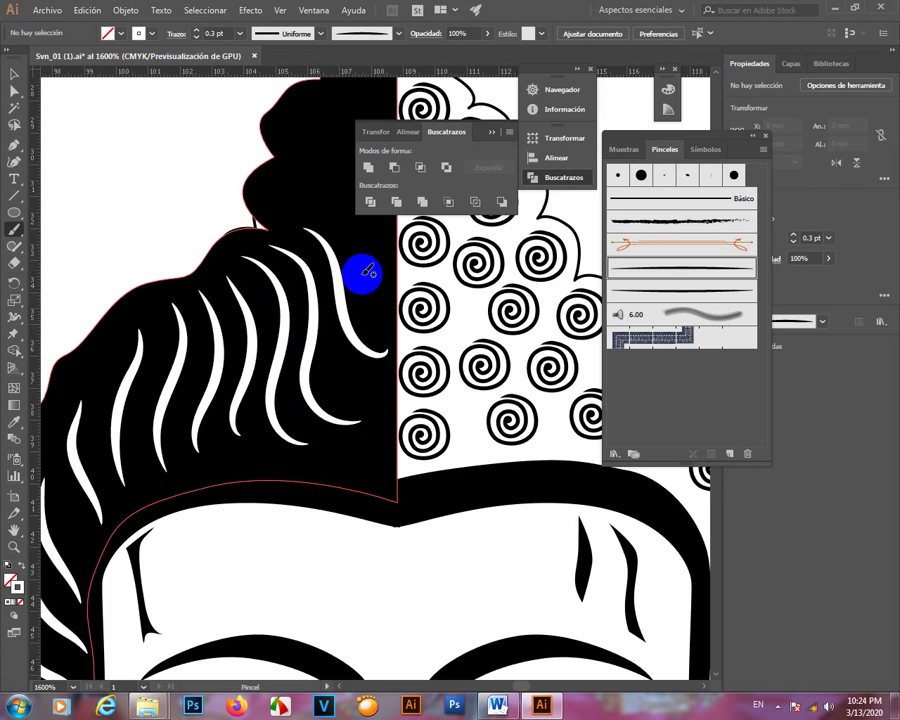
- Fill the gaps beside the centre line above the forehead with two short curved white highlights
scroll(356, 349, down, 5)
scroll(357, 338, up, 9)
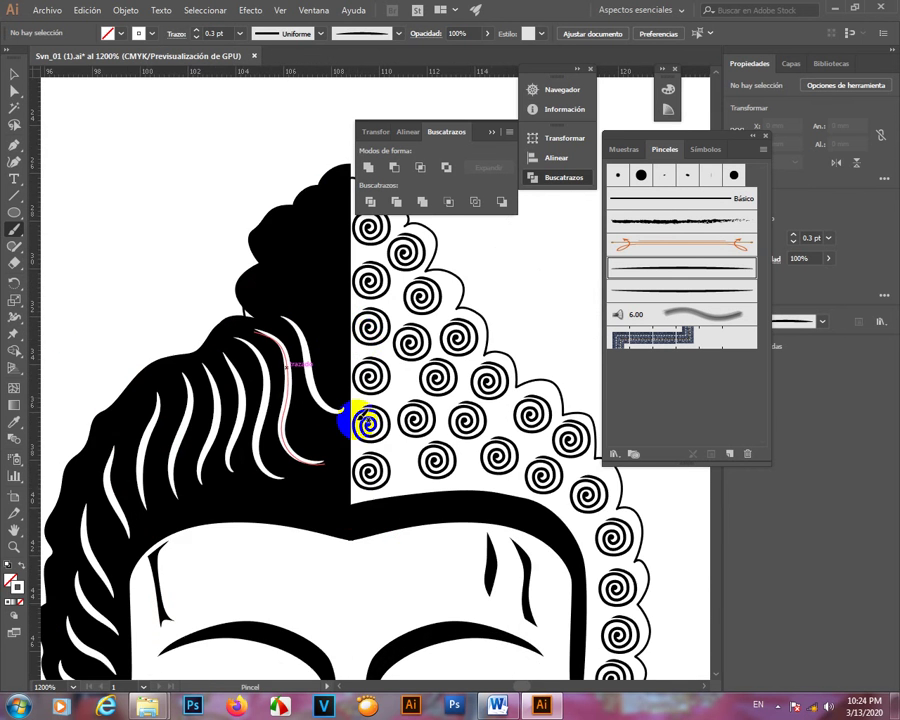
mouse_move(293, 475)
mouse_down()
mouse_move(518, 426)
mouse_move(346, 402)
mouse_move(322, 410)
mouse_up()
drag(481, 388, 291, 574)
mouse_move(391, 349)
mouse_down()
mouse_move(278, 372)
mouse_move(202, 310)
mouse_up()
scroll(250, 375, down, 5)
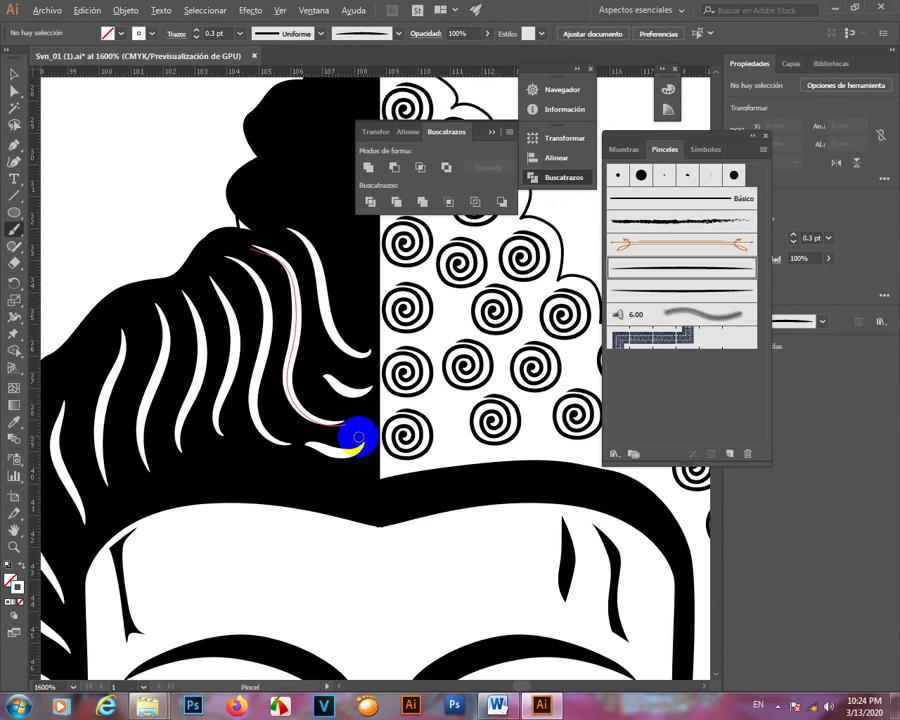
scroll(350, 316, up, 3)
scroll(229, 342, up, 2)
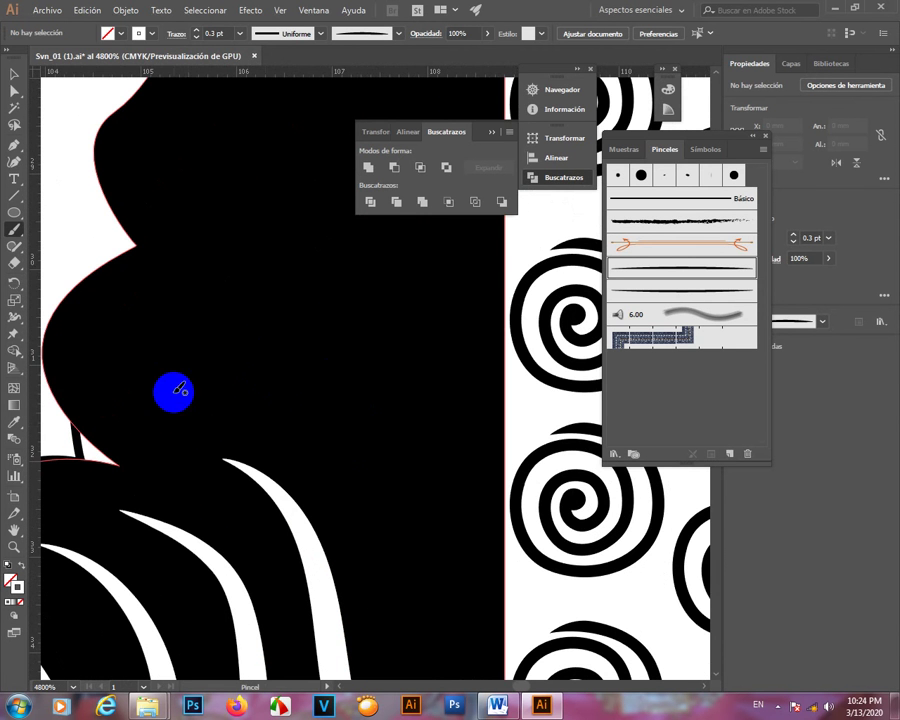
mouse_move(171, 416)
mouse_down()
mouse_move(172, 298)
mouse_move(247, 294)
mouse_move(303, 381)
mouse_move(327, 362)
mouse_up()
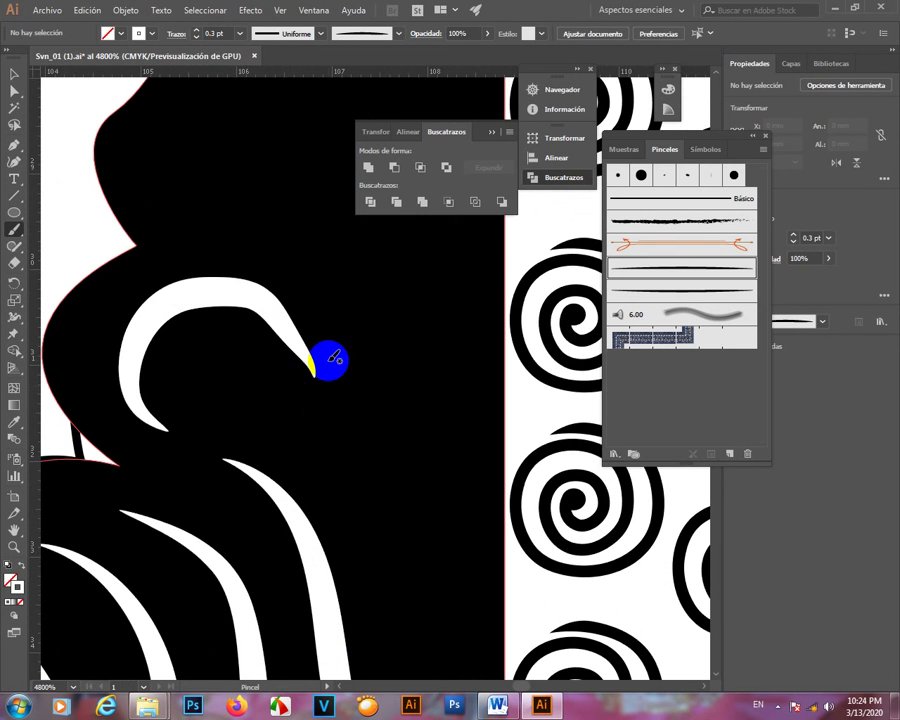
key(ctrl+z)
mouse_move(150, 376)
mouse_down()
mouse_move(235, 285)
mouse_move(350, 310)
mouse_up()
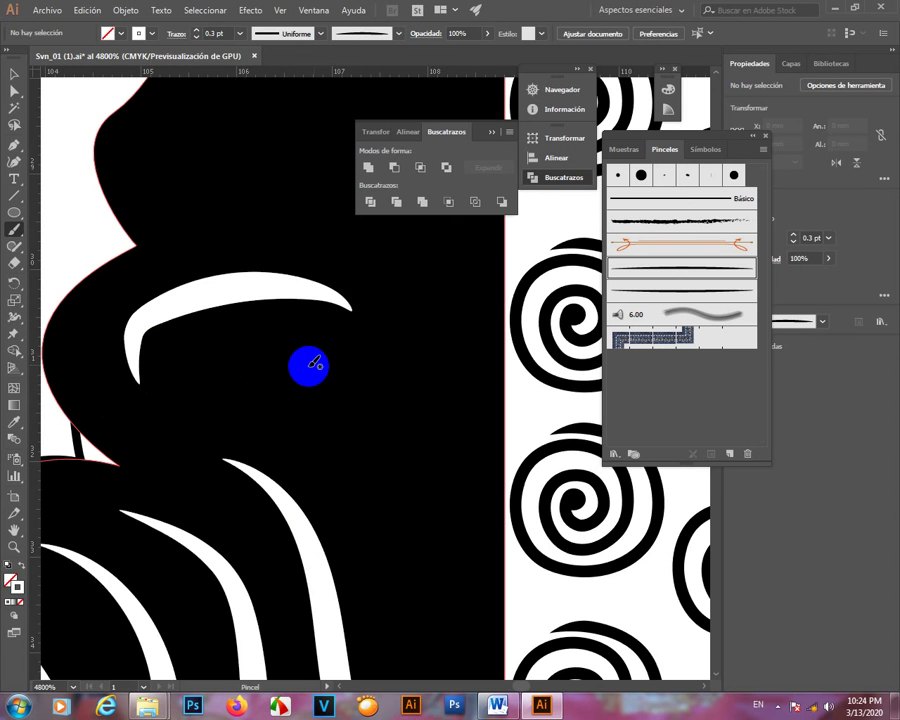
key(ctrl+z)
- Paint five arched white tapered highlights stacked from the base to the upper part of the black topknot
mouse_move(161, 412)
mouse_down()
mouse_move(249, 340)
mouse_move(340, 343)
mouse_move(372, 366)
mouse_up()
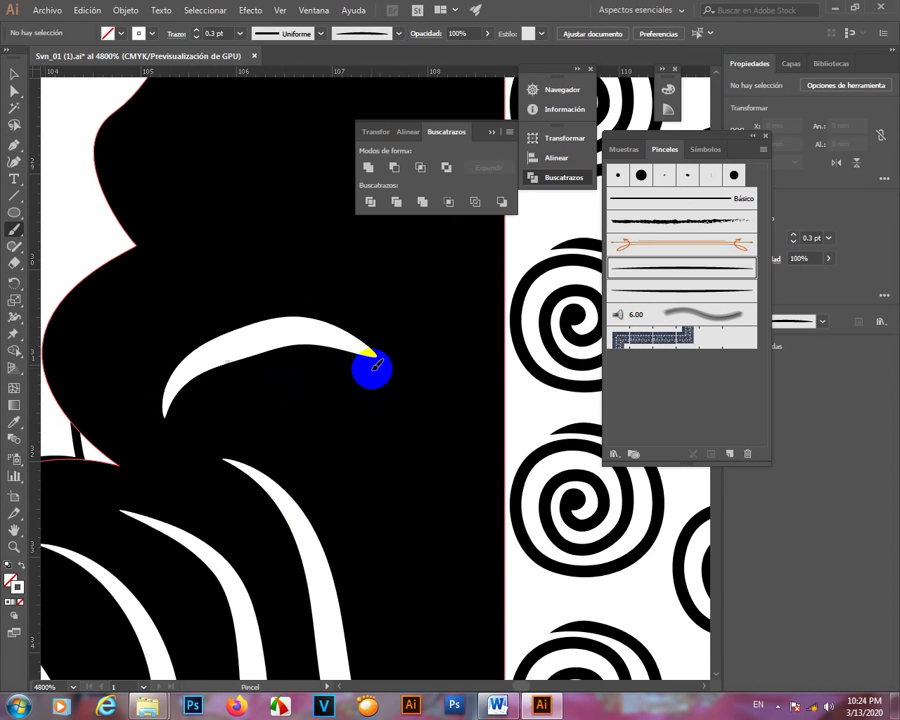
drag(392, 439, 280, 294)
mouse_move(212, 265)
mouse_down()
mouse_move(285, 270)
mouse_move(346, 363)
mouse_up()
scroll(346, 363, down, 4)
scroll(346, 343, down, 2)
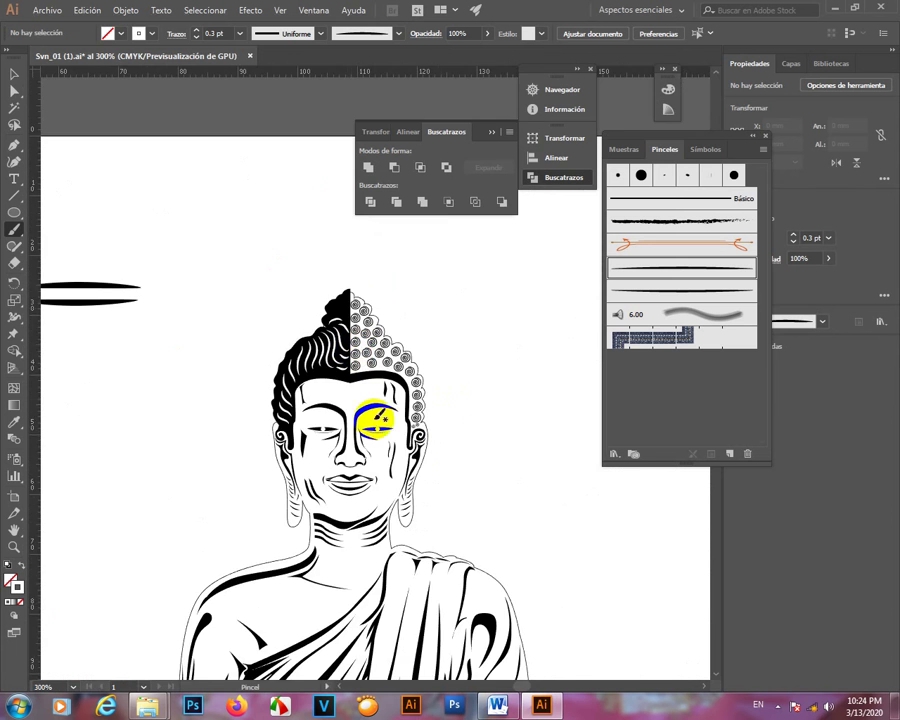
scroll(331, 305, up, 4)
mouse_move(280, 375)
mouse_down()
mouse_move(355, 357)
mouse_move(379, 378)
mouse_up()
mouse_move(290, 300)
mouse_down()
mouse_move(372, 302)
mouse_move(398, 327)
mouse_move(341, 345)
mouse_up()
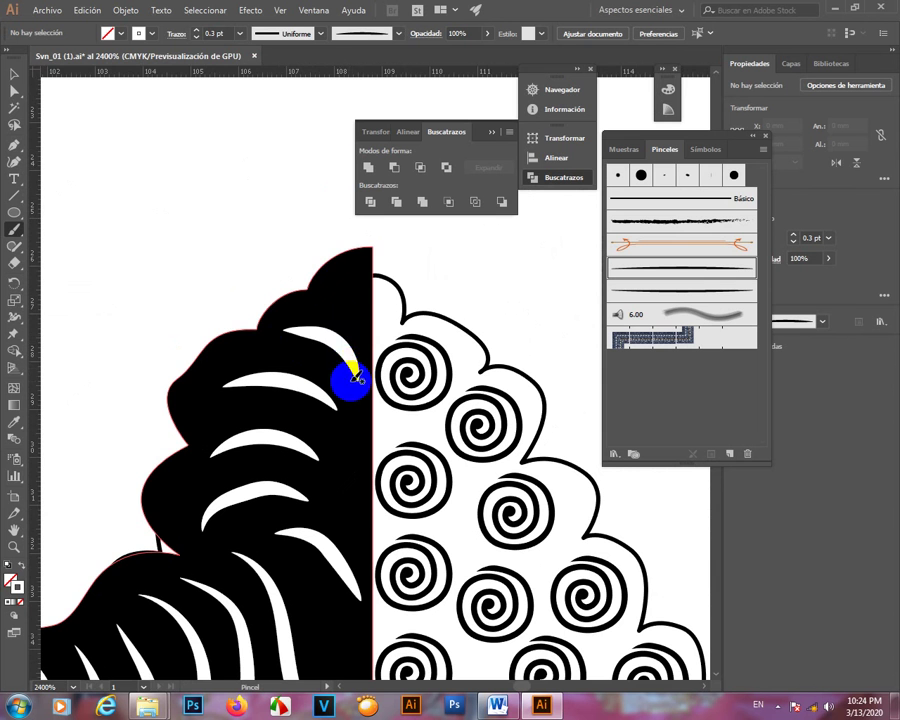
- Paint one more white tapered highlight beside the centre line, in the black gap just below the topknot's lowest arc
scroll(343, 296, down, 10)
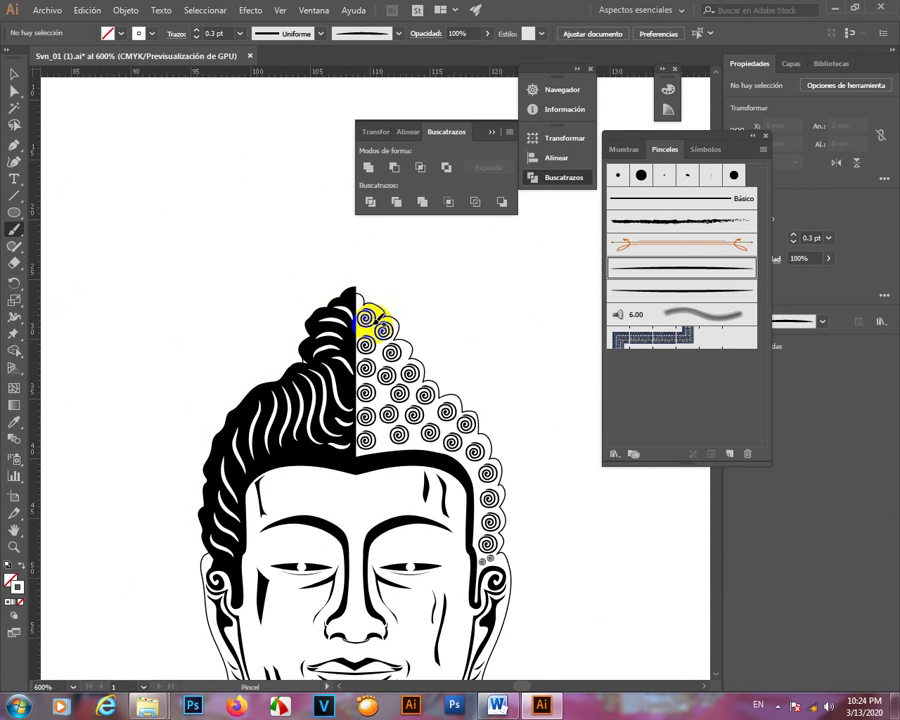
scroll(360, 330, up, 10)
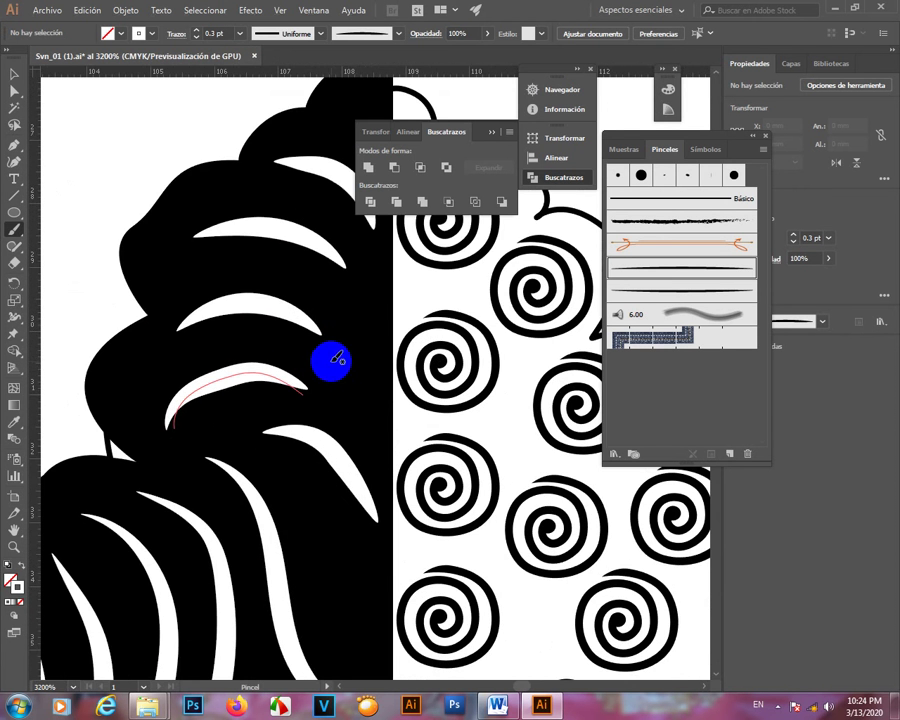
scroll(374, 336, down, 10)
scroll(376, 345, up, 10)
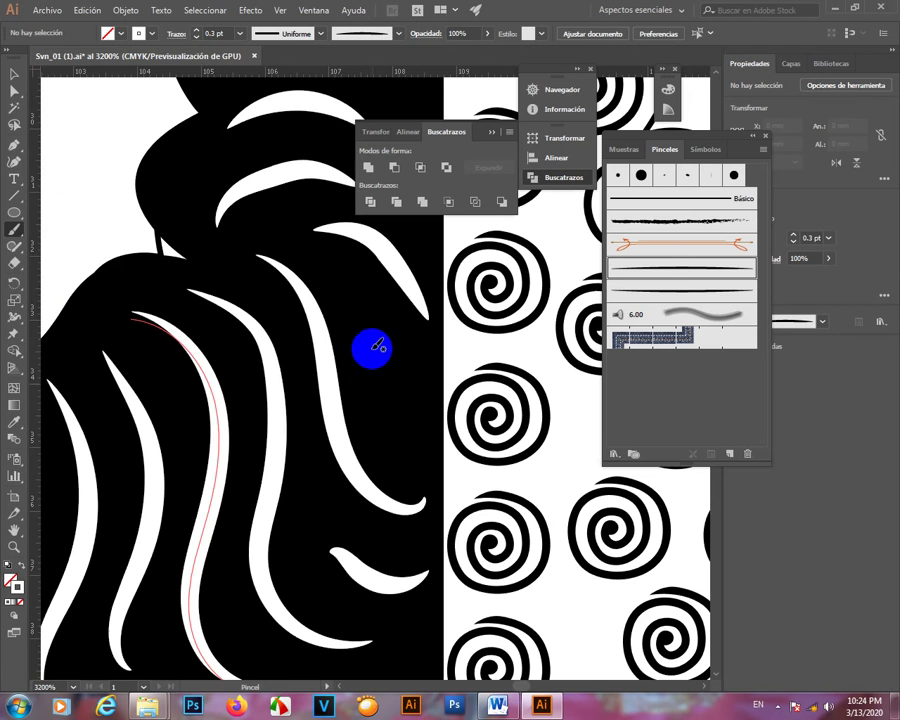
scroll(392, 456, up, 2)
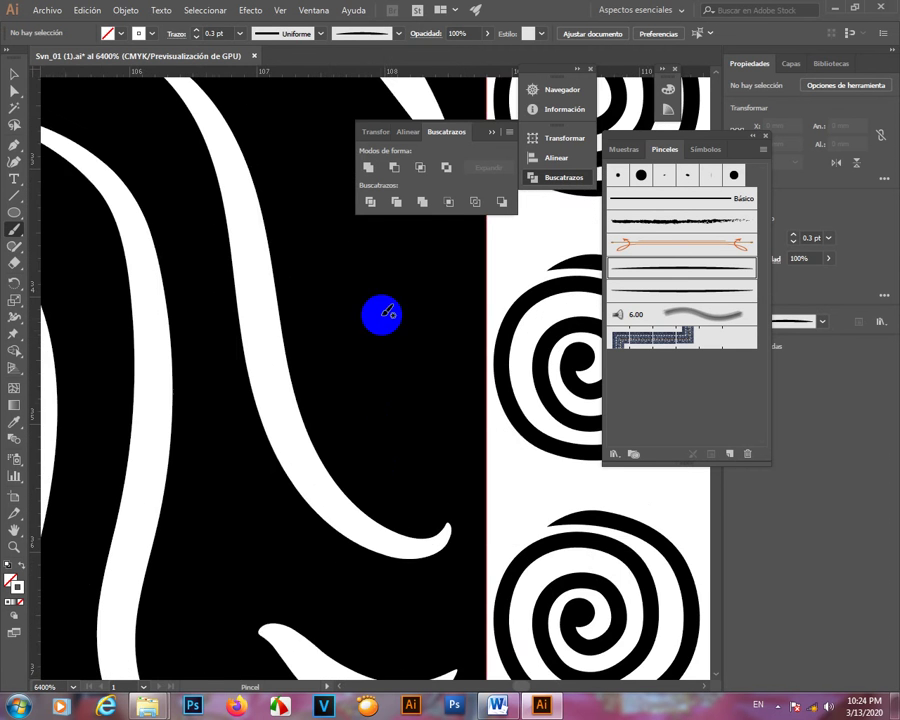
drag(381, 315, 350, 402)
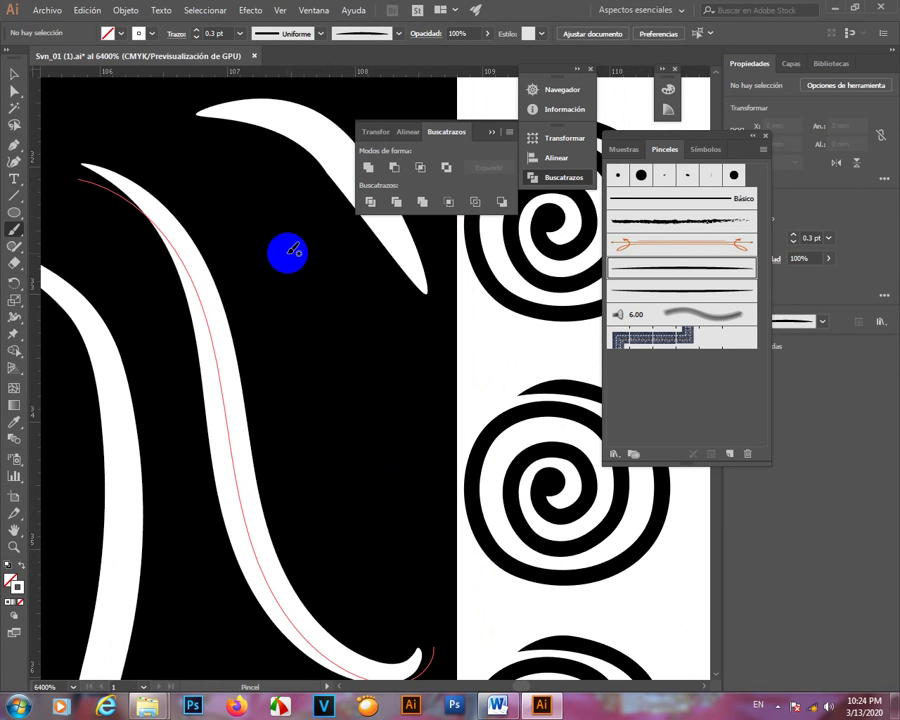
mouse_move(278, 246)
mouse_down()
mouse_move(388, 471)
mouse_move(436, 496)
mouse_up()
- Examine the painted highlights across the whole black hair half, from the topknot down to the side hair above the ear
scroll(410, 457, down, 8)
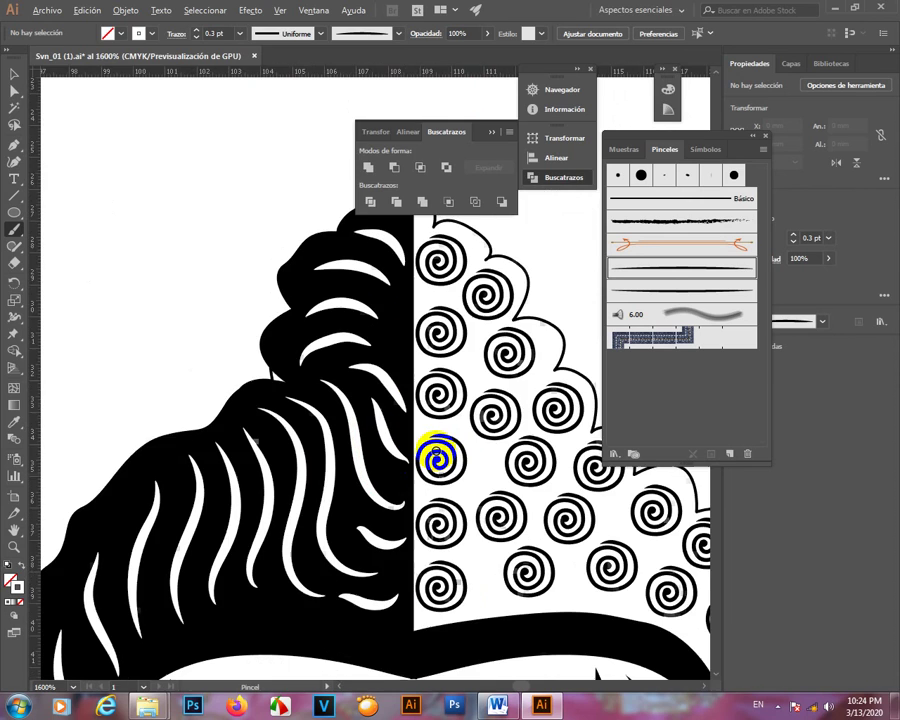
scroll(466, 418, down, 1)
scroll(426, 454, up, 3)
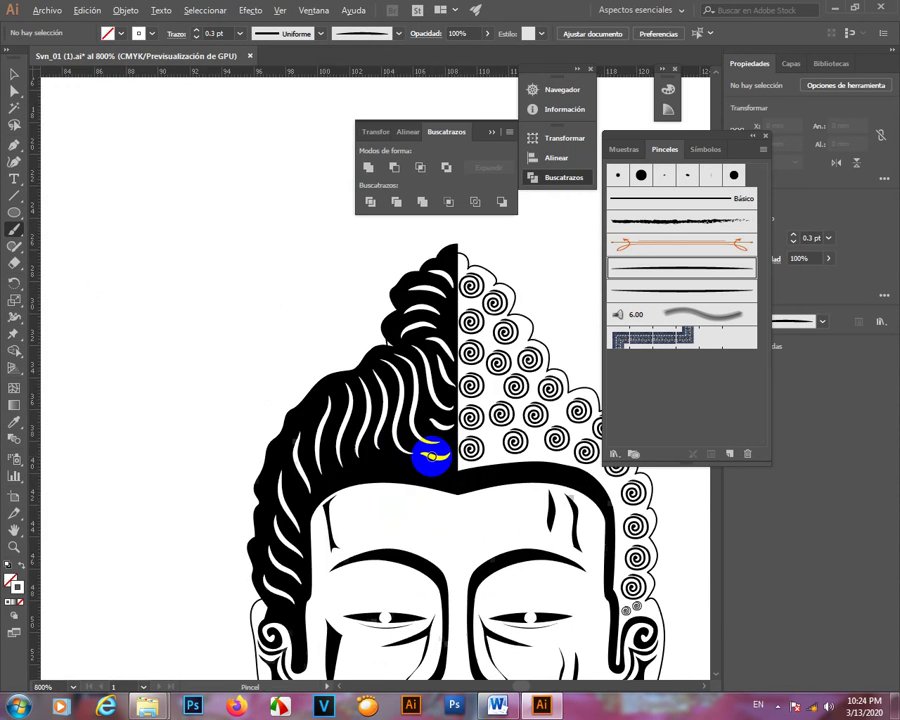
scroll(440, 442, down, 3)
scroll(443, 445, up, 4)
scroll(368, 494, down, 6)
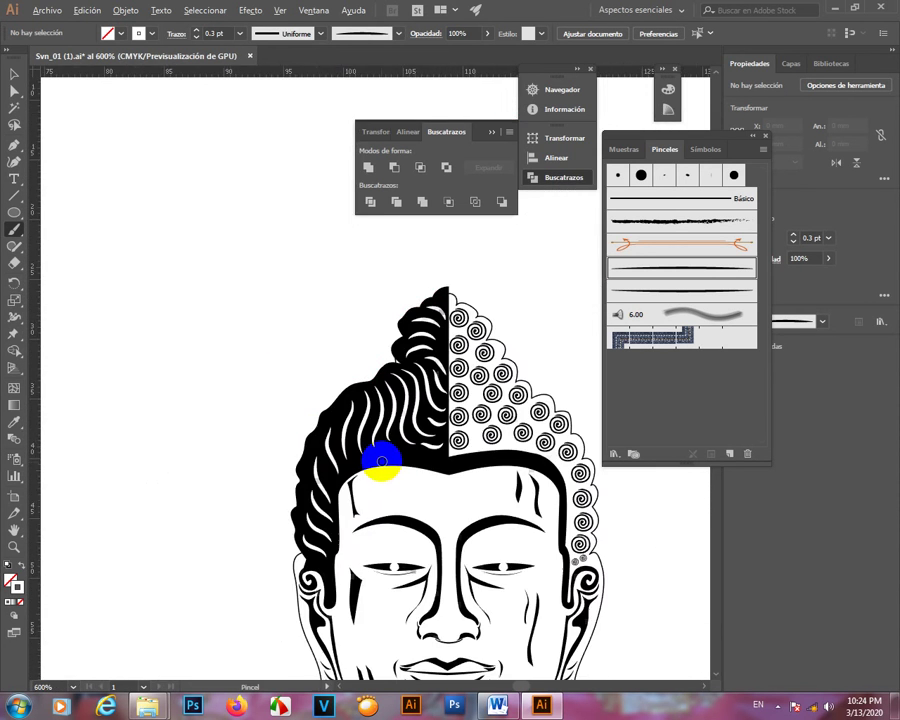
scroll(367, 492, up, 3)
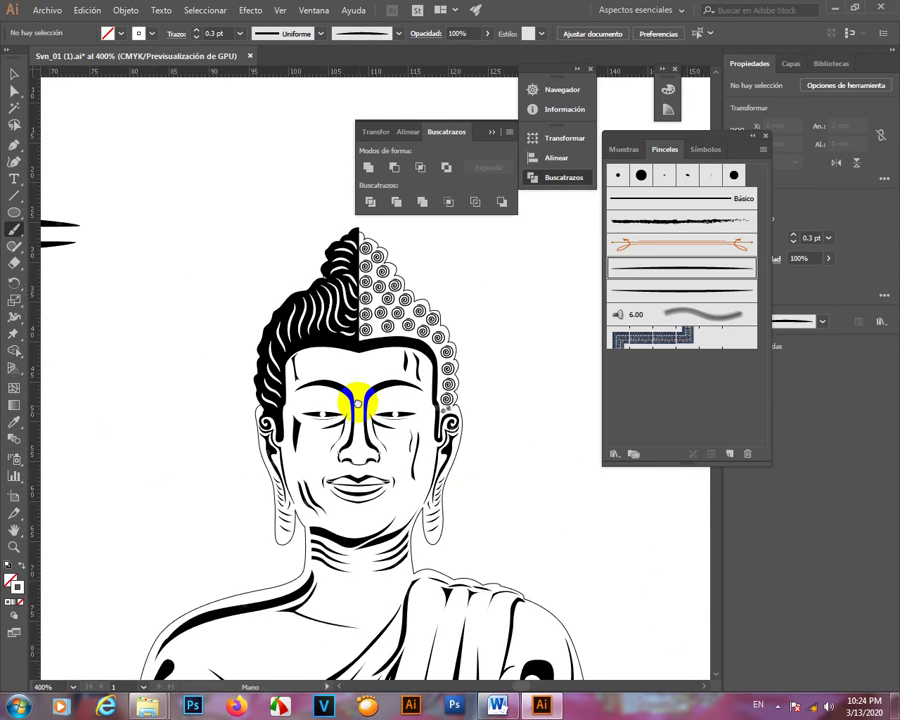
scroll(273, 410, up, 2)
scroll(381, 408, up, 2)
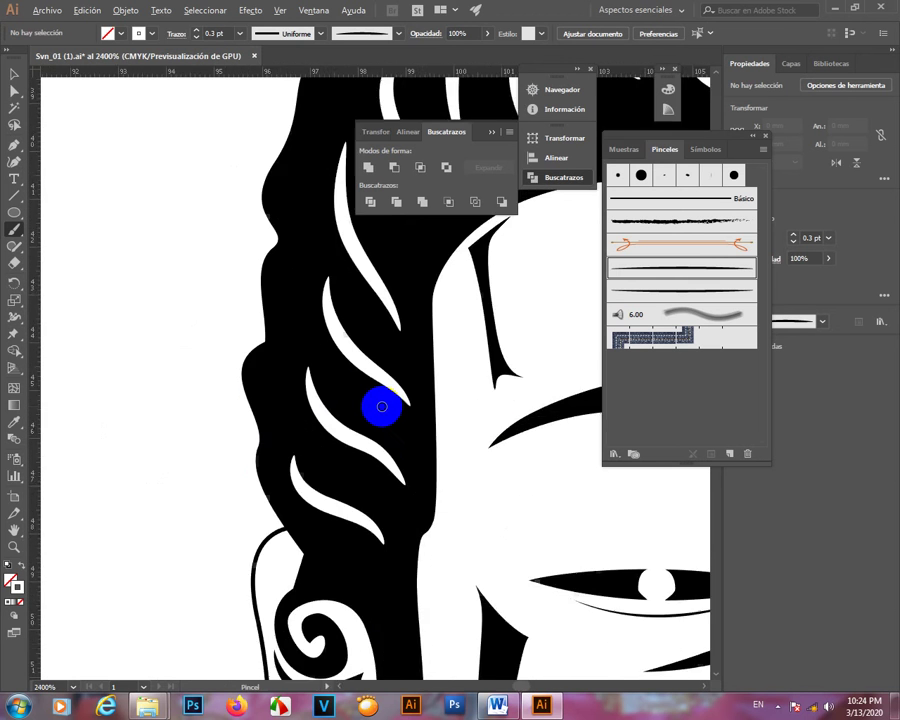
- Paint two short white tapered highlights along the outer edge of the black side hair above the ear
scroll(217, 412, up, 2)
scroll(155, 441, up, 1)
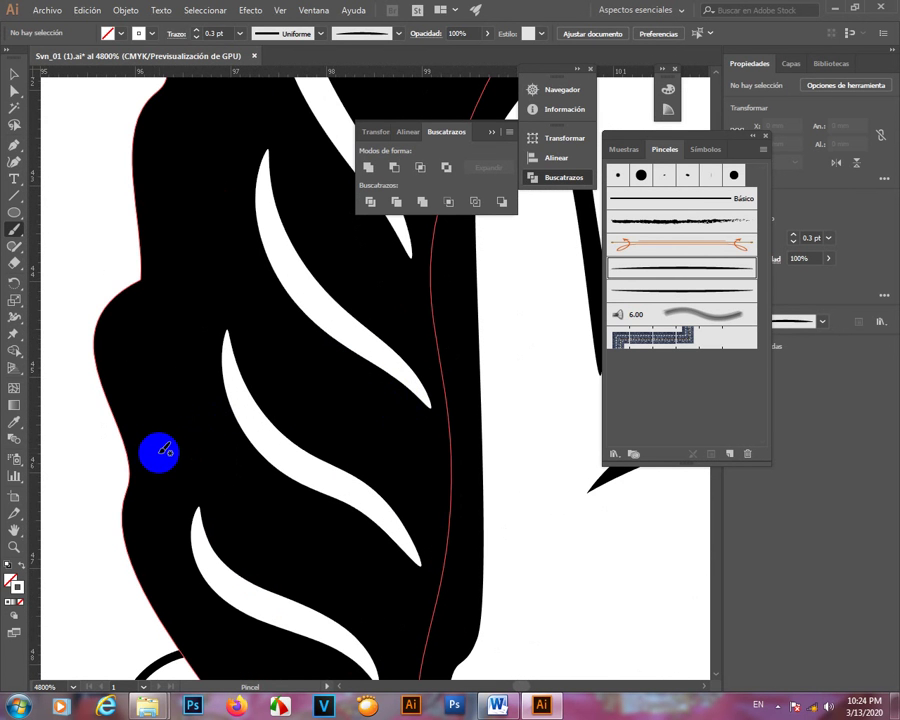
drag(159, 452, 153, 354)
drag(177, 312, 180, 305)
mouse_move(195, 243)
mouse_down()
mouse_move(209, 508)
mouse_move(236, 351)
mouse_move(220, 556)
mouse_up()
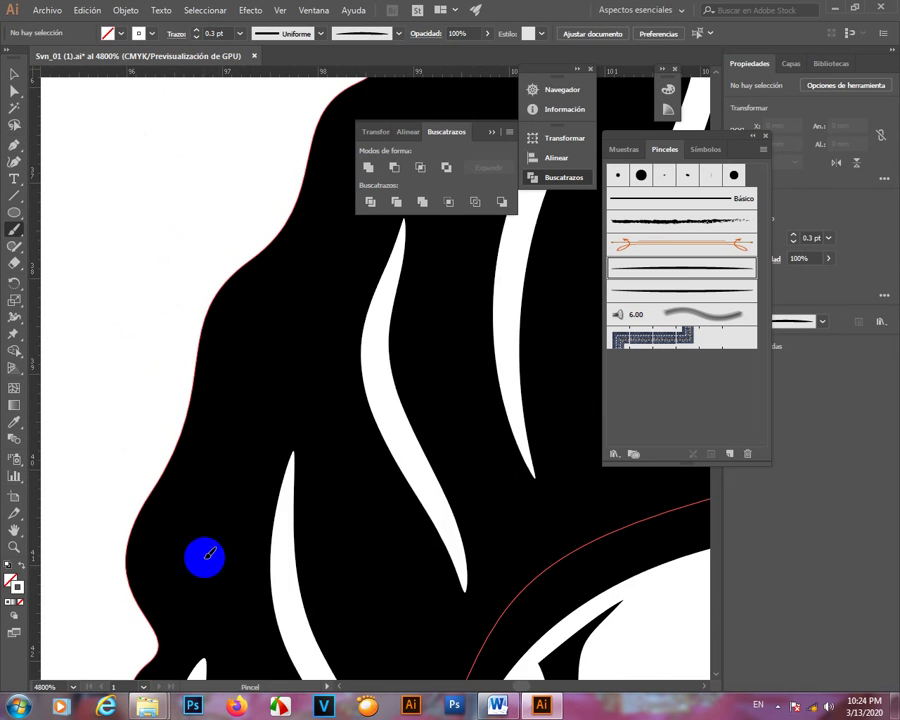
mouse_move(193, 493)
mouse_down()
mouse_move(262, 380)
mouse_move(231, 623)
mouse_up()
drag(253, 532, 330, 411)
mouse_move(359, 395)
mouse_down()
mouse_move(218, 609)
mouse_move(289, 525)
mouse_move(405, 428)
mouse_move(203, 568)
mouse_up()
mouse_move(279, 535)
mouse_down()
mouse_move(338, 482)
mouse_move(363, 484)
mouse_move(448, 394)
mouse_move(484, 380)
mouse_up()
scroll(454, 414, down, 8)
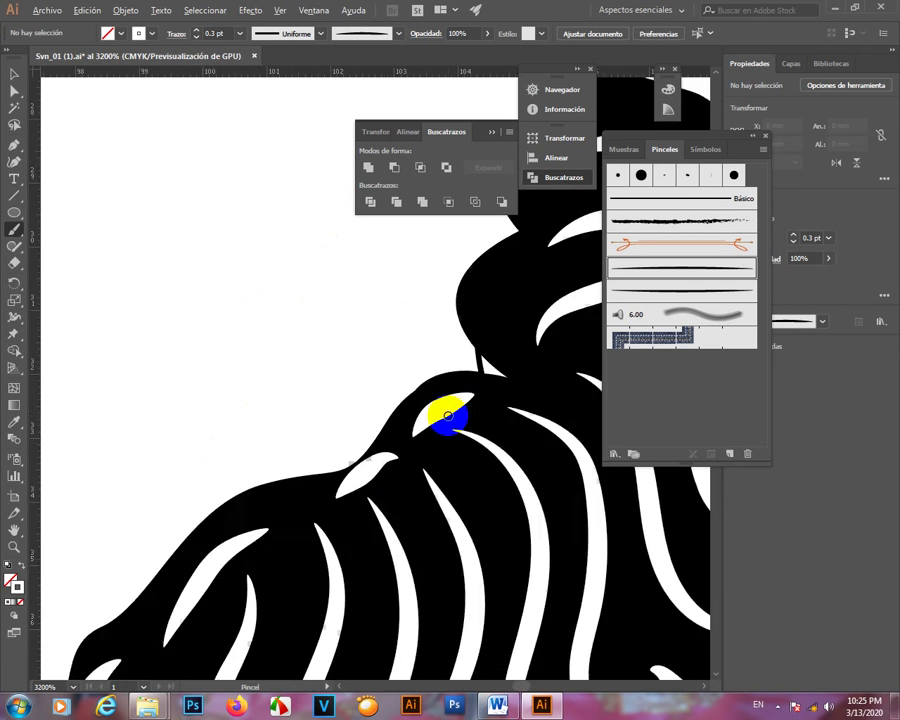
scroll(458, 411, up, 5)
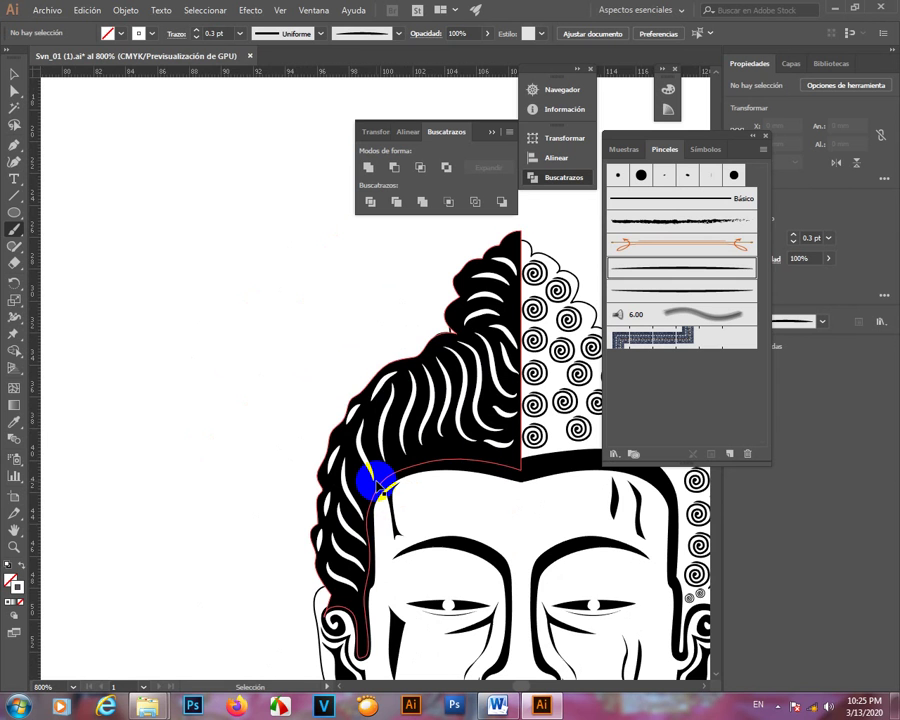
click(390, 437)
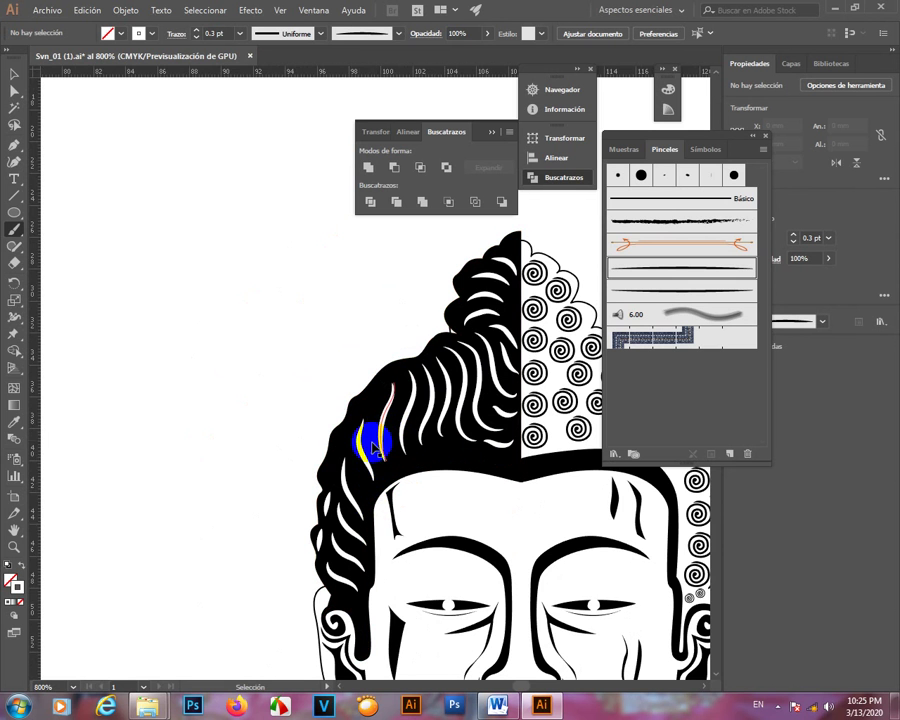
- Paint three white tapered highlights along the black hair's outer contour, from the side above the temple up to just below the topknot
key(b)
scroll(335, 466, up, 4)
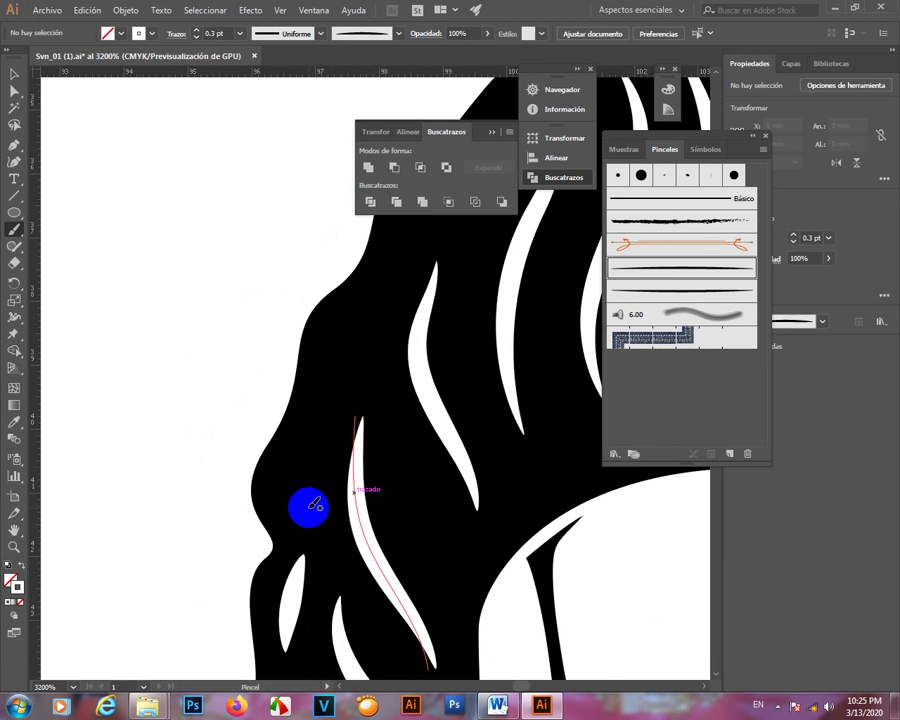
mouse_move(309, 481)
mouse_down()
mouse_move(304, 410)
mouse_move(349, 325)
mouse_up()
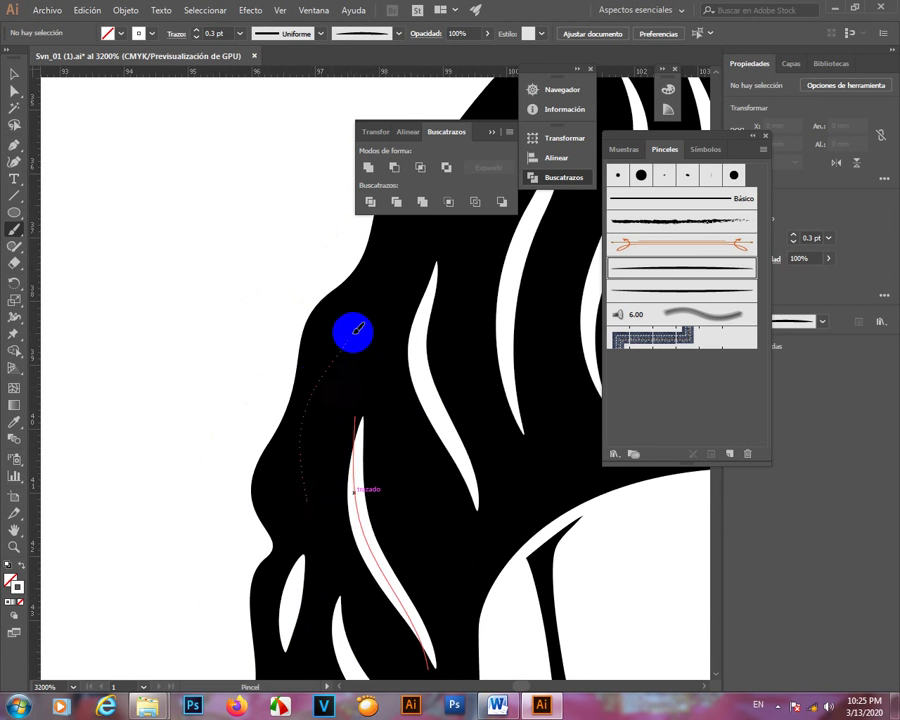
scroll(333, 414, down, 3)
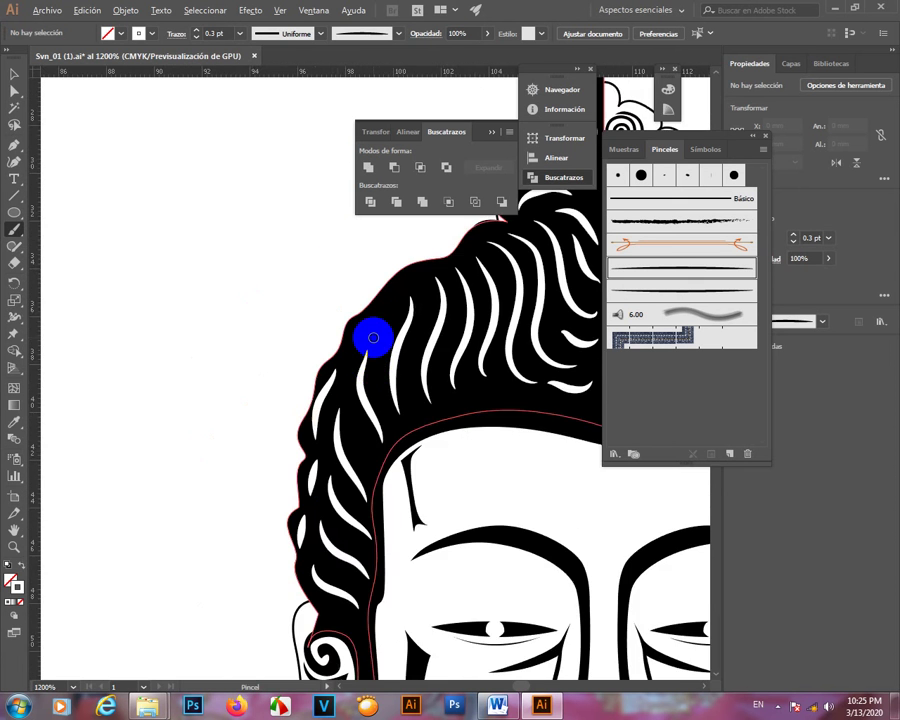
scroll(372, 338, up, 3)
mouse_move(398, 328)
mouse_down()
mouse_move(319, 513)
mouse_move(388, 386)
mouse_move(418, 358)
mouse_up()
drag(488, 342, 123, 516)
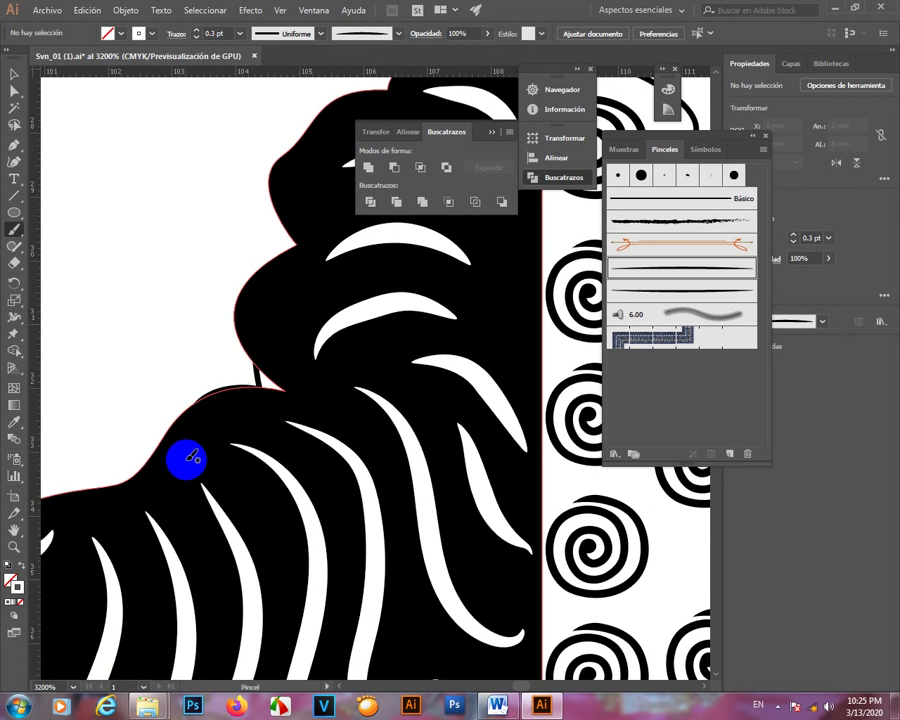
scroll(277, 418, down, 3)
drag(358, 422, 372, 500)
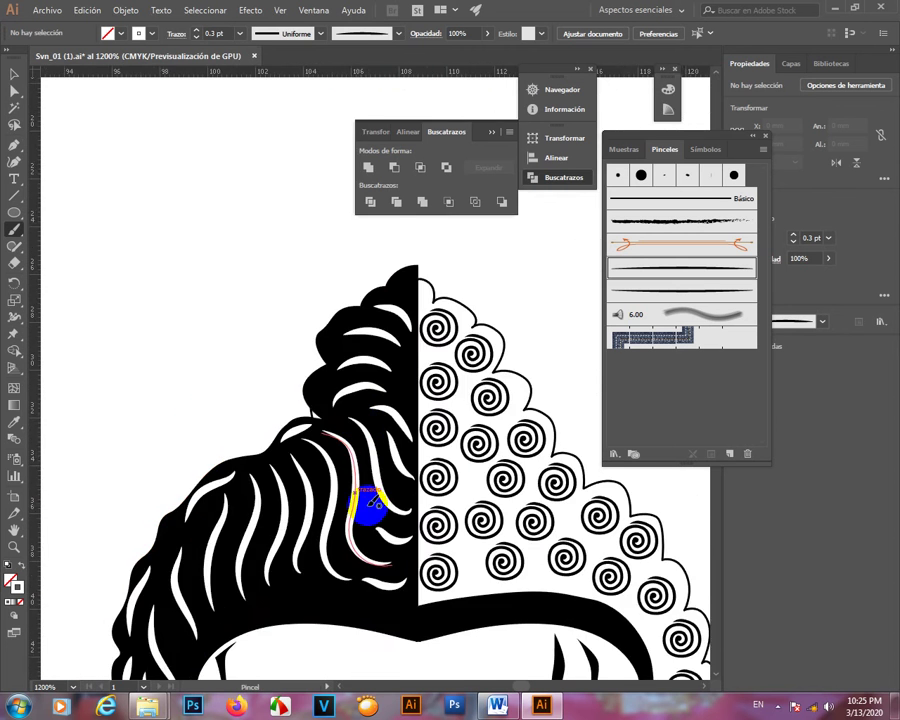
- Examine the highlighted hair half up close and against the whole Buddha figure
scroll(372, 500, down, 3)
scroll(360, 500, up, 3)
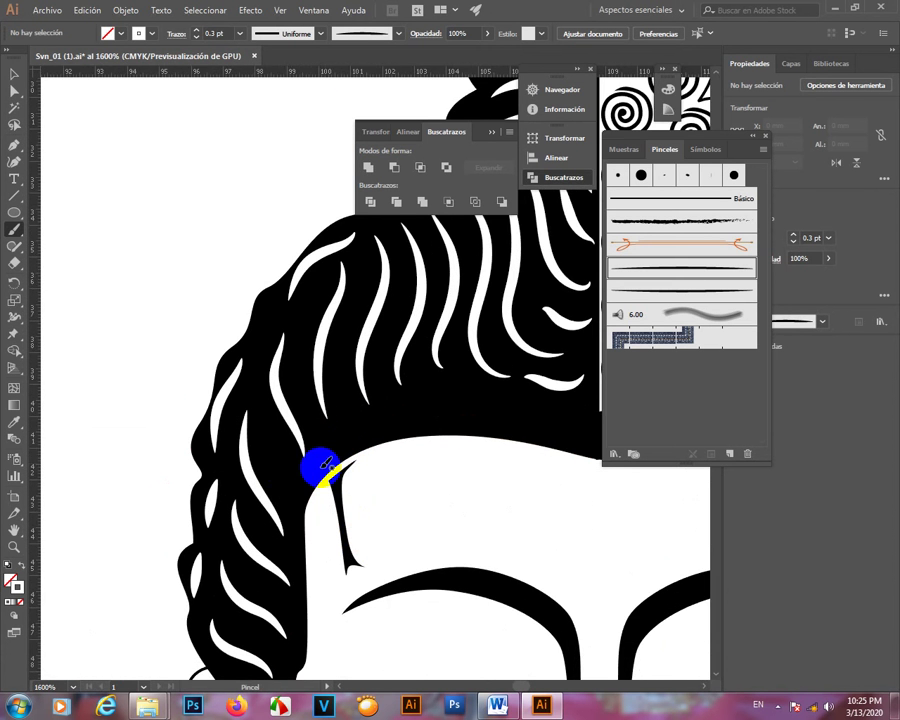
scroll(325, 465, up, 2)
drag(257, 408, 276, 501)
scroll(276, 501, down, 6)
scroll(363, 444, up, 4)
scroll(365, 443, down, 3)
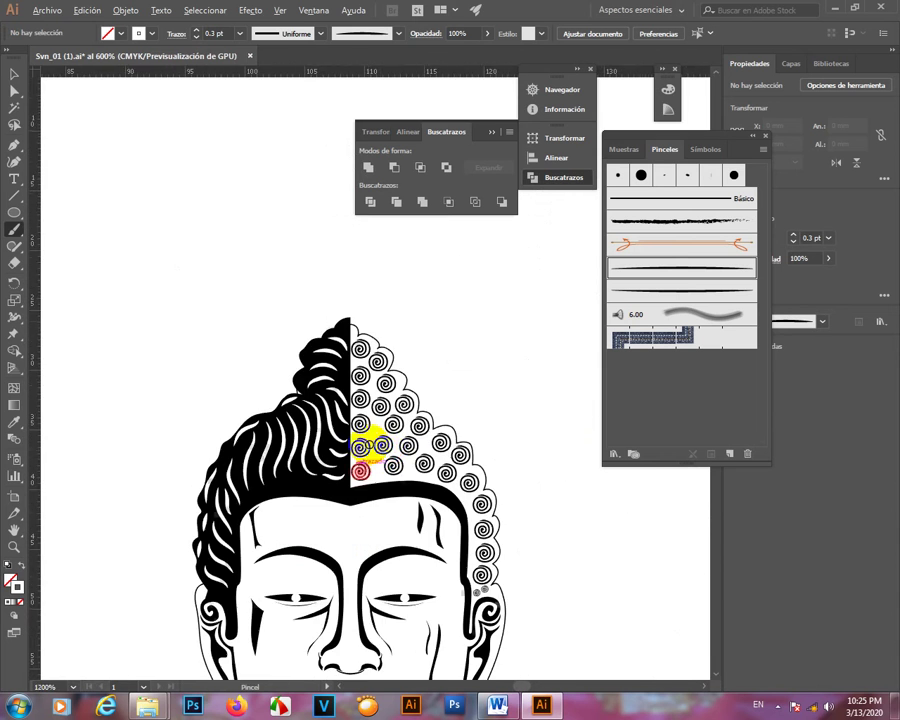
scroll(468, 428, down, 2)
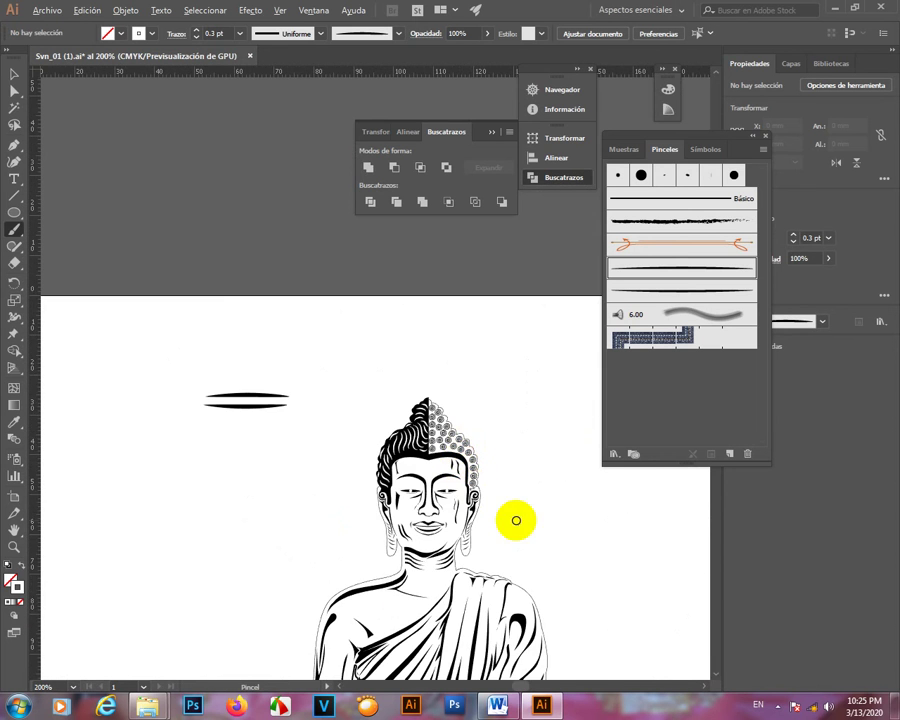
scroll(428, 445, up, 3)
scroll(424, 367, down, 2)
scroll(430, 495, up, 3)
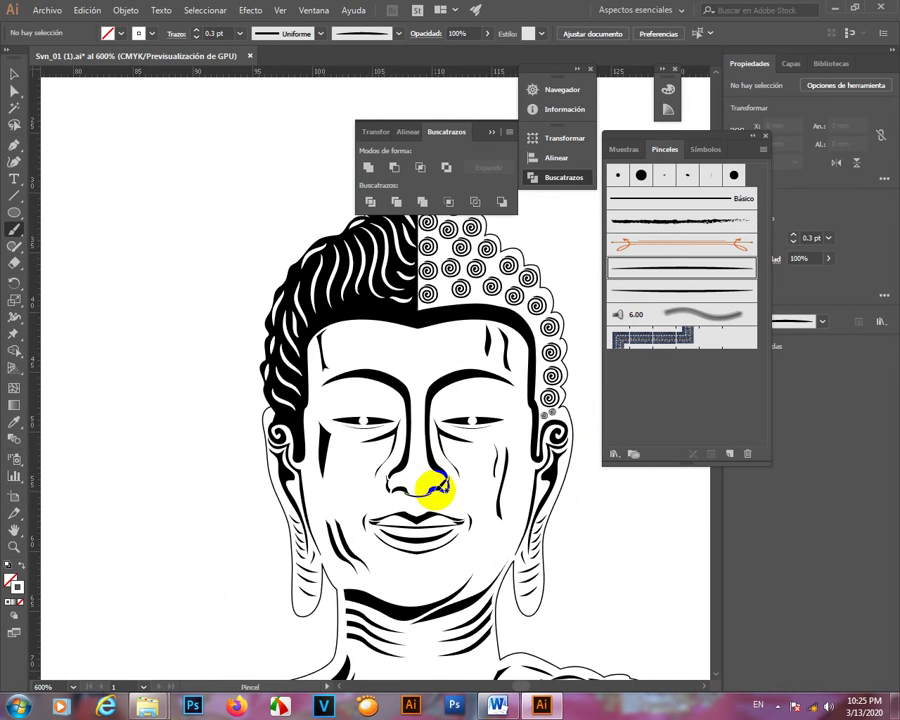
scroll(446, 376, down, 3)
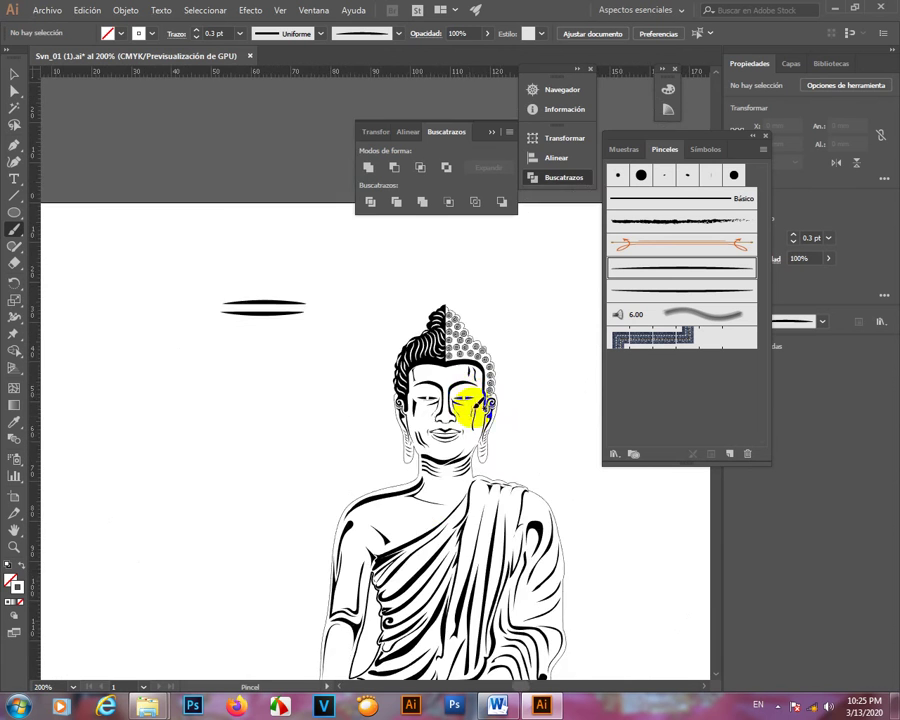
scroll(472, 405, up, 2)
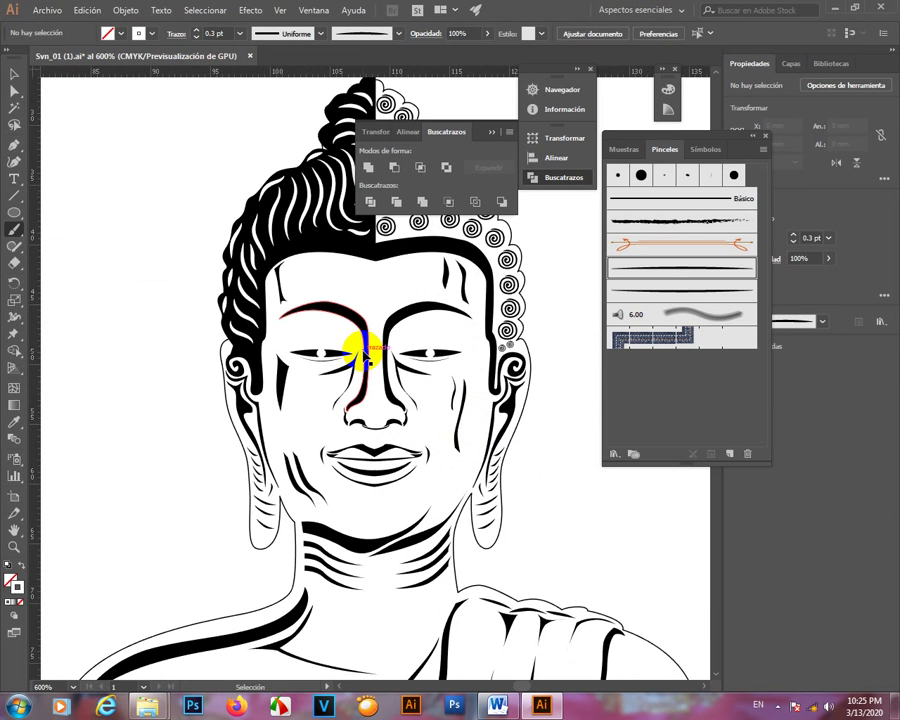
- Save the Buddha illustration under its existing file name
click(60, 14)
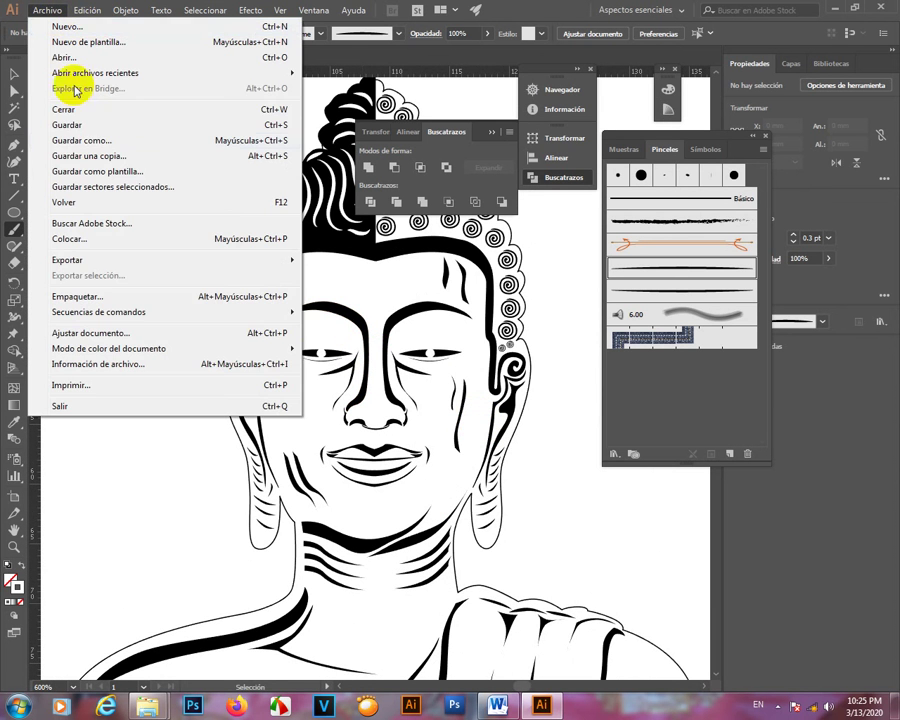
click(281, 125)
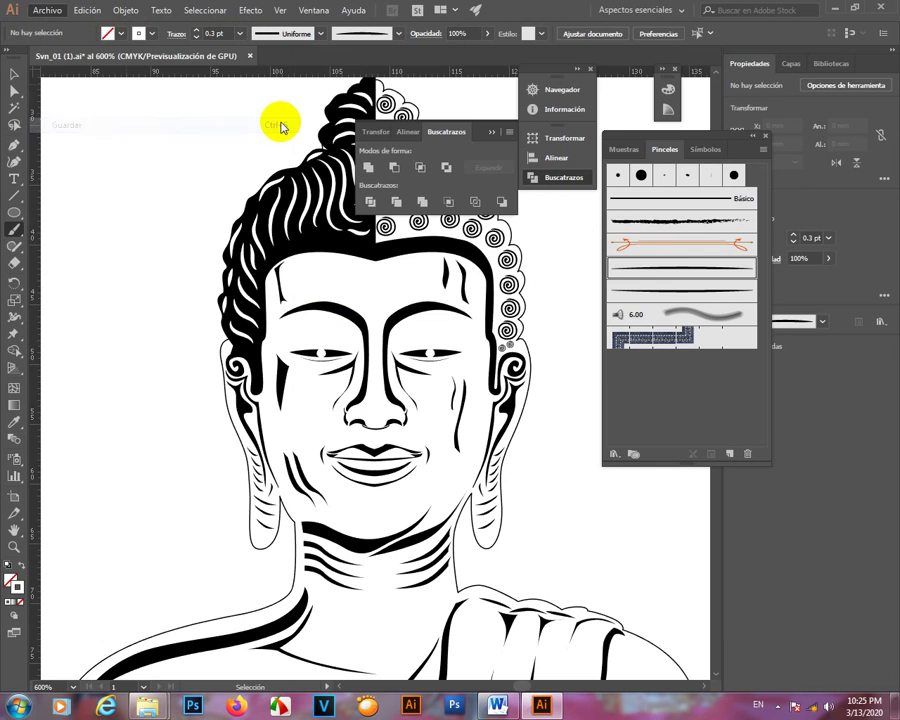
- Switch to the Word document and continue its last paragraph with "នៅពេលយើងធ្វើហាក់បីដូចជាលំបាកតែមិនជាពិបាកប៉ុន្មានទេ ។"
click(498, 706)
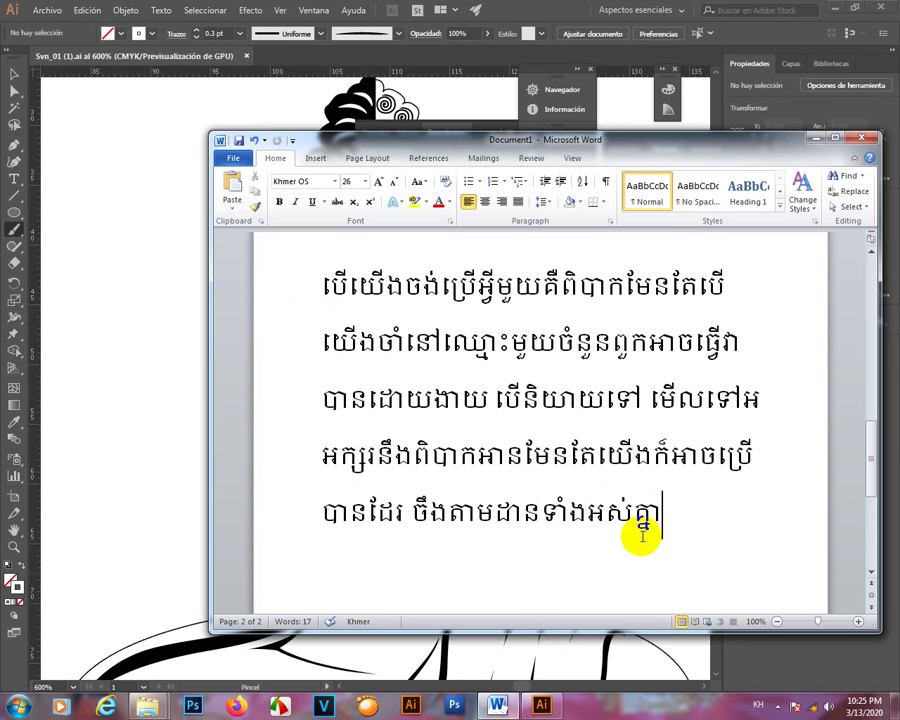
text(ប)
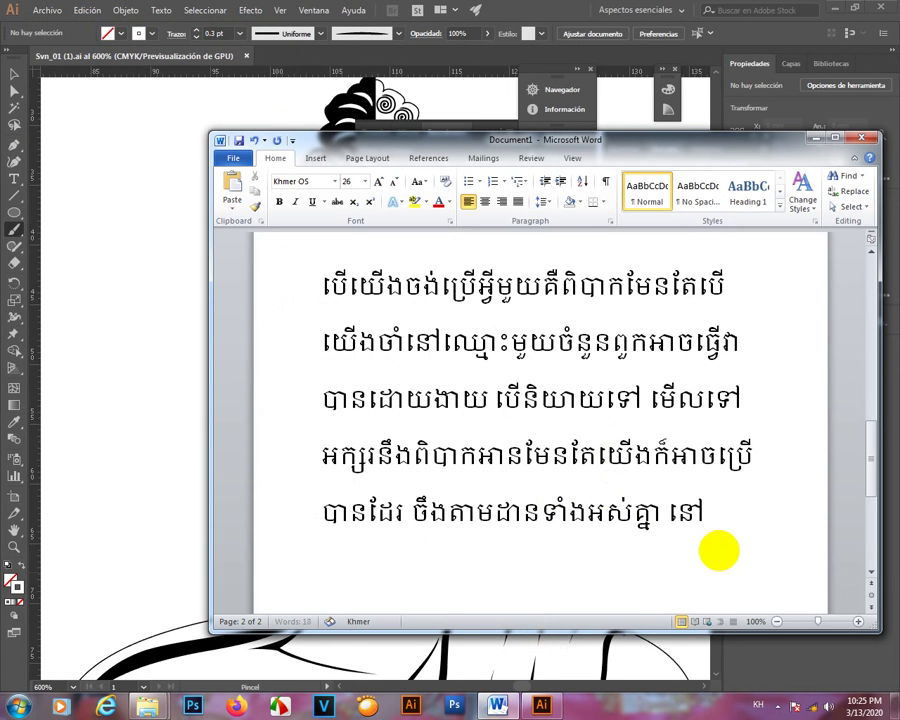
text(ៅពេលធ)
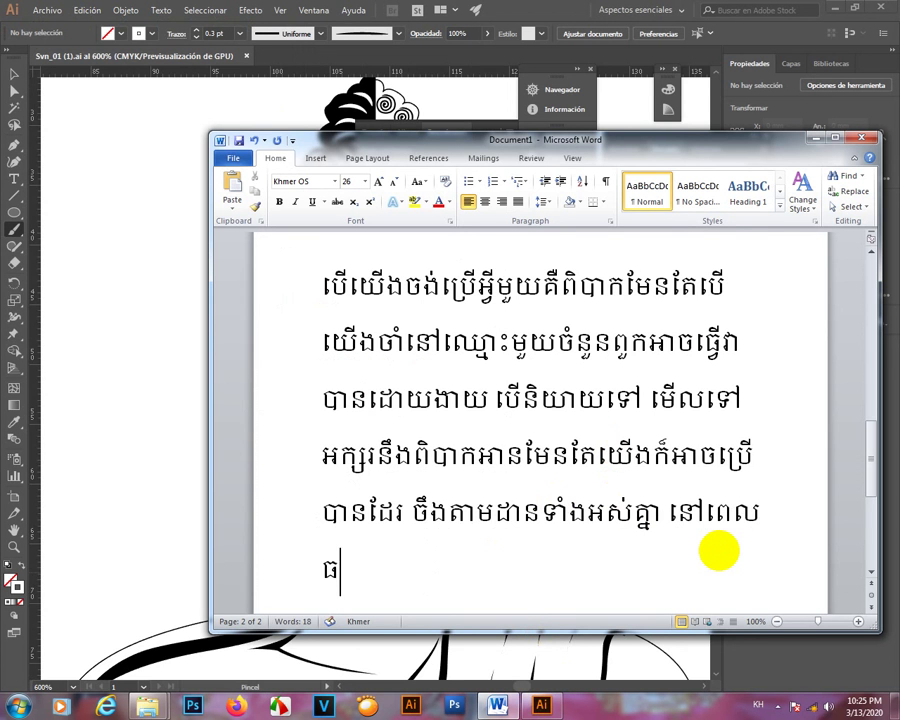
key(BackSpace)
text(យើ)
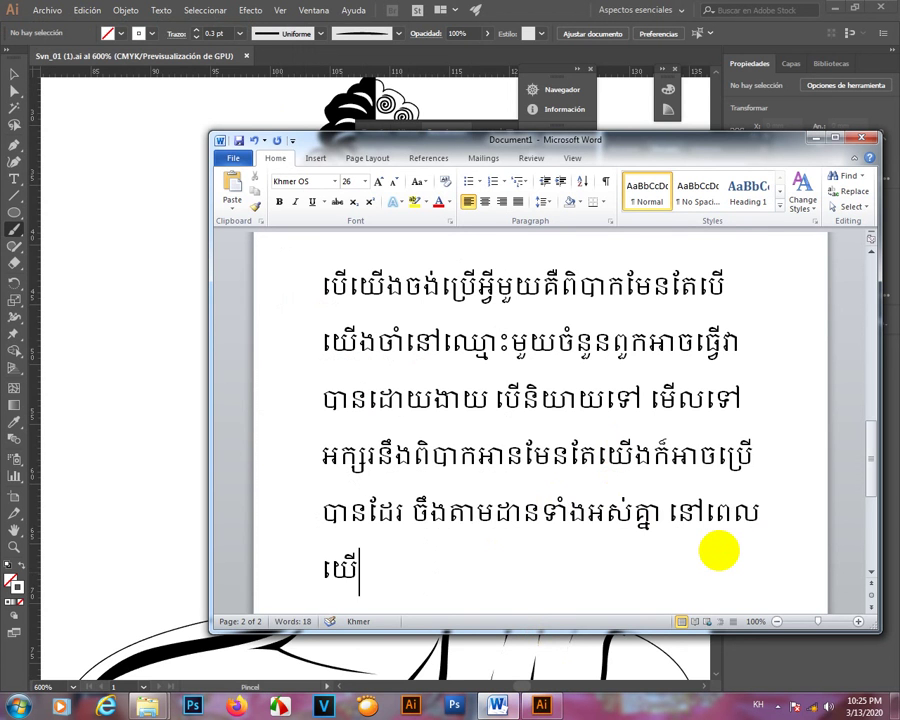
text(ងធ្វើ)
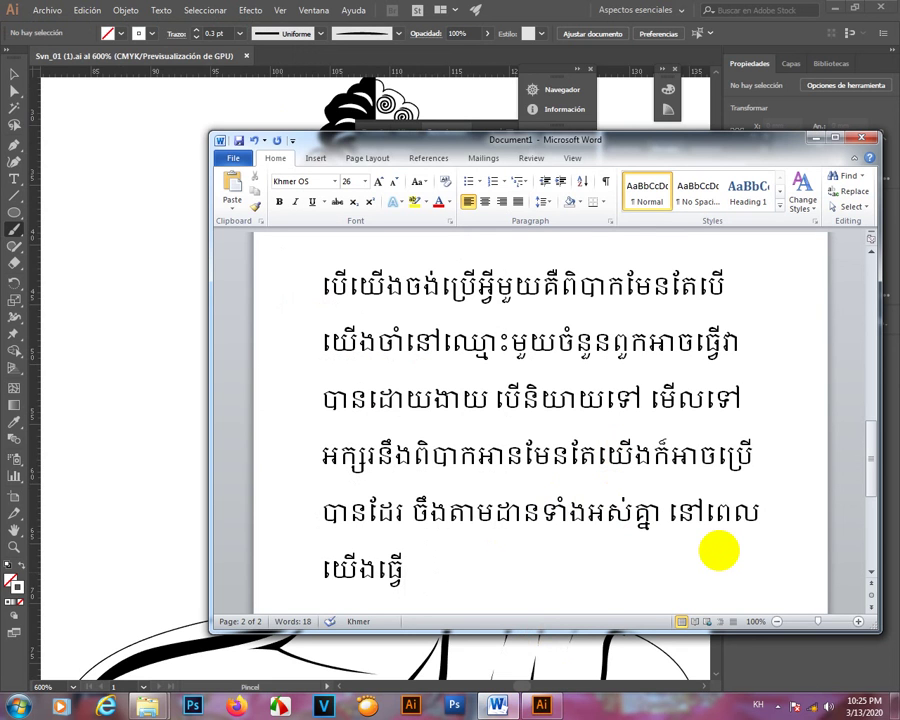
text(ហាក់បី)
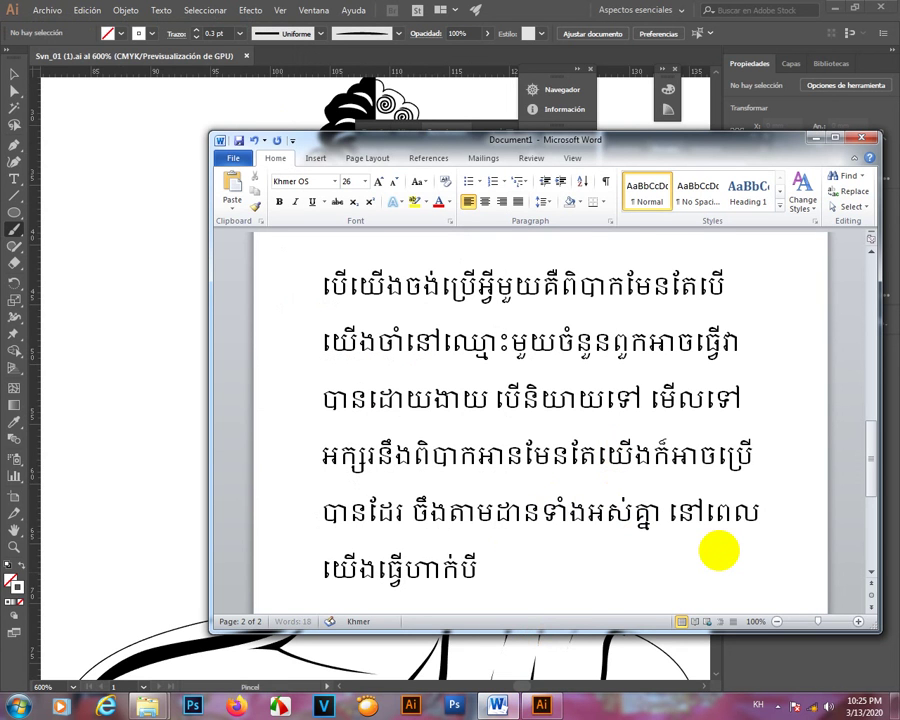
text(ដូចជ)
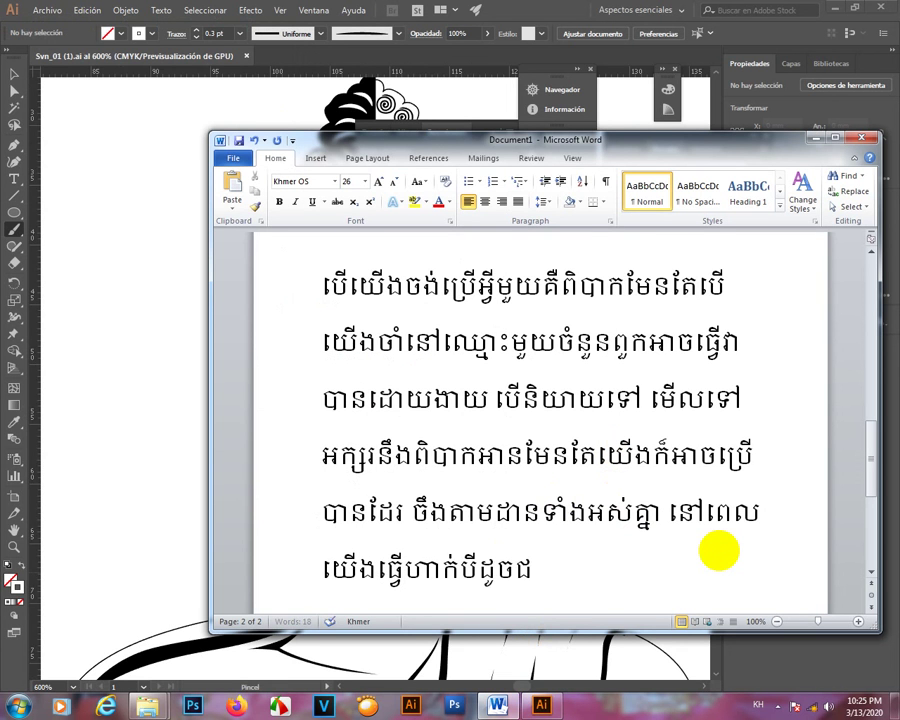
text(ាល)
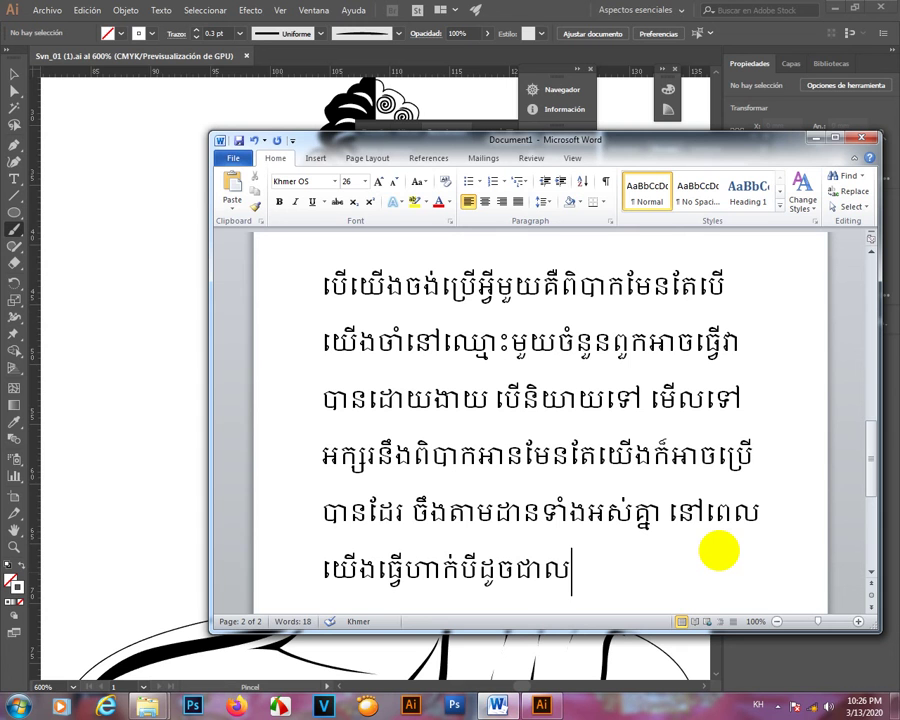
text(ំបាកត)
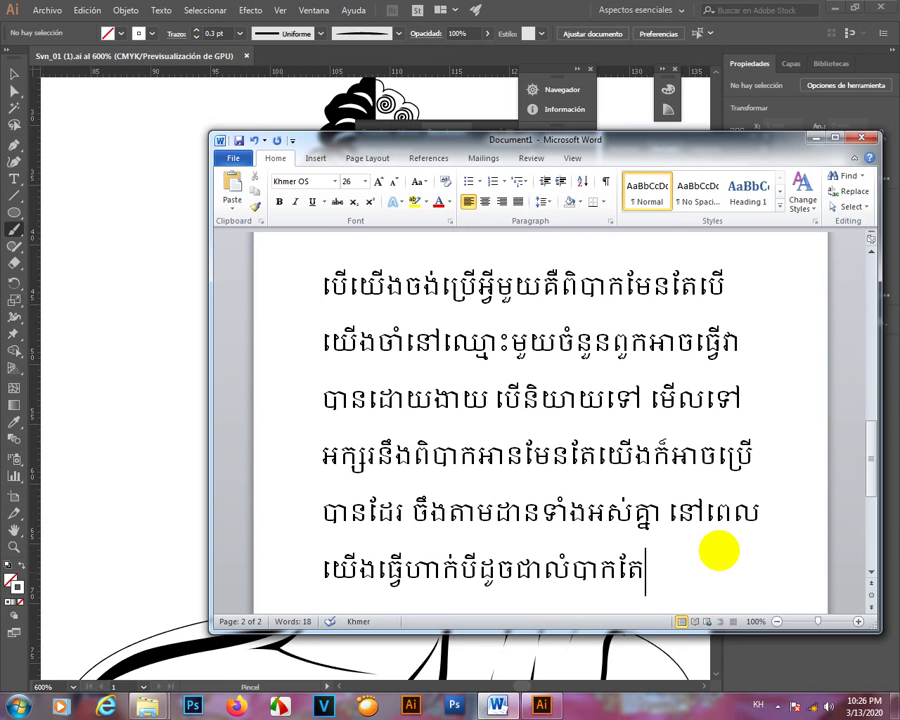
text(ែមិនជា)
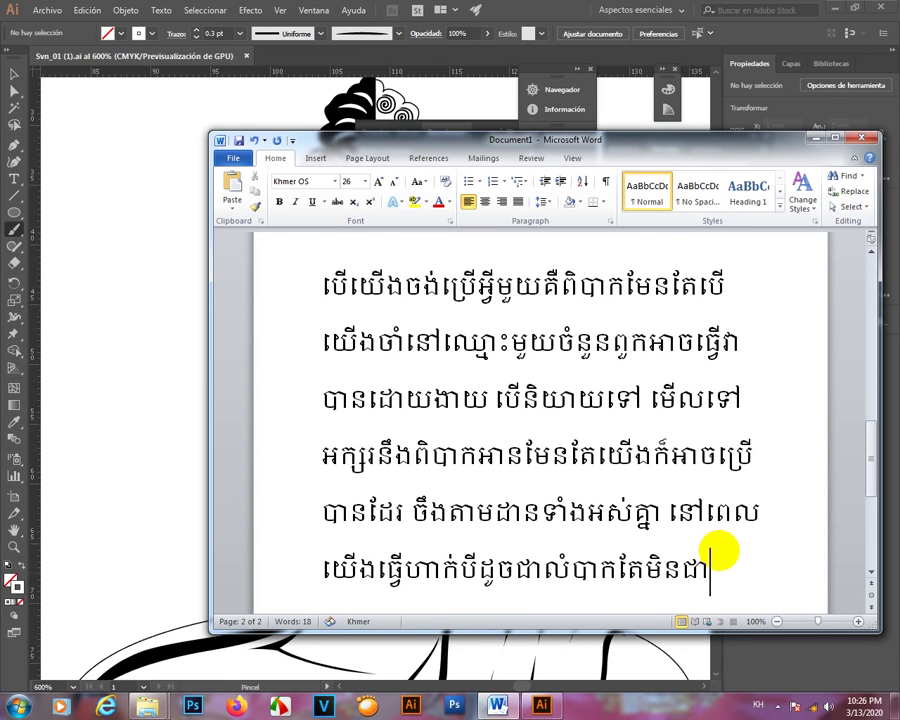
text(ពិបាក)
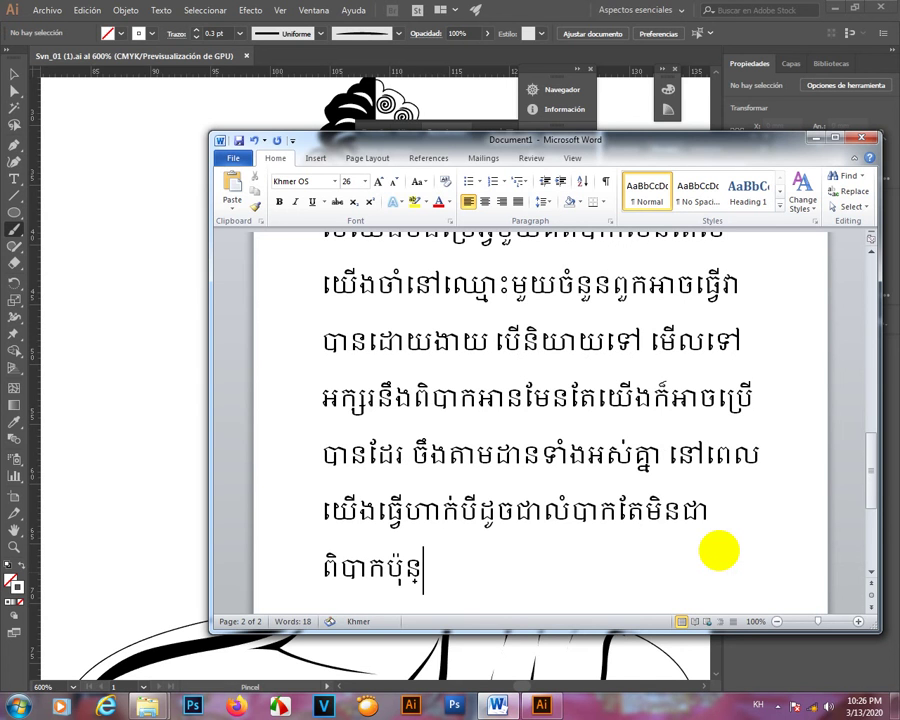
text(ប៉ុន្មានទេ)
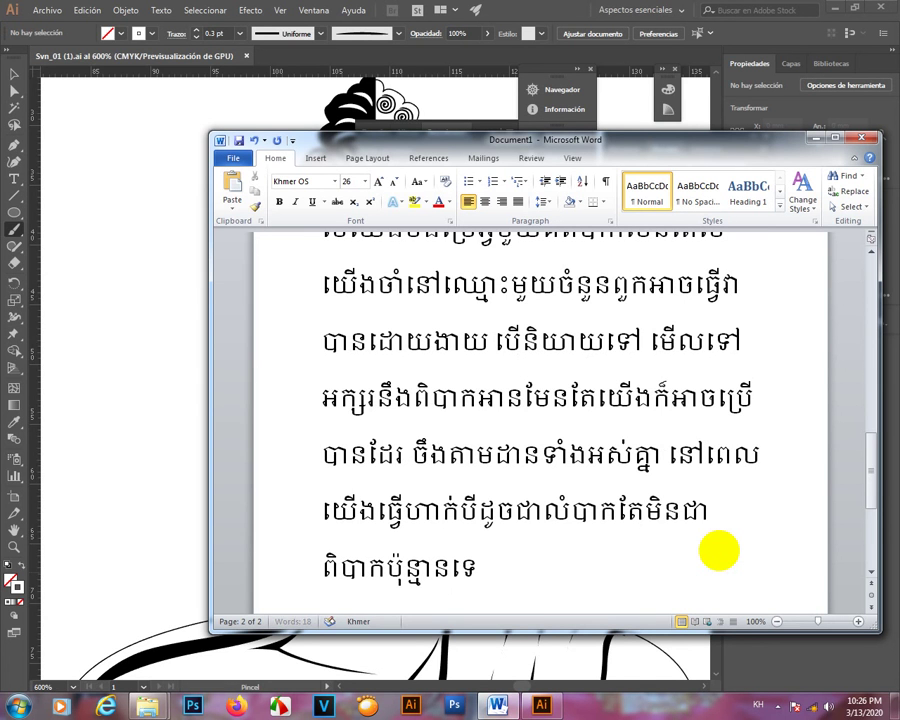
text( ។)
- Add a new paragraph reading "ចឹងទៅដូរភាសារជាមួយខ្ញុំ" and return to the Buddha illustration in Illustrator
key(Return)
text(ចឹង)
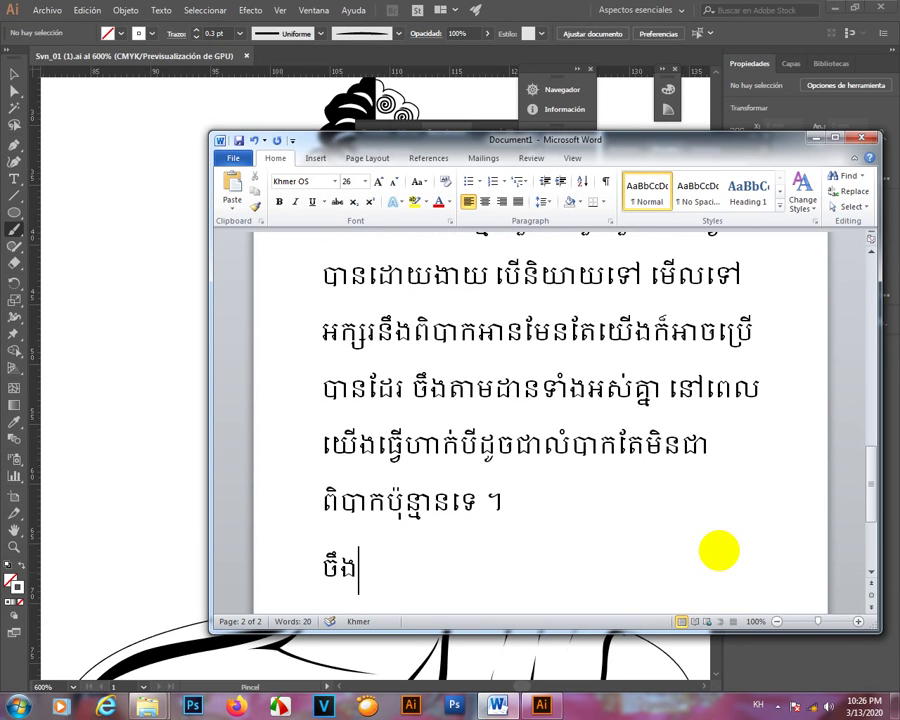
text(ទៅជ)
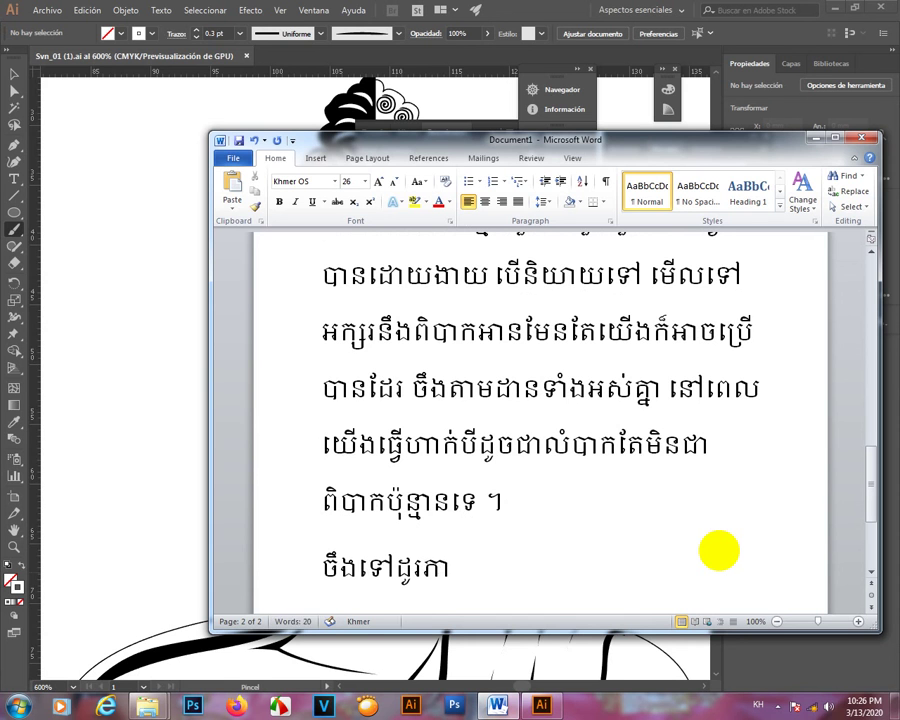
text(ូរភាសារជ)
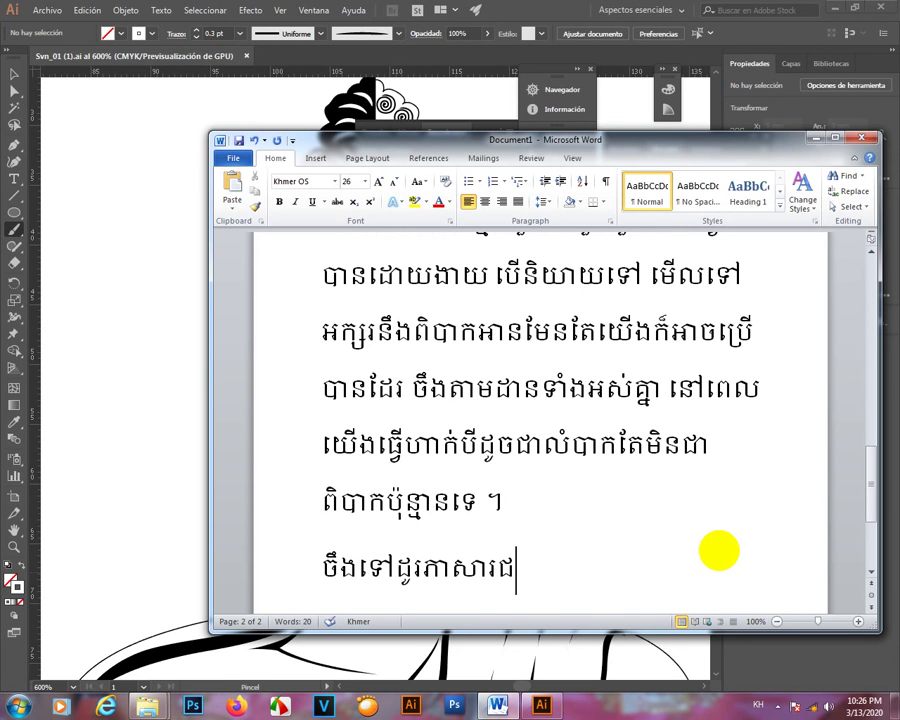
text(ាមូយខ្ញុំ)
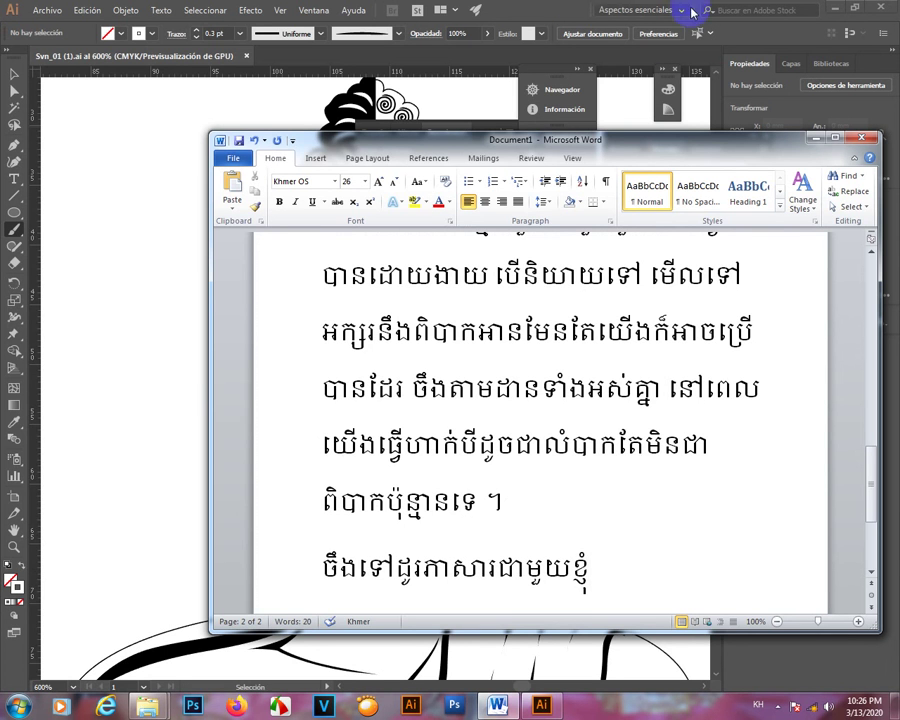
click(551, 10)
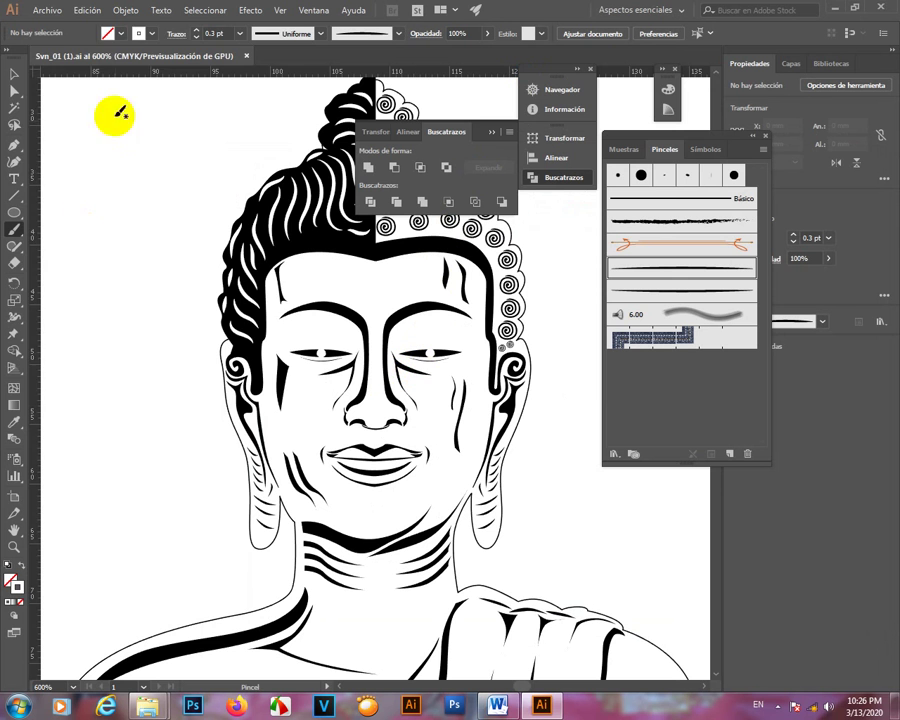
click(44, 11)
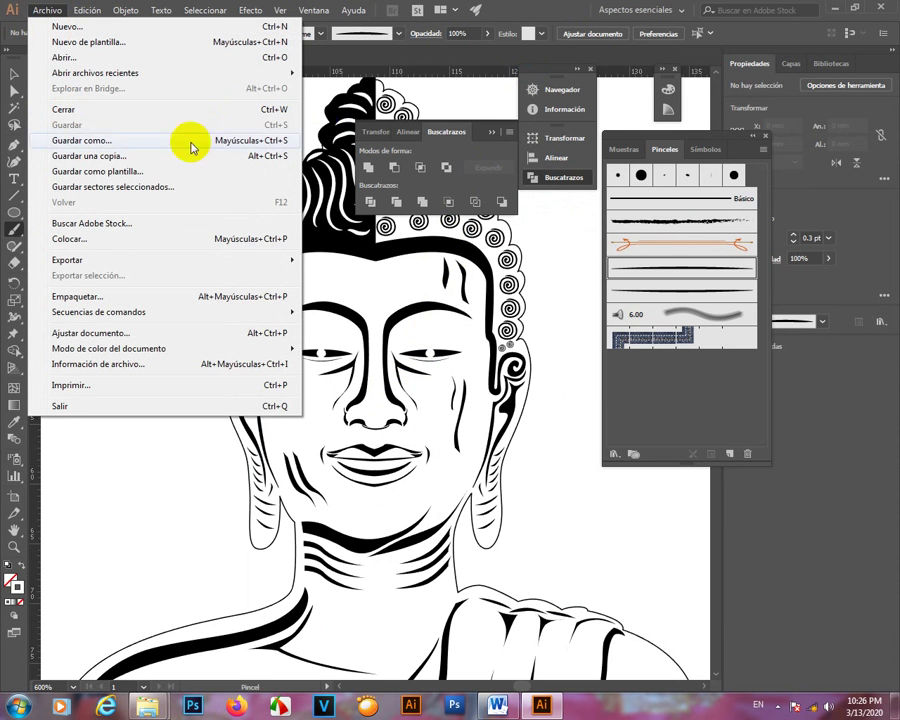
click(541, 8)
scroll(393, 367, down, 4)
key(ctrl+plus)
key(ctrl+plus)
key(ctrl+plus)
key(ctrl+plus)
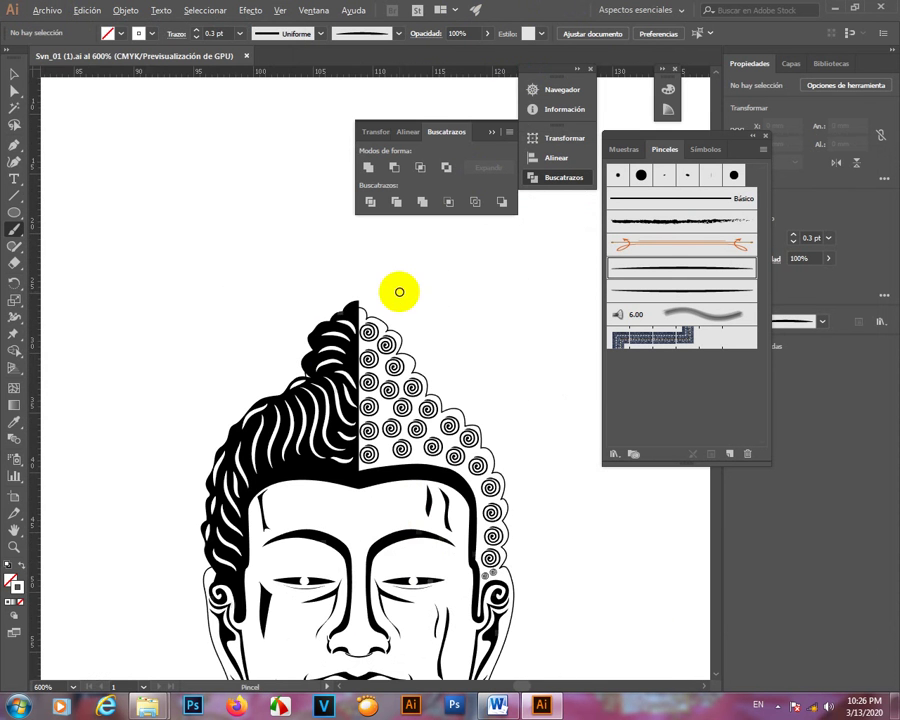
- List the contents of Capa 2 and group its two topmost white hair highlight paths
click(14, 74)
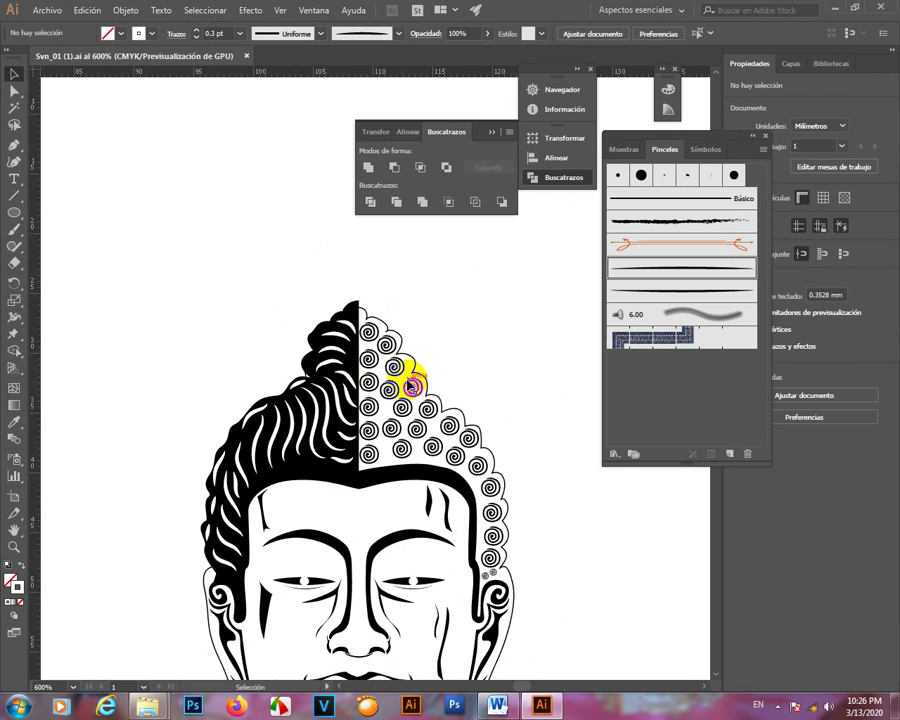
scroll(468, 333, down, 2)
scroll(398, 408, up, 1)
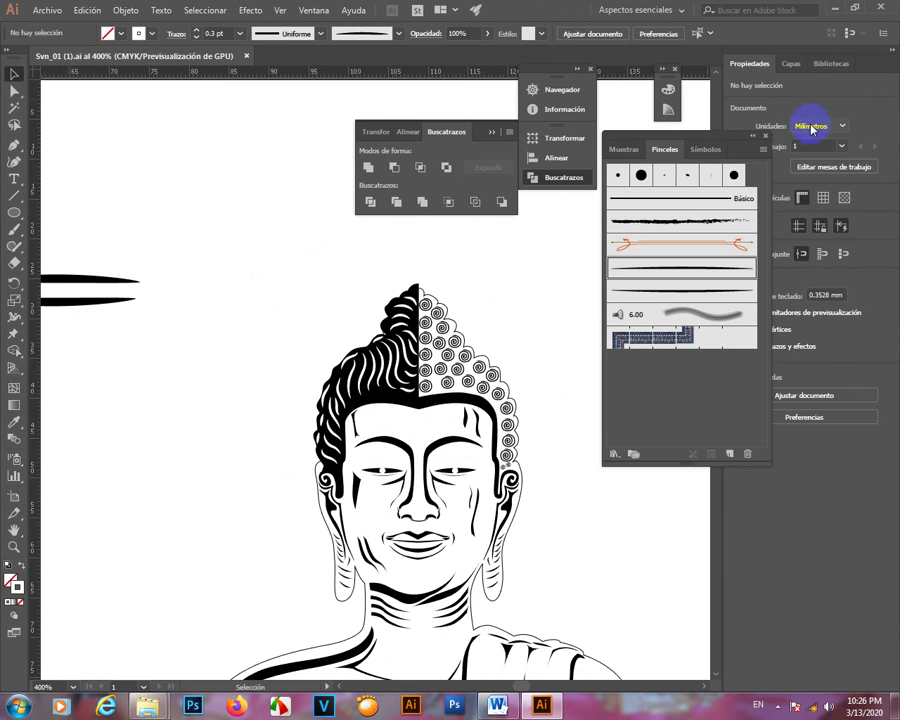
click(795, 64)
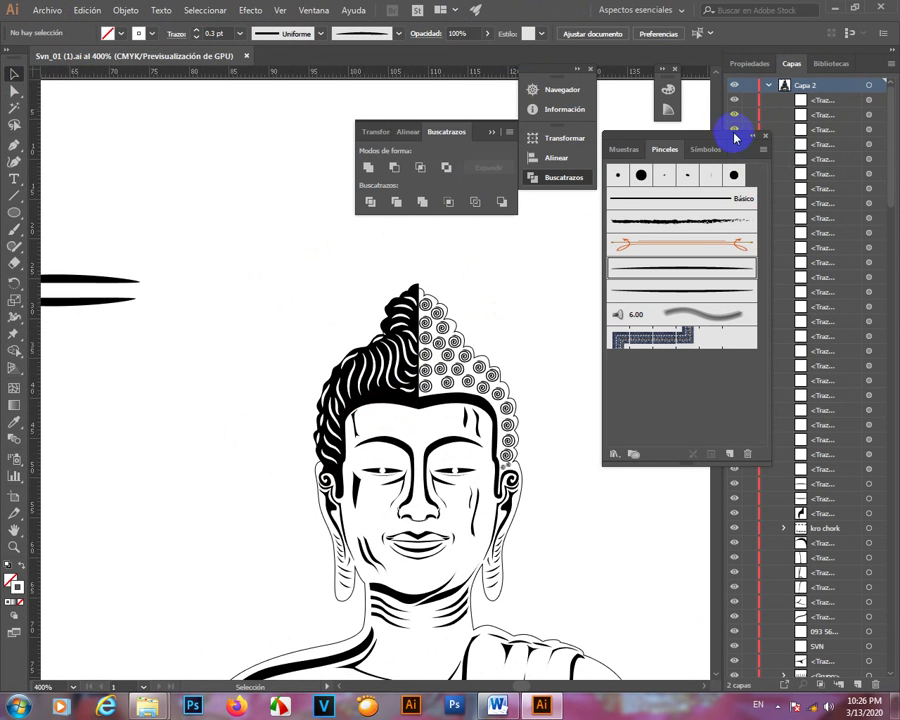
click(753, 138)
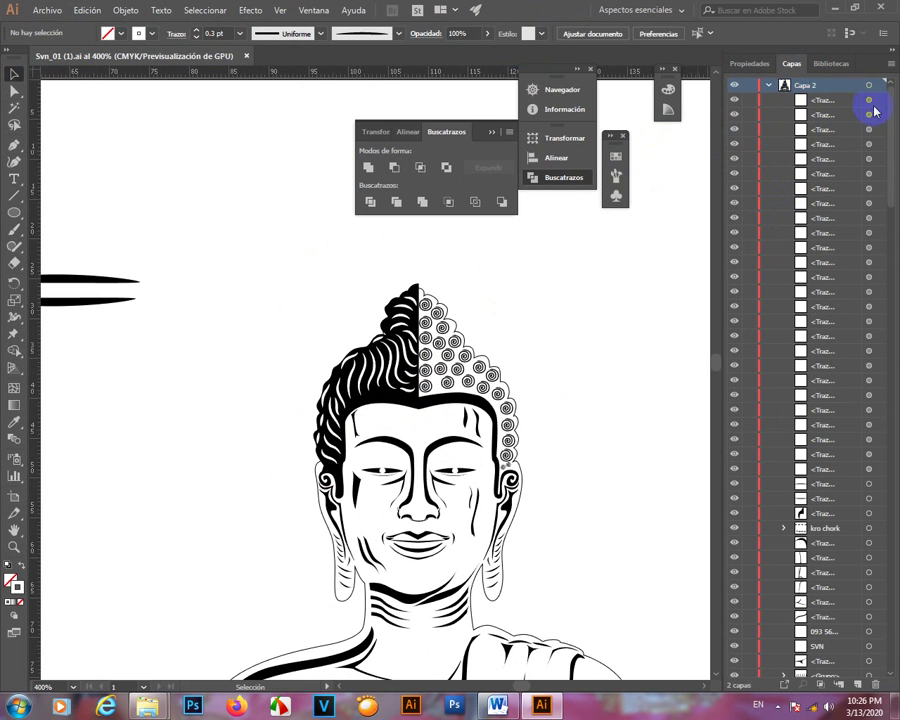
click(869, 100)
shift+click(869, 114)
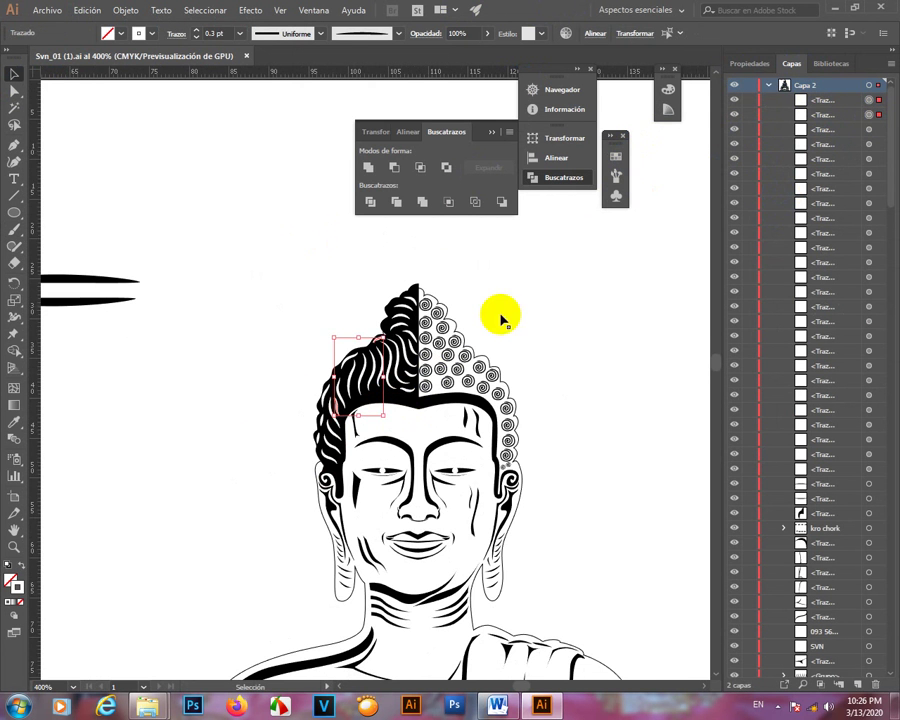
scroll(386, 350, up, 4)
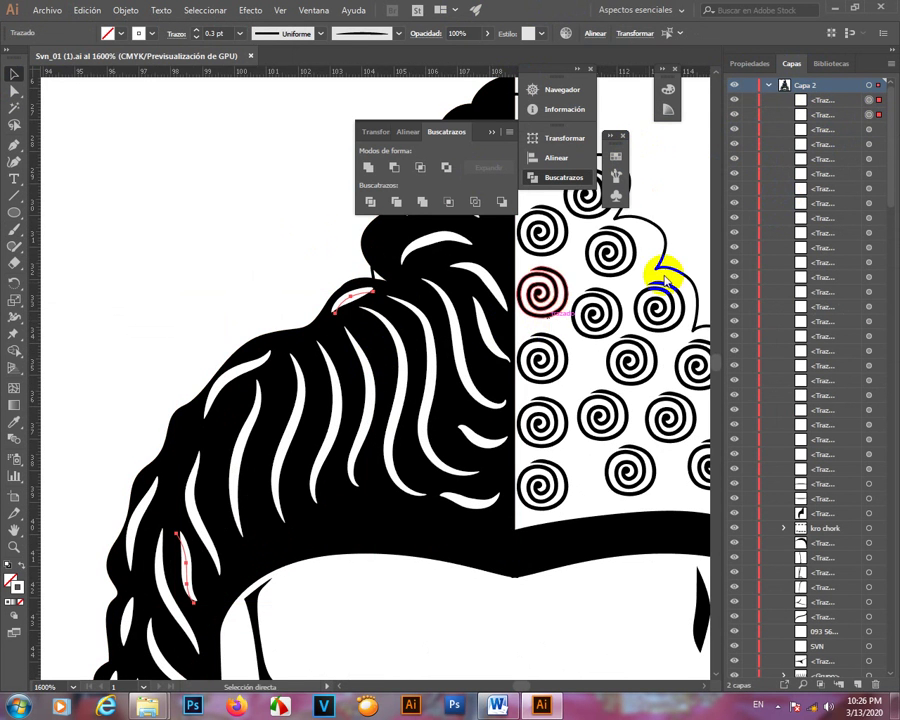
key(ctrl+g)
- Move the remaining white hair highlight paths into the new group, then select the group and rename it "Heir St..."
click(826, 117)
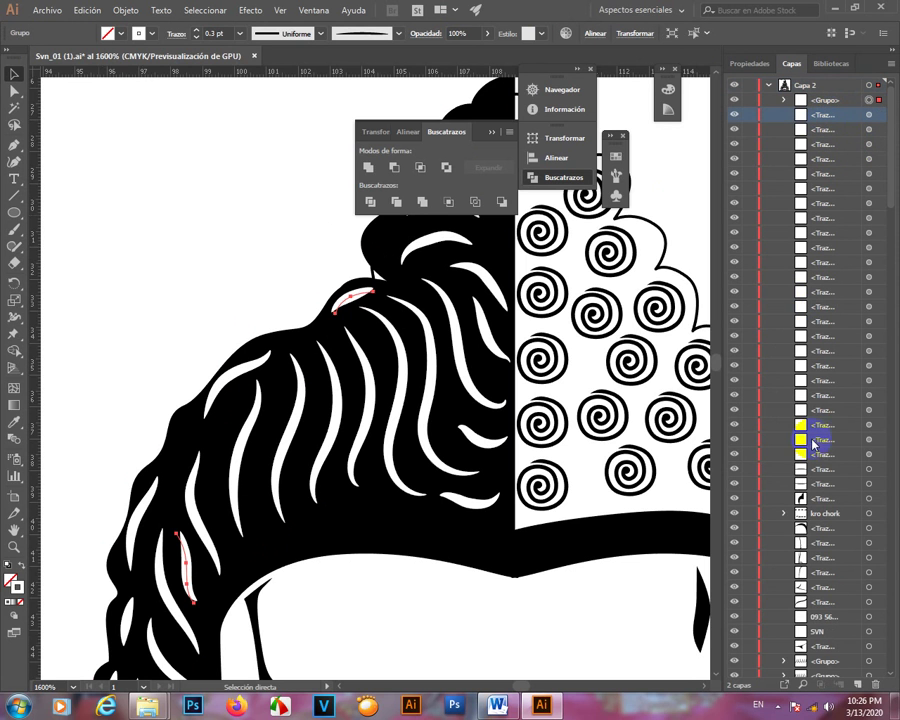
drag(836, 442, 815, 452)
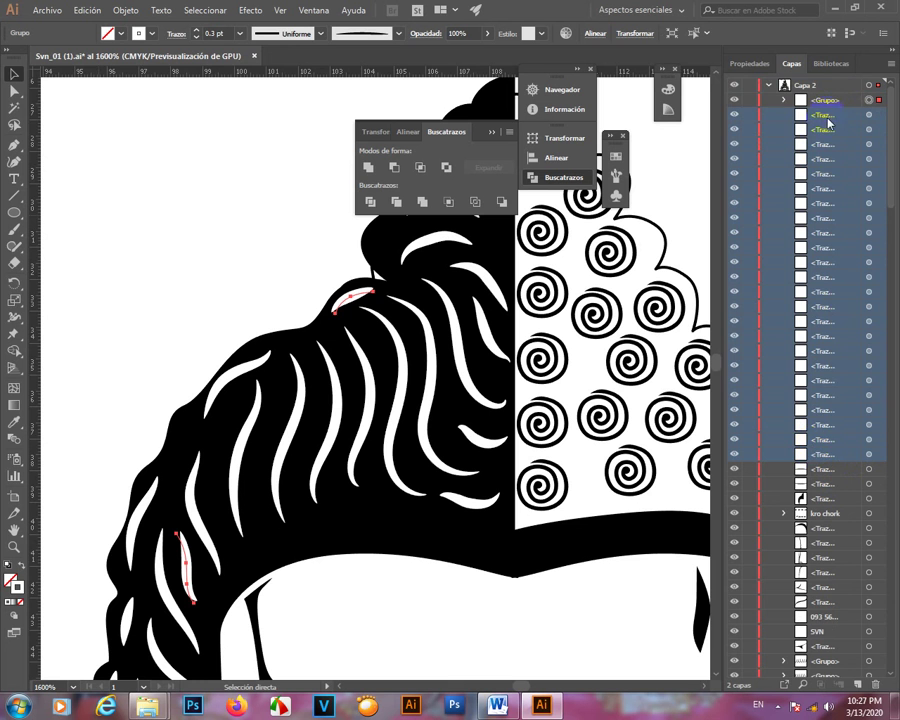
drag(828, 122, 836, 100)
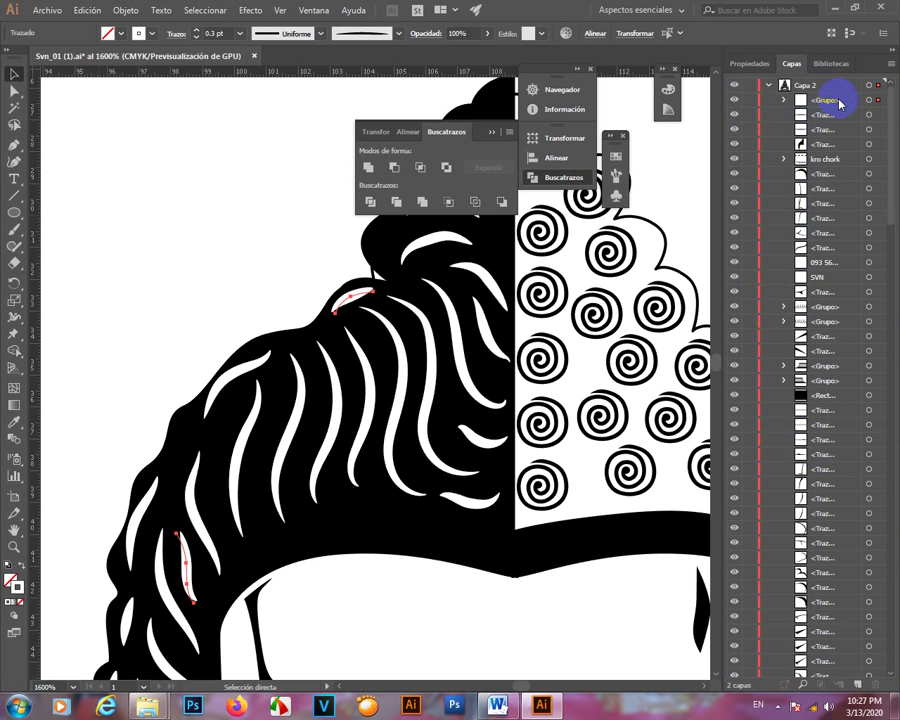
click(873, 101)
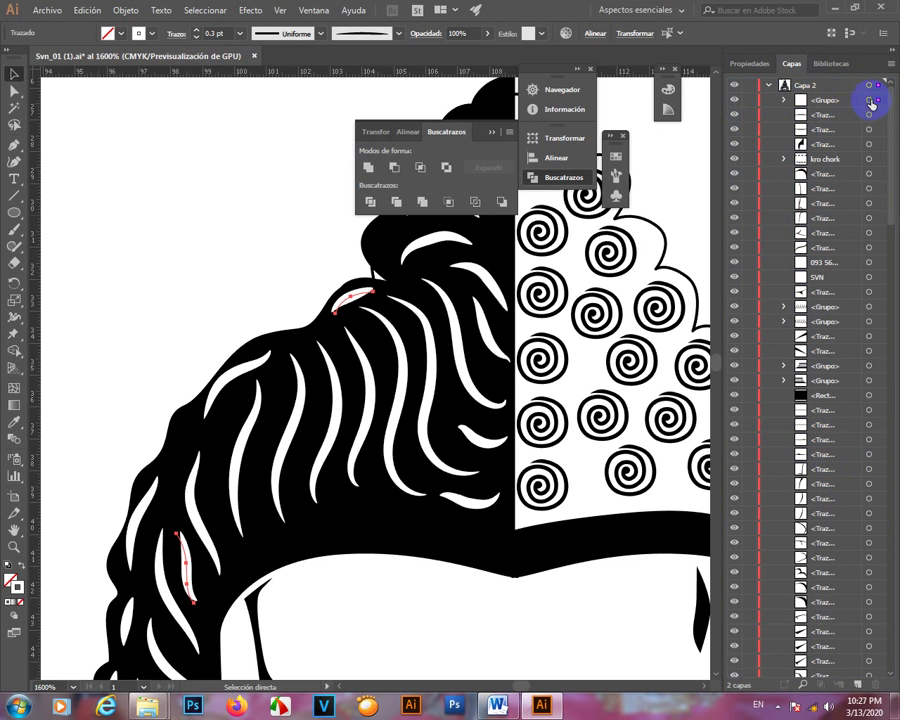
click(870, 101)
scroll(514, 374, down, 3)
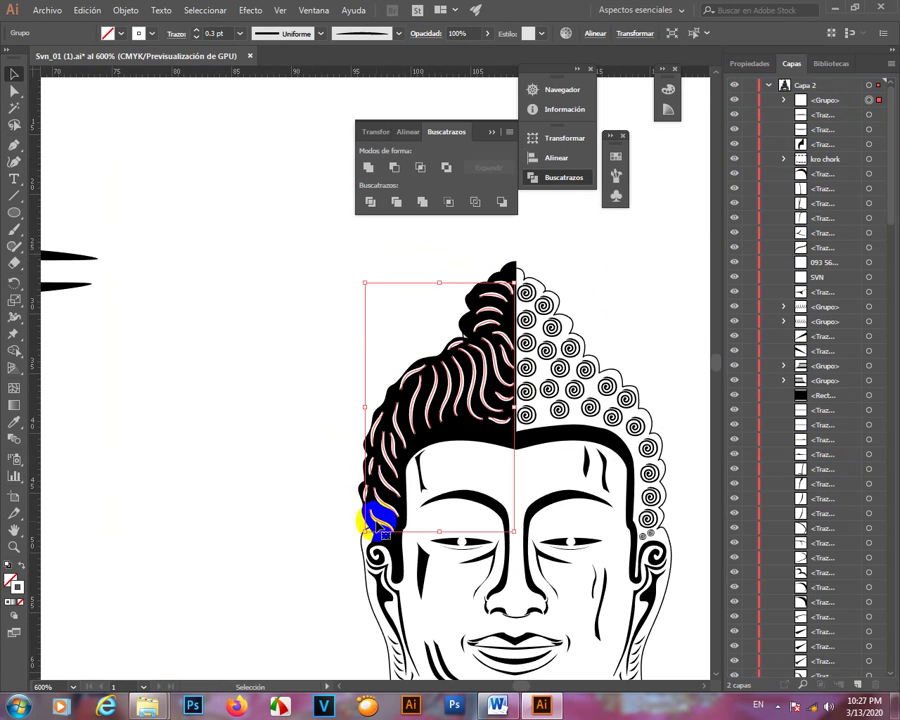
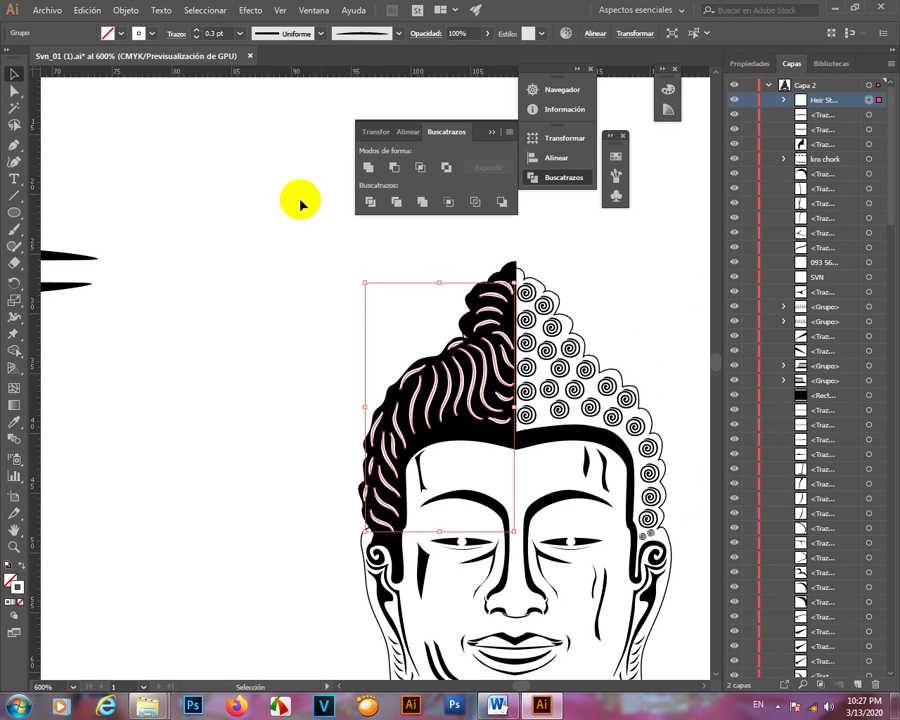
- Expand the appearance of the hair highlight group so its brush strokes become filled shapes
click(120, 15)
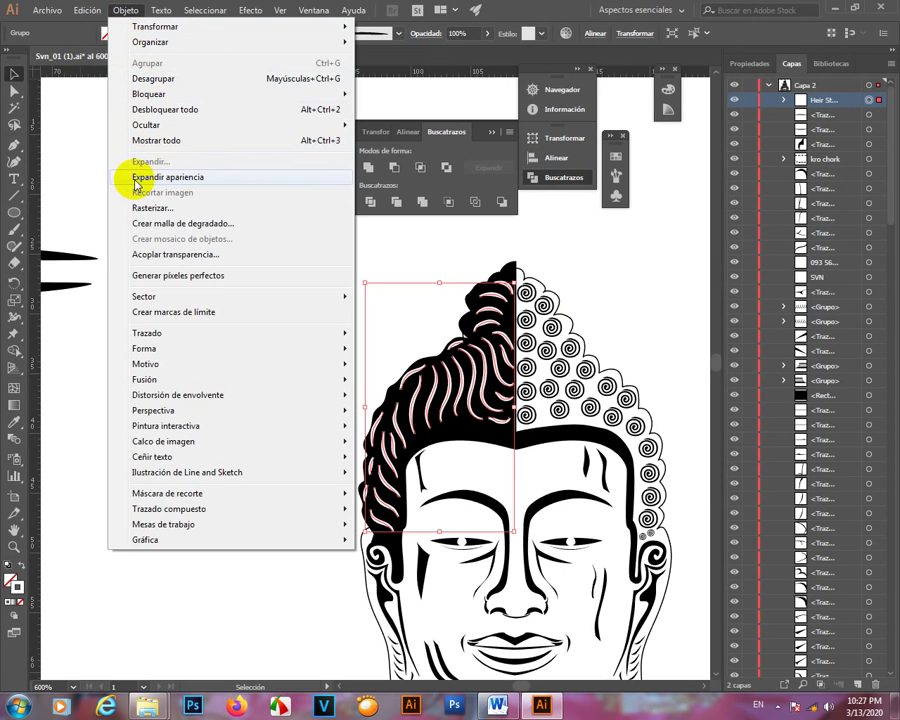
click(214, 178)
scroll(499, 376, up, 4)
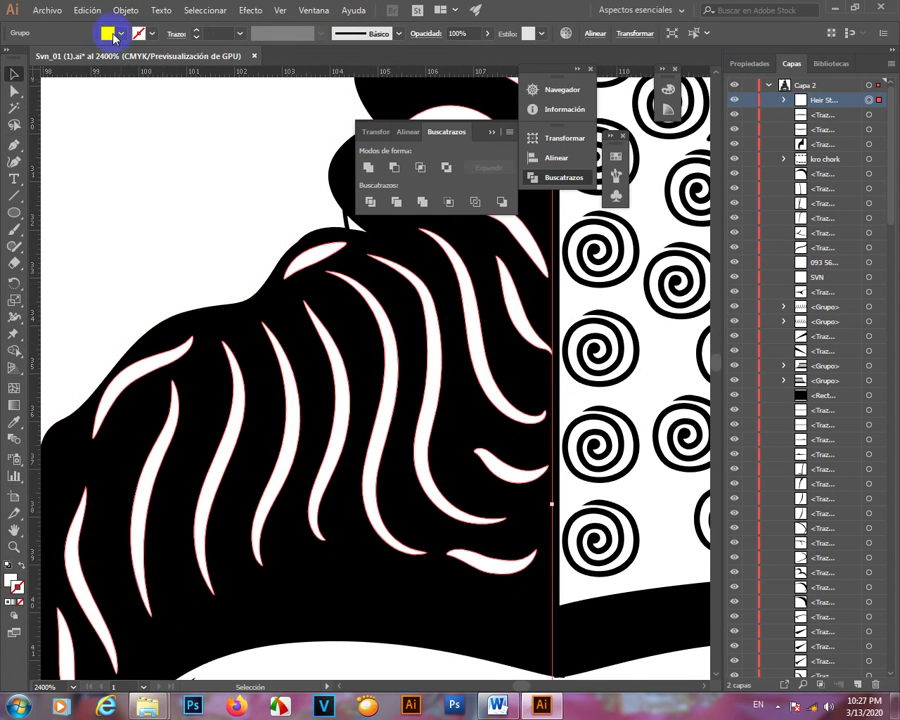
click(122, 12)
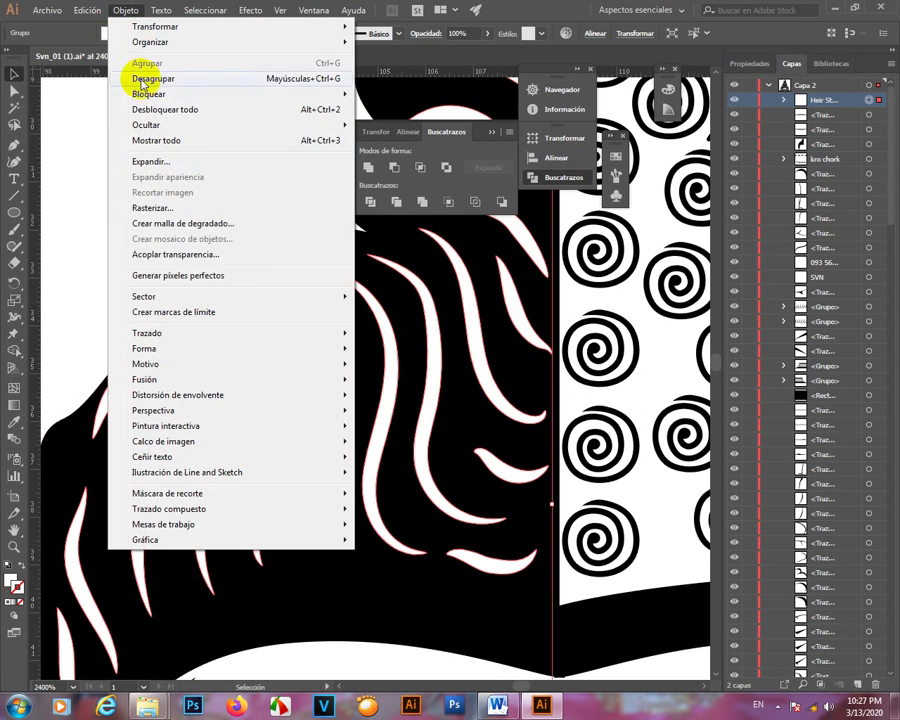
click(171, 177)
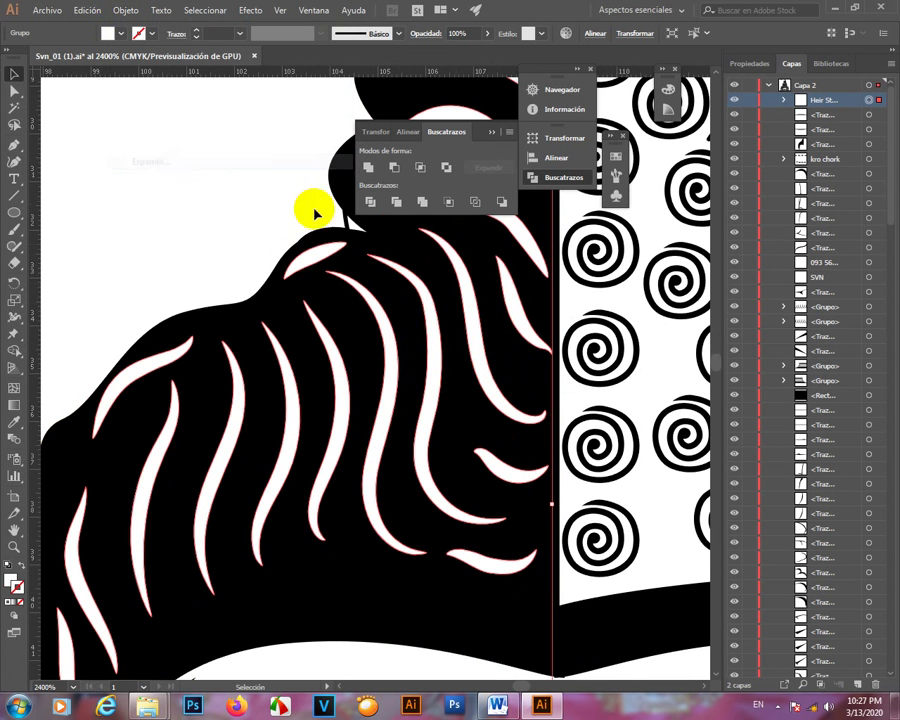
- Move the solid black hair half into the hair highlight group, beneath all the white strands
click(784, 100)
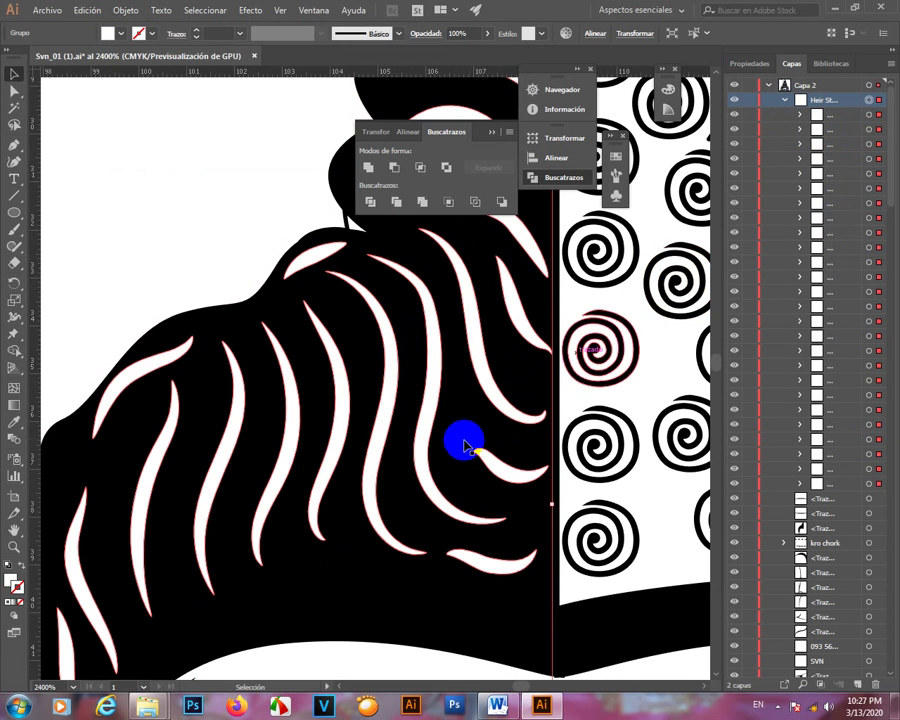
scroll(498, 395, down, 5)
scroll(498, 395, up, 4)
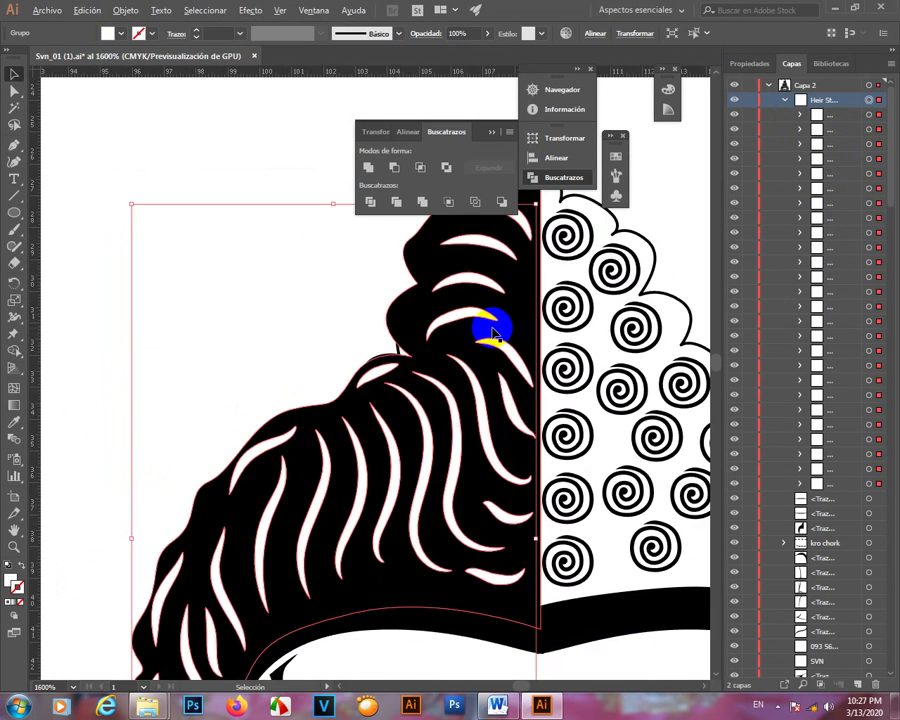
scroll(467, 352, down, 4)
click(327, 241)
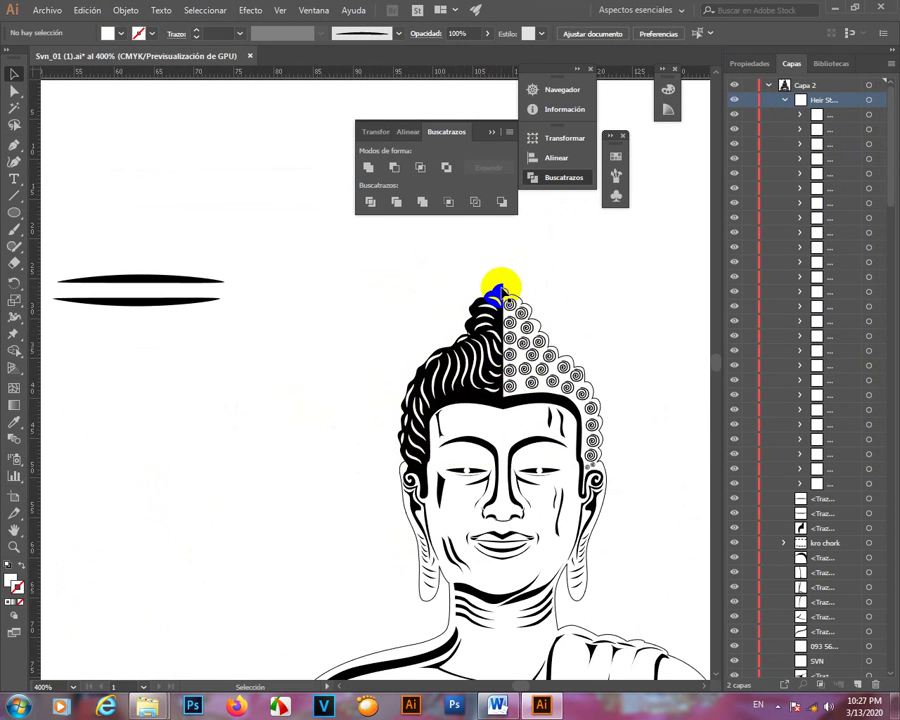
click(492, 290)
scroll(494, 305, up, 3)
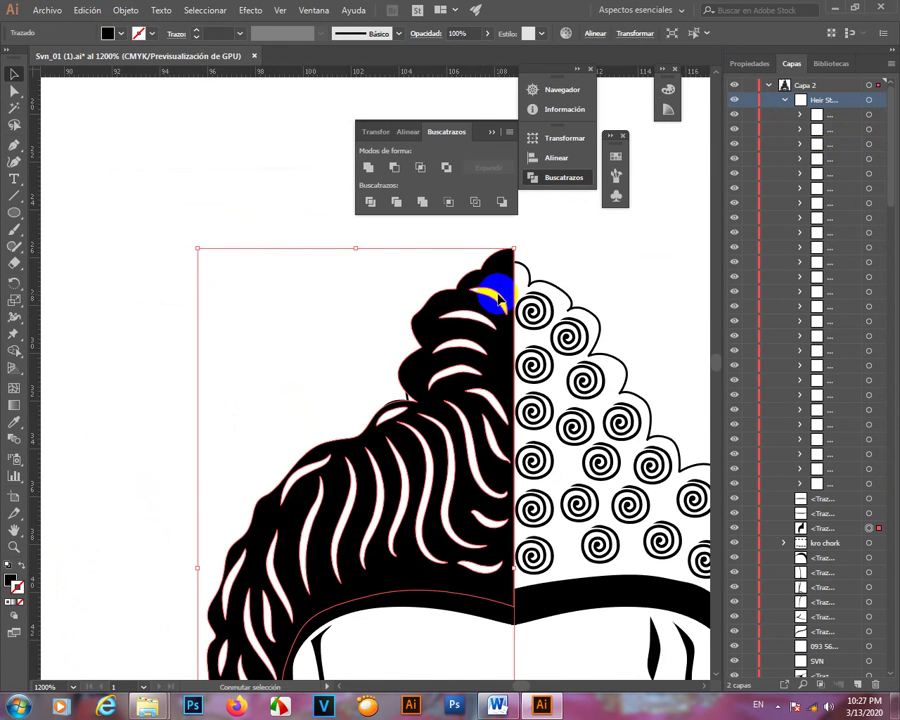
scroll(490, 300, down, 4)
scroll(483, 325, up, 2)
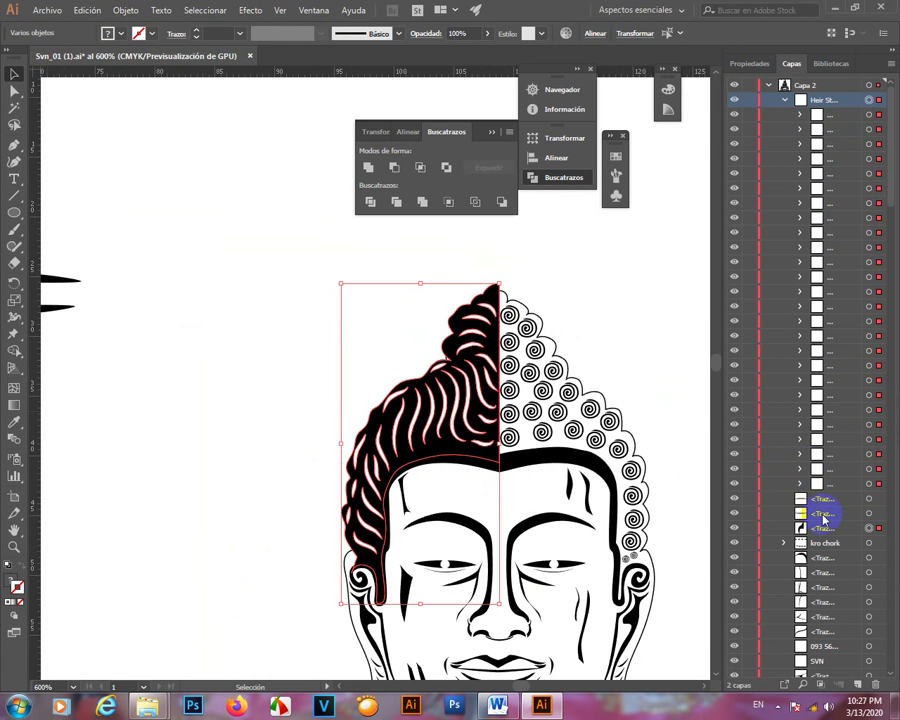
drag(822, 532, 800, 484)
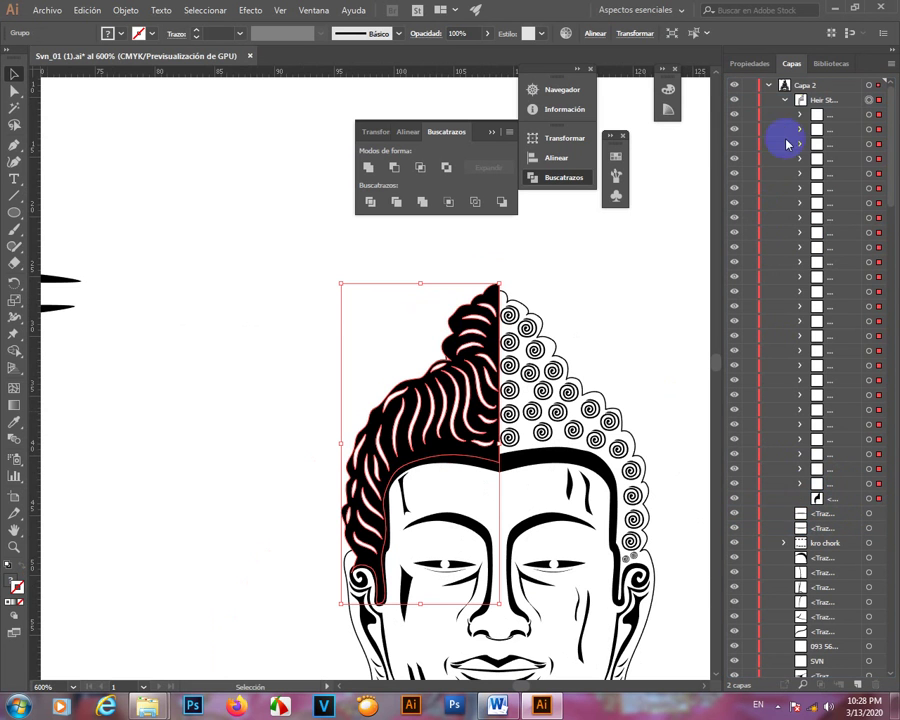
click(785, 102)
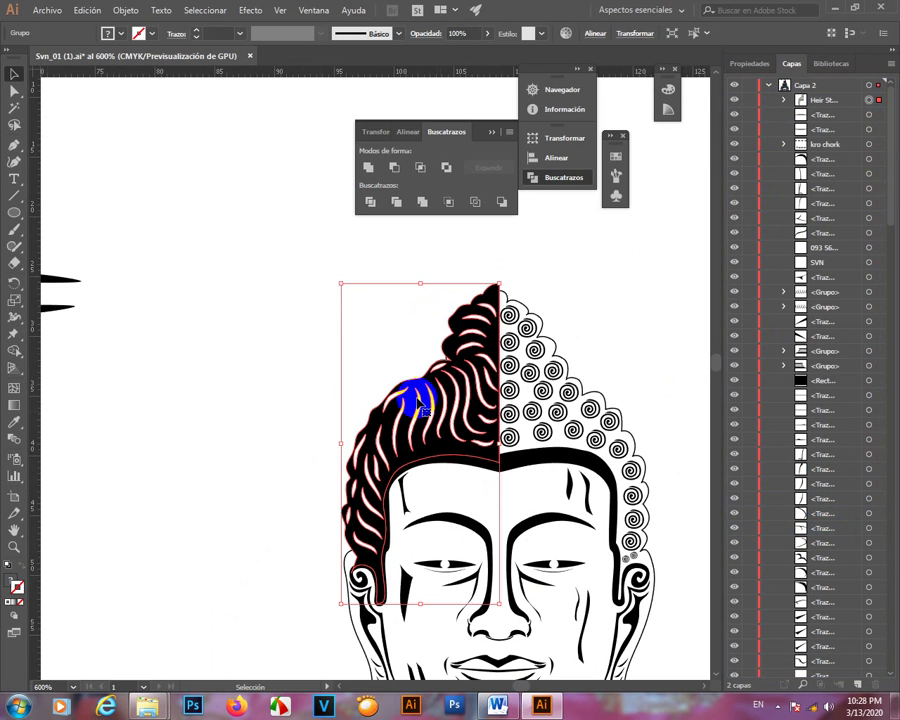
- Deselect the artwork, then hide and show the hair group to check which shapes it contains
click(265, 276)
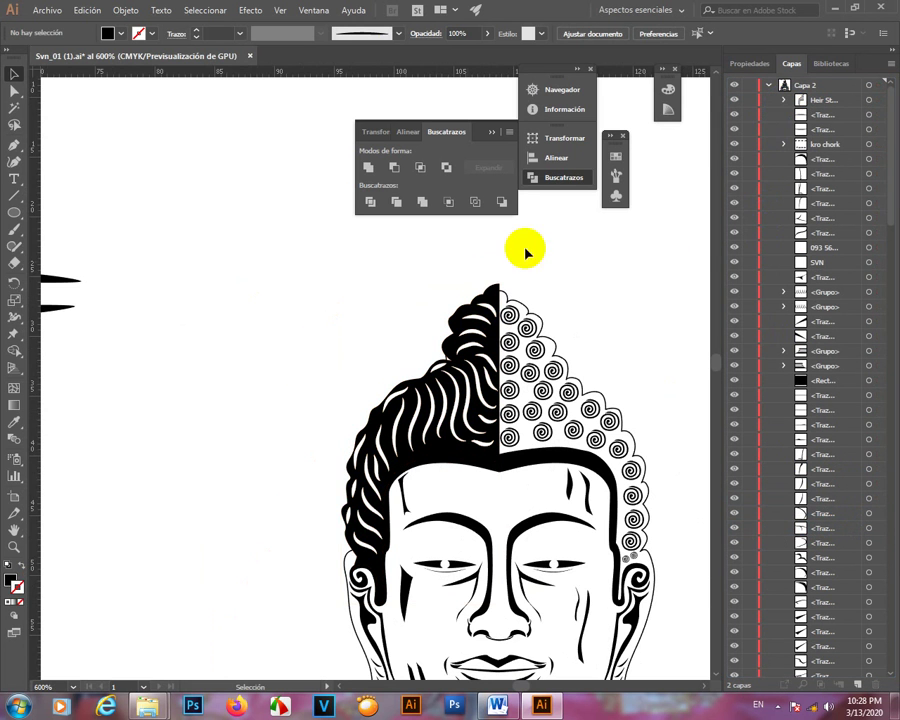
click(735, 101)
click(735, 101)
- Select the complete hair group on the head's black half and paste a copy of it directly in front
click(446, 430)
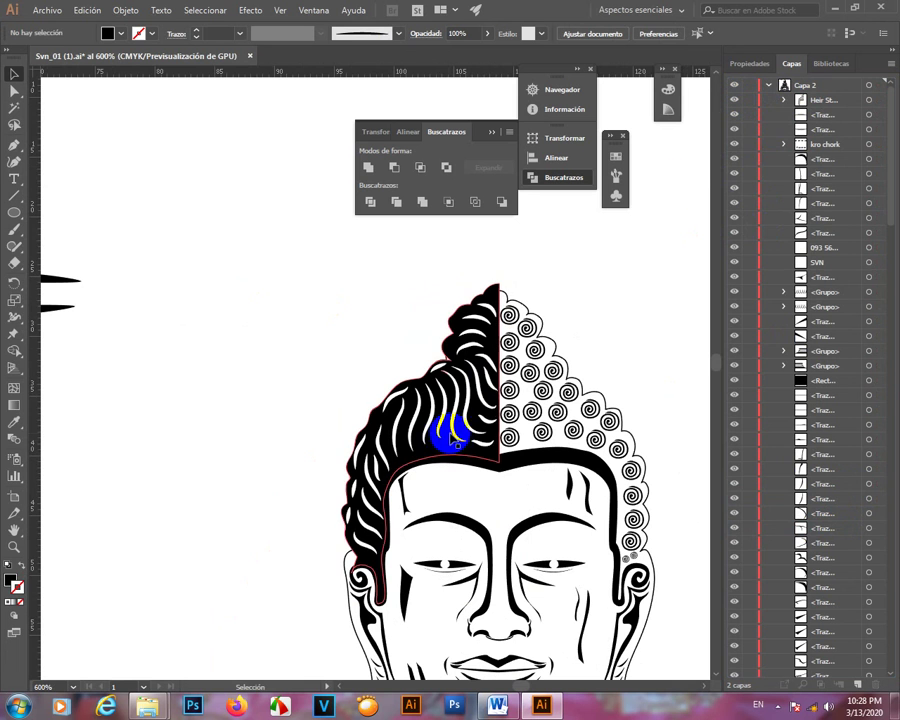
key(a)
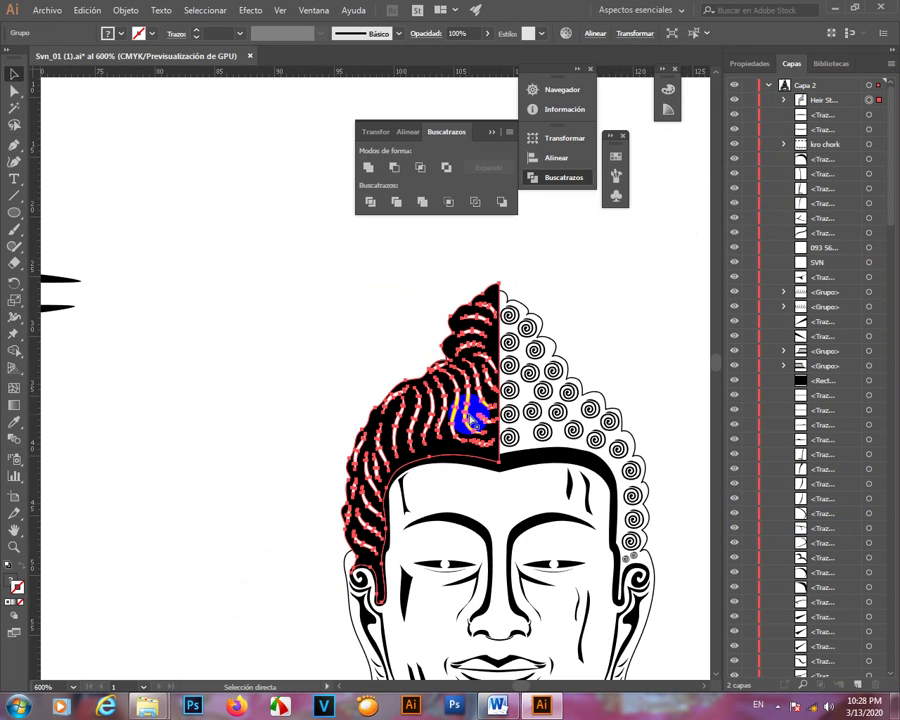
key(v)
key(ctrl+c)
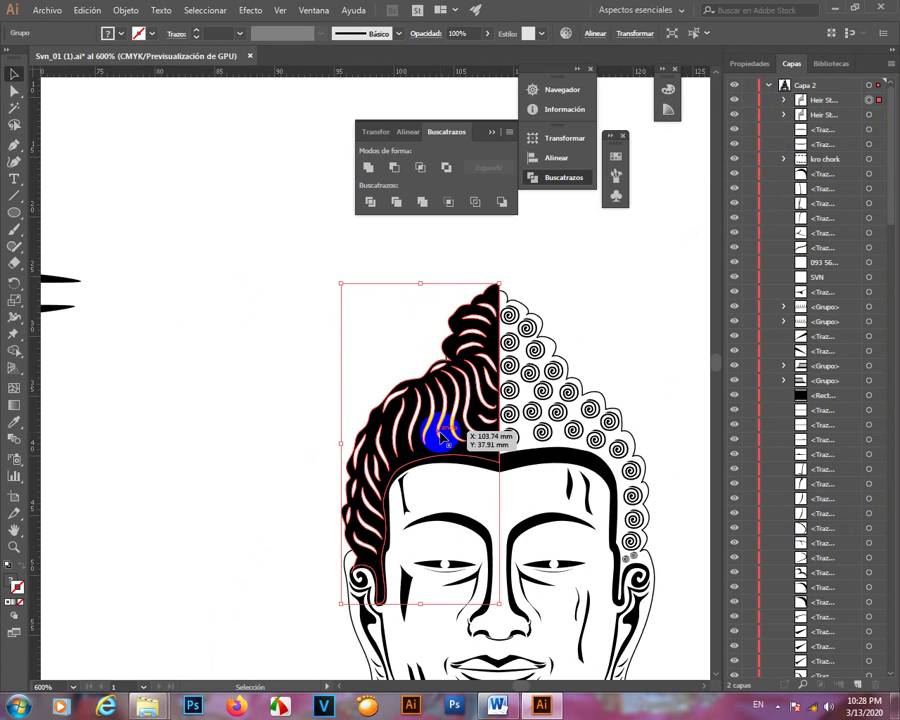
key(ctrl+f)
- Reflect the copied hair group across the vertical axis
right_click(446, 437)
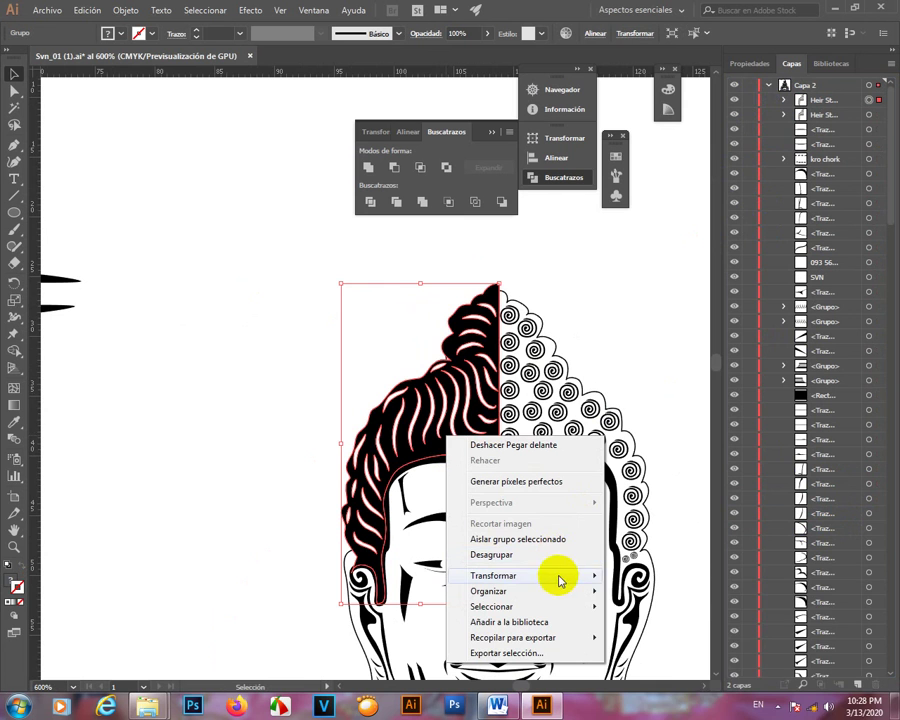
mouse_move(556, 577)
click(660, 628)
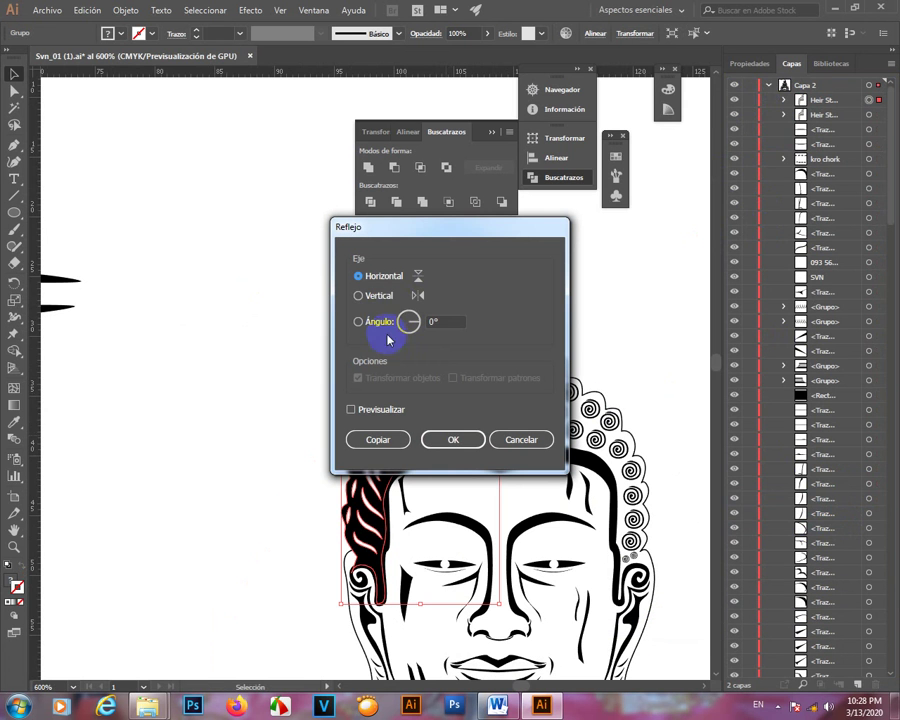
click(386, 302)
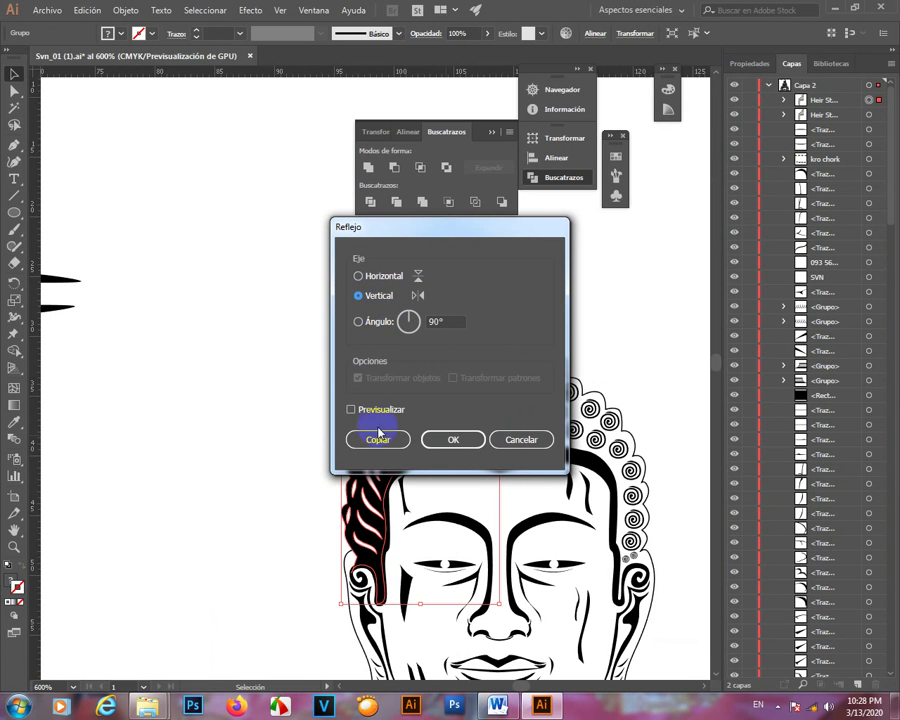
click(352, 410)
click(453, 439)
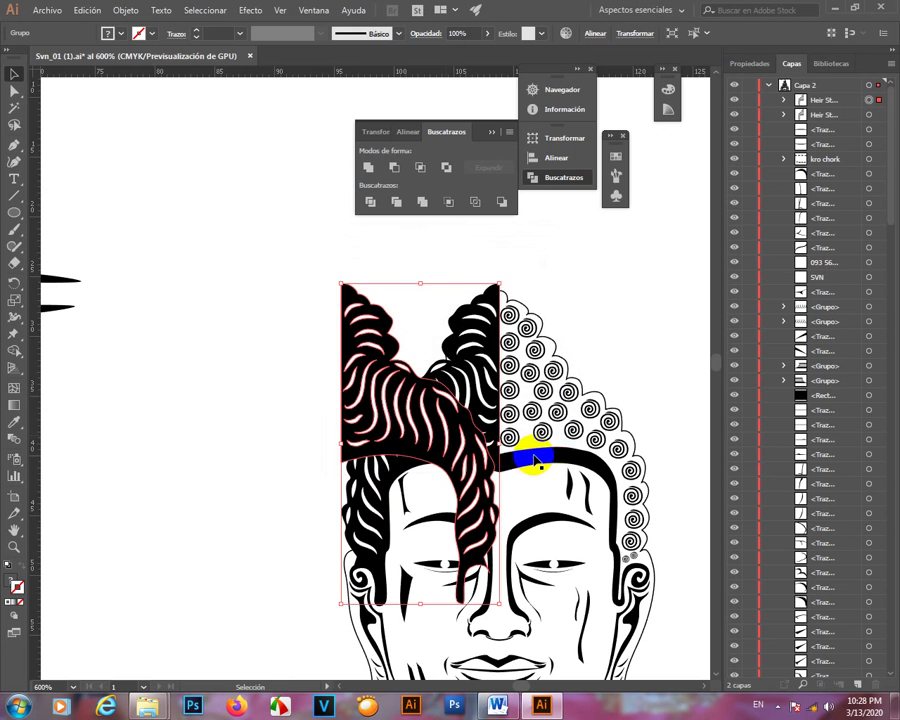
- Move the mirrored hair copy over the spiral-curl half of the head so both halves meet at the centre line
drag(350, 410, 506, 380)
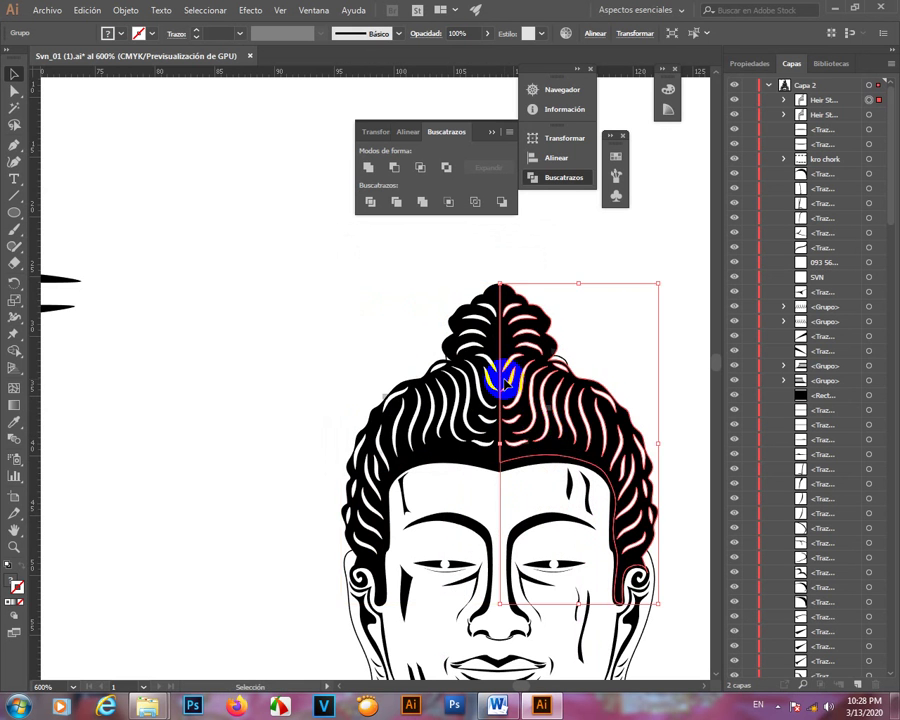
scroll(503, 408, up, 4)
scroll(505, 488, down, 4)
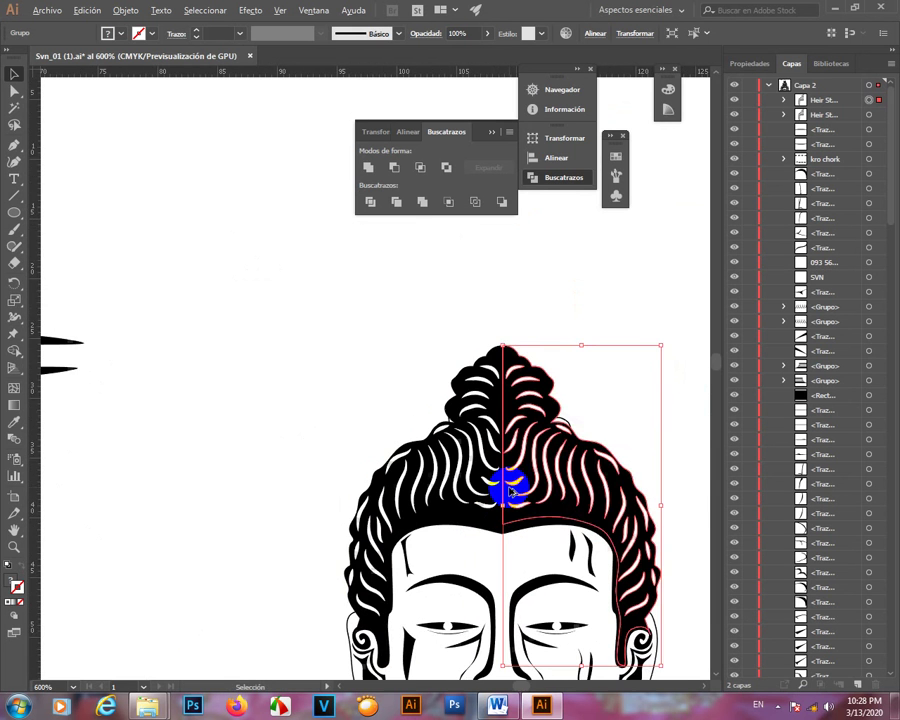
- Nudge the mirrored hair half slightly towards the other half to tighten the join at the centre line, and deselect it
click(376, 296)
scroll(466, 366, down, 2)
scroll(354, 340, up, 5)
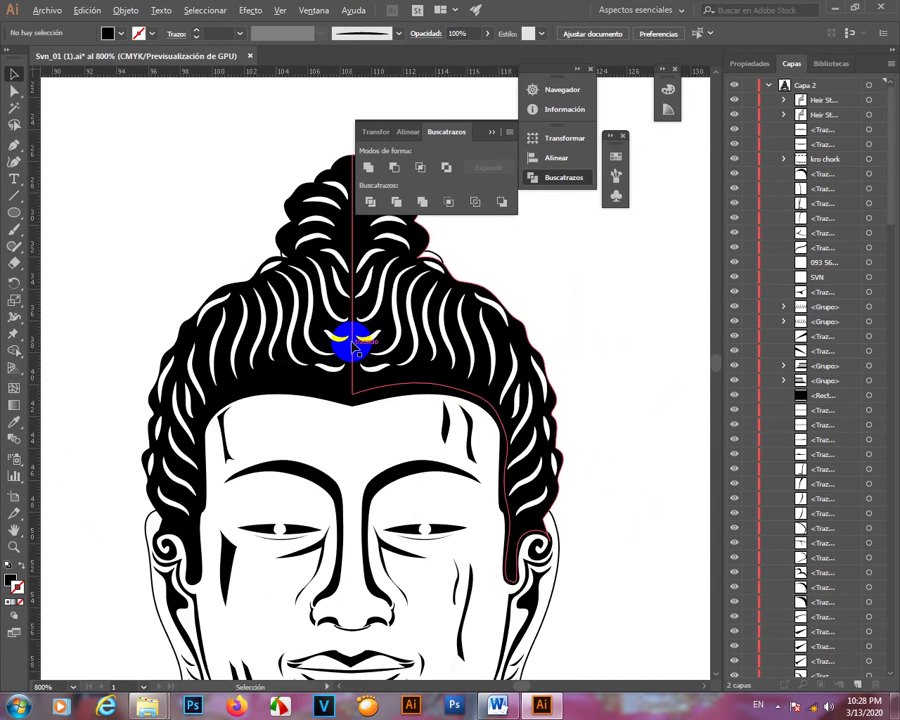
scroll(365, 450, up, 2)
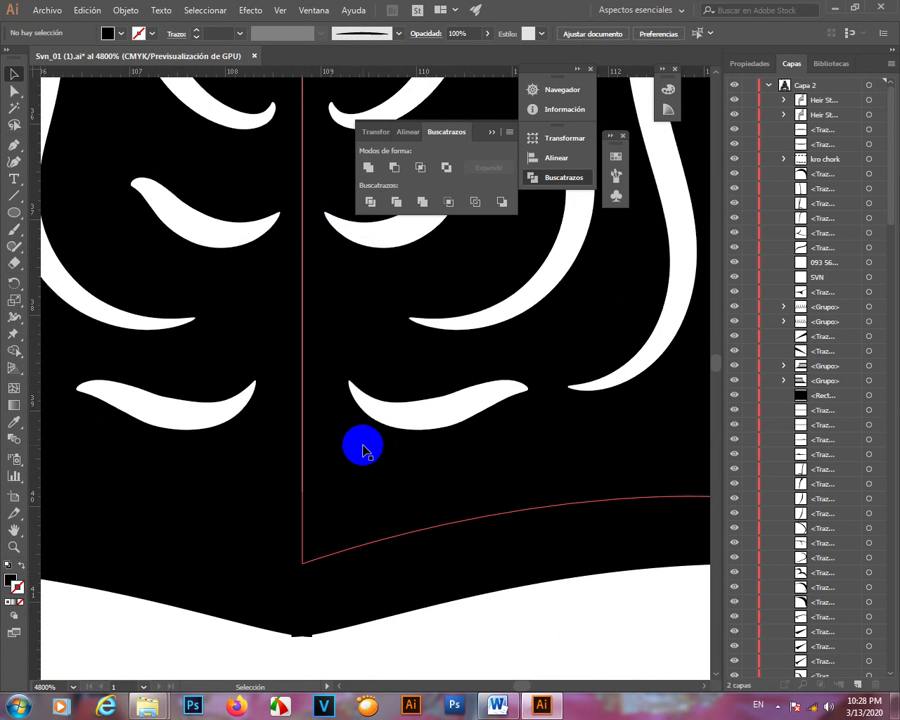
drag(351, 487, 360, 483)
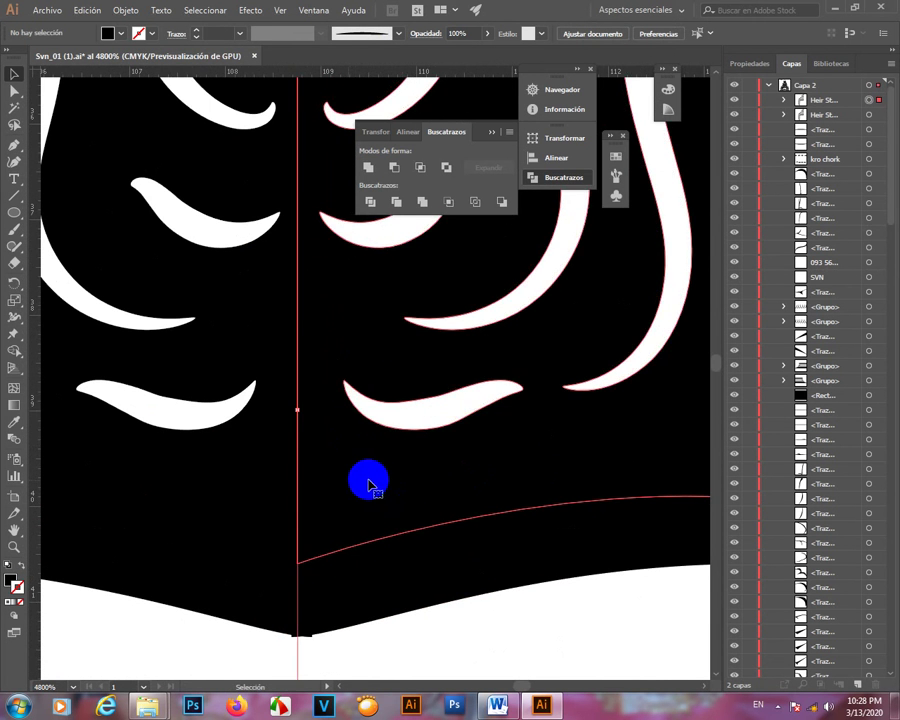
scroll(428, 482, down, 3)
scroll(428, 482, down, 3)
click(311, 291)
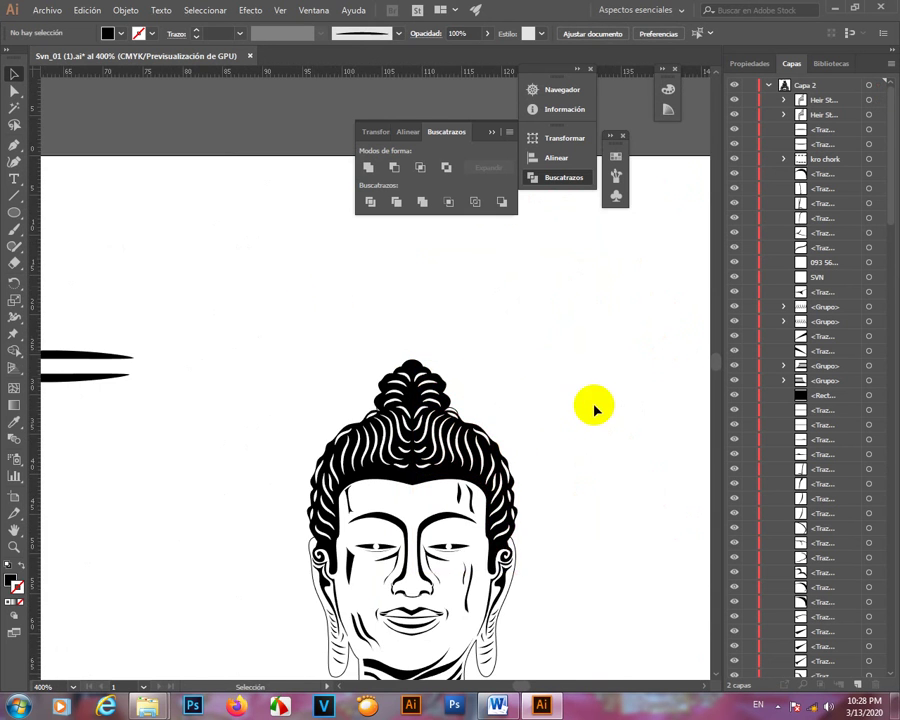
- Examine the whole Buddha illustration from the mirrored hair down to the SVN pedestal
scroll(615, 416, down, 2)
drag(605, 556, 468, 378)
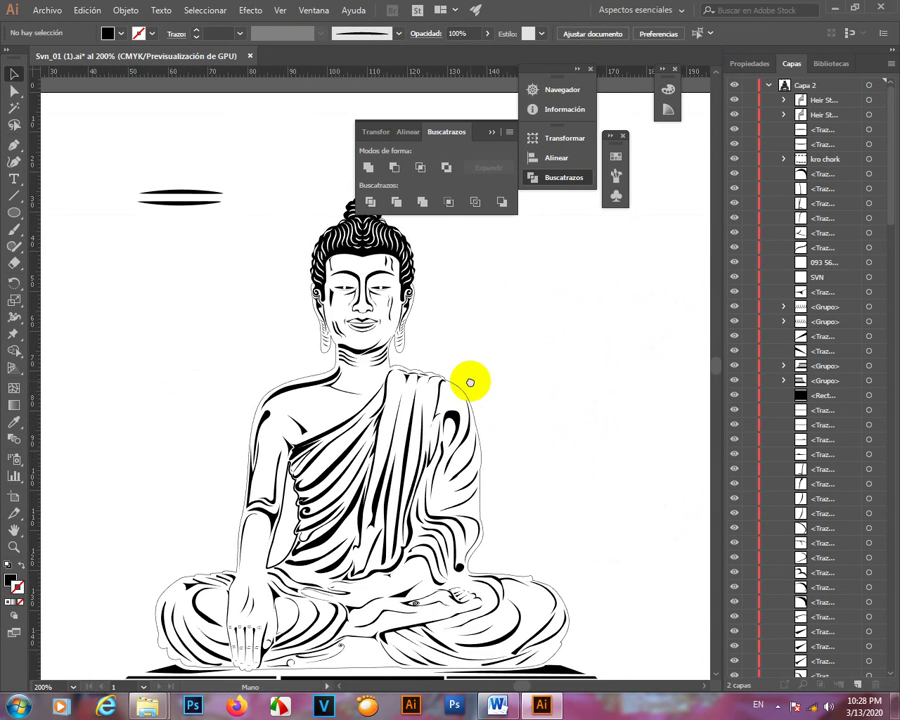
drag(470, 439, 476, 512)
scroll(460, 314, up, 2)
scroll(558, 372, down, 3)
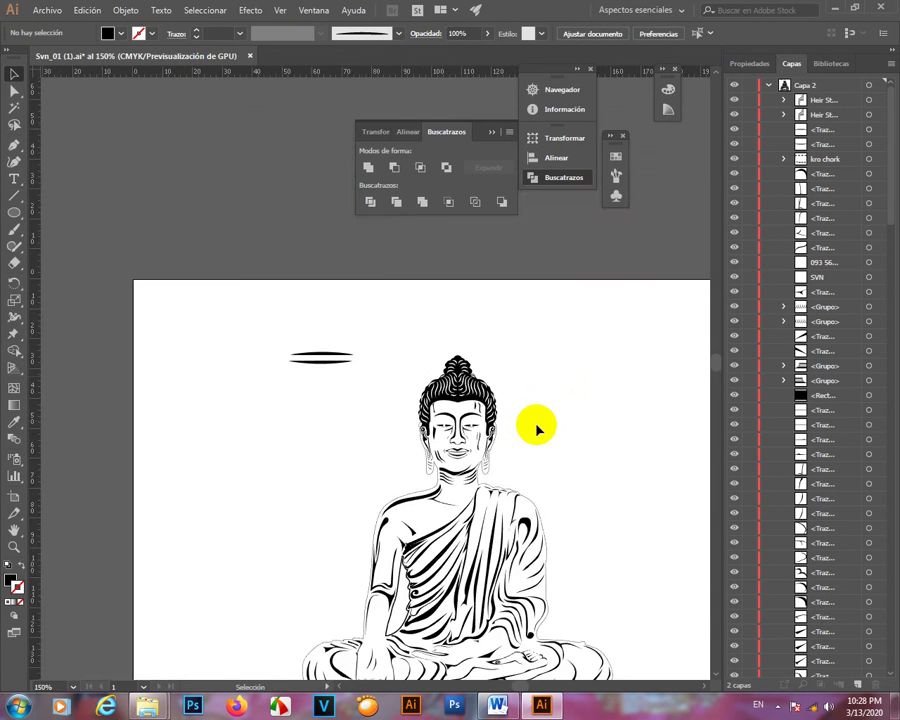
scroll(506, 423, up, 3)
scroll(520, 415, up, 1)
scroll(560, 406, down, 3)
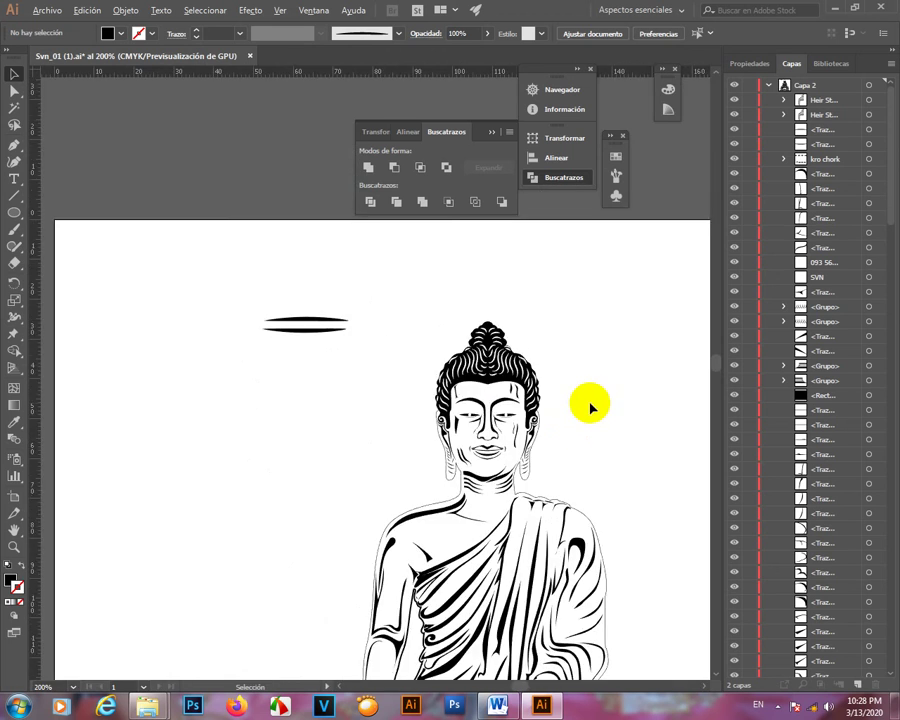
drag(621, 535, 454, 333)
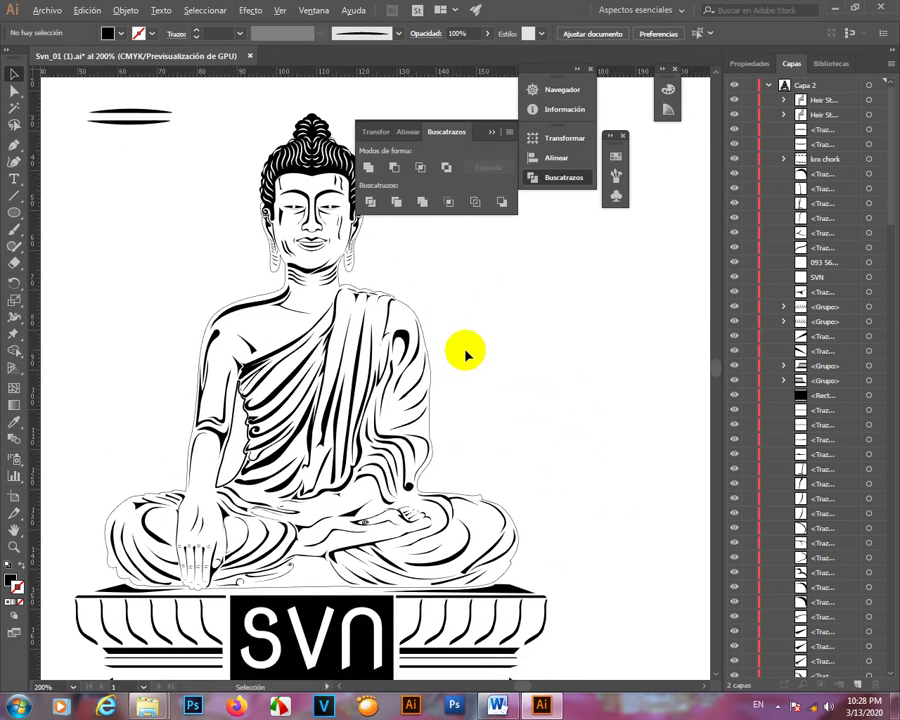
scroll(463, 455, down, 1)
drag(485, 433, 483, 399)
drag(465, 286, 499, 366)
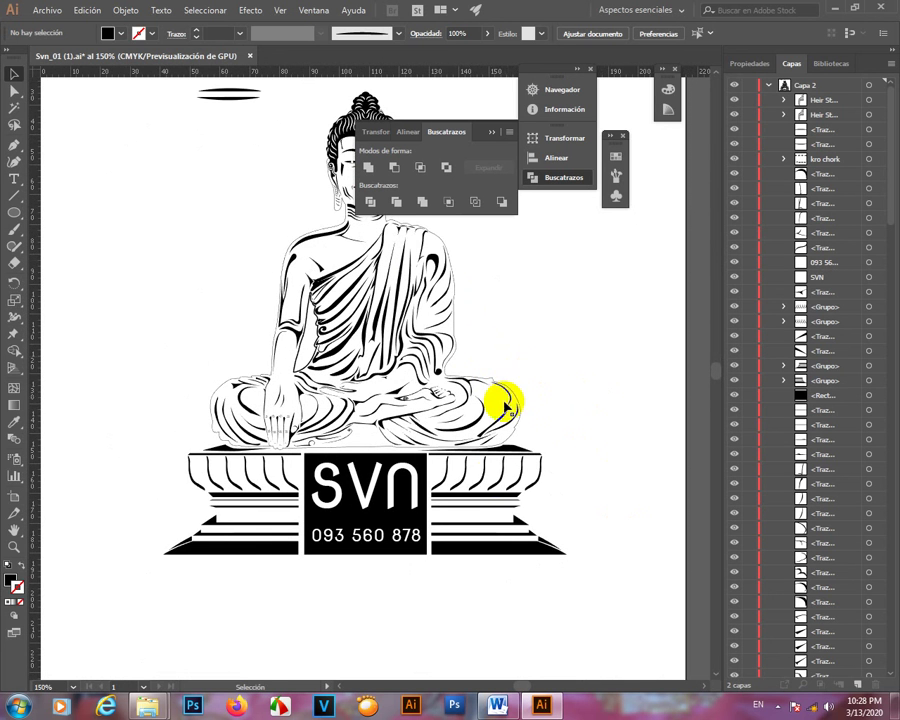
drag(519, 447, 580, 436)
- Collapse the Pathfinder options and place a new line of text below the SVN pedestal
click(491, 132)
drag(519, 559, 486, 561)
scroll(432, 579, up, 1)
drag(412, 567, 420, 553)
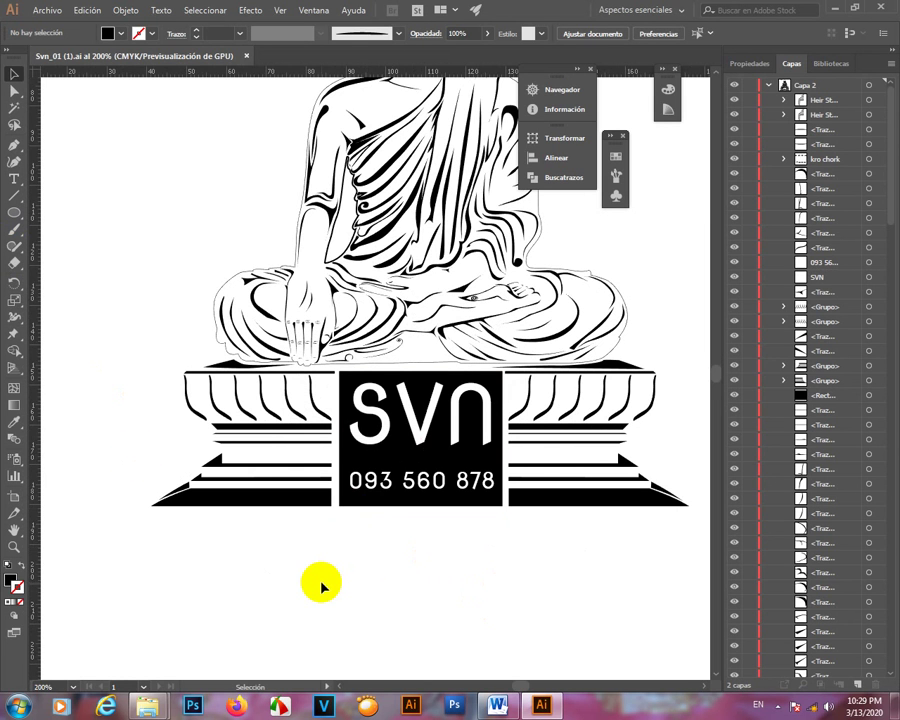
key(t)
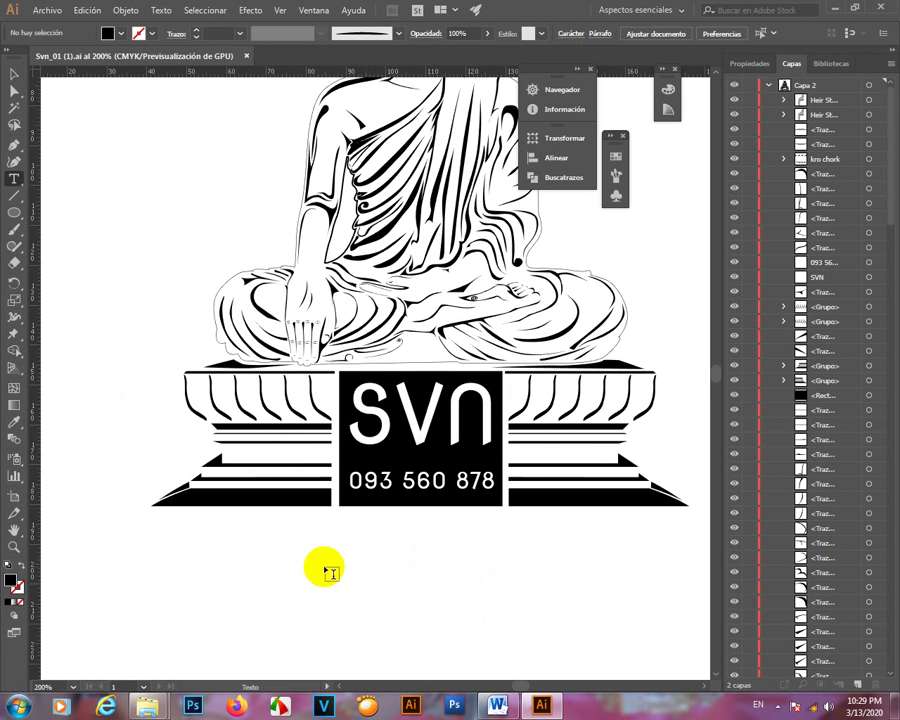
click(323, 565)
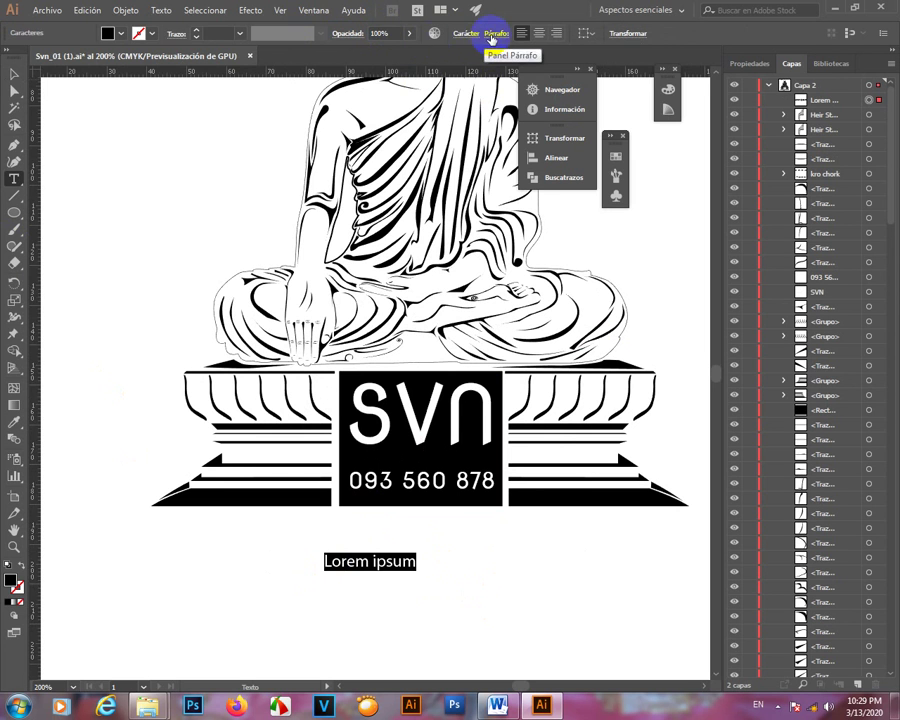
- Try to set the placeholder text's font to Khmer OS Dangrek
click(469, 34)
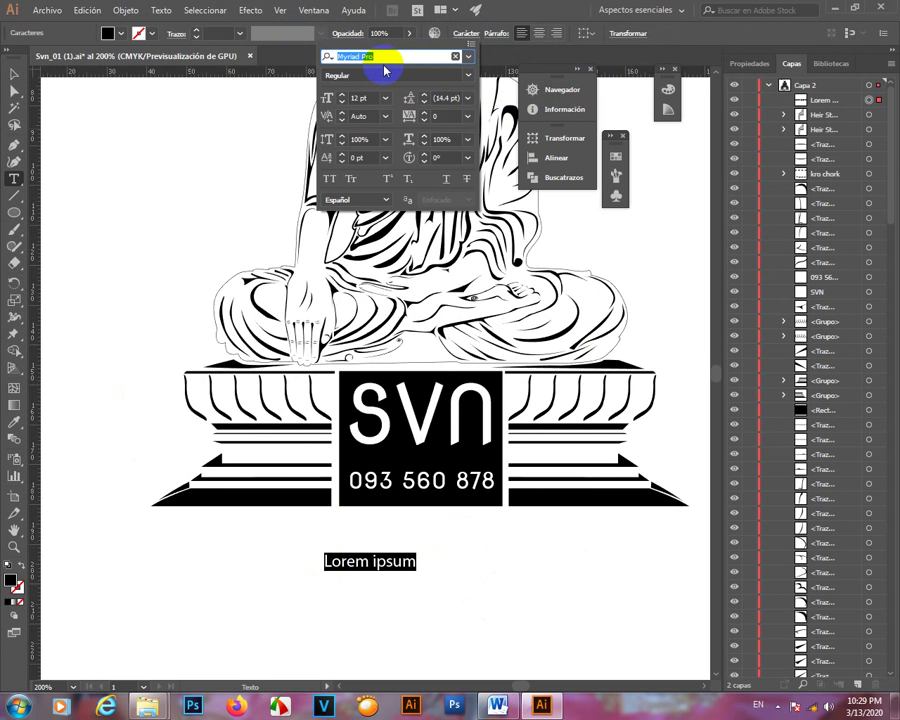
text(b)
text(hmero)
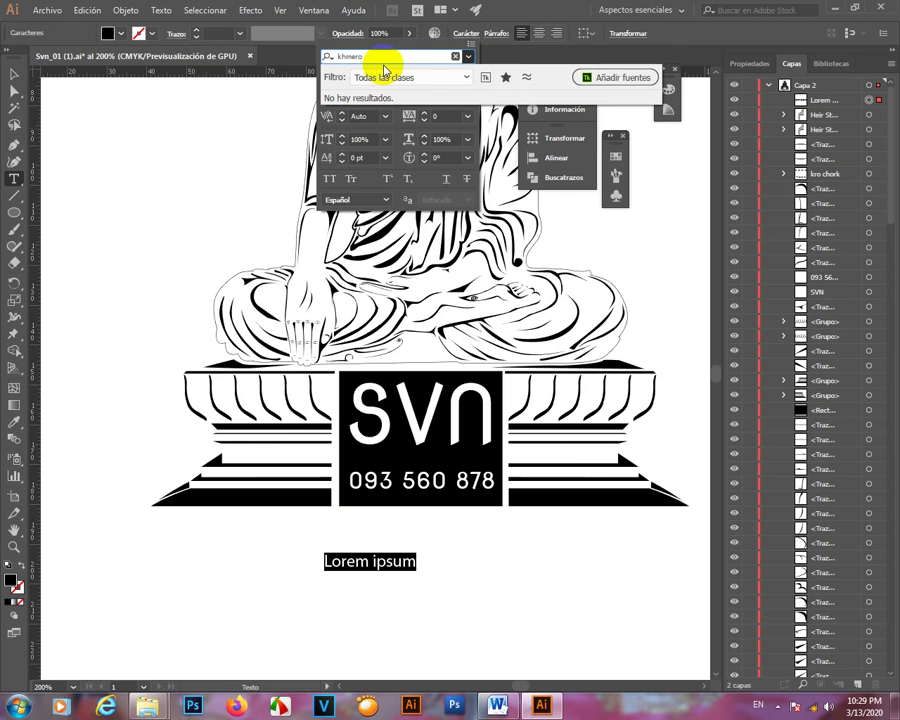
key(BackSpace)
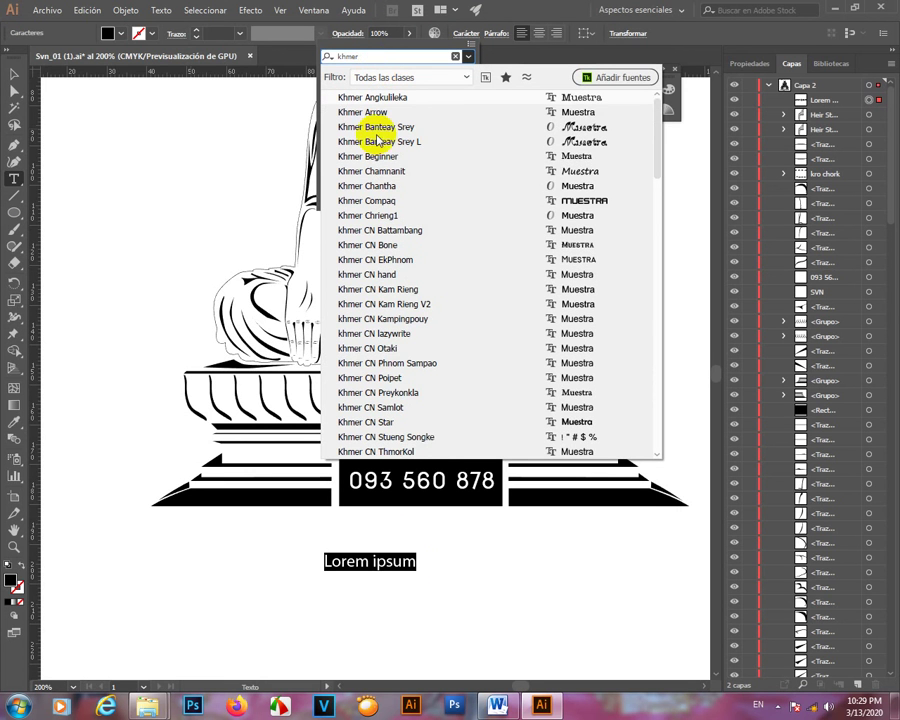
scroll(437, 290, down, 4)
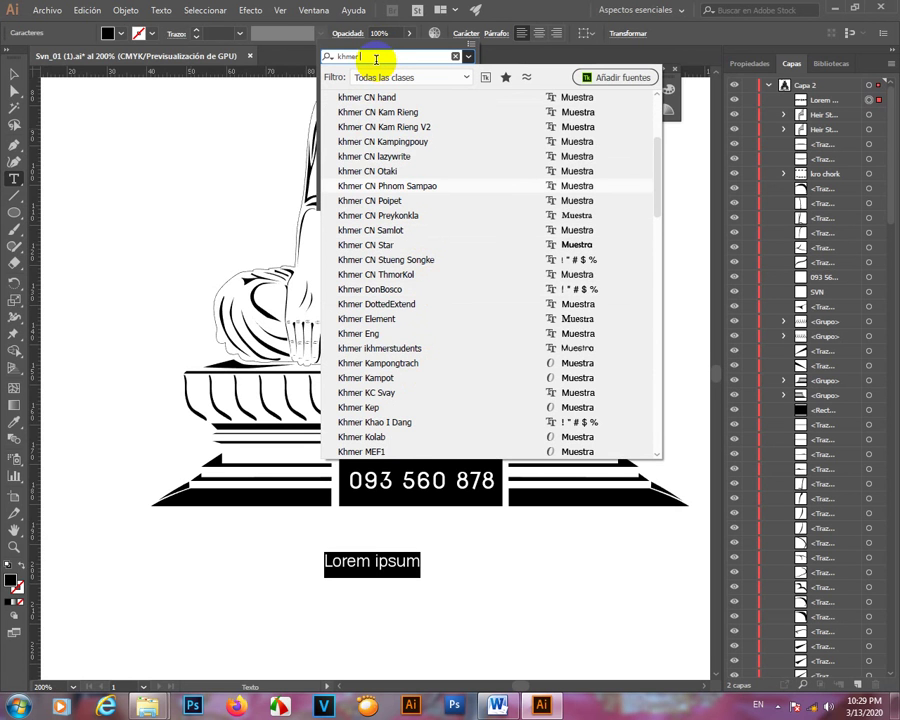
text(os d)
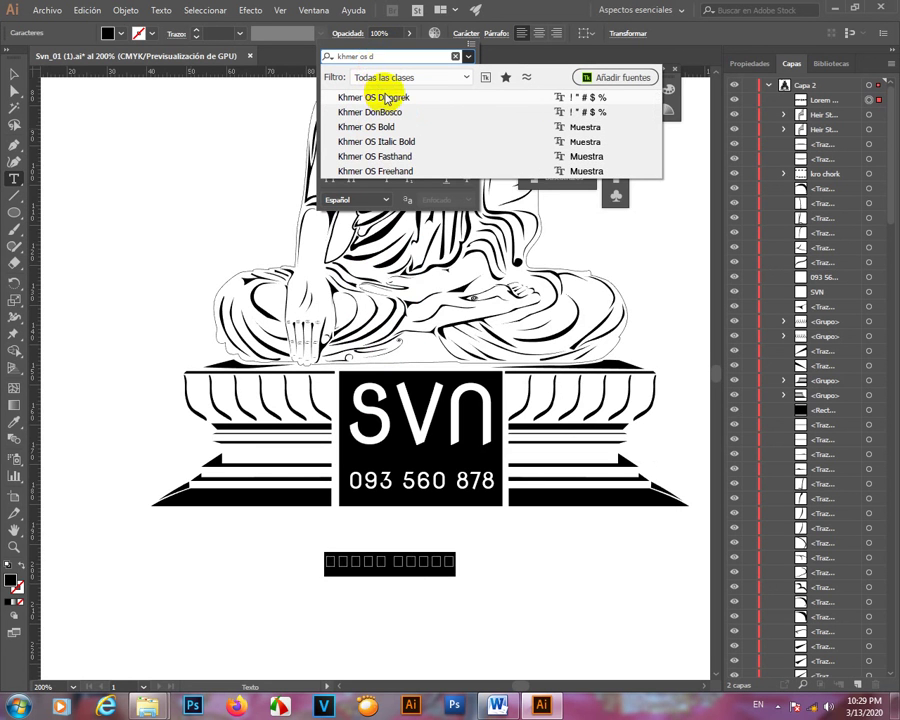
click(386, 98)
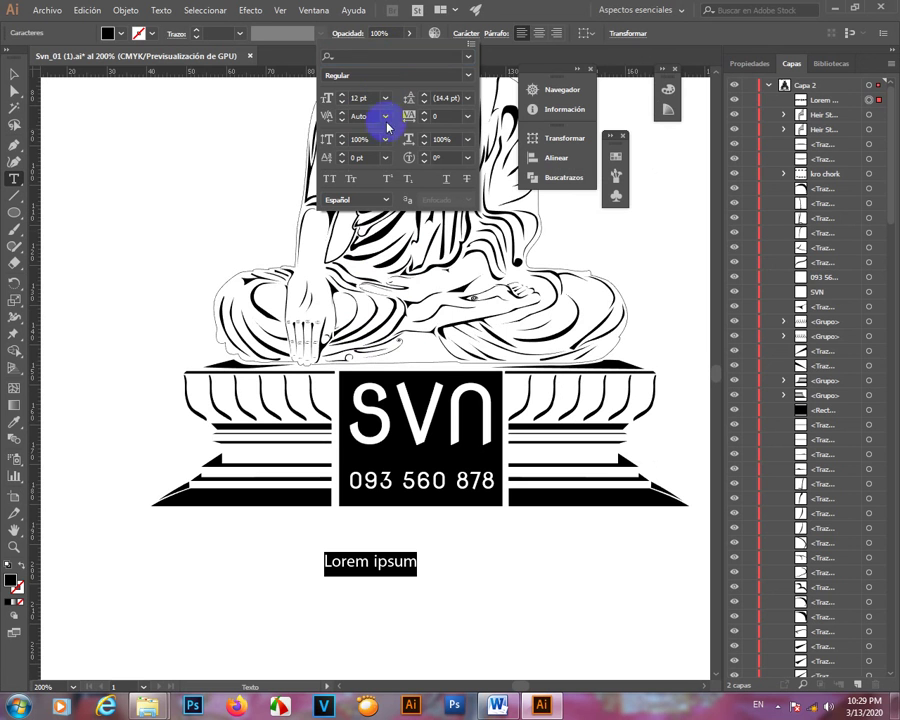
click(373, 58)
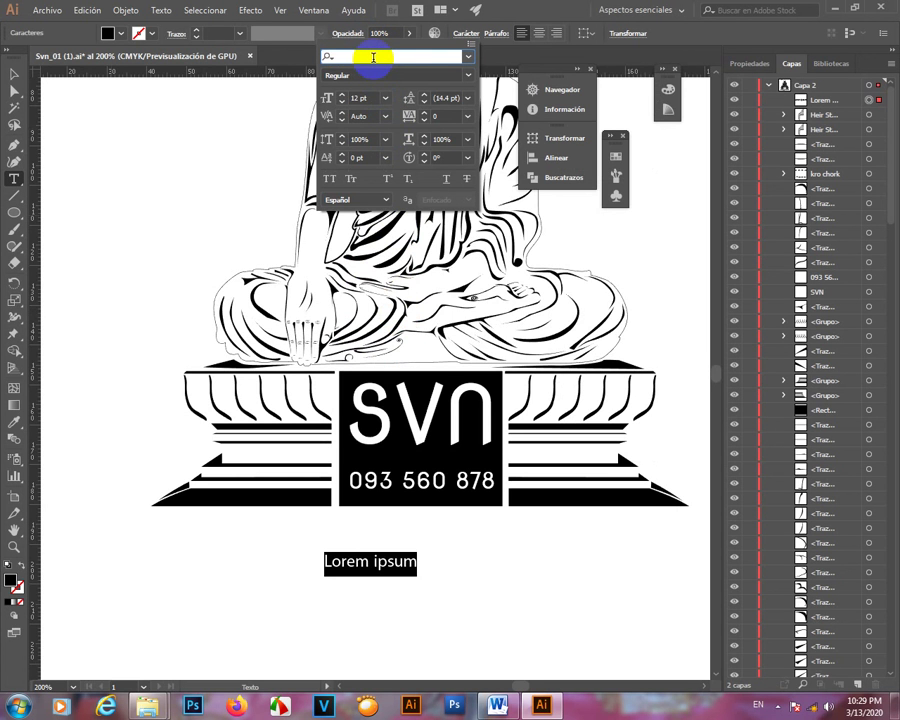
text(khmer os)
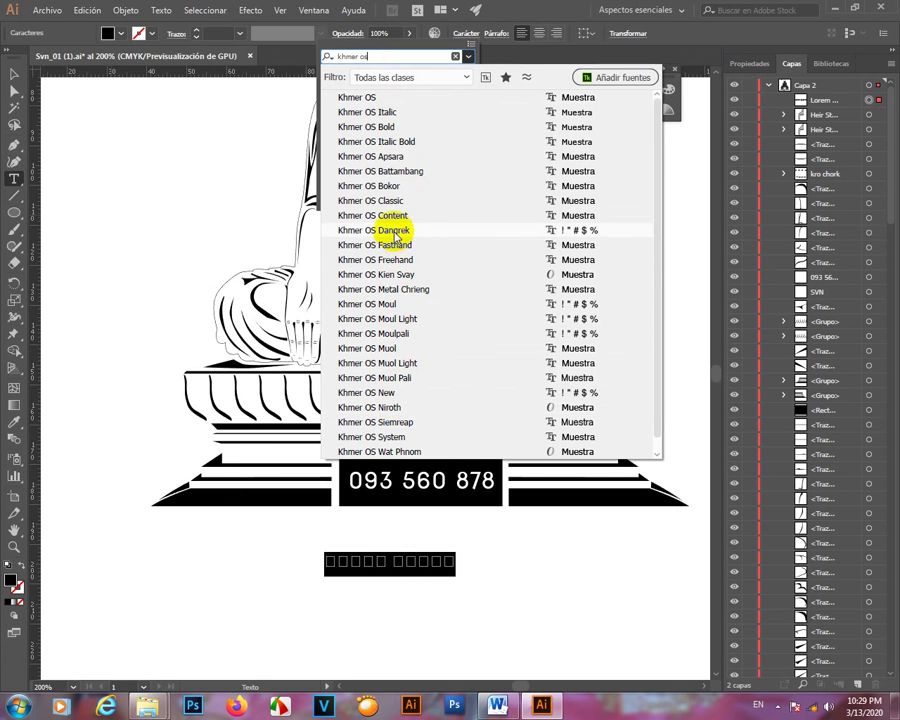
key(Escape)
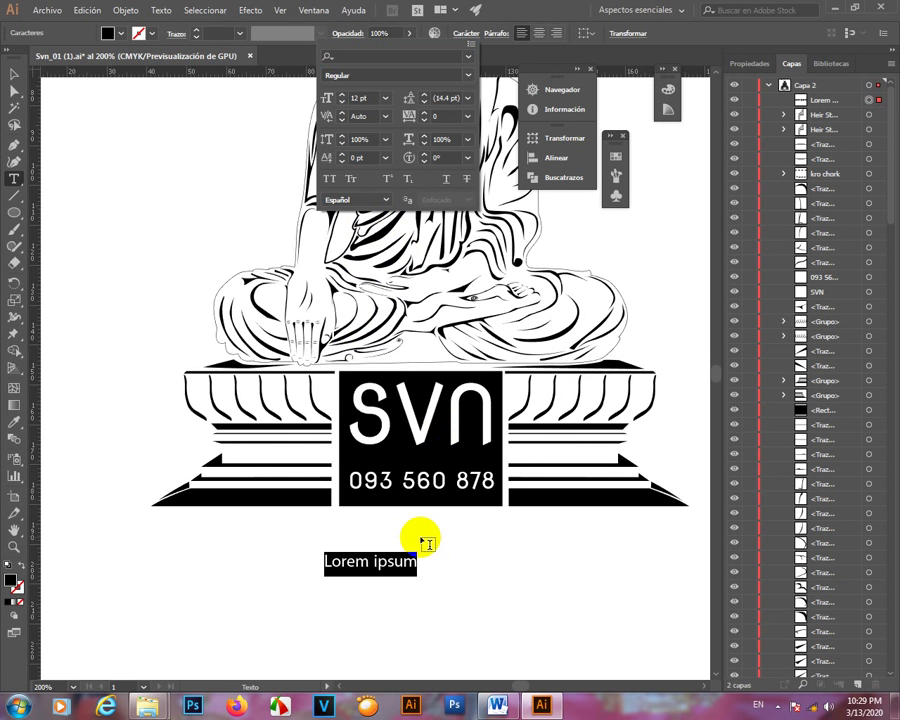
- Switch the input language to Khmer and replace the placeholder text with "សួស្តីសំប្រាប់"
key(alt+shift)
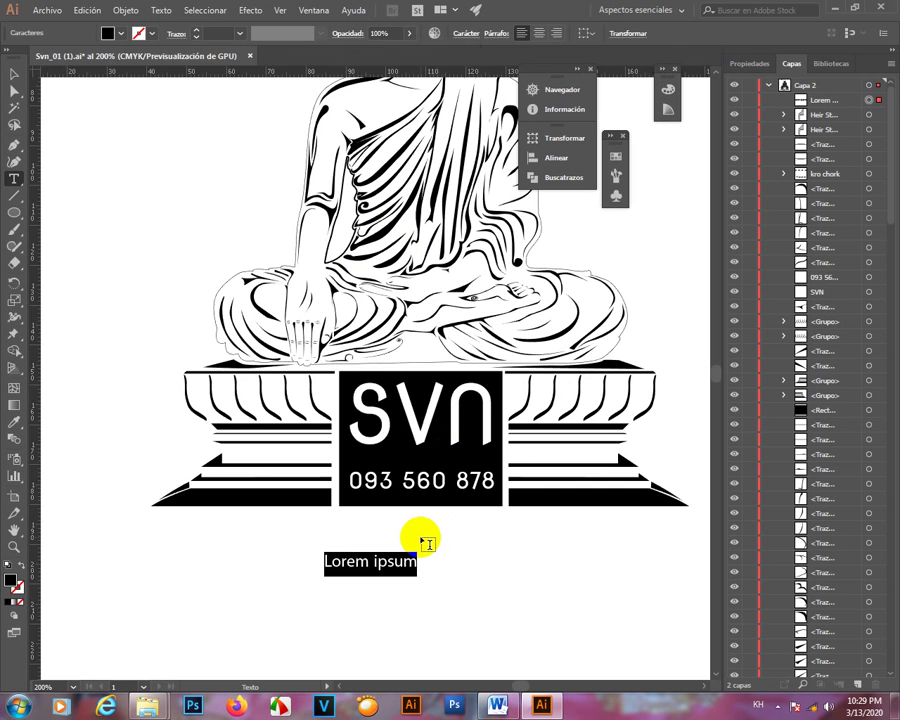
text(ក)
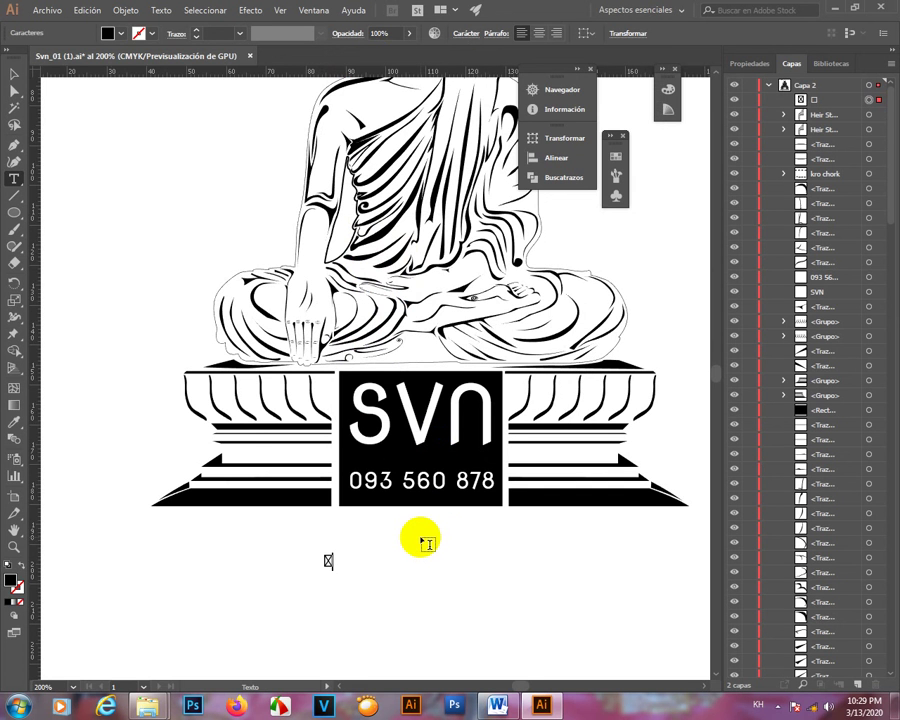
text(កកកកកក)
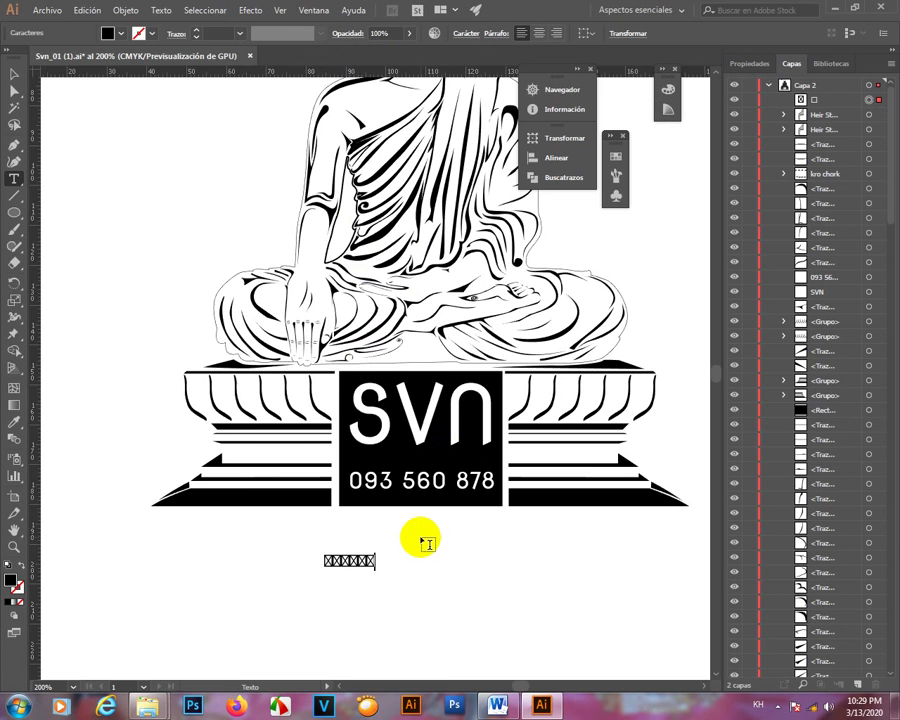
text(កកកកកក)
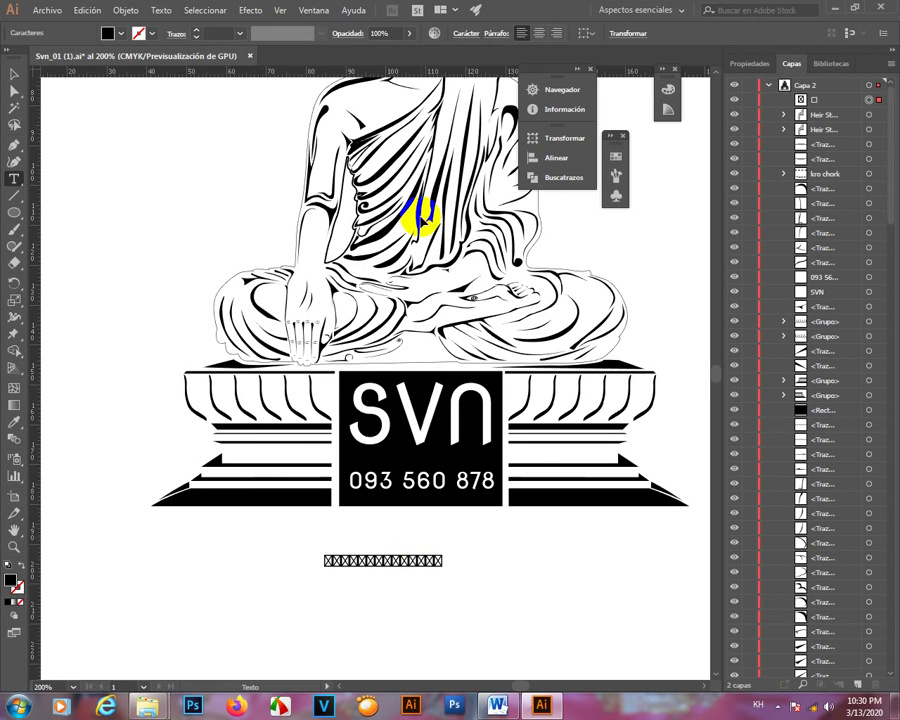
- Select all of the Khmer text below the pedestal and set its font to Khmer OS Dangrek
key(Escape)
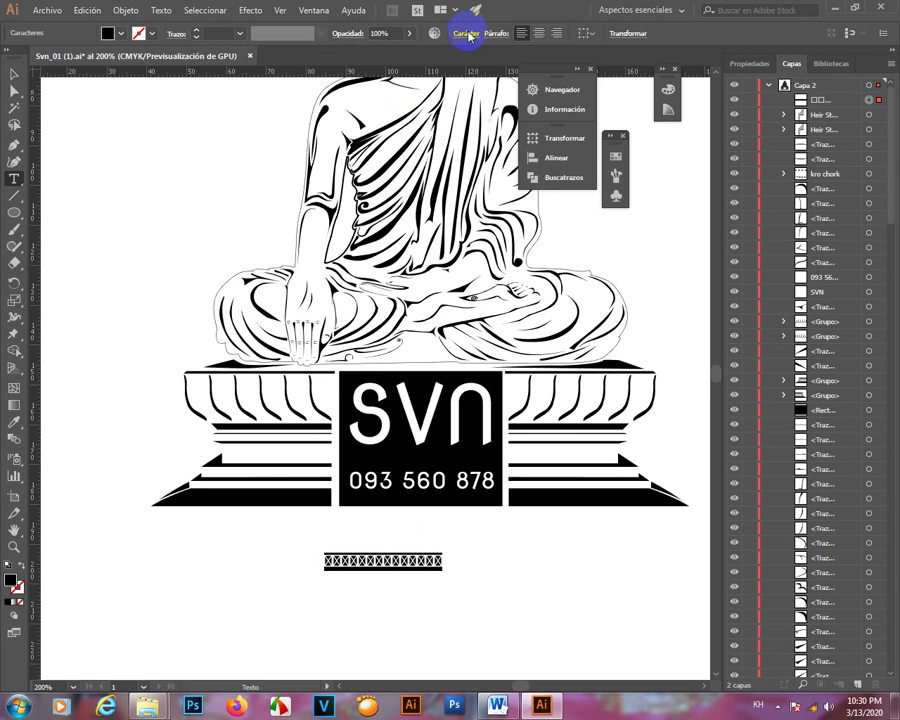
click(467, 33)
click(380, 56)
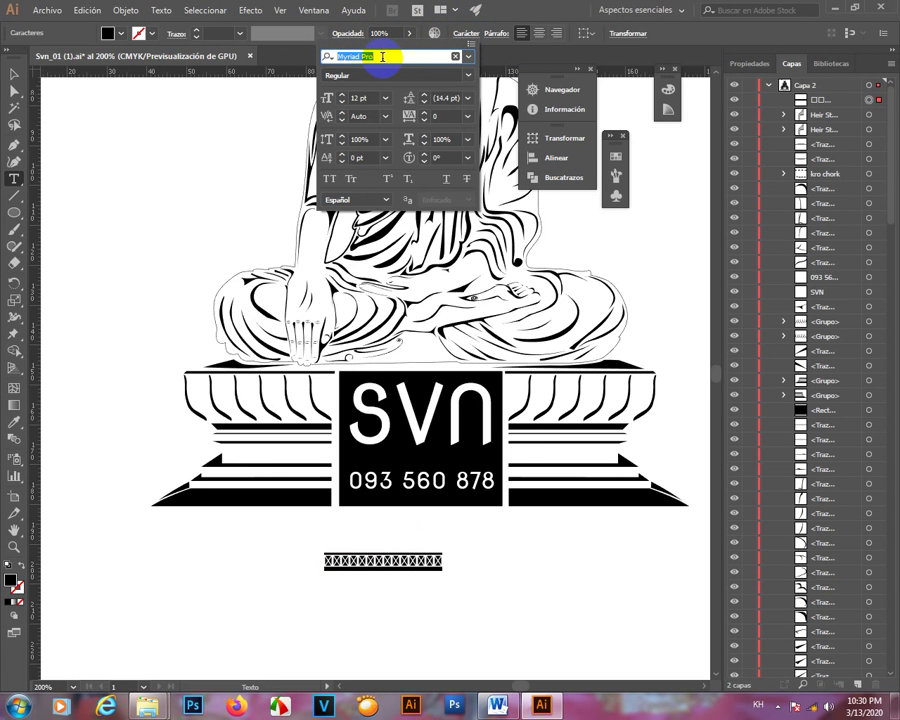
text(ក)
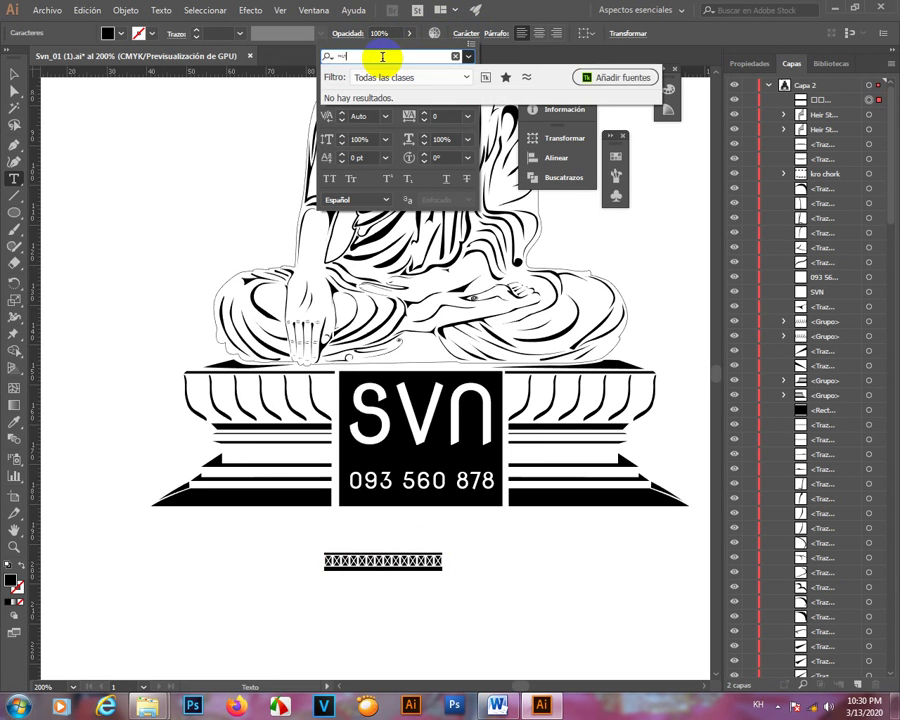
key(BackSpace)
key(alt+shift)
text(khmer os)
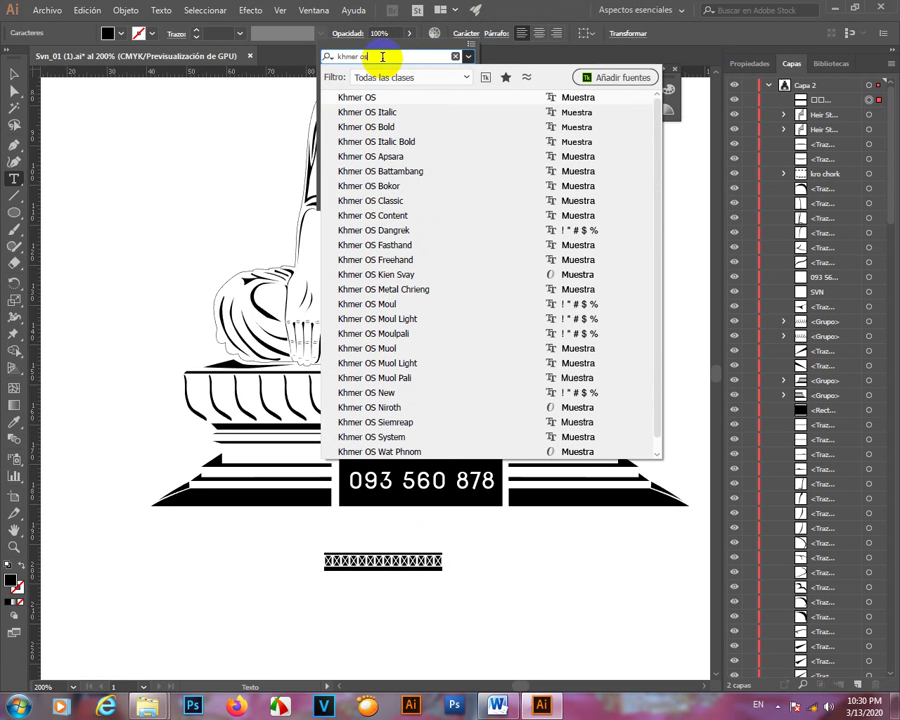
click(401, 233)
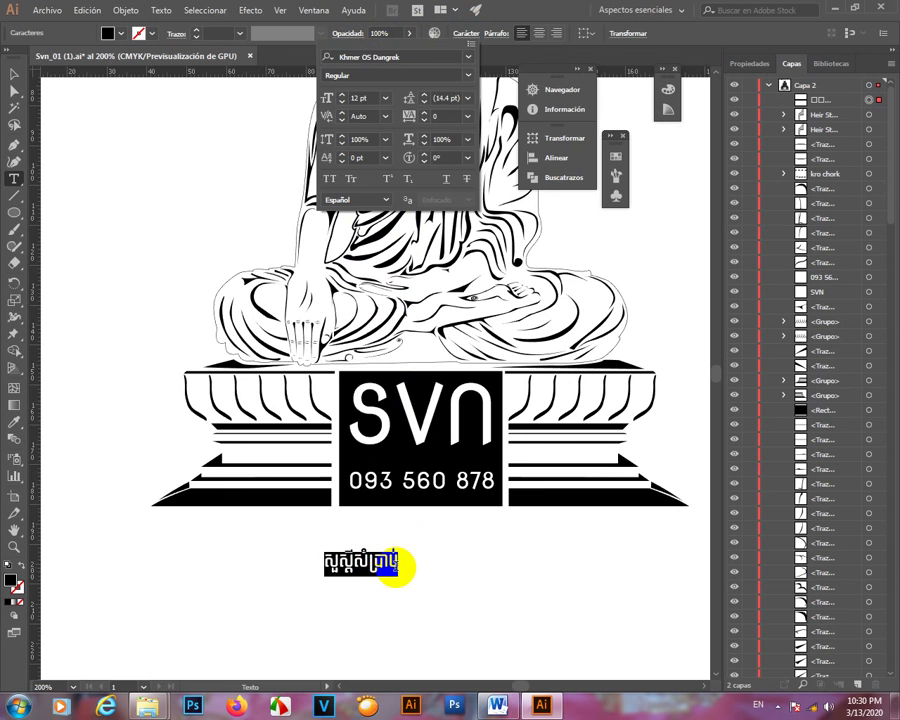
click(396, 566)
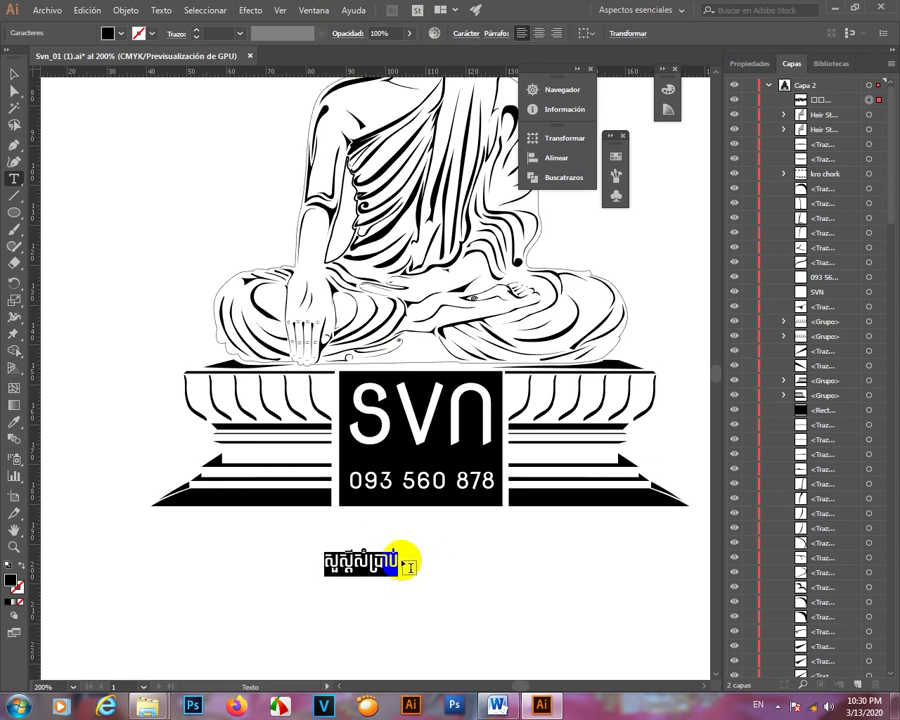
- Replace the whole text line below the pedestal with the Khmer word "អរគុណ"
click(390, 562)
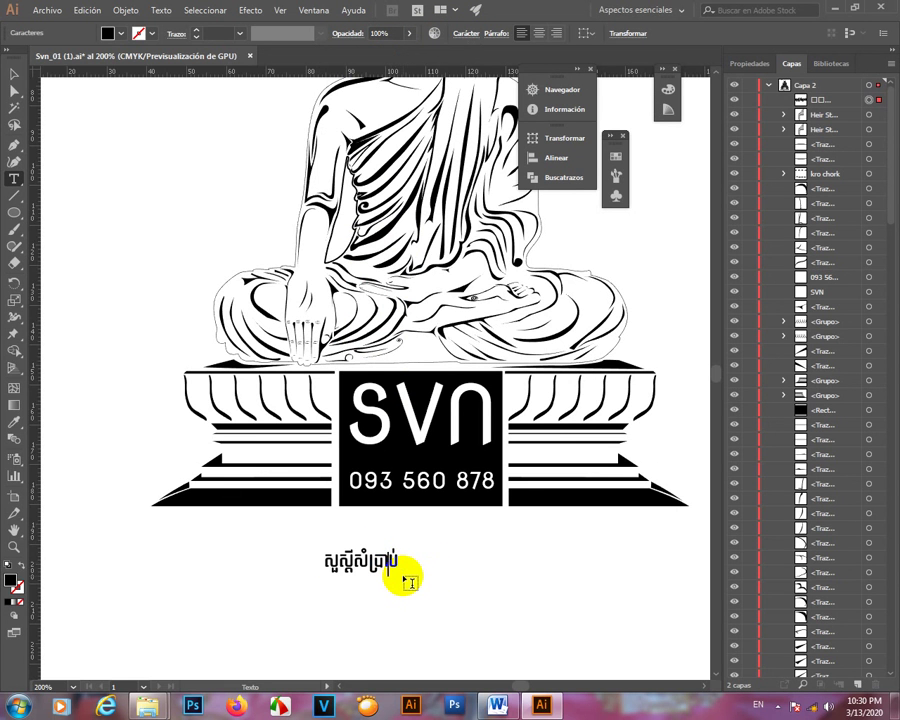
key(ctrl+a)
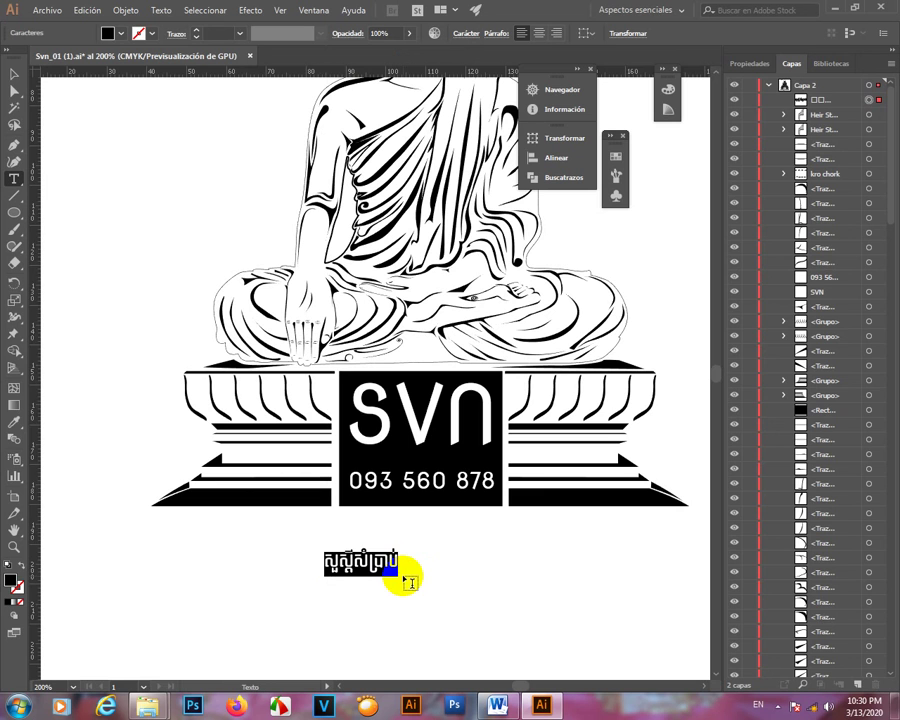
key(alt+shift)
text(ស)
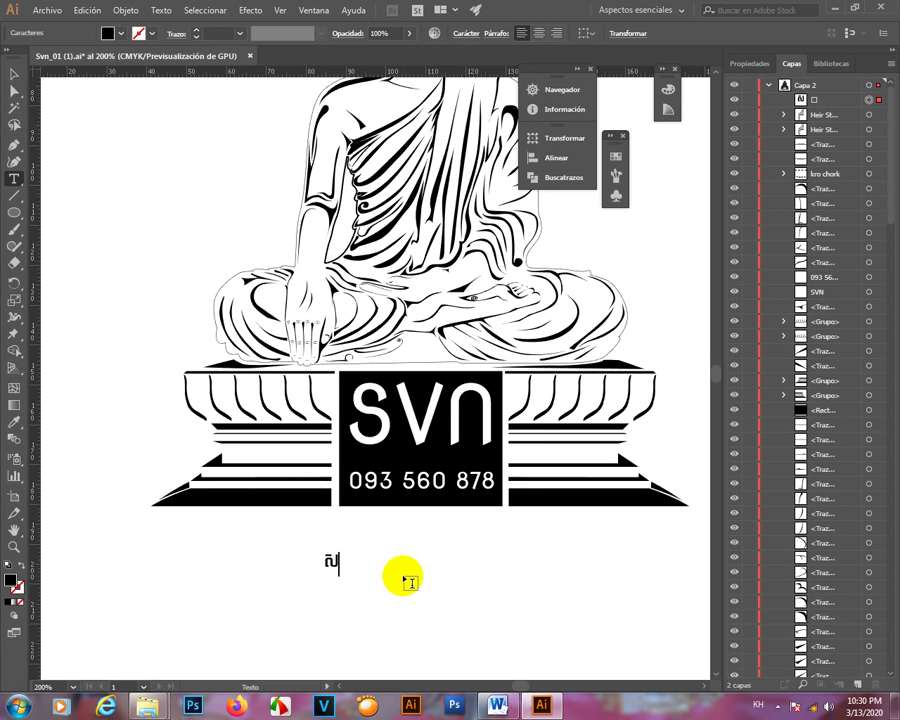
text(ួស្ឆ)
key(BackSpace)
key(BackSpace)
key(BackSpace)
key(BackSpace)
text(ម)
text(រគ)
text(ុណ)
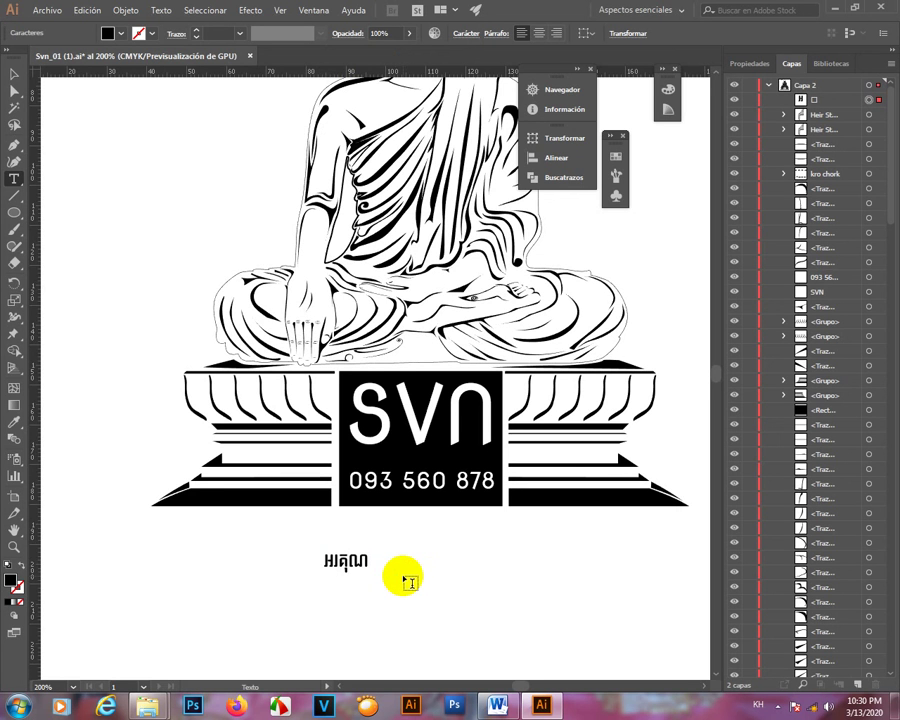
- Extend the Khmer word below the pedestal so the line reads "អរគុណទាំងអស់គ្នាបានទស្សនា"
text(ទាំងអស់ត)
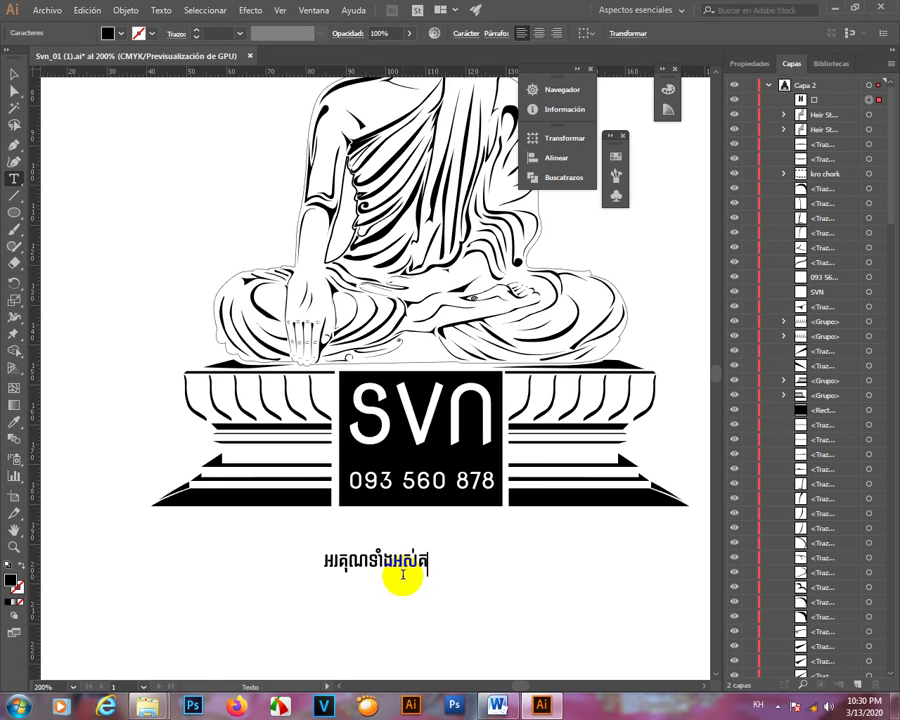
text(្នា)
key(BackSpace)
text(បាន)
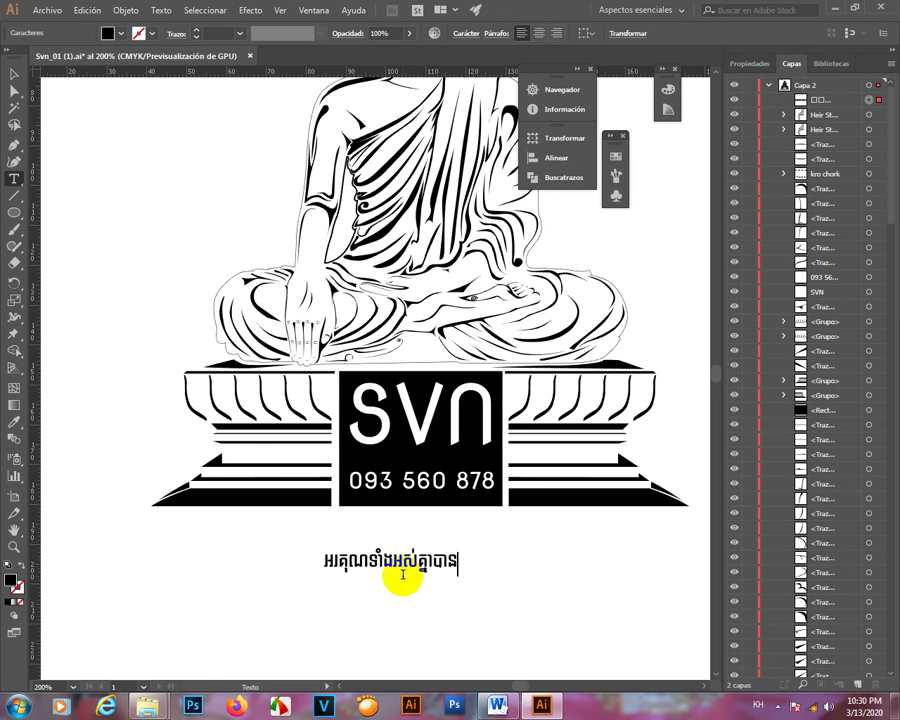
text(ទស្សនា)
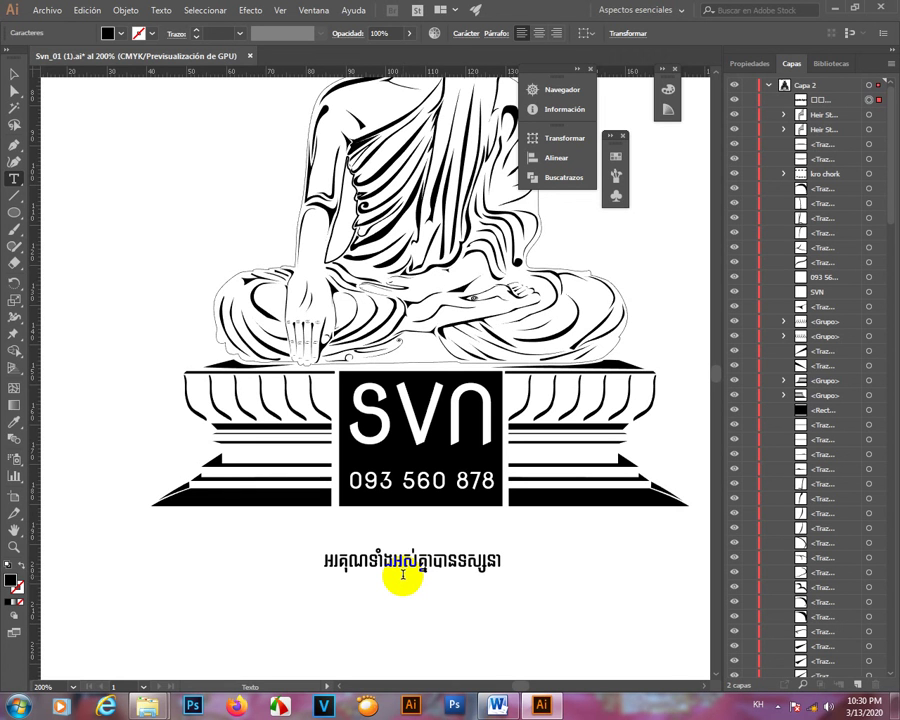
- Enlarge the Khmer text line to nearly the pedestal's width and place it directly beneath the base
click(14, 74)
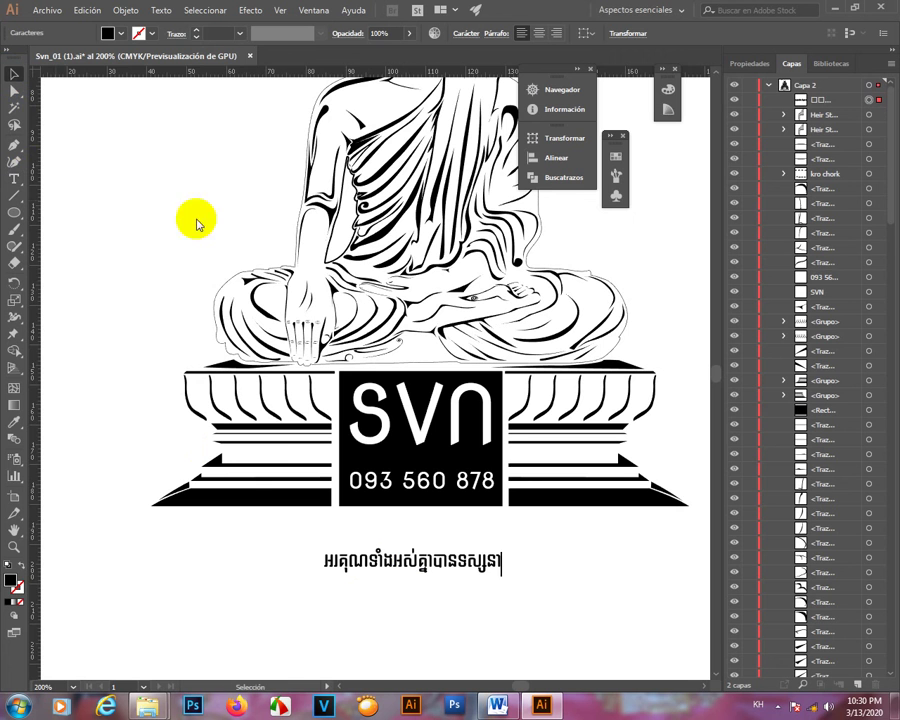
drag(506, 544, 628, 486)
scroll(510, 436, down, 4)
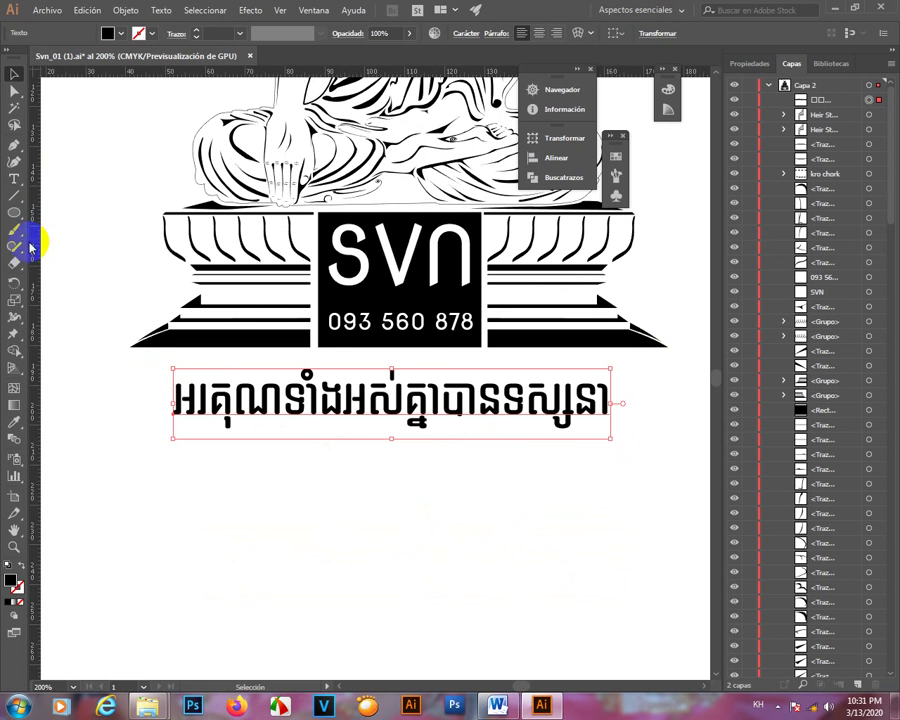
- Draw a black rectangle just below the pedestal, matching its base width and covering the Khmer text line
key(m)
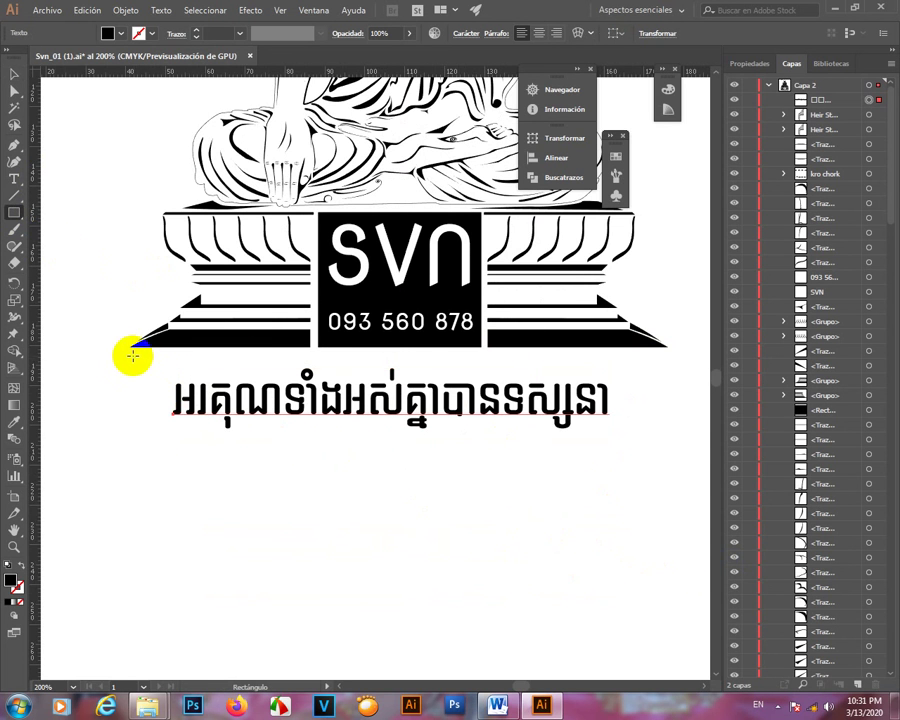
drag(129, 353, 669, 451)
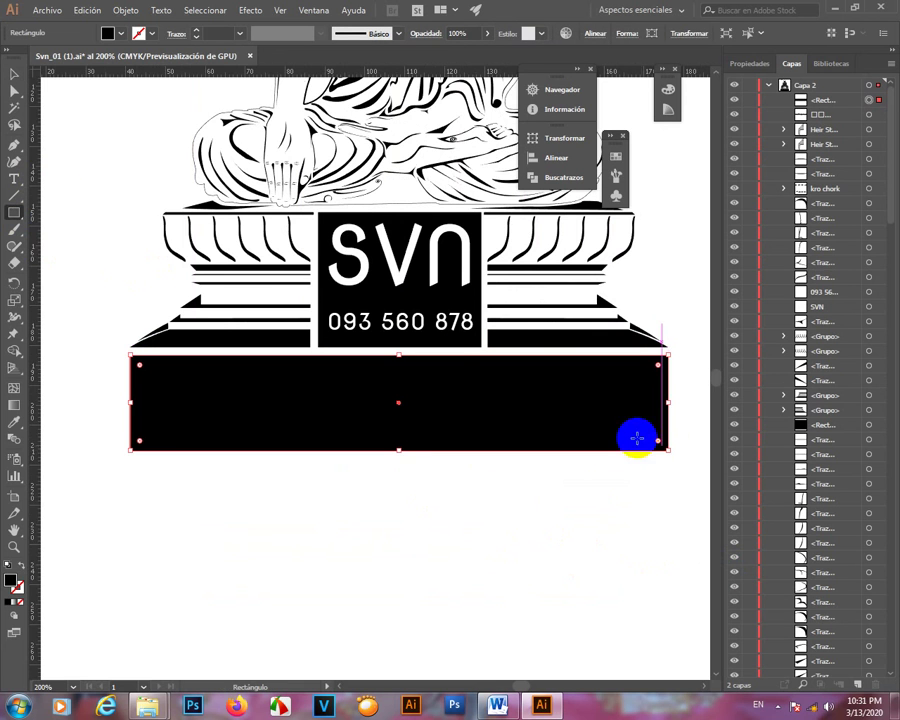
click(12, 74)
- Move the new black rectangle behind the Khmer text in the layer's stacking order
click(826, 100)
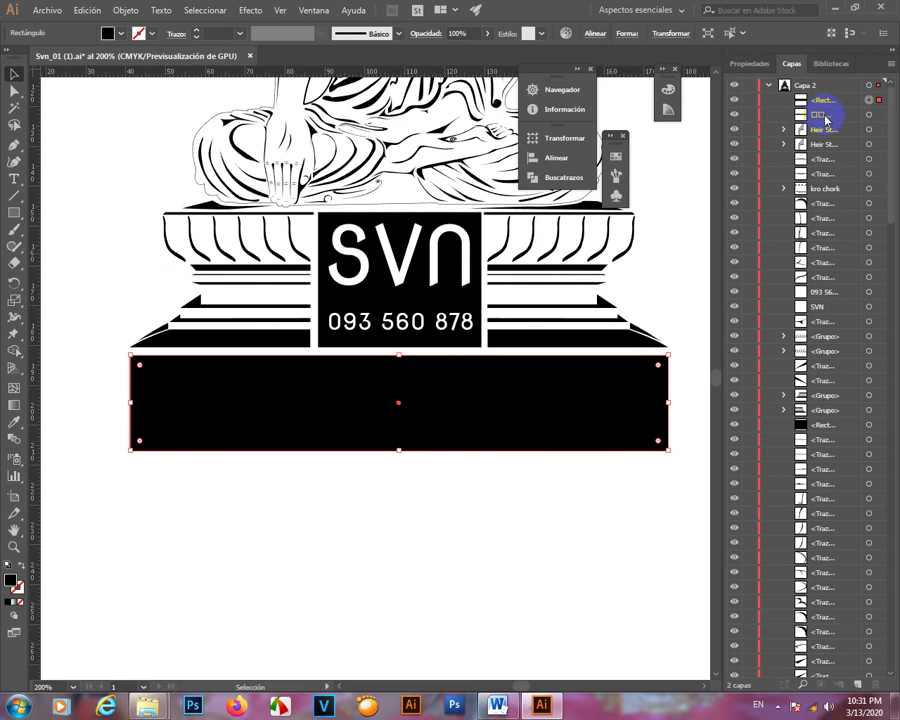
click(825, 117)
click(349, 543)
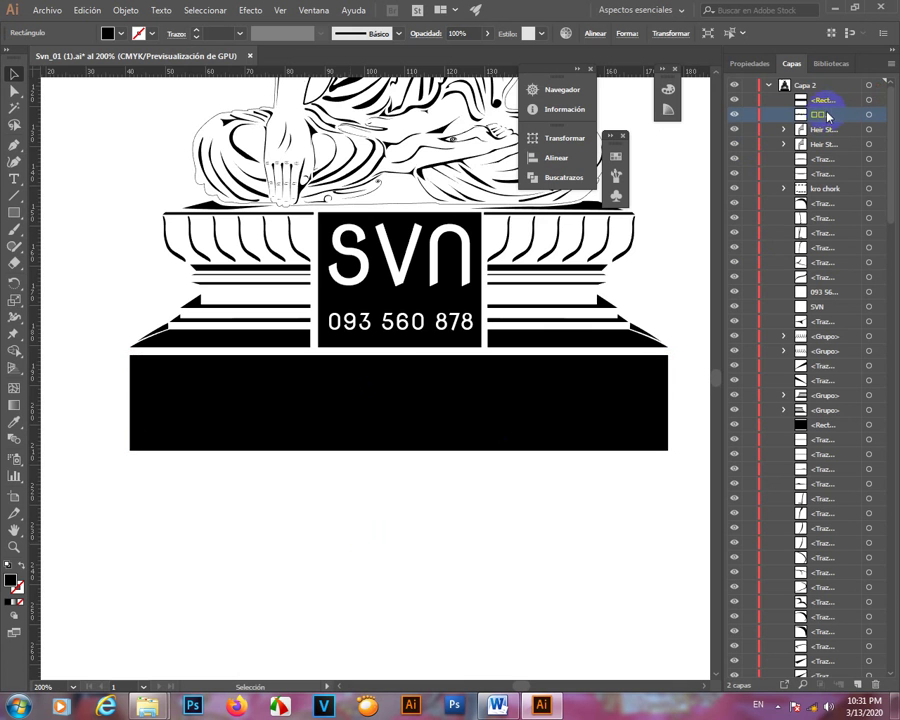
mouse_move(827, 114)
mouse_down()
mouse_move(830, 90)
mouse_move(824, 108)
mouse_up()
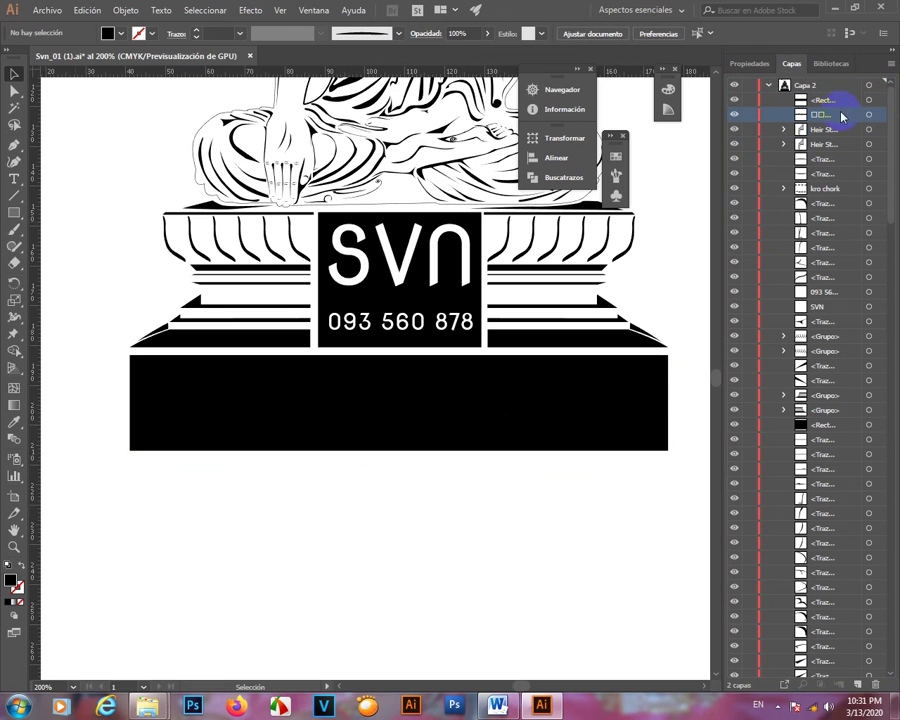
click(840, 101)
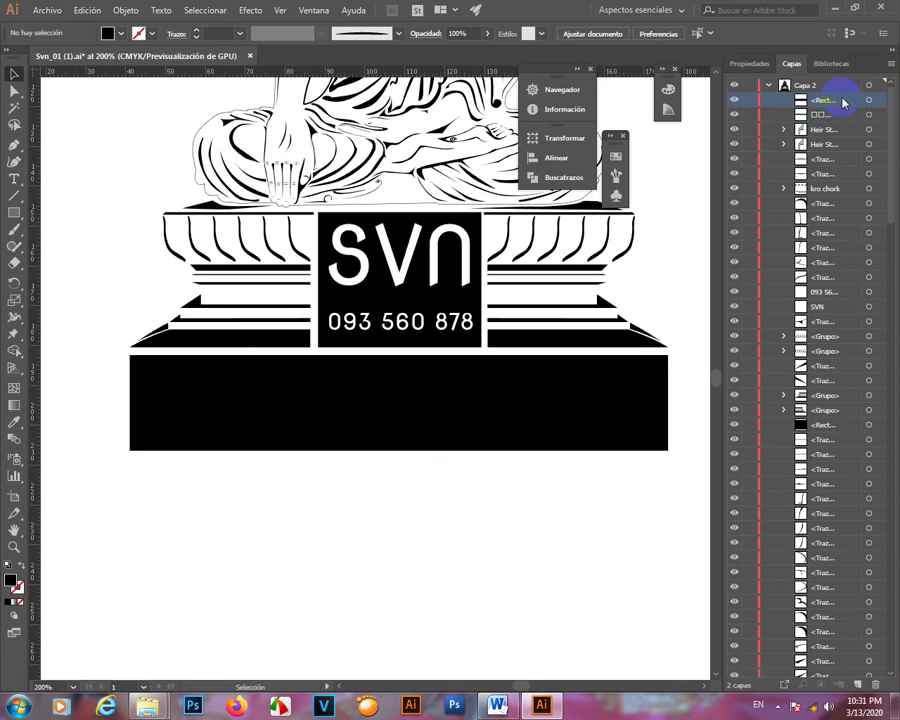
drag(842, 100, 821, 120)
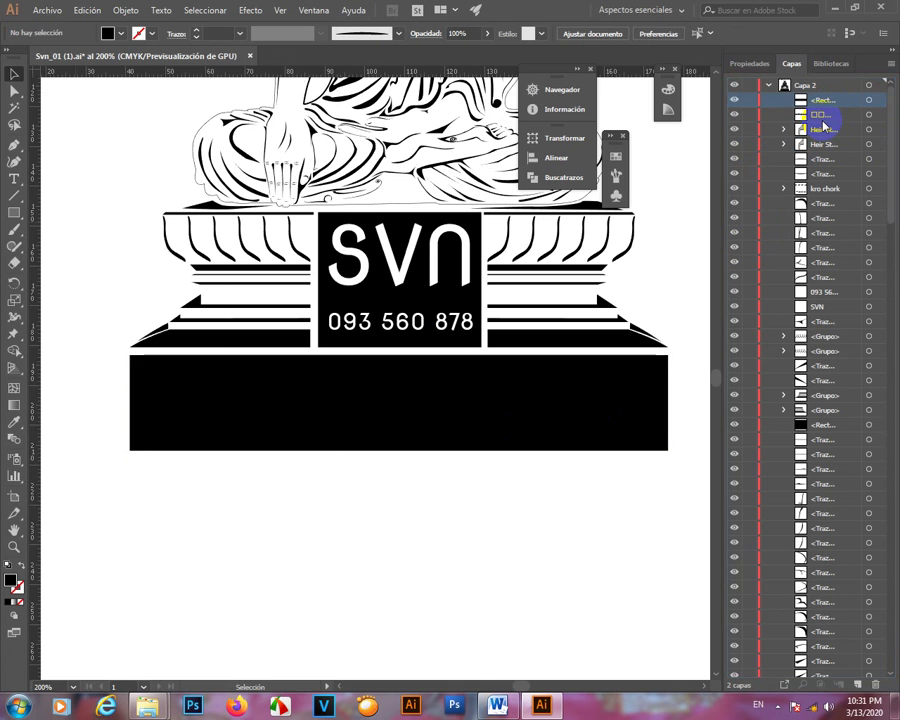
drag(826, 124, 830, 122)
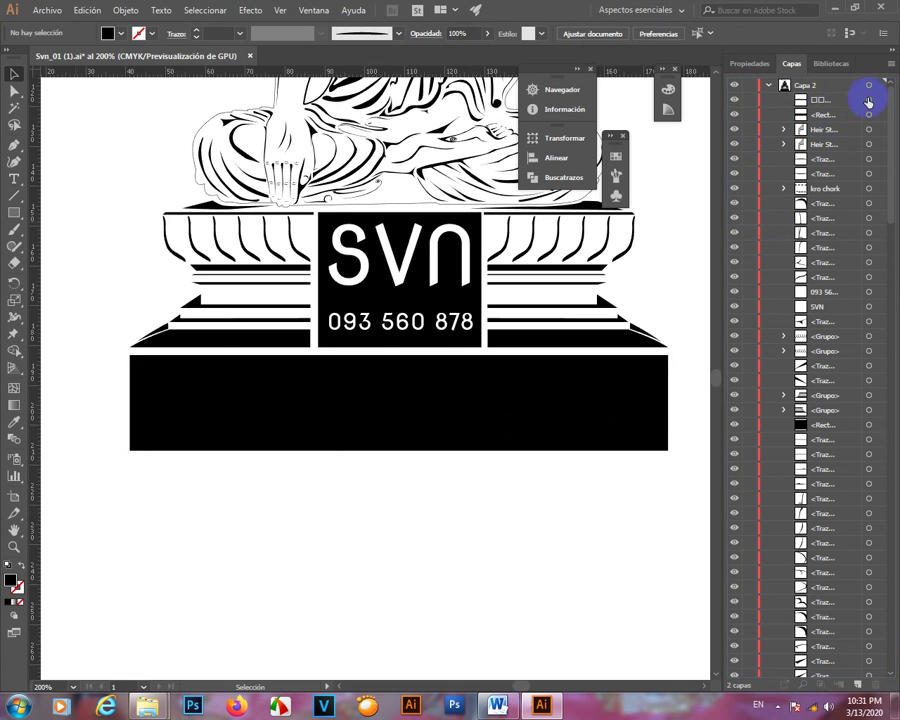
- Select the Khmer text object and give it a yellow fill
click(868, 101)
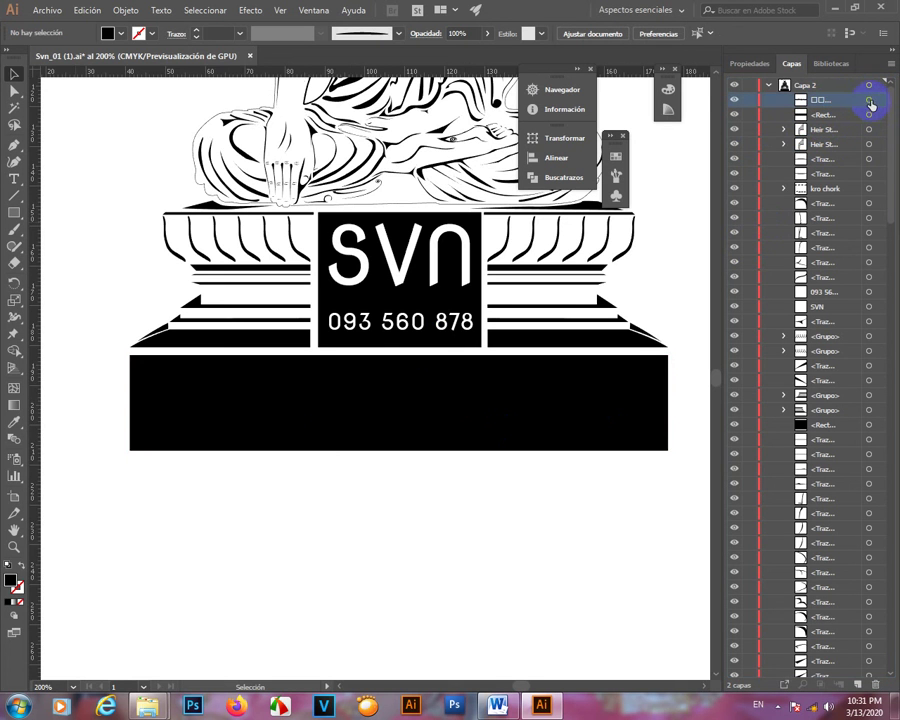
click(92, 28)
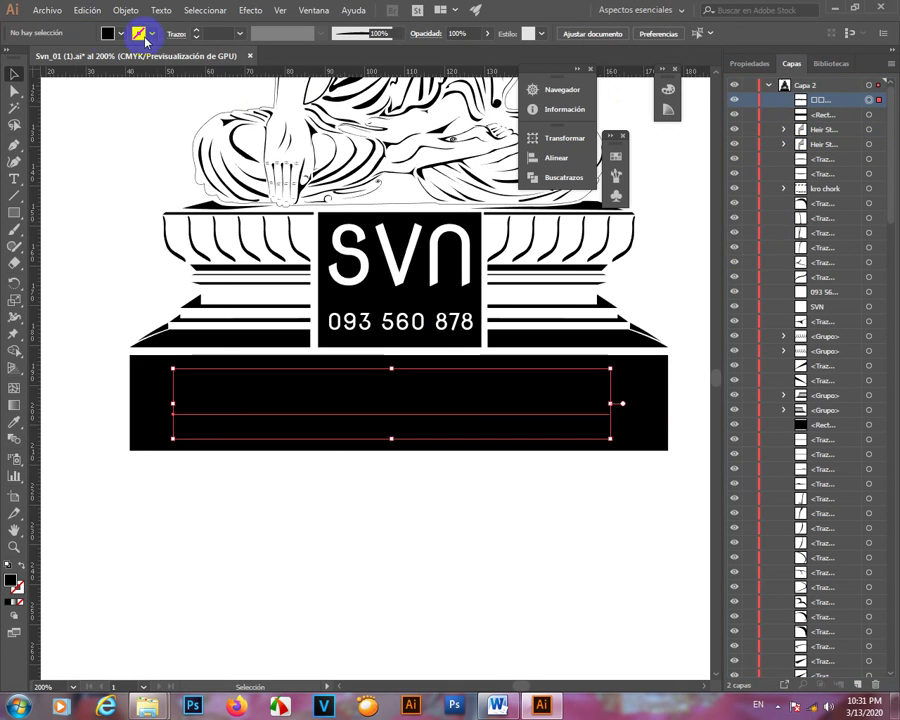
click(107, 33)
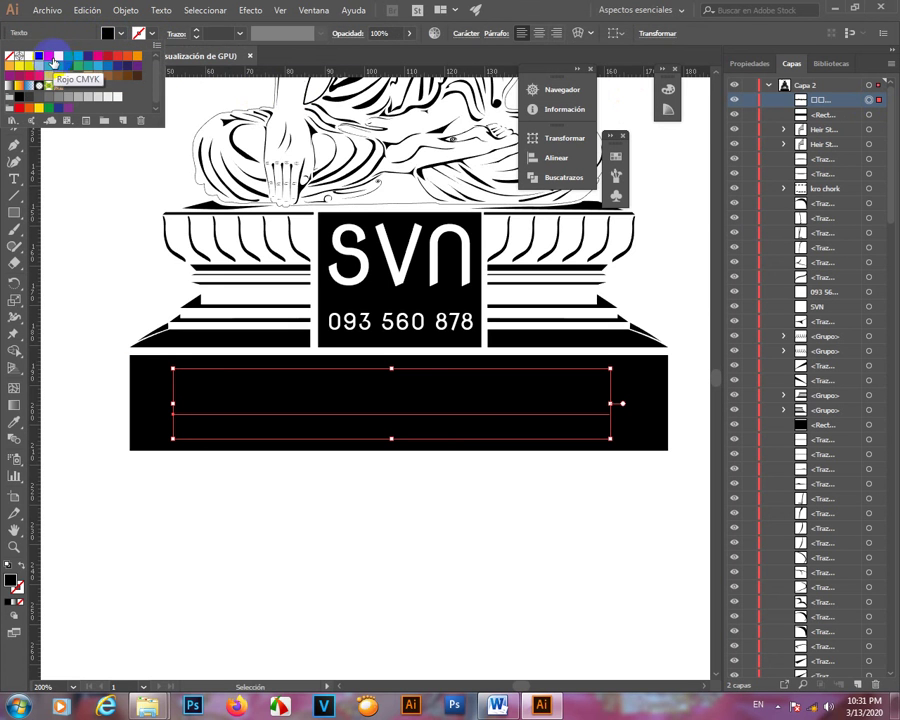
click(59, 57)
click(314, 426)
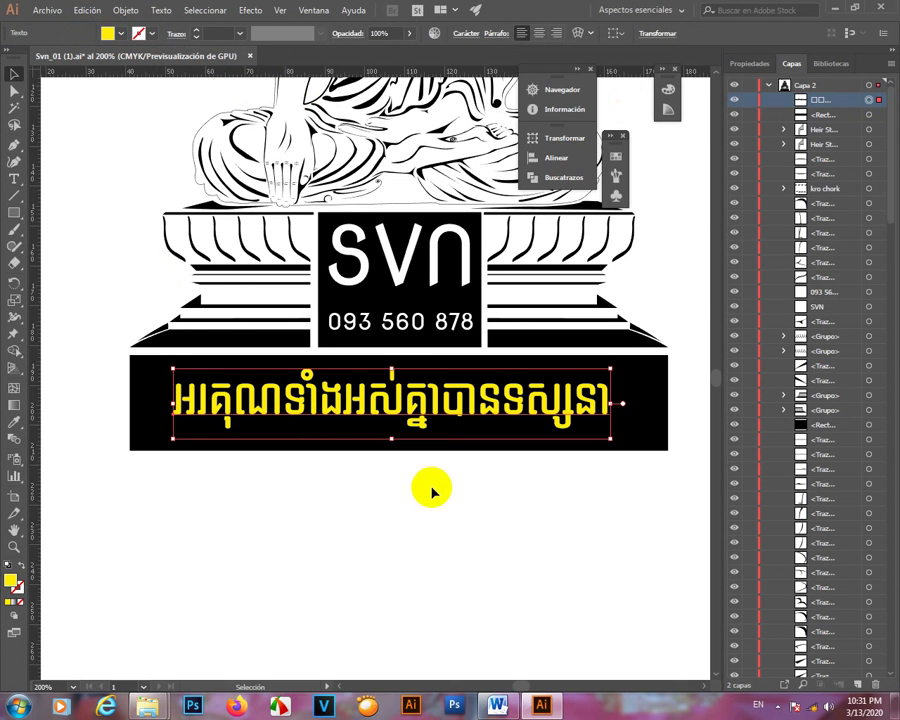
- Replace the whole yellow text line with "វត្តត្រើយឃ្លោក"
double_click(430, 417)
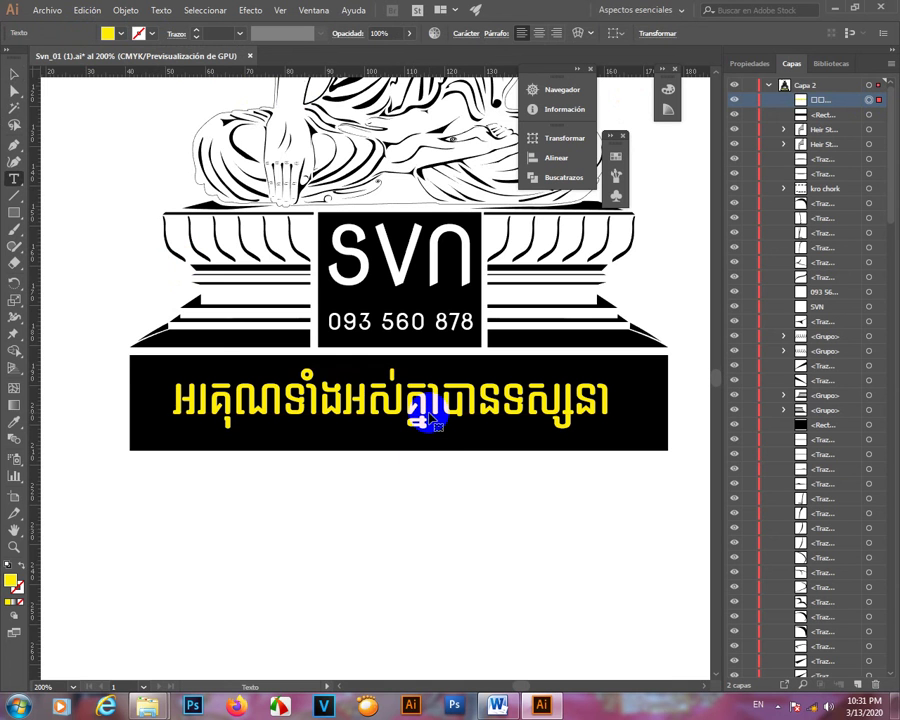
double_click(429, 414)
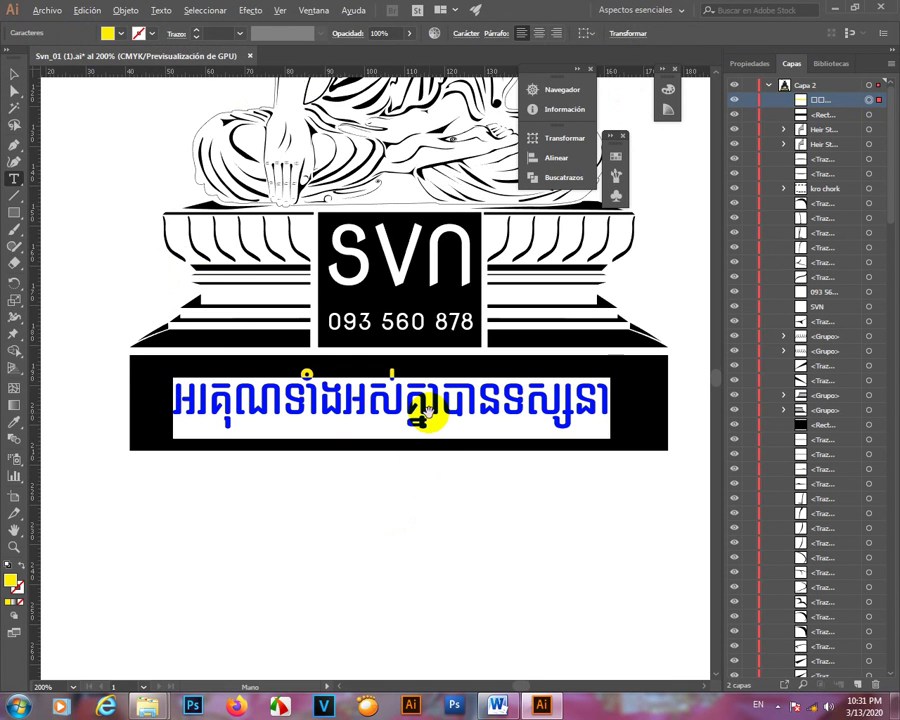
text(រក្ត)
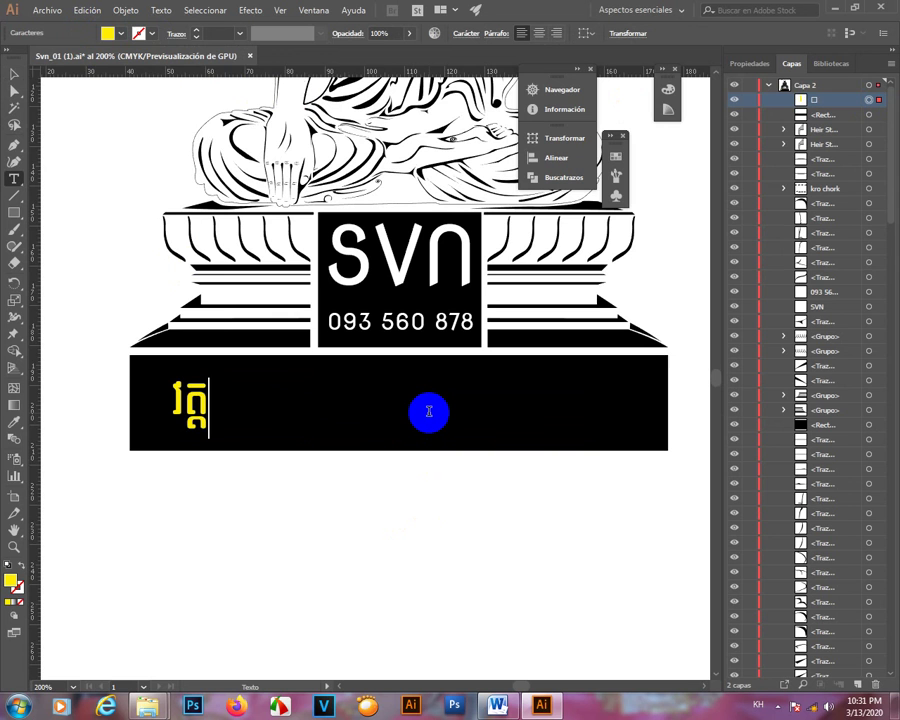
text(ត្រើ)
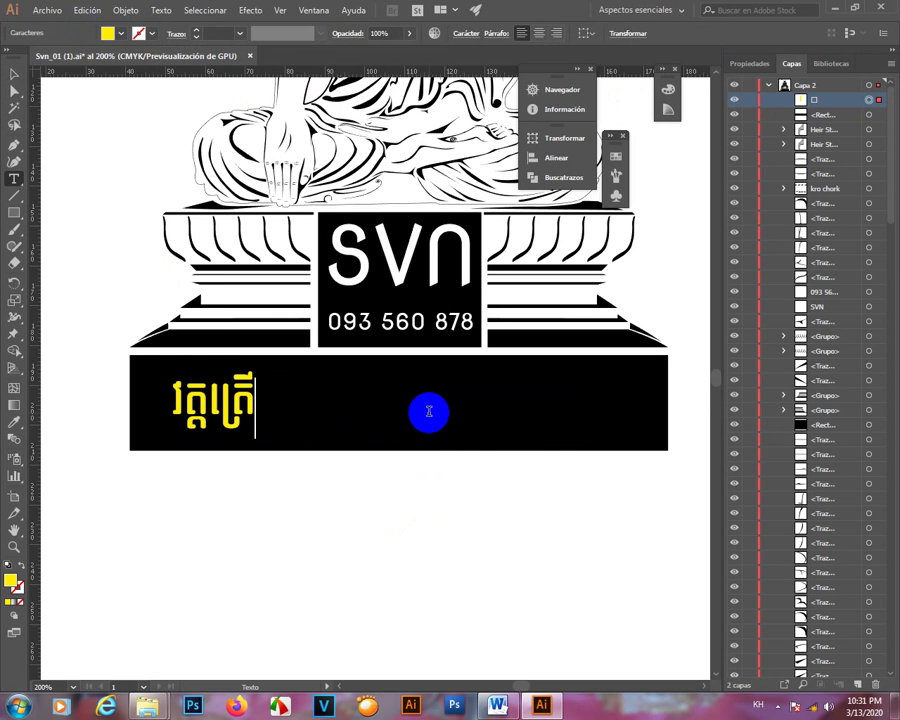
text(យយយ)
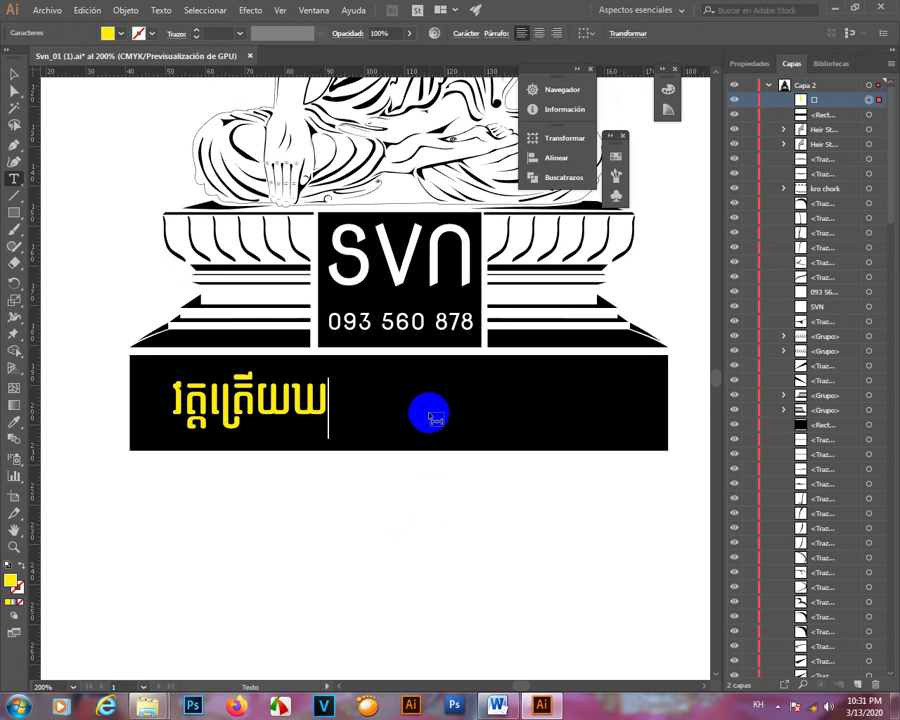
key(BackSpace)
text(លោក)
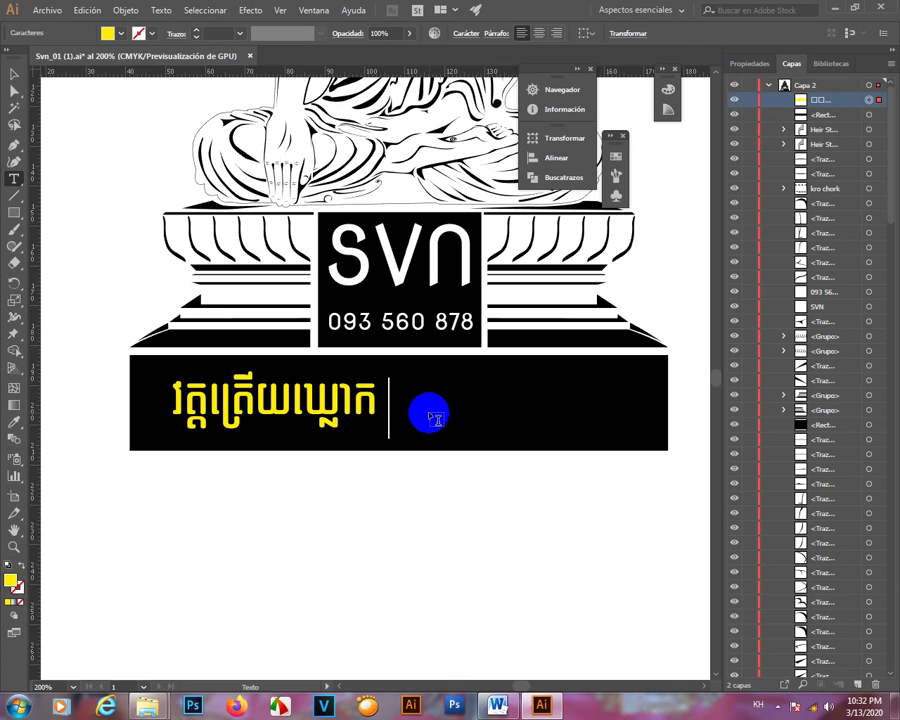
- Replace the whole yellow text line with "សាលា" and delete that word again, leaving the text object empty
key(ctrl+a)
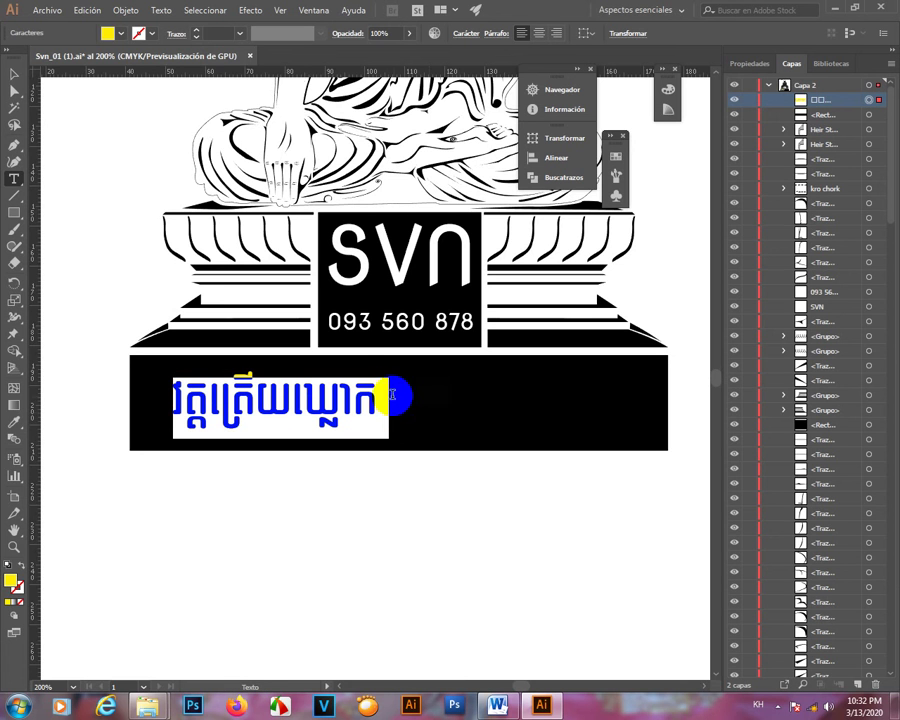
click(393, 398)
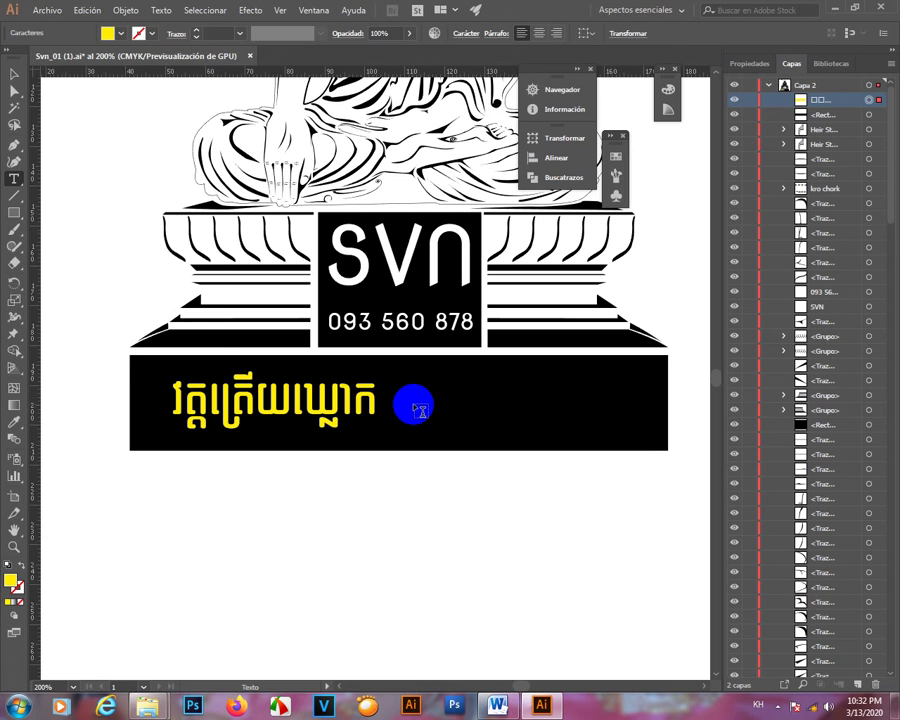
key(ctrl+a)
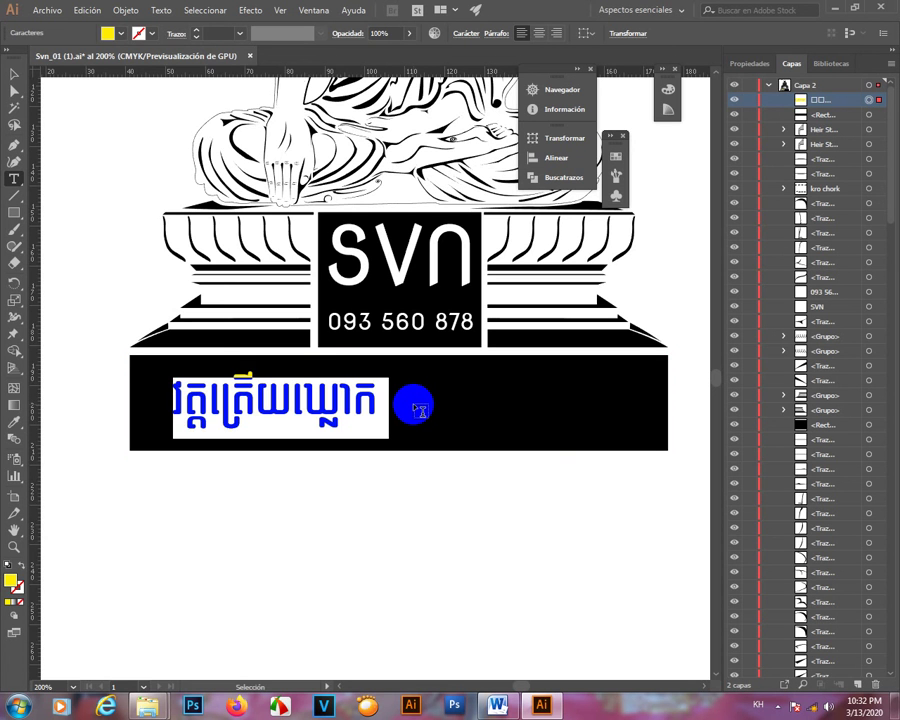
text(សាលា)
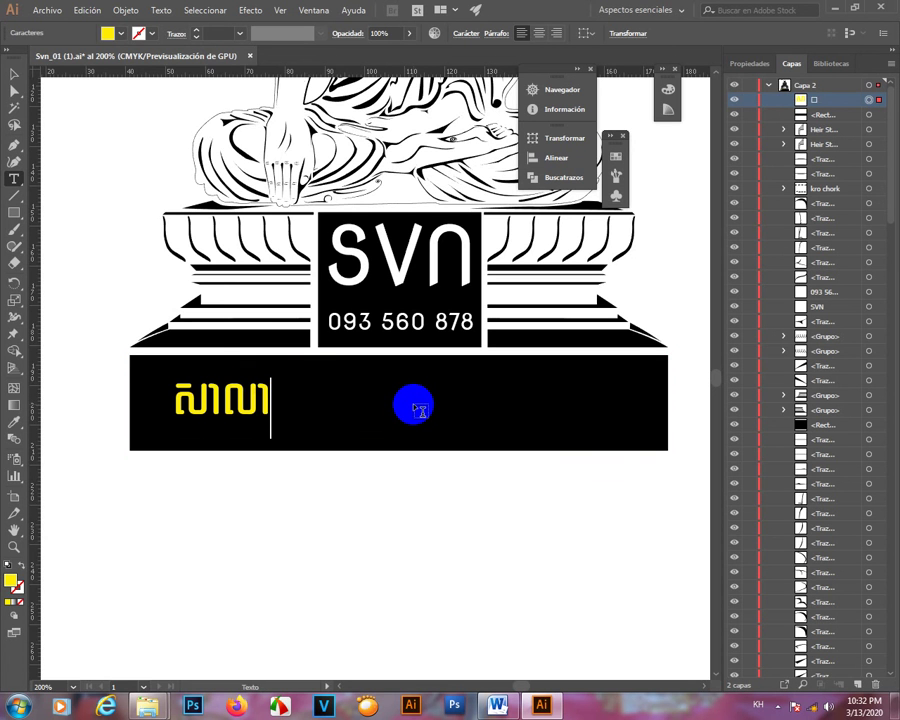
key(BackSpace)
key(BackSpace)
key(BackSpace)
key(BackSpace)
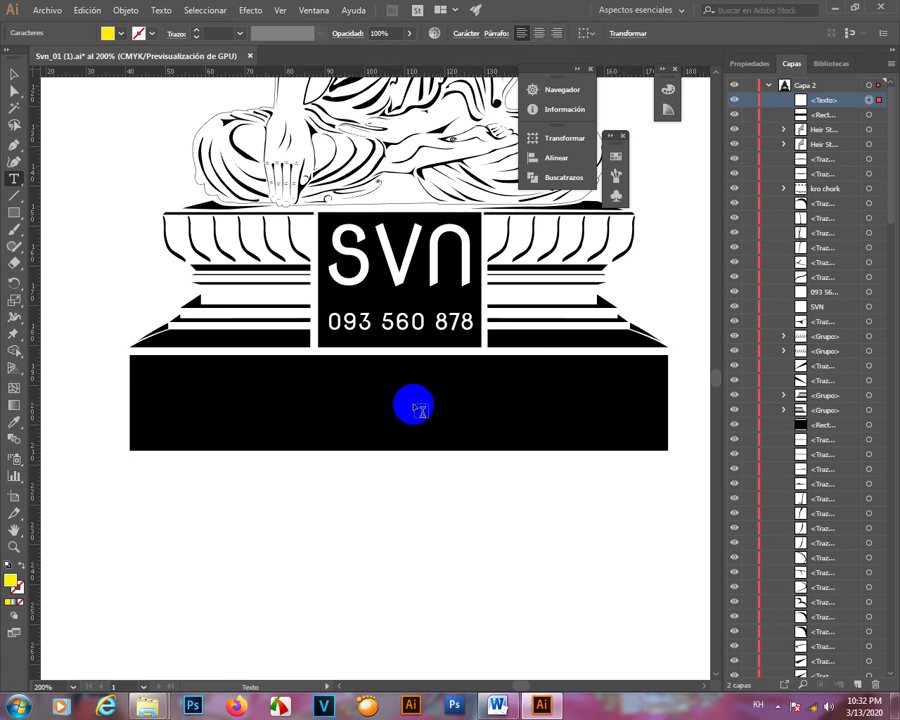
- Enter "វត្តត្រើយឃ្លោក ជាទីដែលខ្ញុំមានលំនៅ" in the emptied Khmer text line on the black rectangle
text(តៃ)
text(ត្រើ)
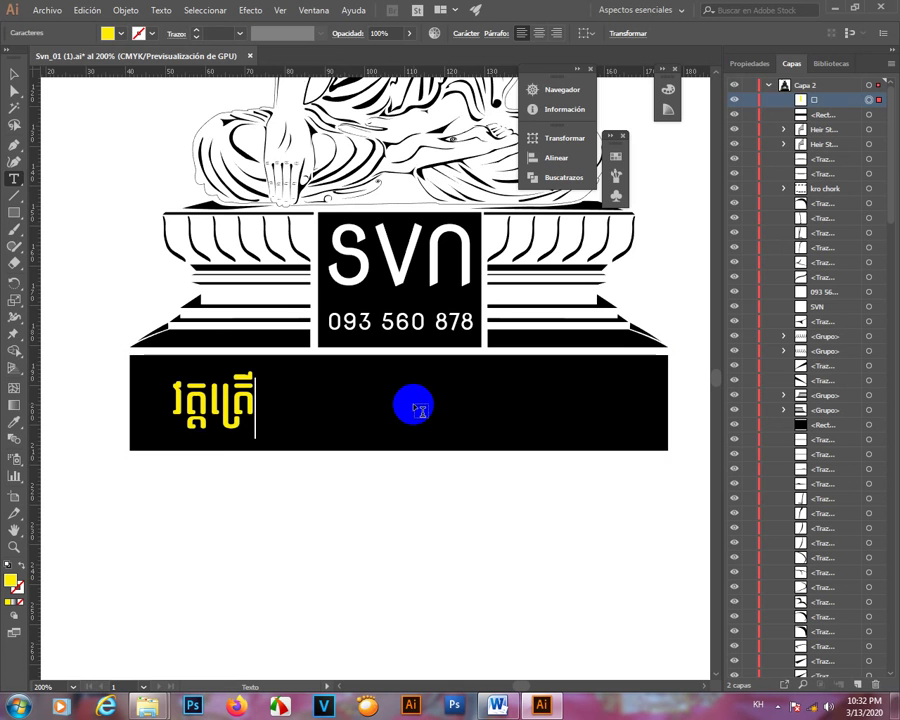
text(យយឃ)
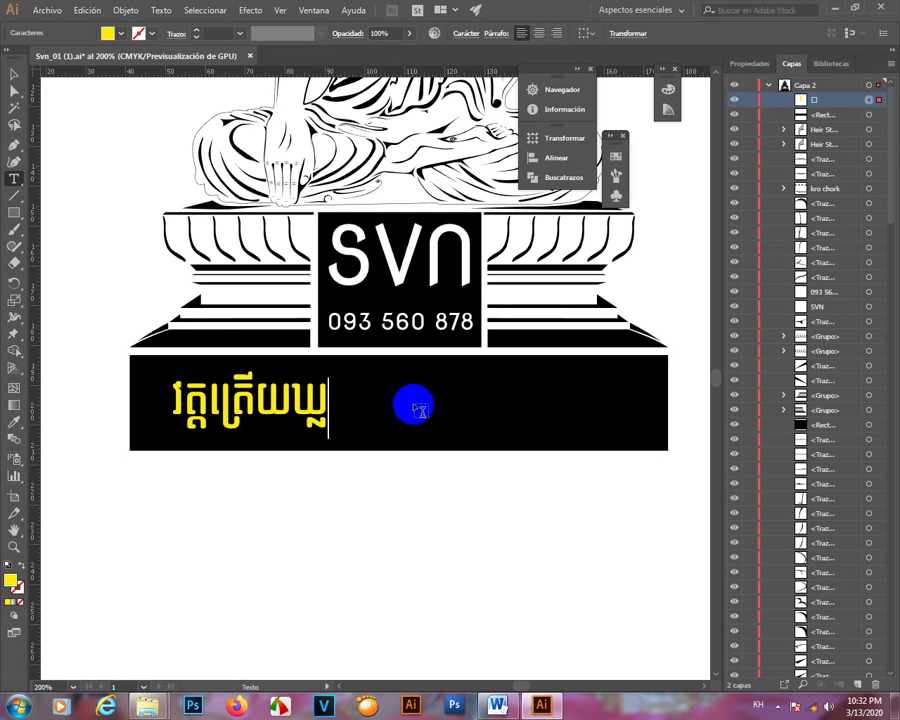
text(្លោក)
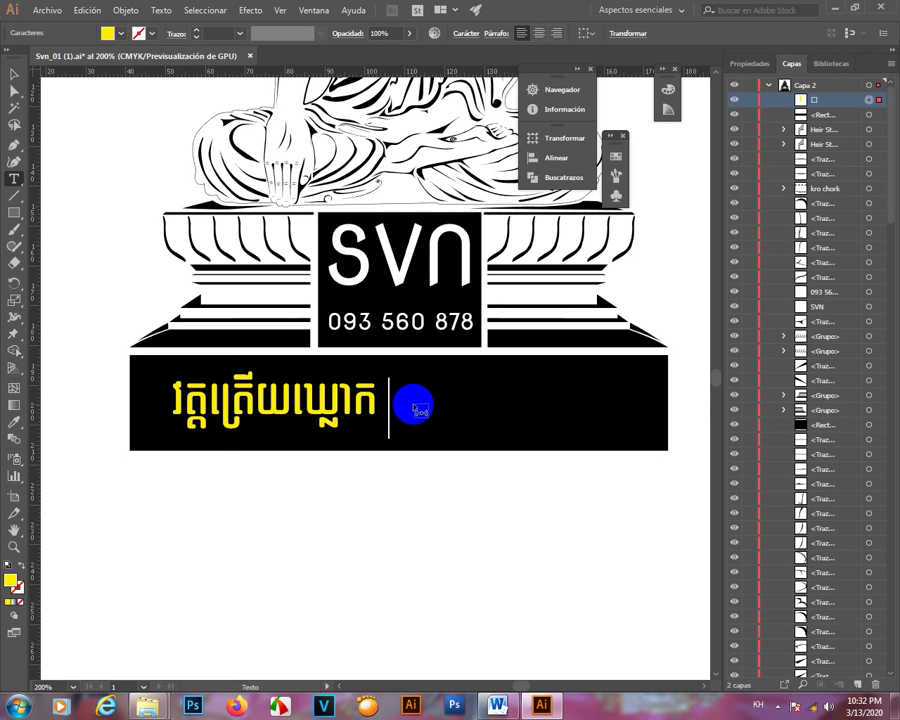
text( ដា)
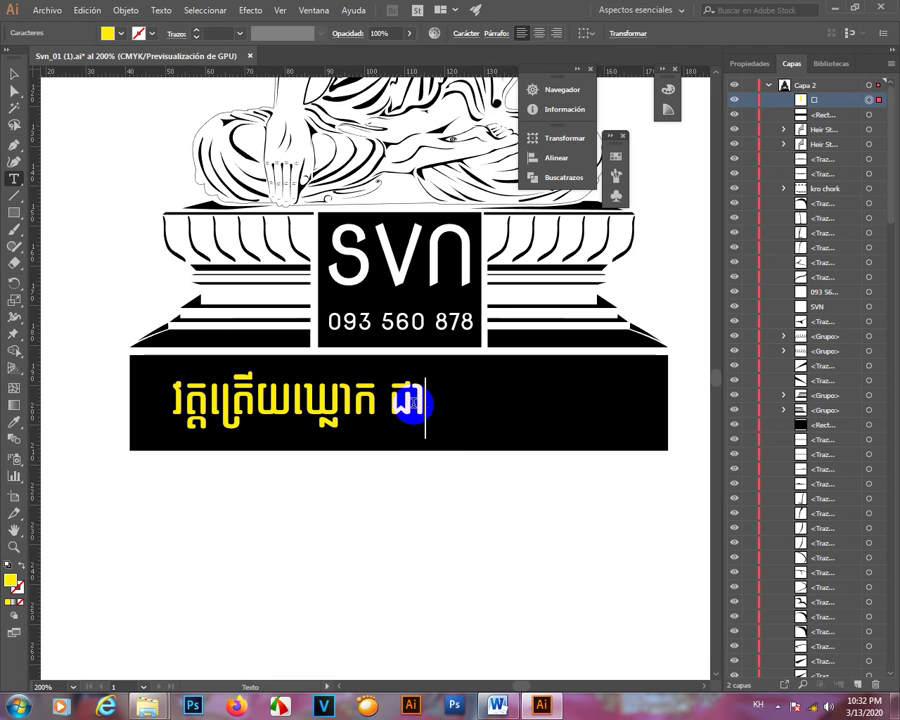
text(ទីដែលខ្ញុំ)
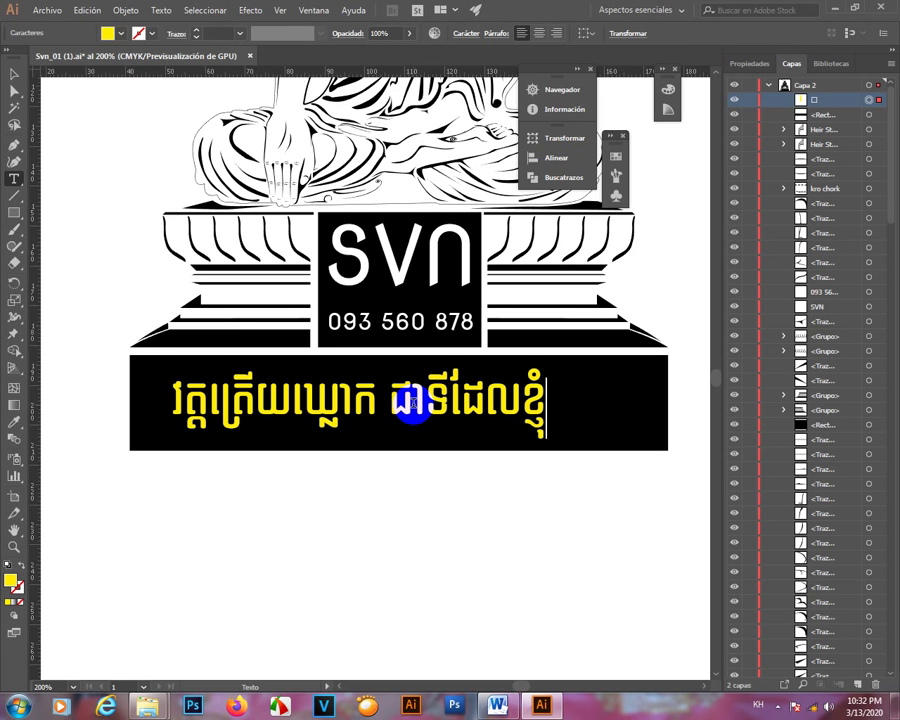
text(មាន)
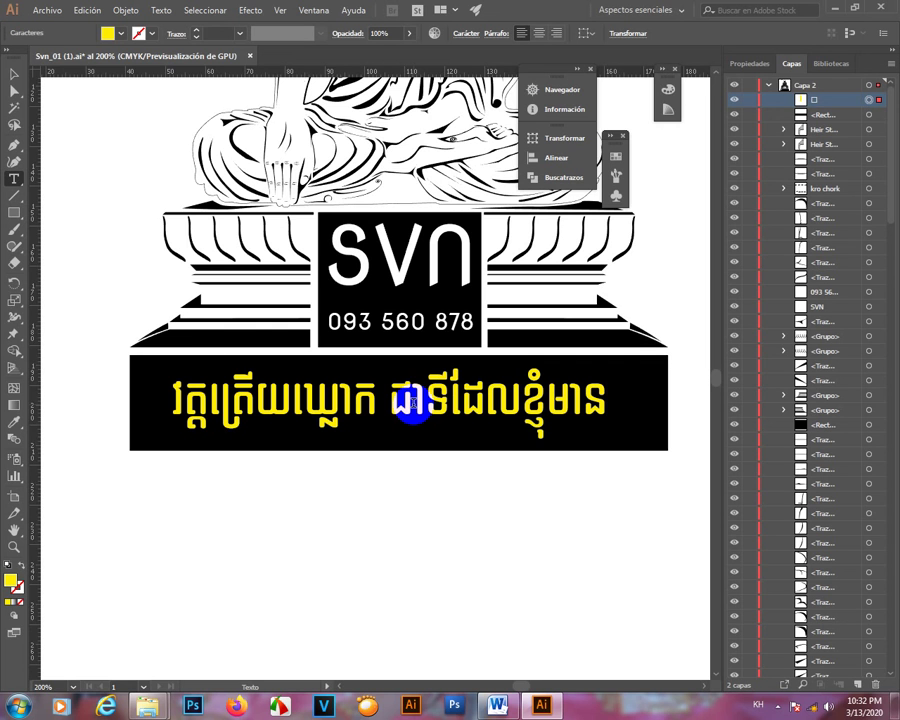
text(លំនៅ)
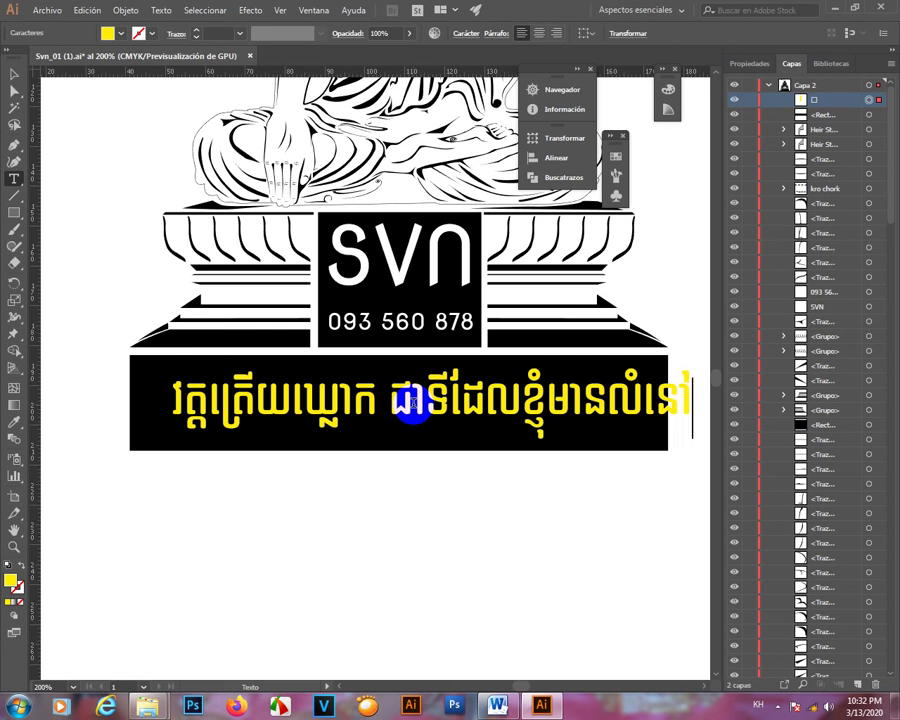
- Move the yellow Khmer text line so it fits inside the black rectangle, and convert it to outlines
click(14, 74)
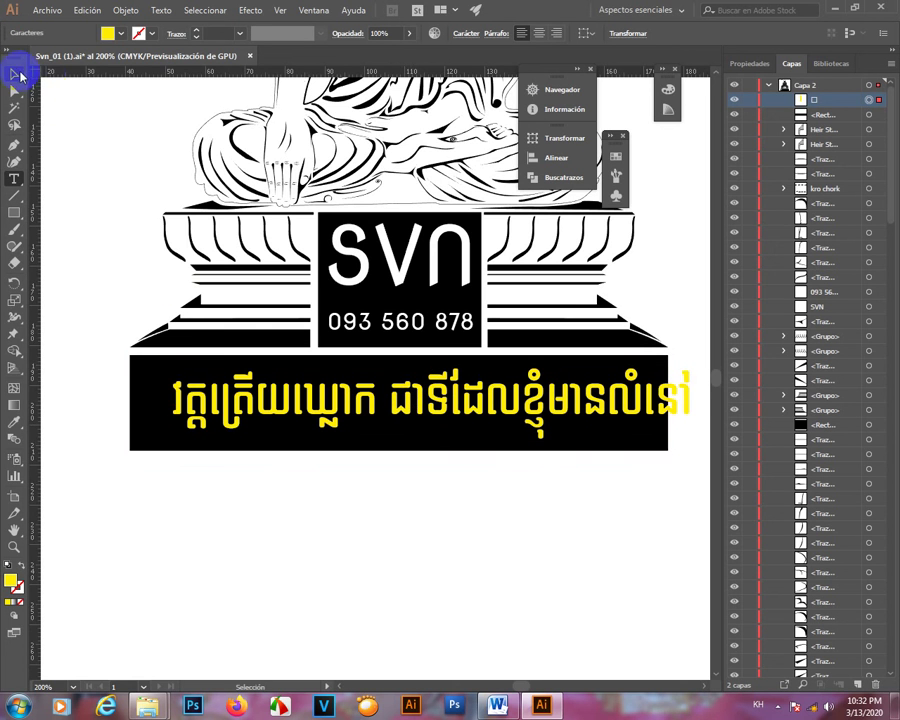
drag(528, 411, 482, 416)
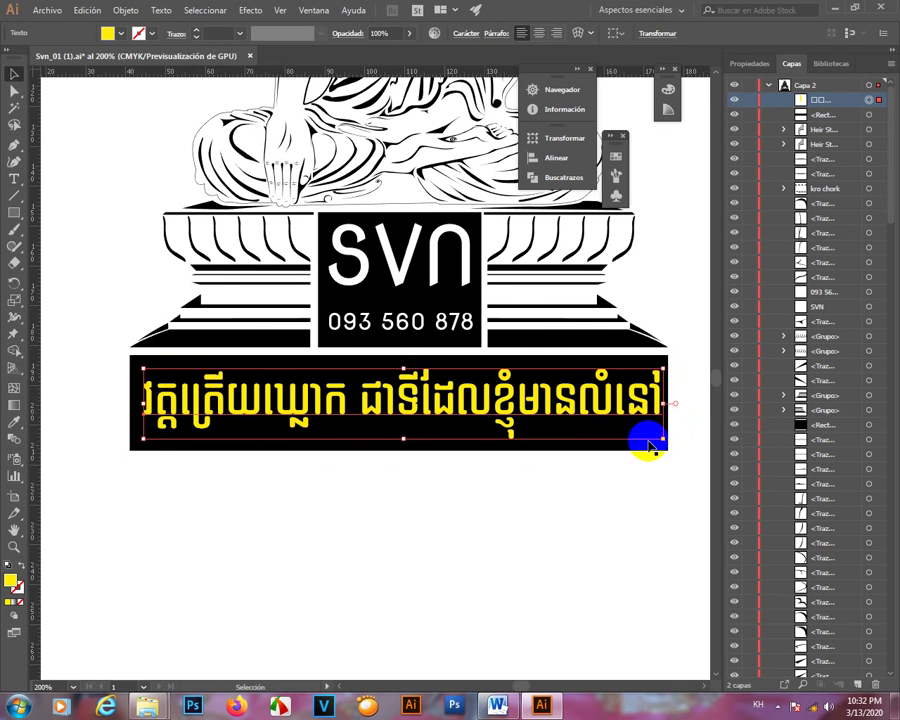
key(Left)
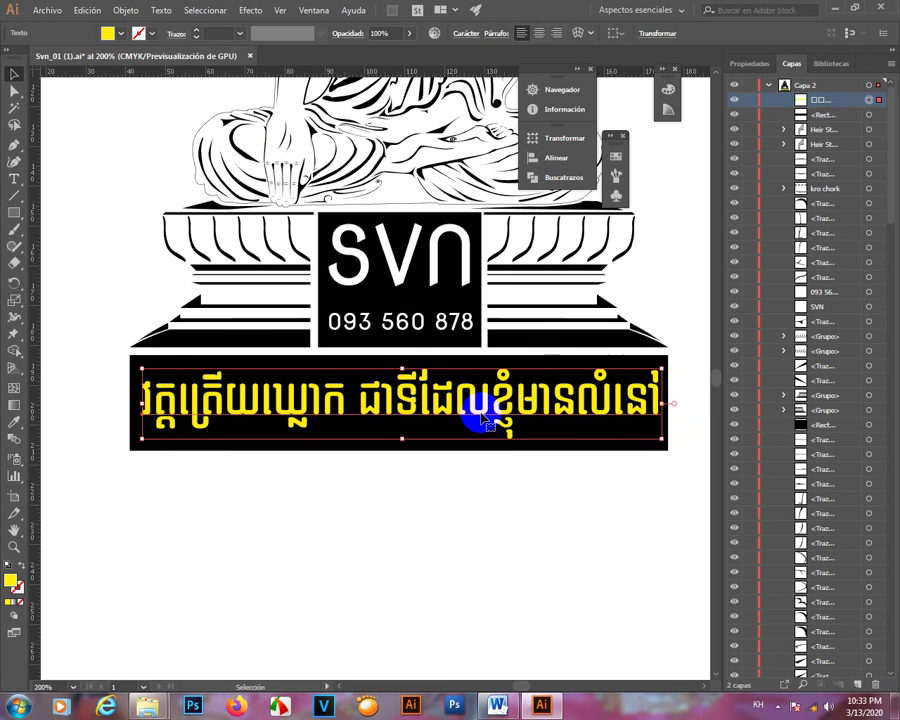
drag(484, 420, 605, 432)
- Combine the outlined Khmer text and the black rectangle with the Pathfinder Exclude operation, cutting the letters out of the bar
shift+click(604, 430)
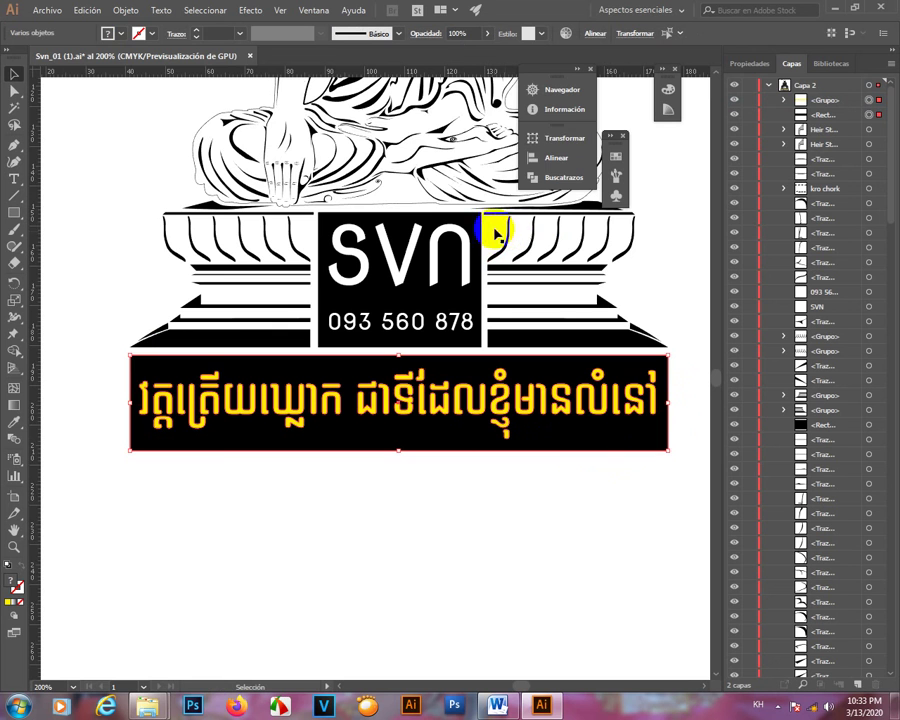
click(565, 180)
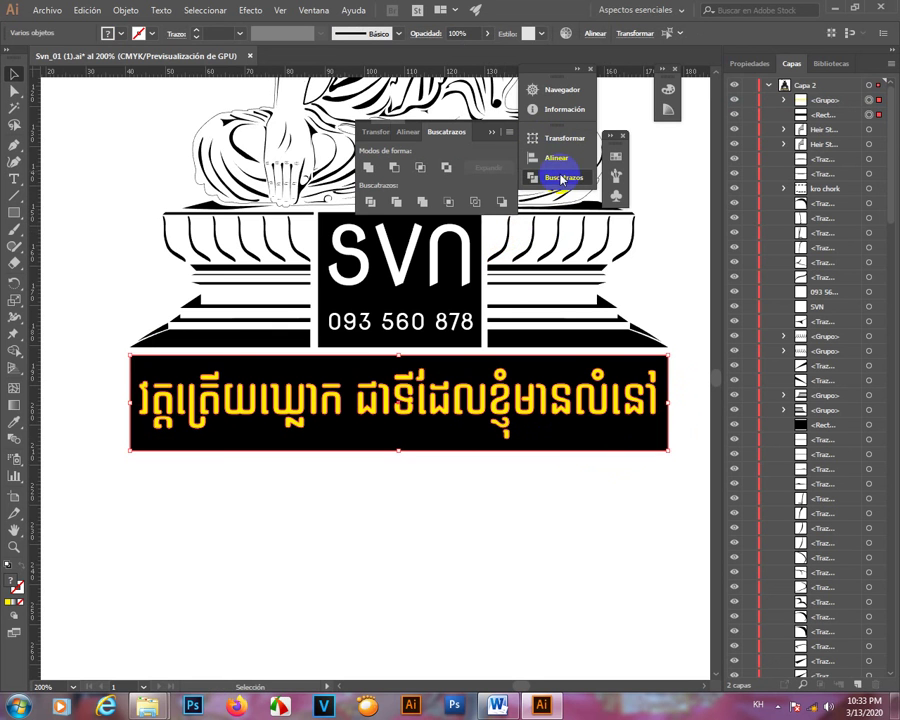
click(446, 170)
click(521, 500)
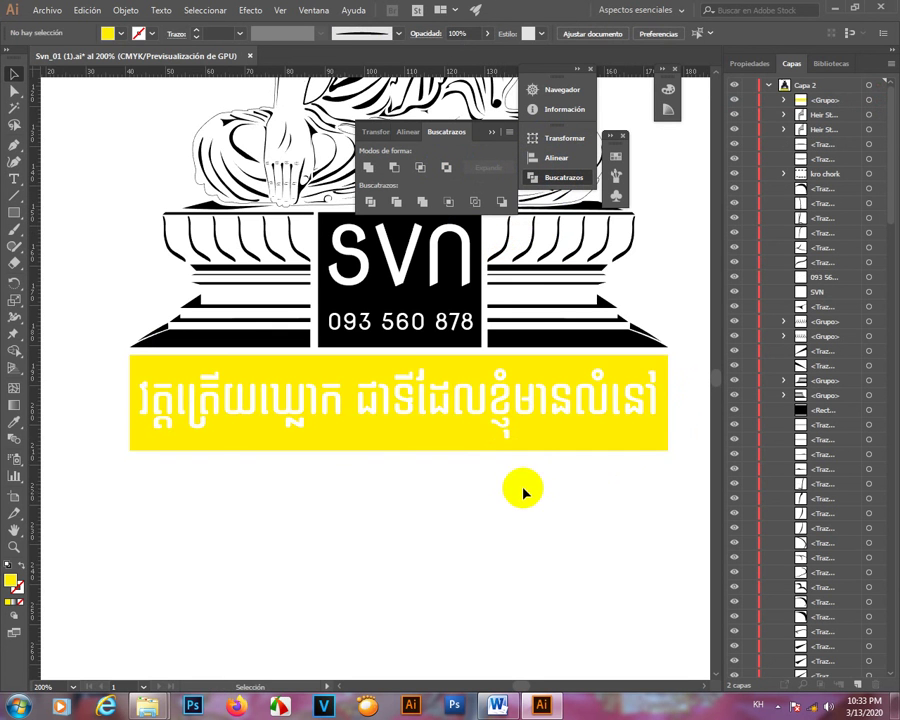
- Give the combined bar with the cut-out Khmer letters a black fill and deselect it
click(531, 446)
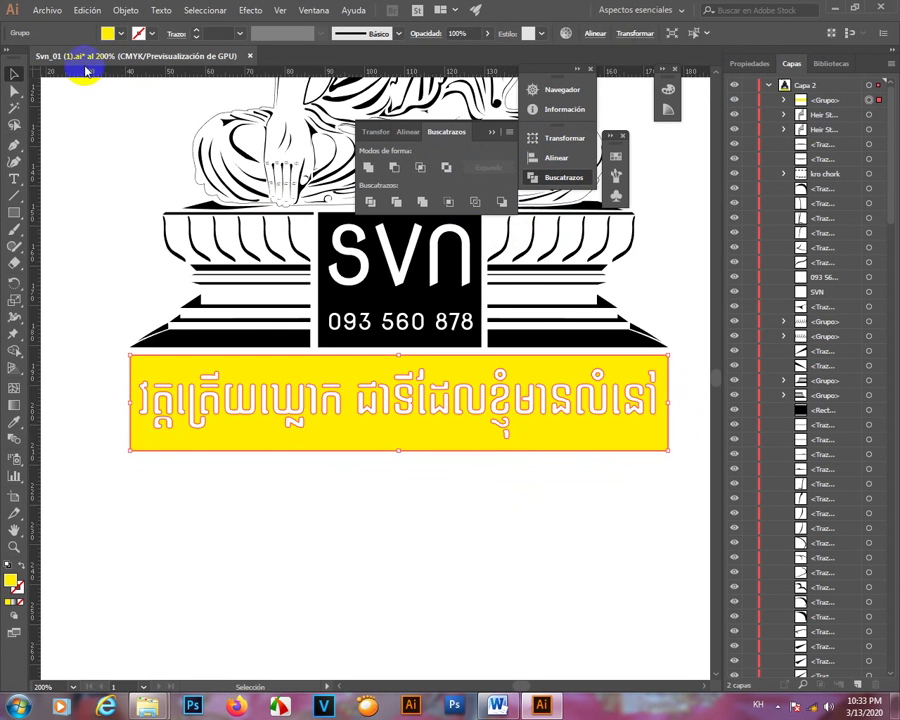
click(120, 35)
click(86, 60)
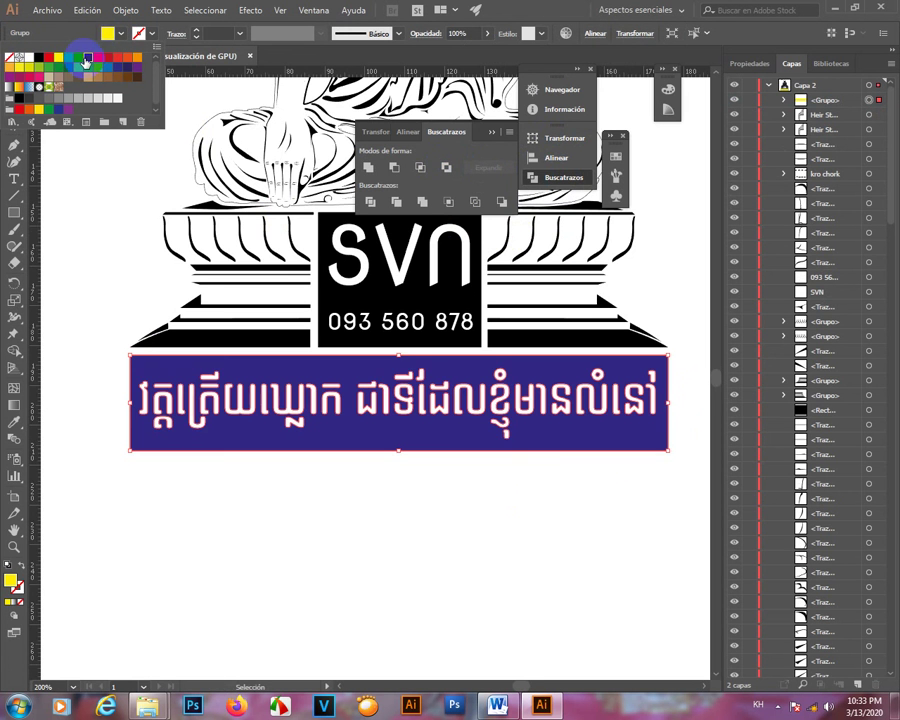
click(31, 57)
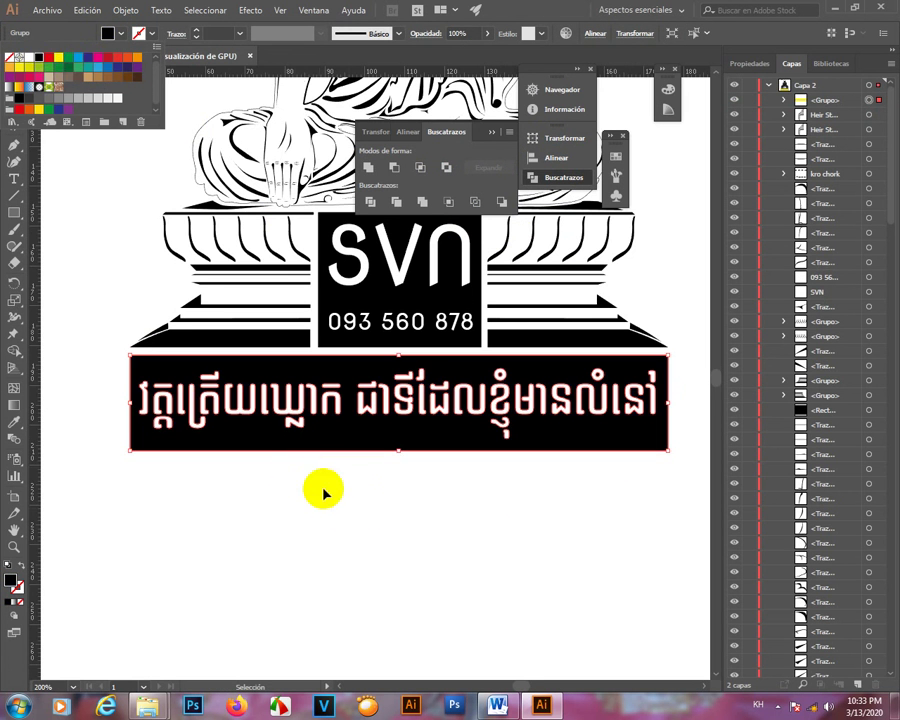
click(383, 533)
- Check the whole Buddha illustration on the artboard and save the document
drag(535, 385, 503, 478)
scroll(444, 592, down, 1)
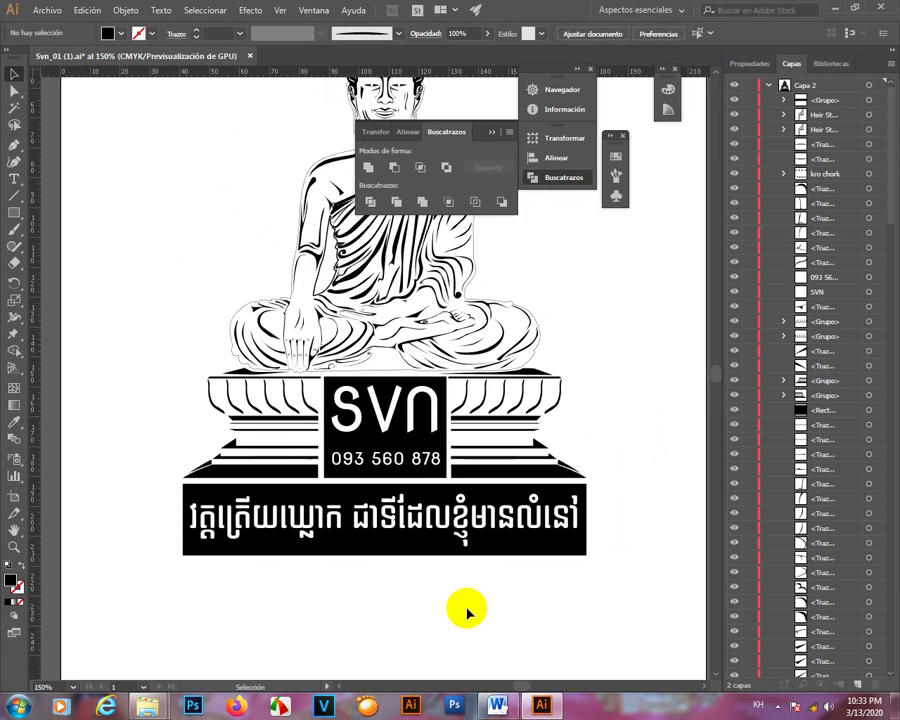
scroll(617, 501, down, 2)
scroll(553, 585, right, 1)
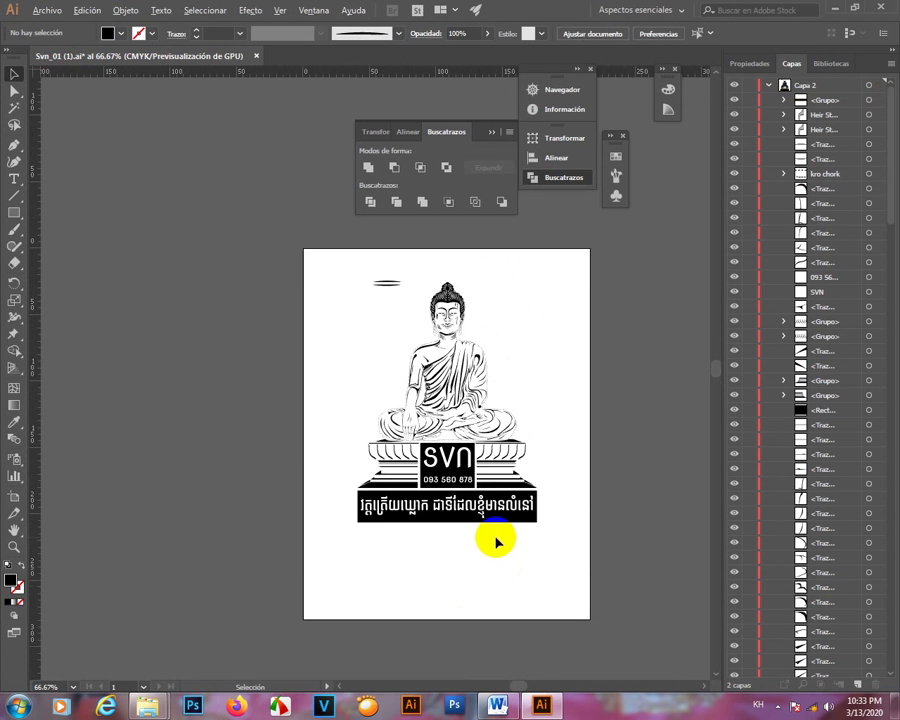
scroll(492, 536, up, 2)
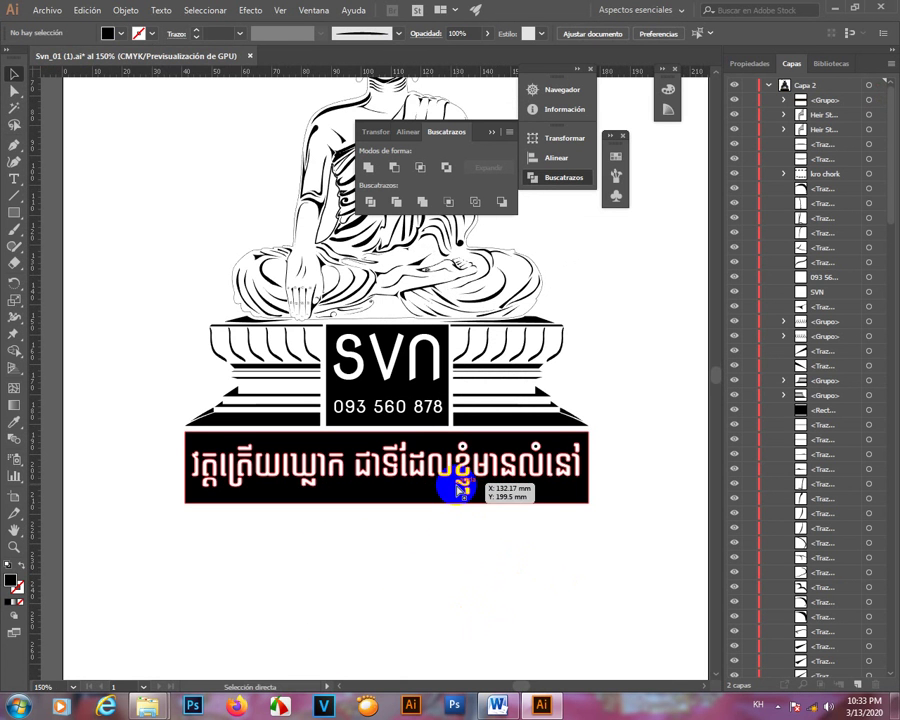
key(ctrl+s)
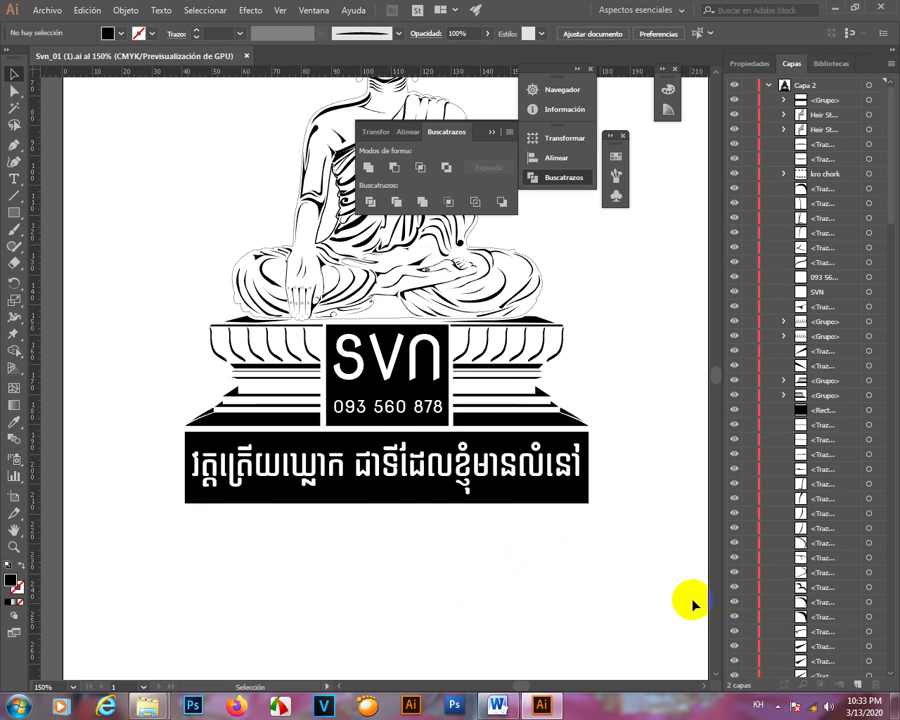